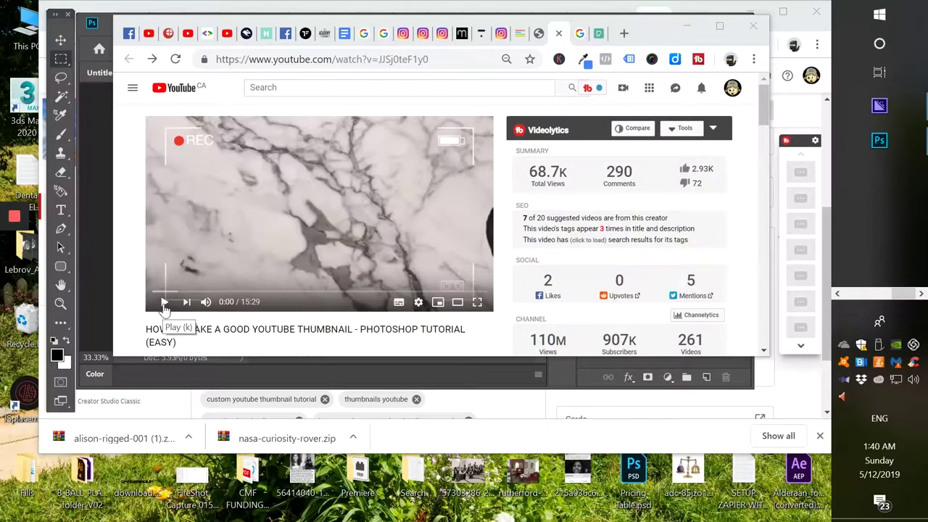
# Start the tutorial video, rewind it to the beginning and scroll the page
pyautogui.click(164, 303)
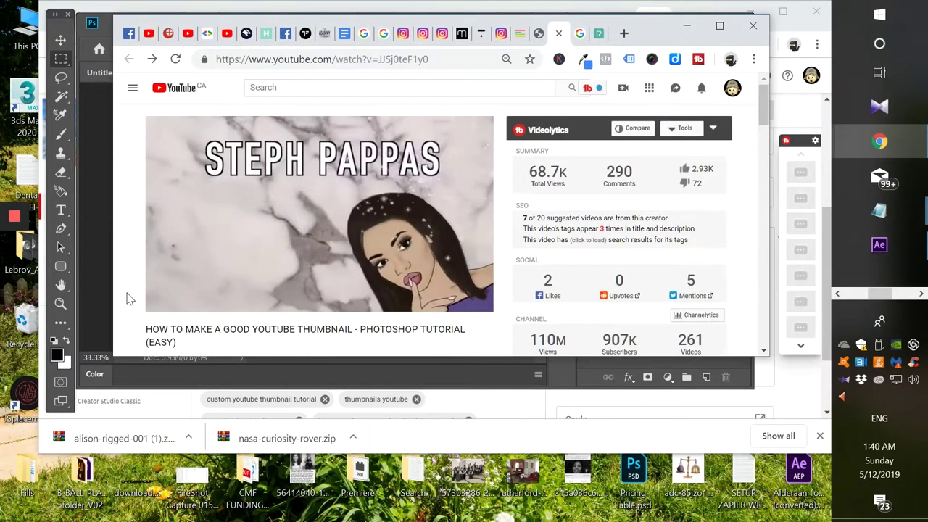
pyautogui.moveTo(161, 304)
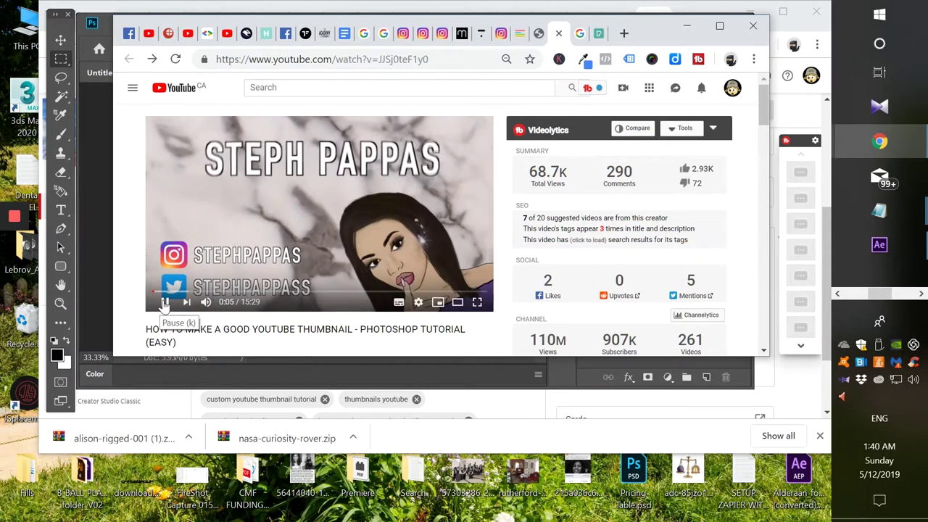
pyautogui.moveTo(156, 293); pyautogui.dragTo(143, 293)
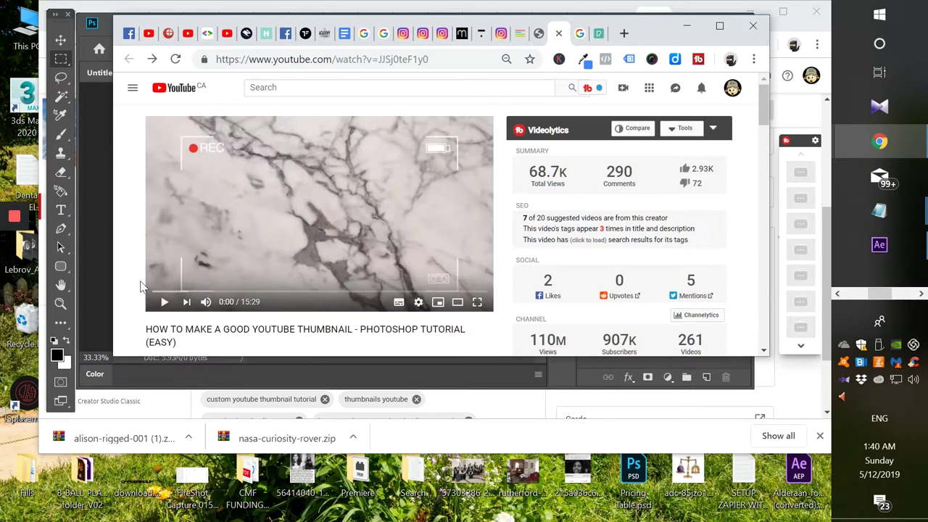
pyautogui.scroll(-1, 141, 286)
pyautogui.scroll(-3, 140, 286)
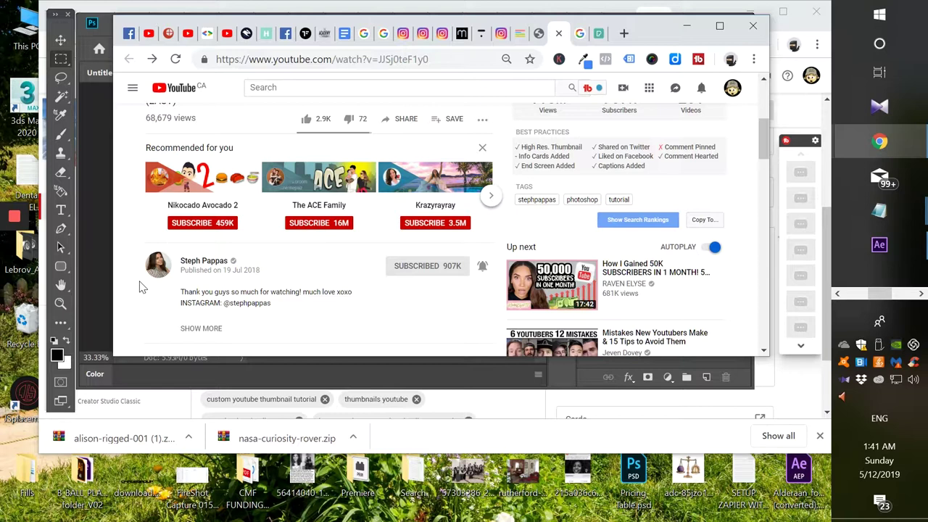
pyautogui.scroll(-2, 142, 288)
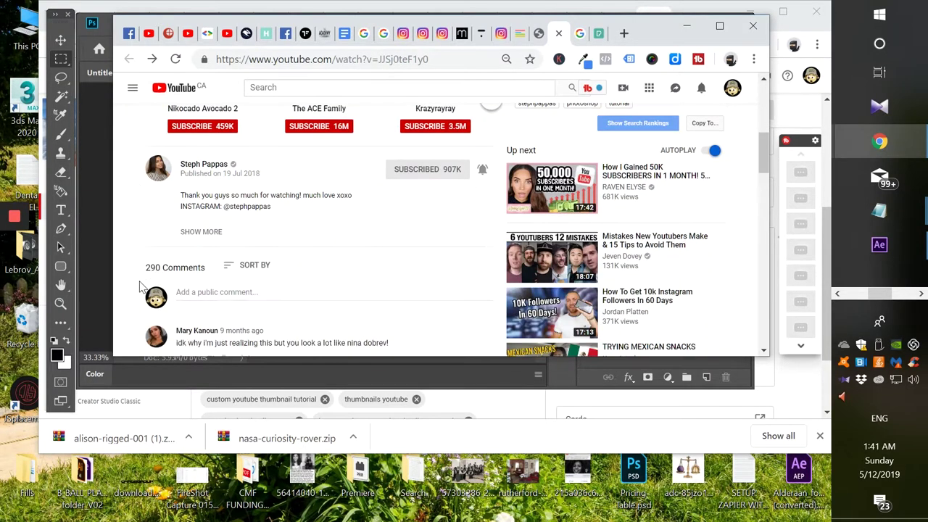
pyautogui.scroll(3, 142, 288)
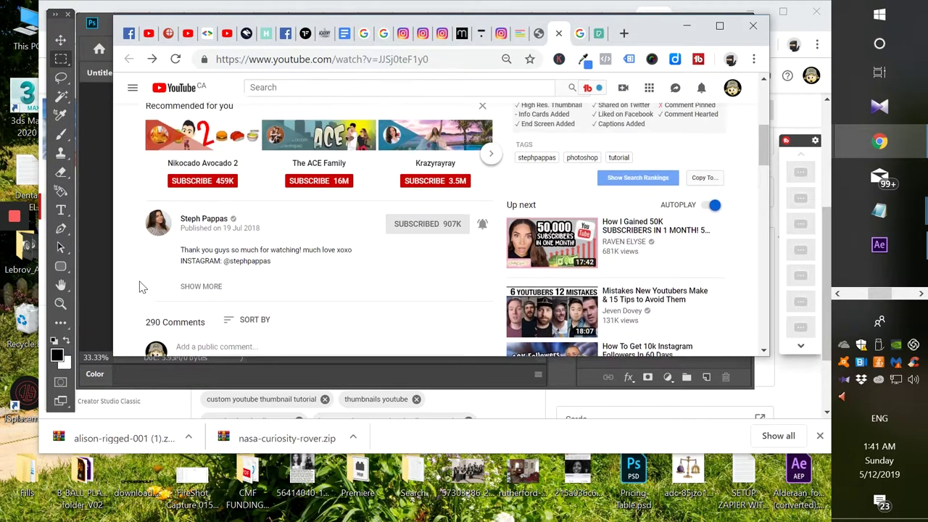
pyautogui.scroll(4, 143, 288)
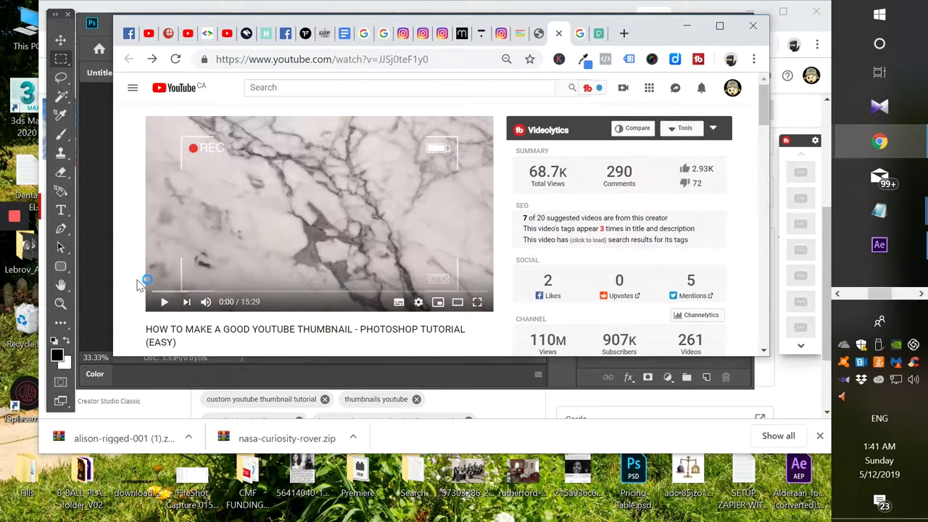
pyautogui.scroll(-4, 142, 286)
pyautogui.scroll(4, 141, 283)
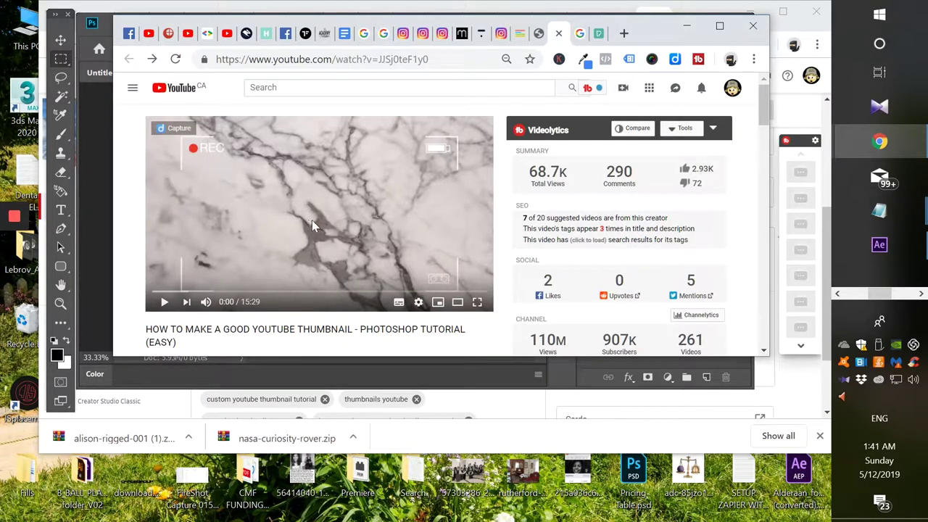
# Play and pause the tutorial through its first seconds, then rewind it to the start
pyautogui.click(165, 303)
pyautogui.click(164, 302)
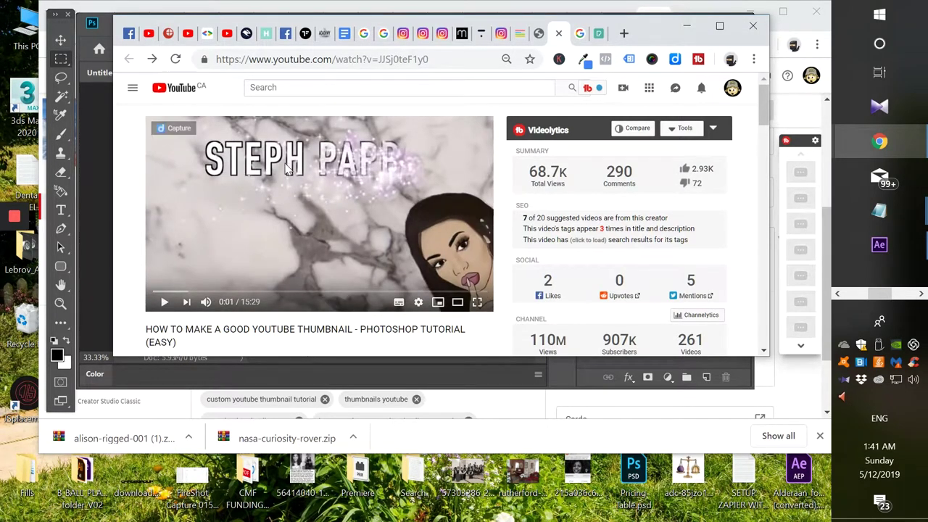
pyautogui.click(165, 303)
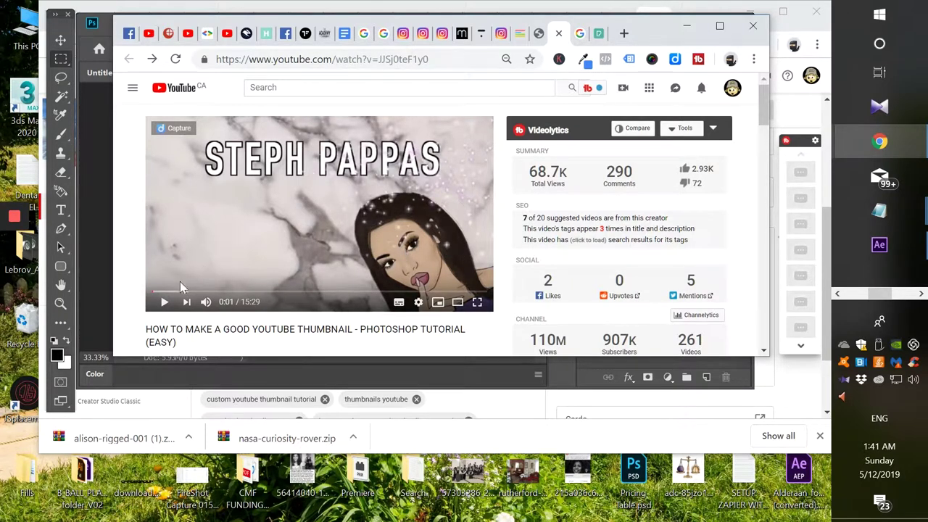
pyautogui.click(164, 302)
pyautogui.click(164, 305)
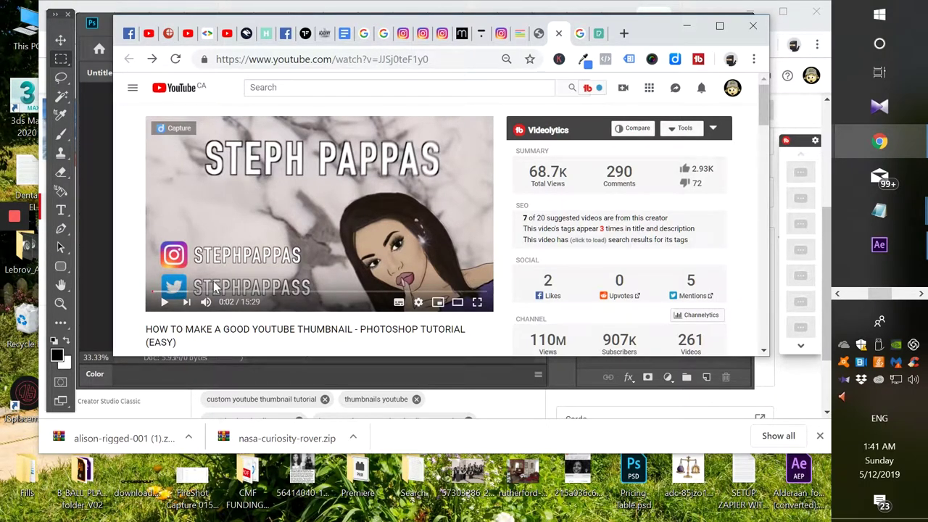
pyautogui.click(164, 303)
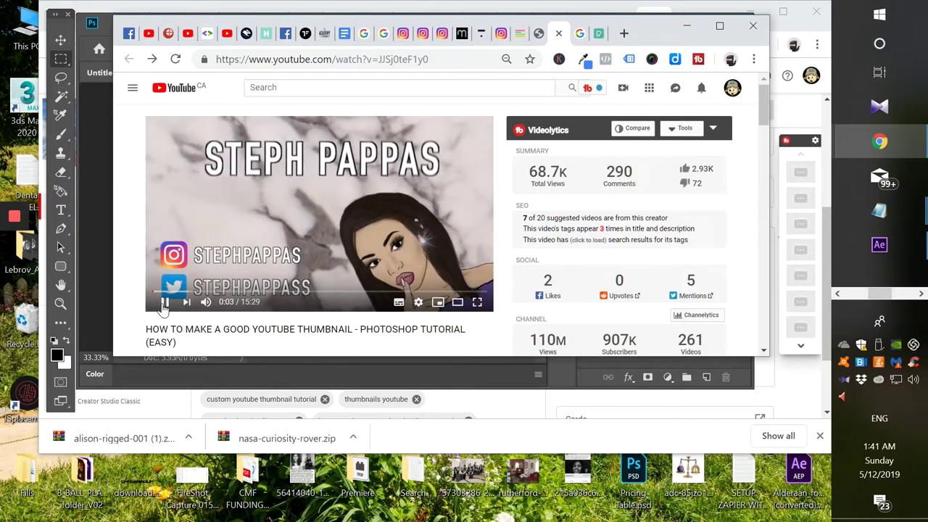
pyautogui.click(164, 303)
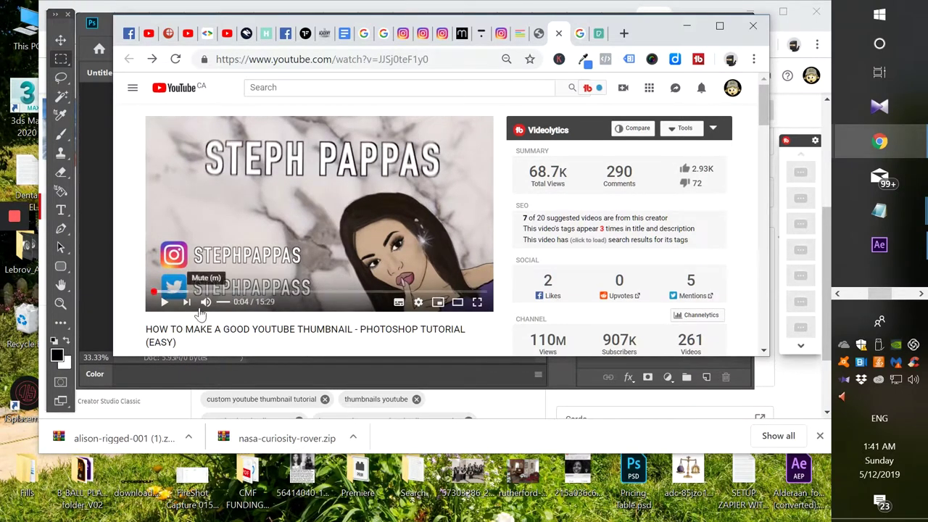
pyautogui.click(165, 304)
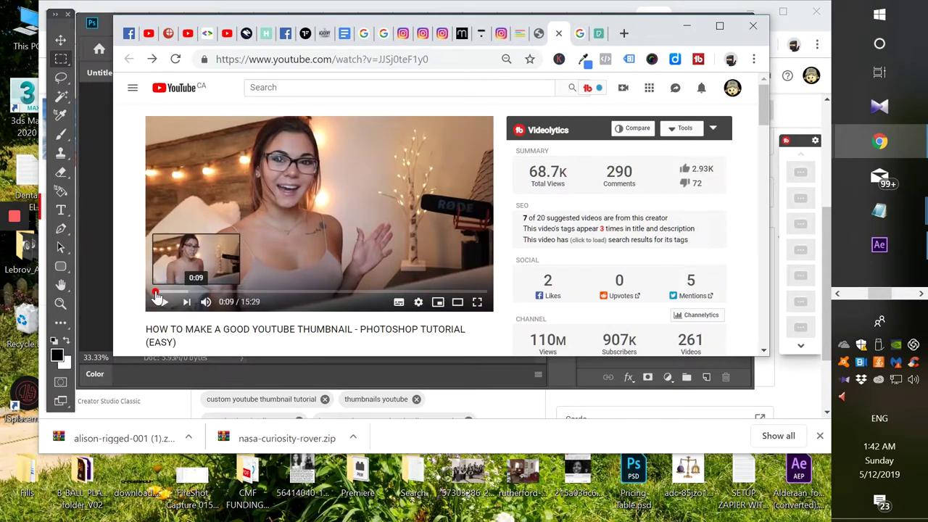
pyautogui.click(154, 293)
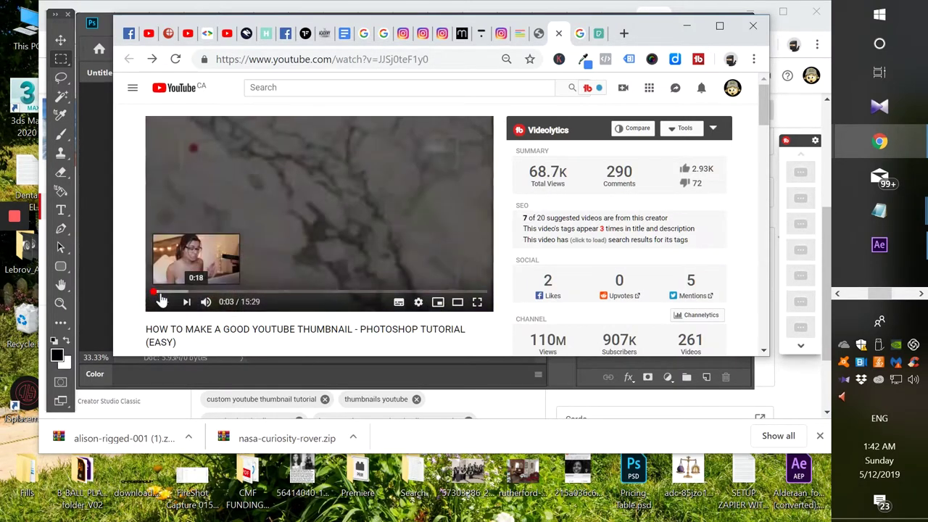
pyautogui.click(152, 293)
pyautogui.click(166, 303)
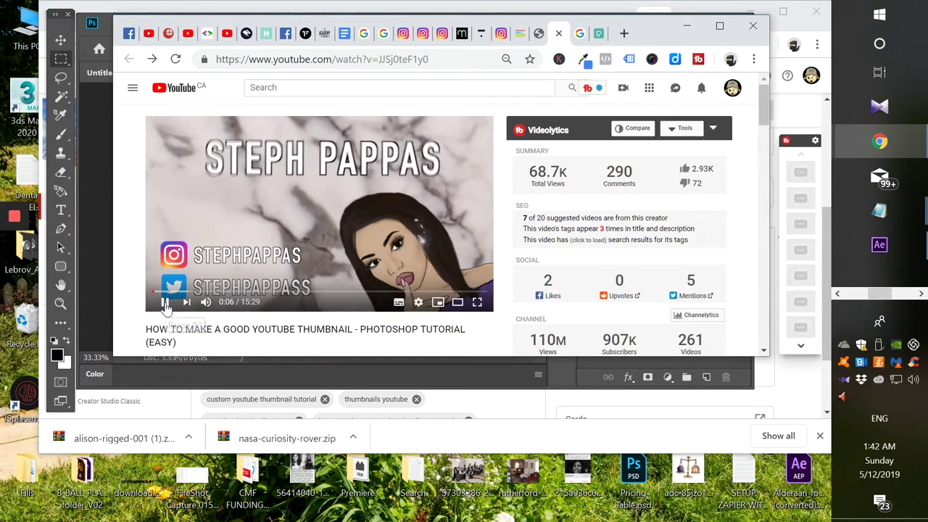
pyautogui.click(165, 303)
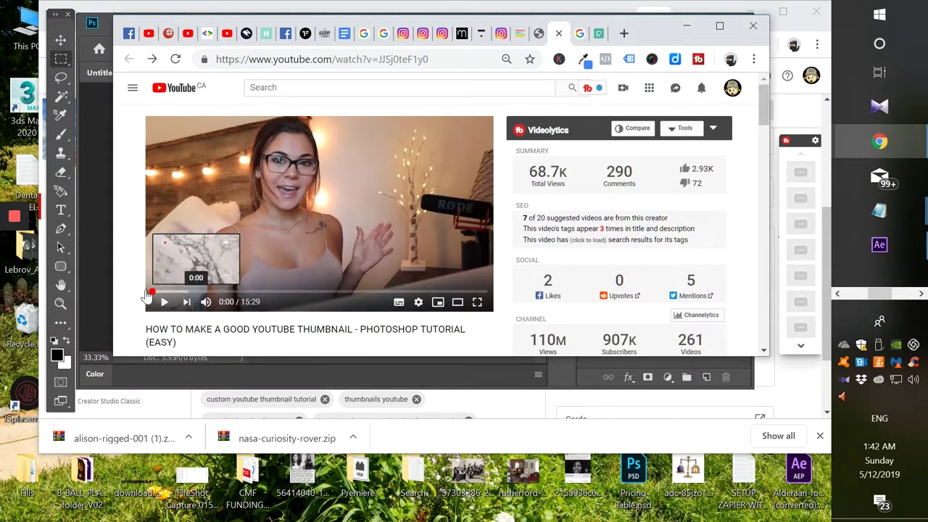
pyautogui.click(154, 292)
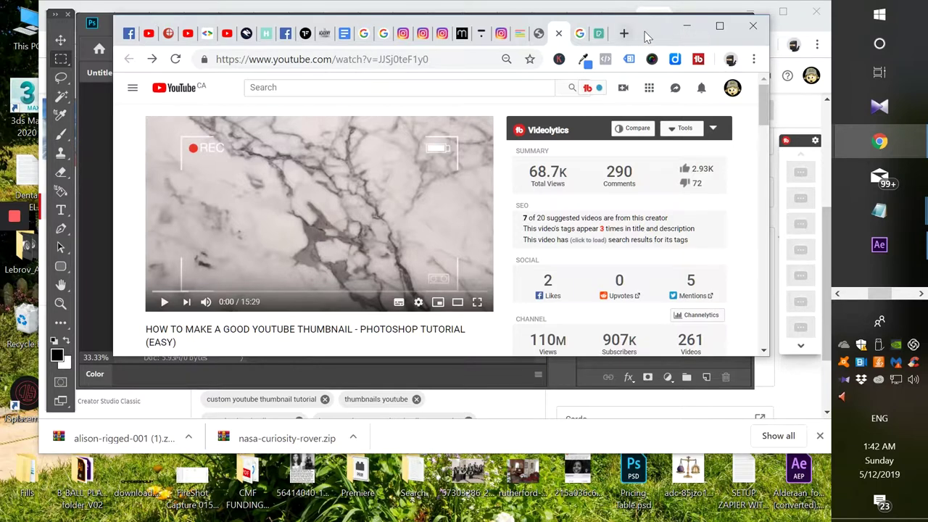
# Move the browser aside and create a new 1920×1080 px document in Photoshop
pyautogui.moveTo(647, 35); pyautogui.dragTo(927, 34)
pyautogui.hotkey('alt', 'Tab')
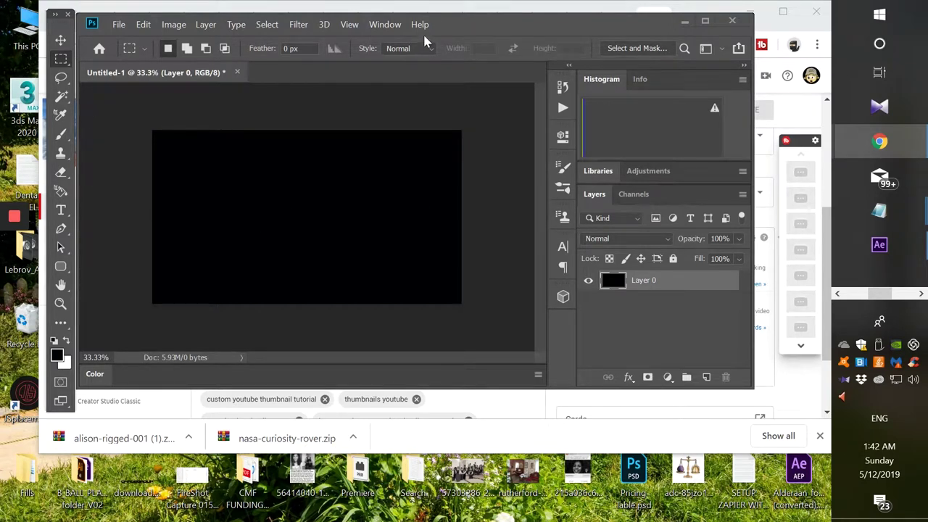
pyautogui.moveTo(448, 22); pyautogui.dragTo(460, 45)
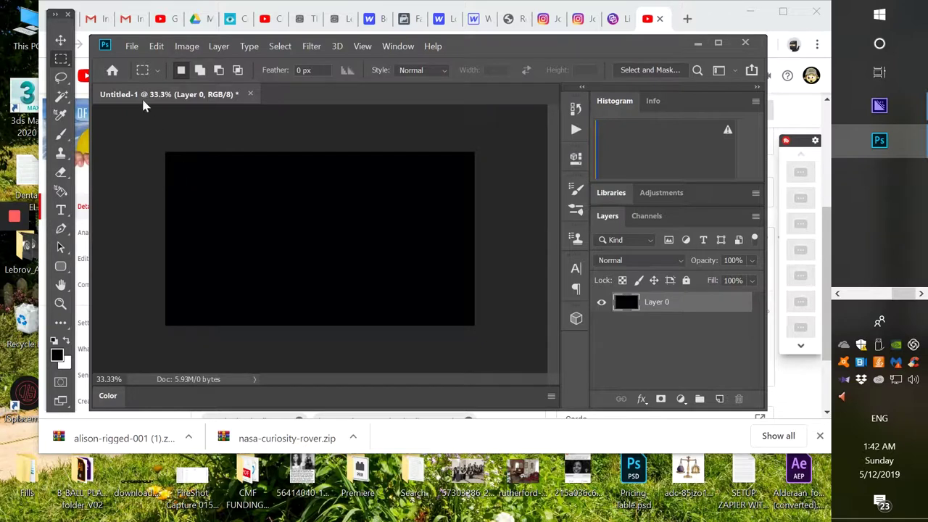
pyautogui.click(134, 47)
pyautogui.click(139, 62)
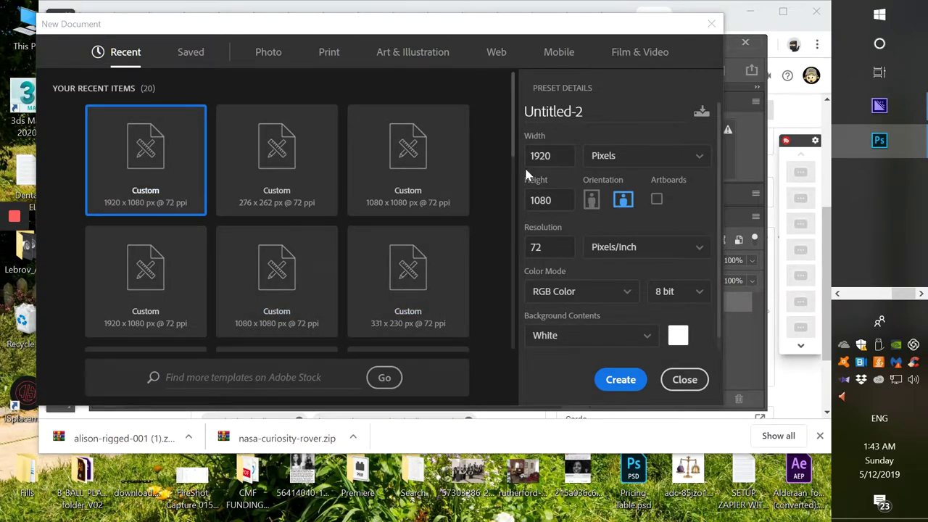
pyautogui.click(613, 375)
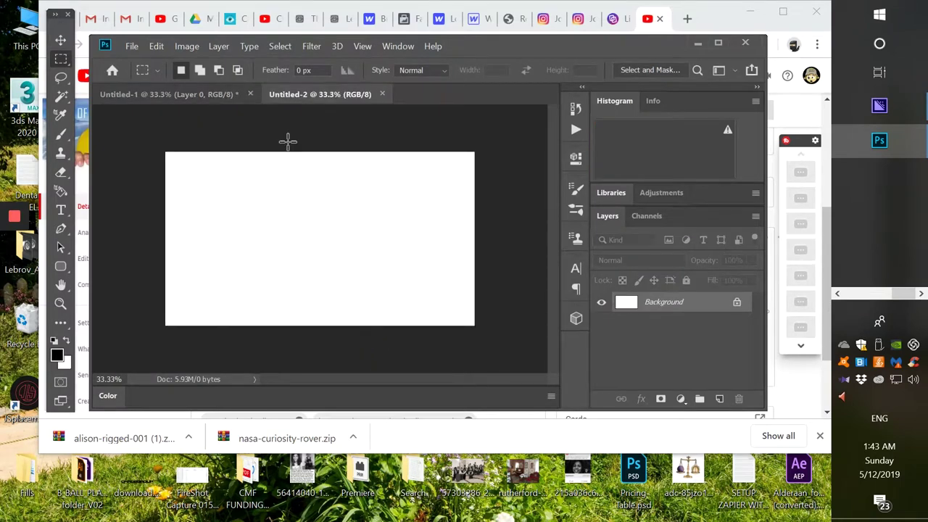
# Close the black Untitled-1 document without saving its changes
pyautogui.click(225, 98)
pyautogui.click(363, 96)
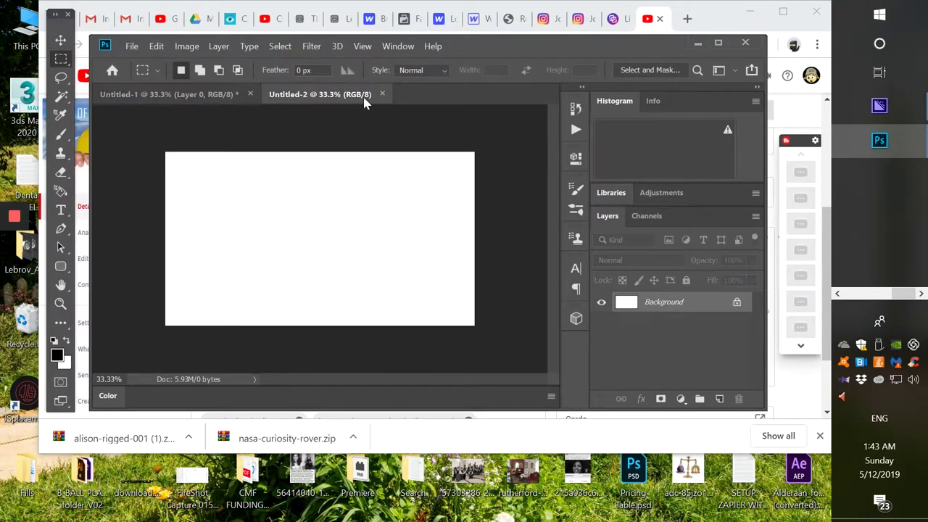
pyautogui.click(242, 94)
pyautogui.click(250, 94)
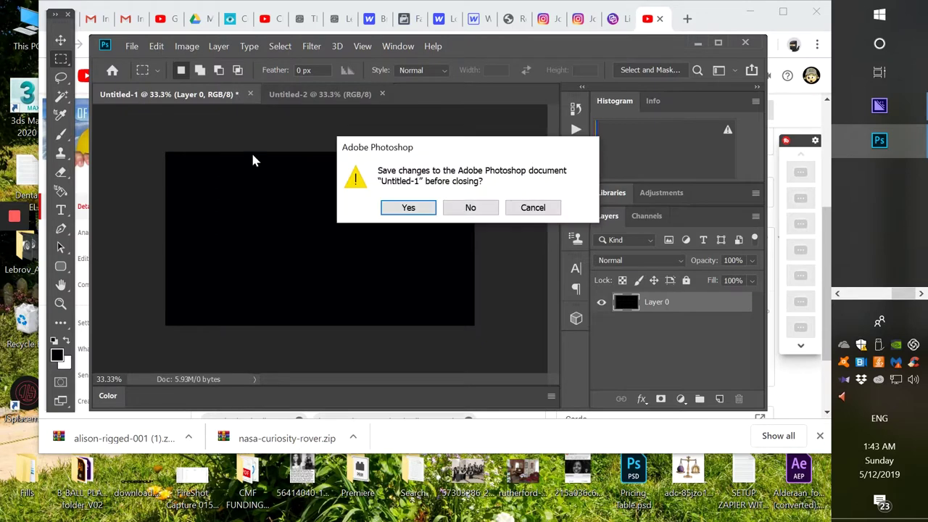
pyautogui.click(470, 208)
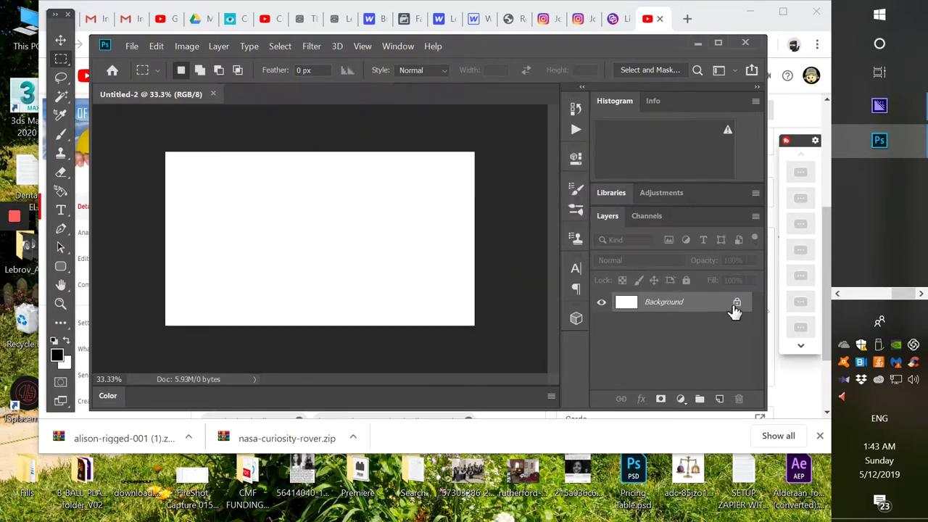
# Unlock the Background into Layer 0, fill it with black, and toggle its visibility back on
pyautogui.click(736, 310)
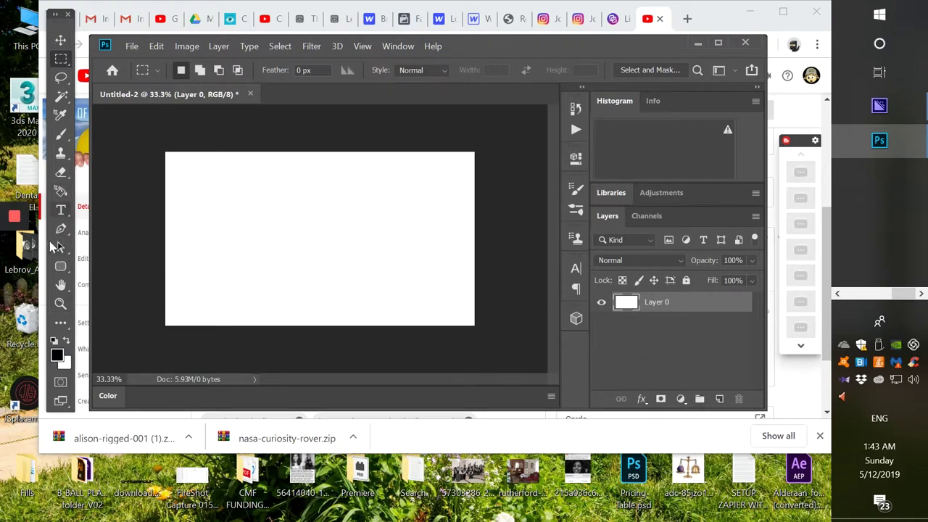
pyautogui.click(61, 324)
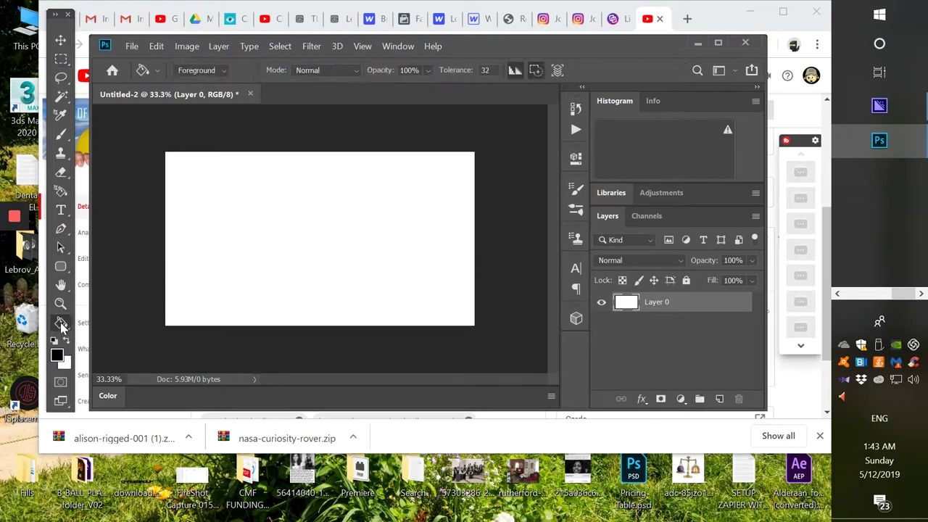
pyautogui.click(236, 267)
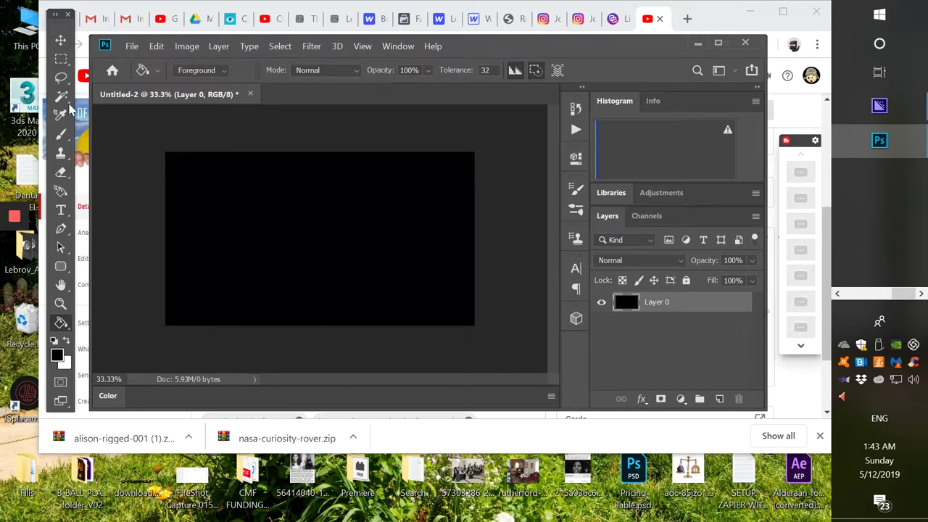
pyautogui.click(64, 62)
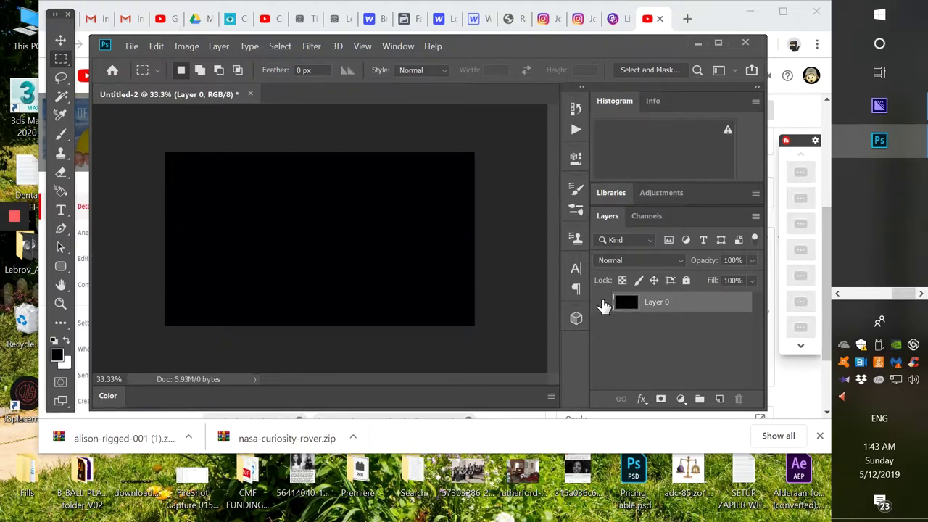
pyautogui.click(602, 303)
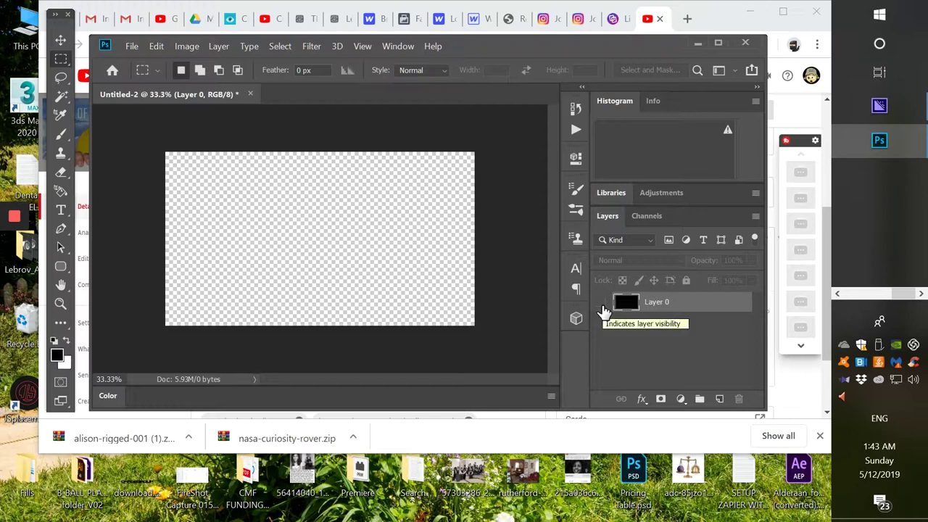
pyautogui.click(601, 303)
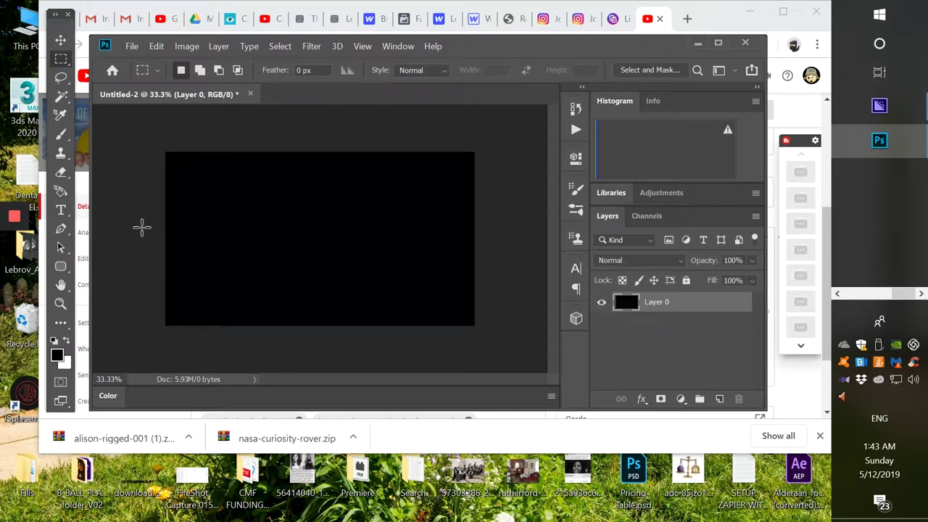
# Choose the Rectangle Tool with No Color fill and a white stroke
pyautogui.click(61, 266)
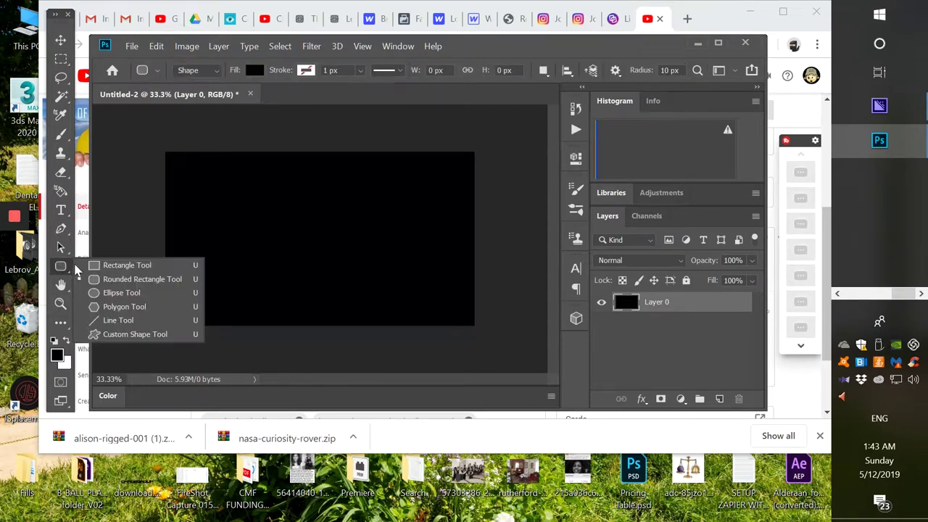
pyautogui.click(103, 269)
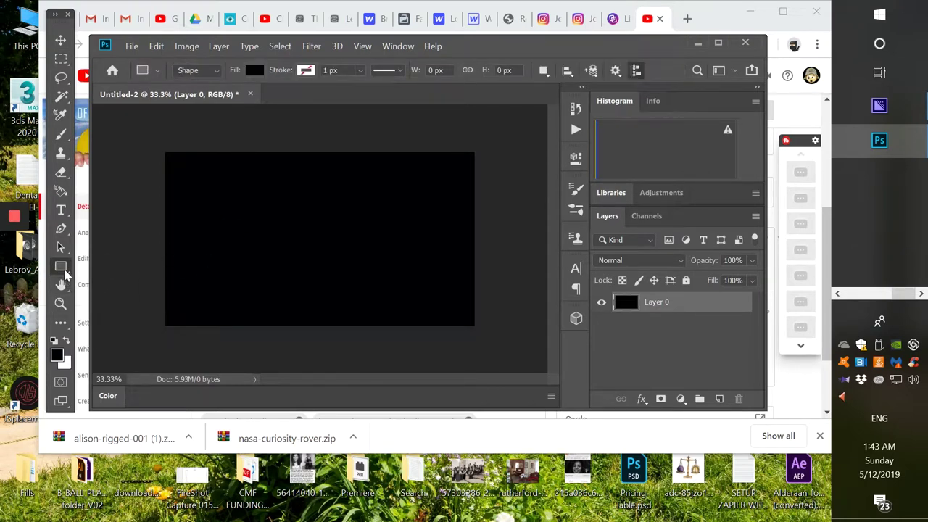
pyautogui.rightClick(61, 266)
pyautogui.click(108, 266)
pyautogui.click(254, 71)
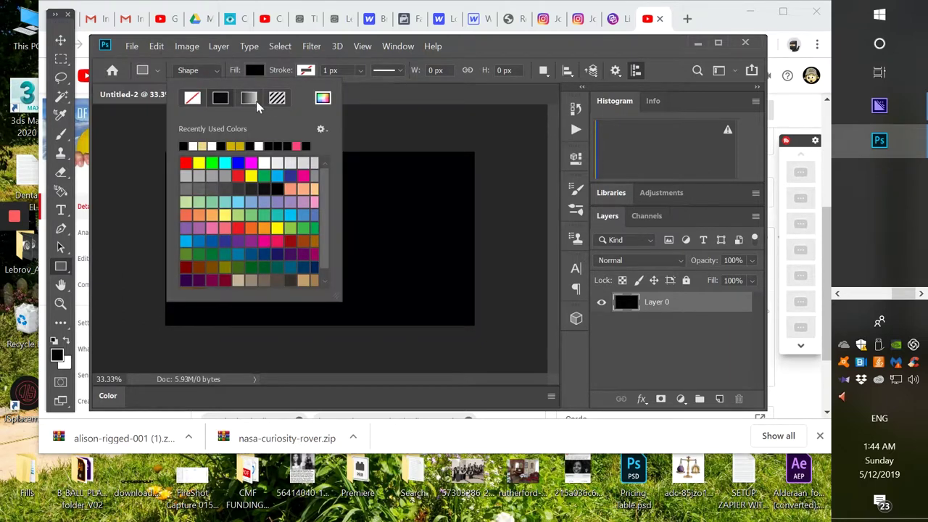
pyautogui.click(193, 97)
pyautogui.click(484, 44)
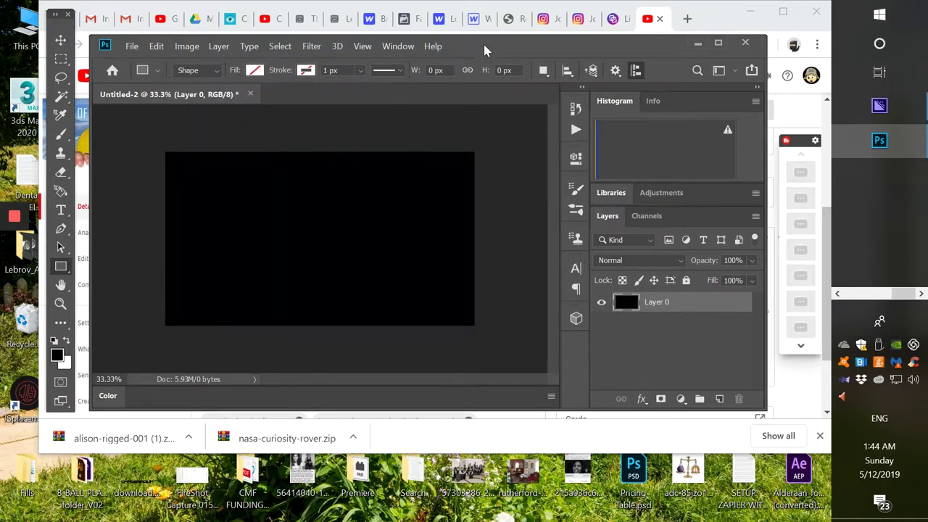
pyautogui.click(306, 71)
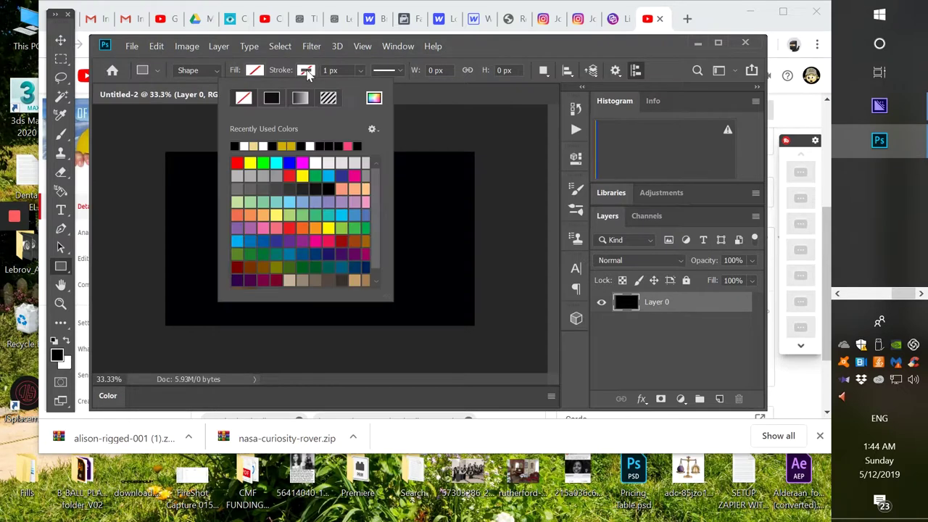
pyautogui.click(245, 145)
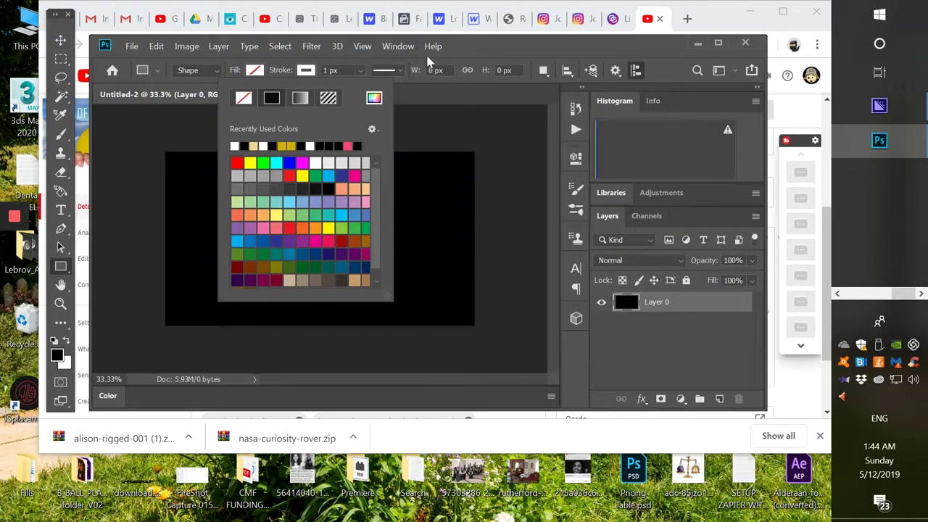
pyautogui.click(472, 51)
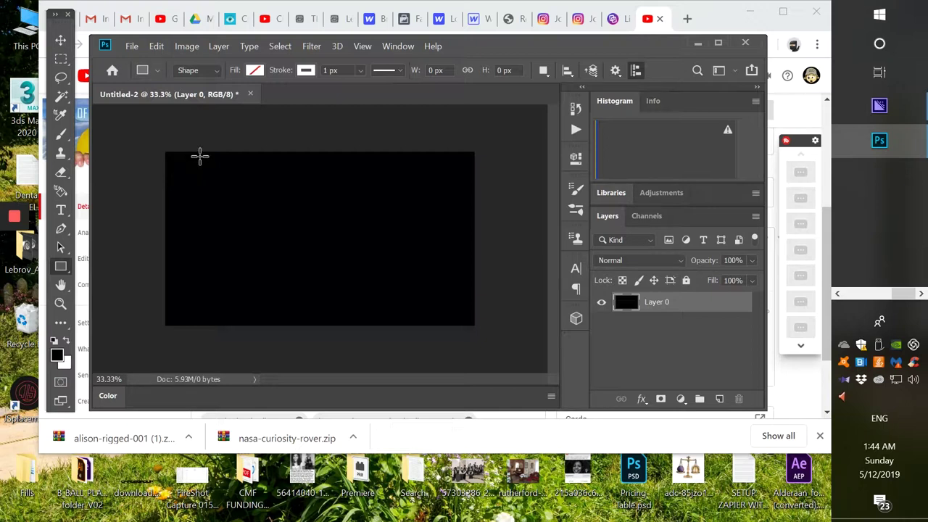
# Turn on View > Show > Grid and View > Snap To > Grid
pyautogui.click(362, 47)
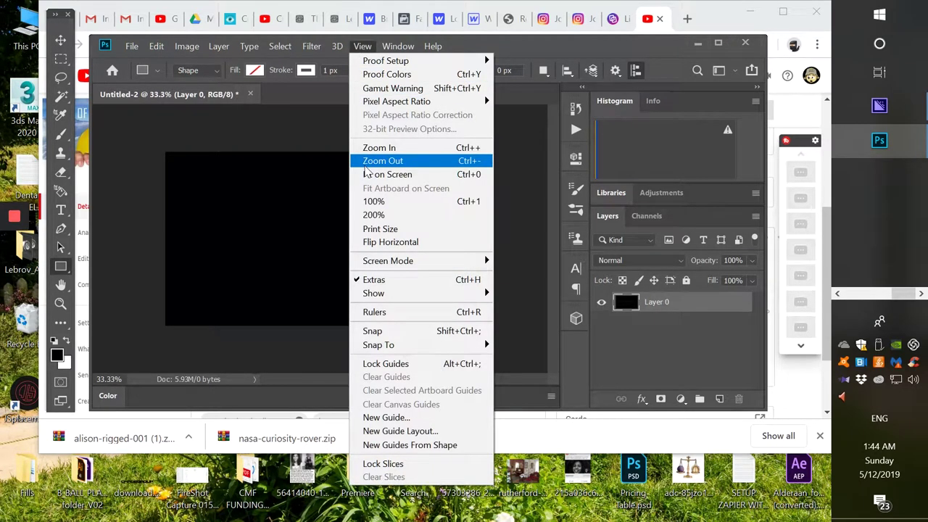
pyautogui.moveTo(379, 350)
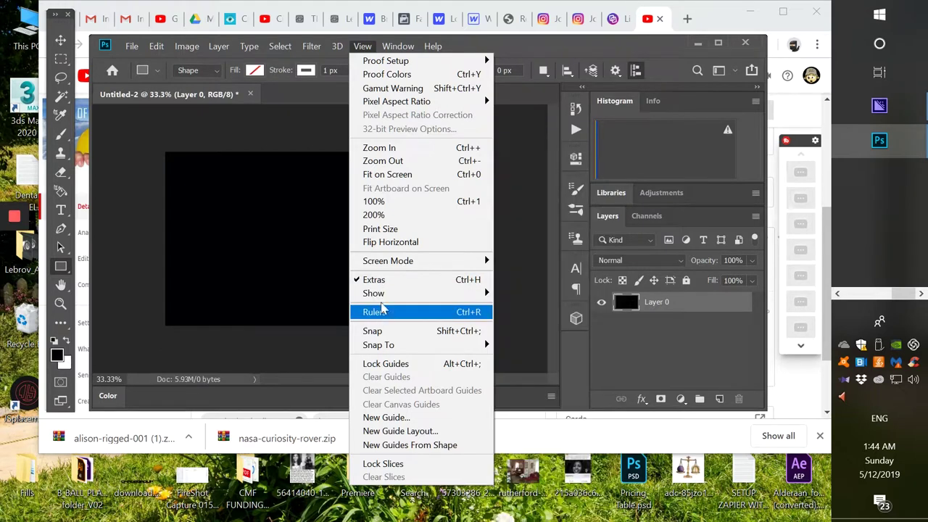
pyautogui.moveTo(385, 295)
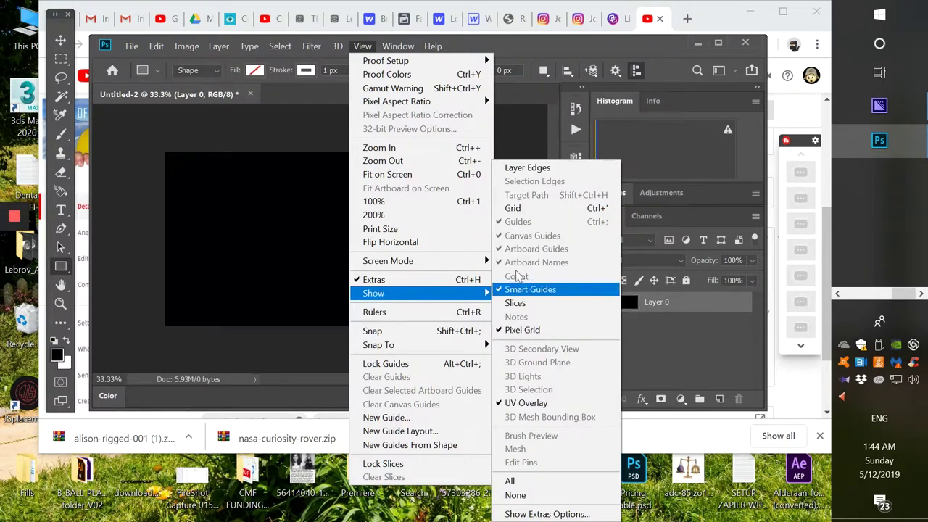
pyautogui.click(516, 208)
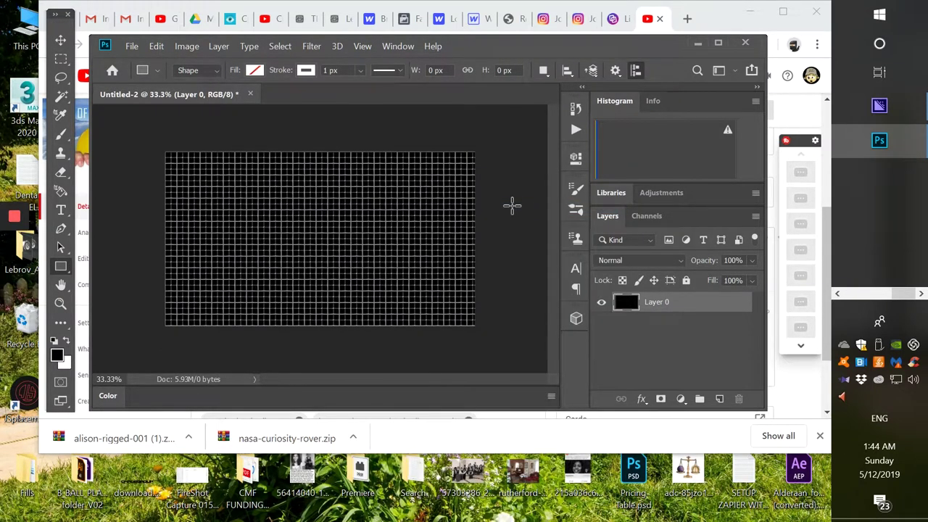
pyautogui.click(362, 47)
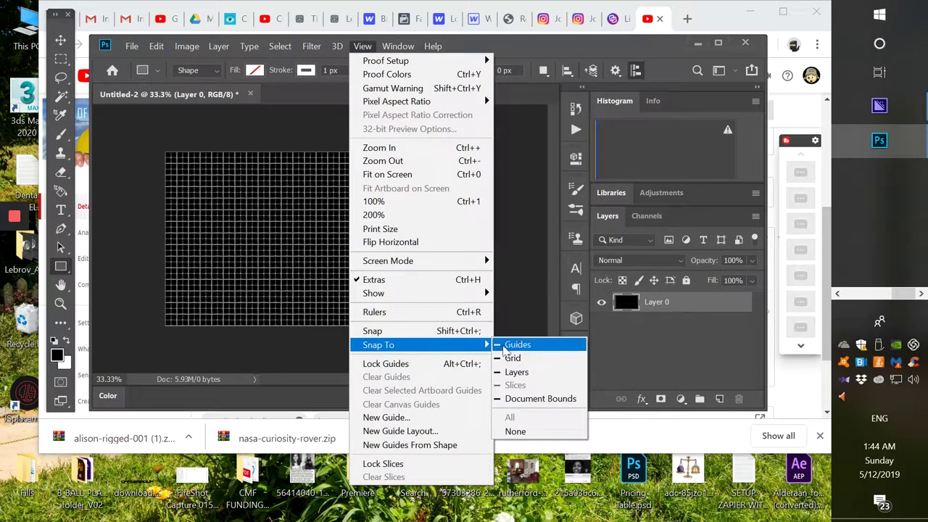
pyautogui.click(513, 358)
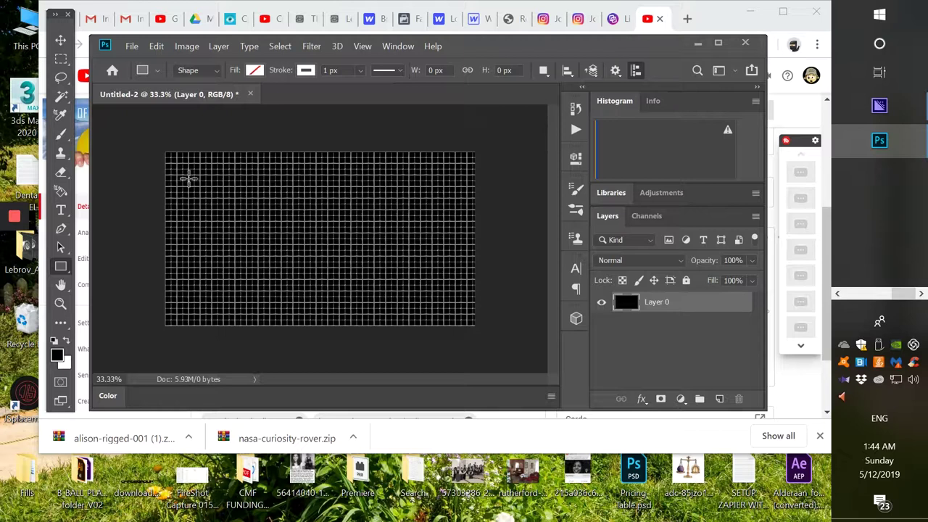
# Draw a grid-snapped 1620×810 px rectangle at 144, 144 with a 2 px stroke
pyautogui.moveTo(188, 173); pyautogui.dragTo(450, 306)
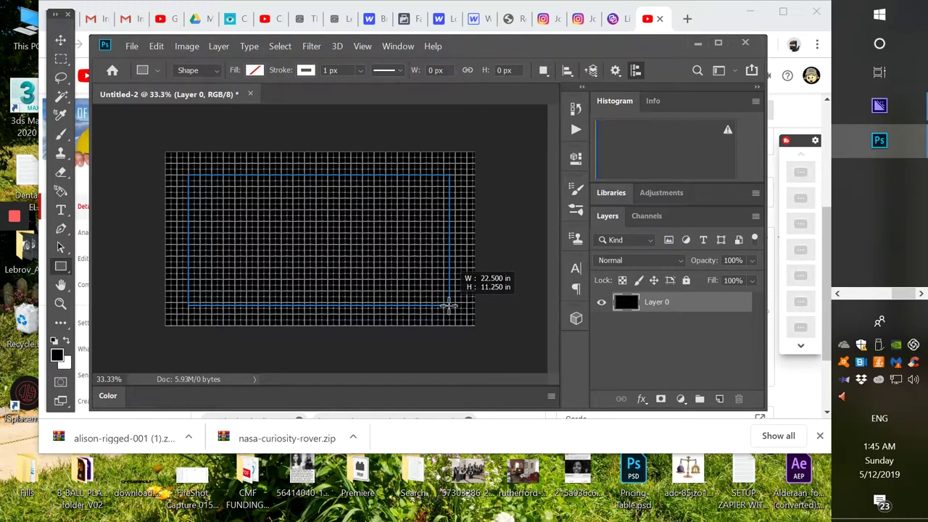
pyautogui.moveTo(450, 307); pyautogui.dragTo(448, 306)
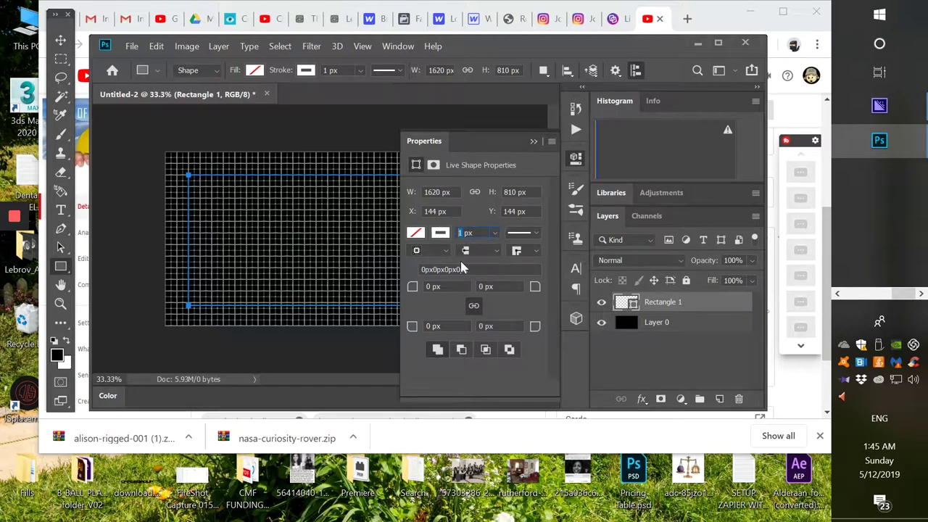
pyautogui.write('2')
pyautogui.click(534, 142)
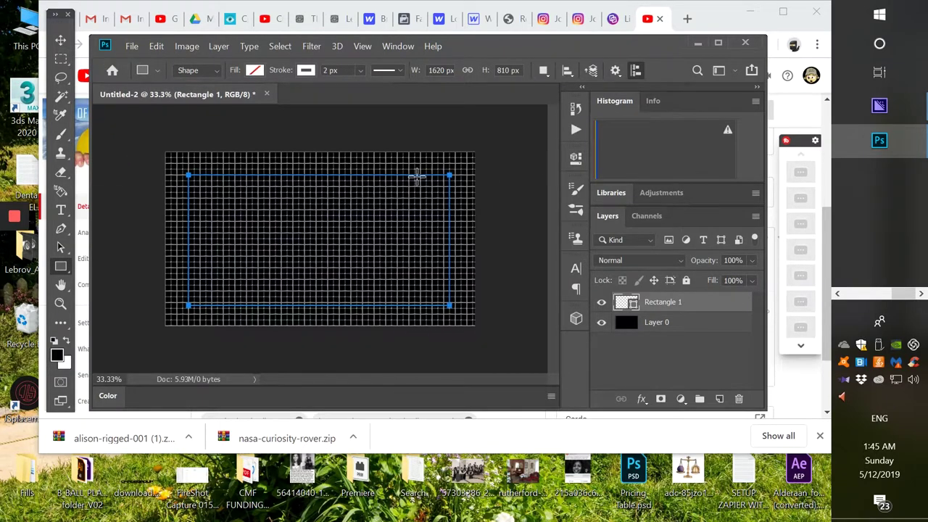
pyautogui.click(364, 48)
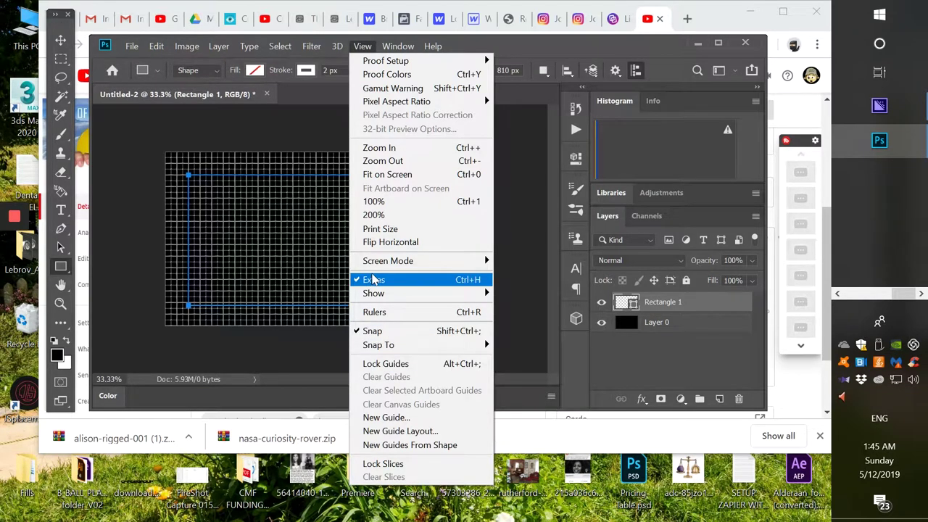
# Hide the canvas grid and switch to the Move tool
pyautogui.moveTo(456, 294)
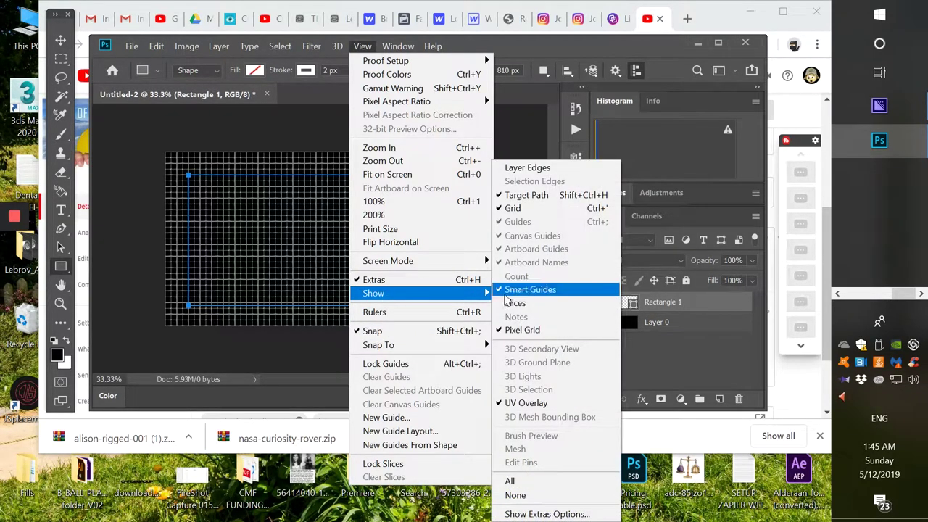
pyautogui.click(514, 209)
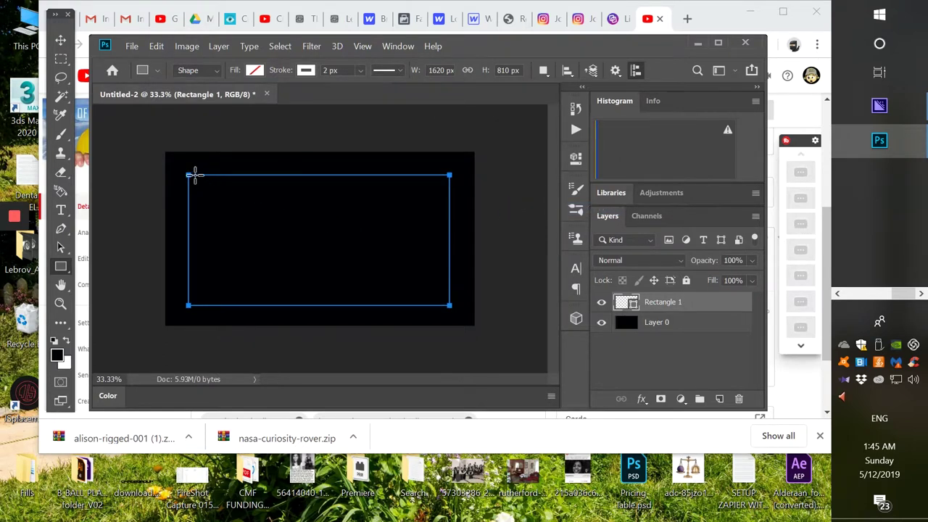
pyautogui.click(61, 40)
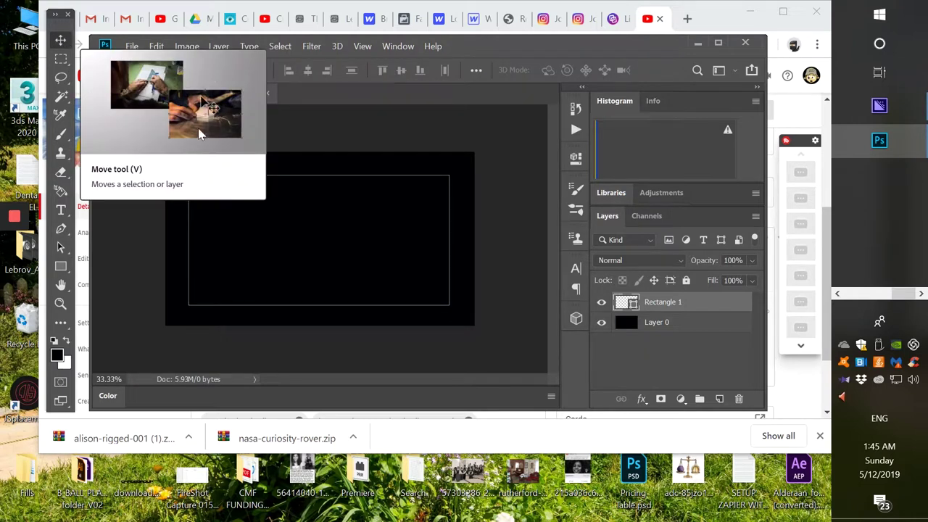
pyautogui.click(156, 46)
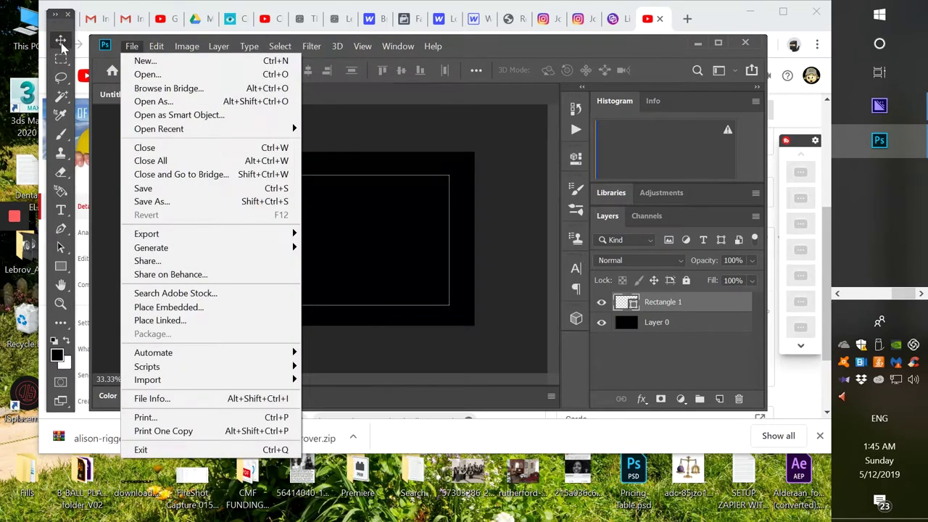
pyautogui.click(355, 196)
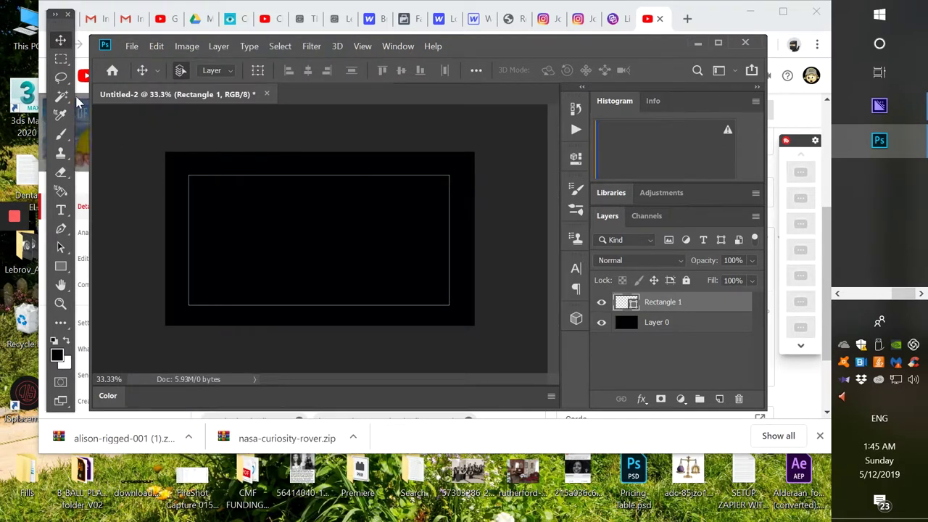
# Reselect the rectangle and set its white outline width to 8 px
pyautogui.click(61, 266)
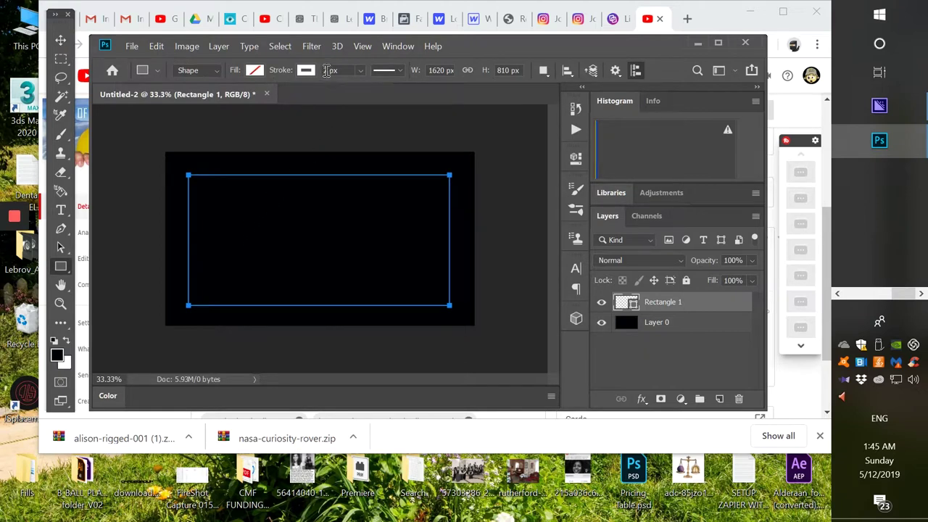
pyautogui.click(328, 70)
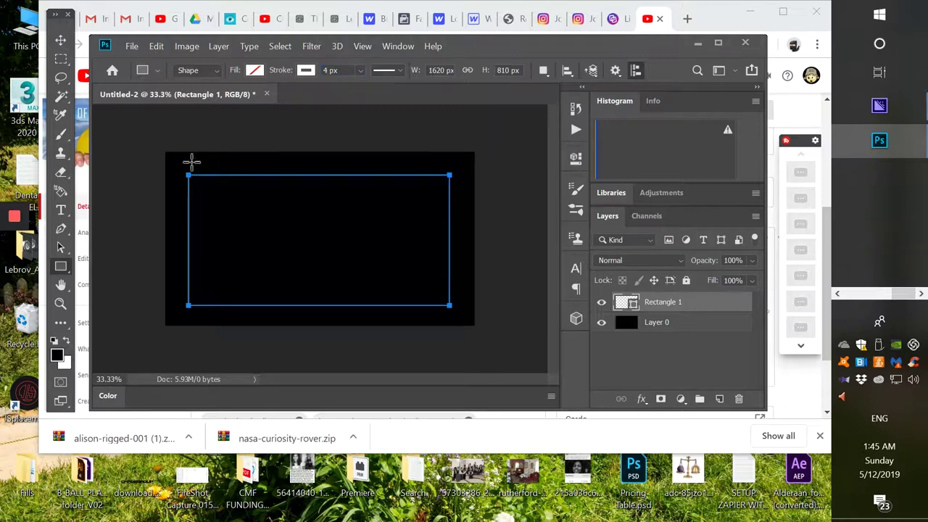
pyautogui.click(61, 63)
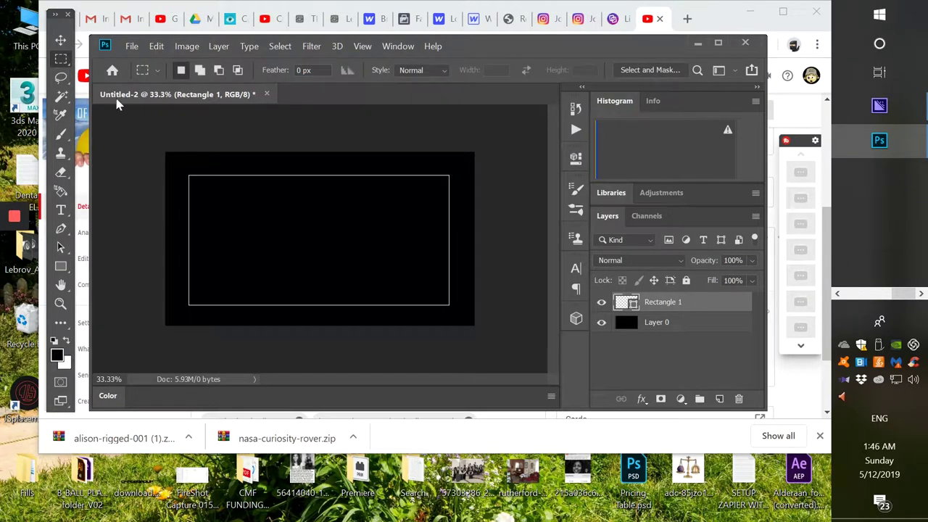
pyautogui.click(61, 266)
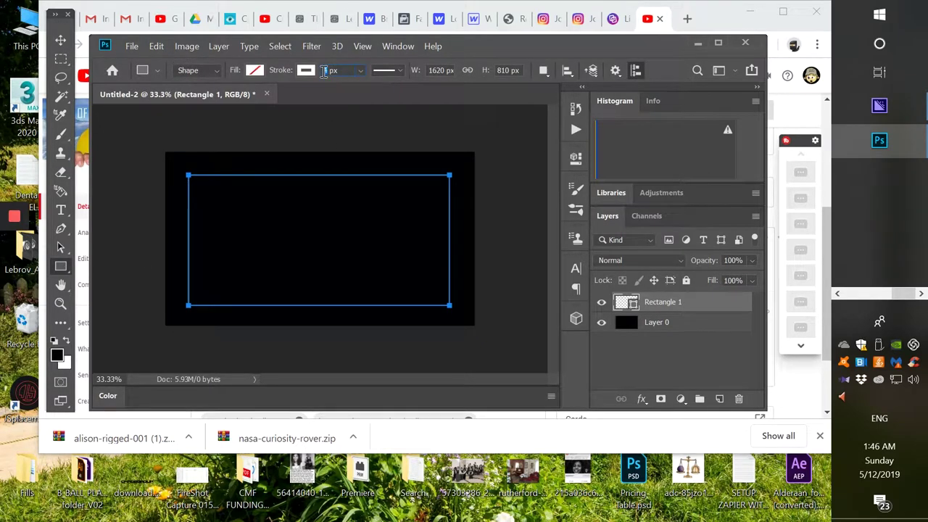
pyautogui.press('Return')
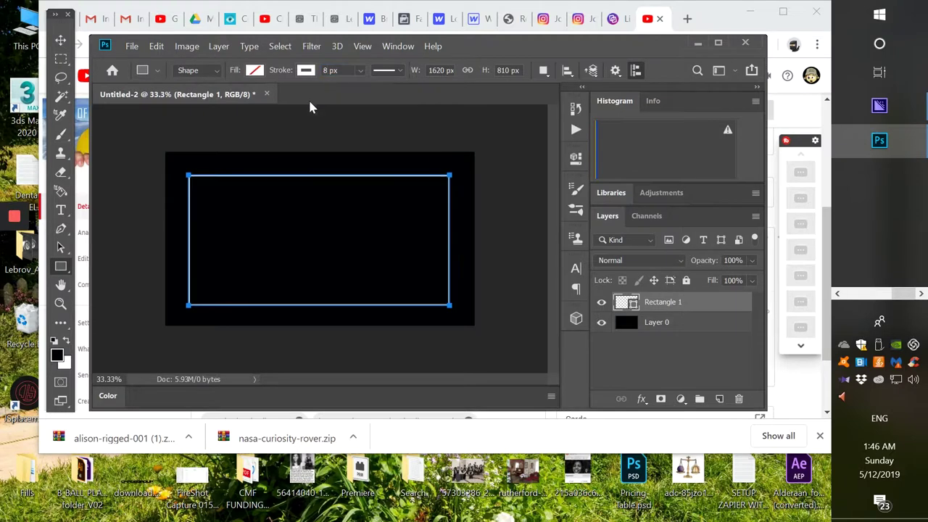
pyautogui.click(62, 61)
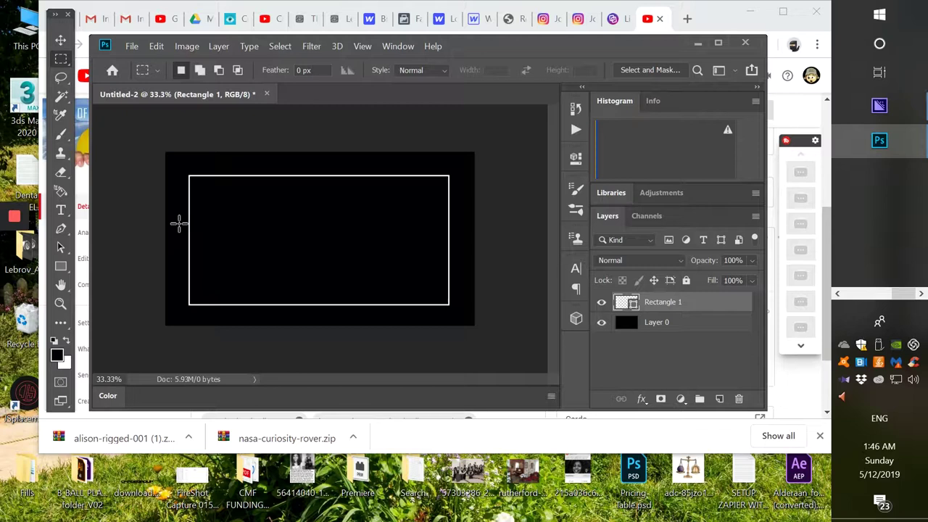
pyautogui.click(362, 47)
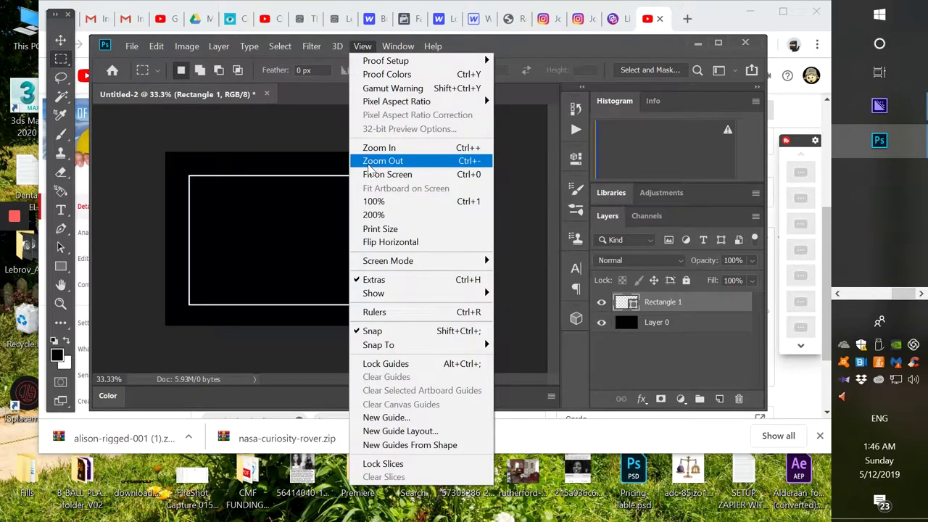
# Turn the canvas grid back on and confirm Snap To Grid is still enabled
pyautogui.moveTo(392, 299)
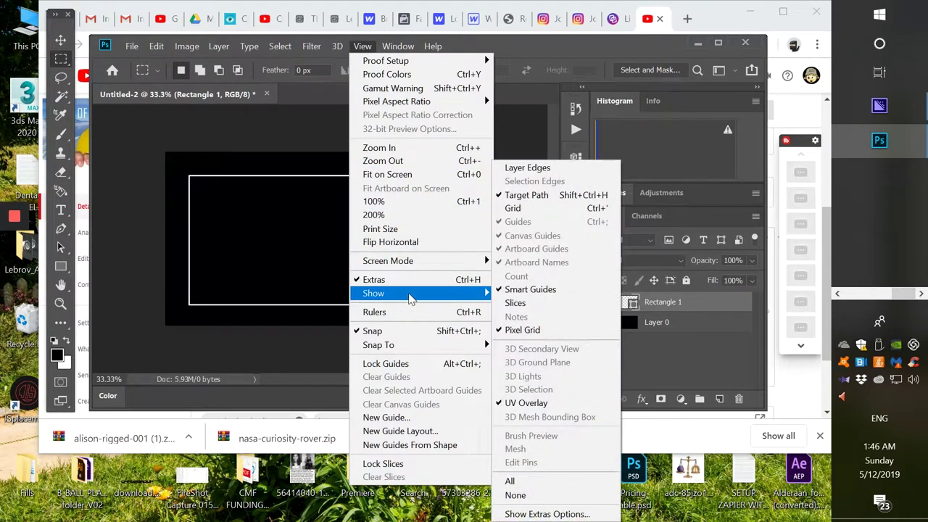
pyautogui.click(520, 208)
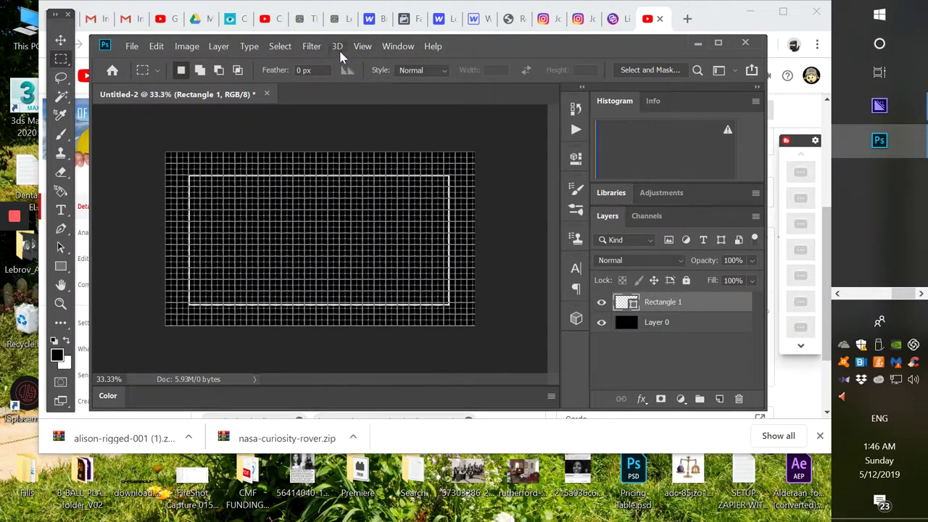
pyautogui.click(362, 47)
pyautogui.moveTo(384, 347)
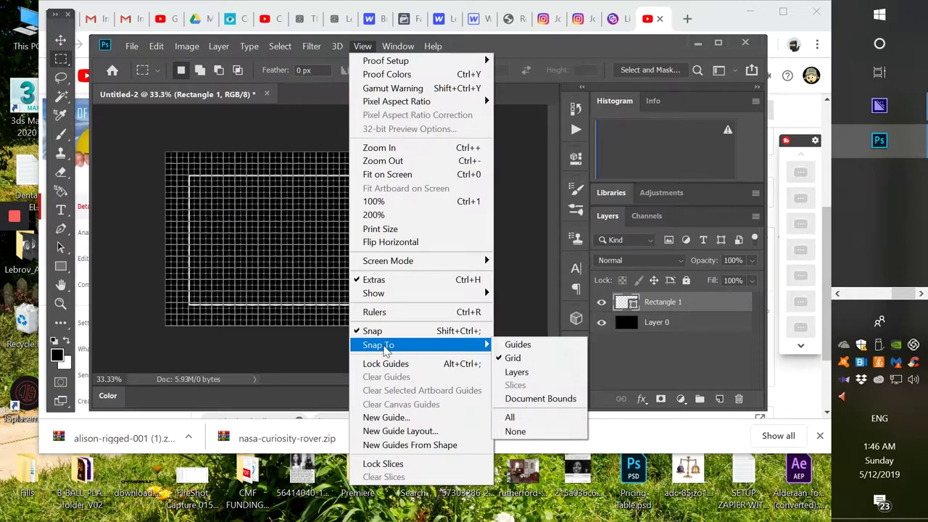
pyautogui.click(556, 39)
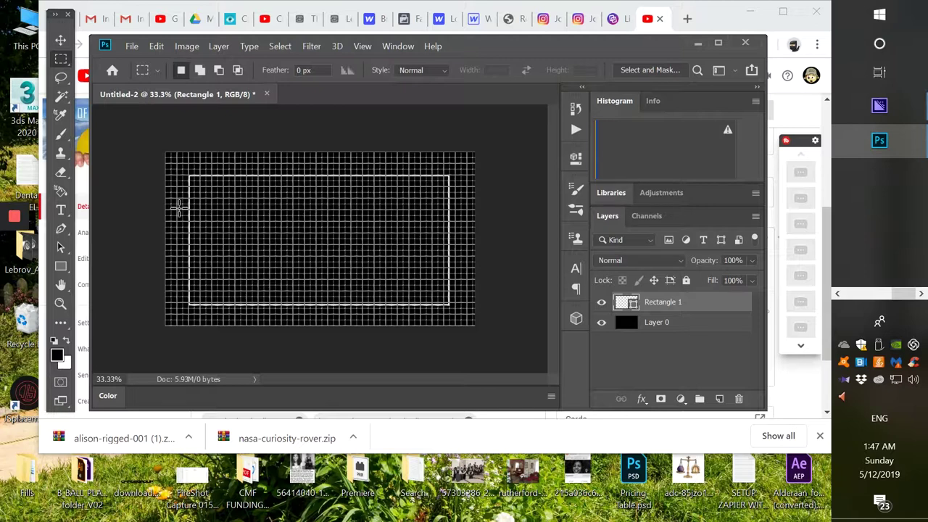
# Select a band across the middle of the rectangle's left and right sides
pyautogui.moveTo(180, 208); pyautogui.dragTo(457, 276)
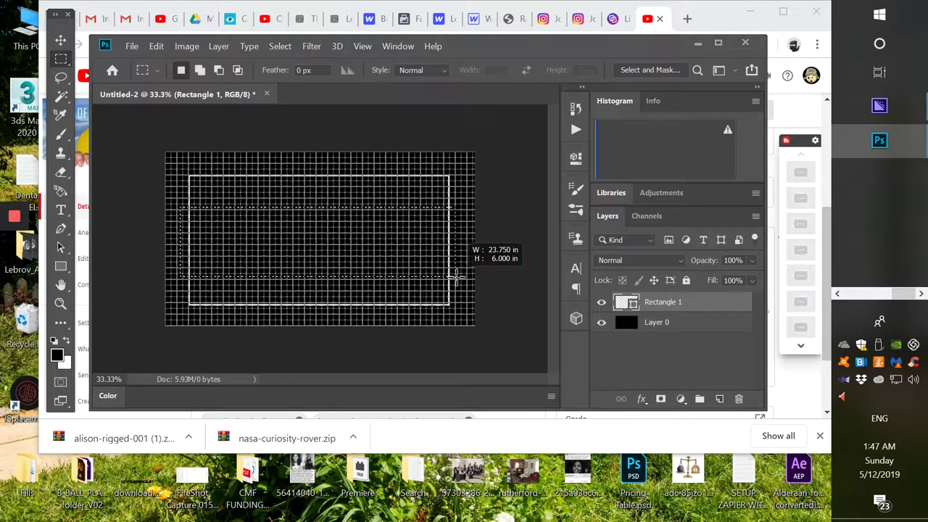
pyautogui.moveTo(456, 275); pyautogui.dragTo(458, 272)
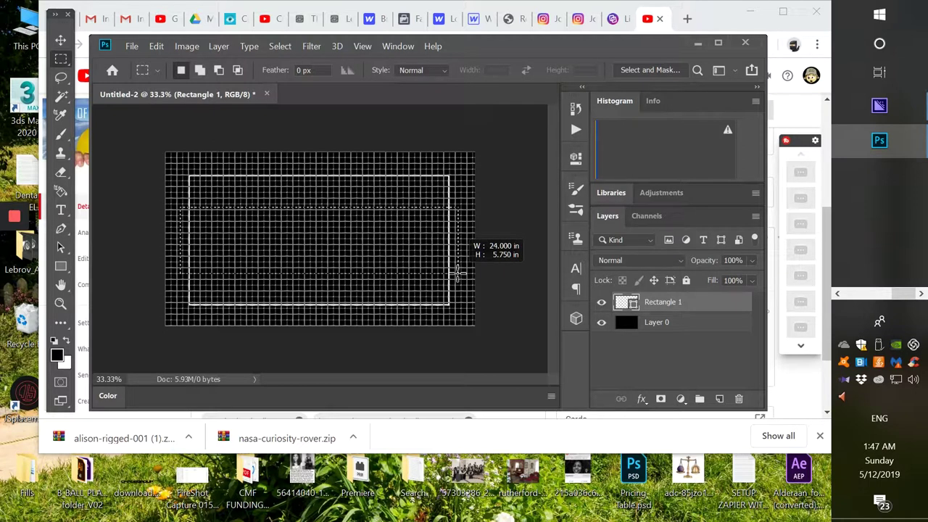
pyautogui.moveTo(457, 274); pyautogui.dragTo(458, 275)
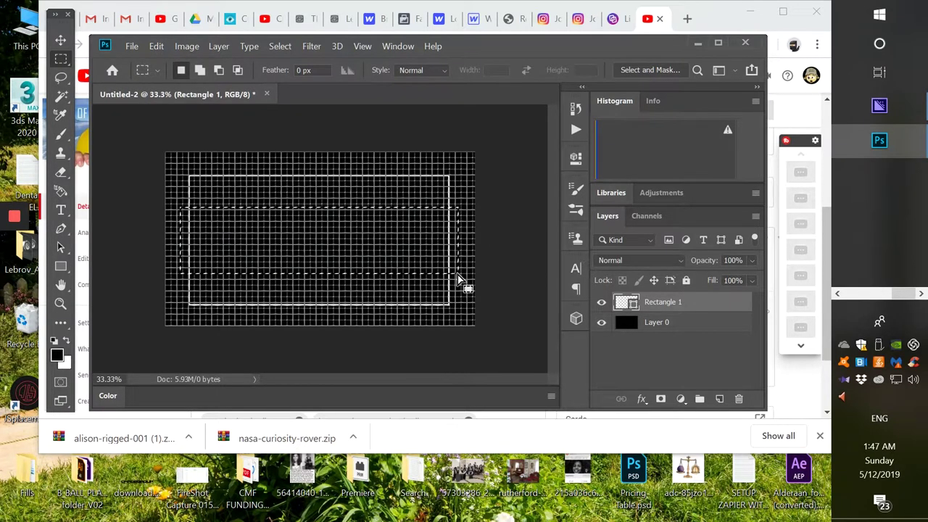
pyautogui.press('Delete')
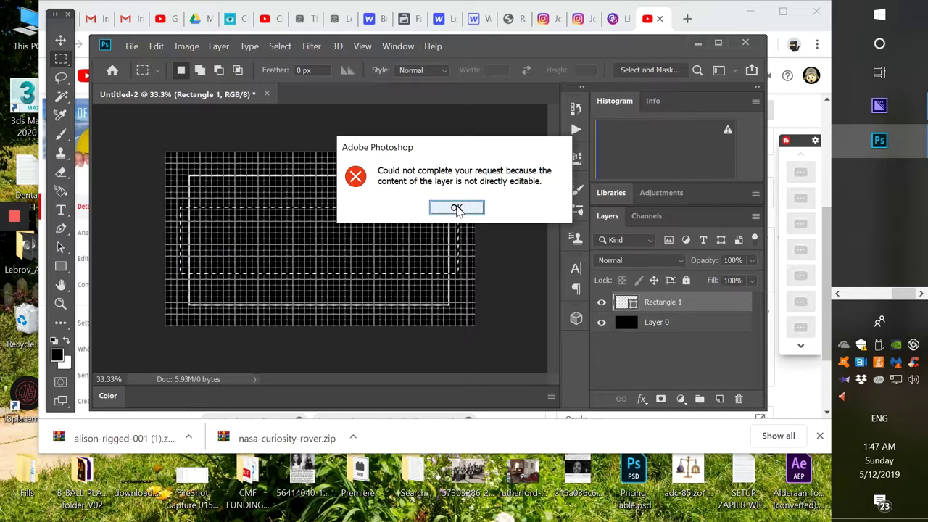
pyautogui.click(456, 208)
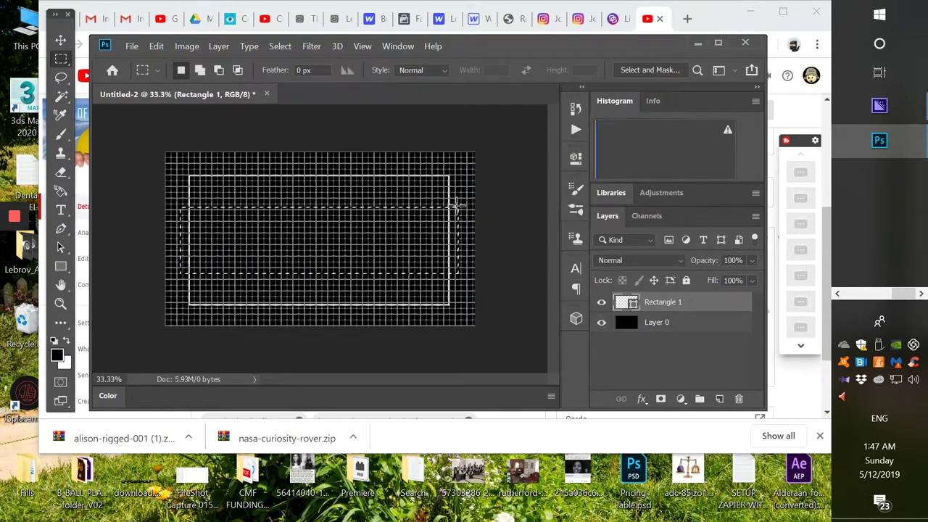
# Rasterize the Rectangle 1 layer and delete the selected side segments
pyautogui.rightClick(655, 304)
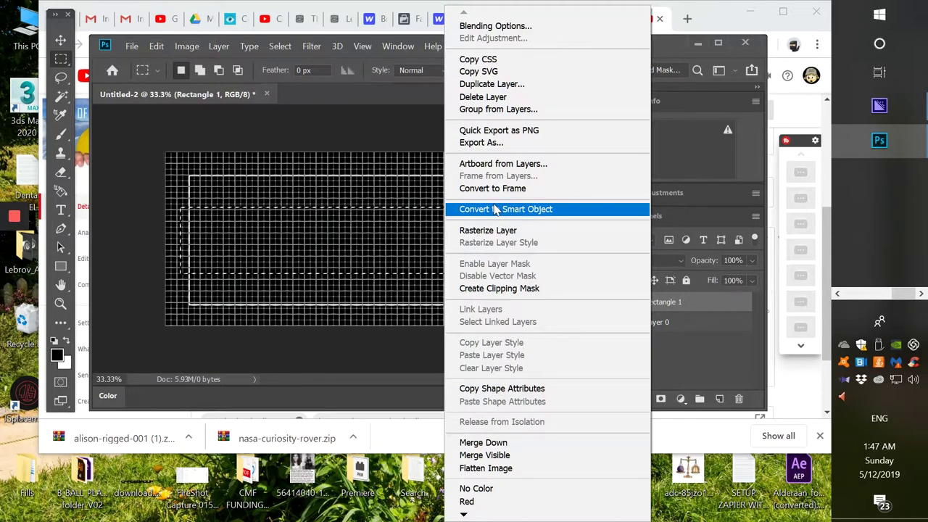
pyautogui.click(492, 210)
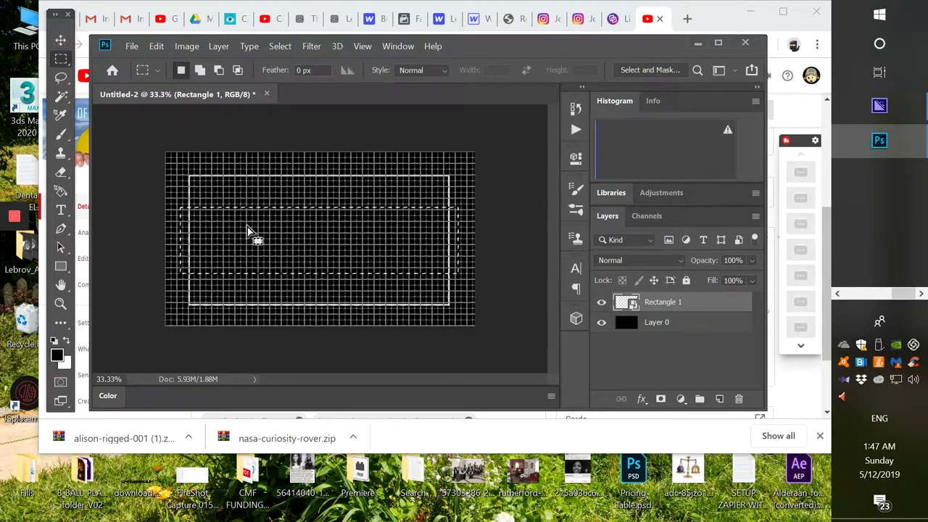
pyautogui.press('Delete')
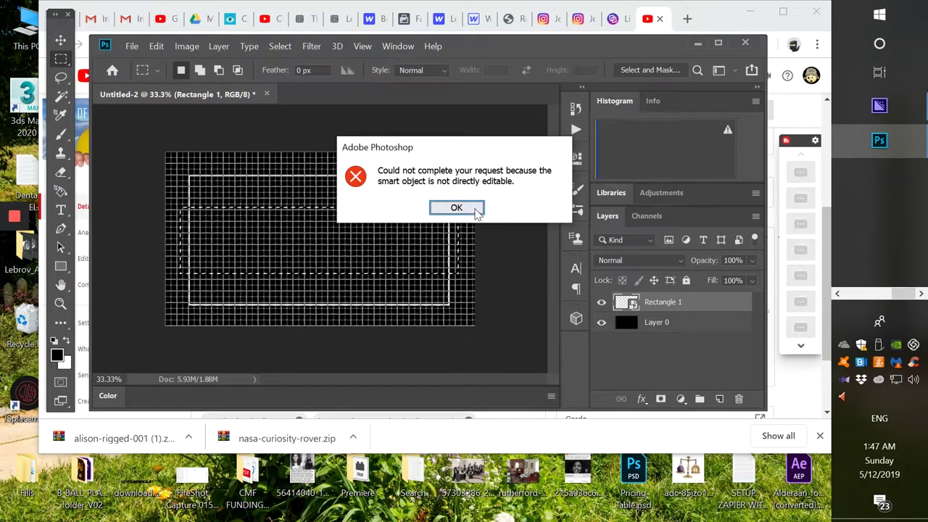
pyautogui.press('Return')
pyautogui.rightClick(641, 306)
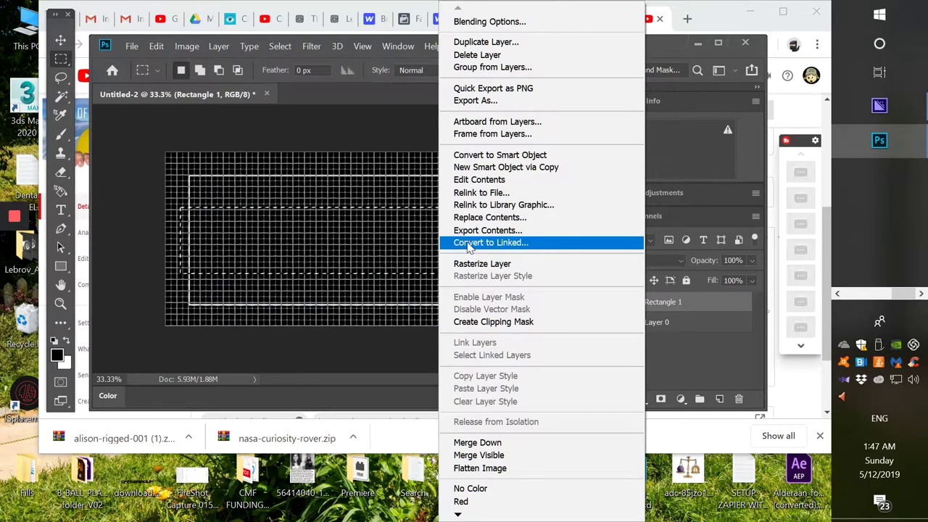
pyautogui.click(474, 263)
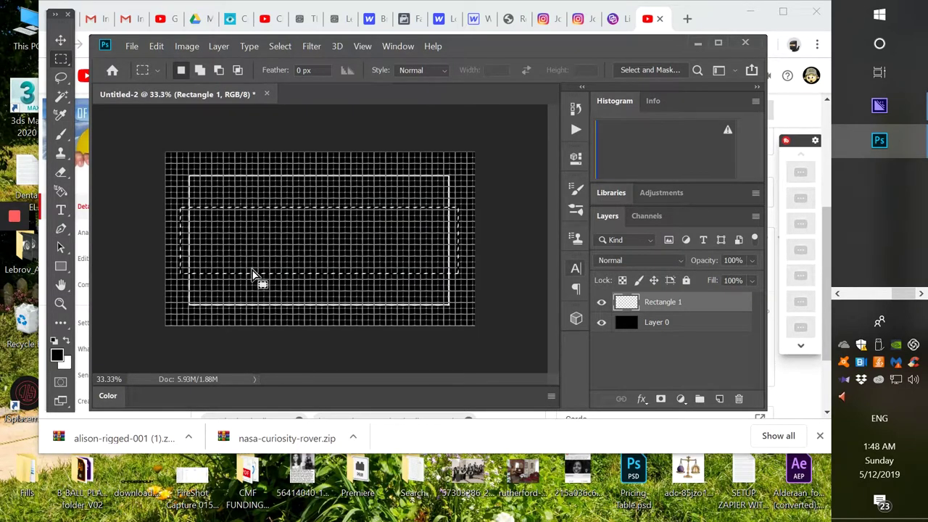
pyautogui.press('Delete')
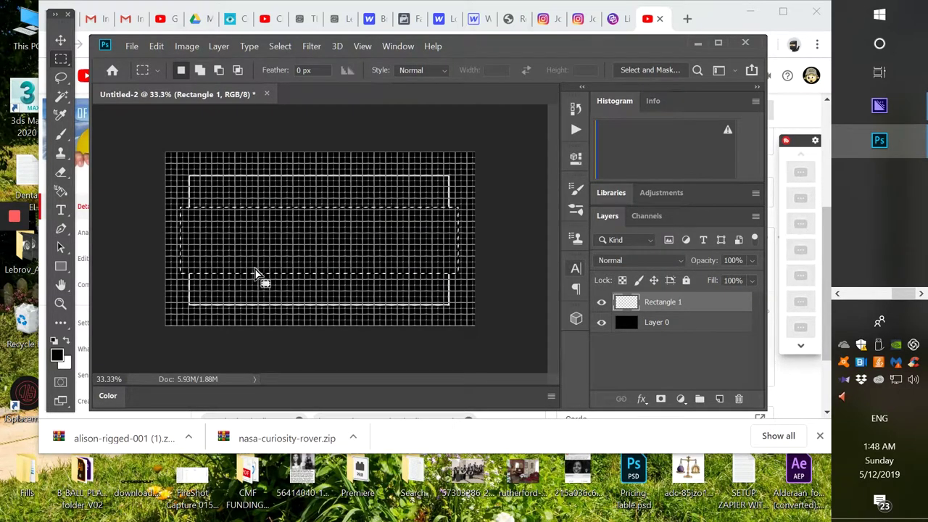
# Select and delete the middle of the top and bottom edges, then deselect
pyautogui.click(130, 140)
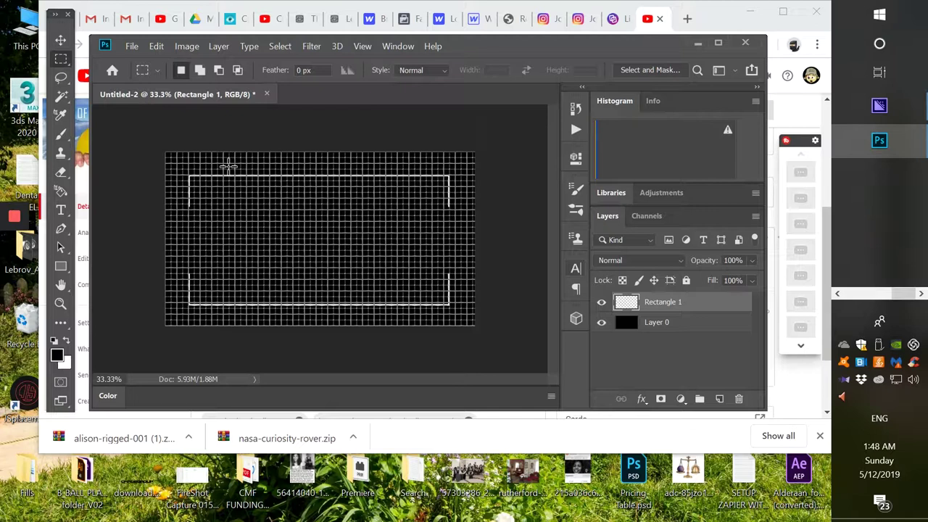
pyautogui.moveTo(217, 168); pyautogui.dragTo(417, 316)
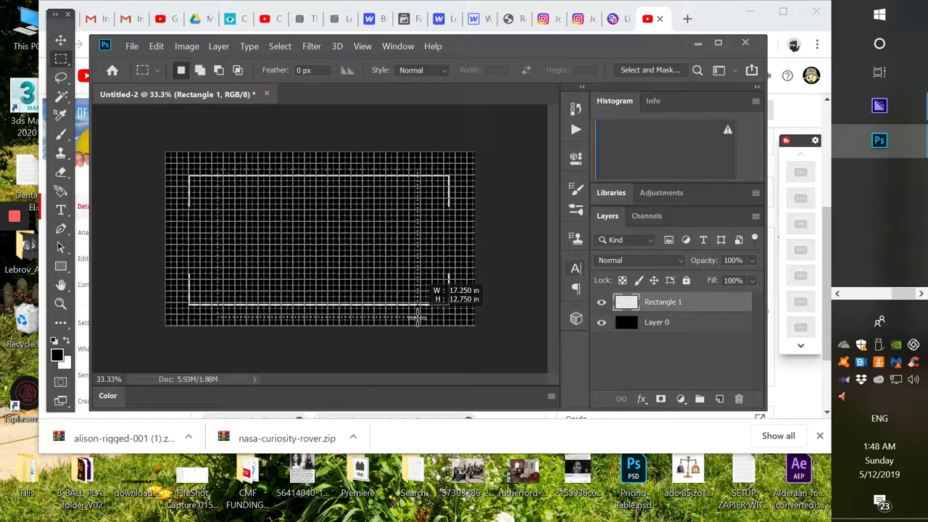
pyautogui.moveTo(417, 317); pyautogui.dragTo(419, 317)
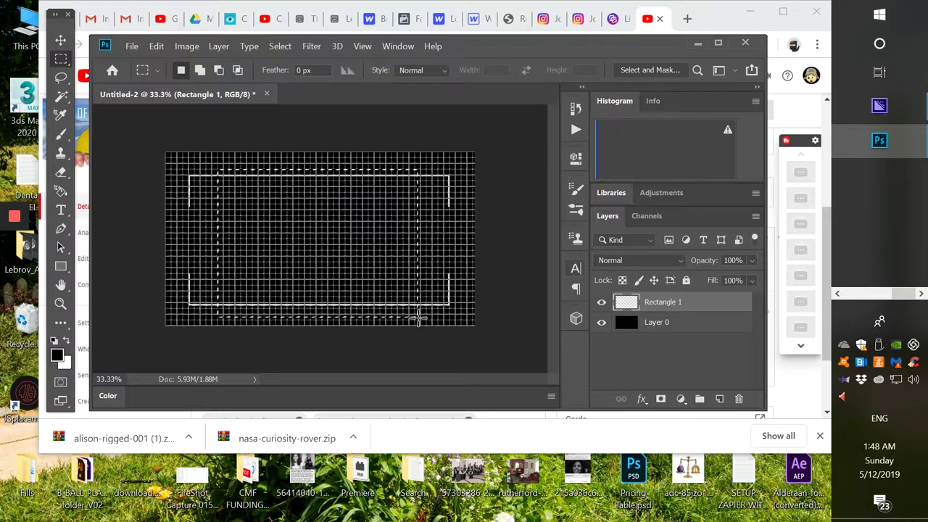
pyautogui.press('Delete')
pyautogui.hotkey('ctrl', 'd')
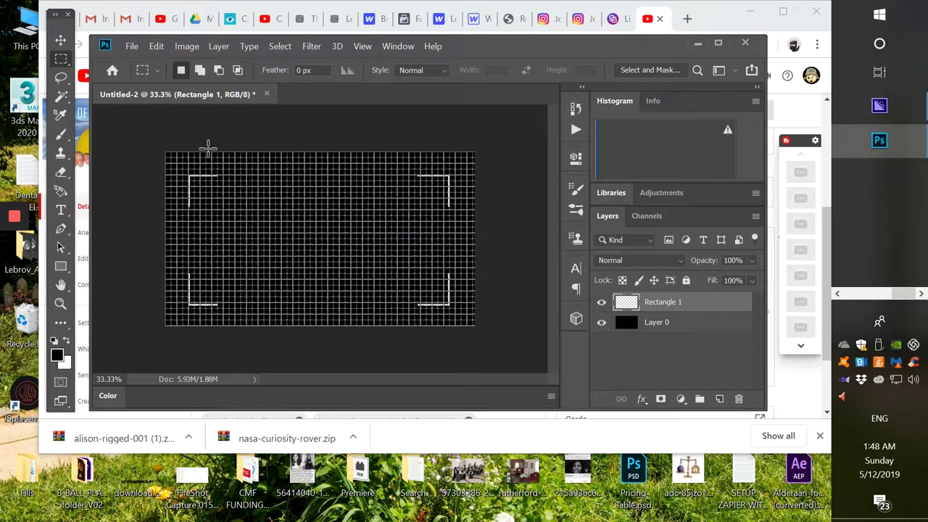
# Hide the canvas grid via View > Show > Grid
pyautogui.click(364, 48)
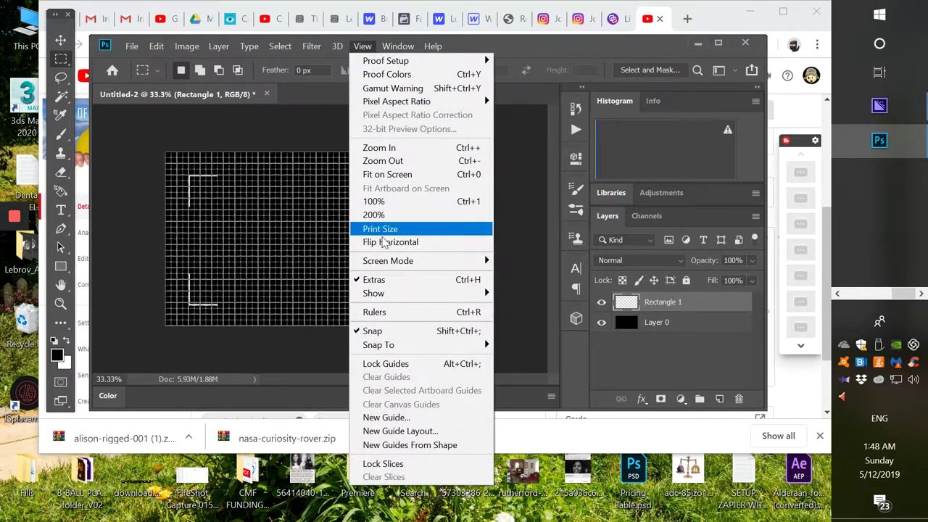
pyautogui.moveTo(385, 293)
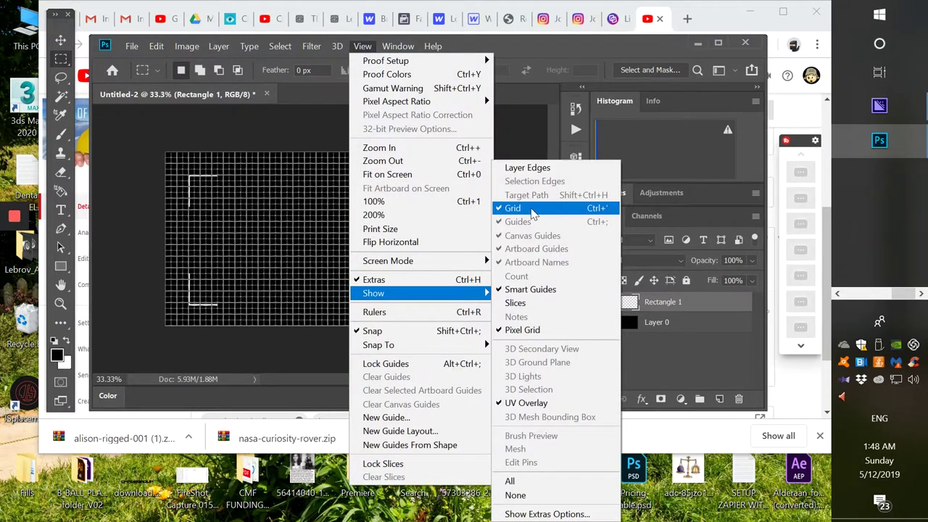
pyautogui.click(531, 208)
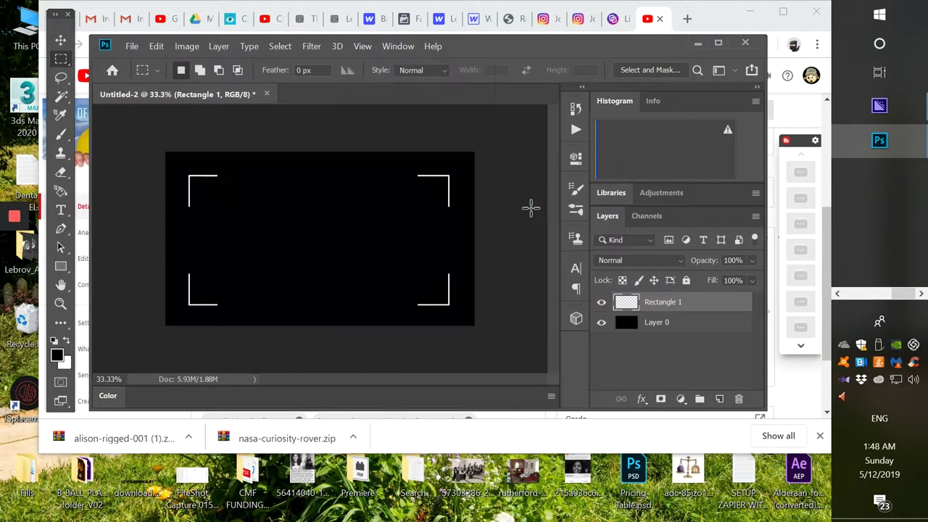
# Add Layer 1, rename Rectangle 1 to 'lines' and Layer 1 to 'REC'
pyautogui.click(719, 398)
pyautogui.click(657, 328)
pyautogui.doubleClick(657, 325)
pyautogui.press('BackSpace')
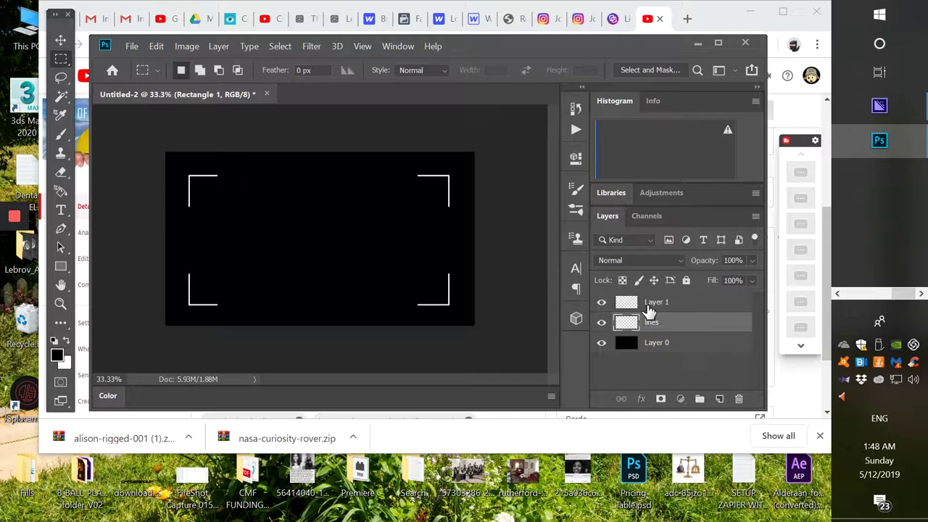
pyautogui.doubleClick(650, 303)
pyautogui.write('REC')
pyautogui.press('Return')
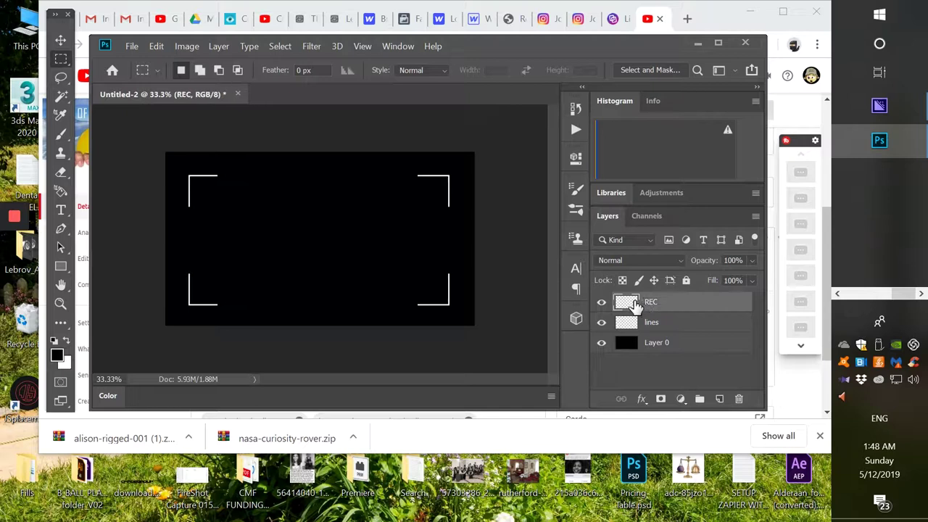
pyautogui.click(61, 210)
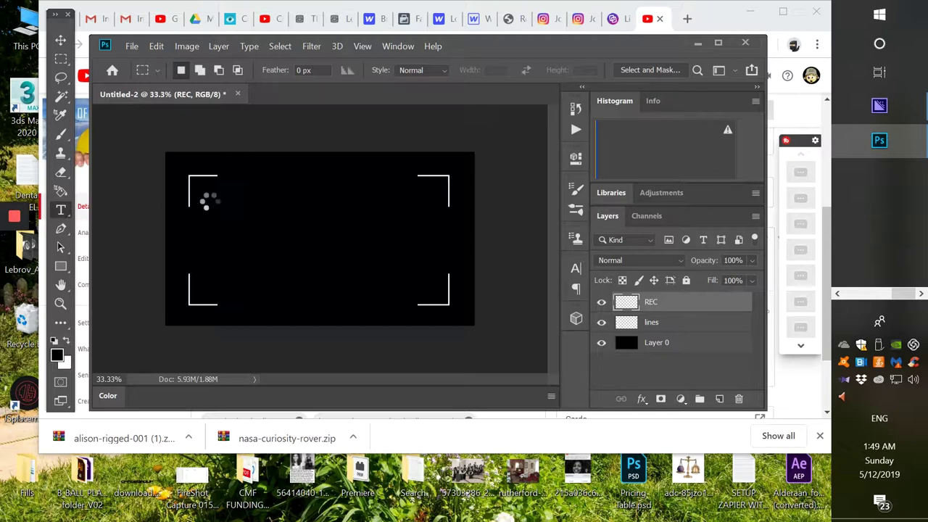
# Place a text box beside the top-left bracket and set its colour to white
pyautogui.click(210, 197)
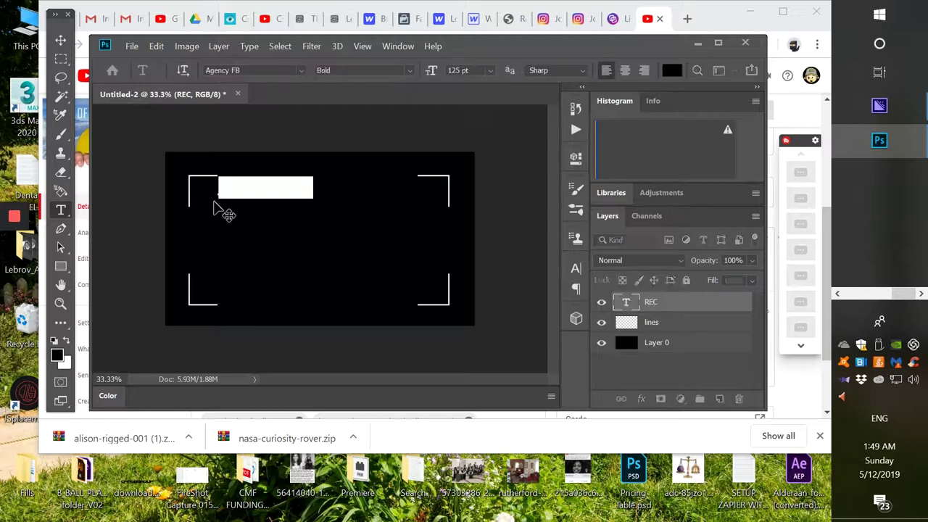
pyautogui.click(222, 187)
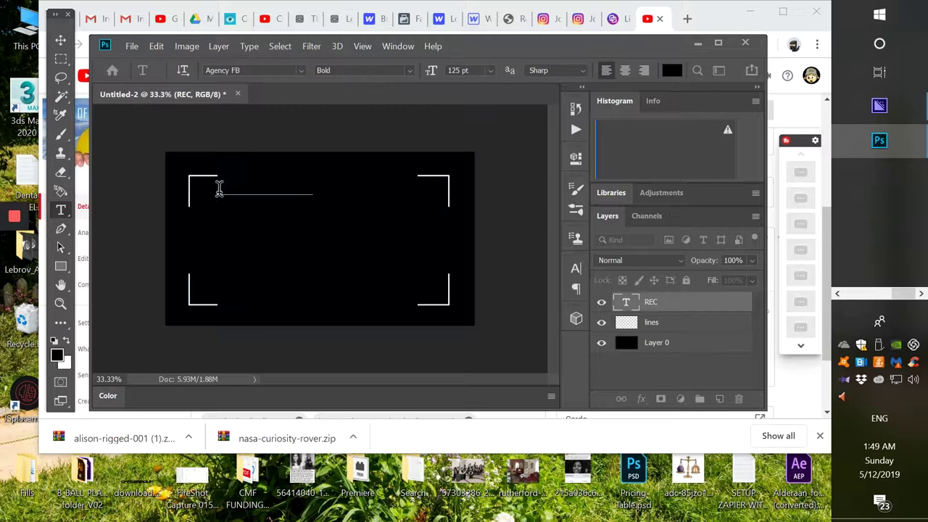
pyautogui.moveTo(219, 188); pyautogui.dragTo(372, 201)
pyautogui.click(672, 71)
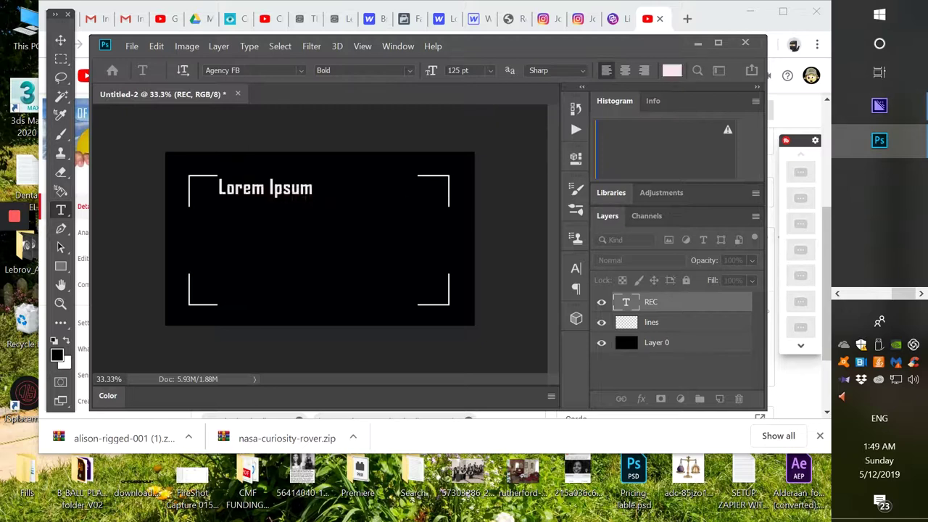
pyautogui.press('Return')
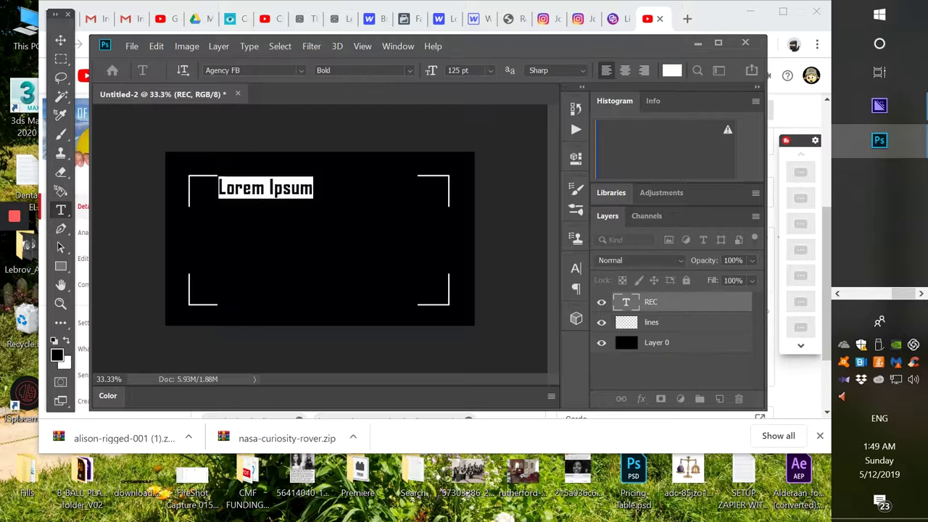
# Replace the Lorem Ipsum placeholder with 'REC' and select the word for restyling
pyautogui.click(249, 185)
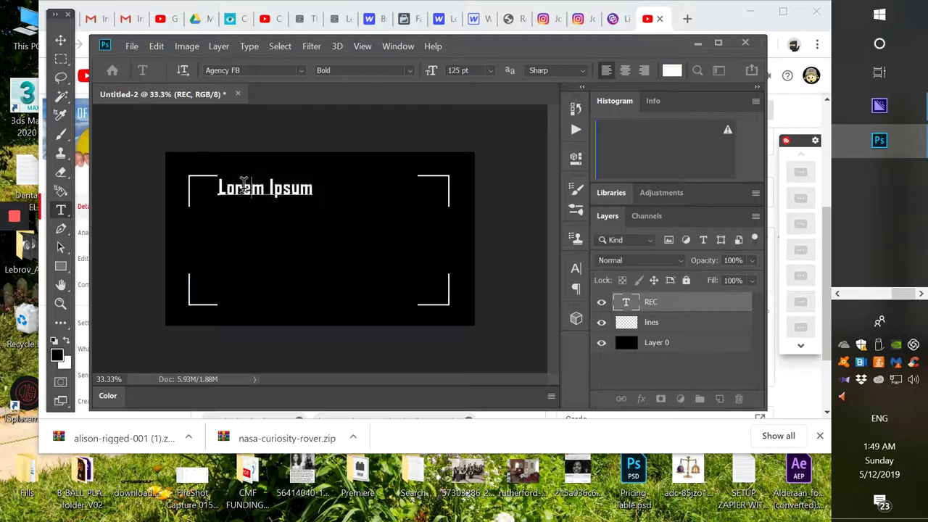
pyautogui.moveTo(218, 187); pyautogui.dragTo(348, 205)
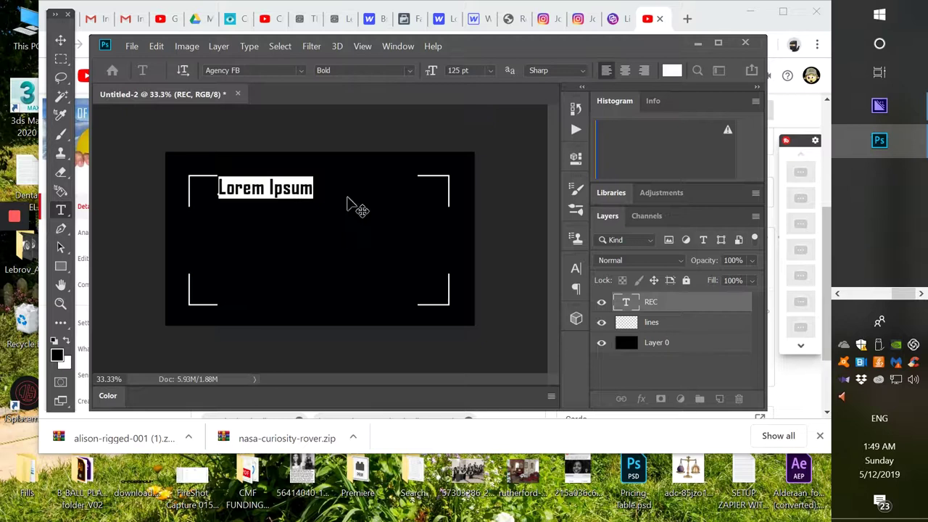
pyautogui.write('REC')
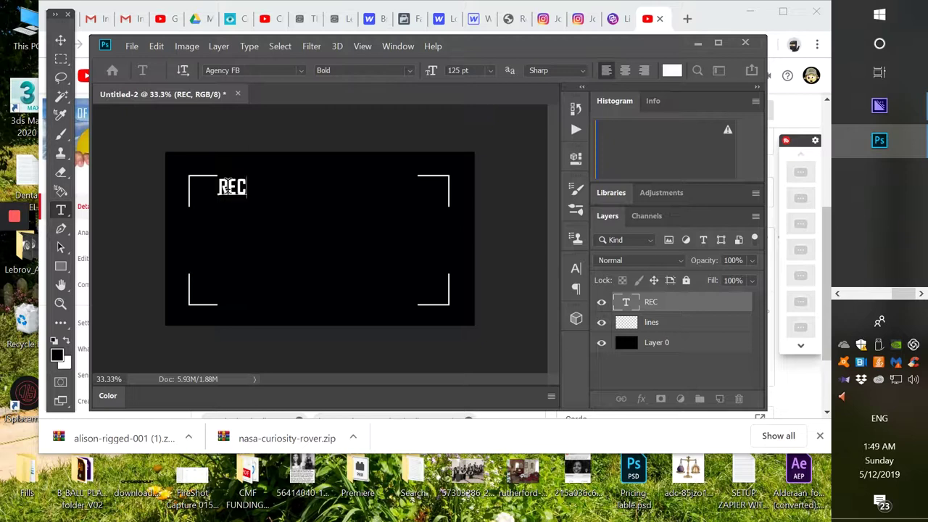
pyautogui.doubleClick(226, 186)
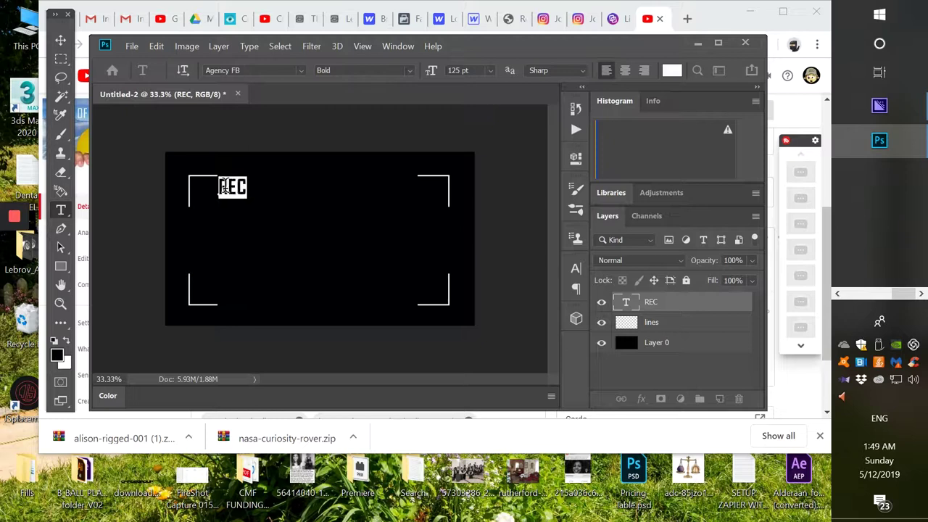
pyautogui.click(299, 71)
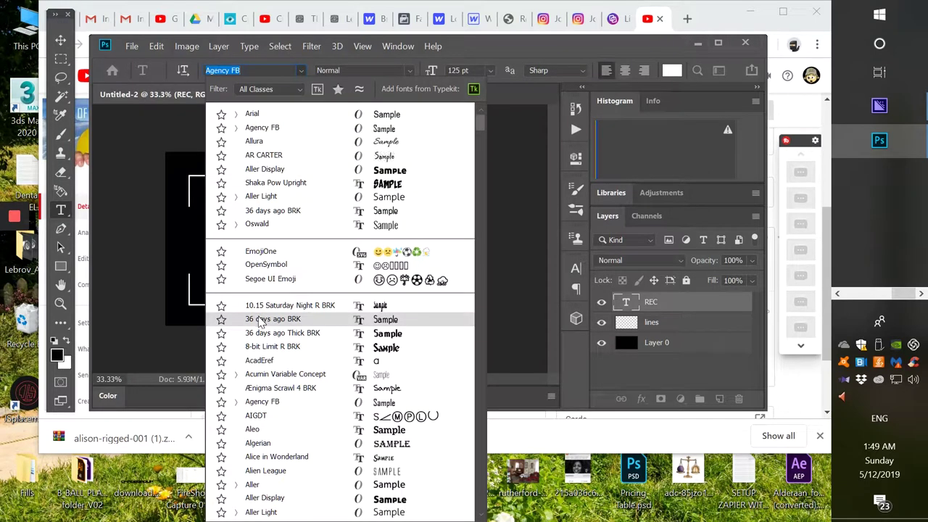
# Set the REC text to the Aller font at 100 pt
pyautogui.click(261, 320)
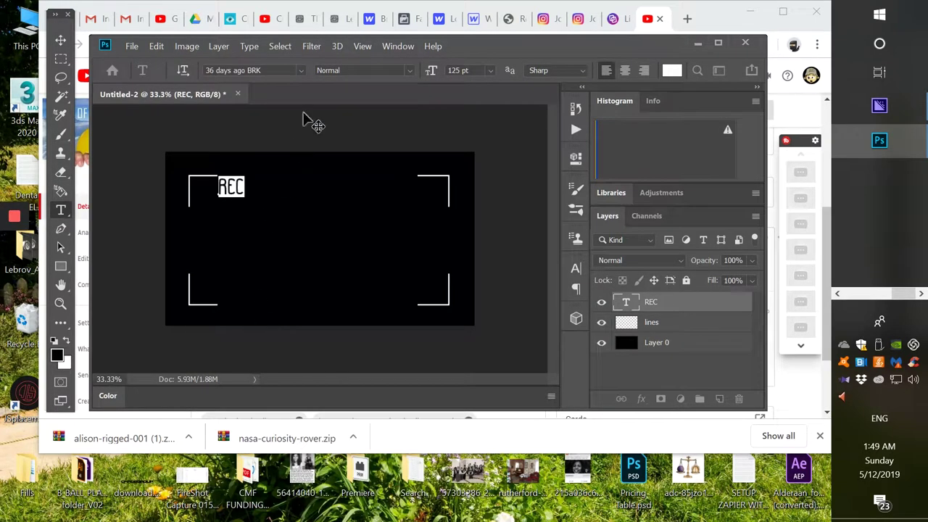
pyautogui.click(302, 72)
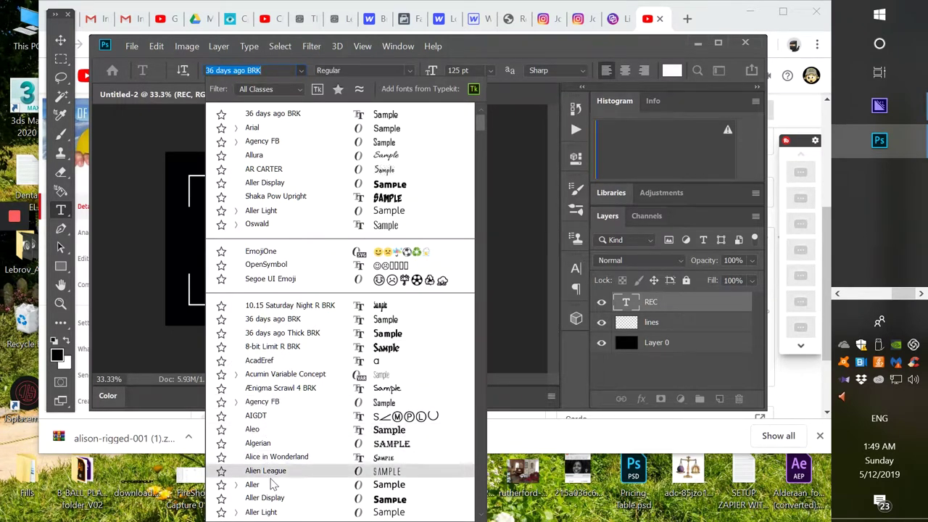
pyautogui.click(254, 484)
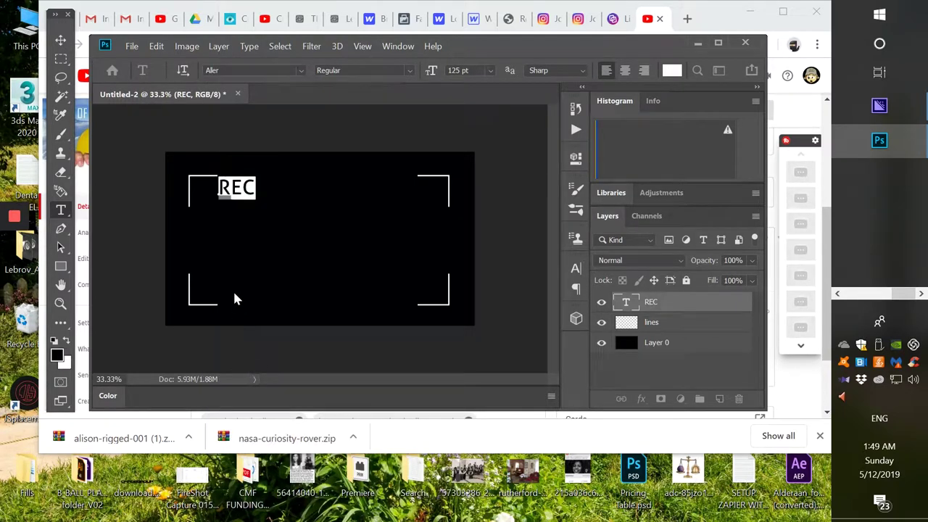
pyautogui.click(236, 187)
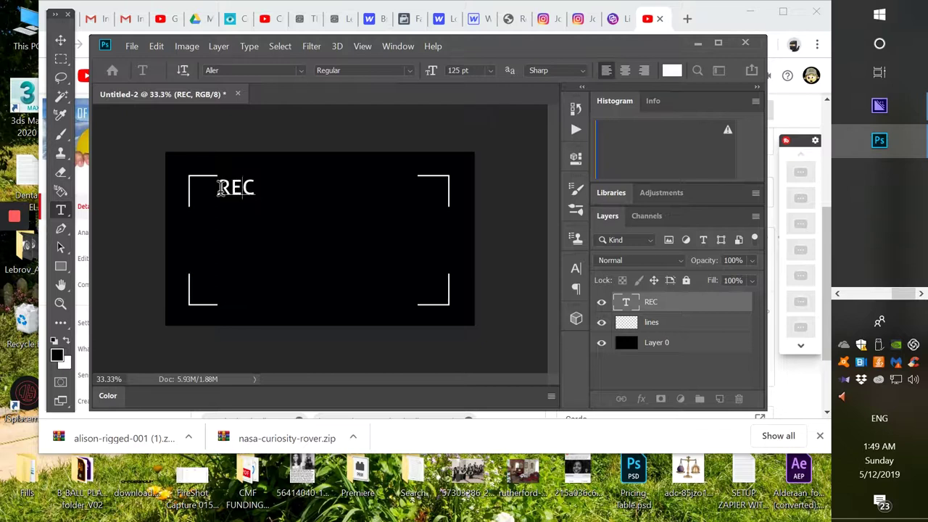
pyautogui.moveTo(221, 187); pyautogui.dragTo(259, 187)
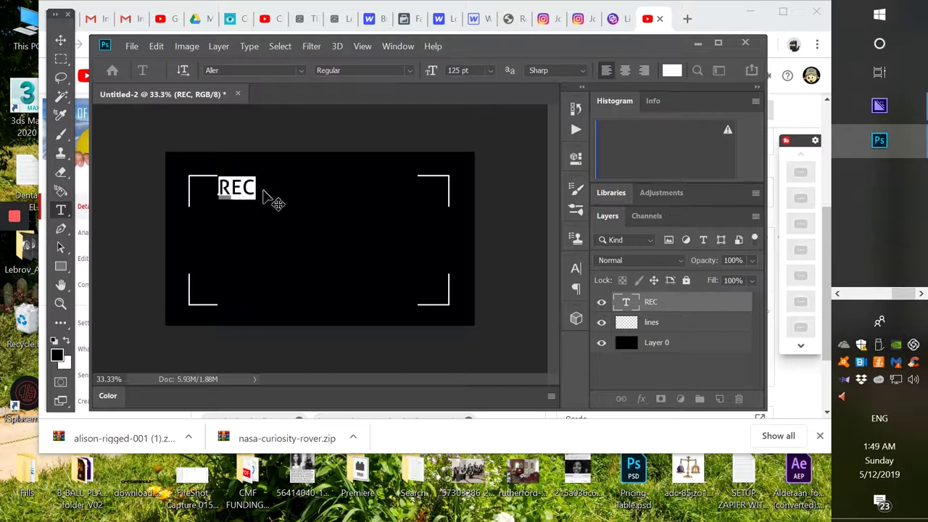
pyautogui.doubleClick(458, 70)
pyautogui.doubleClick(457, 68)
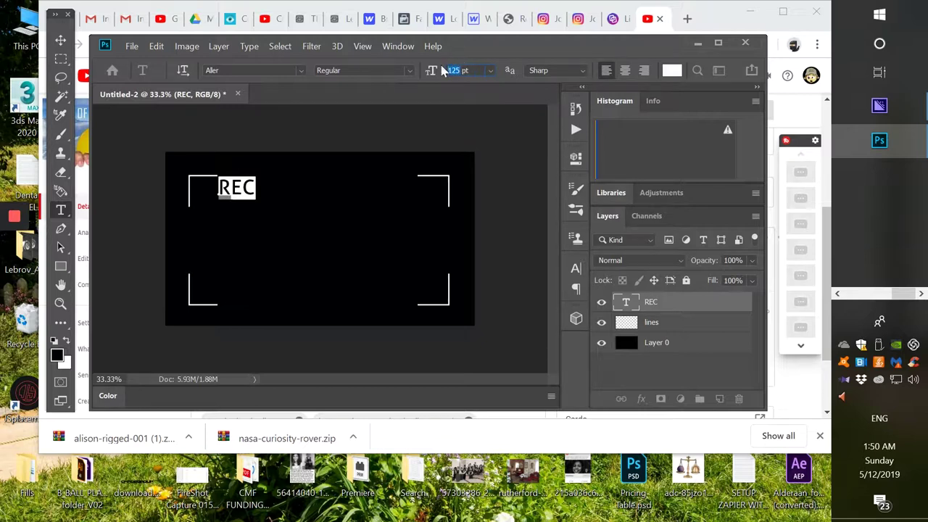
pyautogui.write('100')
# Move REC just inside the top-left corner bracket and add a new empty layer
pyautogui.click(61, 39)
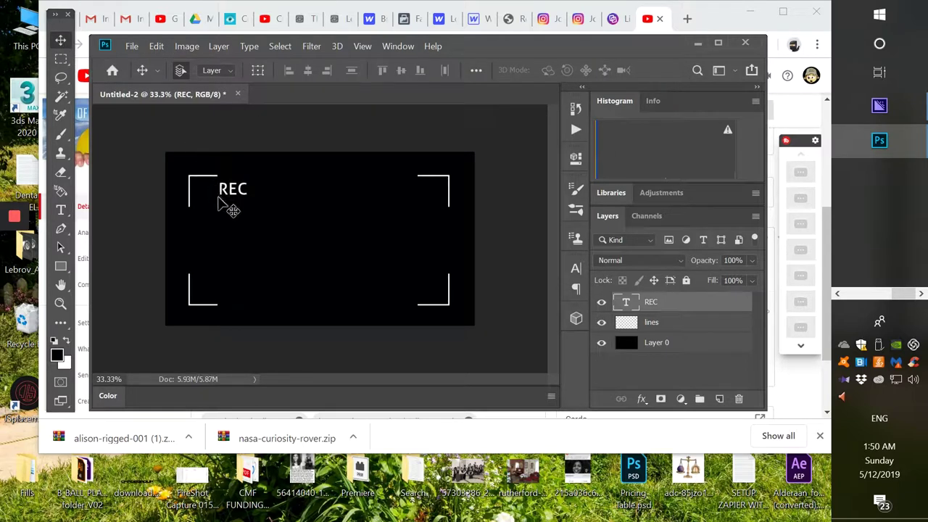
pyautogui.moveTo(225, 194)
pyautogui.mouseDown()
pyautogui.moveTo(210, 197)
pyautogui.moveTo(217, 200)
pyautogui.mouseUp()
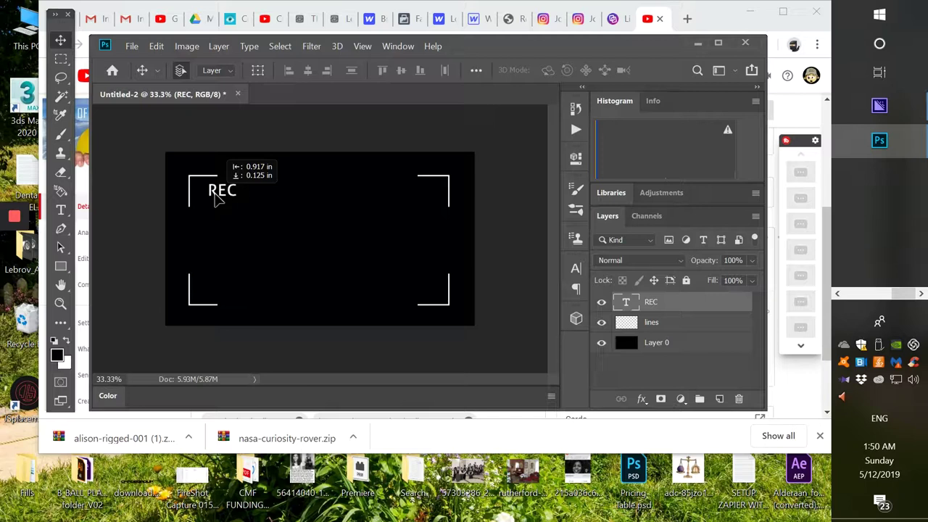
pyautogui.moveTo(215, 195); pyautogui.dragTo(216, 196)
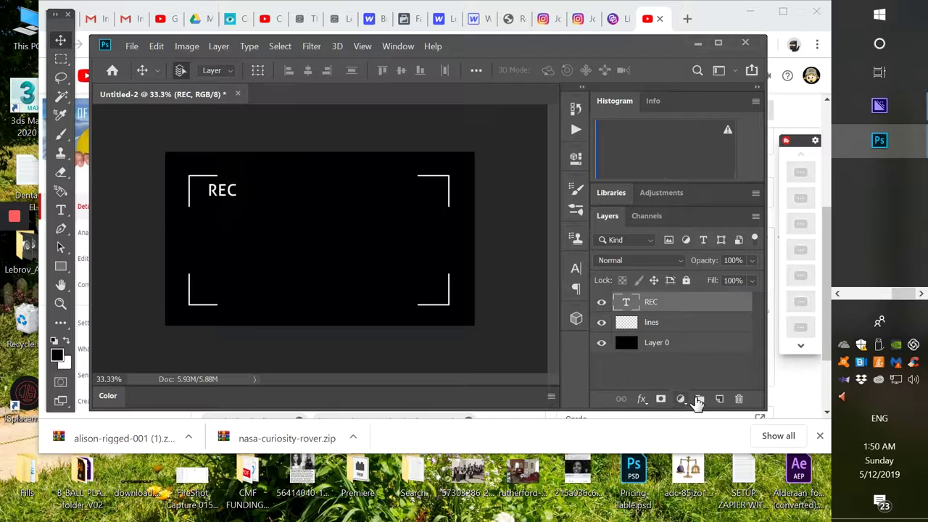
pyautogui.click(719, 398)
# Rename the new layer to 'red dot'
pyautogui.doubleClick(655, 302)
pyautogui.click(655, 302)
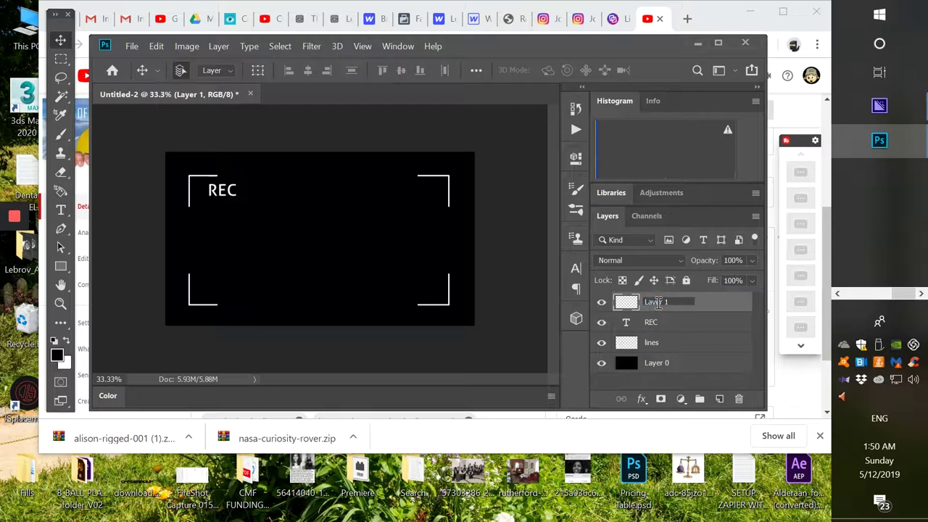
pyautogui.moveTo(682, 303); pyautogui.dragTo(599, 304)
pyautogui.write('red dot')
pyautogui.press('Return')
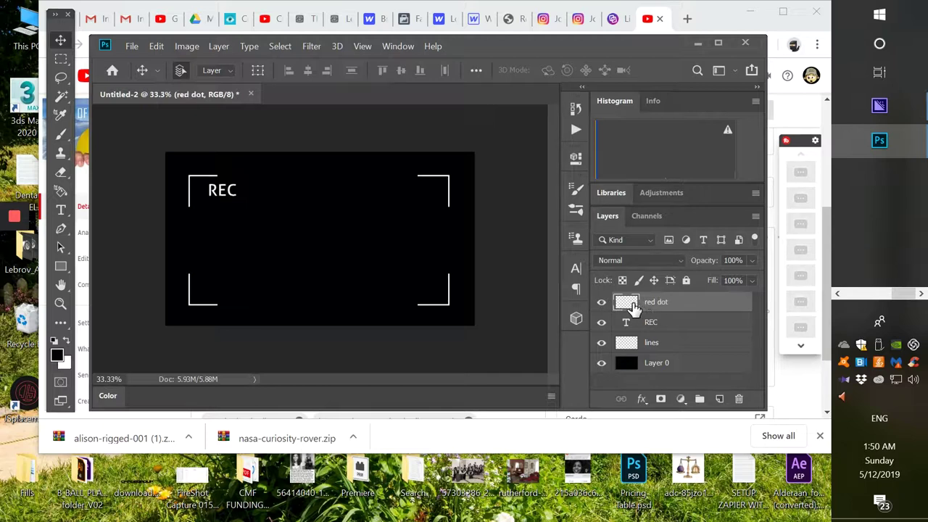
# Draw a red-filled ellipse with no stroke below the REC label
pyautogui.click(64, 266)
pyautogui.click(109, 292)
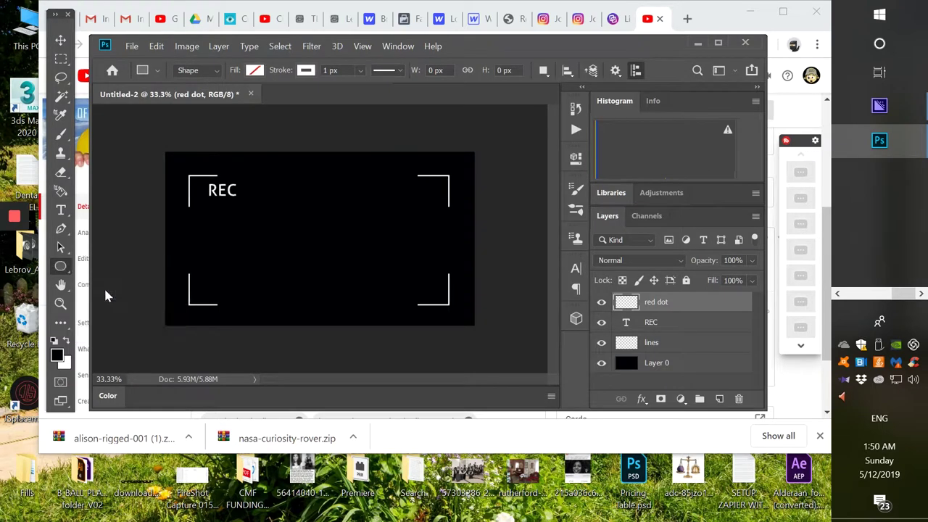
pyautogui.click(256, 69)
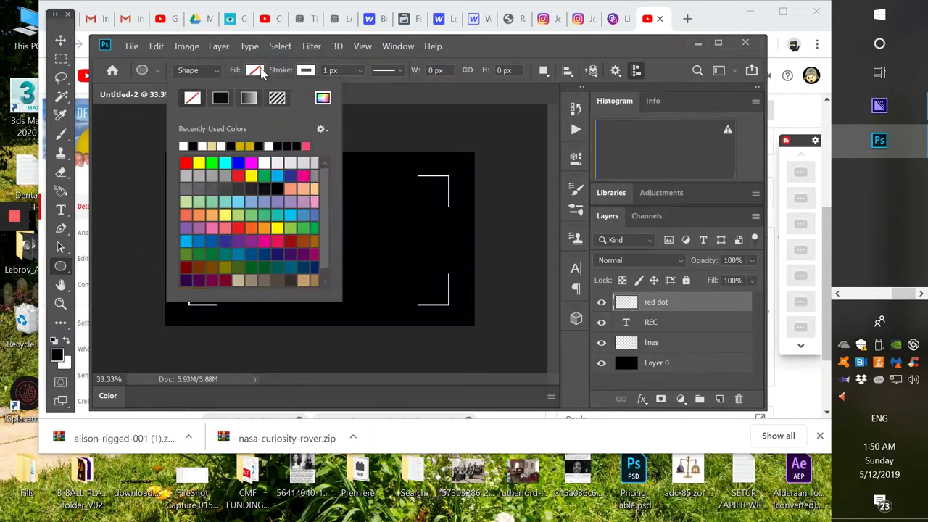
pyautogui.click(185, 162)
pyautogui.click(469, 47)
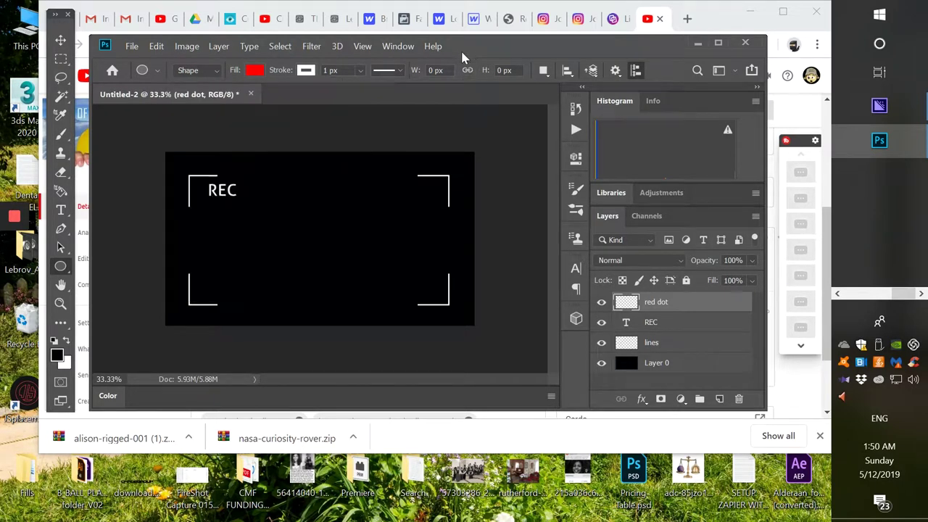
pyautogui.click(307, 71)
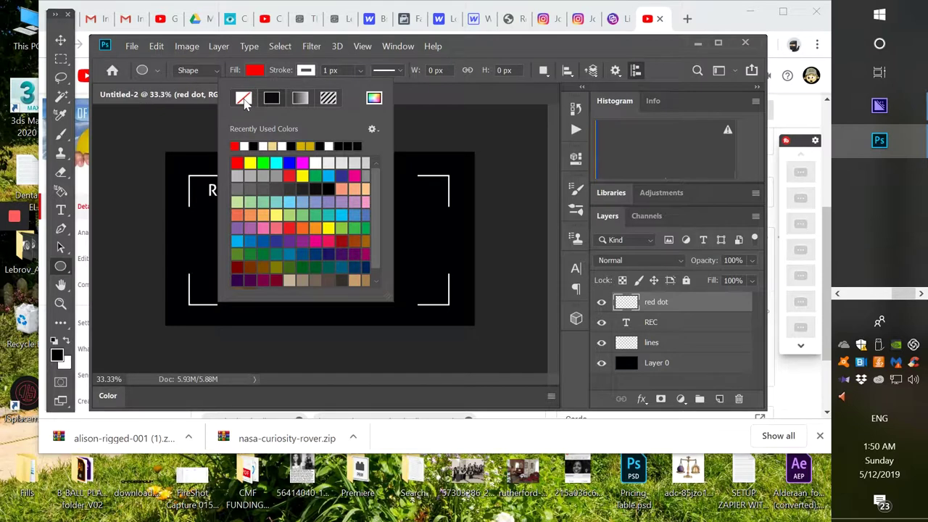
pyautogui.click(468, 53)
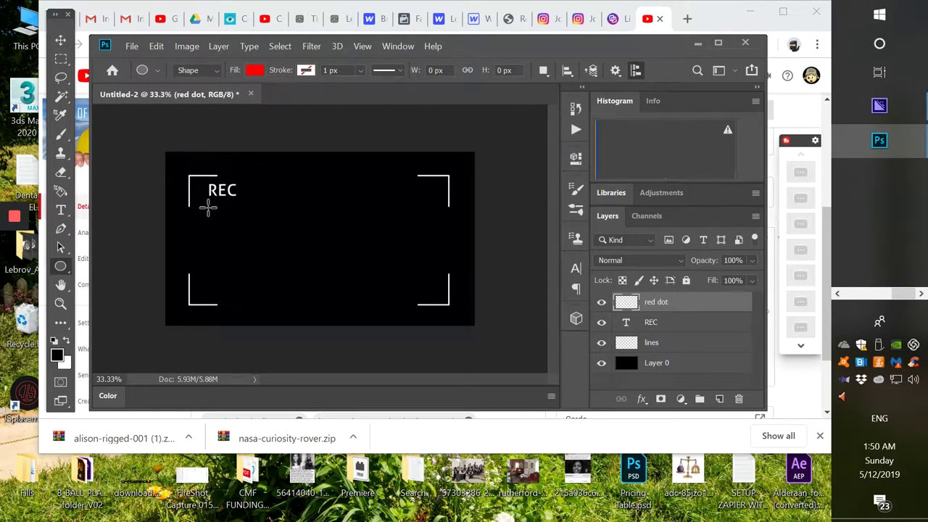
pyautogui.moveTo(225, 213); pyautogui.dragTo(254, 232)
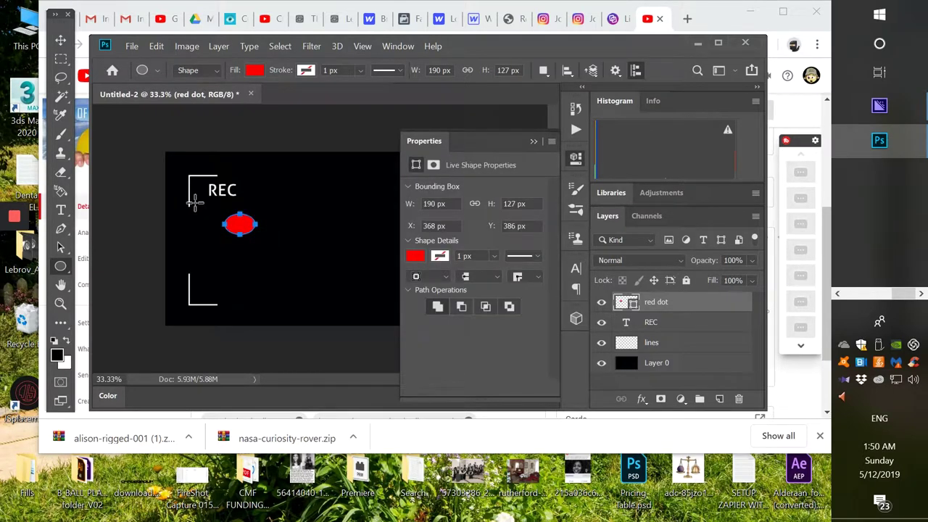
# Position the red dot at X 300 px, Y 300 px
pyautogui.click(435, 226)
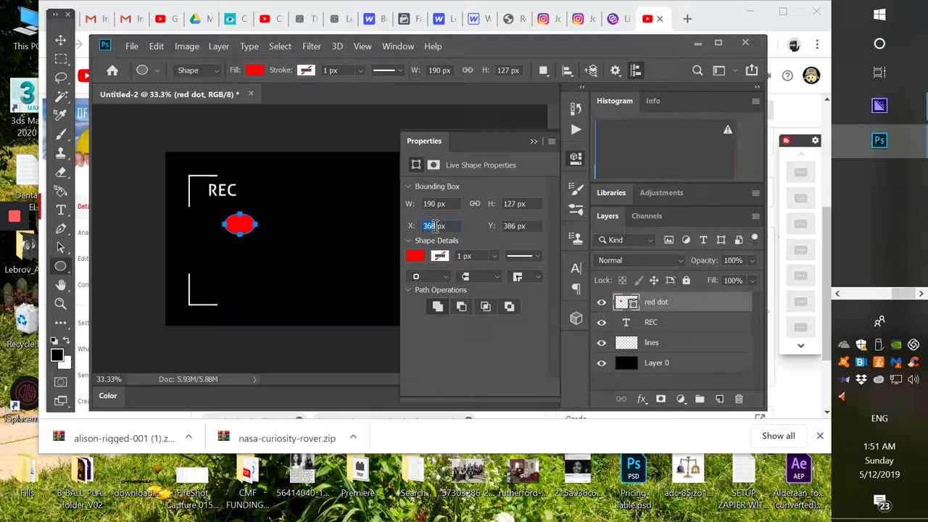
pyautogui.moveTo(435, 226); pyautogui.dragTo(421, 230)
pyautogui.write('300')
pyautogui.press('Tab')
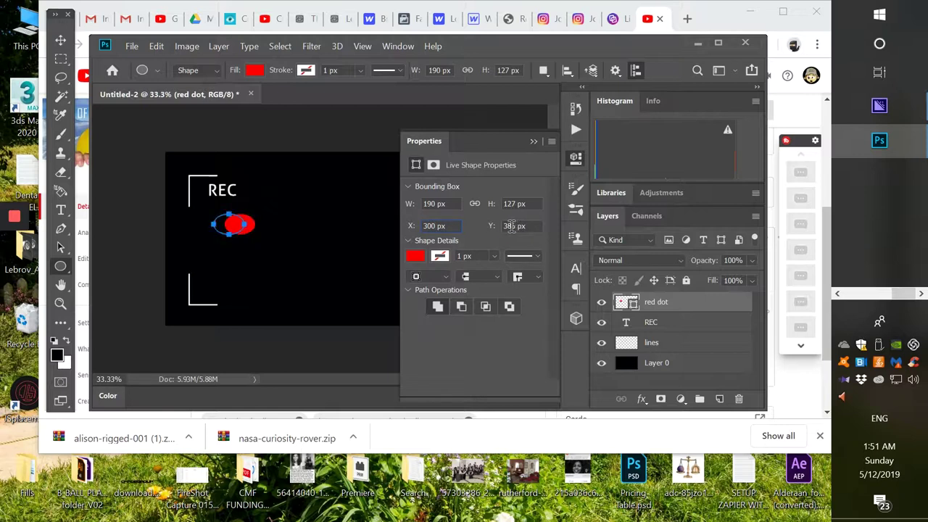
pyautogui.write('300')
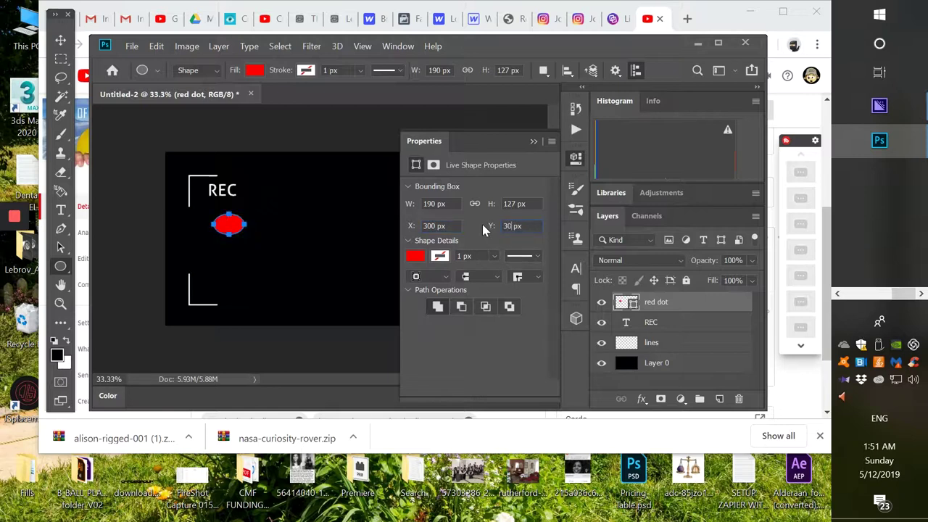
pyautogui.click(509, 227)
pyautogui.moveTo(510, 228); pyautogui.dragTo(527, 227)
pyautogui.press('Return')
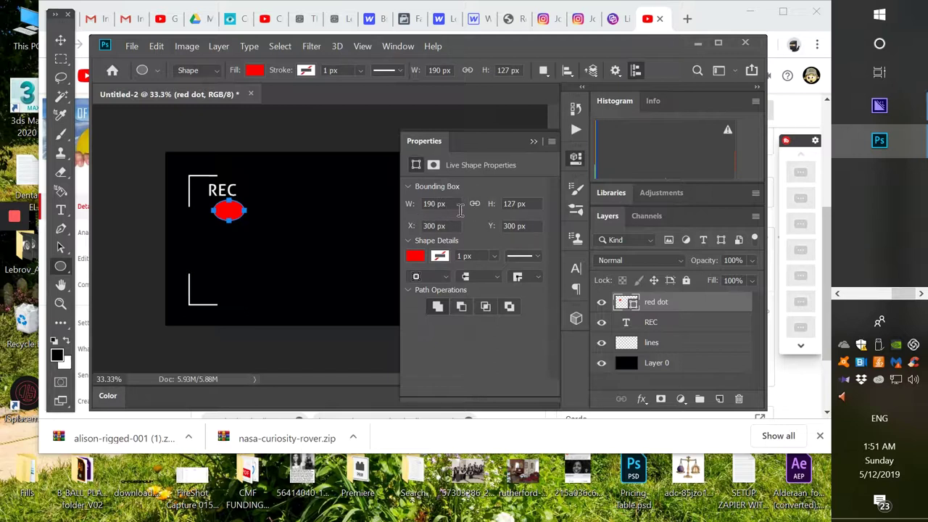
# Resize the red dot to 125 × 125 px
pyautogui.moveTo(437, 205); pyautogui.dragTo(405, 203)
pyautogui.write('125')
pyautogui.click(514, 204)
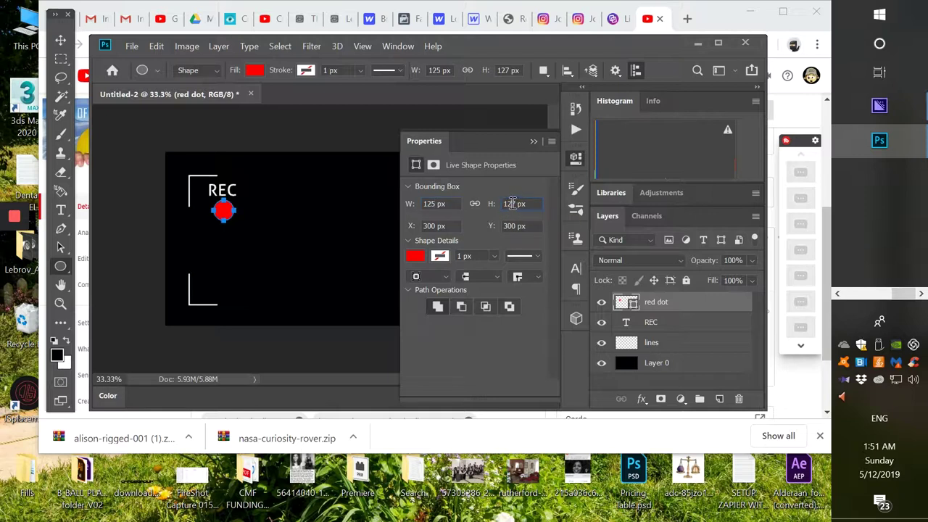
pyautogui.doubleClick(514, 204)
pyautogui.write('125')
pyautogui.click(496, 225)
# Shrink the red dot to a 50 × 50 px circle
pyautogui.doubleClick(435, 204)
pyautogui.write('50')
pyautogui.press('Return')
pyautogui.press('Tab')
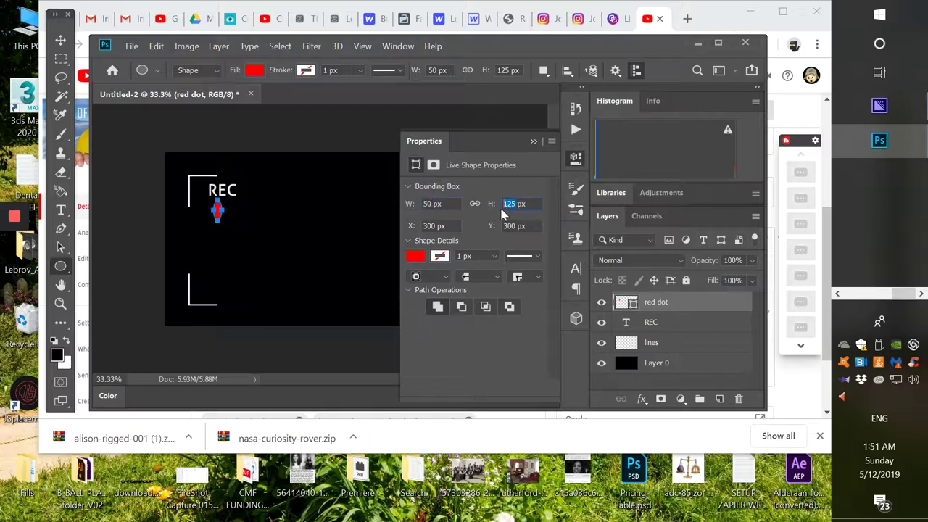
pyautogui.write('50')
pyautogui.press('Return')
pyautogui.press('m')
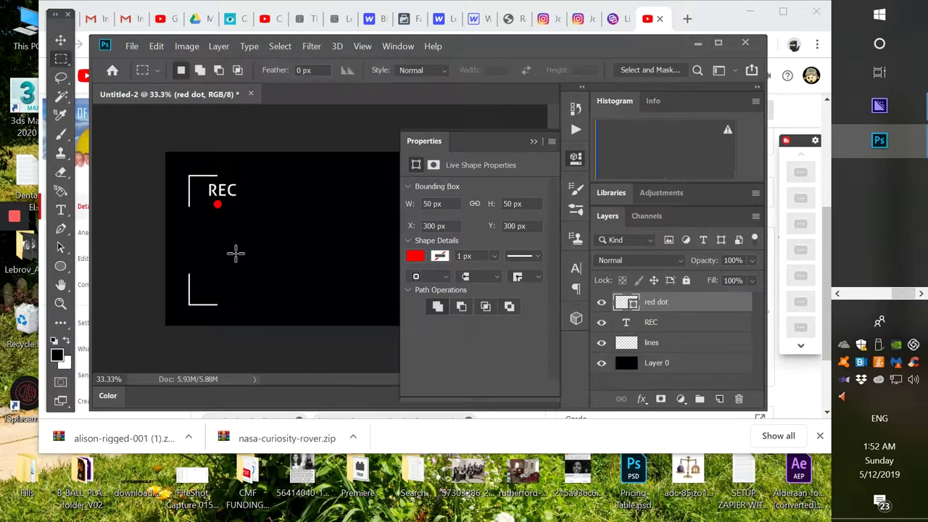
# Move the red dot up beside REC and start free transform at 100% zoom
pyautogui.click(60, 42)
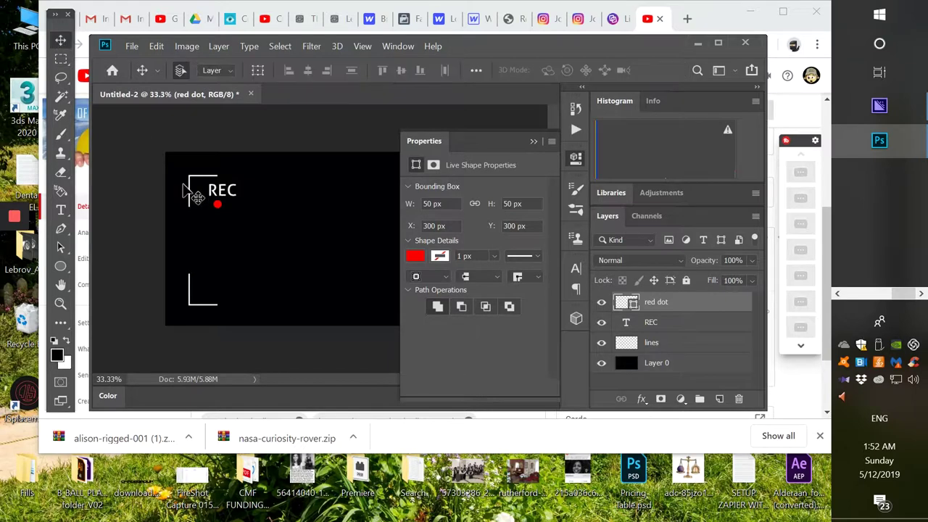
pyautogui.moveTo(220, 206); pyautogui.dragTo(203, 192)
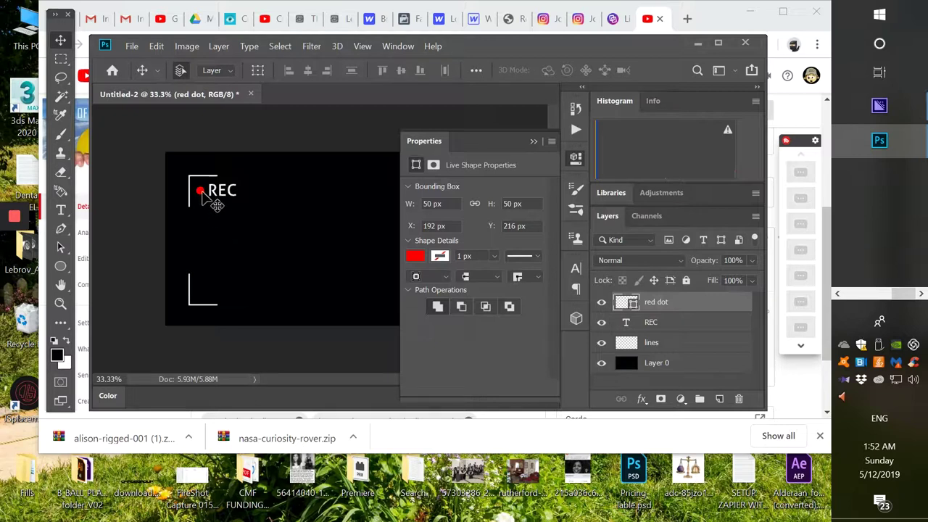
pyautogui.hotkey('ctrl', 't')
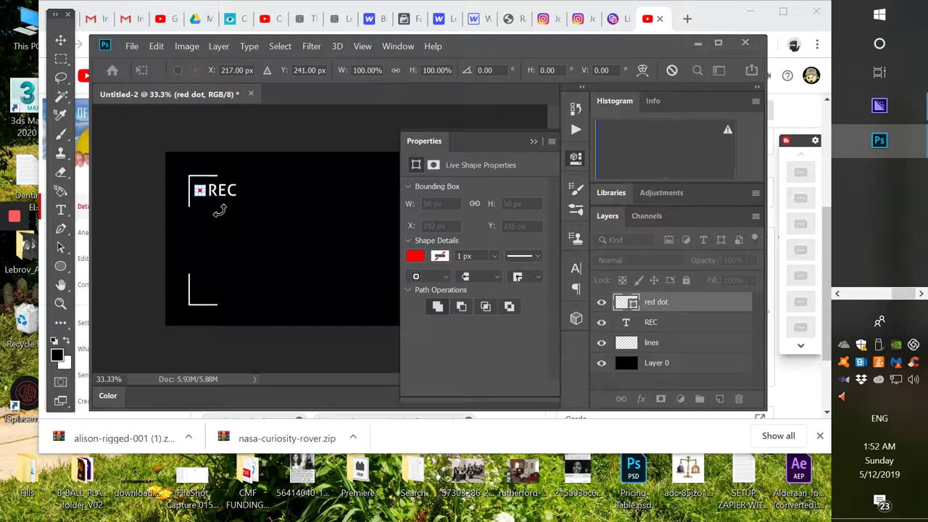
pyautogui.hotkey('ctrl', '1')
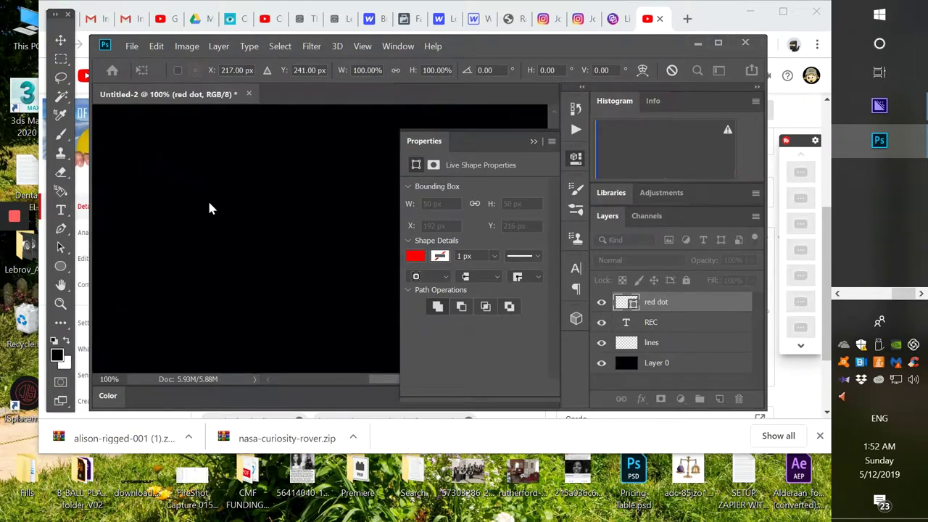
pyautogui.moveTo(164, 174); pyautogui.dragTo(223, 204)
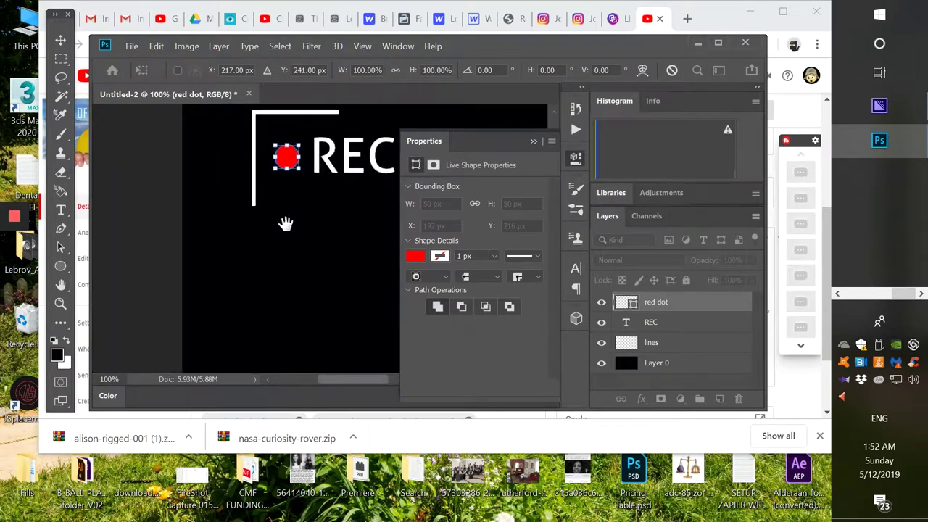
pyautogui.moveTo(286, 222); pyautogui.dragTo(258, 227)
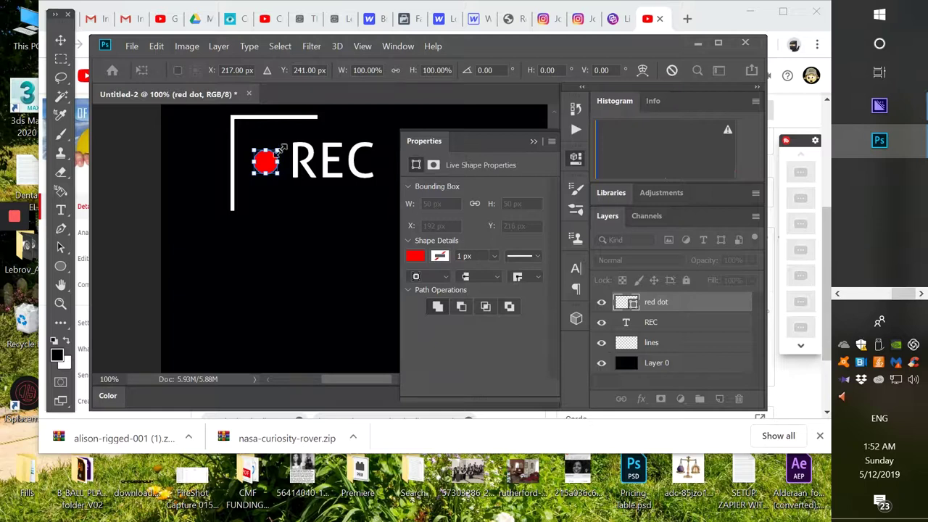
# Enlarge the red dot to about 61 × 59 px, directly left of REC
pyautogui.moveTo(281, 149); pyautogui.dragTo(287, 143)
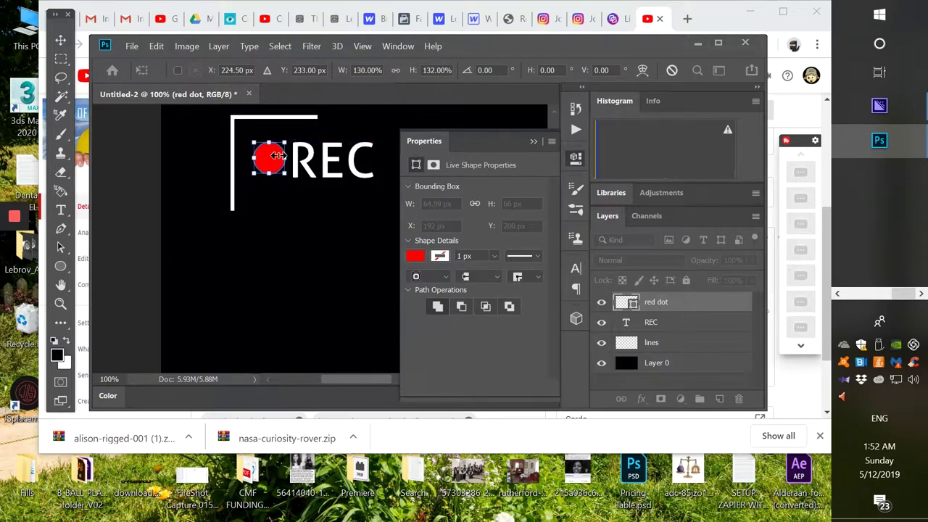
pyautogui.moveTo(285, 144); pyautogui.dragTo(283, 146)
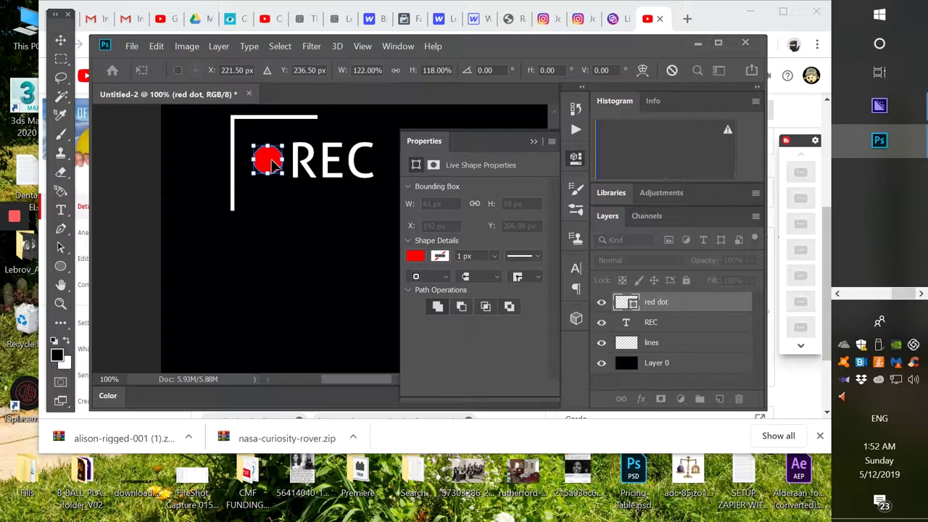
pyautogui.moveTo(274, 163); pyautogui.dragTo(271, 164)
pyautogui.click(62, 40)
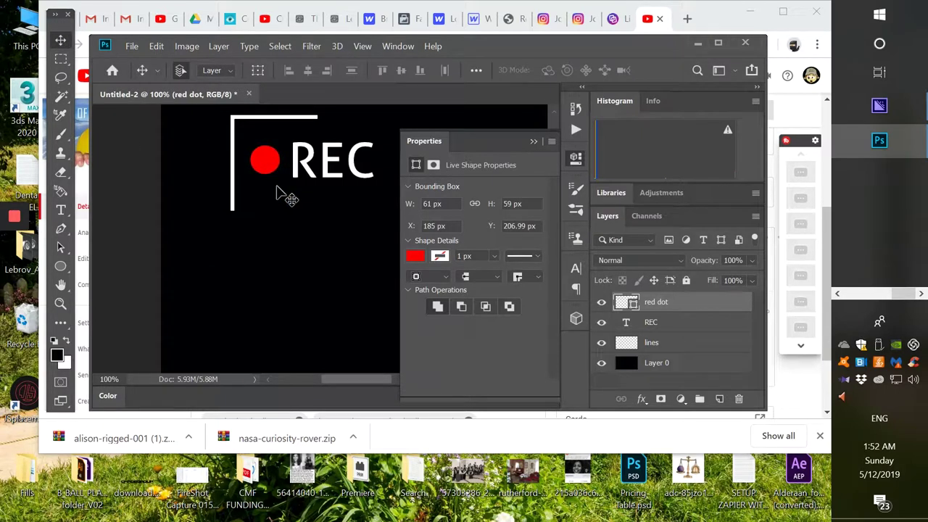
pyautogui.press('Left')
pyautogui.press('Left')
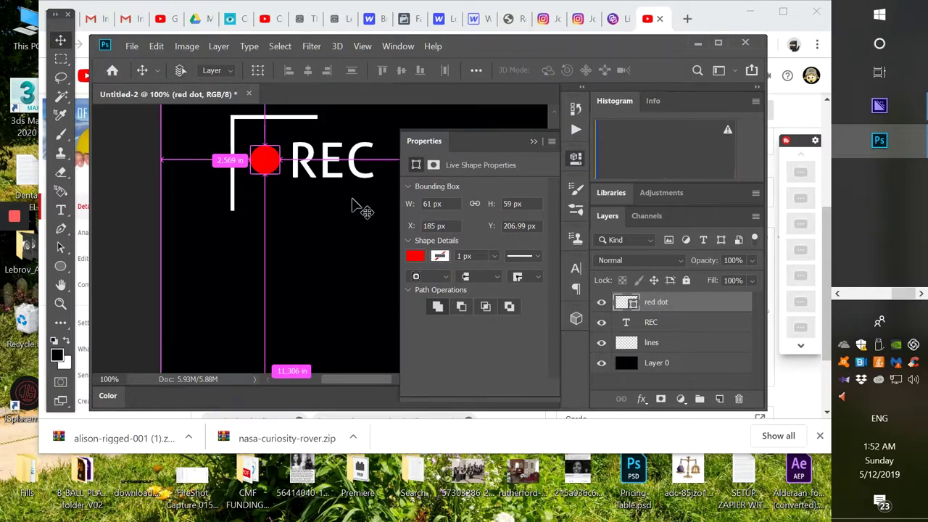
pyautogui.hotkey('ctrl', '-')
pyautogui.hotkey('ctrl', '-')
pyautogui.hotkey('ctrl', '-')
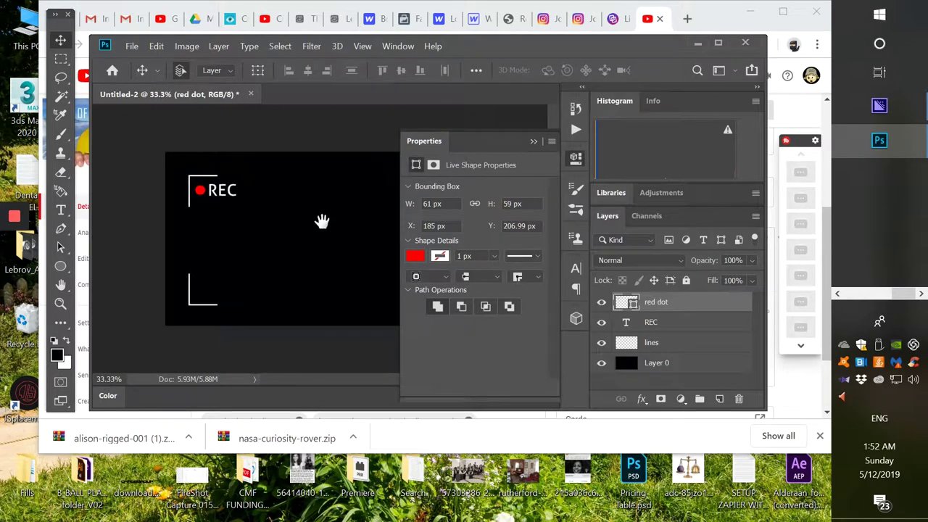
# Create a new layer above red dot and name it 'battery graphic'
pyautogui.click(533, 142)
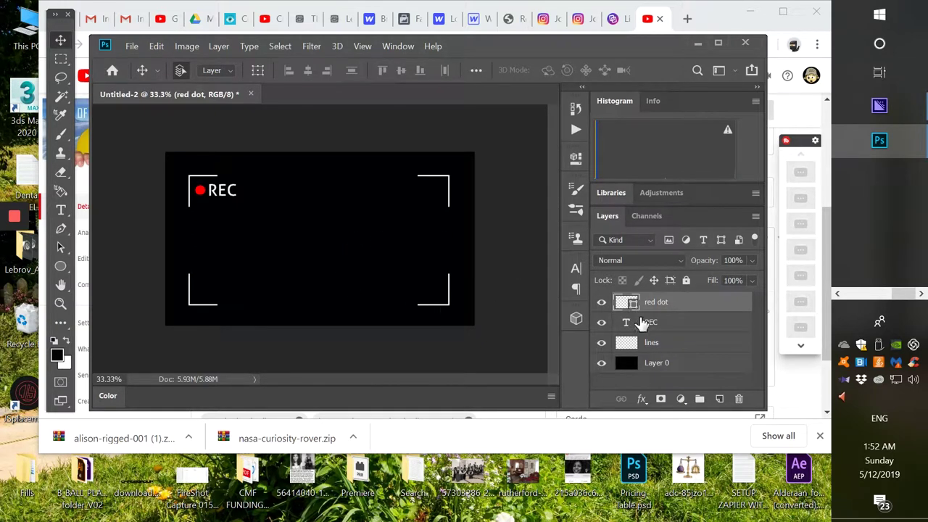
pyautogui.click(719, 399)
pyautogui.doubleClick(655, 302)
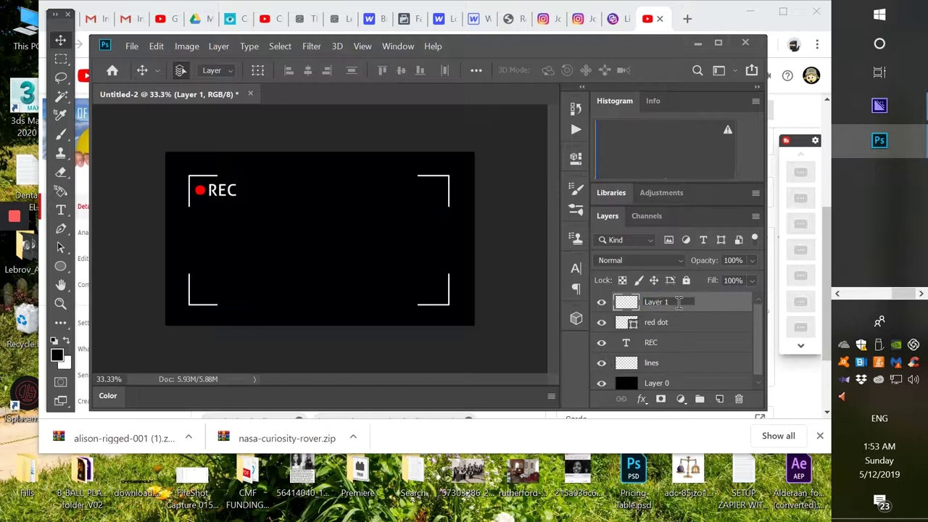
pyautogui.write('battery graphic')
pyautogui.press('Return')
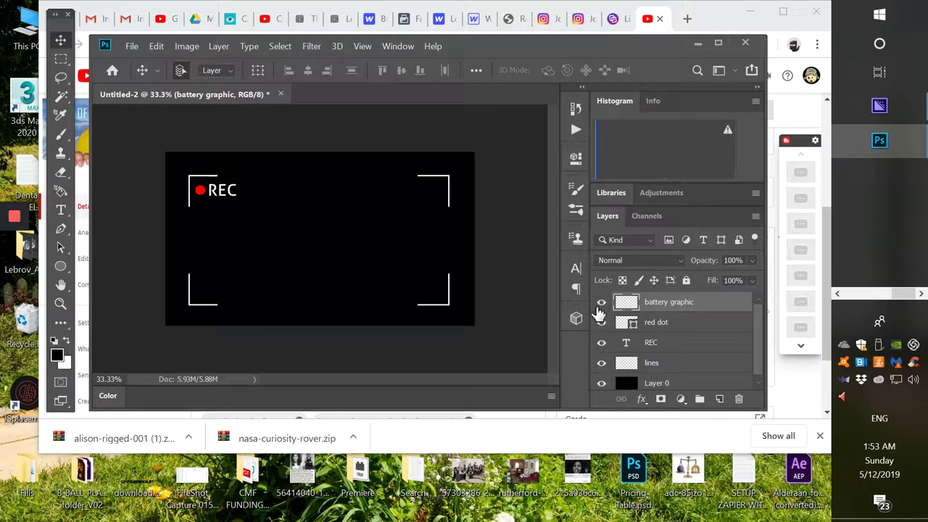
# Draw a white-filled 111 × 47 px rectangle near the top-right bracket
pyautogui.click(61, 266)
pyautogui.click(112, 267)
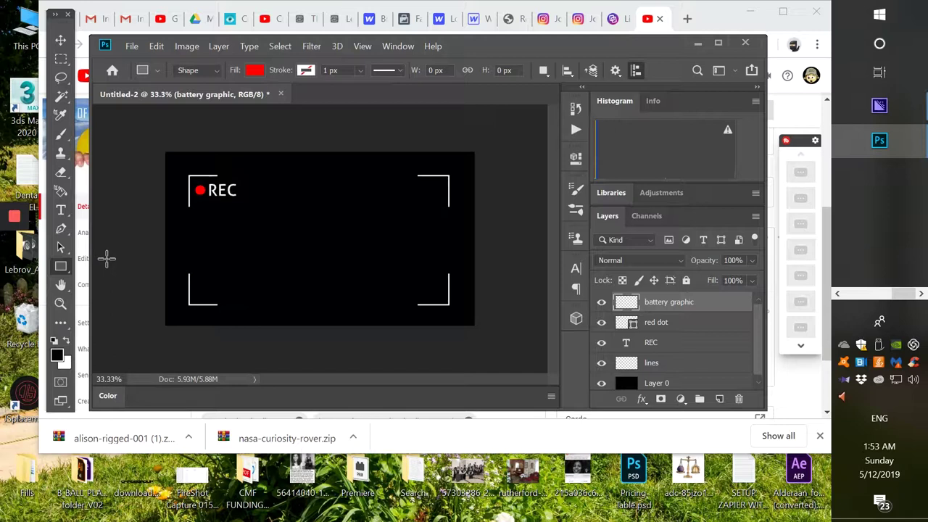
pyautogui.click(255, 70)
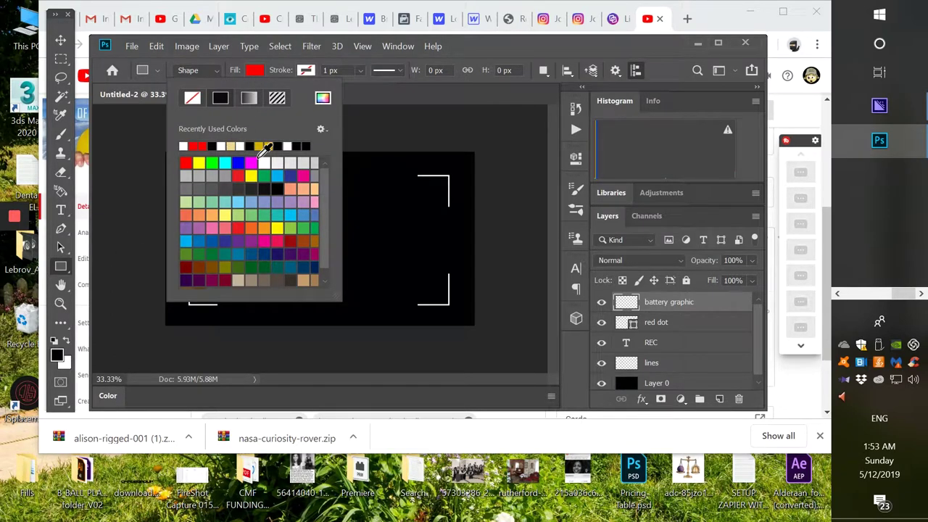
pyautogui.click(288, 147)
pyautogui.click(481, 39)
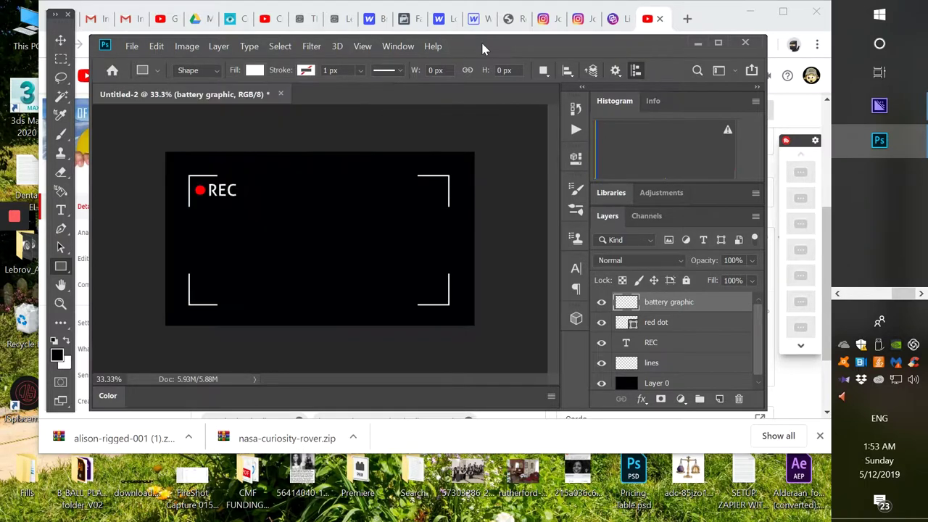
pyautogui.moveTo(383, 182); pyautogui.dragTo(409, 193)
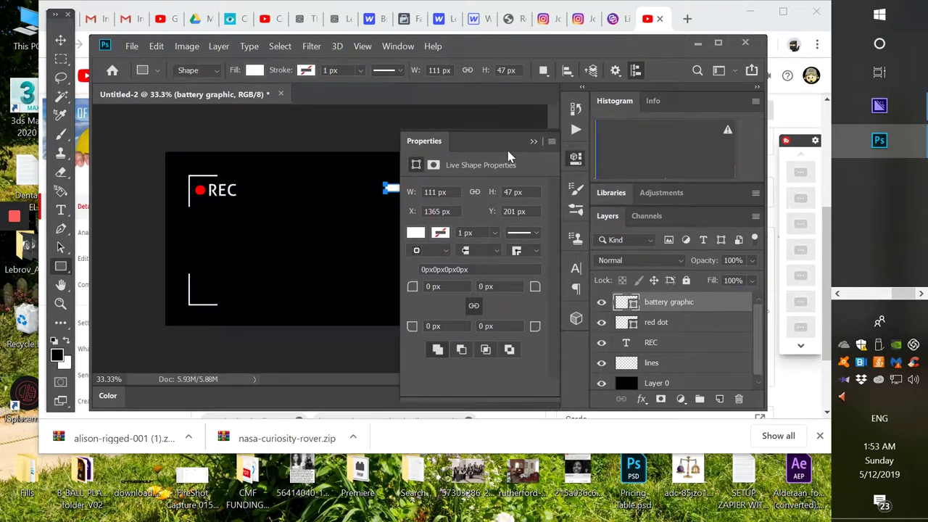
pyautogui.click(532, 142)
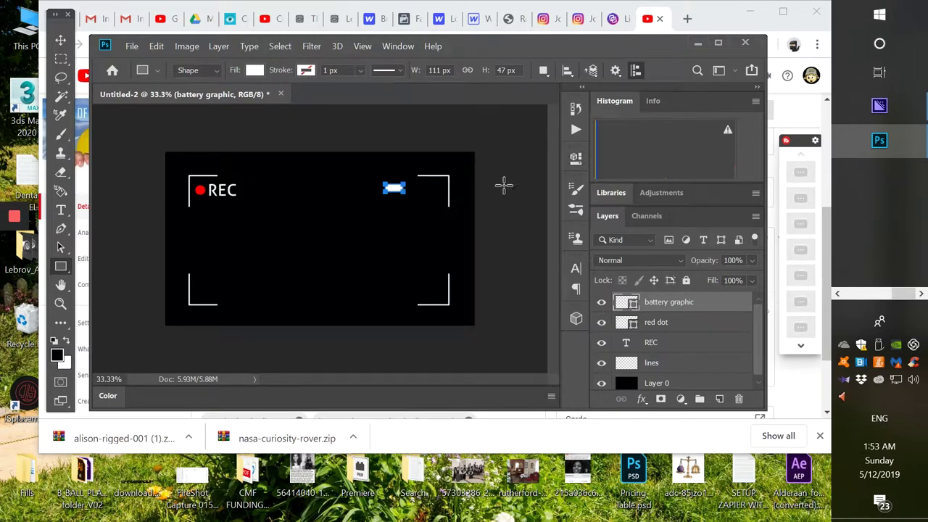
pyautogui.rightClick(661, 310)
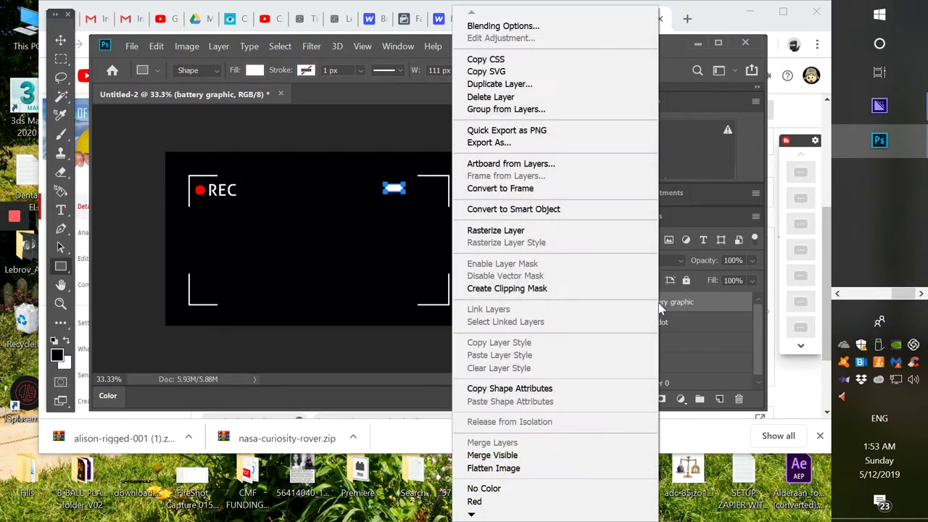
# Duplicate the battery layer and give the copy a white stroke with no fill
pyautogui.click(509, 84)
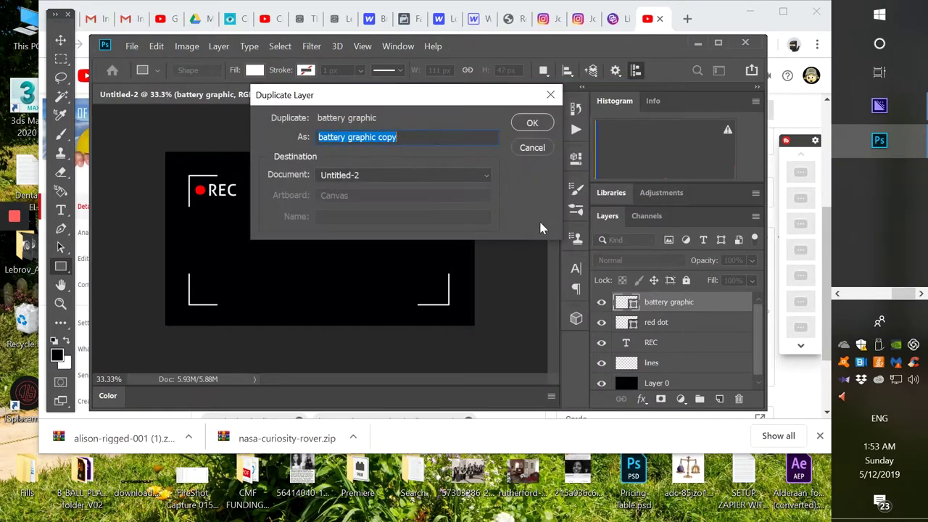
pyautogui.click(528, 124)
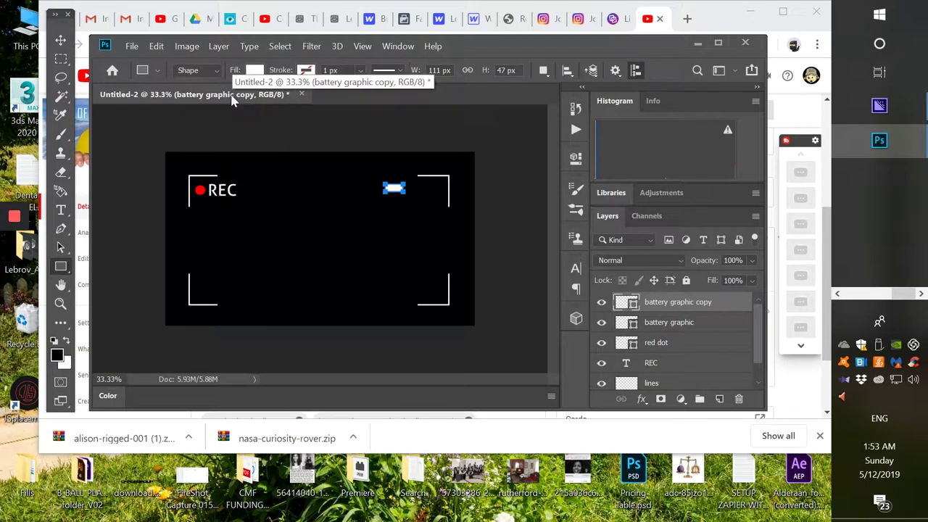
pyautogui.click(307, 72)
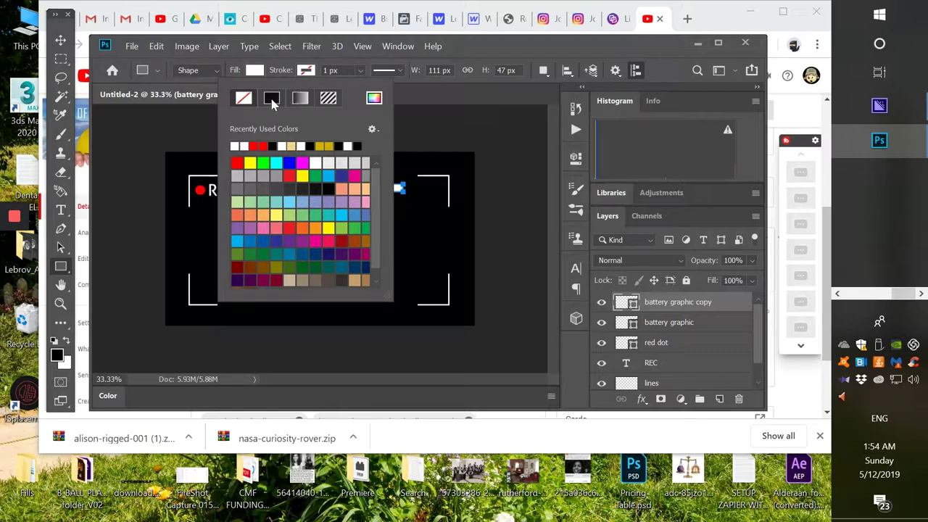
pyautogui.click(305, 145)
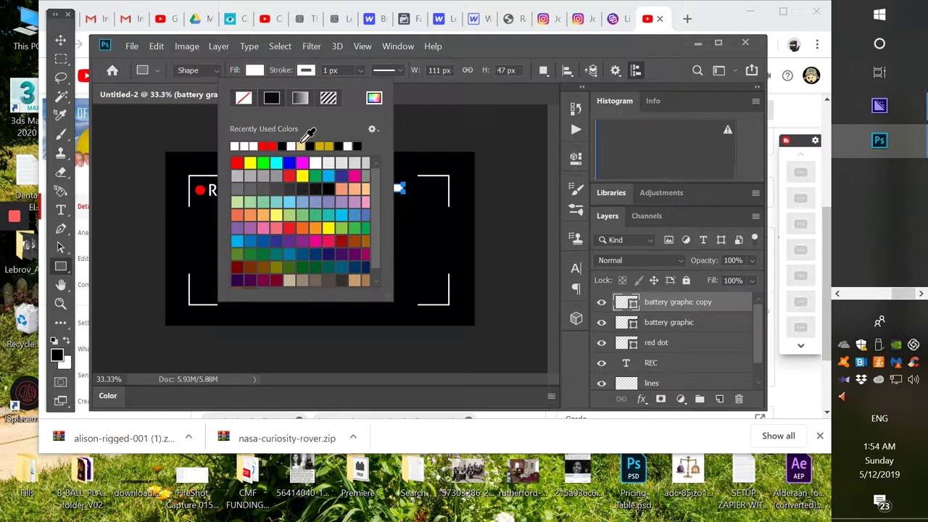
pyautogui.click(254, 71)
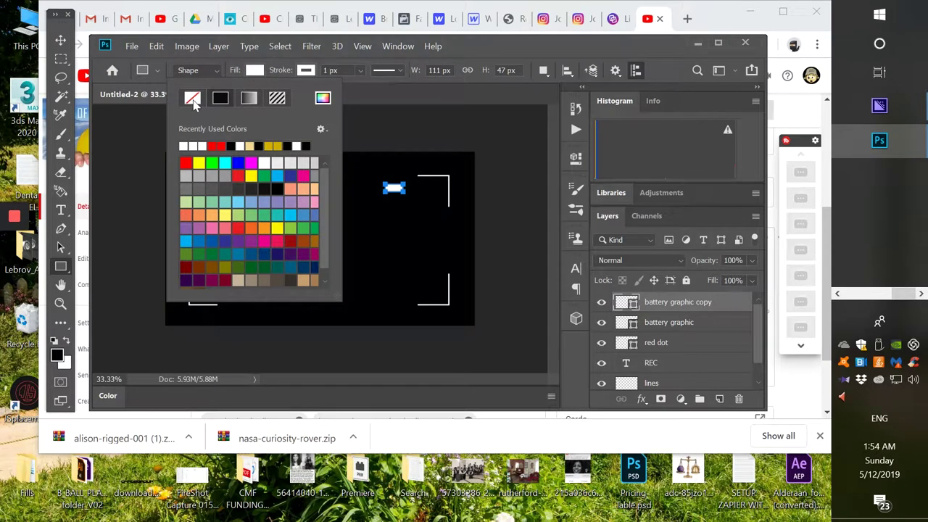
pyautogui.click(193, 101)
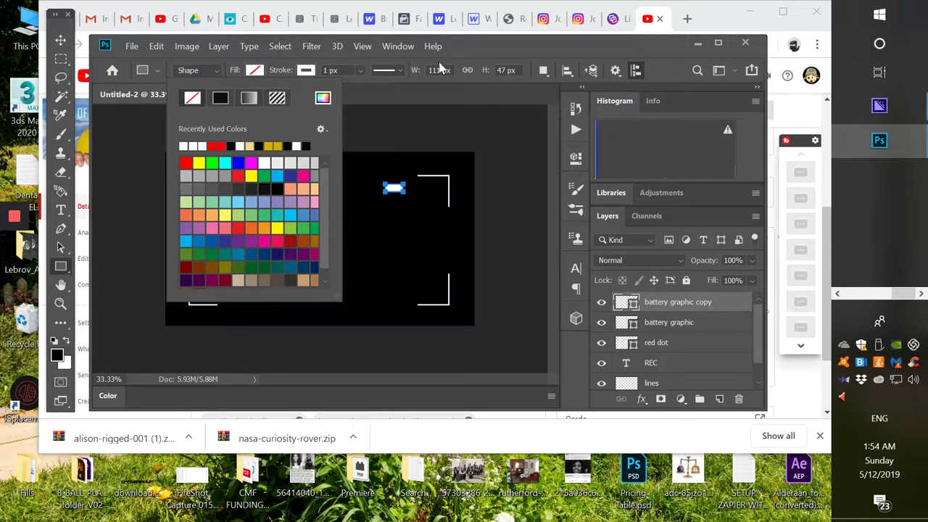
pyautogui.click(466, 50)
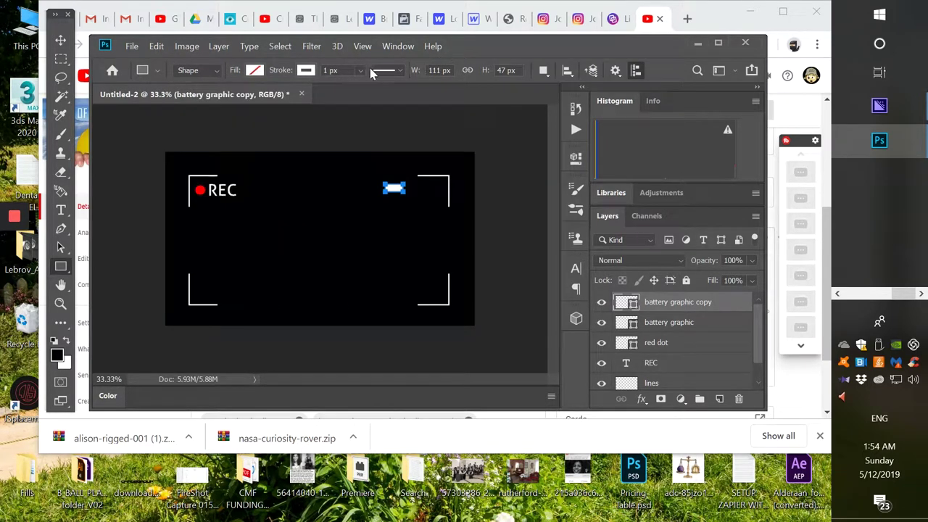
# Set the battery copy's stroke width to 5 px
pyautogui.click(328, 70)
pyautogui.write('4')
pyautogui.click(330, 70)
pyautogui.write('5')
pyautogui.click(360, 70)
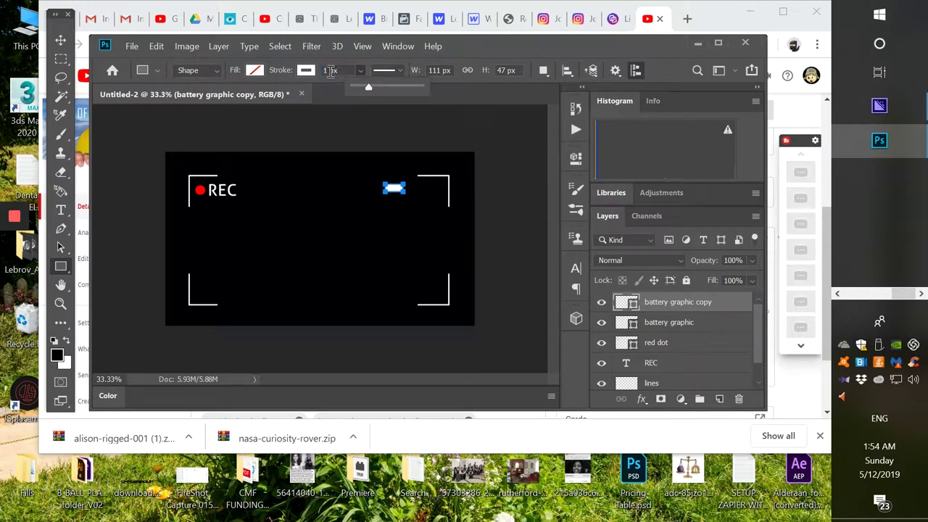
pyautogui.click(324, 70)
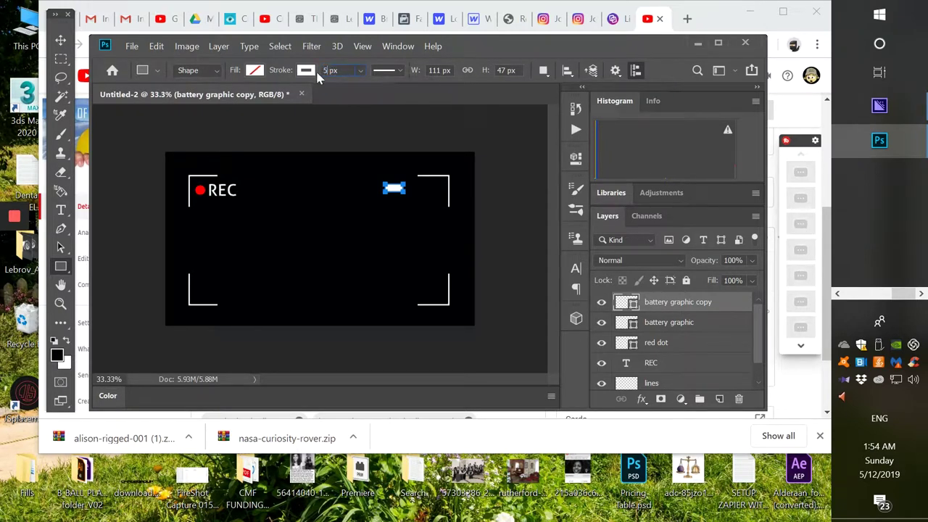
pyautogui.write('5')
pyautogui.hotkey('ctrl', '+')
pyautogui.hotkey('ctrl', '+')
pyautogui.hotkey('ctrl', '+')
pyautogui.hotkey('ctrl', '+')
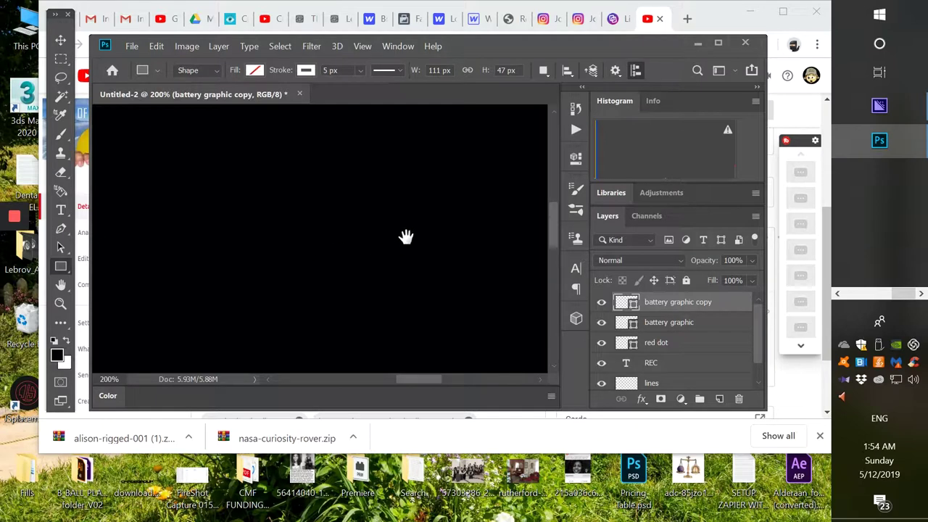
# Try scaling the battery copy in free transform, undoing back to original size
pyautogui.scroll(5, 408, 236)
pyautogui.hscroll(5, 408, 236)
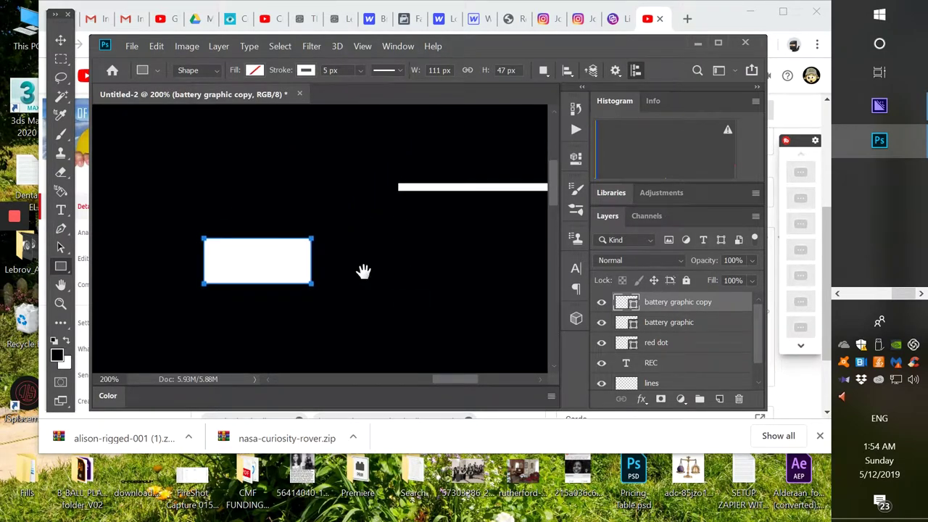
pyautogui.moveTo(362, 271); pyautogui.dragTo(403, 260)
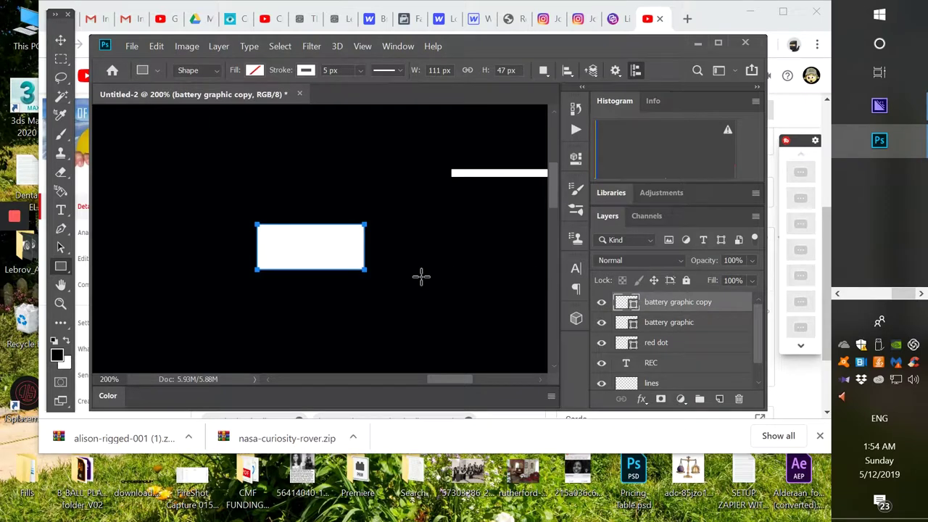
pyautogui.hotkey('ctrl', 't')
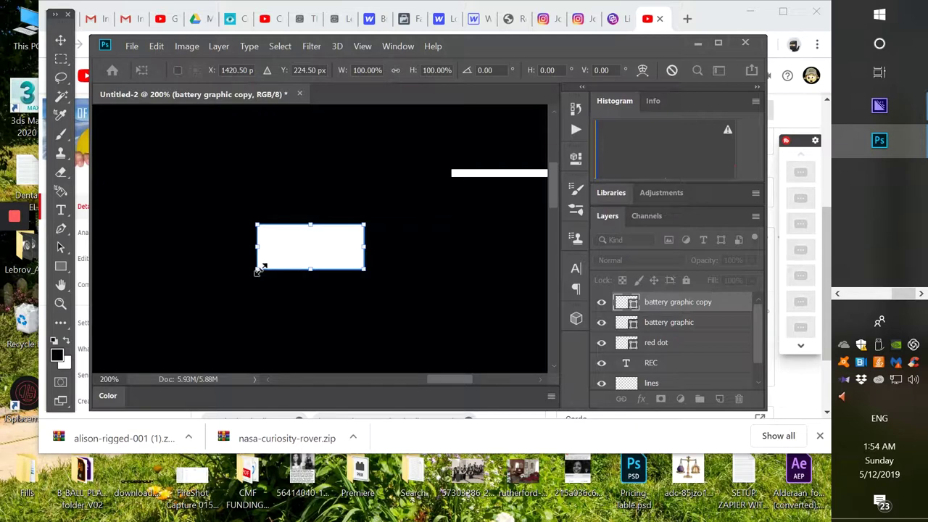
pyautogui.moveTo(254, 268); pyautogui.dragTo(249, 274)
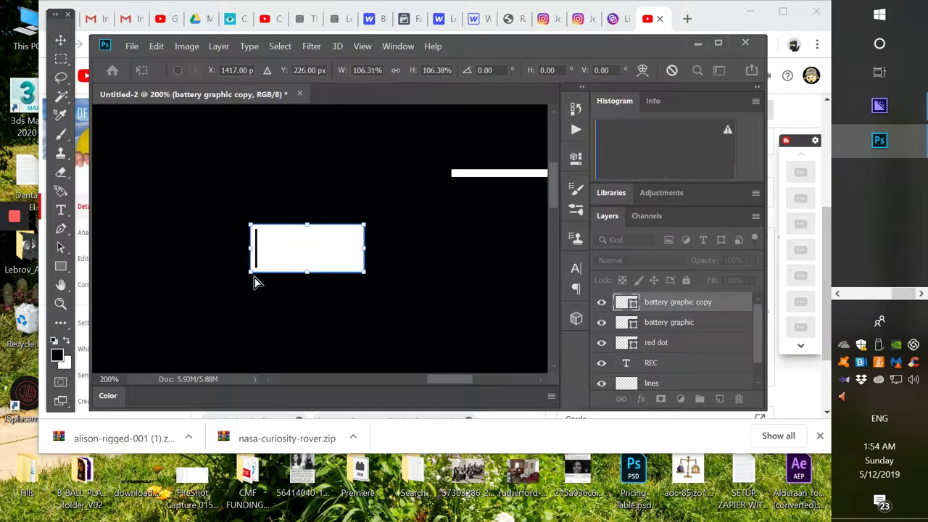
pyautogui.hotkey('ctrl', 'z')
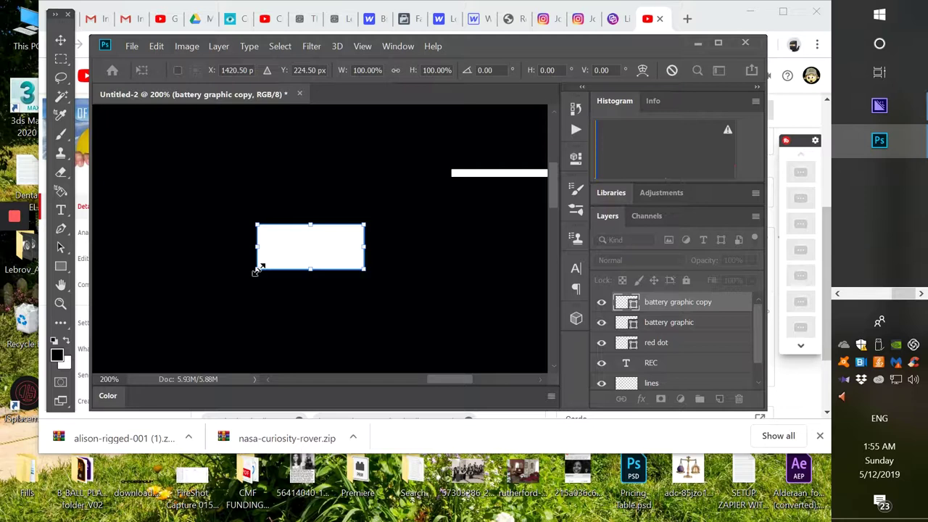
pyautogui.moveTo(258, 268); pyautogui.dragTo(247, 275)
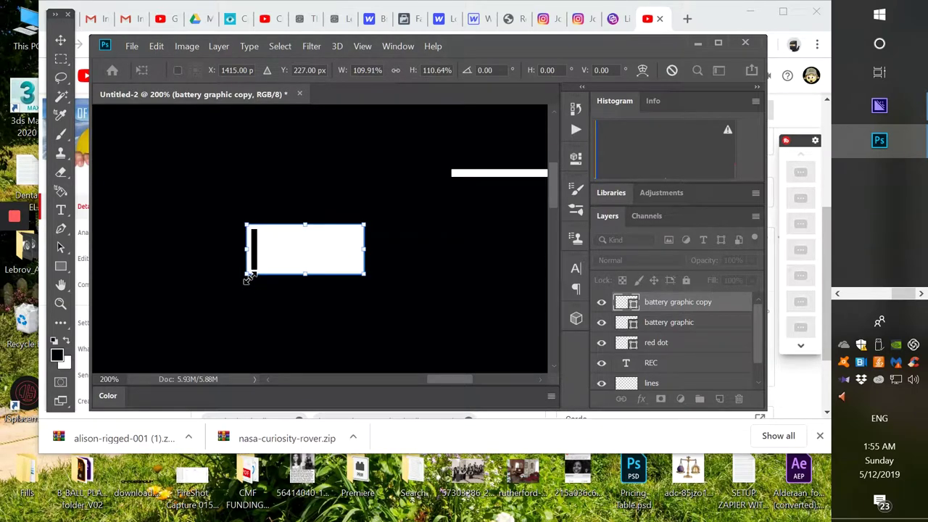
pyautogui.hotkey('ctrl', 'z')
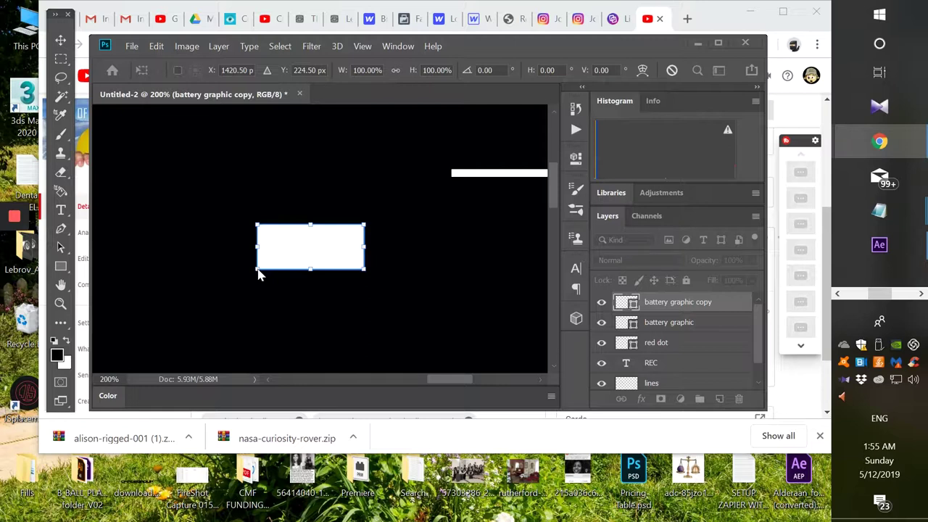
# Scale the battery copy to about 122.52% × 144.68% around the white block
pyautogui.moveTo(258, 272); pyautogui.dragTo(246, 281)
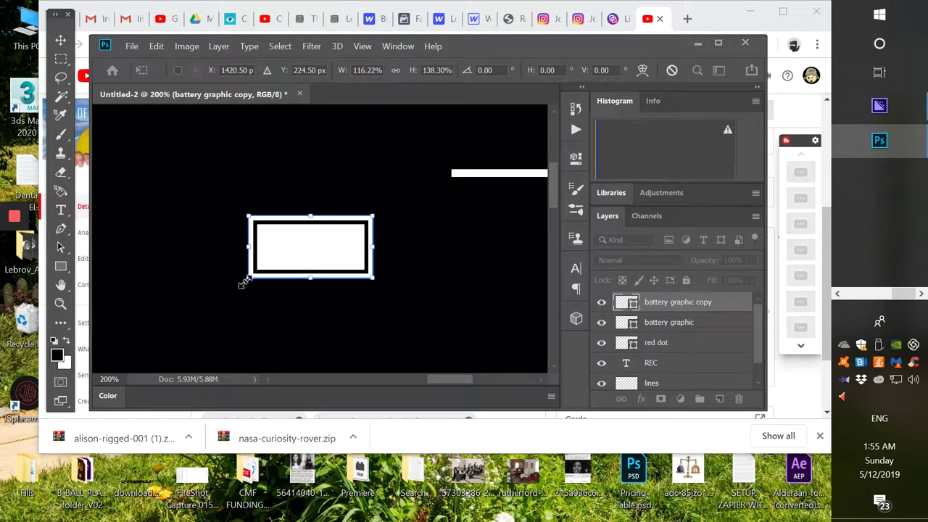
pyautogui.moveTo(247, 279); pyautogui.dragTo(245, 280)
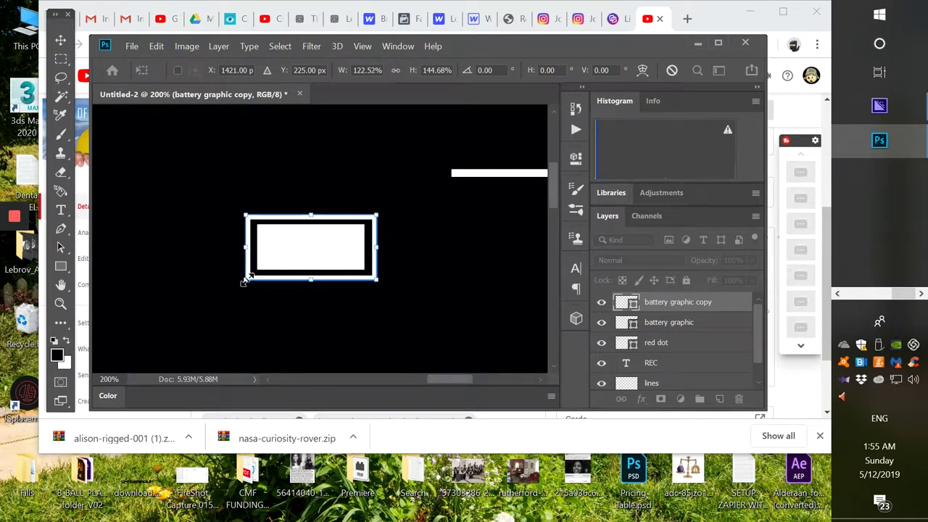
pyautogui.hotkey('ctrl', '-')
pyautogui.hotkey('ctrl', '-')
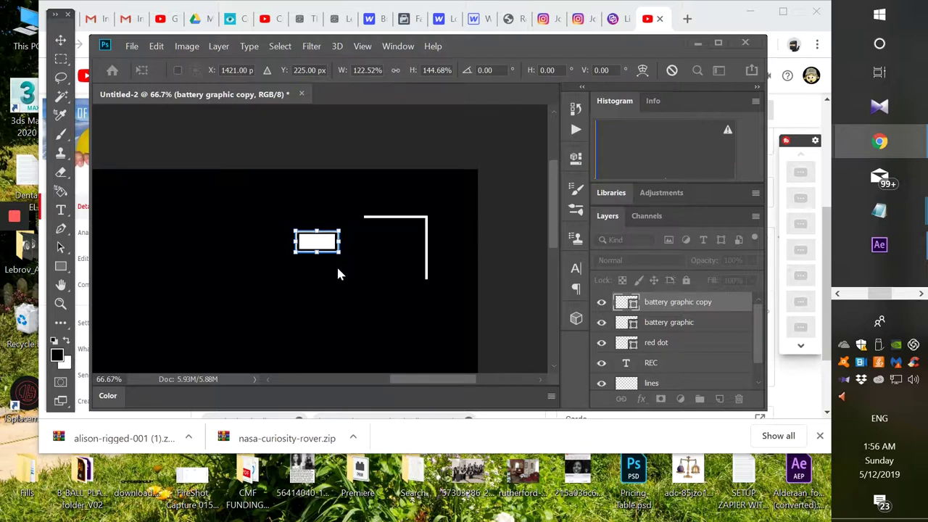
# Commit the battery frame transform and dismiss the Create Rectangle dialog
pyautogui.press('Return')
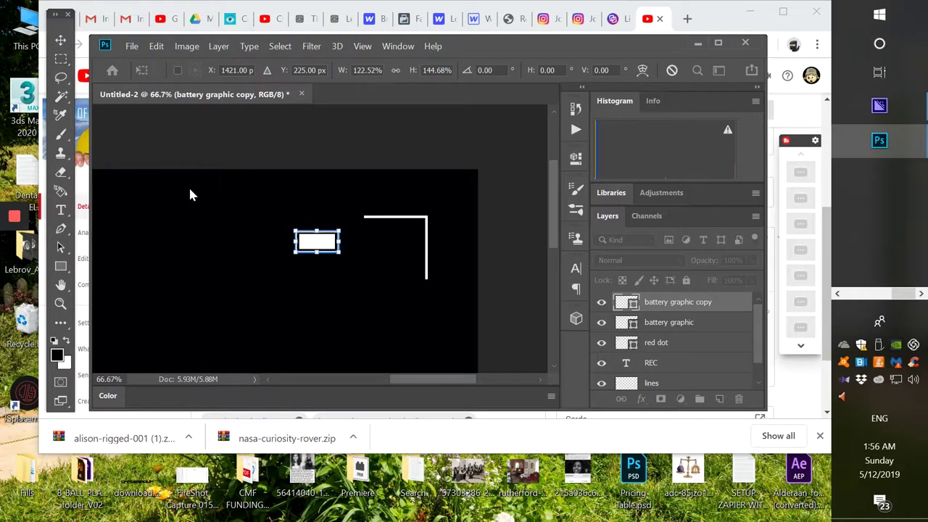
pyautogui.press('u')
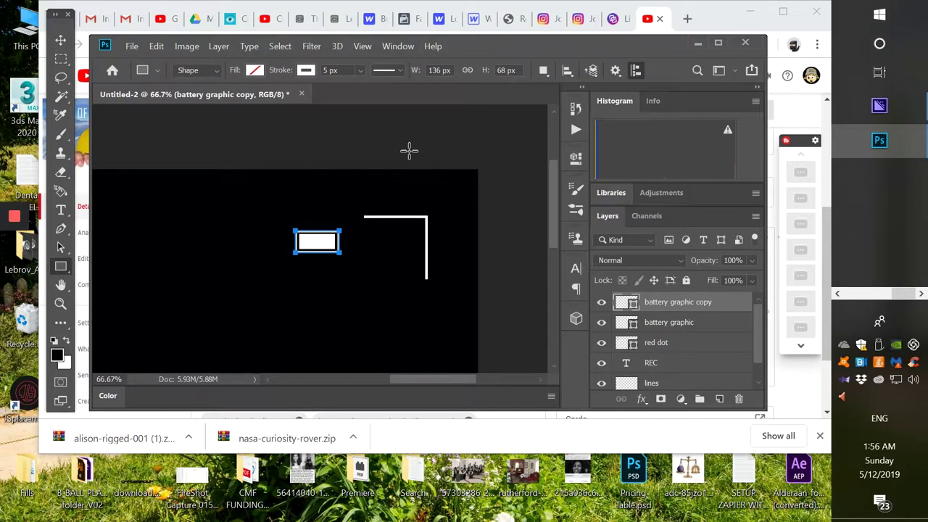
pyautogui.click(409, 150)
pyautogui.click(448, 208)
pyautogui.click(61, 63)
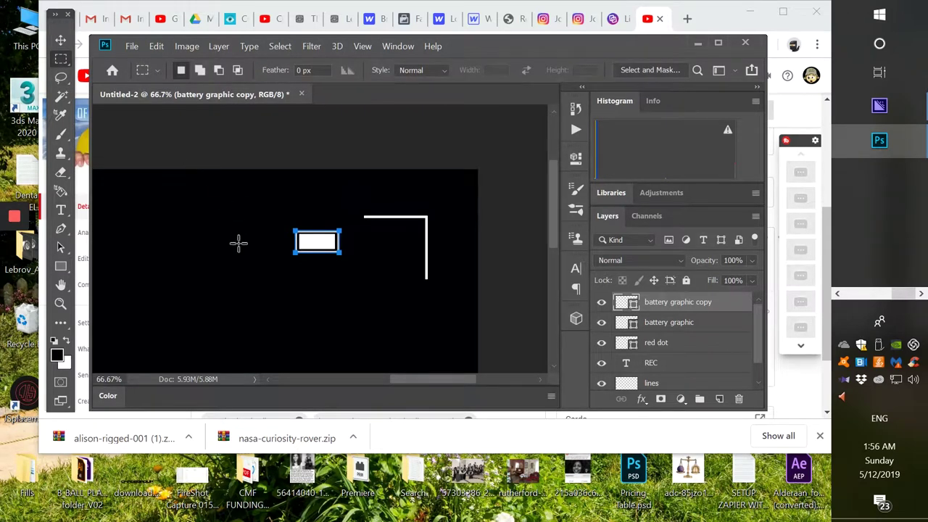
# Zoom and pan the view back onto the battery graphic
pyautogui.hotkey('ctrl', '-')
pyautogui.hotkey('ctrl', '-')
pyautogui.hotkey('ctrl', '-')
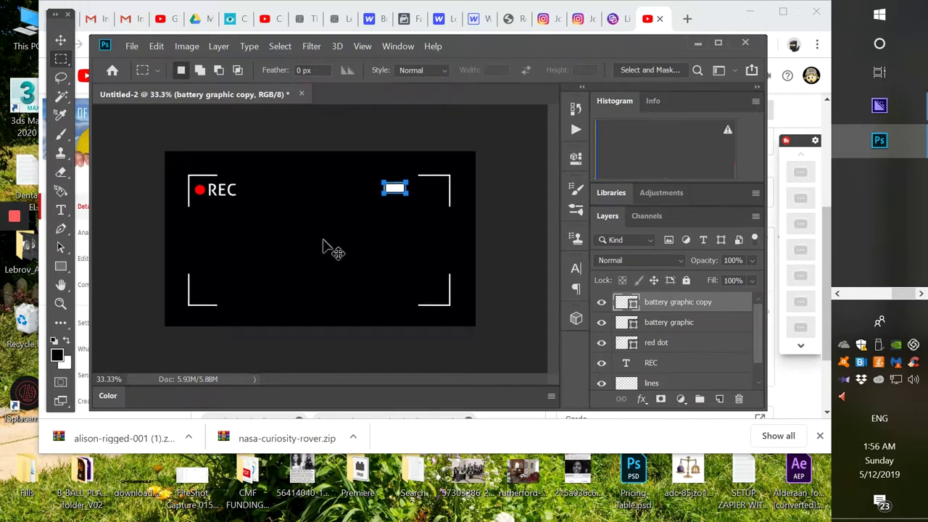
pyautogui.hotkey('ctrl', '+')
pyautogui.hotkey('ctrl', '+')
pyautogui.moveTo(457, 180); pyautogui.dragTo(377, 211)
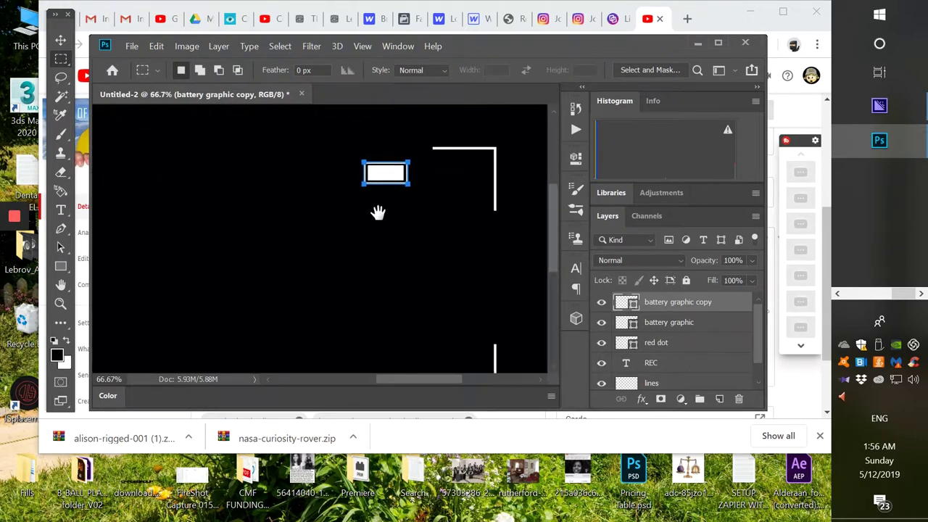
pyautogui.hotkey('ctrl', '+')
pyautogui.hotkey('ctrl', '+')
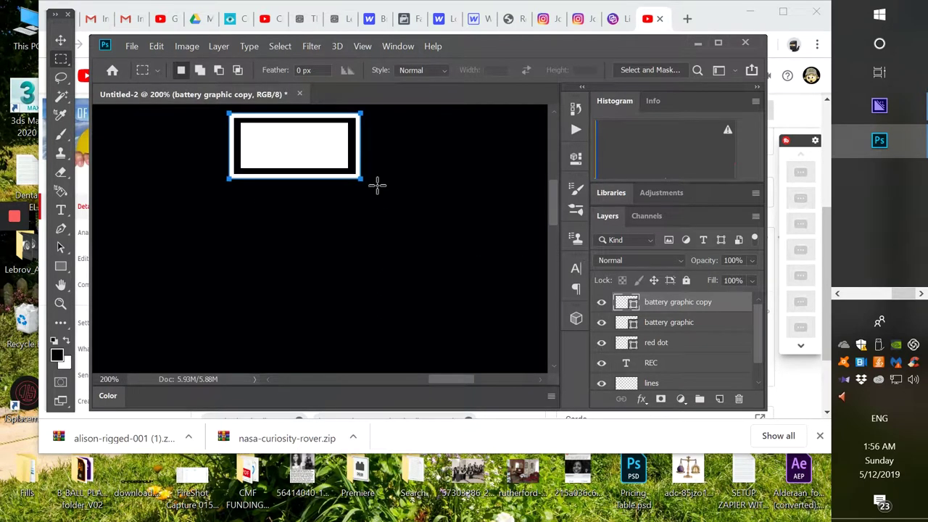
# Try shifting the whole battery frame with the Path Selection Tool, then undo that move
pyautogui.moveTo(377, 145); pyautogui.dragTo(377, 170)
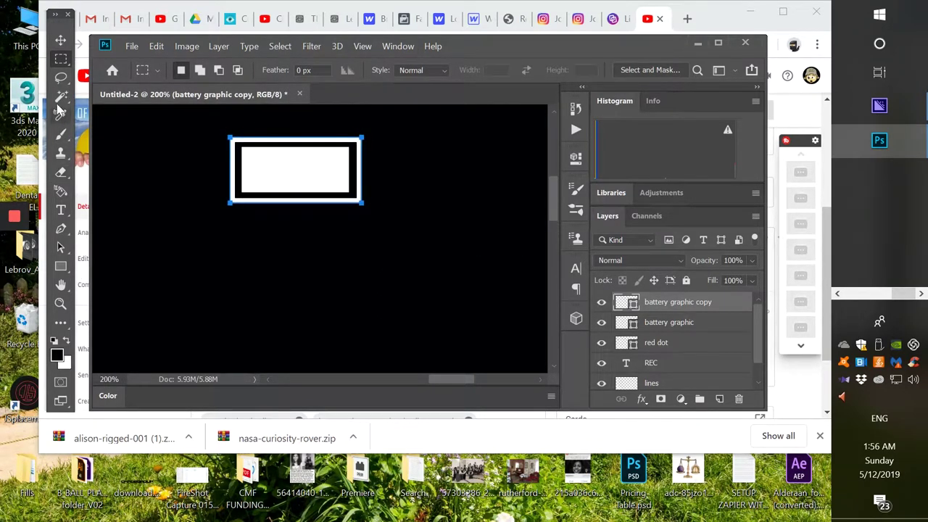
pyautogui.click(61, 247)
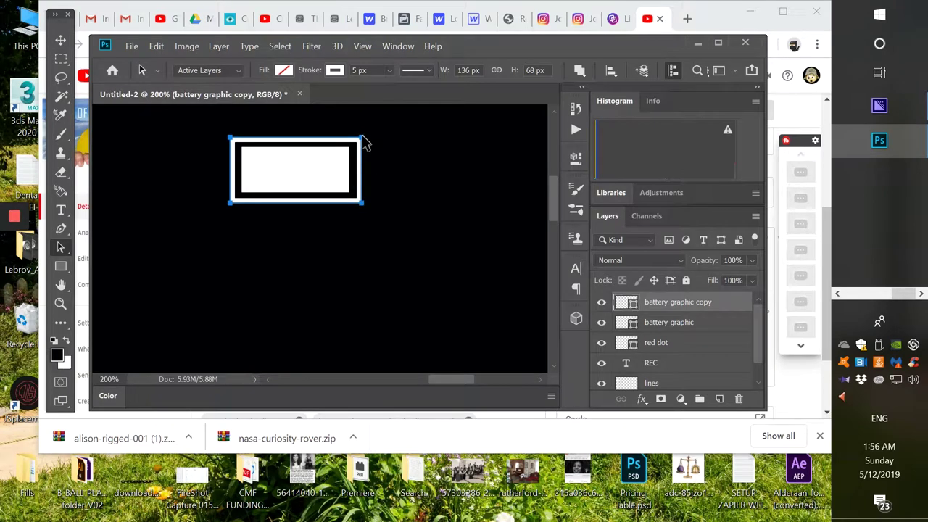
pyautogui.moveTo(364, 141); pyautogui.dragTo(378, 143)
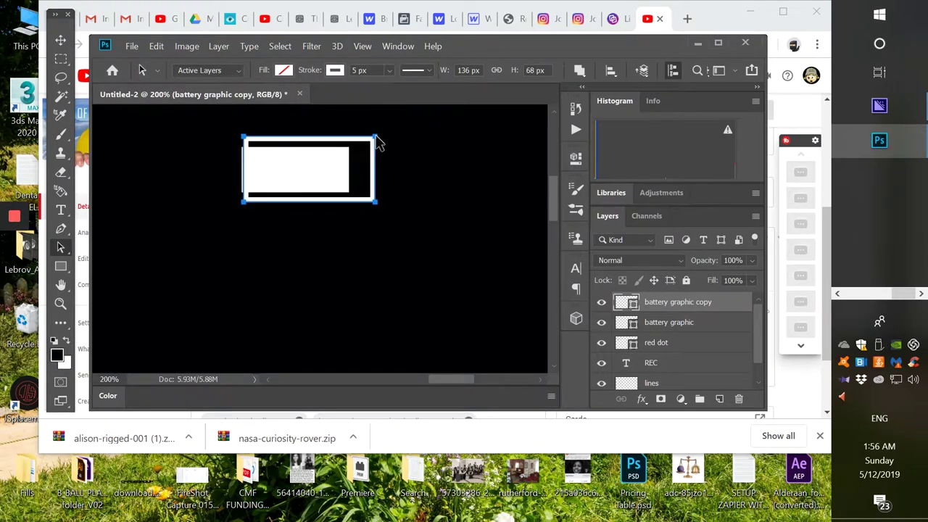
pyautogui.click(164, 47)
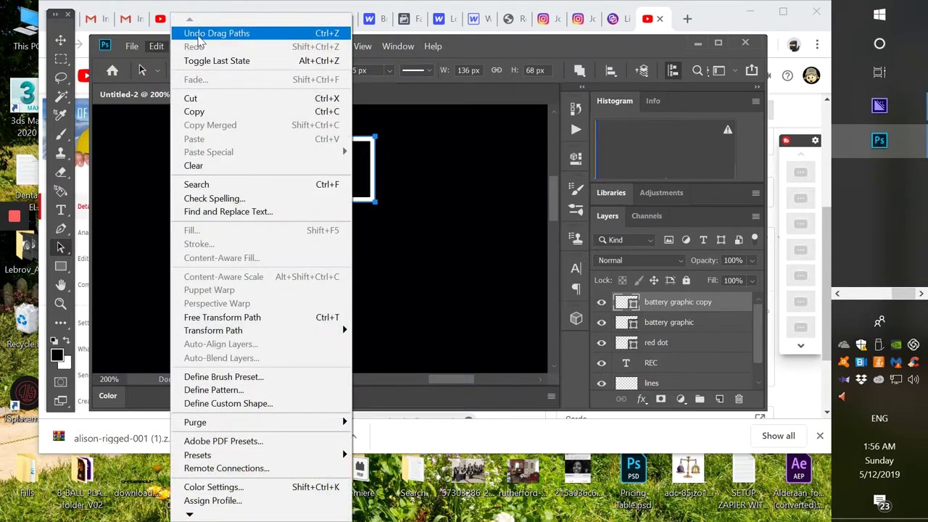
pyautogui.click(198, 36)
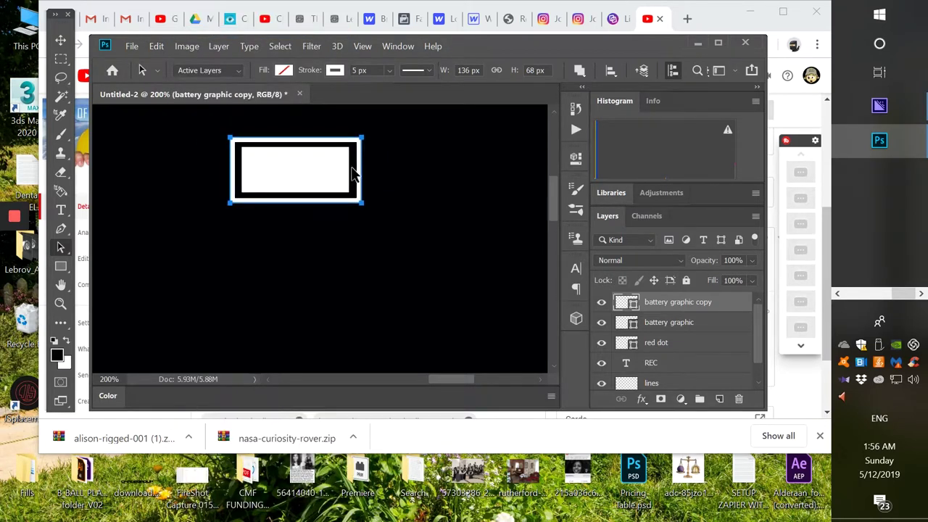
pyautogui.click(61, 267)
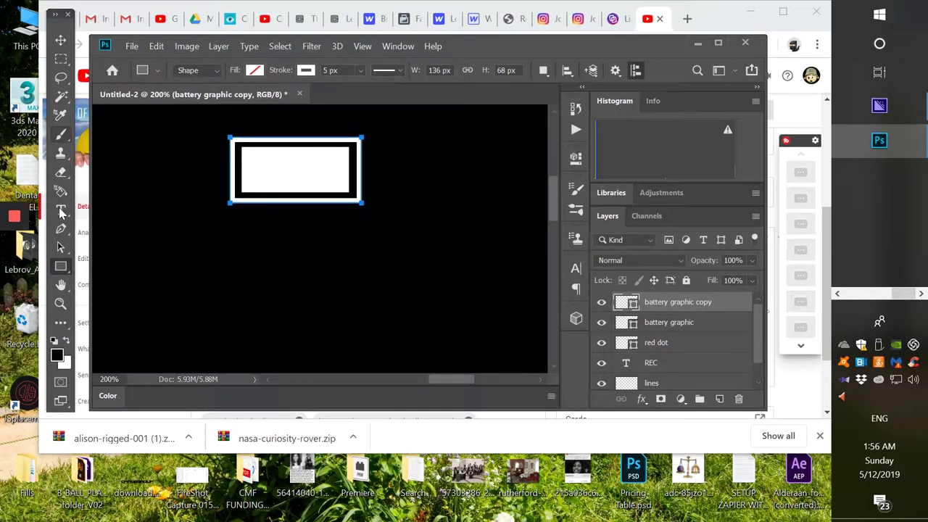
pyautogui.click(62, 249)
# With the Direct Selection Tool, drag the frame's right anchors right until it is 160 px wide
pyautogui.rightClick(63, 249)
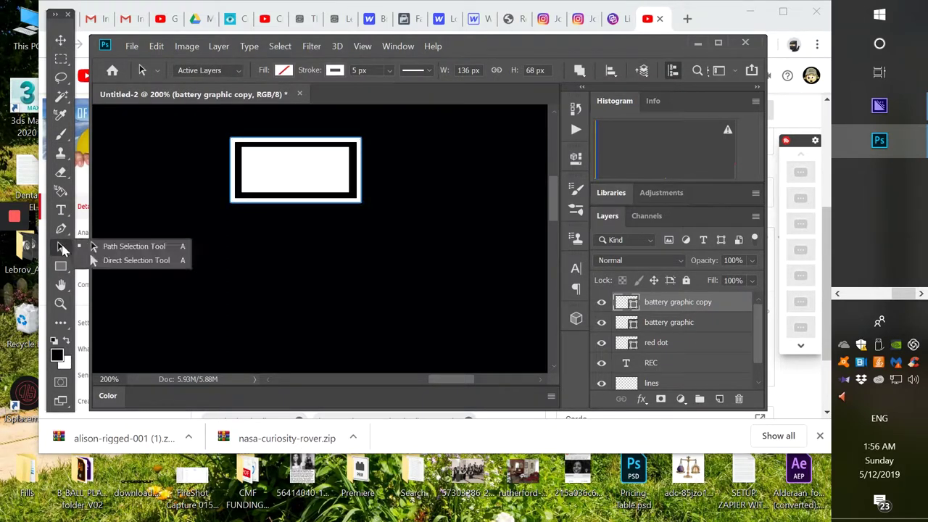
pyautogui.click(98, 259)
pyautogui.click(363, 142)
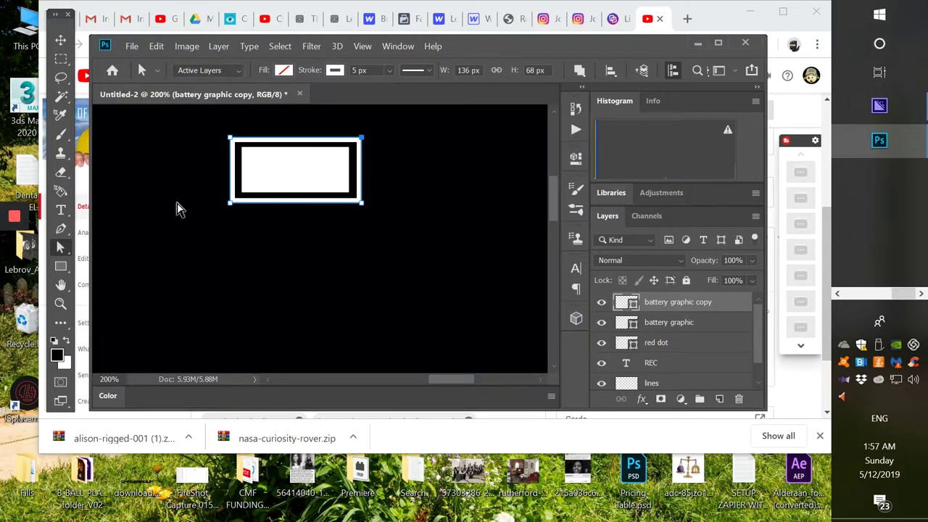
pyautogui.rightClick(62, 248)
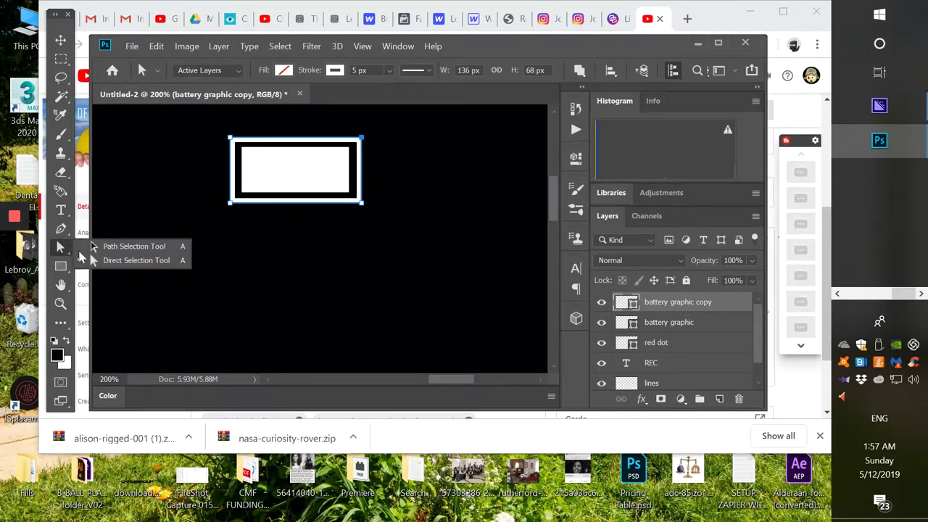
pyautogui.click(116, 260)
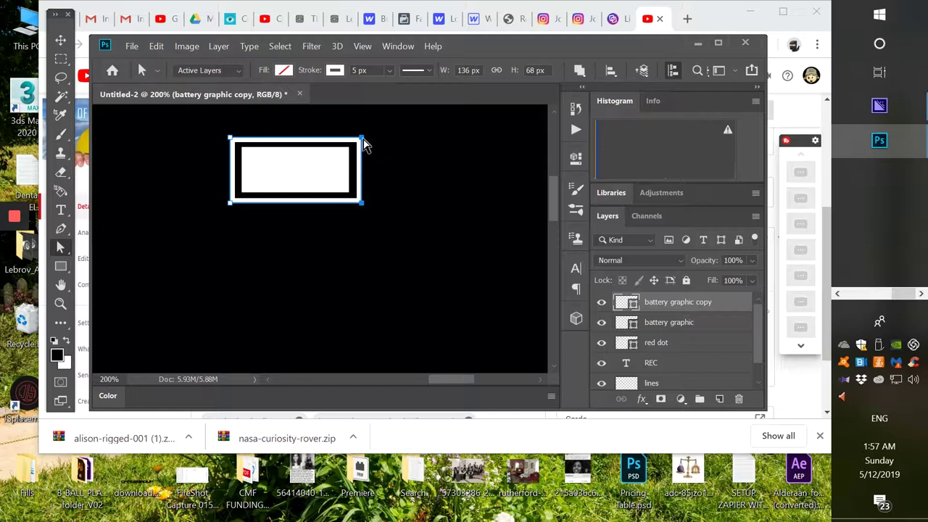
pyautogui.moveTo(364, 140); pyautogui.dragTo(393, 140)
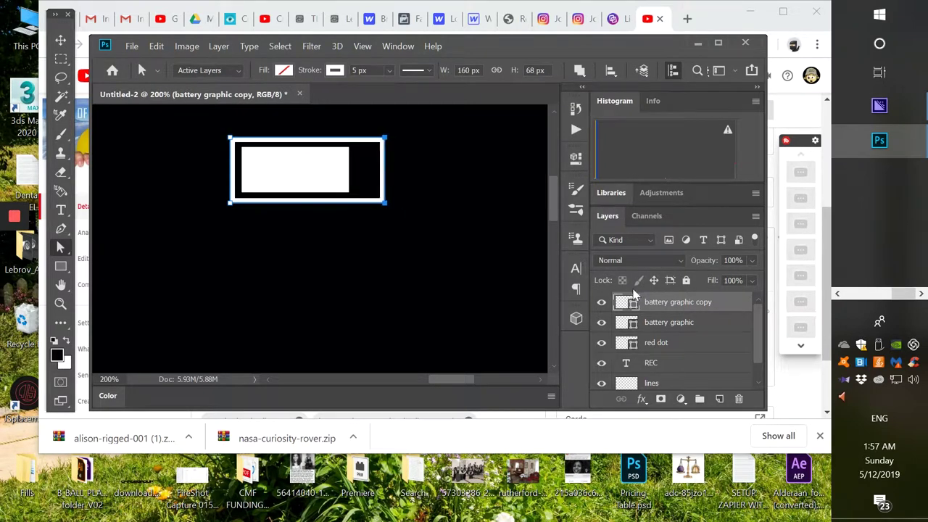
pyautogui.click(669, 326)
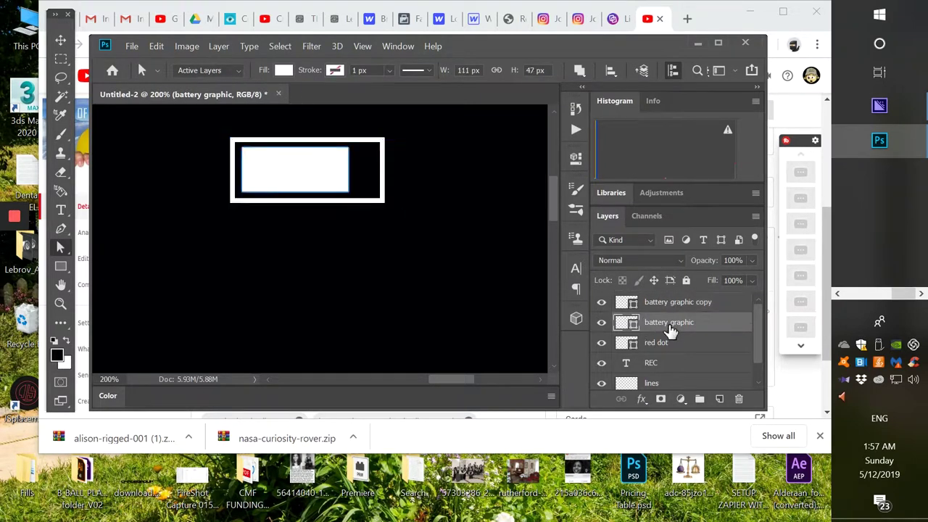
# Select the white block's right anchors and nudge them until the bar is 137 px wide
pyautogui.click(326, 179)
pyautogui.keyDown('shift'); pyautogui.click(350, 194); pyautogui.keyUp('shift')
pyautogui.moveTo(350, 179); pyautogui.dragTo(360, 179)
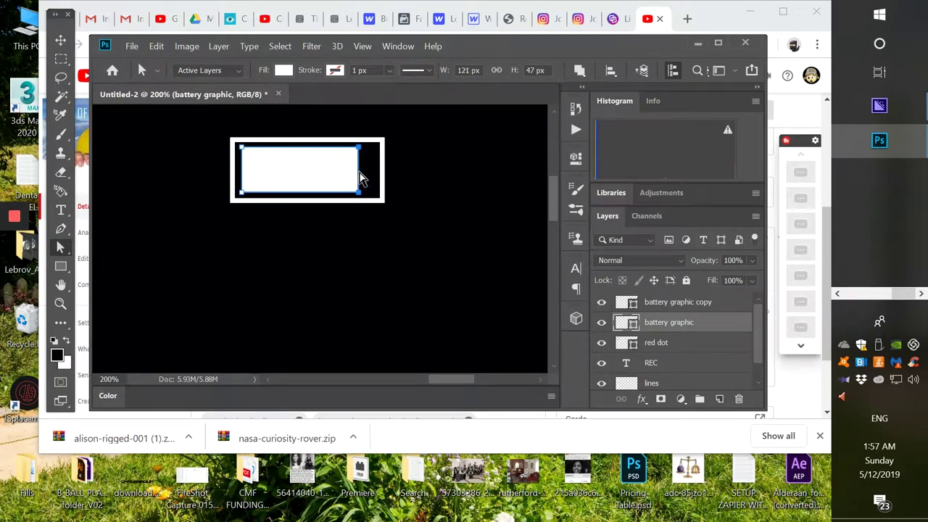
pyautogui.press('Left')
pyautogui.press('Left')
pyautogui.press('Left')
pyautogui.press('Left')
pyautogui.press('Left')
pyautogui.press('Left')
pyautogui.press('Left')
pyautogui.press('Left')
pyautogui.press('Left')
pyautogui.press('Left')
pyautogui.press('Left')
pyautogui.press('Left')
pyautogui.press('Left')
pyautogui.press('Left')
pyautogui.press('Left')
pyautogui.press('Left')
pyautogui.press('Left')
pyautogui.press('Left')
pyautogui.press('Left')
pyautogui.press('Left')
pyautogui.press('Left')
pyautogui.press('Left')
pyautogui.press('Left')
pyautogui.press('Left')
pyautogui.press('Left')
pyautogui.press('Left')
pyautogui.press('Left')
pyautogui.press('Left')
pyautogui.press('Left')
pyautogui.press('Left')
pyautogui.press('Left')
pyautogui.press('Left')
pyautogui.press('Left')
pyautogui.press('Left')
pyautogui.press('Left')
pyautogui.press('Left')
pyautogui.press('Left')
pyautogui.press('Left')
pyautogui.press('Left')
pyautogui.press('Right')
pyautogui.press('Right')
pyautogui.press('Right')
pyautogui.press('Right')
pyautogui.press('Right')
pyautogui.press('Right')
pyautogui.press('Right')
pyautogui.press('Right')
pyautogui.press('Left')
pyautogui.press('Left')
pyautogui.press('Left')
pyautogui.press('Left')
pyautogui.press('Left')
pyautogui.press('Left')
pyautogui.press('Left')
pyautogui.press('Left')
pyautogui.press('Left')
pyautogui.press('Left')
pyautogui.press('Left')
pyautogui.press('Left')
pyautogui.press('Left')
pyautogui.press('Left')
pyautogui.press('Left')
pyautogui.press('Left')
pyautogui.press('Left')
pyautogui.press('Left')
pyautogui.press('Left')
pyautogui.press('Left')
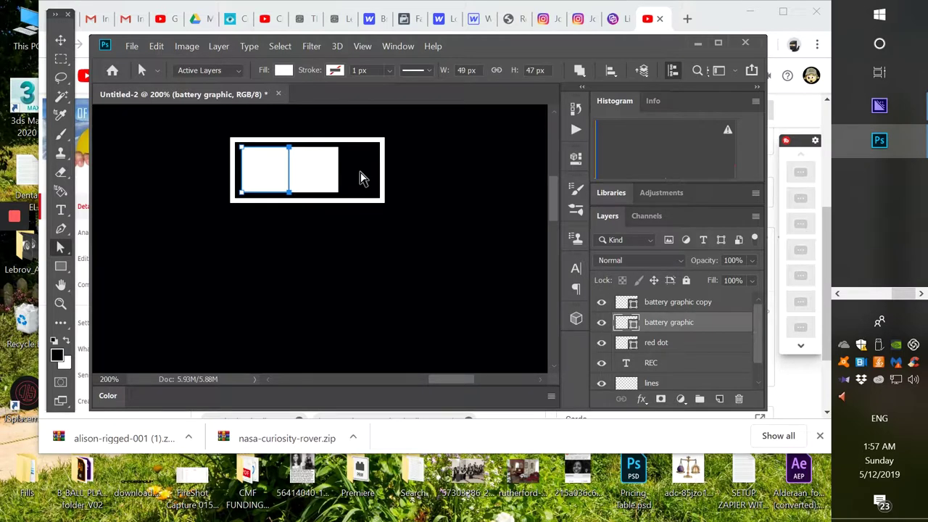
pyautogui.press('Right')
pyautogui.press('Right')
pyautogui.press('Right')
pyautogui.press('Right')
pyautogui.press('Right')
pyautogui.press('Right')
pyautogui.press('Right')
pyautogui.press('Right')
pyautogui.press('Right')
pyautogui.press('Right')
pyautogui.press('Right')
pyautogui.press('Right')
pyautogui.press('Right')
pyautogui.press('Right')
pyautogui.press('Right')
pyautogui.press('Right')
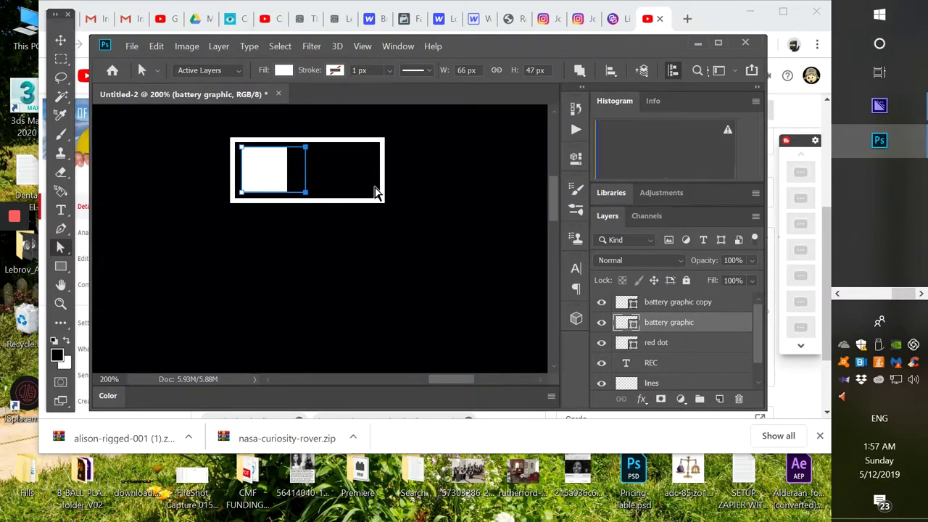
pyautogui.press('Right')
pyautogui.press('Right')
pyautogui.press('Right')
pyautogui.press('Right')
pyautogui.press('Right')
pyautogui.press('Right')
pyautogui.press('Right')
pyautogui.press('Right')
pyautogui.press('Right')
pyautogui.press('Right')
pyautogui.press('Right')
pyautogui.press('Right')
pyautogui.press('Right')
pyautogui.press('Right')
pyautogui.press('Right')
pyautogui.press('Right')
pyautogui.press('Right')
pyautogui.press('Right')
pyautogui.press('Right')
pyautogui.press('Right')
pyautogui.press('Right')
pyautogui.press('Right')
pyautogui.press('Right')
pyautogui.press('Right')
pyautogui.press('Right')
pyautogui.press('Right')
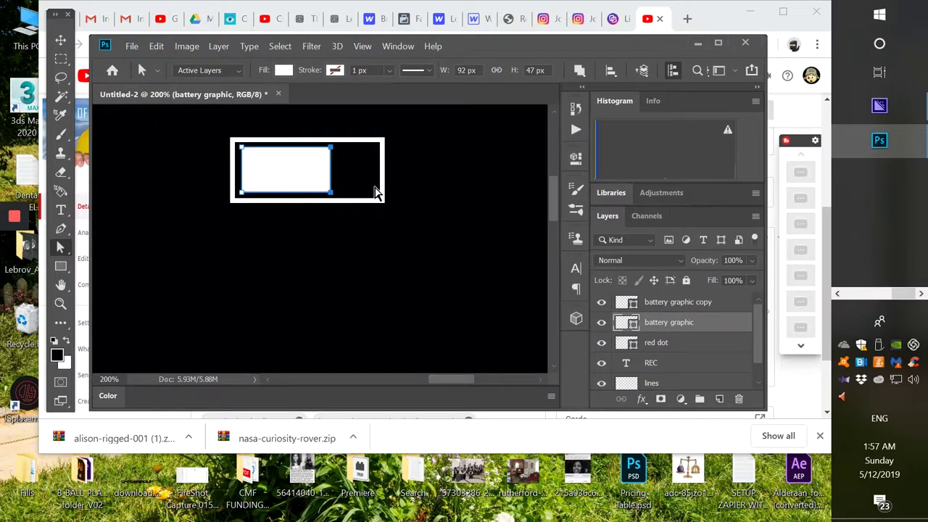
pyautogui.press('Right')
pyautogui.press('Right')
pyautogui.press('Right')
pyautogui.press('Right')
pyautogui.press('Right')
pyautogui.press('Right')
pyautogui.press('Right')
pyautogui.press('Right')
pyautogui.press('Right')
pyautogui.press('Right')
pyautogui.press('Right')
pyautogui.press('Right')
pyautogui.press('Right')
pyautogui.press('Right')
pyautogui.press('Right')
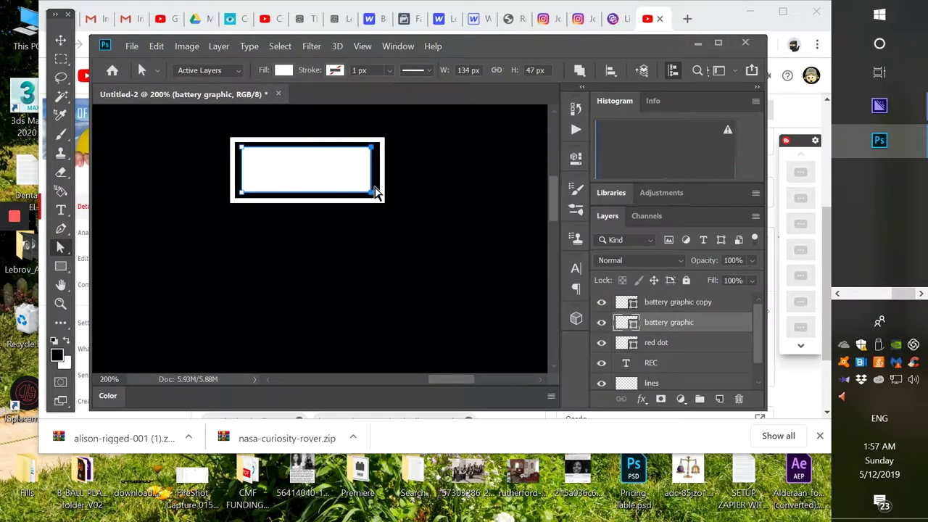
pyautogui.press('Right')
pyautogui.press('Left')
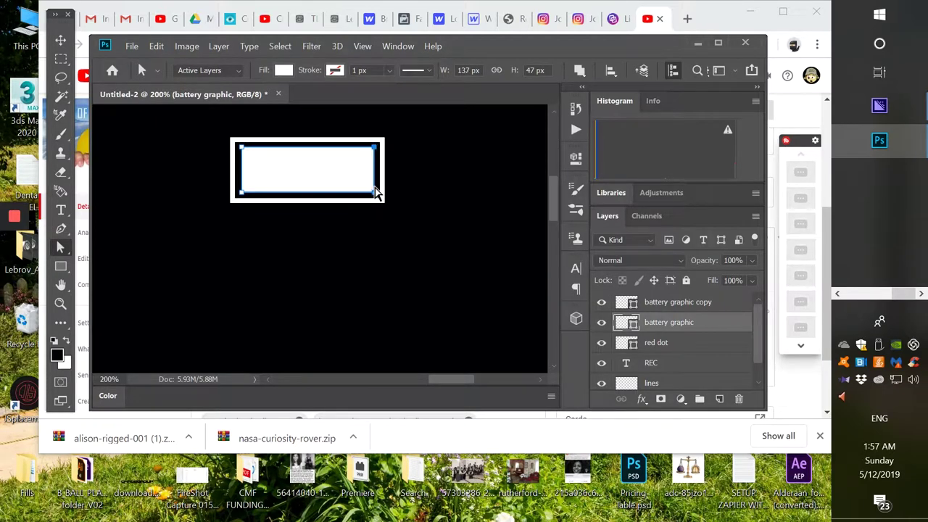
# Pick the Rectangle tool and select the battery graphic copy layer
pyautogui.click(63, 65)
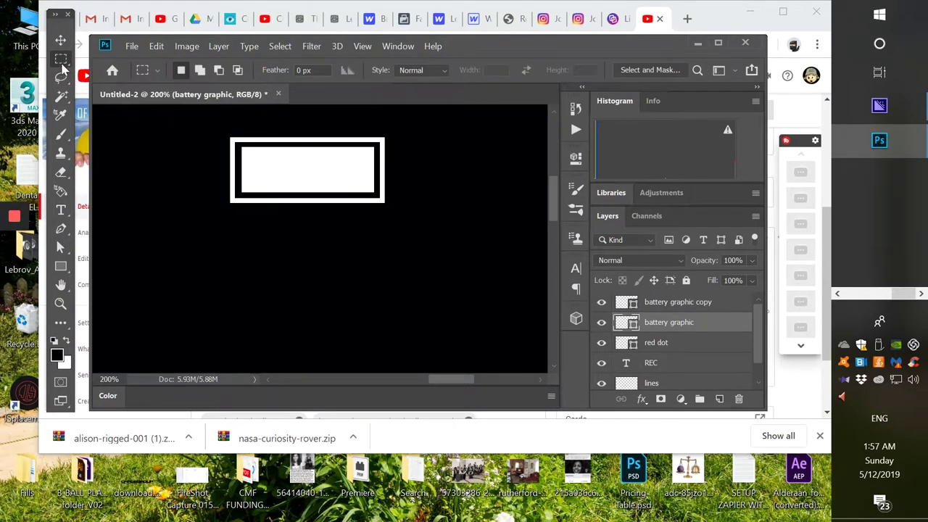
pyautogui.click(61, 267)
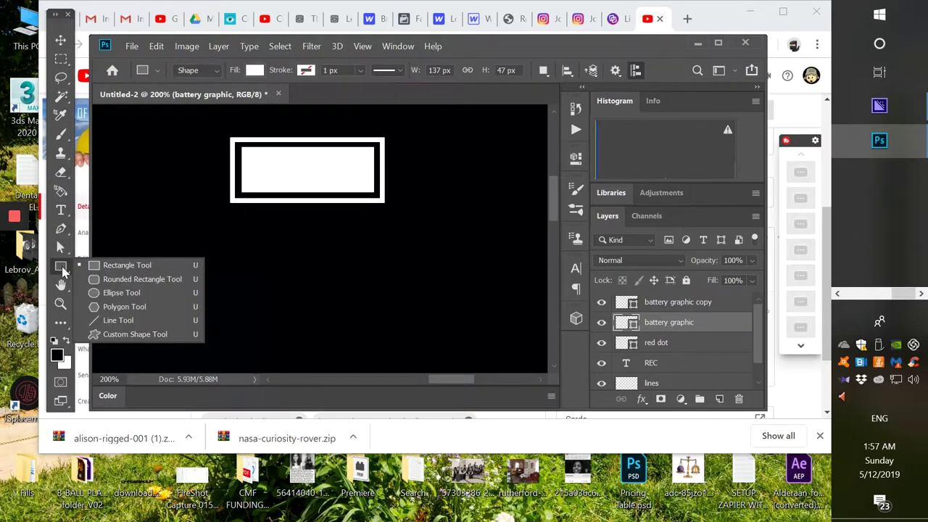
pyautogui.click(93, 267)
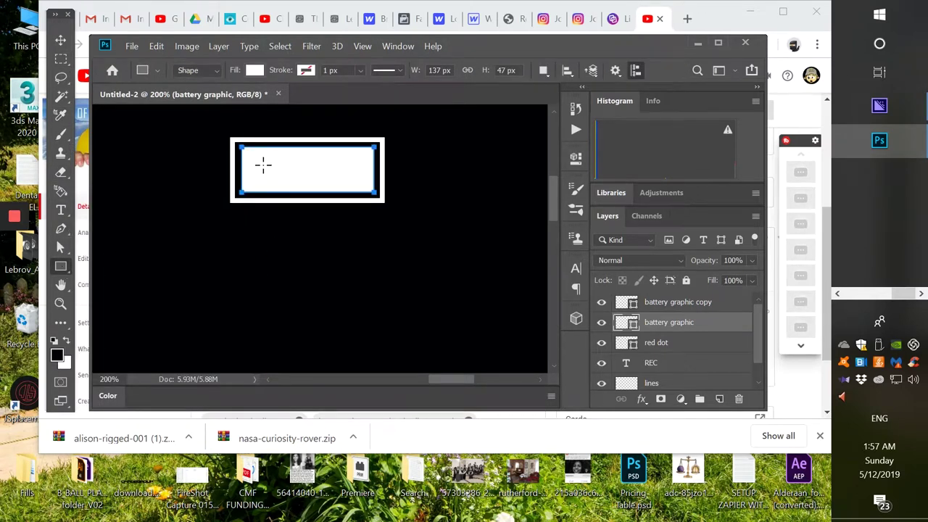
pyautogui.click(673, 304)
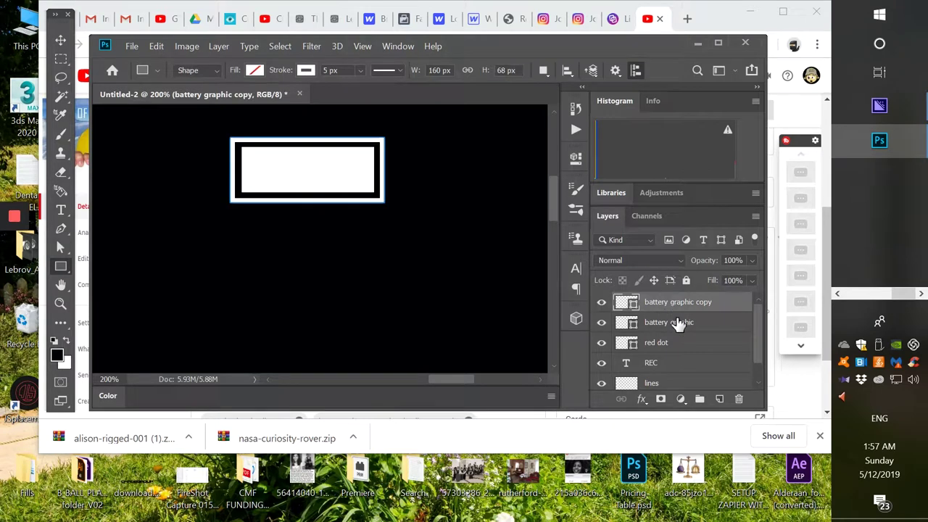
# Add a new empty layer named 'end'
pyautogui.click(717, 399)
pyautogui.doubleClick(658, 302)
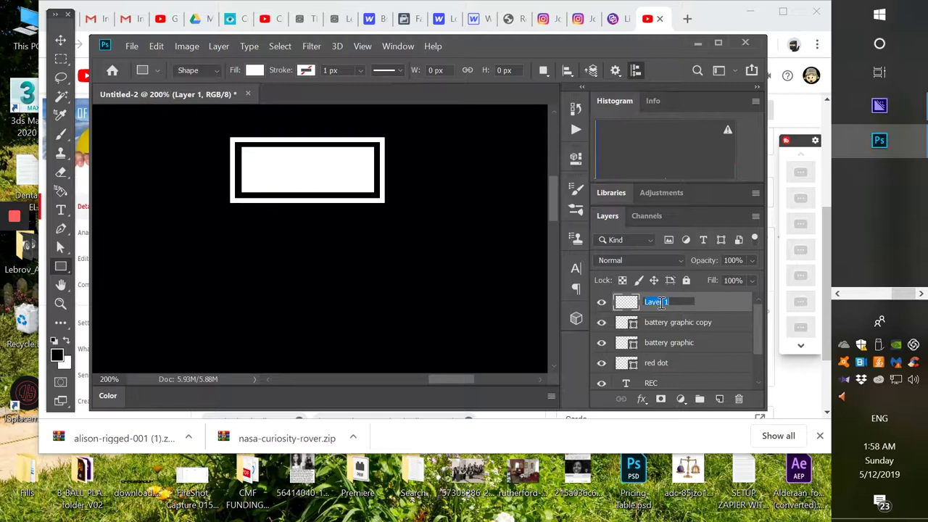
pyautogui.write('end')
pyautogui.press('Return')
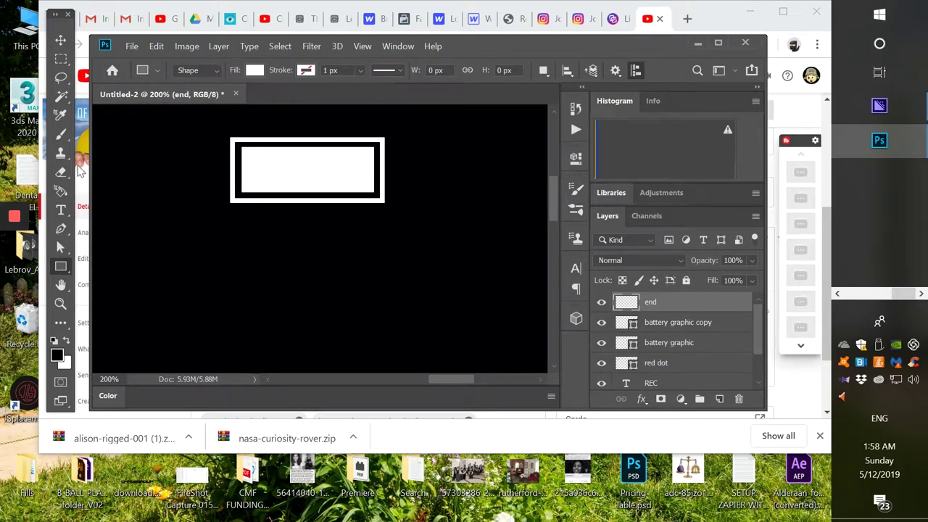
# Set the rectangle shape's fill to none and its stroke to white
pyautogui.click(255, 71)
pyautogui.click(191, 98)
pyautogui.click(306, 70)
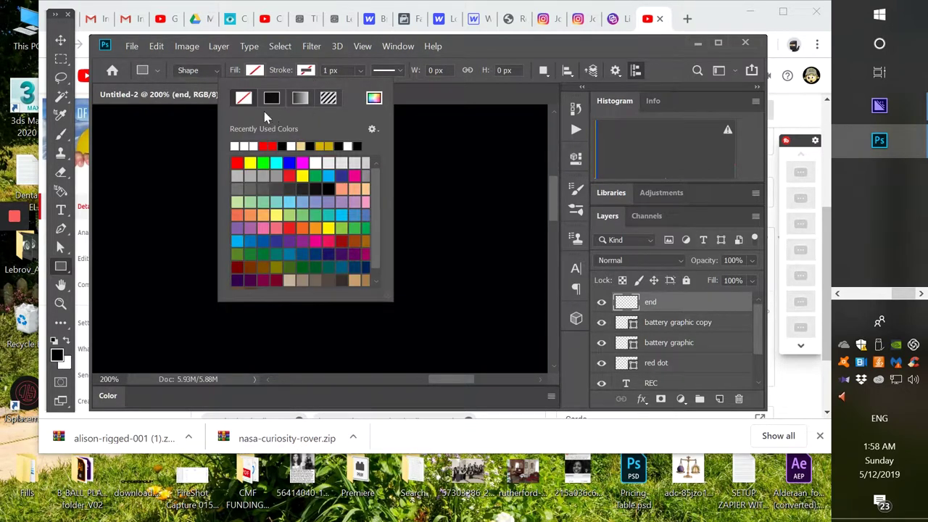
pyautogui.click(292, 146)
pyautogui.click(347, 146)
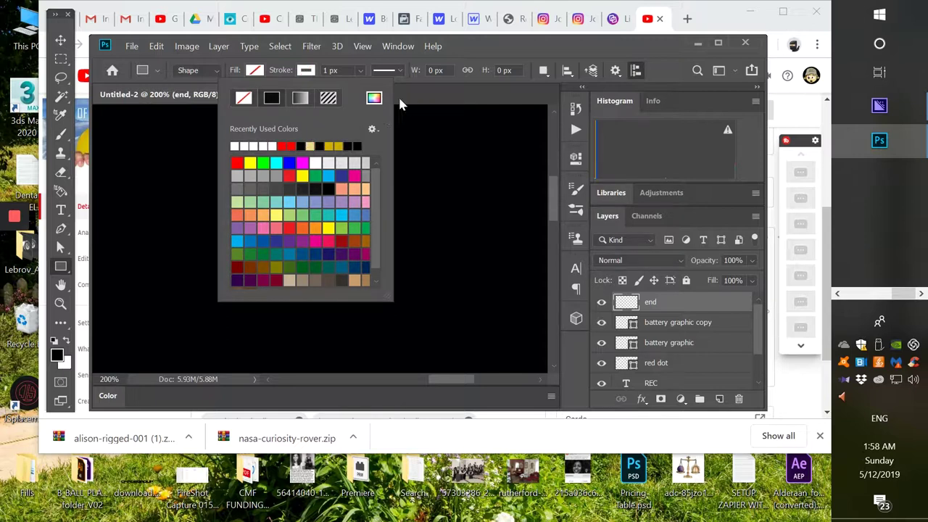
pyautogui.click(457, 52)
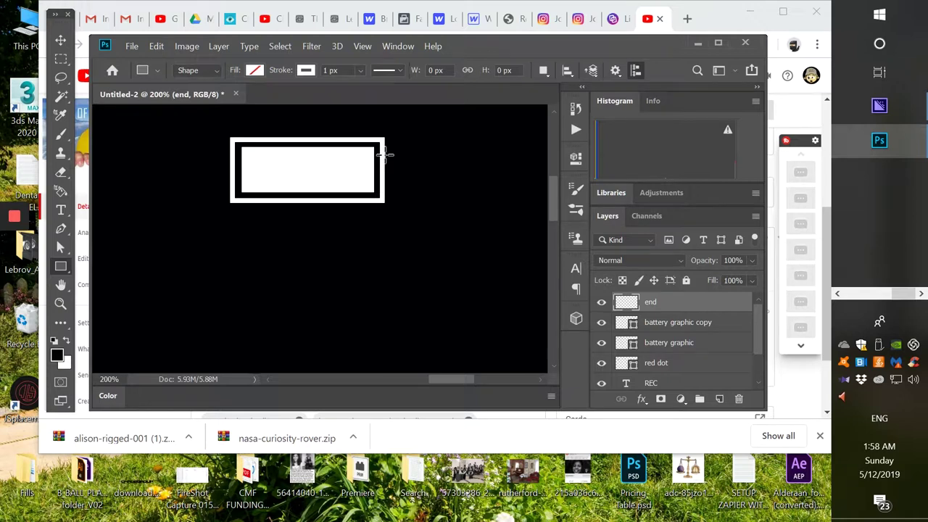
# Draw a small rectangle at the battery's right end with a 5 px stroke
pyautogui.moveTo(385, 154); pyautogui.dragTo(399, 167)
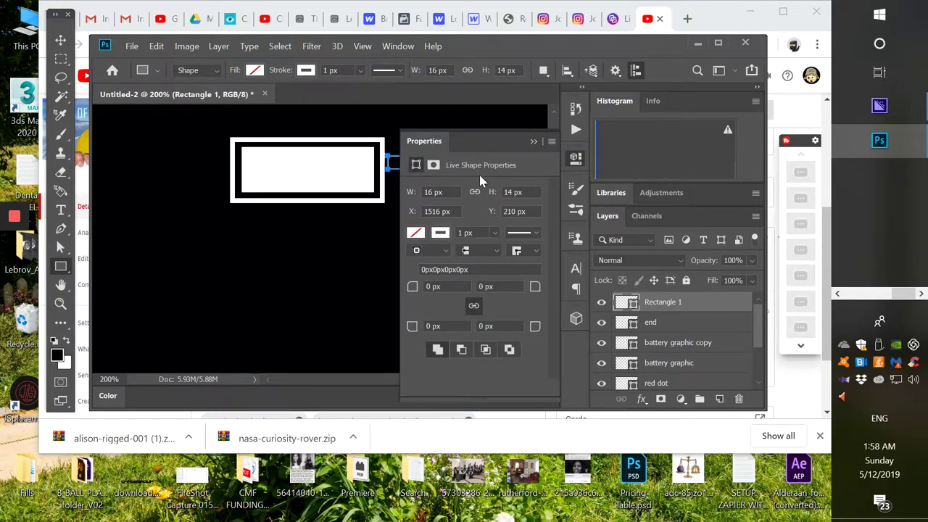
pyautogui.click(461, 232)
pyautogui.write('5')
pyautogui.press('Return')
pyautogui.click(534, 142)
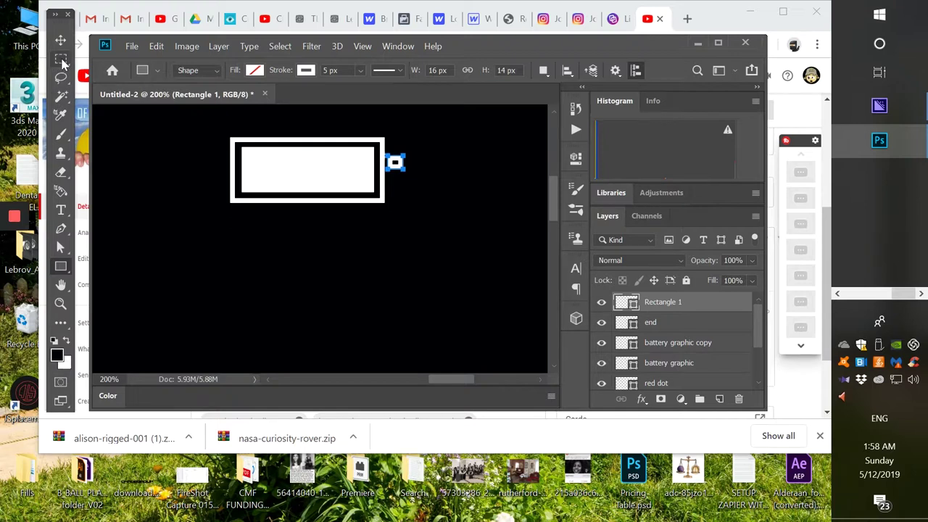
# Adjust the tip rectangle's anchors to make a 23 × 32 px terminal nub
pyautogui.click(61, 247)
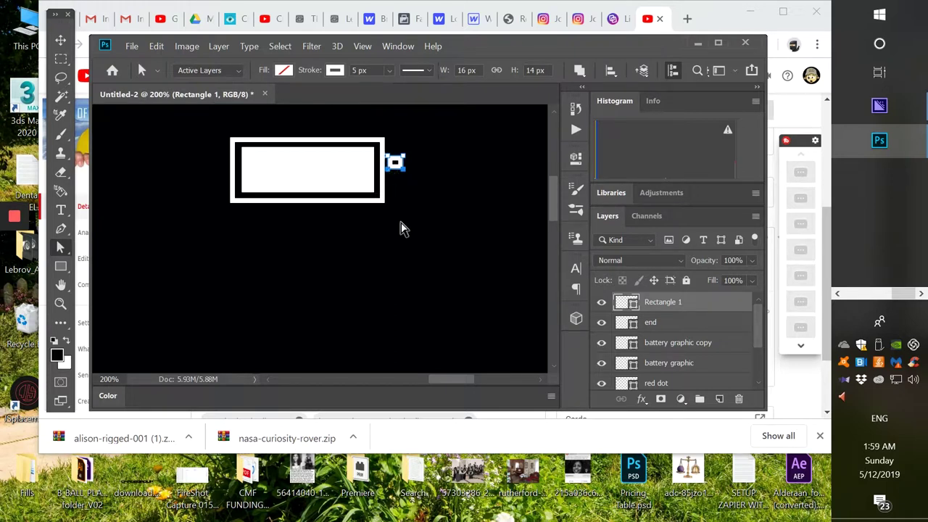
pyautogui.press('Down')
pyautogui.press('Down')
pyautogui.press('Down')
pyautogui.press('Down')
pyautogui.press('Down')
pyautogui.press('Down')
pyautogui.press('Down')
pyautogui.press('Down')
pyautogui.press('Down')
pyautogui.press('Down')
pyautogui.press('Down')
pyautogui.press('Down')
pyautogui.press('Down')
pyautogui.press('Down')
pyautogui.press('Down')
pyautogui.press('Down')
pyautogui.press('Down')
pyautogui.press('Down')
pyautogui.press('Down')
pyautogui.press('Down')
pyautogui.press('Down')
pyautogui.press('Up')
pyautogui.press('Up')
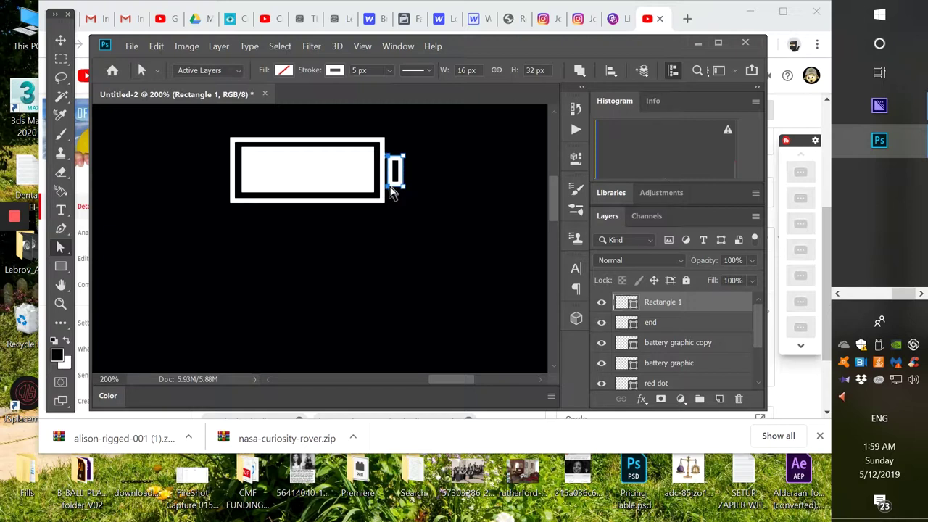
pyautogui.press('Left')
pyautogui.press('Left')
pyautogui.press('Left')
pyautogui.press('Left')
pyautogui.press('Left')
pyautogui.press('Left')
pyautogui.press('Left')
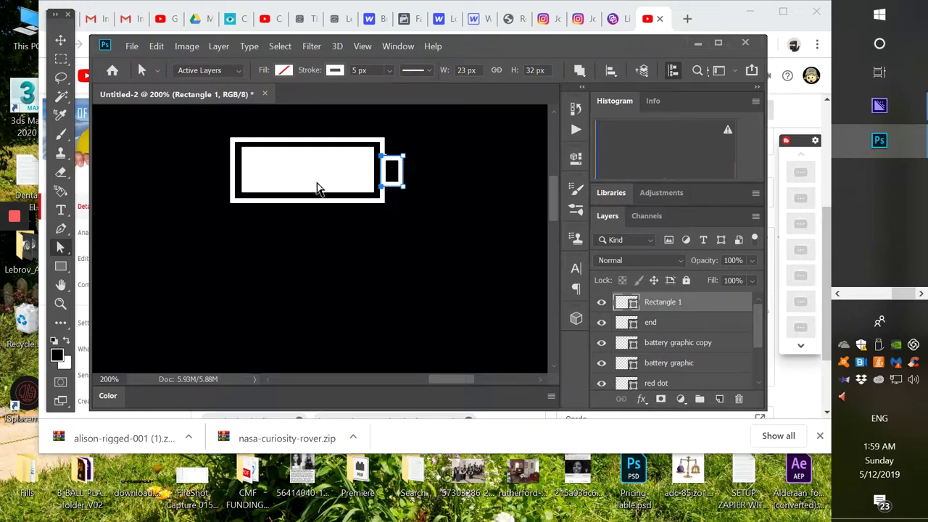
pyautogui.click(61, 58)
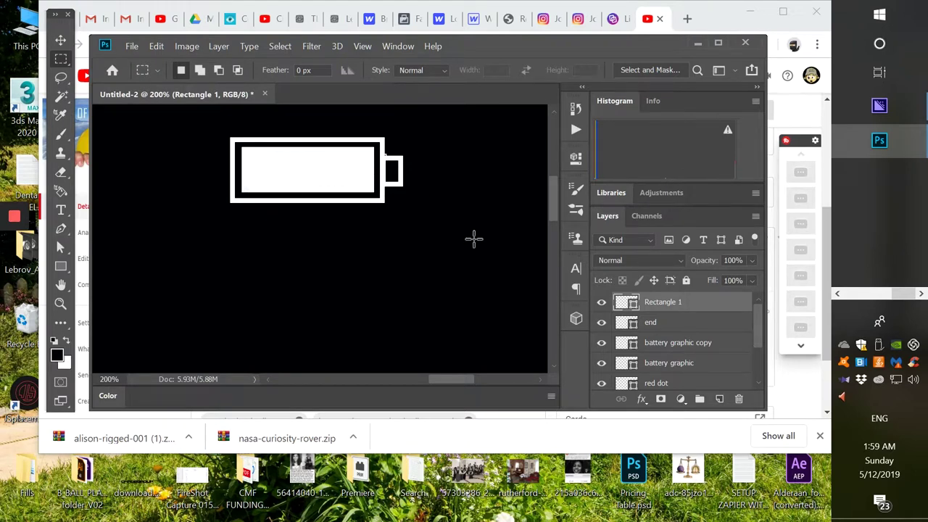
# Zoom out to show the whole viewfinder and select all the battery layers
pyautogui.click(60, 41)
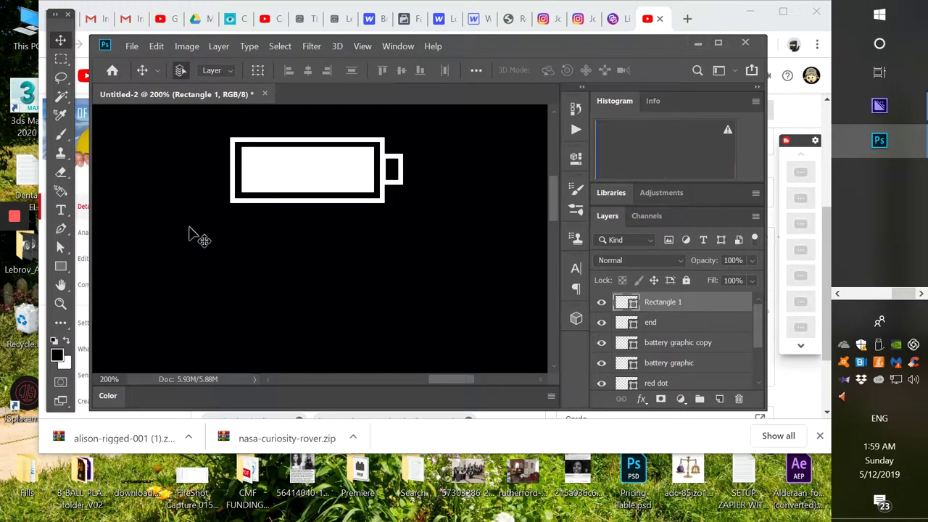
pyautogui.press('ctrl')
pyautogui.press('ctrl')
pyautogui.hotkey('ctrl', '-')
pyautogui.hotkey('ctrl', '-')
pyautogui.hotkey('ctrl', '-')
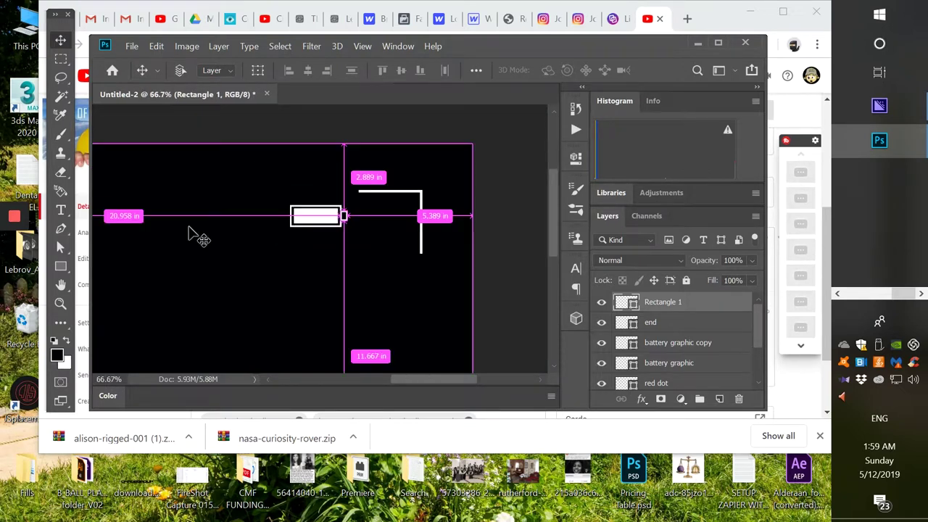
pyautogui.hotkey('ctrl', '-')
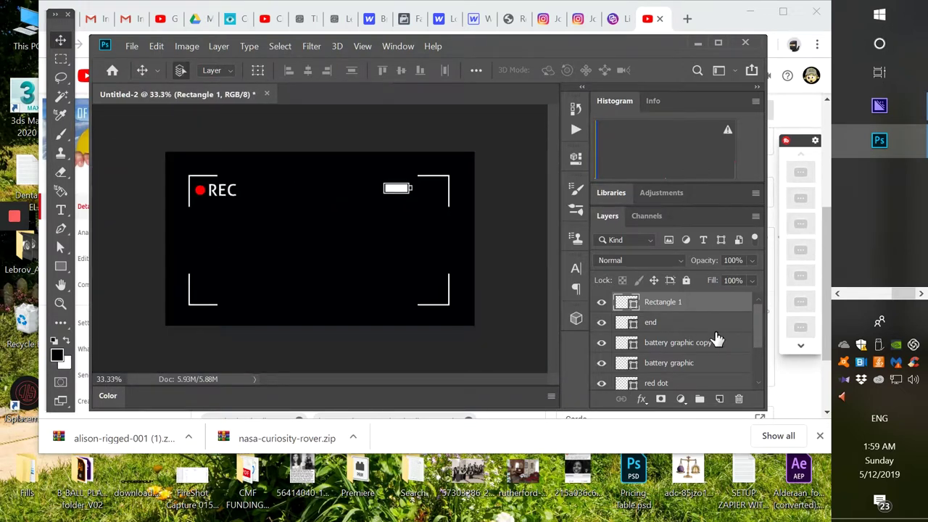
pyautogui.keyDown('shift'); pyautogui.click(685, 368); pyautogui.keyUp('shift')
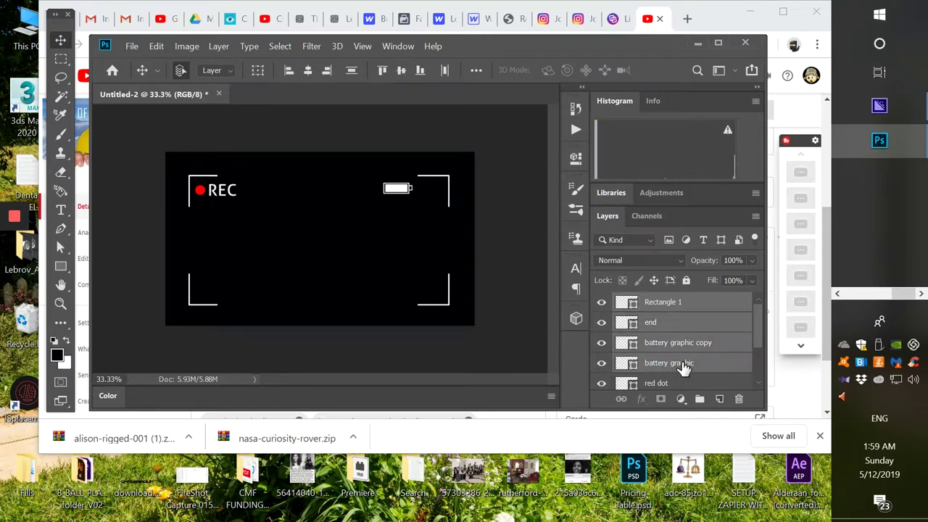
# Convert them into one smart object and nudge it right and down into the top-right bracket
pyautogui.rightClick(686, 333)
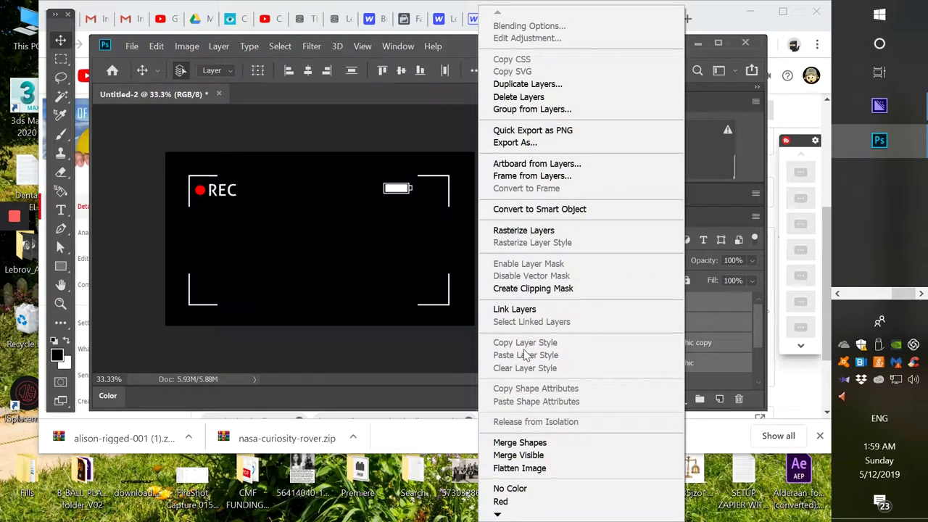
pyautogui.click(532, 209)
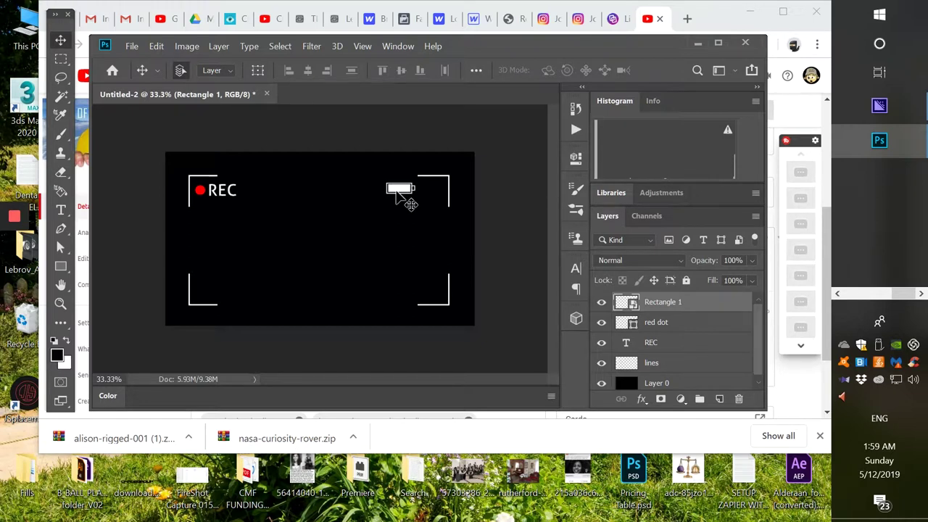
pyautogui.hotkey('shift', 'Right')
pyautogui.hotkey('shift', 'Right')
pyautogui.hotkey('shift', 'Right')
pyautogui.hotkey('shift', 'Right')
pyautogui.hotkey('shift', 'Right')
pyautogui.hotkey('shift', 'Right')
pyautogui.hotkey('shift', 'Right')
pyautogui.hotkey('shift', 'Right')
pyautogui.hotkey('shift', 'Right')
pyautogui.hotkey('shift', 'Down')
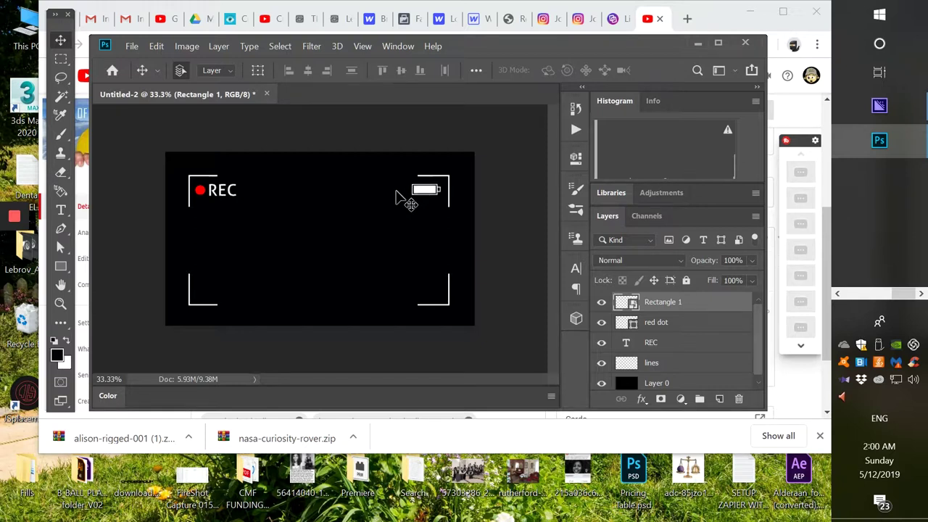
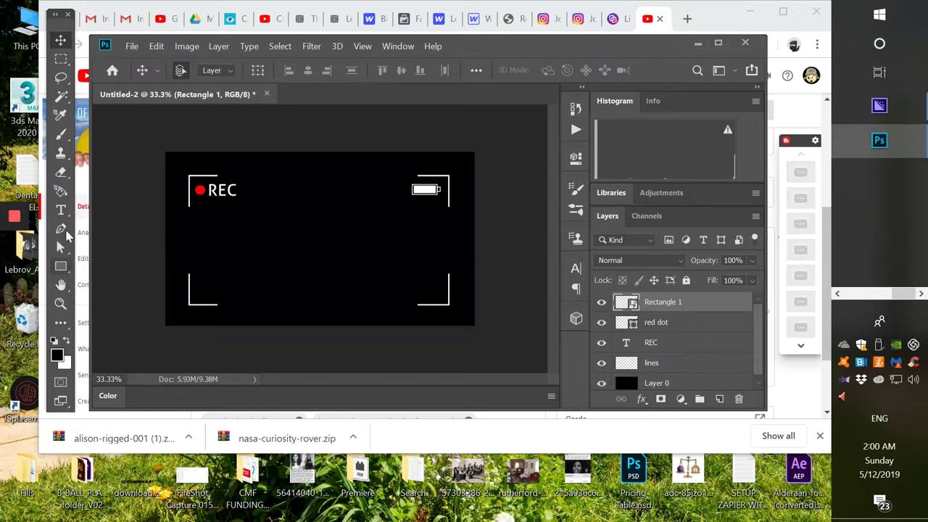
# Open the Rectangle 1 smart object and hide every layer except battery graphic copy
pyautogui.click(61, 265)
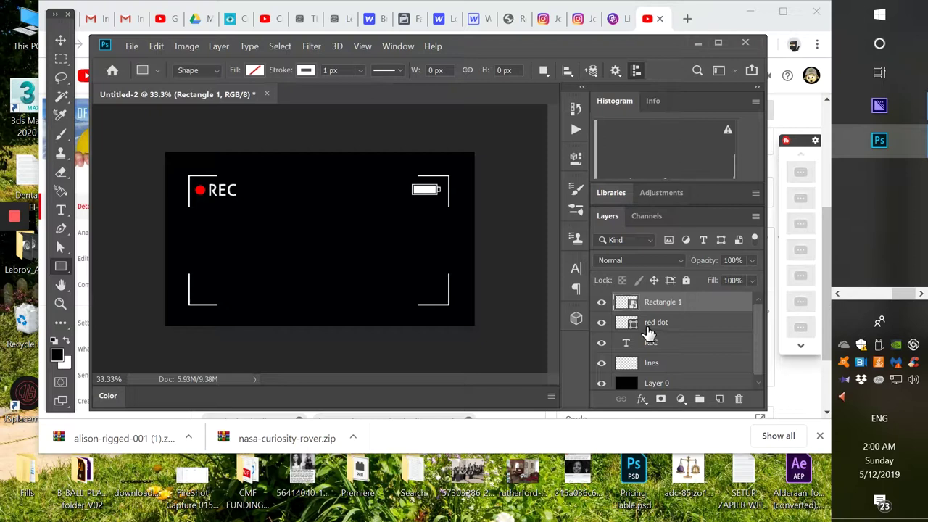
pyautogui.doubleClick(629, 303)
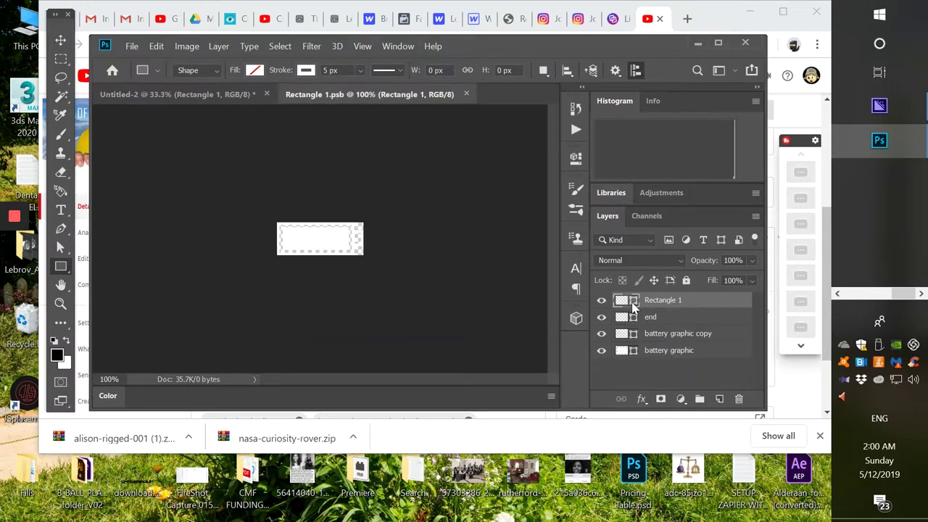
pyautogui.click(651, 339)
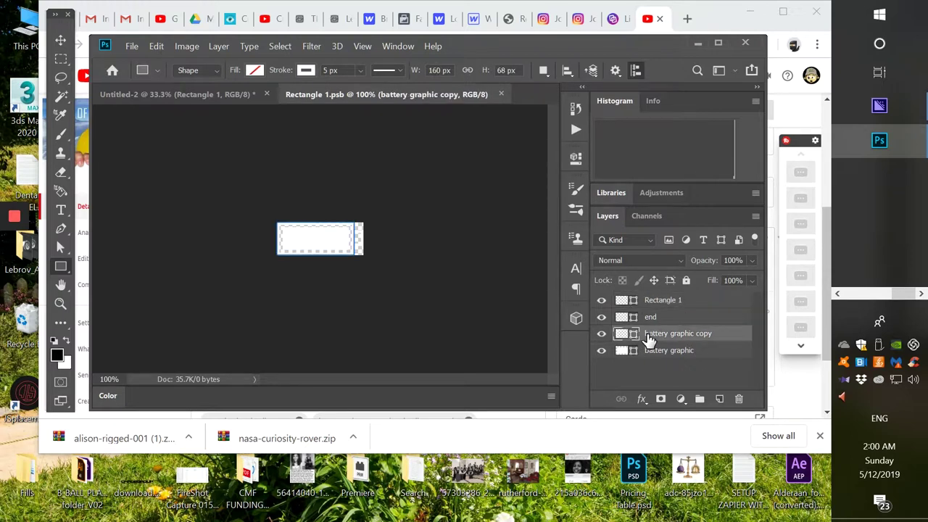
pyautogui.click(602, 334)
pyautogui.click(602, 334)
pyautogui.click(600, 351)
pyautogui.click(601, 301)
pyautogui.click(61, 58)
# Marquee the battery outline, Copy Merged it, re-show the layers and return to Untitled-2
pyautogui.moveTo(232, 203); pyautogui.dragTo(422, 296)
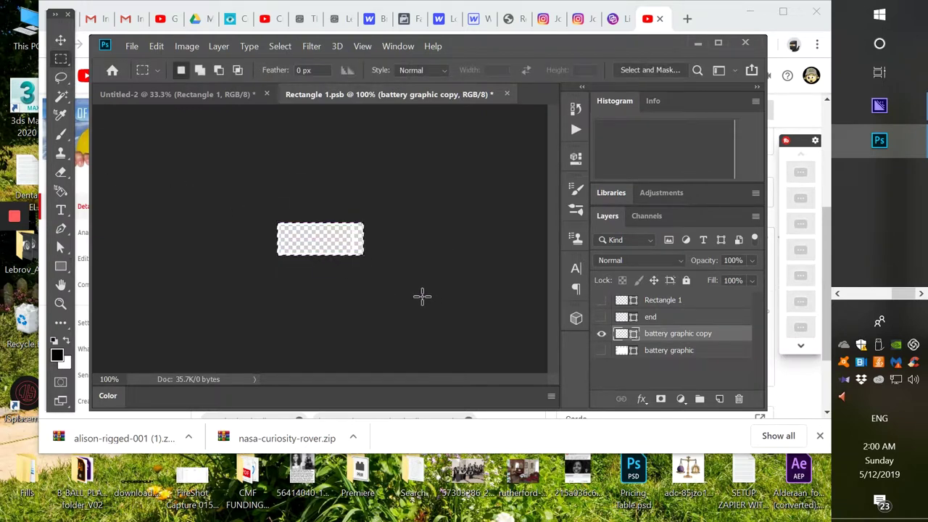
pyautogui.click(156, 48)
pyautogui.click(202, 122)
pyautogui.click(602, 300)
pyautogui.click(601, 316)
pyautogui.click(602, 350)
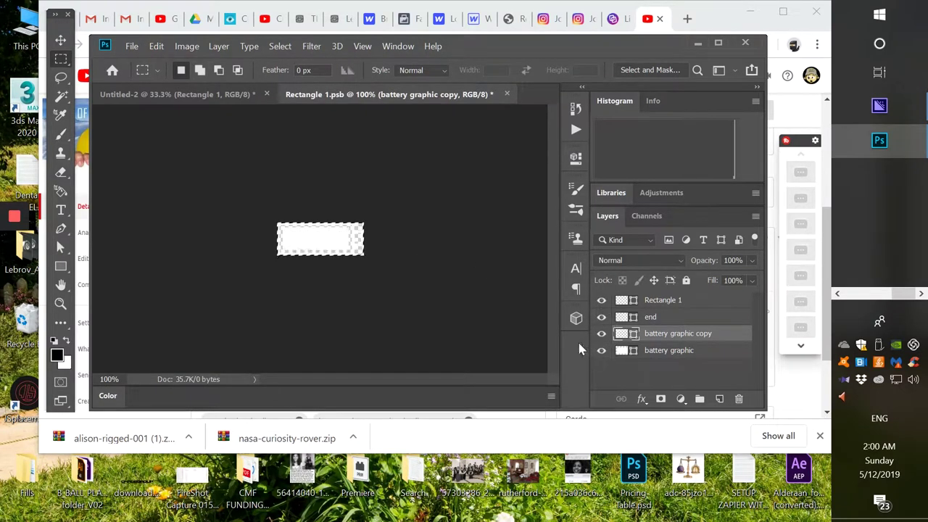
pyautogui.click(185, 95)
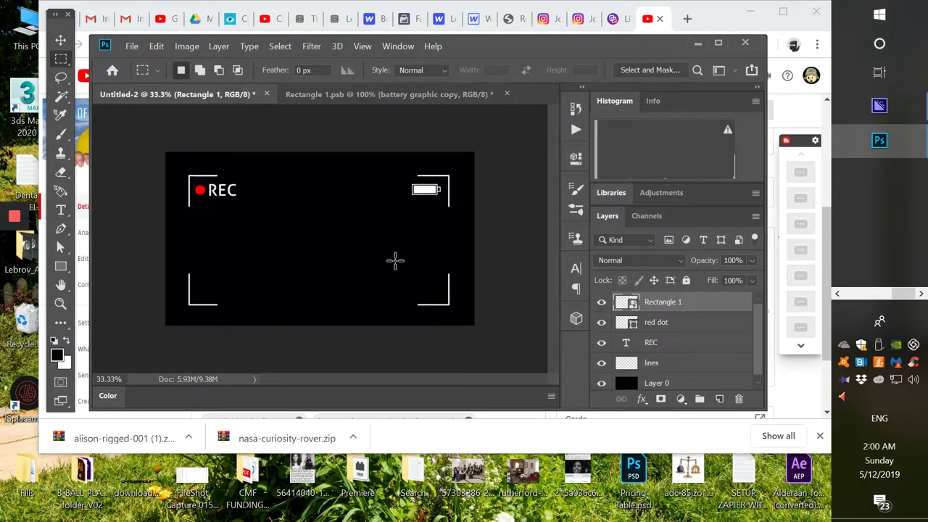
# Paste the copied battery outline onto a new empty layer
pyautogui.click(719, 398)
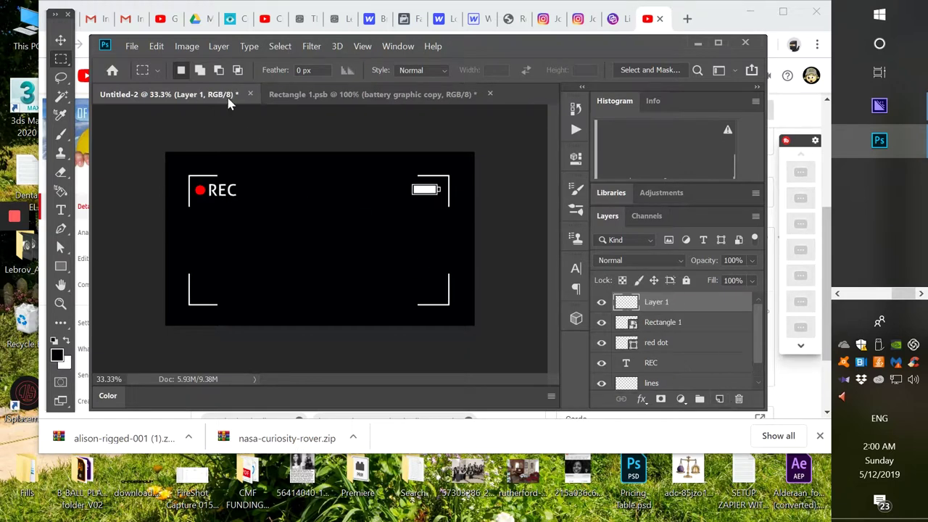
pyautogui.click(157, 47)
pyautogui.click(188, 139)
# Nudge the pasted rectangle with Shift+arrow keys into the viewfinder's bottom-right corner
pyautogui.click(61, 41)
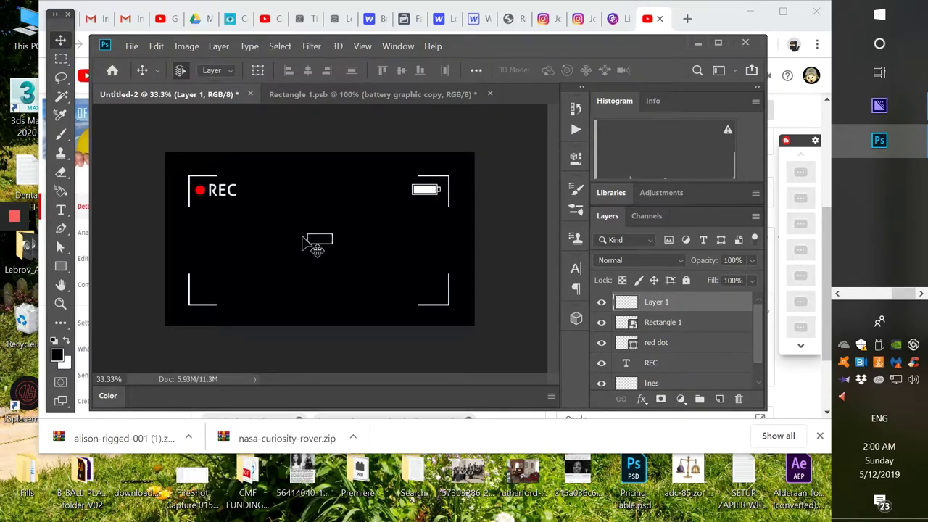
pyautogui.hotkey('shift', 'Right')
pyautogui.hotkey('shift', 'Right')
pyautogui.hotkey('shift', 'Right')
pyautogui.hotkey('shift', 'Right')
pyautogui.hotkey('shift', 'Right')
pyautogui.hotkey('shift', 'Right')
pyautogui.hotkey('shift', 'Right')
pyautogui.hotkey('shift', 'Right')
pyautogui.hotkey('shift', 'Right')
pyautogui.hotkey('shift', 'Right')
pyautogui.hotkey('shift', 'Right')
pyautogui.hotkey('shift', 'Right')
pyautogui.hotkey('shift', 'Right')
pyautogui.hotkey('shift', 'Right')
pyautogui.hotkey('shift', 'Right')
pyautogui.hotkey('shift', 'Right')
pyautogui.hotkey('shift', 'Right')
pyautogui.hotkey('shift', 'Right')
pyautogui.hotkey('shift', 'Right')
pyautogui.hotkey('shift', 'Right')
pyautogui.hotkey('shift', 'Right')
pyautogui.hotkey('shift', 'Right')
pyautogui.hotkey('shift', 'Right')
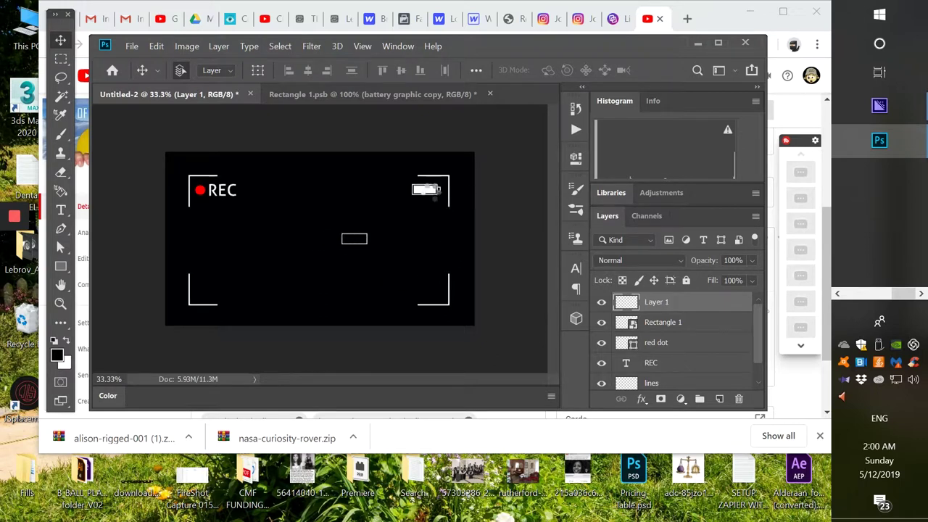
pyautogui.hotkey('shift', 'Right')
pyautogui.hotkey('shift', 'Right')
pyautogui.hotkey('shift', 'Right')
pyautogui.hotkey('shift', 'Right')
pyautogui.hotkey('shift', 'Right')
pyautogui.hotkey('shift', 'Right')
pyautogui.hotkey('shift', 'Right')
pyautogui.hotkey('shift', 'Right')
pyautogui.hotkey('shift', 'Right')
pyautogui.hotkey('shift', 'Right')
pyautogui.hotkey('shift', 'Right')
pyautogui.hotkey('shift', 'Right')
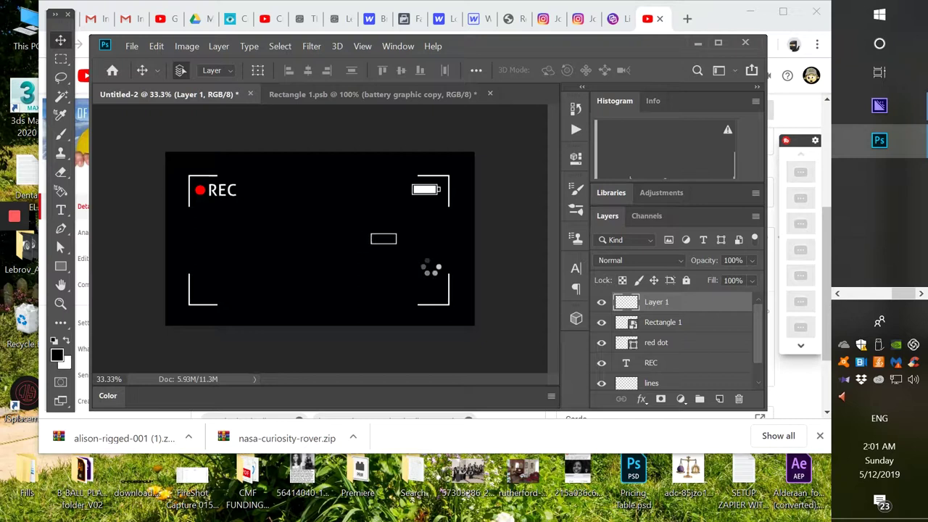
pyautogui.hotkey('shift', 'Right')
pyautogui.hotkey('shift', 'Right')
pyautogui.hotkey('shift', 'Right')
pyautogui.hotkey('shift', 'Right')
pyautogui.hotkey('shift', 'Right')
pyautogui.hotkey('shift', 'Right')
pyautogui.hotkey('shift', 'Right')
pyautogui.hotkey('shift', 'Right')
pyautogui.hotkey('shift', 'Right')
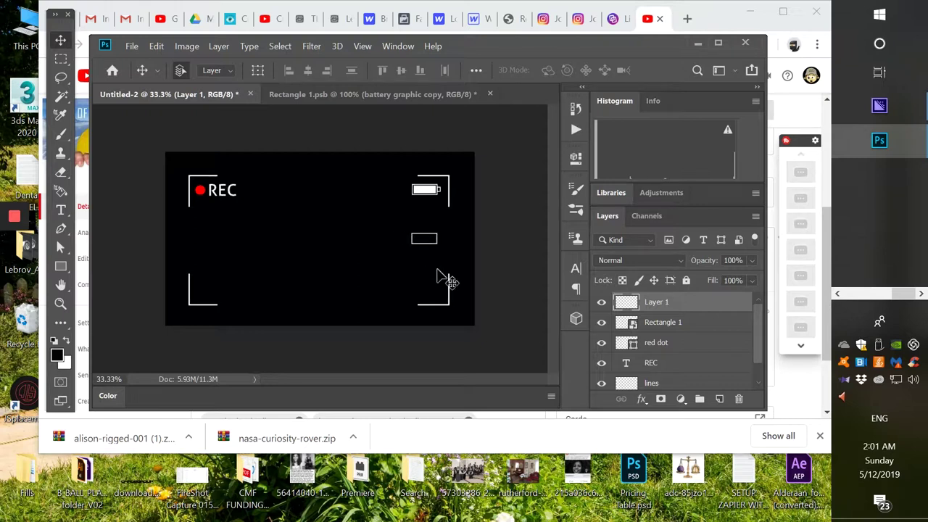
pyautogui.hotkey('shift', 'Up')
pyautogui.hotkey('shift', 'Up')
pyautogui.hotkey('shift', 'Up')
pyautogui.hotkey('shift', 'Up')
pyautogui.hotkey('shift', 'Up')
pyautogui.hotkey('shift', 'Up')
pyautogui.hotkey('shift', 'Up')
pyautogui.hotkey('shift', 'Up')
pyautogui.hotkey('shift', 'Up')
pyautogui.hotkey('shift', 'Up')
pyautogui.hotkey('shift', 'Up')
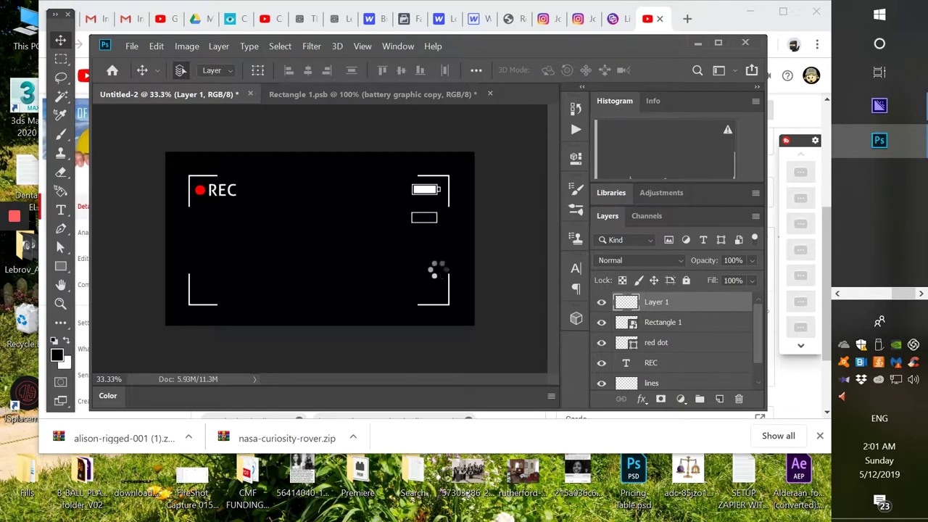
pyautogui.hotkey('shift', 'Up')
pyautogui.hotkey('shift', 'Up')
pyautogui.hotkey('shift', 'Up')
pyautogui.hotkey('shift', 'Up')
pyautogui.hotkey('shift', 'Up')
pyautogui.hotkey('shift', 'Up')
pyautogui.hotkey('shift', 'Right')
pyautogui.hotkey('shift', 'Down')
pyautogui.hotkey('shift', 'Down')
pyautogui.hotkey('shift', 'Down')
pyautogui.hotkey('shift', 'Down')
pyautogui.hotkey('shift', 'Down')
pyautogui.hotkey('shift', 'Down')
pyautogui.hotkey('shift', 'Down')
pyautogui.hotkey('shift', 'Down')
pyautogui.hotkey('shift', 'Down')
pyautogui.hotkey('shift', 'Down')
pyautogui.hotkey('shift', 'Down')
pyautogui.hotkey('shift', 'Down')
pyautogui.hotkey('shift', 'Down')
pyautogui.hotkey('shift', 'Down')
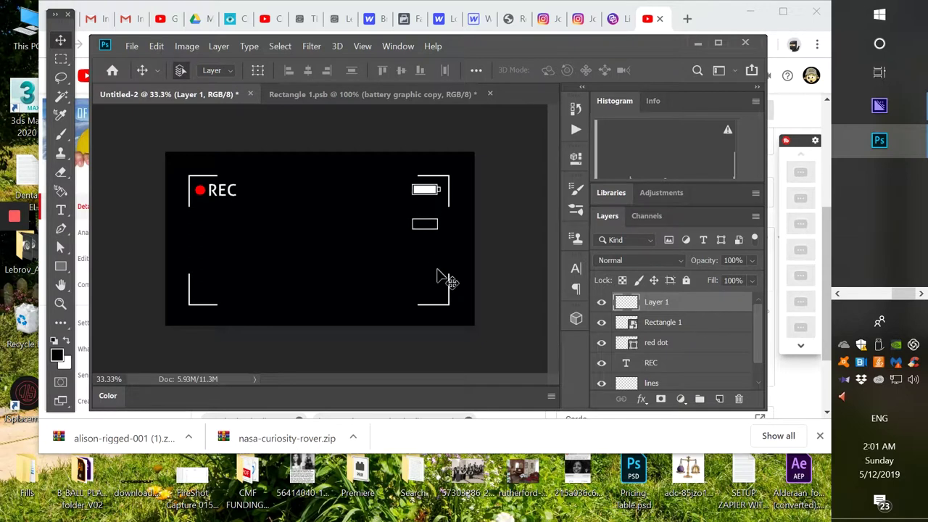
pyautogui.hotkey('shift', 'Down')
pyautogui.hotkey('shift', 'Down')
pyautogui.hotkey('shift', 'Down')
pyautogui.hotkey('shift', 'Down')
pyautogui.hotkey('shift', 'Down')
pyautogui.hotkey('shift', 'Down')
pyautogui.hotkey('shift', 'Down')
pyautogui.hotkey('shift', 'Down')
pyautogui.hotkey('shift', 'Down')
pyautogui.hotkey('shift', 'Down')
pyautogui.hotkey('shift', 'Down')
pyautogui.hotkey('shift', 'Down')
pyautogui.hotkey('shift', 'Down')
pyautogui.hotkey('shift', 'Down')
pyautogui.hotkey('shift', 'Down')
pyautogui.hotkey('shift', 'Down')
pyautogui.hotkey('shift', 'Down')
pyautogui.hotkey('shift', 'Down')
pyautogui.hotkey('shift', 'Down')
pyautogui.hotkey('shift', 'Down')
pyautogui.hotkey('shift', 'Down')
pyautogui.hotkey('shift', 'Down')
pyautogui.hotkey('shift', 'Down')
pyautogui.hotkey('shift', 'Down')
pyautogui.hotkey('shift', 'Down')
pyautogui.hotkey('shift', 'Down')
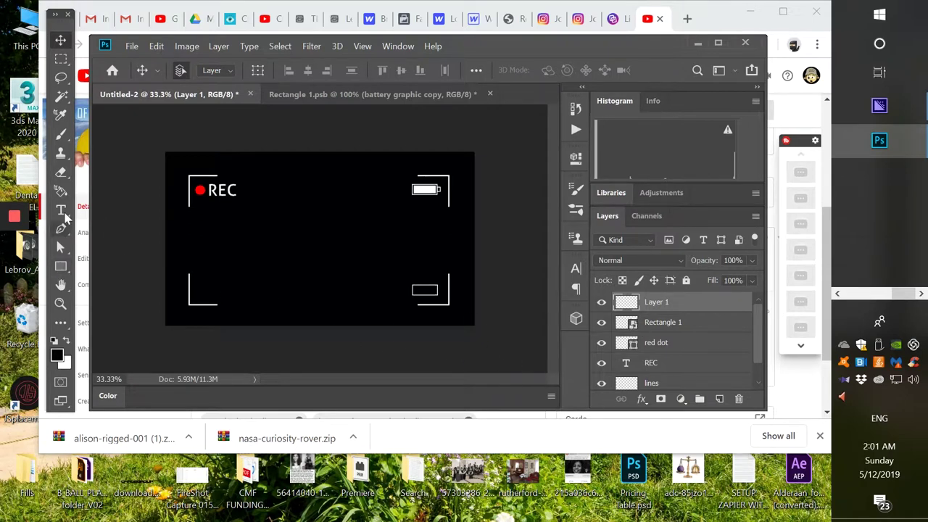
pyautogui.click(61, 266)
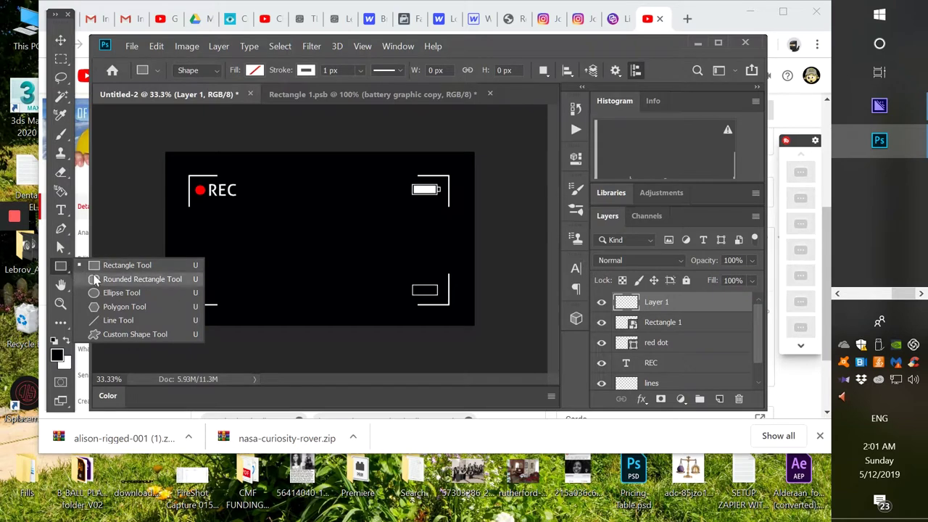
# Select the Ellipse Tool and rename Layer 1 to tape
pyautogui.click(97, 280)
pyautogui.click(60, 267)
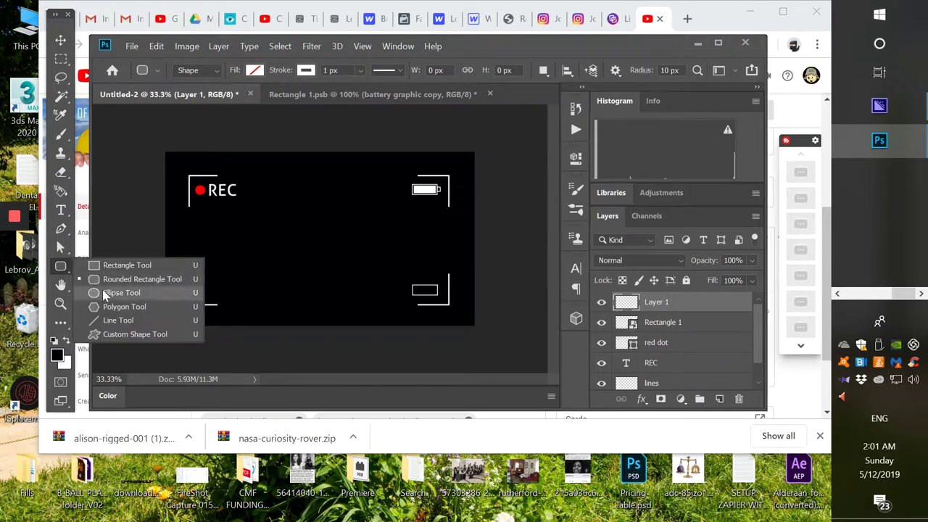
pyautogui.click(104, 292)
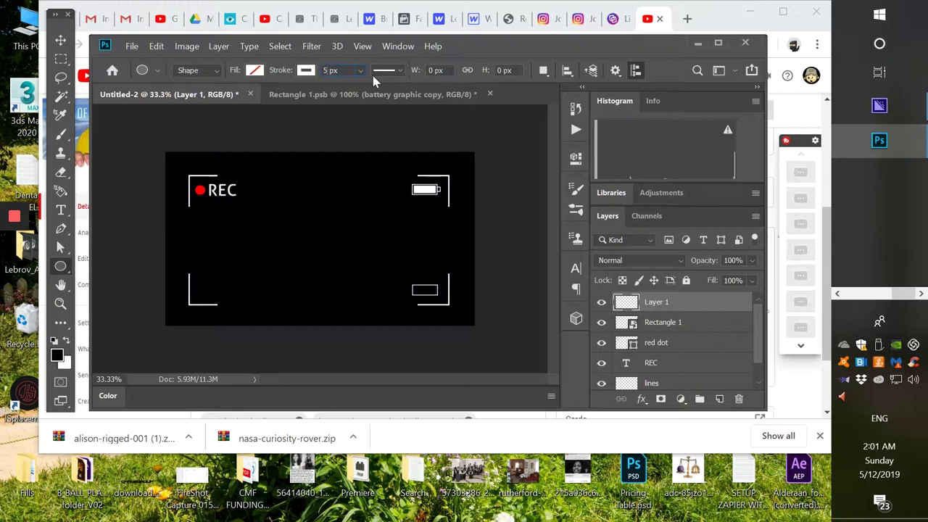
pyautogui.doubleClick(656, 303)
pyautogui.write('tape')
pyautogui.press('Return')
# Add a layer named circle and draw a 25 × 25 px ellipse on it
pyautogui.click(720, 399)
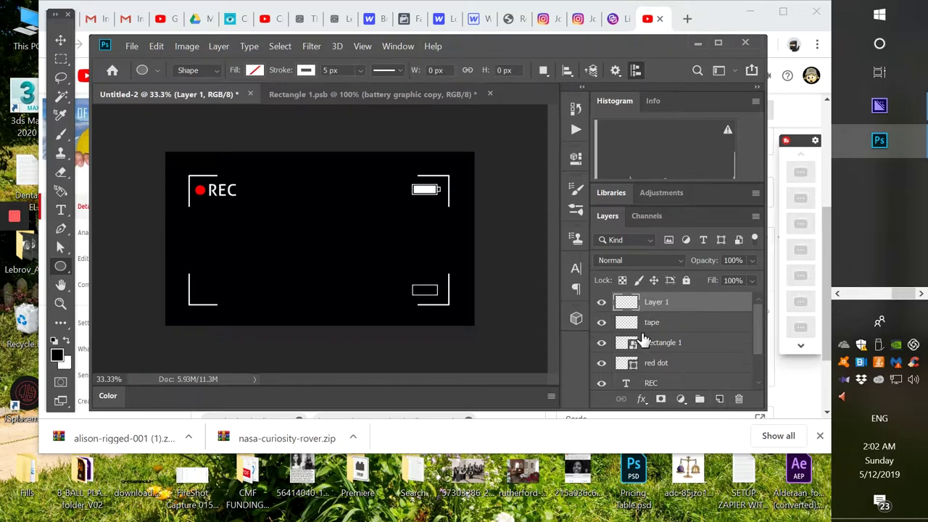
pyautogui.doubleClick(652, 304)
pyautogui.write('cr')
pyautogui.press('Return')
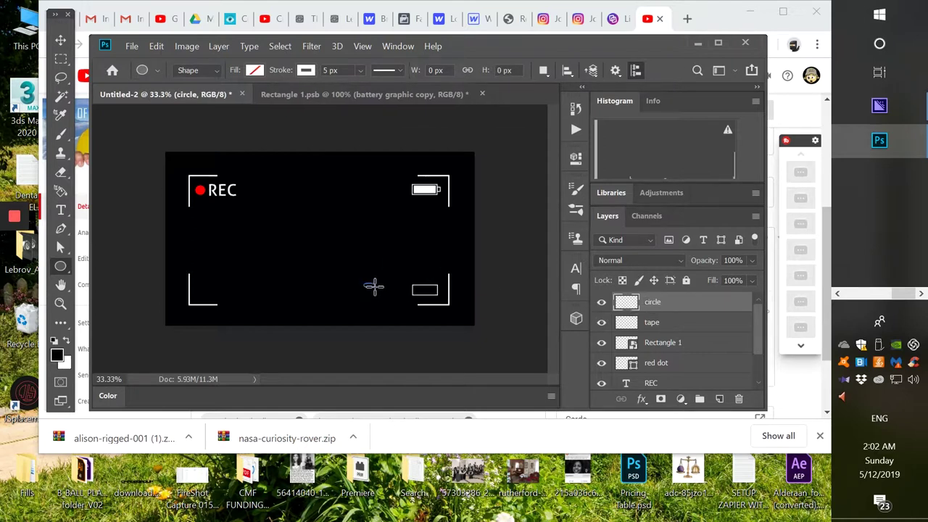
pyautogui.moveTo(374, 286); pyautogui.dragTo(362, 282)
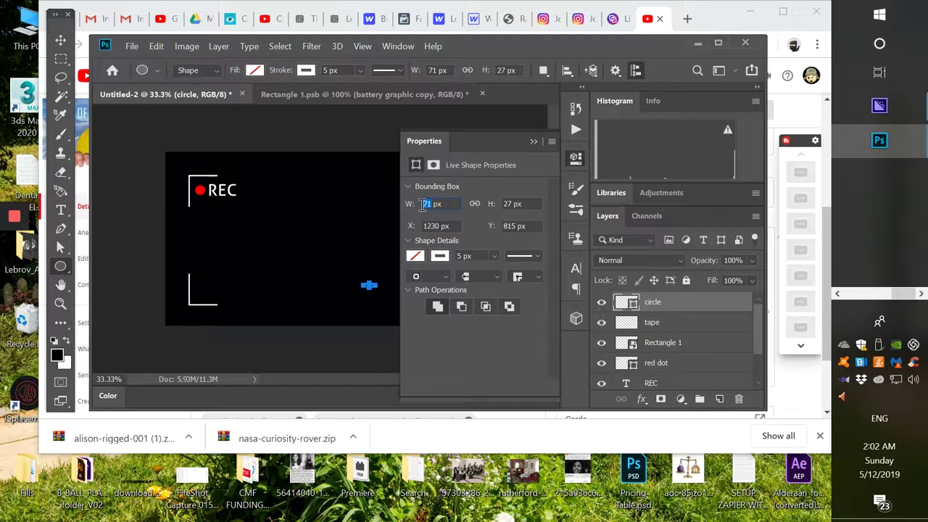
pyautogui.click(513, 205)
pyautogui.press('Return')
pyautogui.click(534, 142)
pyautogui.click(61, 59)
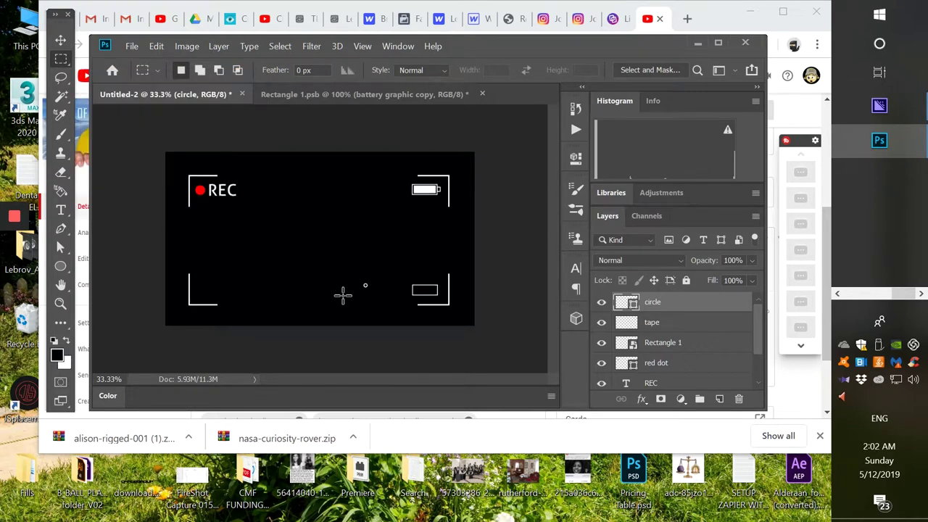
# Zoom to 100%, then enlarge the circle and move it into the tape rectangle
pyautogui.click(61, 40)
pyautogui.click(61, 58)
pyautogui.hotkey('ctrl', '+')
pyautogui.hotkey('ctrl', '+')
pyautogui.hotkey('ctrl', '+')
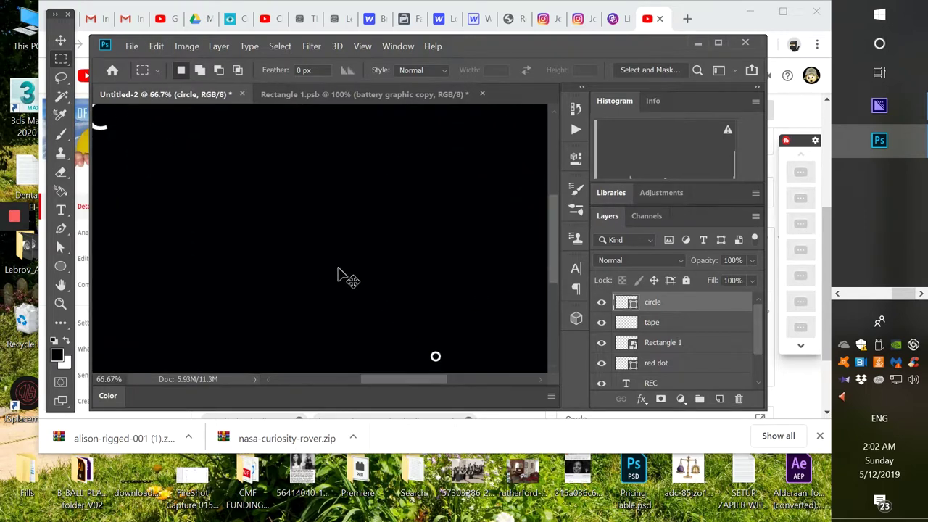
pyautogui.moveTo(412, 317); pyautogui.dragTo(327, 301)
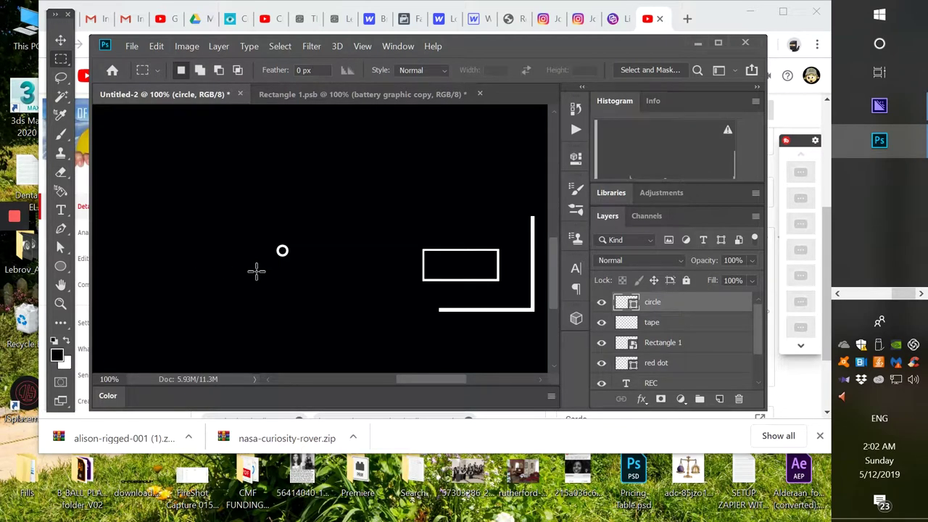
pyautogui.hotkey('ctrl', 't')
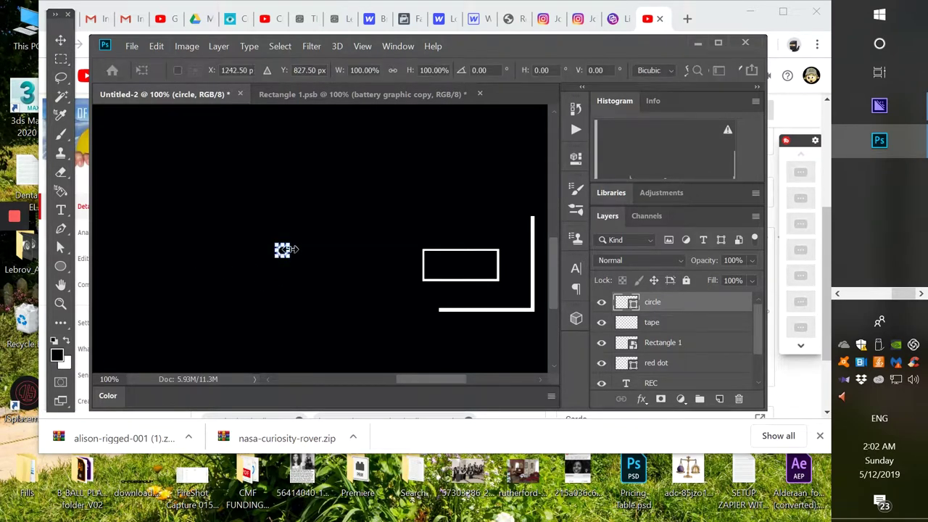
pyautogui.moveTo(290, 242); pyautogui.dragTo(299, 233)
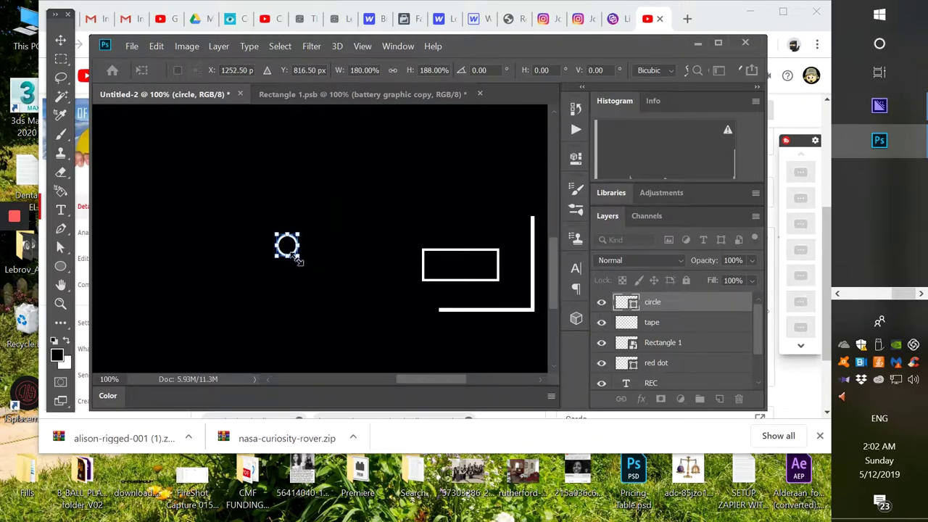
pyautogui.moveTo(289, 249); pyautogui.dragTo(441, 268)
pyautogui.press('Return')
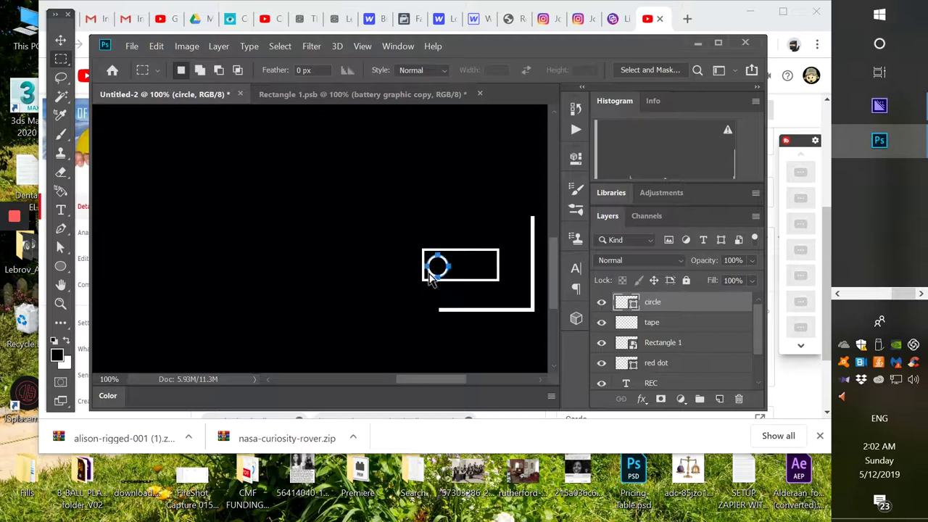
# Shrink the circle slightly and nudge it right and up into the rectangle's left end
pyautogui.hotkey('ctrl', 't')
pyautogui.moveTo(447, 255); pyautogui.dragTo(444, 259)
pyautogui.click(60, 40)
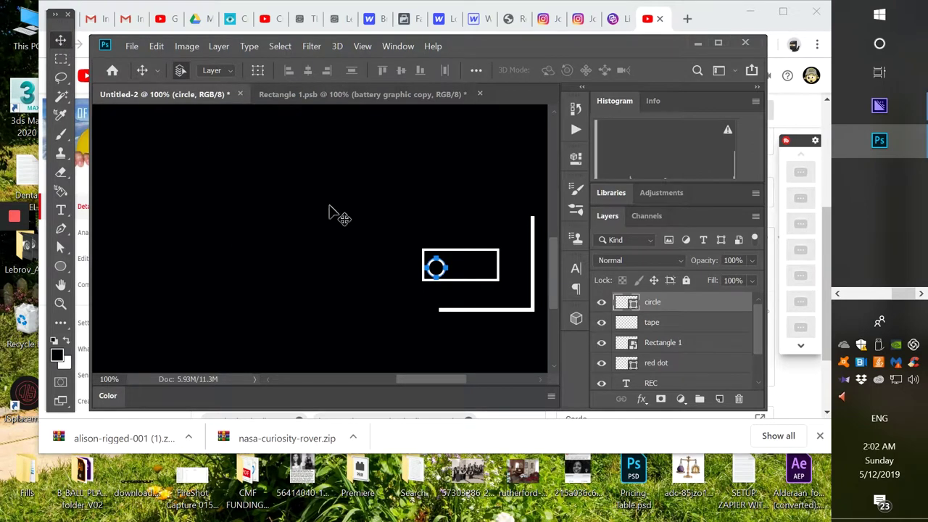
pyautogui.press('Right')
pyautogui.press('Right')
pyautogui.press('Right')
pyautogui.press('Up')
pyautogui.press('Up')
# Duplicate the circle layer as circle copy and move it to the rectangle's right end
pyautogui.rightClick(655, 305)
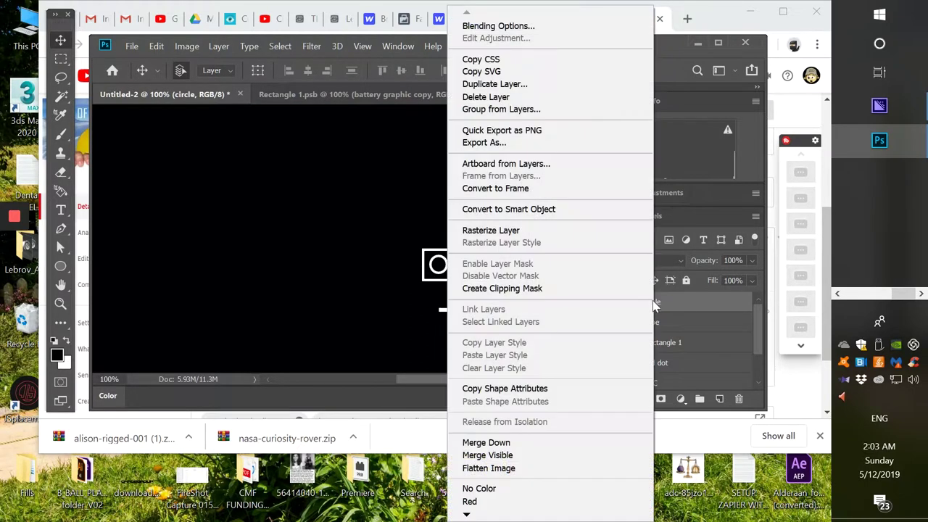
pyautogui.click(486, 84)
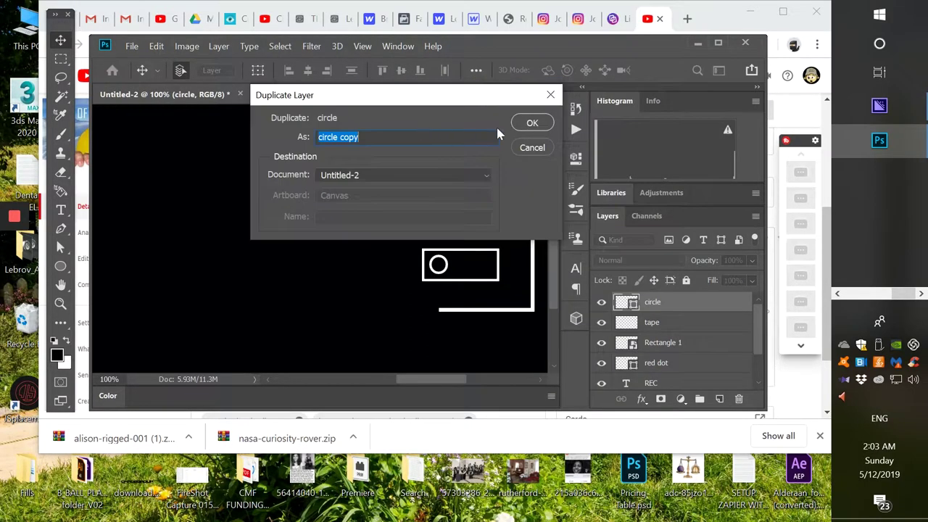
pyautogui.click(531, 123)
pyautogui.press('Right')
pyautogui.press('Right')
pyautogui.press('Right')
pyautogui.press('Right')
pyautogui.press('Right')
pyautogui.press('Right')
pyautogui.press('Right')
pyautogui.press('Right')
pyautogui.press('Right')
pyautogui.press('Right')
pyautogui.press('Right')
pyautogui.press('Right')
pyautogui.press('Right')
pyautogui.press('Right')
pyautogui.press('Right')
pyautogui.press('Right')
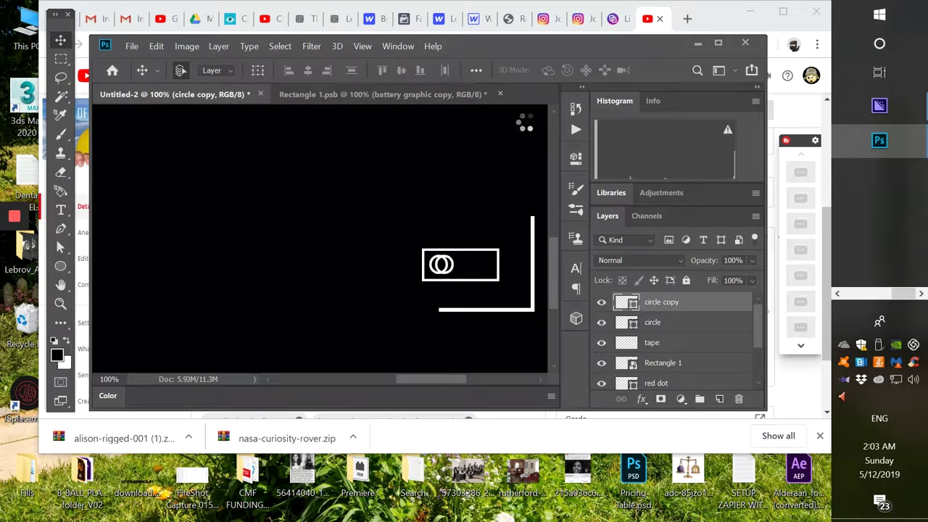
pyautogui.press('Right')
pyautogui.press('Right')
pyautogui.press('Right')
pyautogui.press('Right')
pyautogui.press('Right')
pyautogui.press('Right')
pyautogui.press('Right')
pyautogui.press('Right')
pyautogui.press('Right')
pyautogui.press('Right')
pyautogui.press('Right')
pyautogui.press('Right')
pyautogui.press('Right')
pyautogui.press('Right')
pyautogui.press('Right')
pyautogui.press('Right')
pyautogui.press('Right')
pyautogui.press('Right')
pyautogui.press('Right')
pyautogui.press('Right')
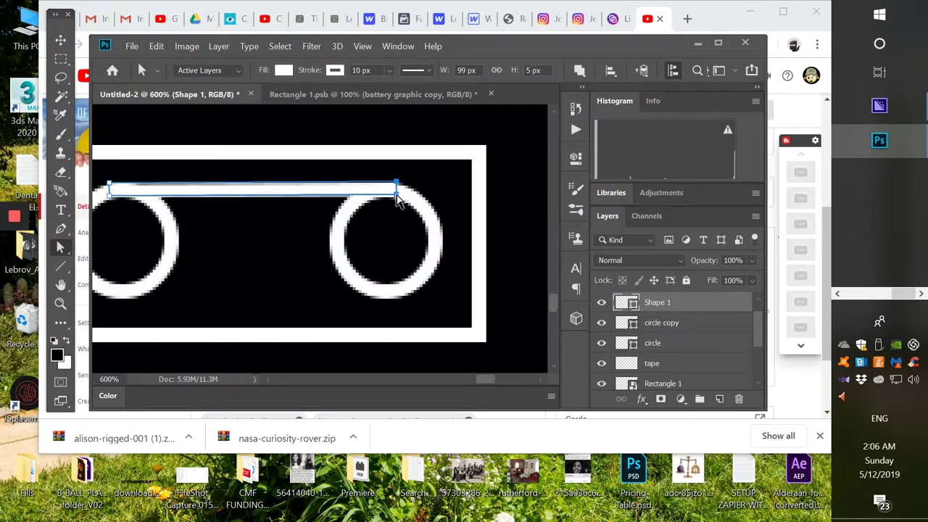
# Stretch the bar across the tape reels and zoom out to see the whole frame
pyautogui.moveTo(394, 190); pyautogui.dragTo(392, 196)
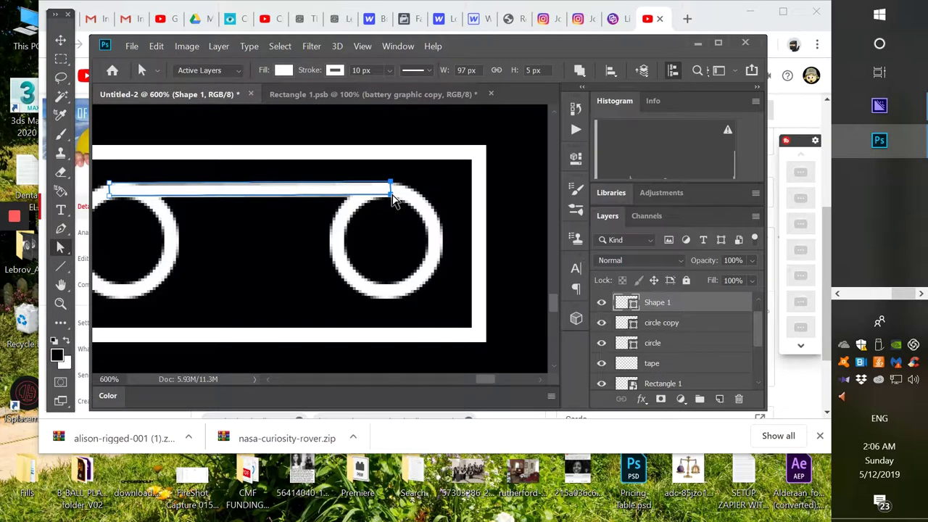
pyautogui.click(61, 58)
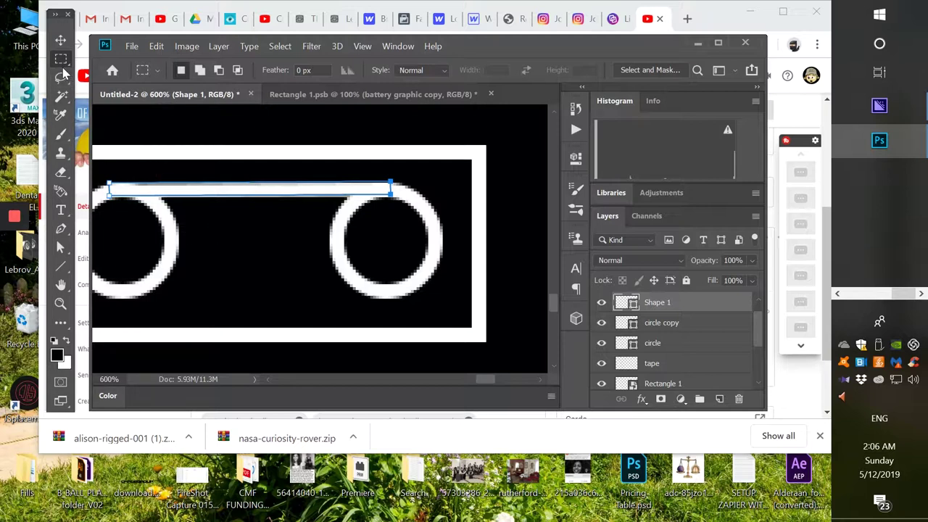
pyautogui.hotkey('ctrl', '-')
pyautogui.hotkey('ctrl', '-')
pyautogui.hotkey('ctrl', '-')
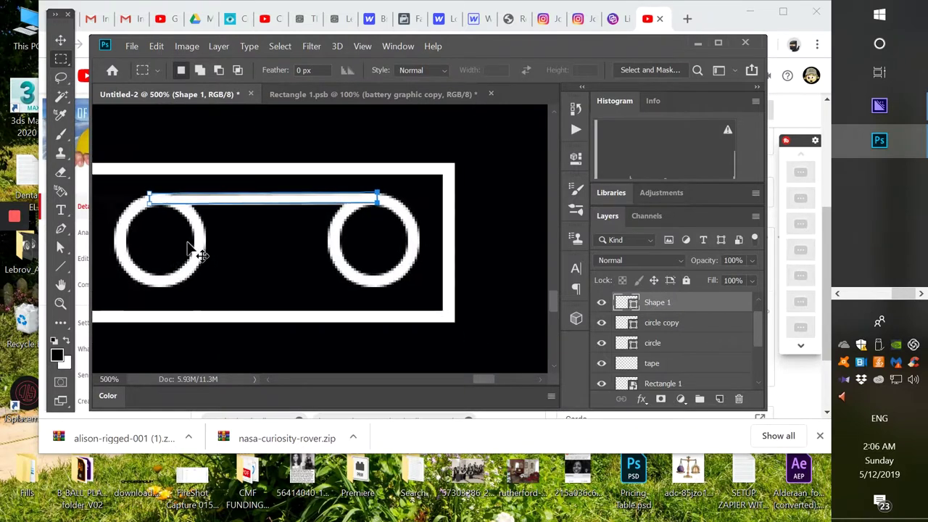
pyautogui.hotkey('ctrl', '-')
pyautogui.hotkey('ctrl', '-')
pyautogui.hotkey('ctrl', '-')
pyautogui.hotkey('ctrl', '-')
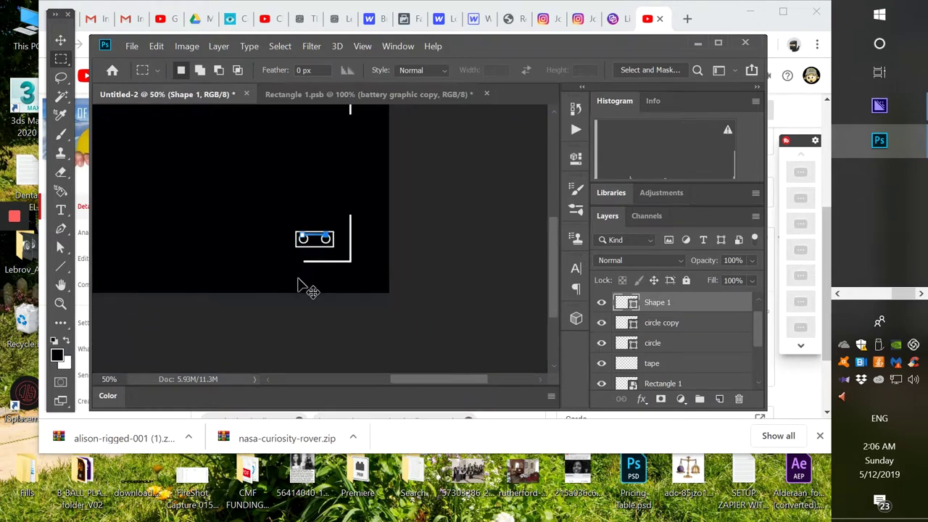
pyautogui.hotkey('ctrl', '-')
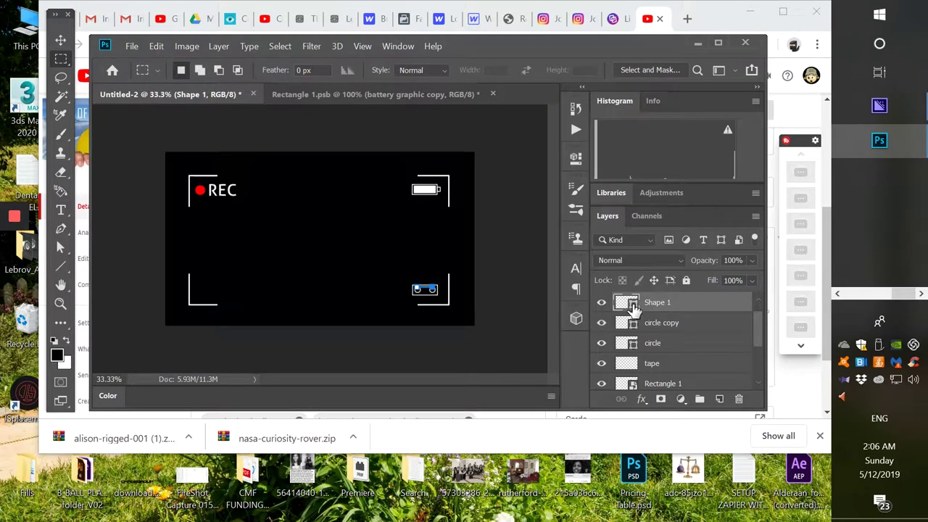
pyautogui.click(61, 77)
pyautogui.click(61, 59)
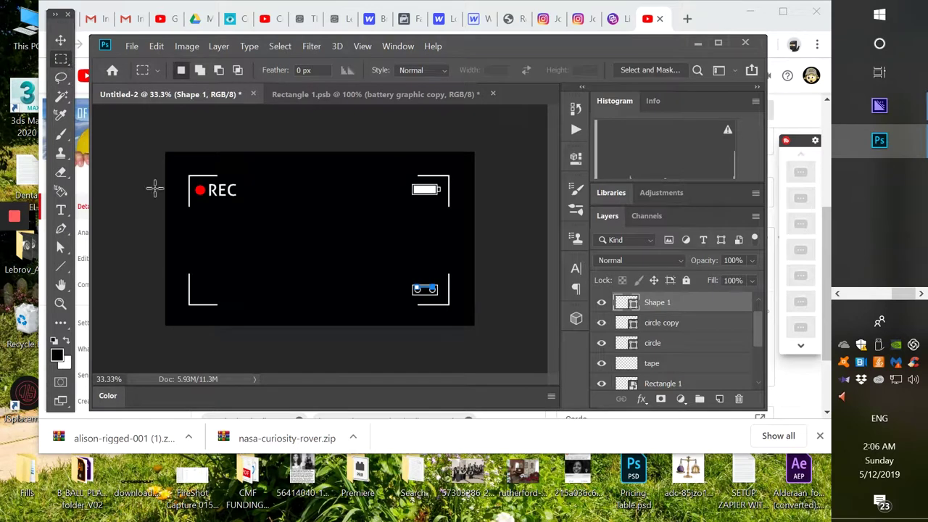
# Switch to the Rectangle shape tool, zoom around the tape icon, then minimize Photoshop
pyautogui.click(62, 267)
pyautogui.click(64, 263)
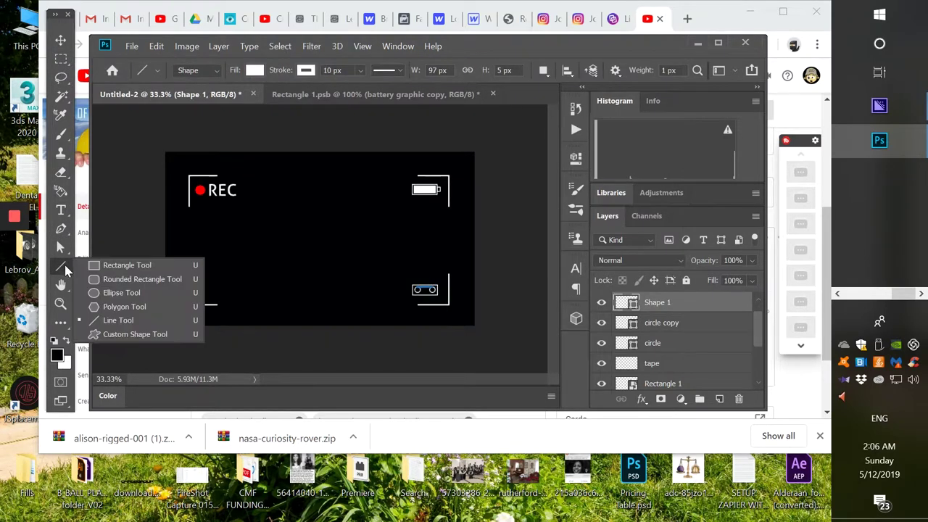
pyautogui.click(97, 264)
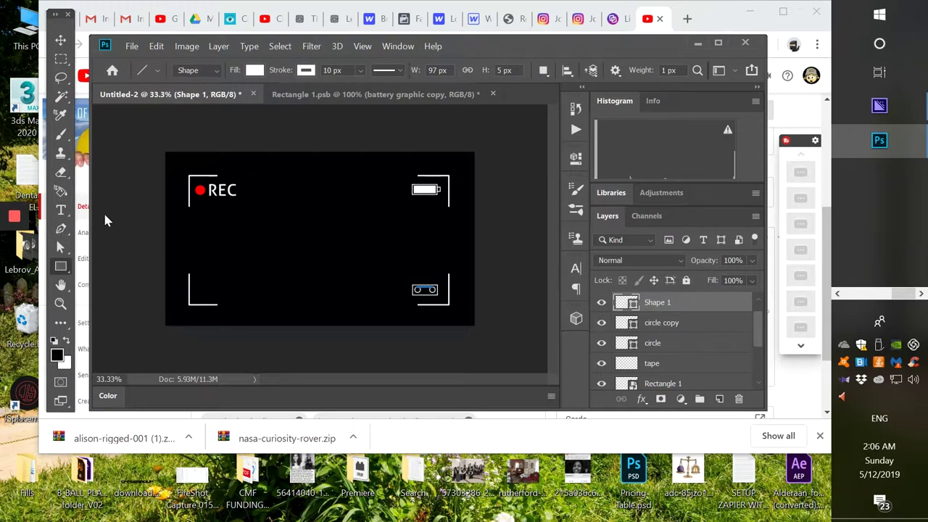
pyautogui.click(60, 61)
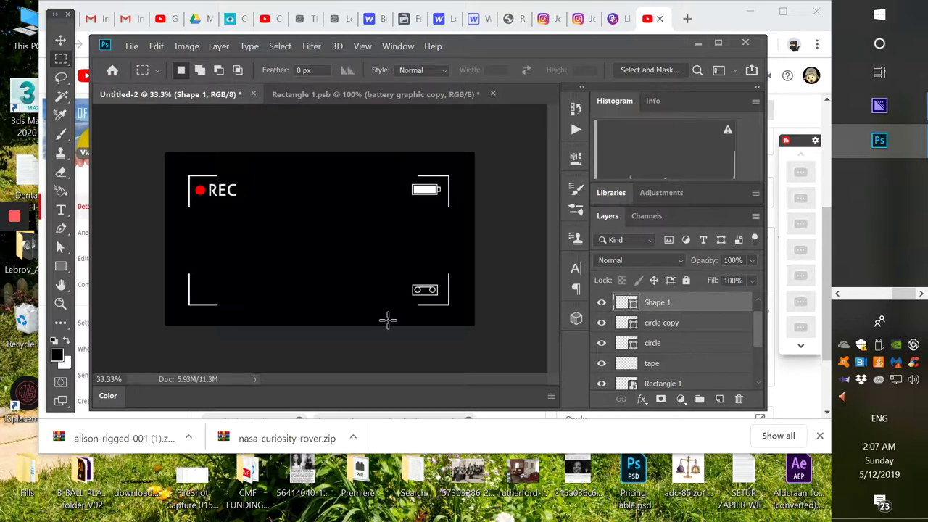
pyautogui.scroll(2, 391, 325)
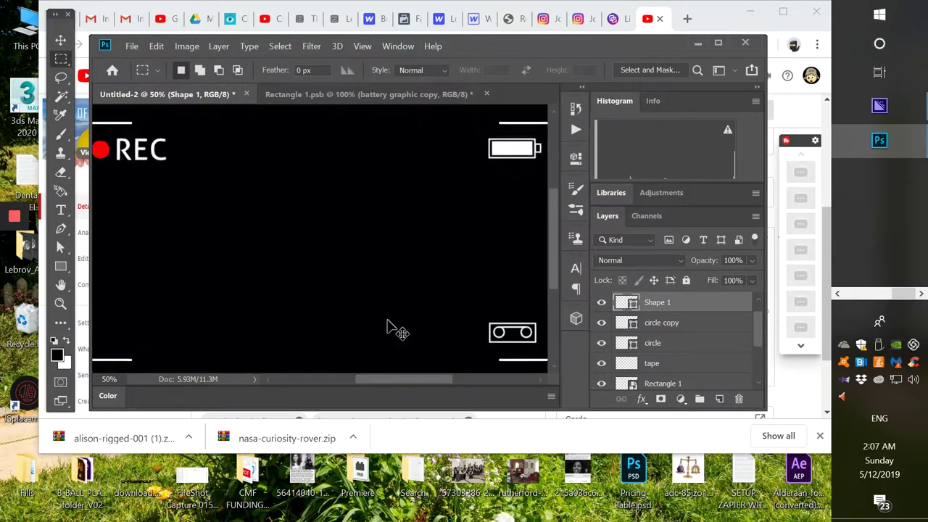
pyautogui.moveTo(387, 316); pyautogui.dragTo(347, 302)
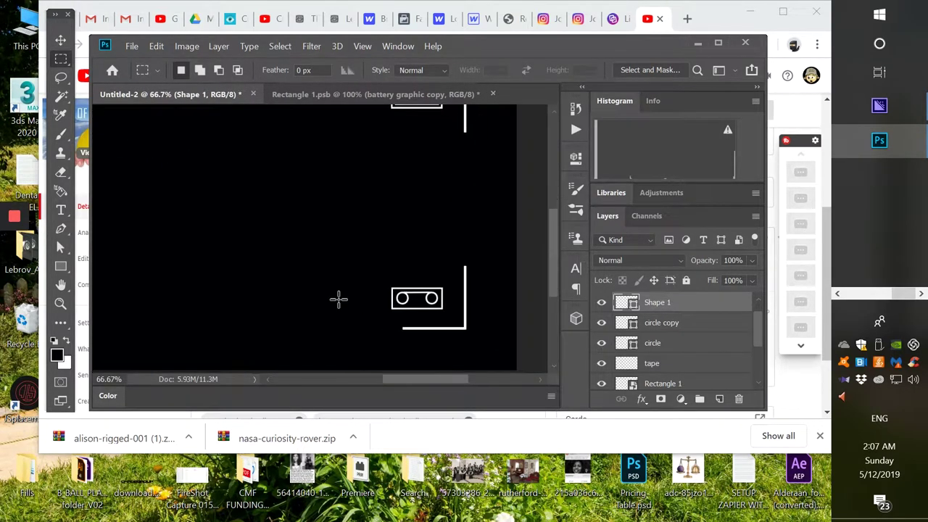
pyautogui.scroll(1, 339, 299)
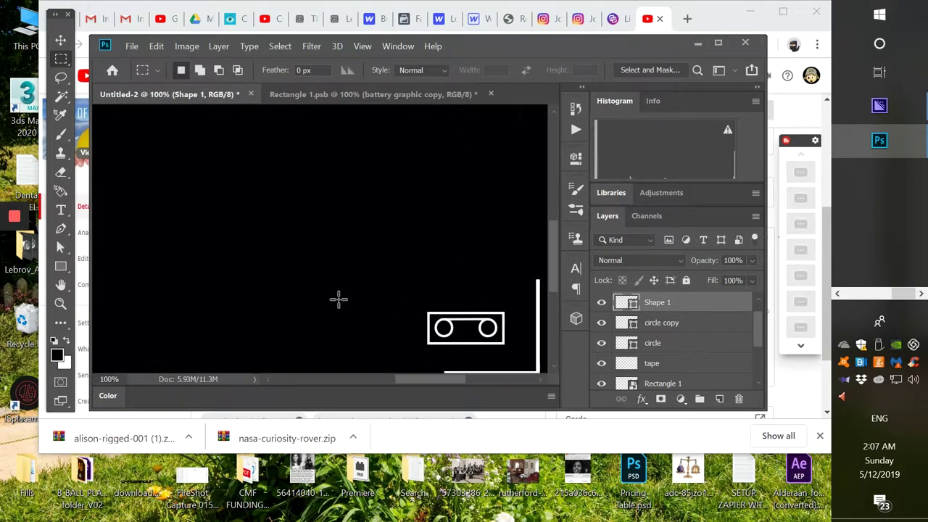
pyautogui.scroll(-3, 339, 298)
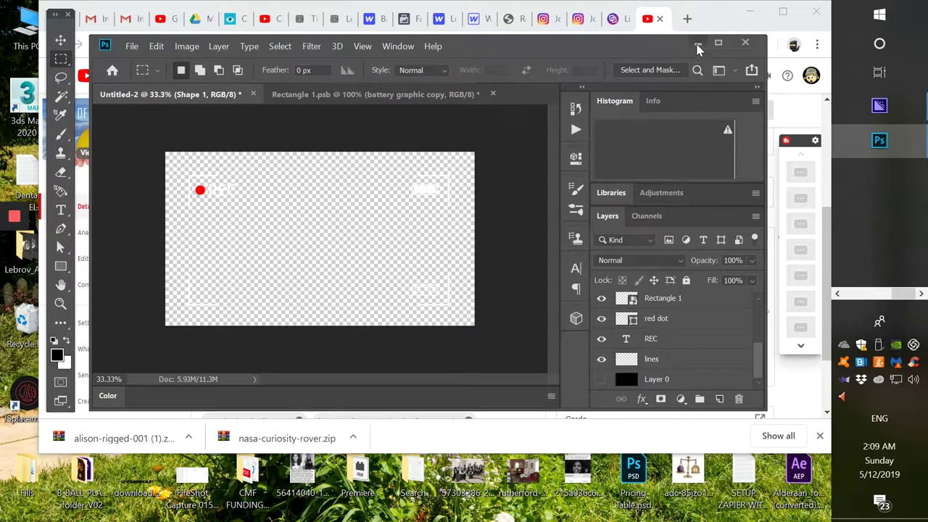
pyautogui.click(697, 45)
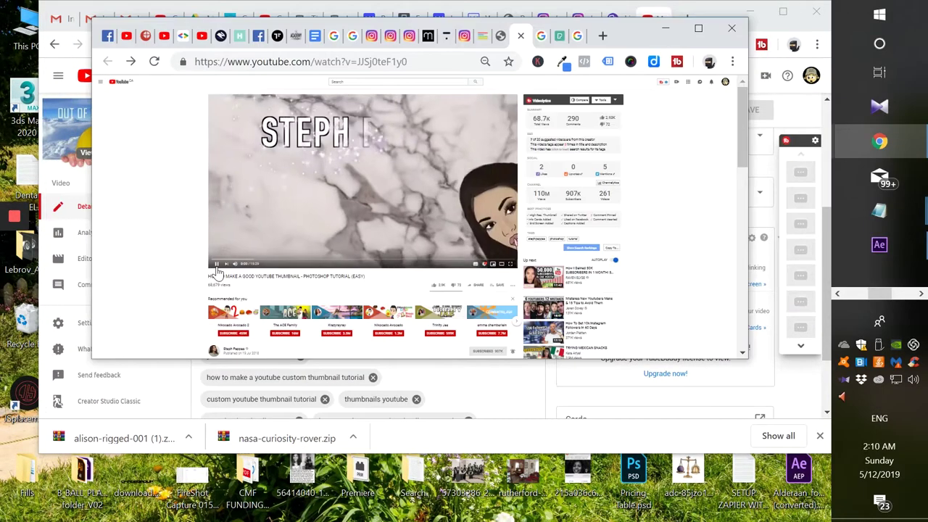
# Pause and resume the YouTube reference video, then minimize Chrome and switch to After Effects
pyautogui.click(216, 266)
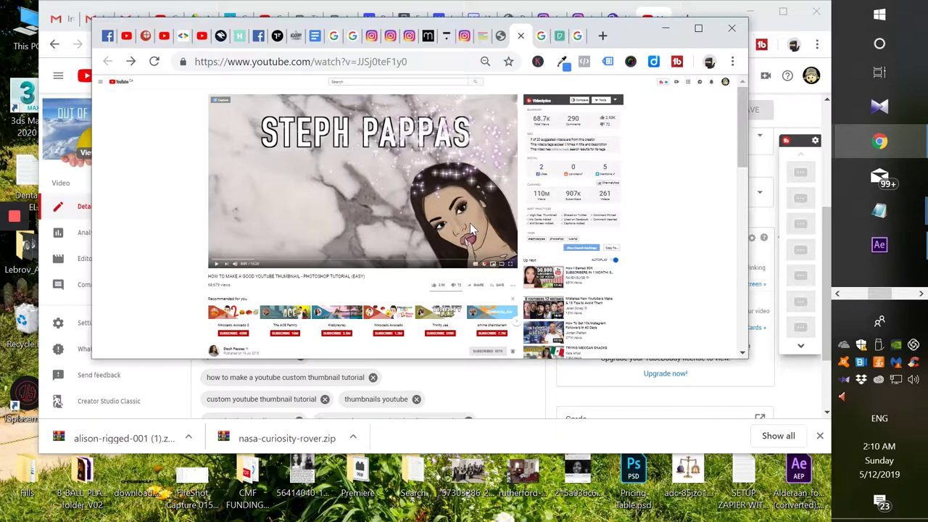
pyautogui.click(216, 265)
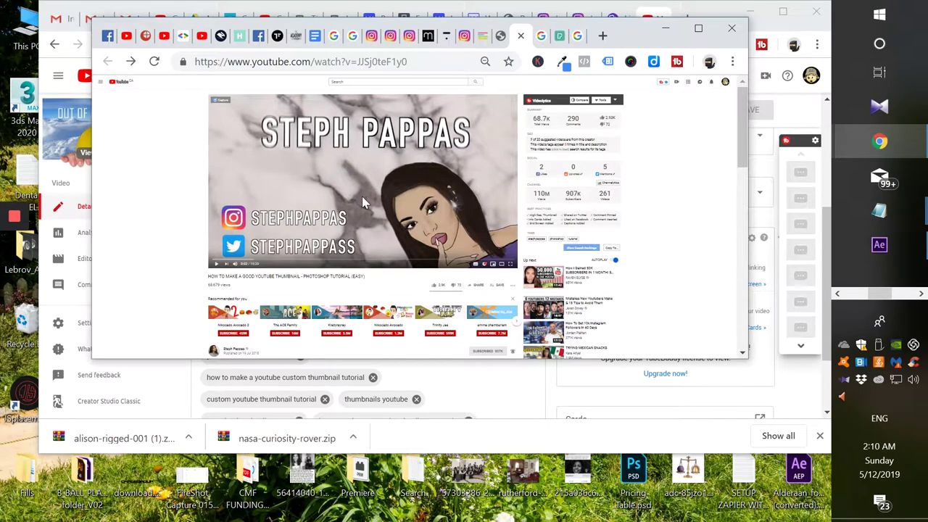
pyautogui.click(667, 30)
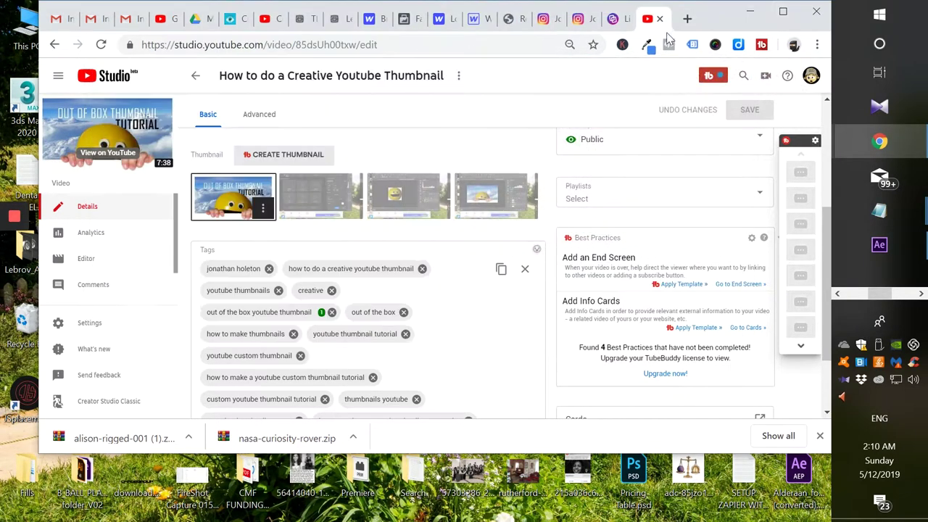
pyautogui.click(868, 252)
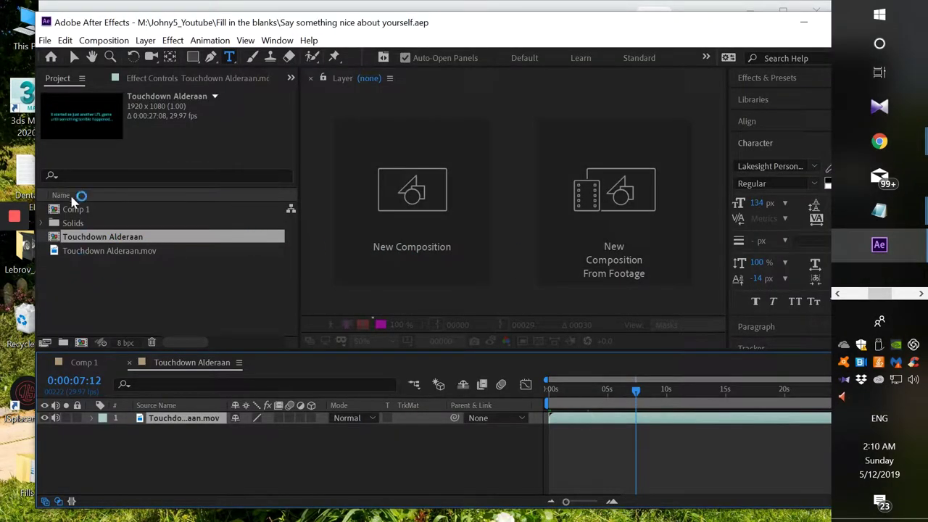
# Create Comp 2 at 1920×1080 with a 0;00;05;00 duration
pyautogui.click(46, 41)
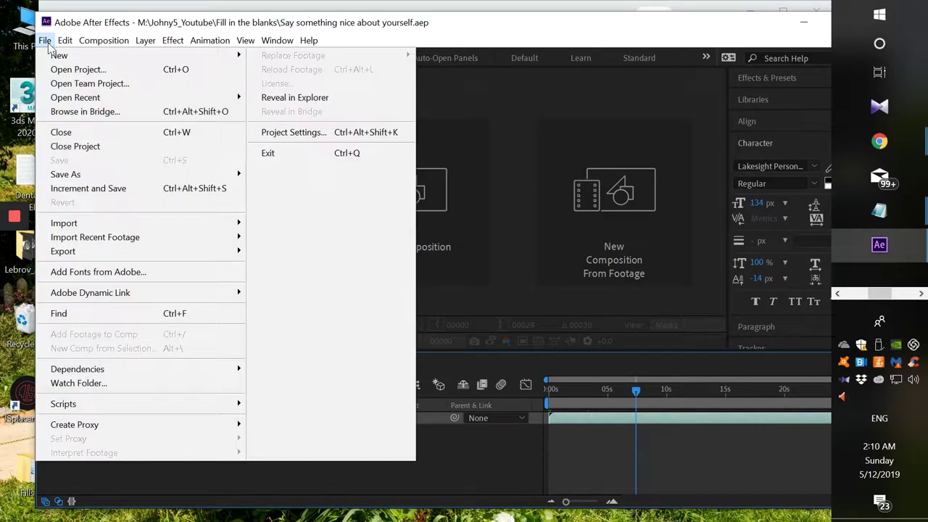
pyautogui.moveTo(90, 43)
pyautogui.click(101, 56)
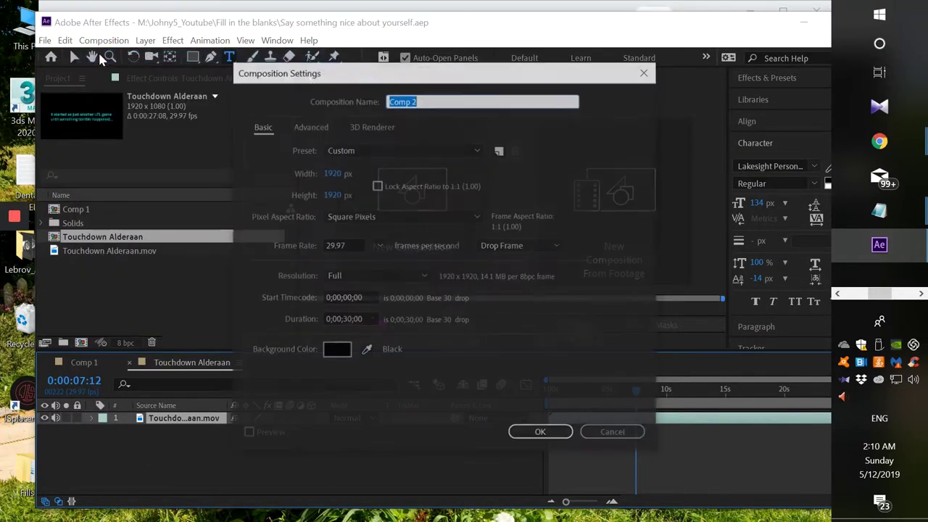
pyautogui.click(332, 193)
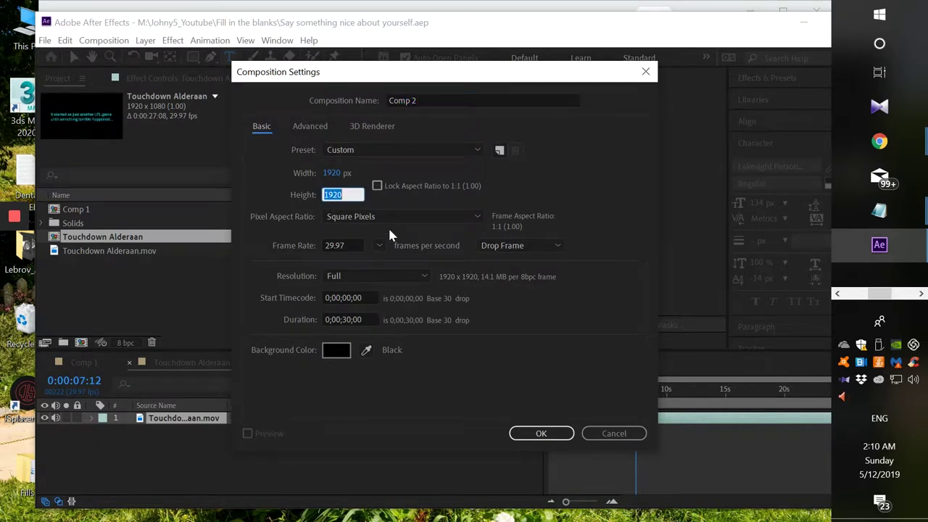
pyautogui.write('1080')
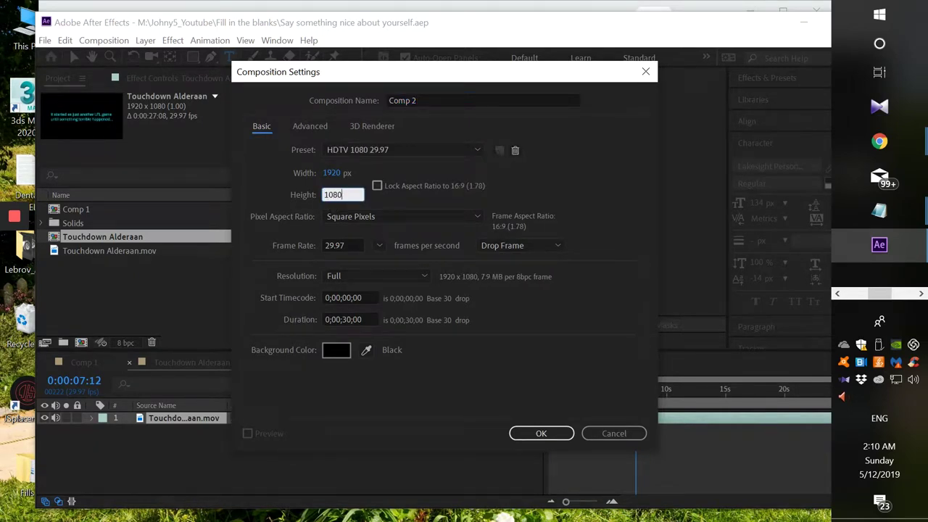
pyautogui.click(345, 321)
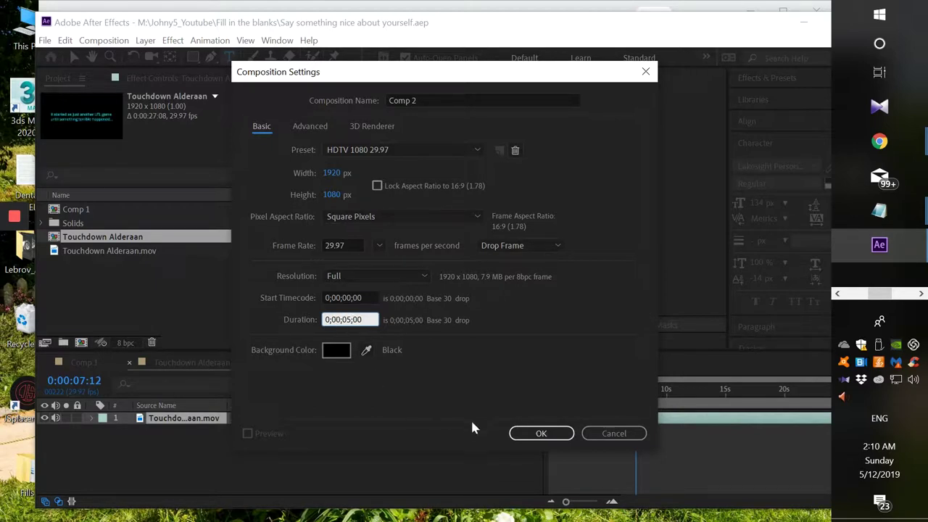
pyautogui.click(540, 432)
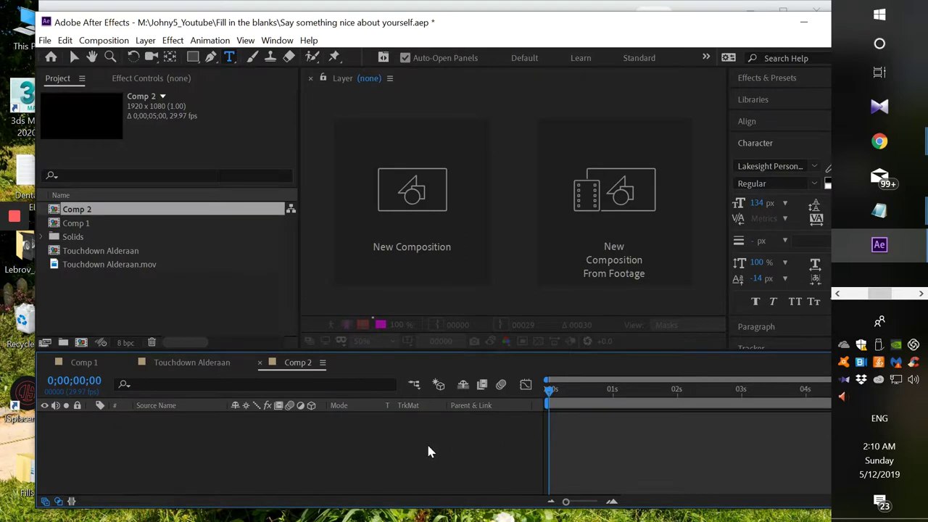
# Import the exported viewfinder PNG via Import > File and drop it into the Comp 2 timeline
pyautogui.rightClick(80, 309)
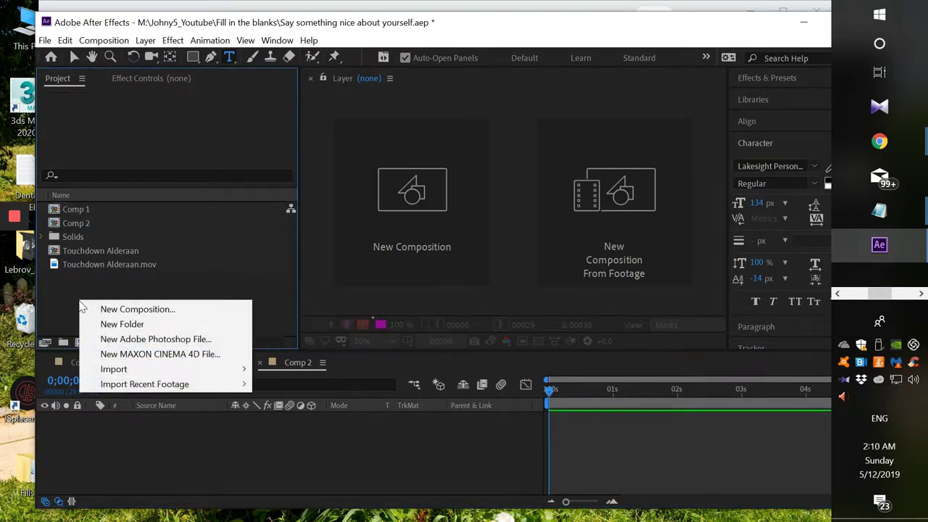
pyautogui.moveTo(109, 369)
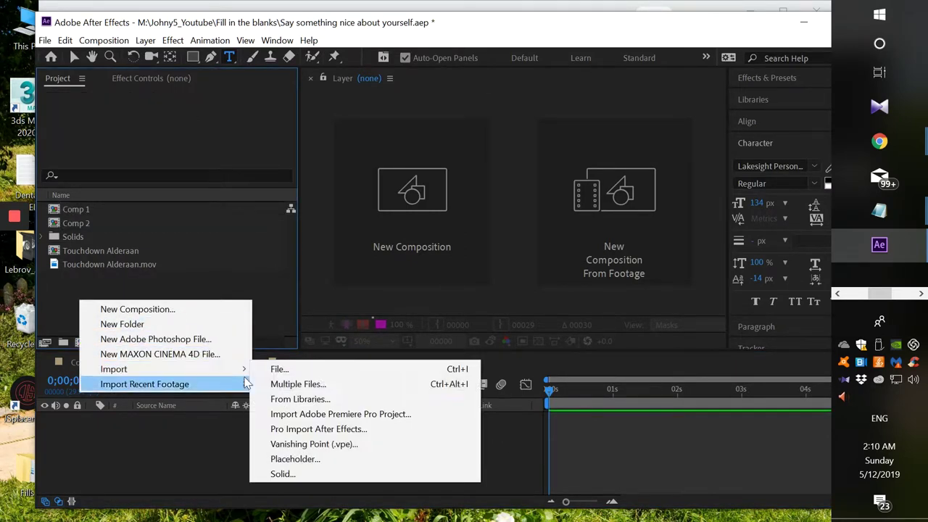
pyautogui.click(269, 369)
pyautogui.click(276, 112)
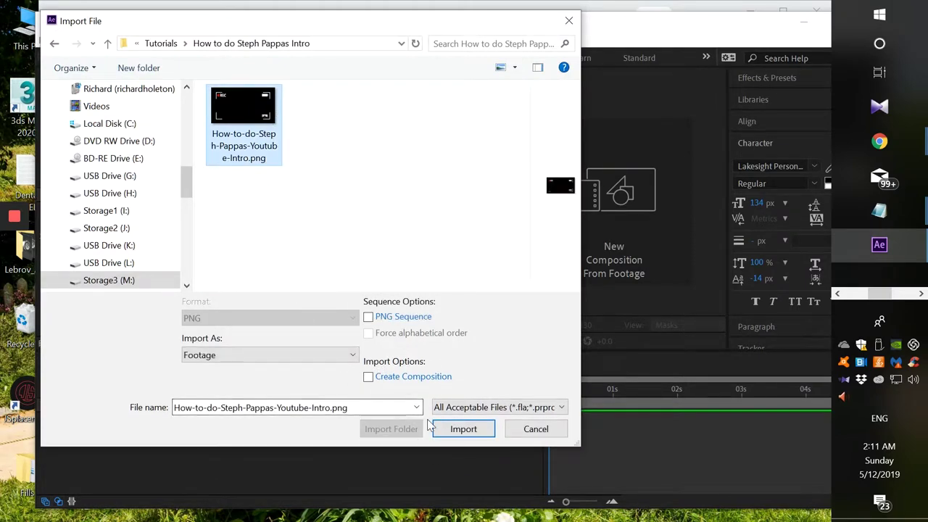
pyautogui.click(455, 428)
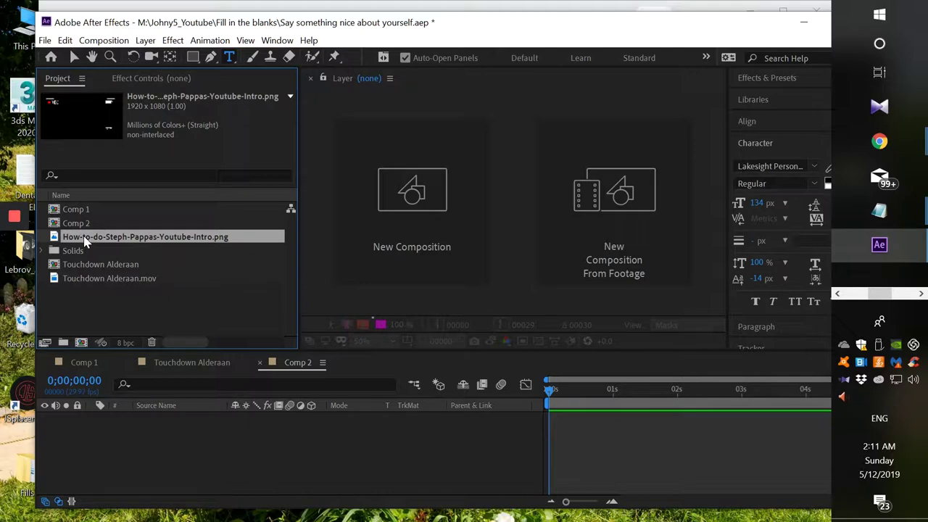
pyautogui.moveTo(92, 241); pyautogui.dragTo(170, 457)
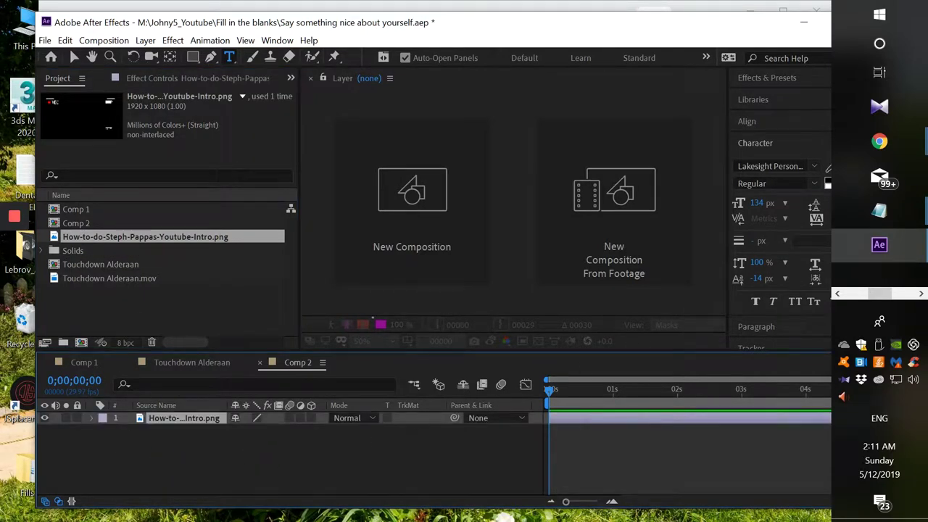
pyautogui.moveTo(335, 21); pyautogui.dragTo(319, 62)
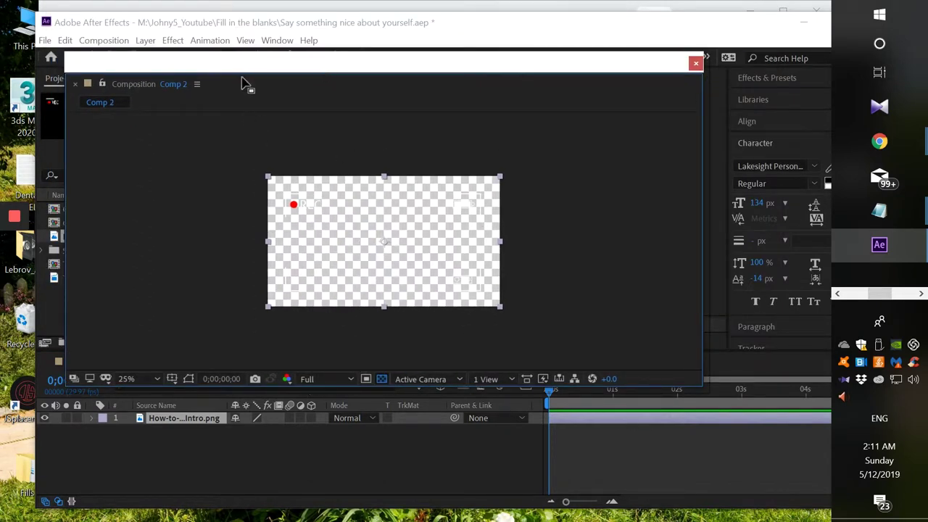
# Dock the floating Comp 2 viewer back into the workspace and turn the Transparency Grid off
pyautogui.moveTo(243, 69); pyautogui.dragTo(247, 68)
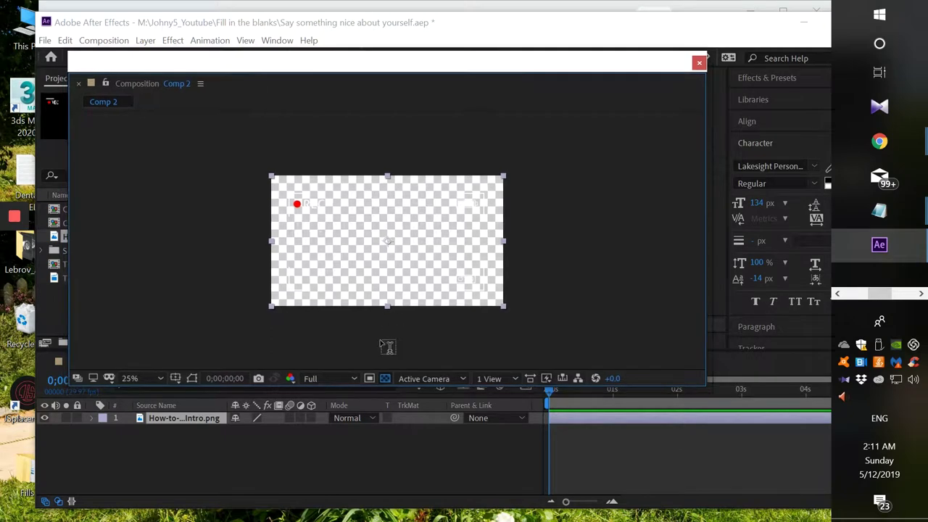
pyautogui.click(385, 379)
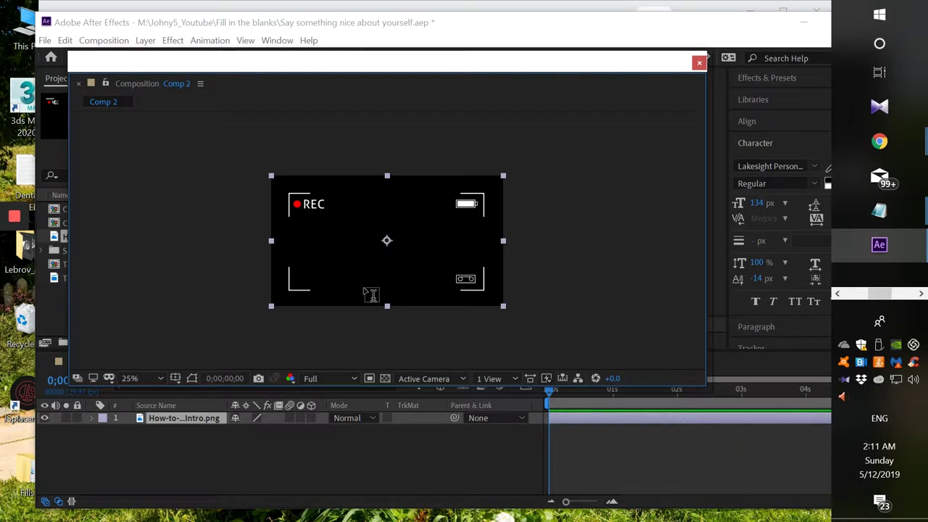
pyautogui.click(385, 379)
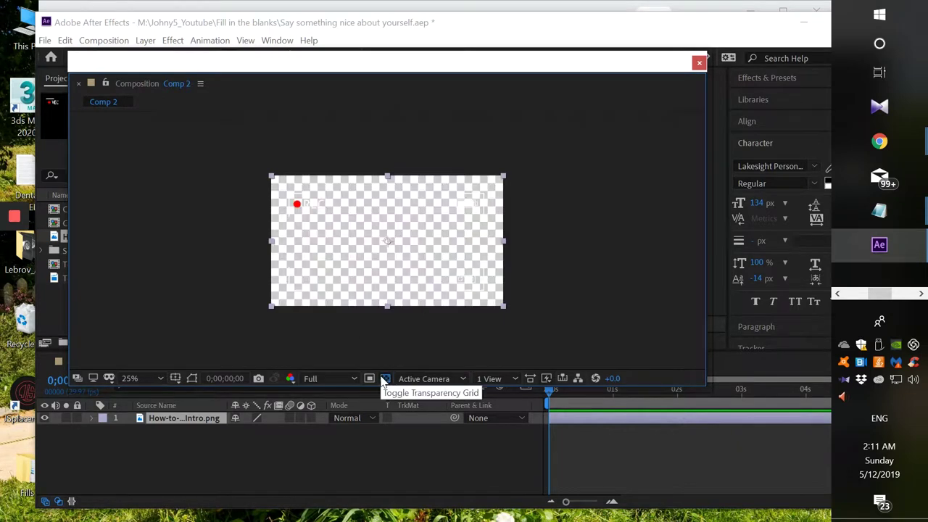
pyautogui.click(385, 380)
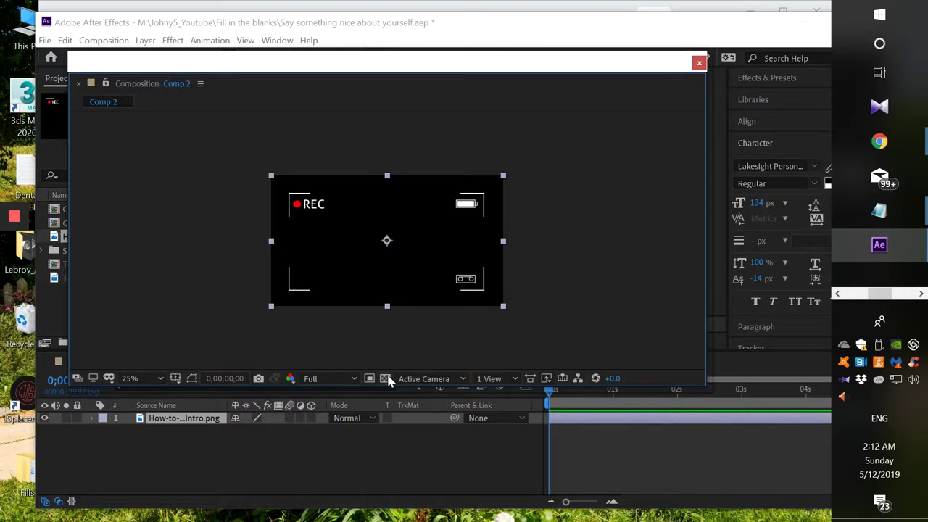
pyautogui.click(388, 376)
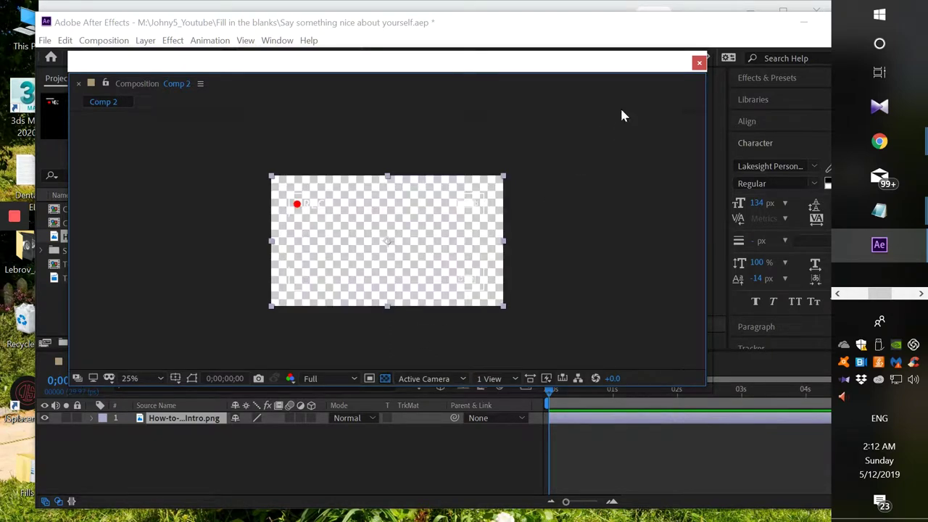
pyautogui.moveTo(370, 72); pyautogui.dragTo(535, 39)
pyautogui.moveTo(230, 162); pyautogui.dragTo(452, 178)
pyautogui.moveTo(548, 41); pyautogui.dragTo(601, 103)
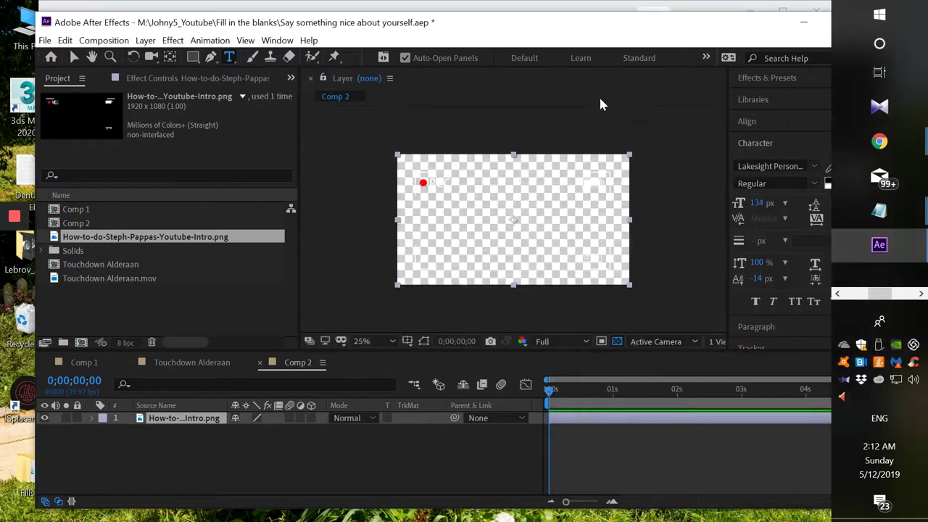
pyautogui.click(617, 341)
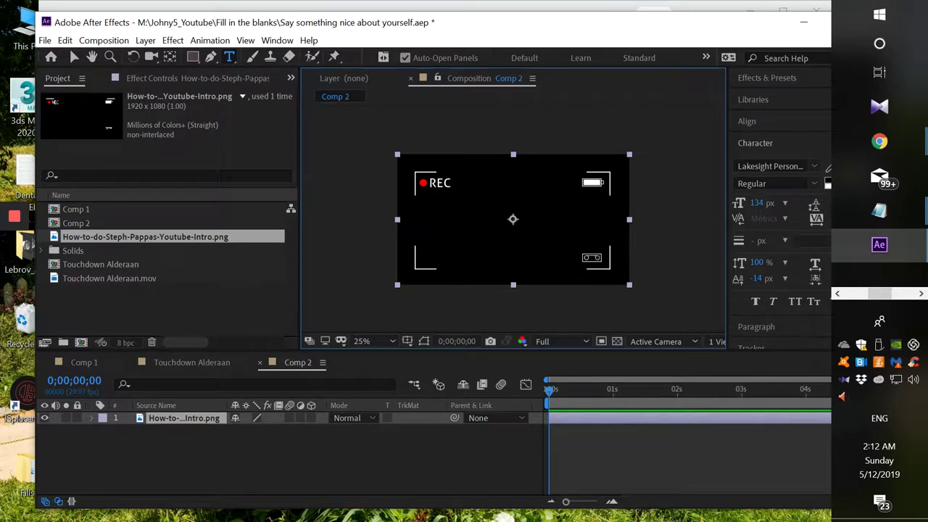
# Look over the Pexels marble texture results tab, return to the YouTube tab, and minimize Chrome
pyautogui.moveTo(853, 151)
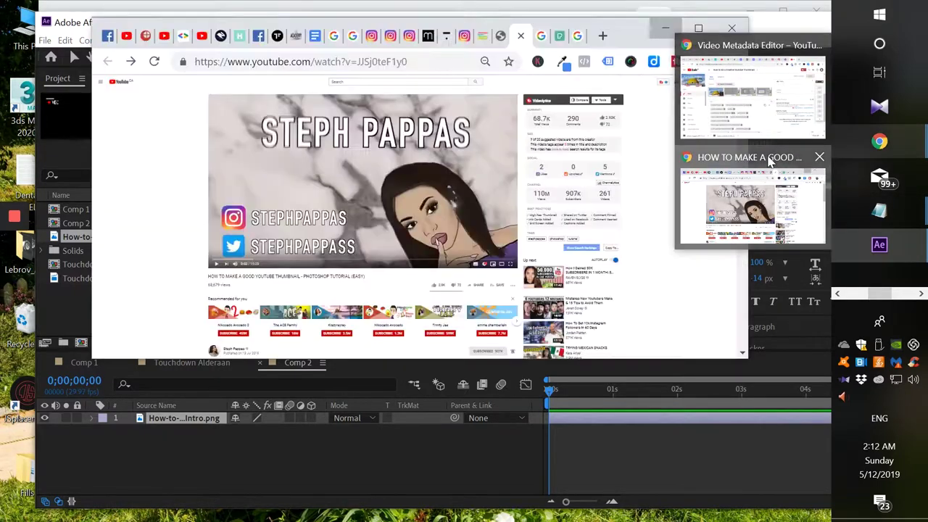
pyautogui.click(770, 162)
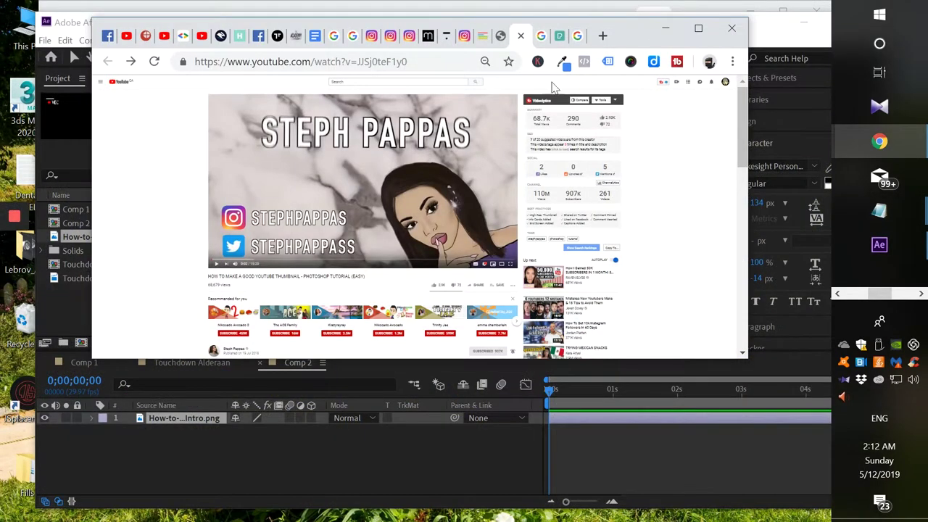
pyautogui.click(561, 36)
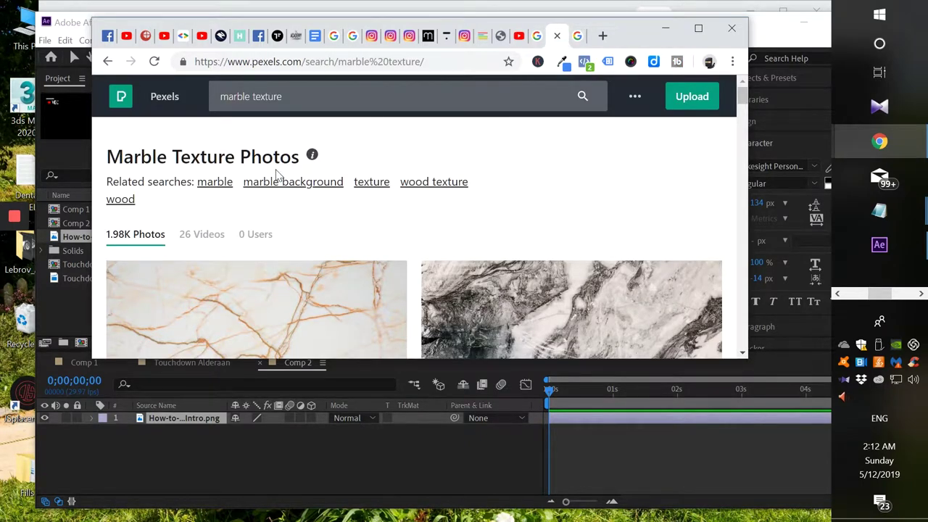
pyautogui.click(519, 35)
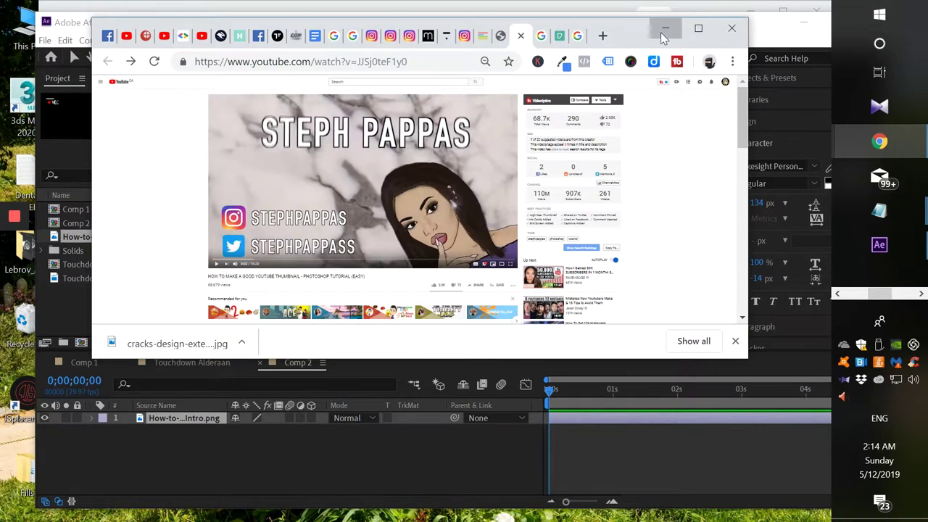
pyautogui.click(666, 28)
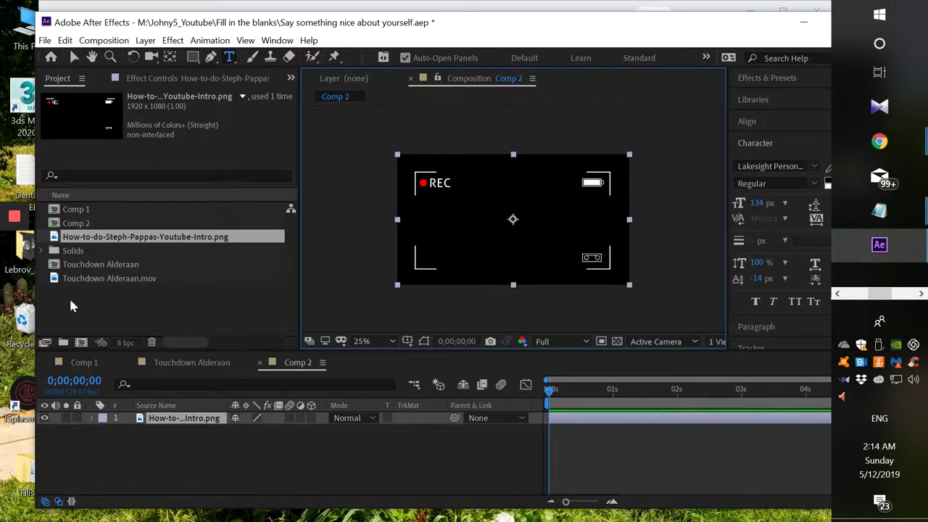
# Open Import > File from the Project panel and browse to the Downloads folder
pyautogui.rightClick(93, 293)
pyautogui.moveTo(102, 371)
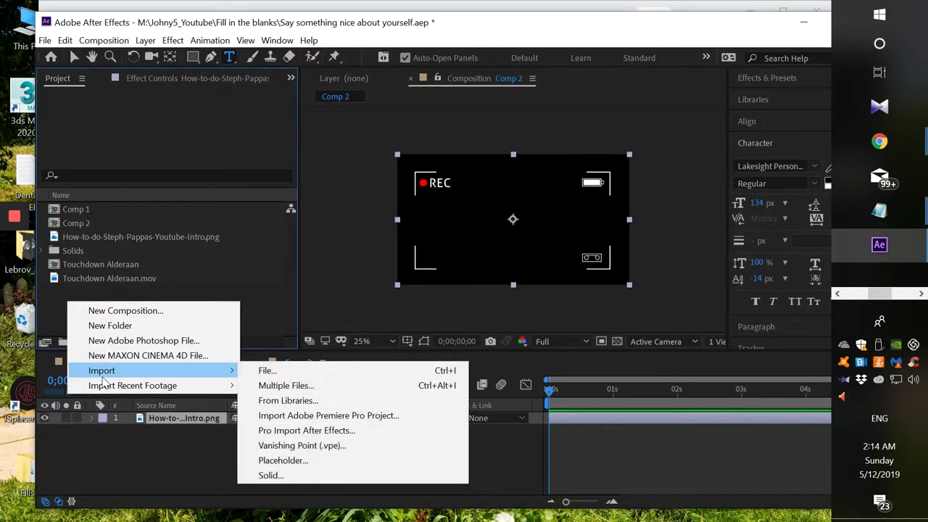
pyautogui.click(261, 373)
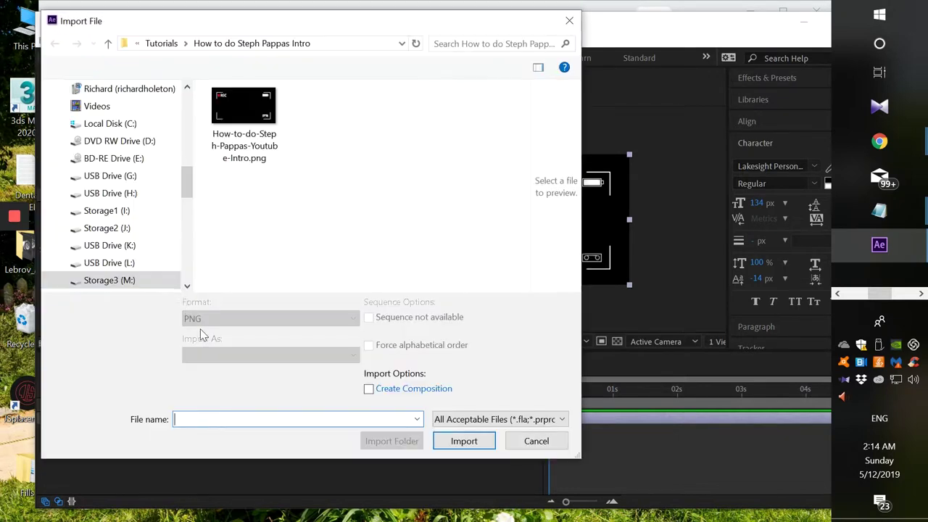
pyautogui.click(119, 124)
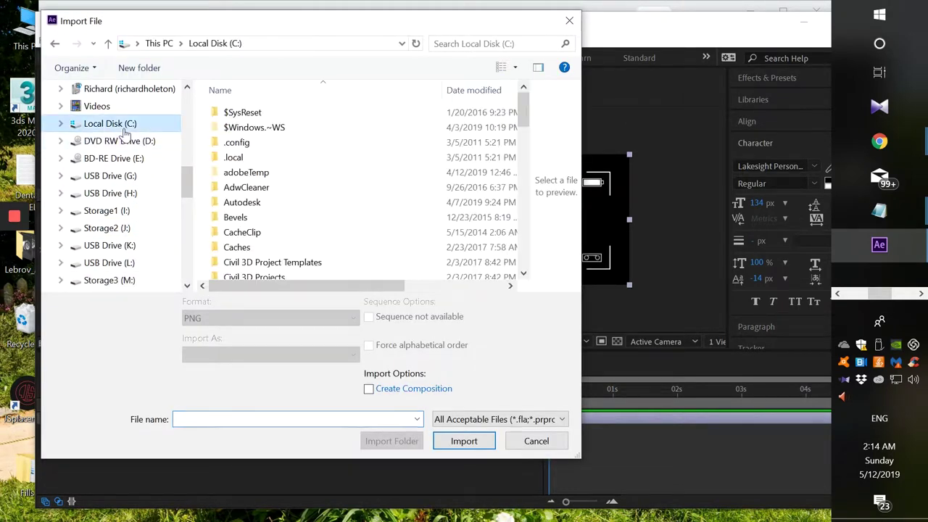
pyautogui.click(226, 248)
pyautogui.scroll(-6, 225, 250)
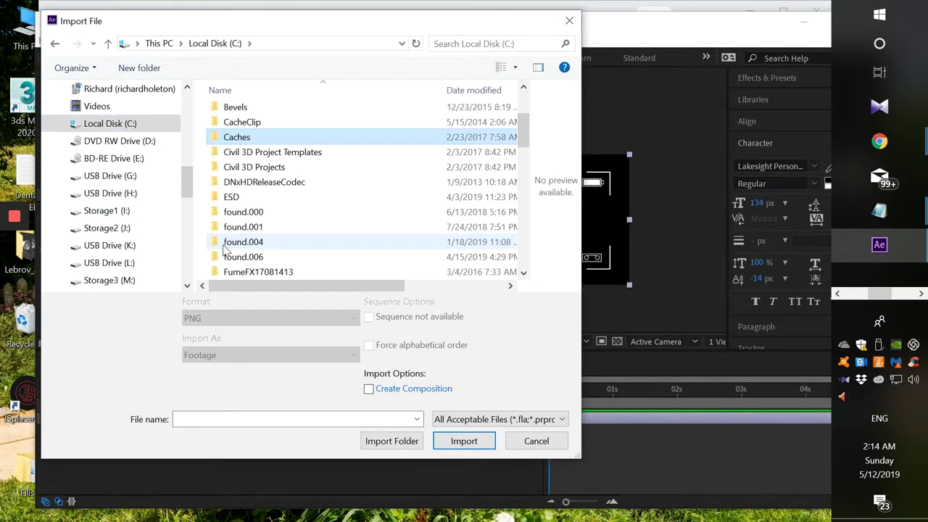
pyautogui.scroll(-8, 223, 250)
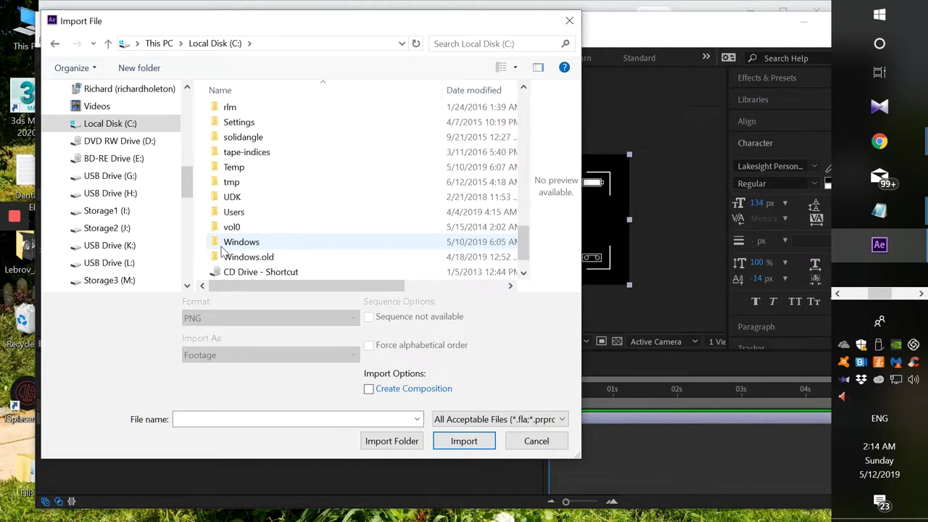
pyautogui.doubleClick(230, 212)
pyautogui.doubleClick(236, 176)
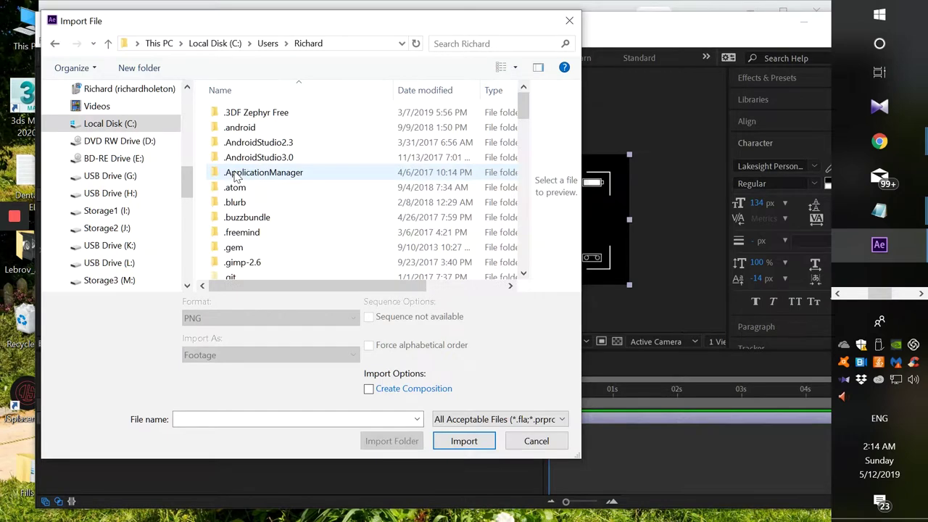
pyautogui.scroll(-3, 227, 261)
pyautogui.scroll(-8, 227, 261)
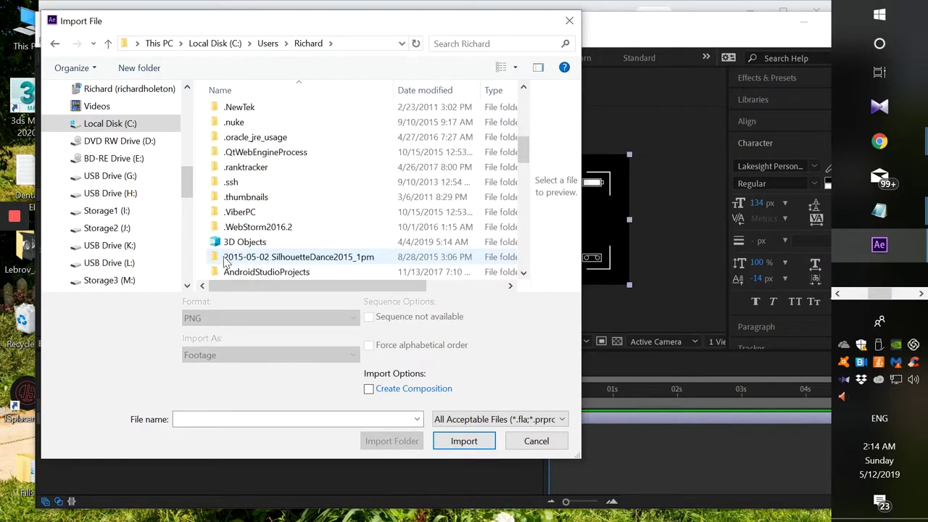
pyautogui.scroll(-1, 224, 262)
pyautogui.doubleClick(240, 197)
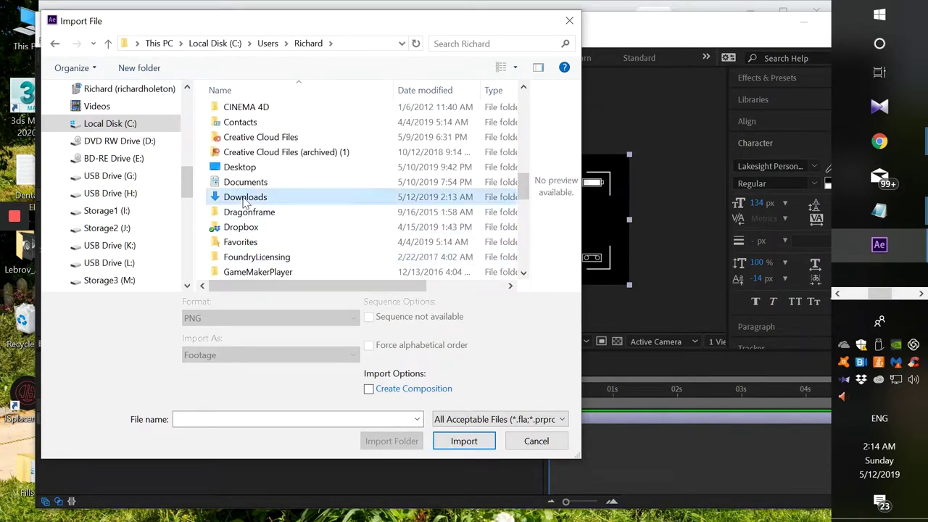
# Select cracks-design-exterior-941552.jpg and import it into the project
pyautogui.scroll(-5, 247, 268)
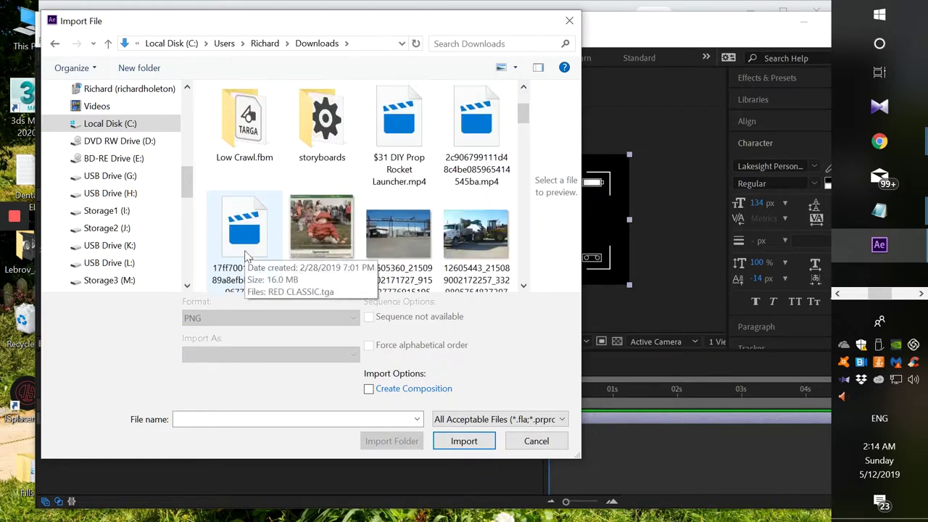
pyautogui.scroll(-3, 527, 247)
pyautogui.scroll(-5, 527, 247)
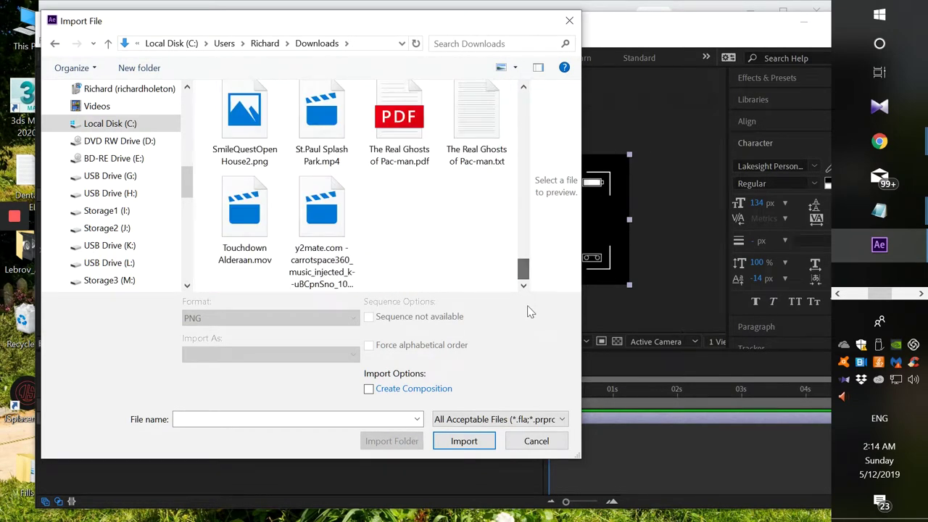
pyautogui.scroll(1, 525, 269)
pyautogui.moveTo(525, 269); pyautogui.dragTo(525, 208)
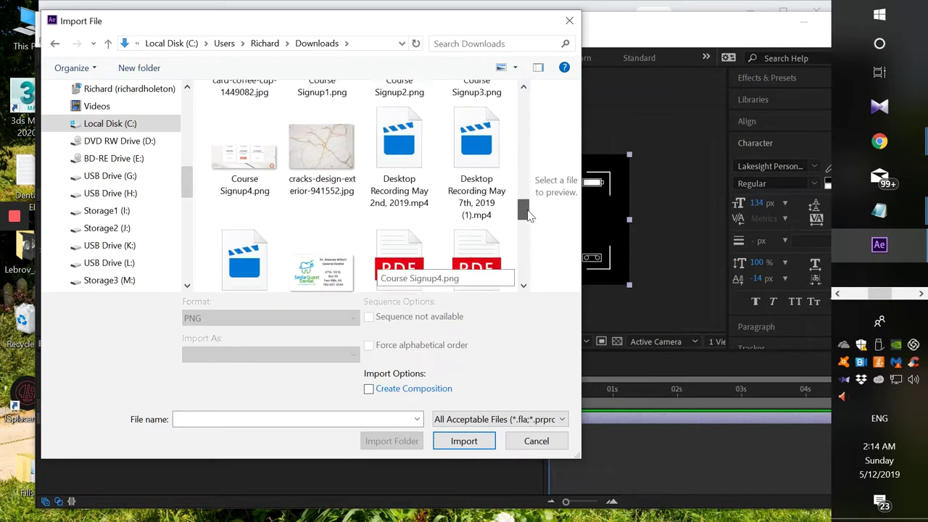
pyautogui.click(322, 185)
pyautogui.click(461, 440)
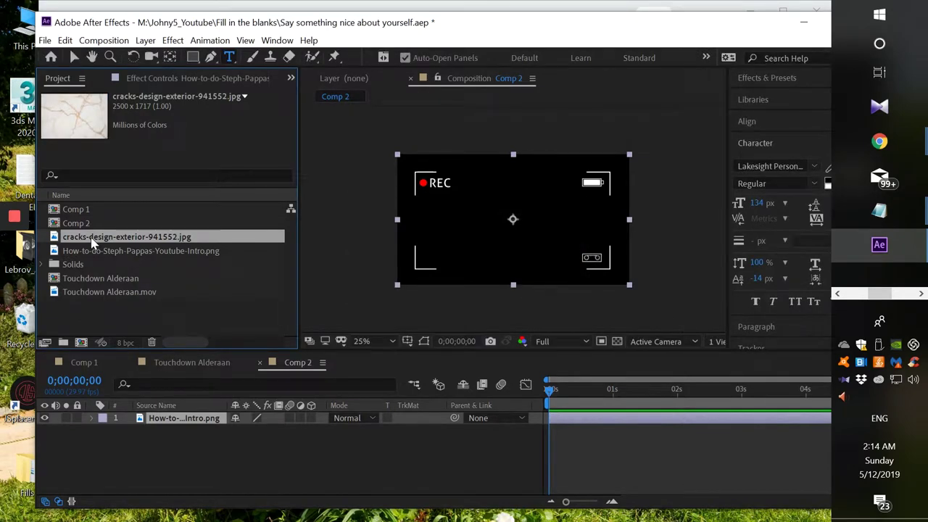
# Add the marble photo to the Comp 2 timeline below the viewfinder overlay, then return to the start
pyautogui.moveTo(92, 243); pyautogui.dragTo(120, 439)
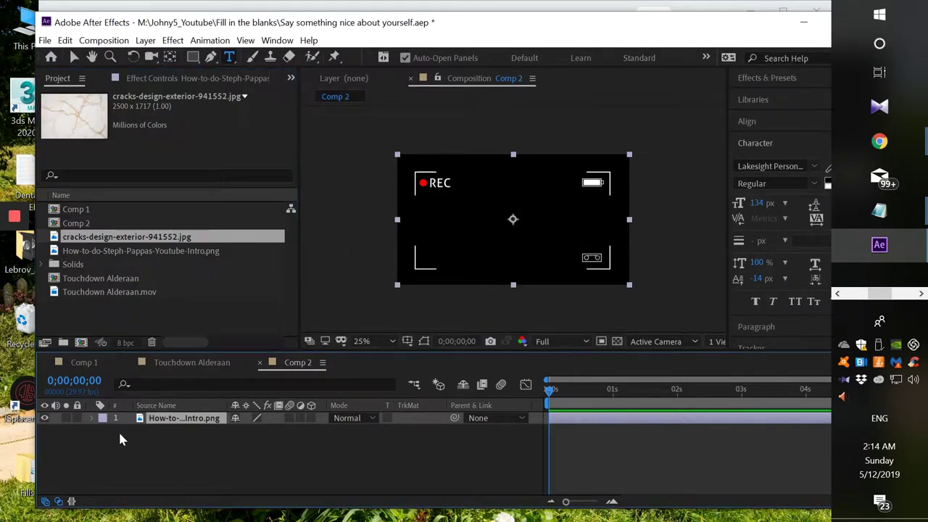
pyautogui.moveTo(118, 247); pyautogui.dragTo(147, 452)
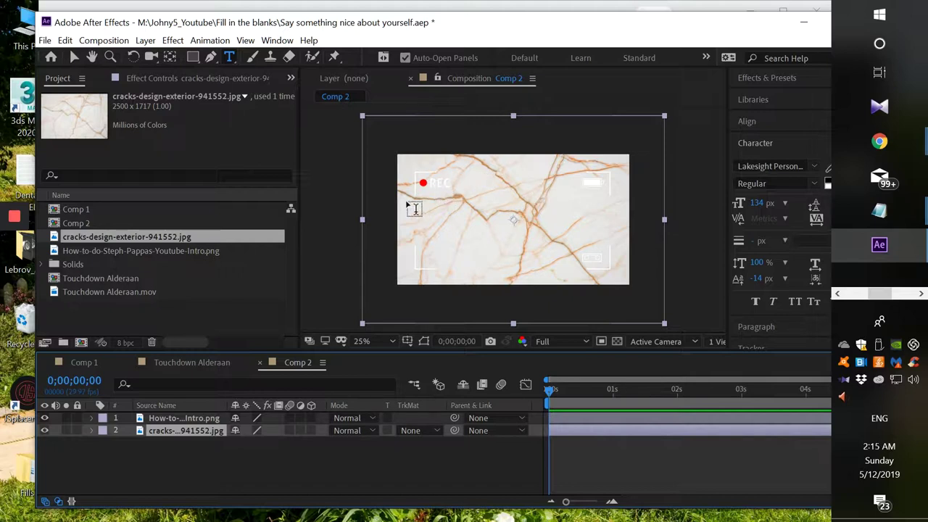
pyautogui.click(555, 385)
pyautogui.press('Home')
pyautogui.click(174, 41)
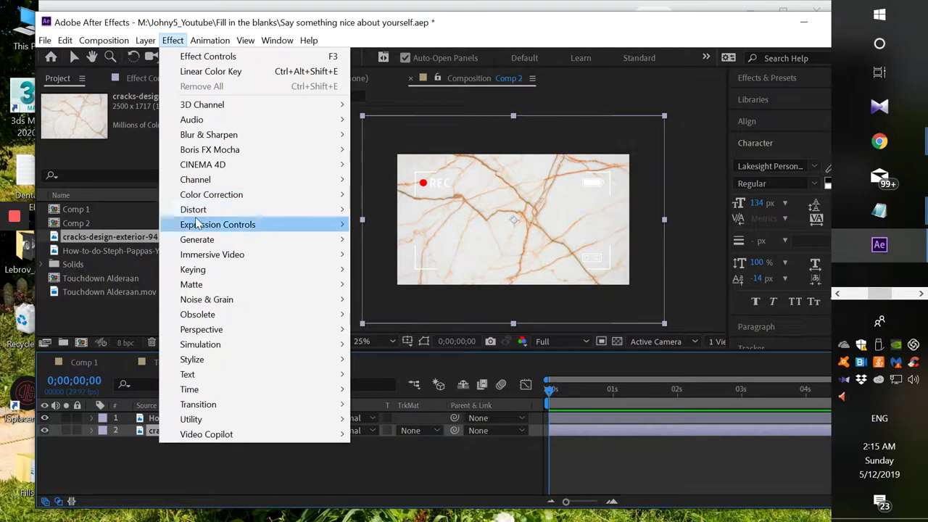
# Darken the marble layer with an Exposure effect at -1.88 and move the time to 0;00;00;26
pyautogui.moveTo(293, 199)
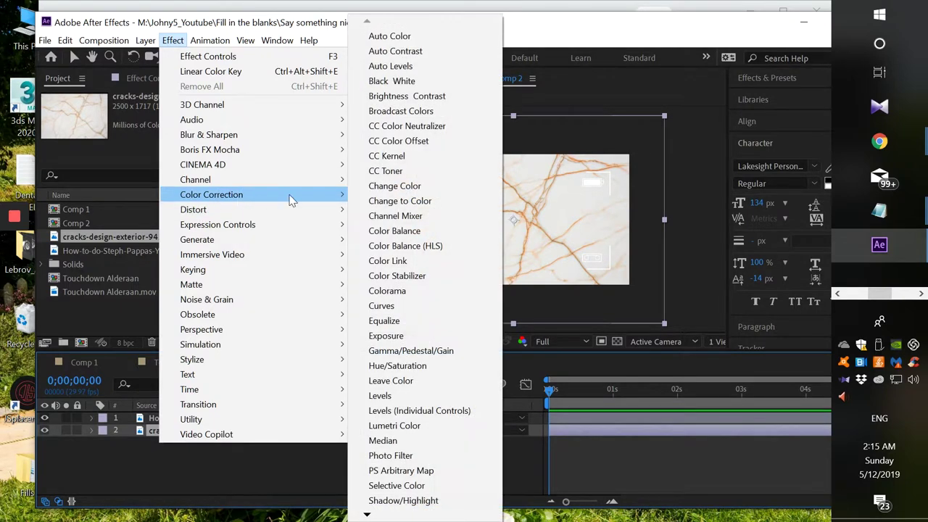
pyautogui.click(381, 338)
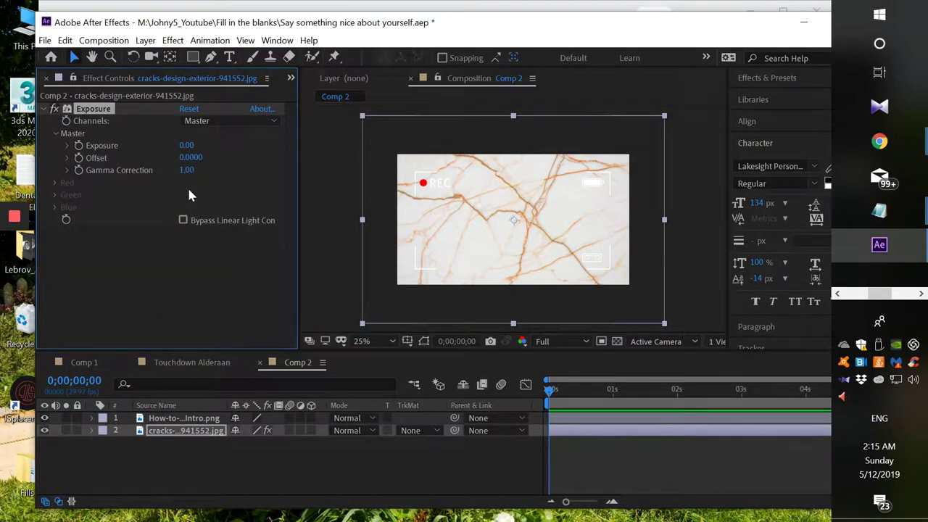
pyautogui.moveTo(185, 146); pyautogui.dragTo(164, 150)
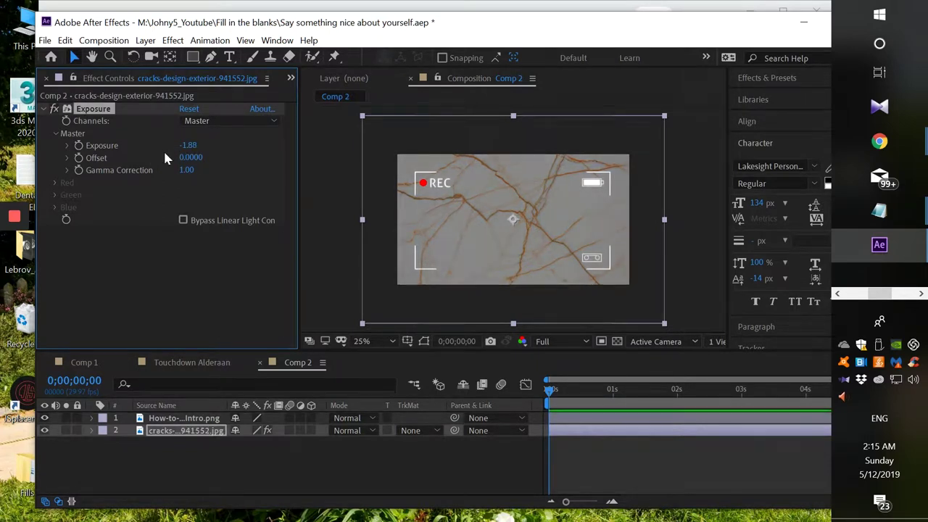
pyautogui.click(44, 109)
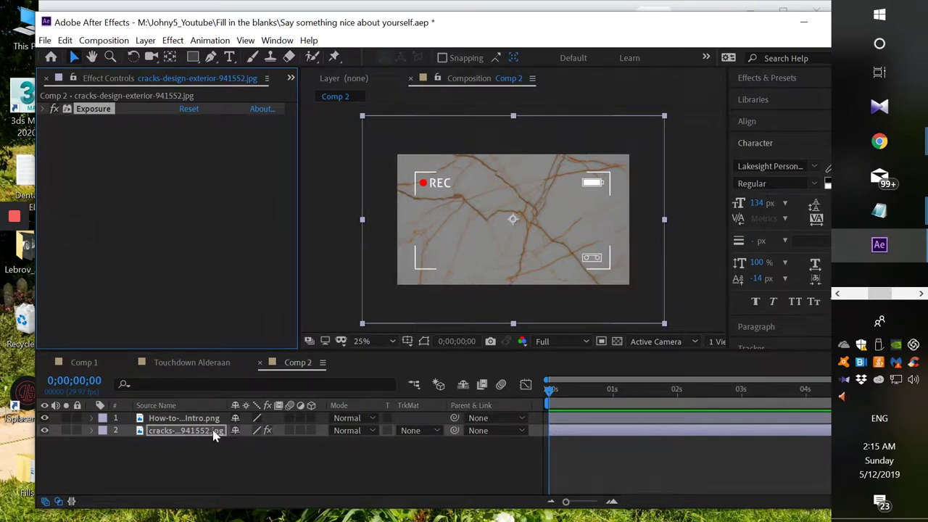
pyautogui.moveTo(551, 390); pyautogui.dragTo(609, 399)
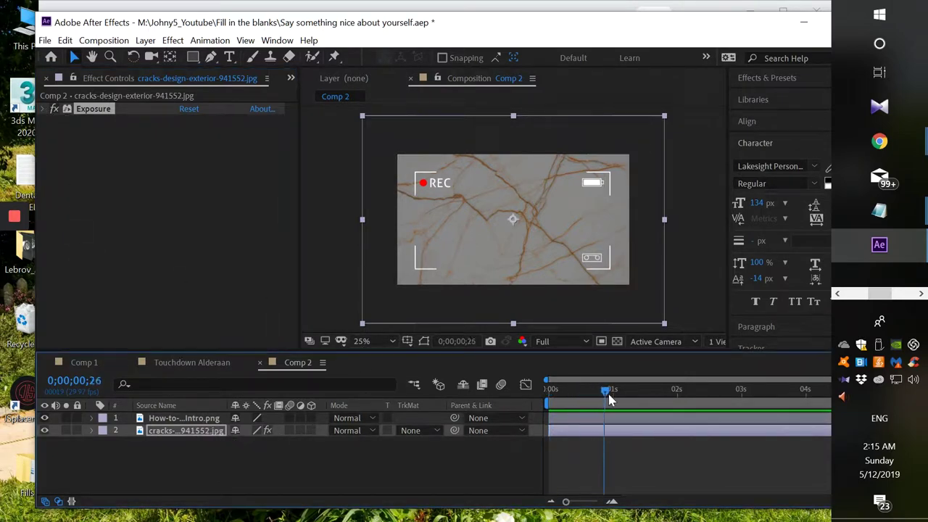
pyautogui.moveTo(880, 141)
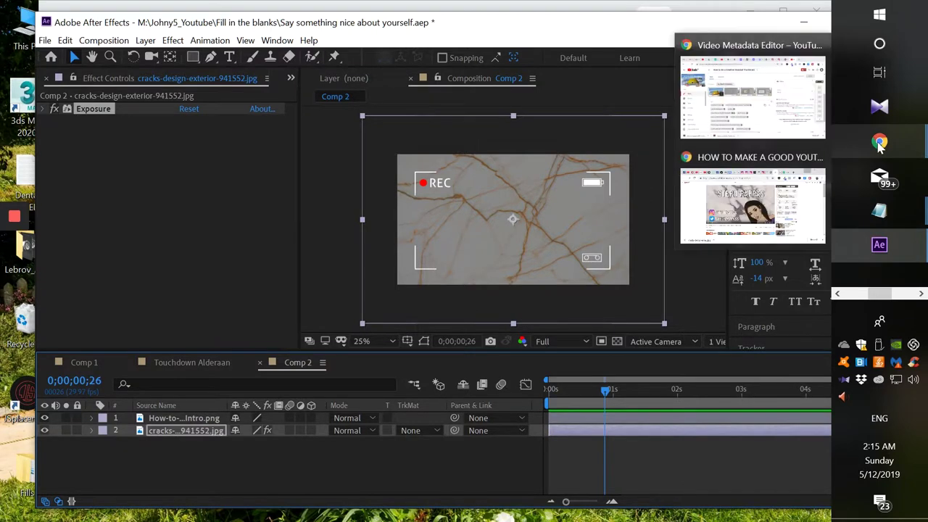
pyautogui.click(758, 161)
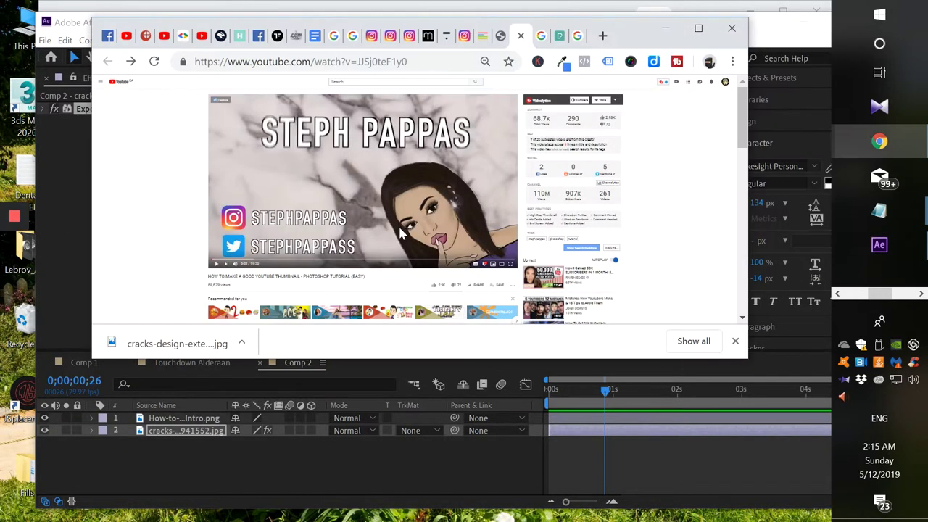
pyautogui.click(215, 265)
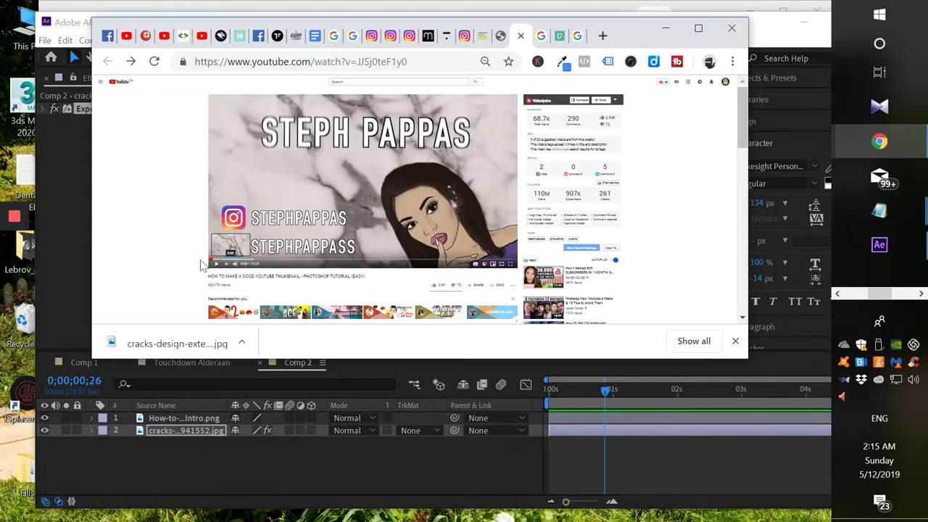
pyautogui.click(215, 264)
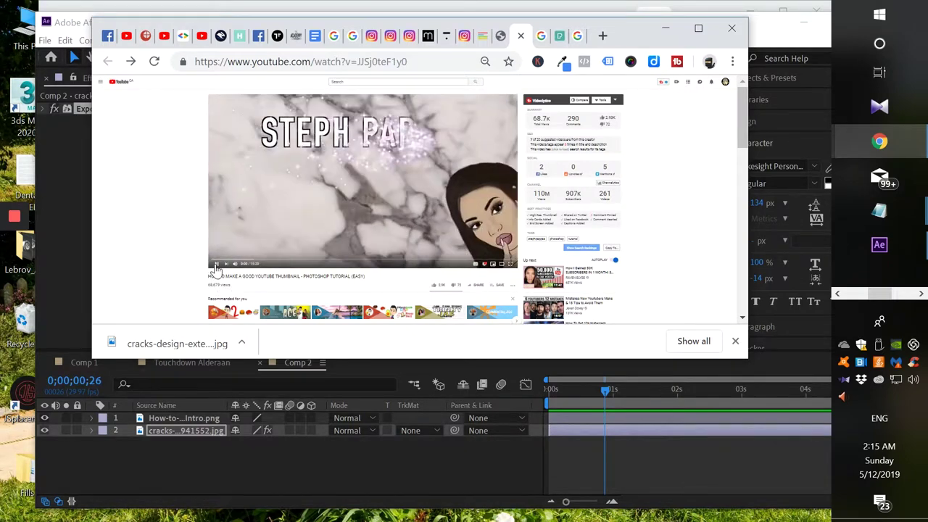
pyautogui.click(215, 265)
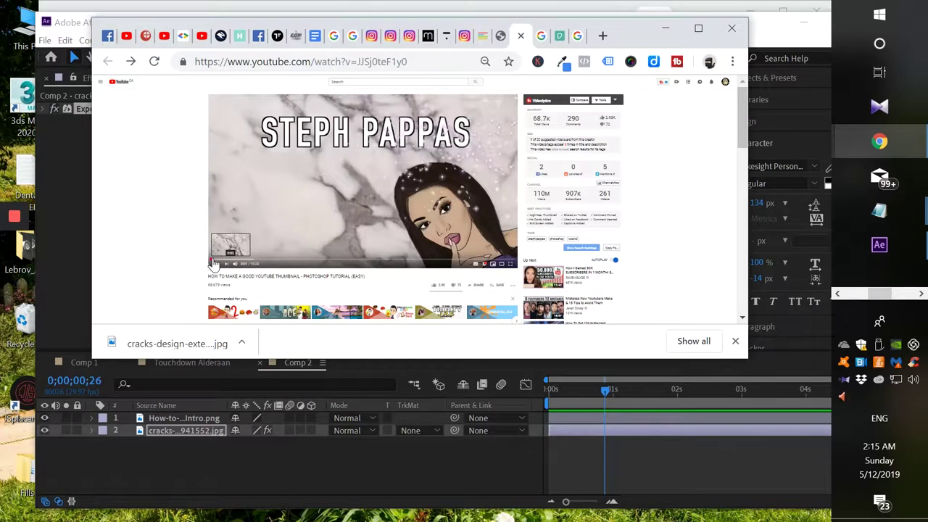
pyautogui.click(215, 264)
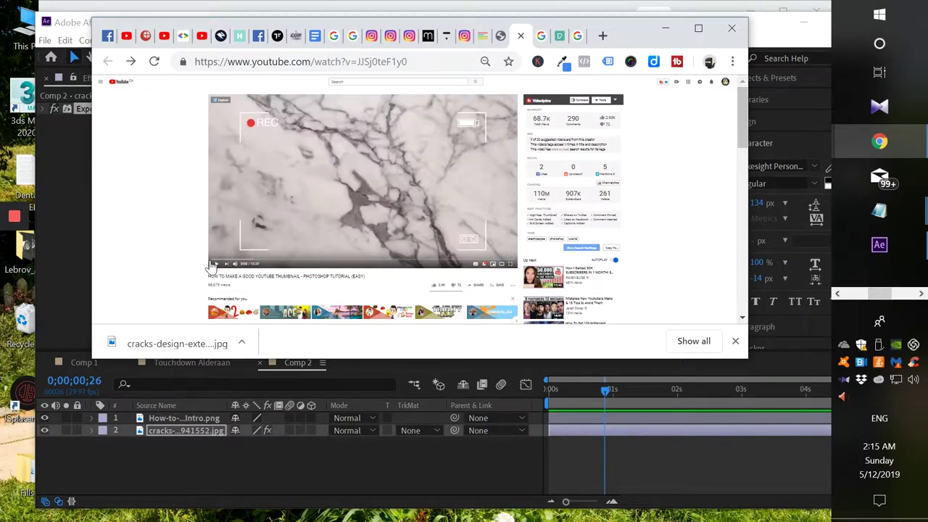
pyautogui.click(216, 267)
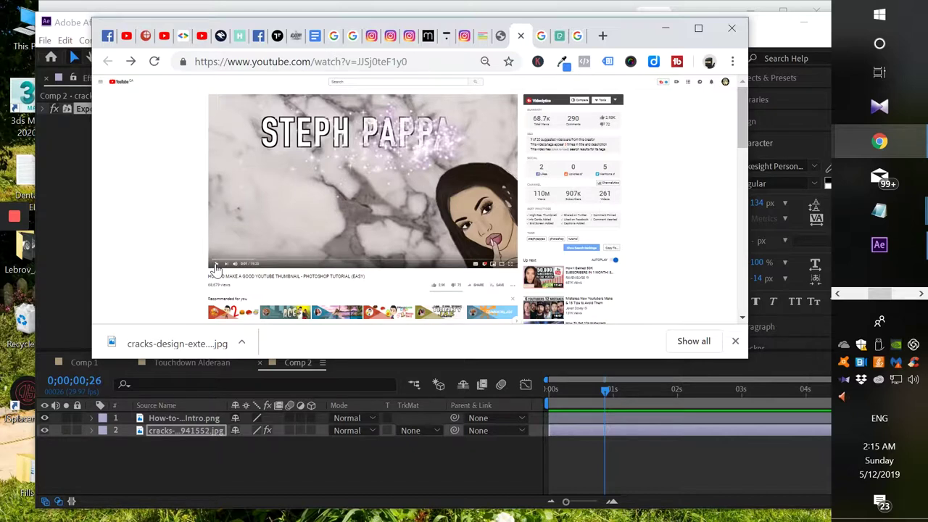
pyautogui.click(667, 30)
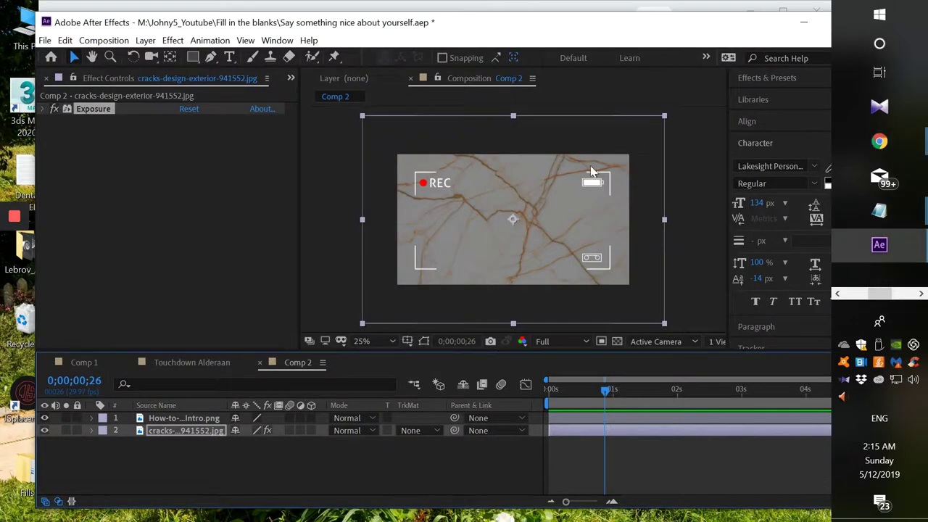
# Create a text layer above the viewfinder overlay with 188 px font size, then check the YouTube reference
pyautogui.click(169, 419)
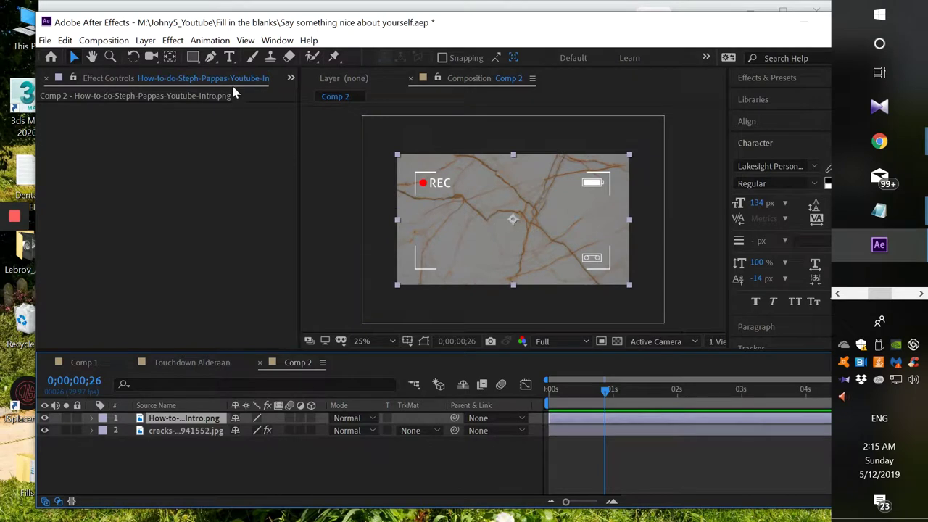
pyautogui.click(230, 56)
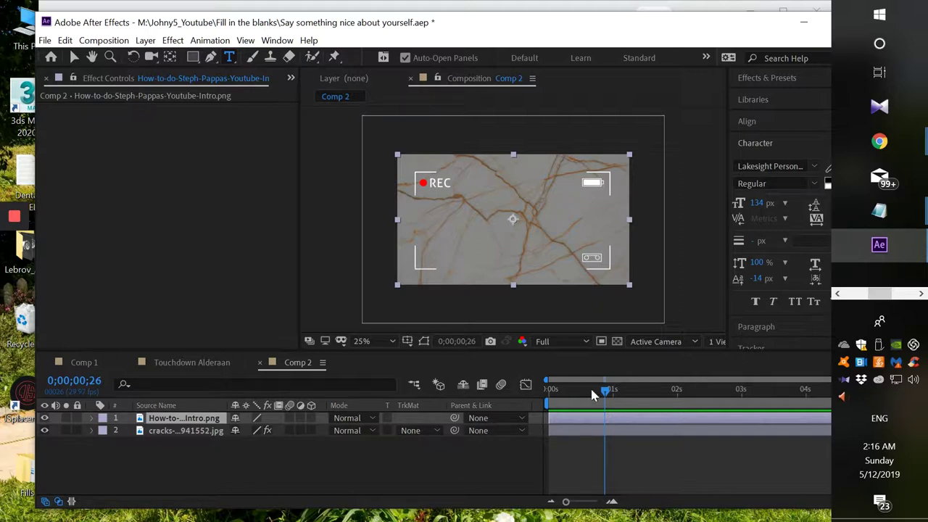
pyautogui.click(477, 204)
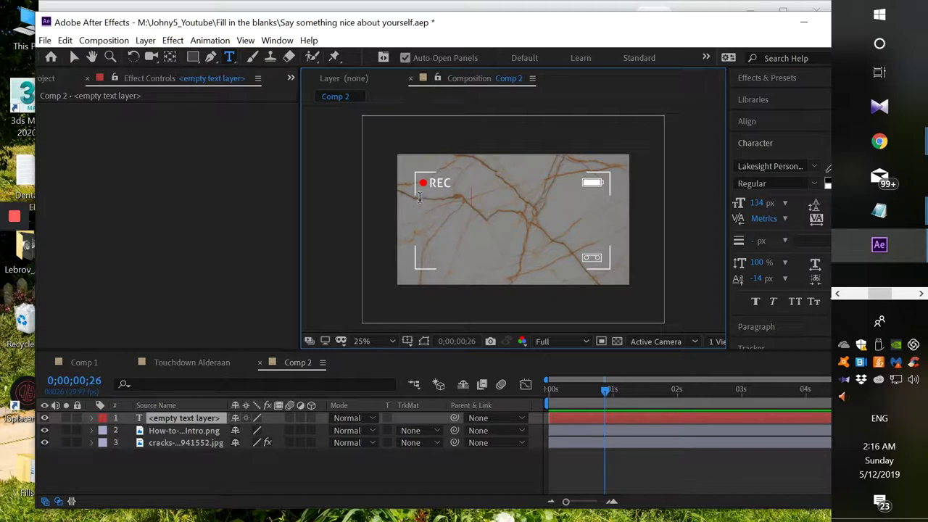
pyautogui.moveTo(756, 204); pyautogui.dragTo(776, 203)
pyautogui.click(473, 201)
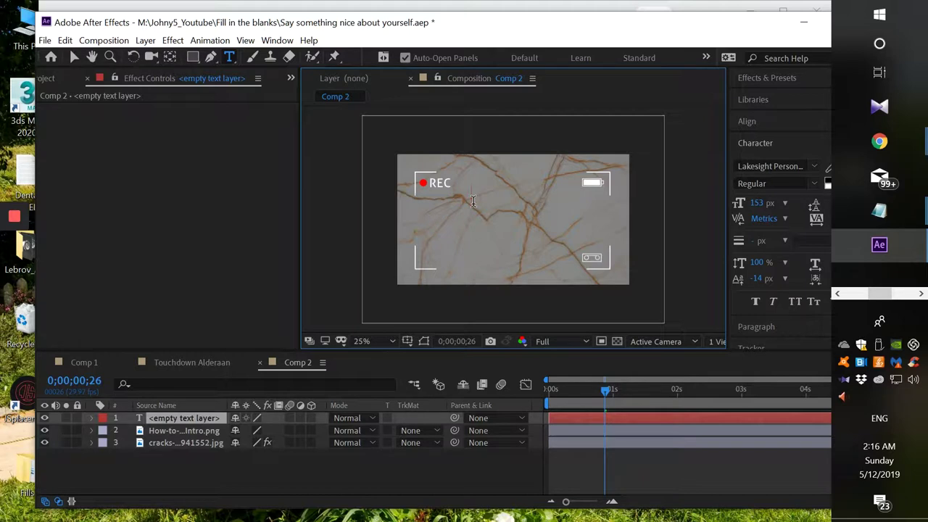
pyautogui.click(755, 203)
pyautogui.write('188')
pyautogui.press('Return')
pyautogui.click(471, 192)
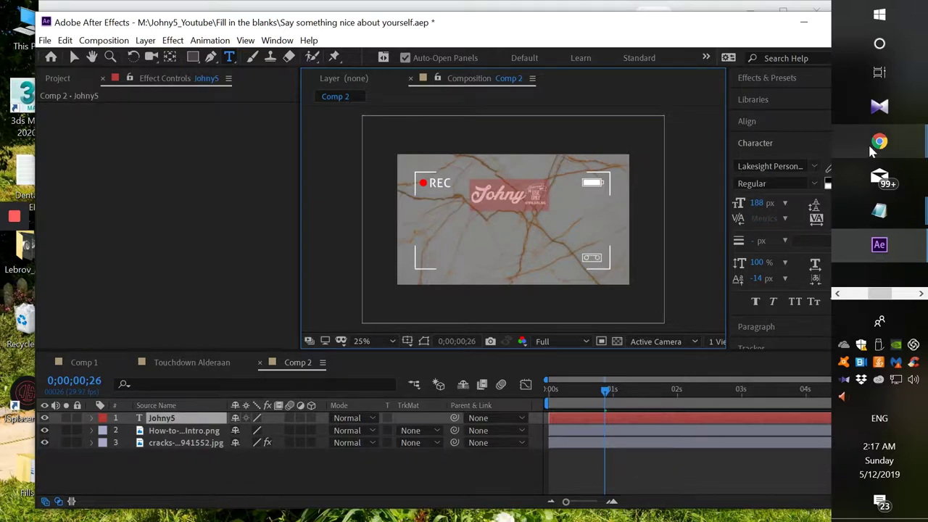
pyautogui.moveTo(876, 145)
pyautogui.click(714, 173)
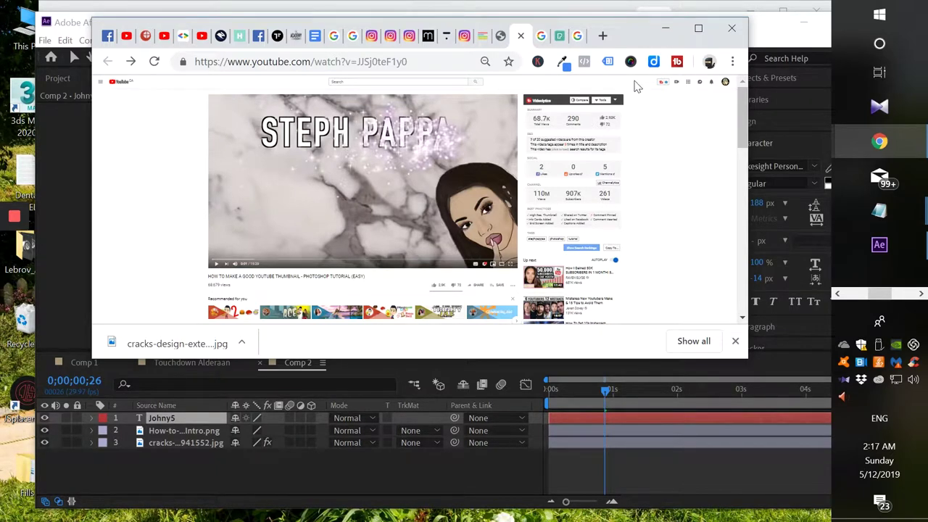
pyautogui.click(664, 30)
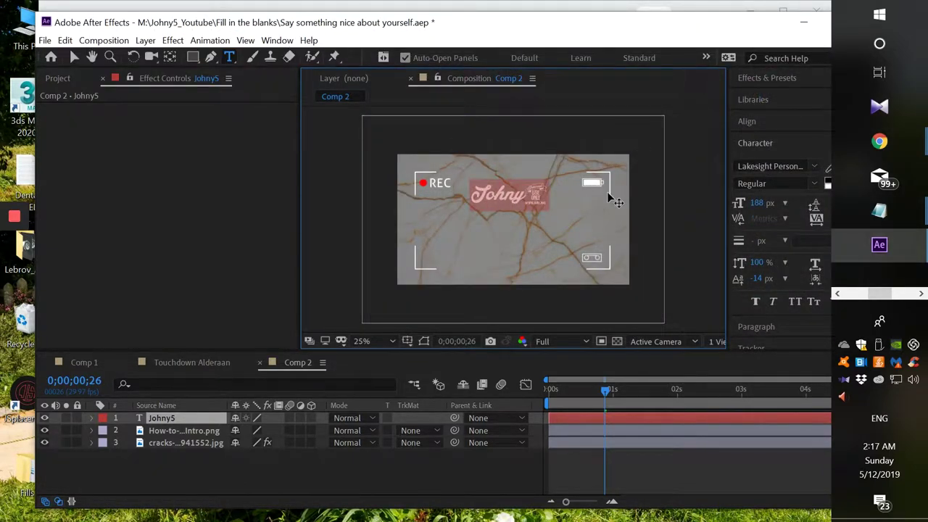
# Type JOHNY5 as the title and set it to Agency FB Bold
pyautogui.write('JOHNY5')
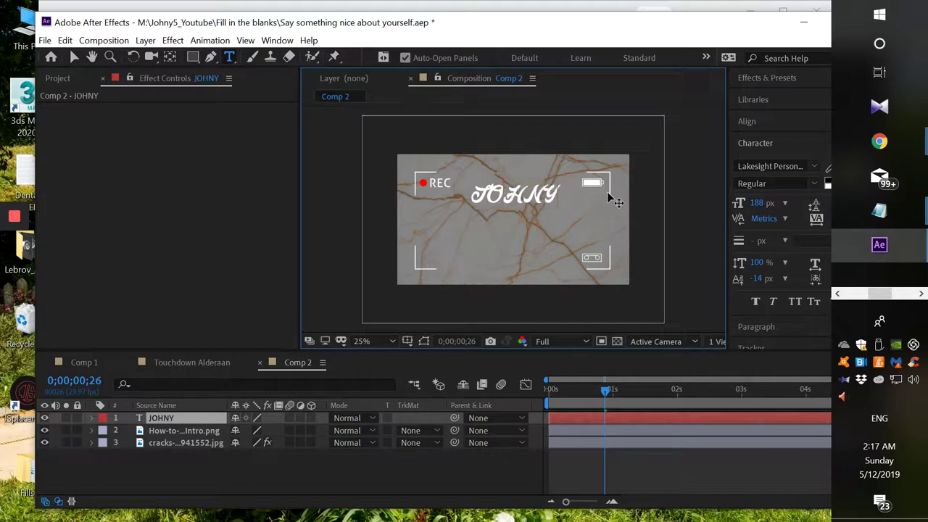
pyautogui.doubleClick(554, 194)
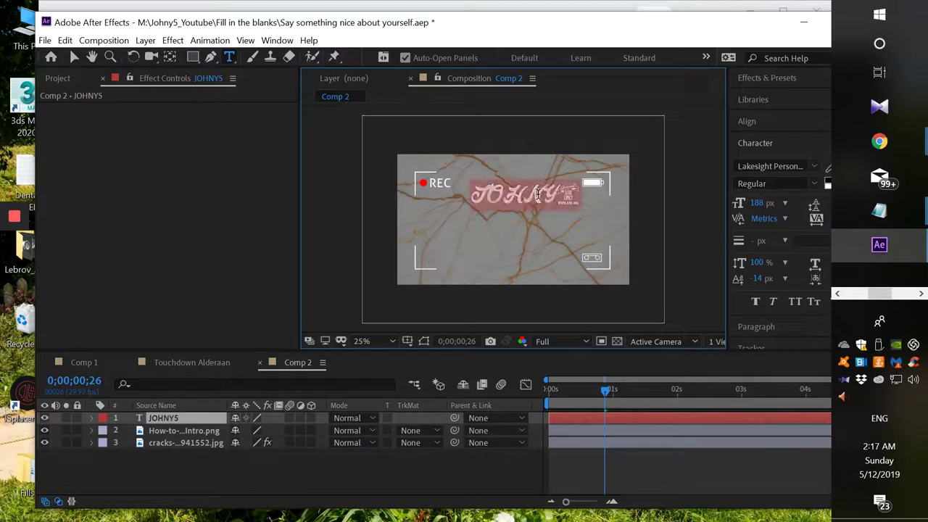
pyautogui.click(815, 172)
pyautogui.click(814, 172)
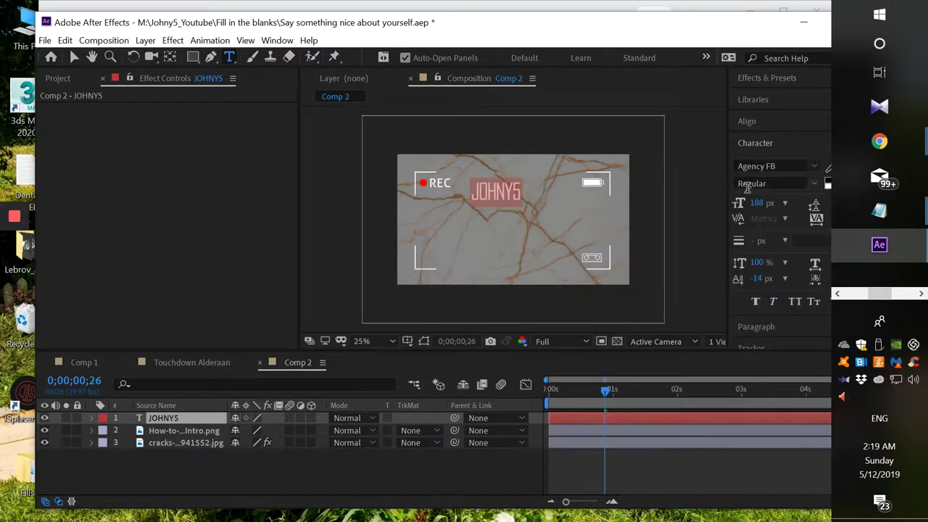
pyautogui.click(812, 184)
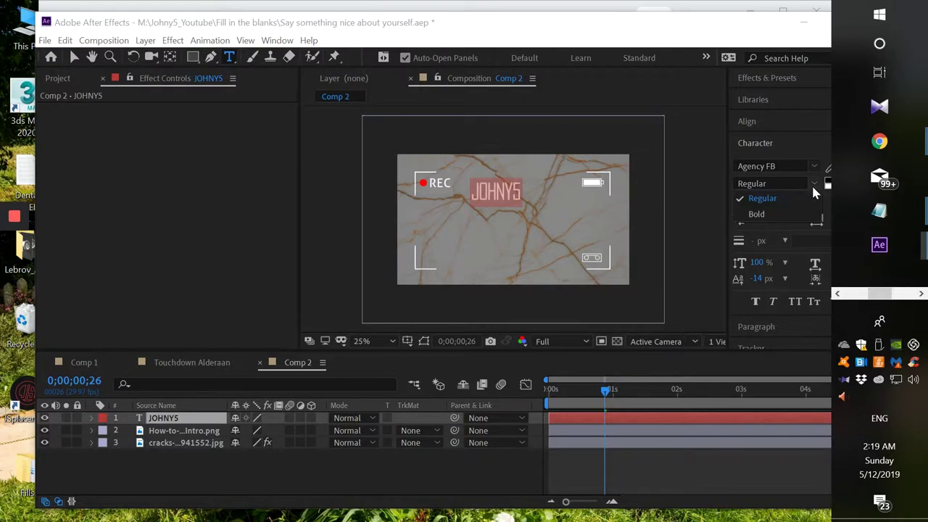
pyautogui.click(761, 214)
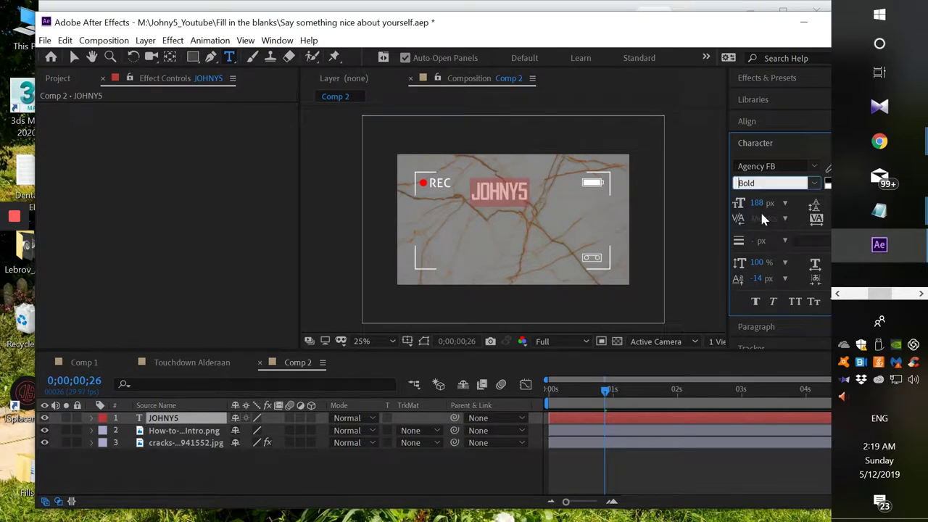
pyautogui.click(494, 192)
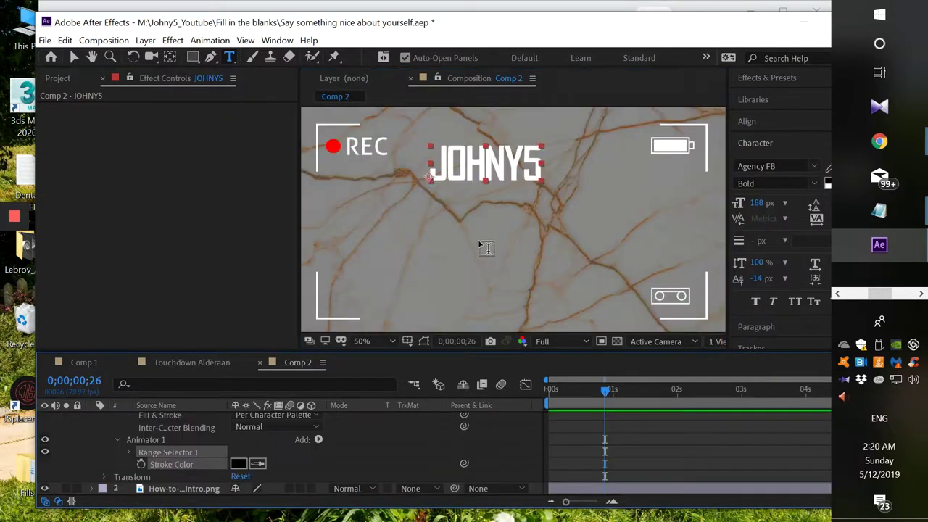
# Pan the composition view down slightly, return to the Type tool, and collapse the JOHNY5 layer
pyautogui.scroll(2, 484, 244)
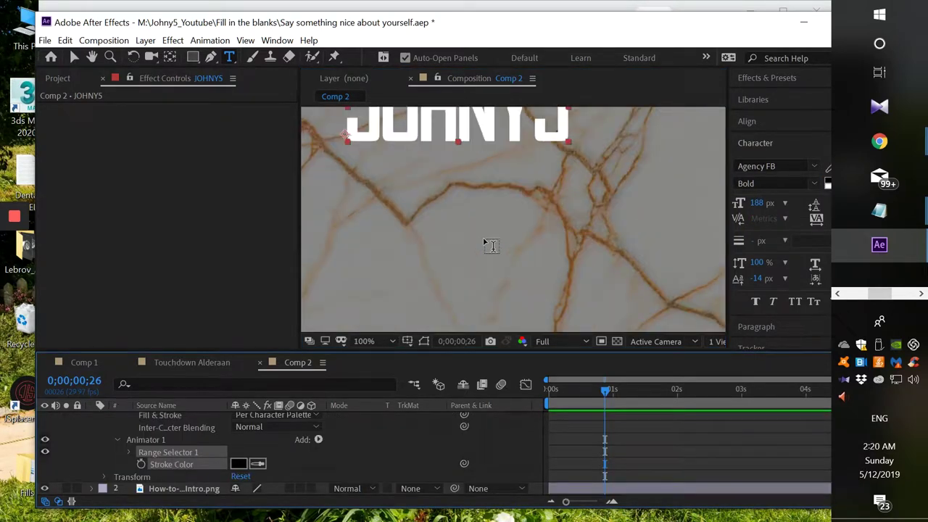
pyautogui.scroll(-2, 486, 244)
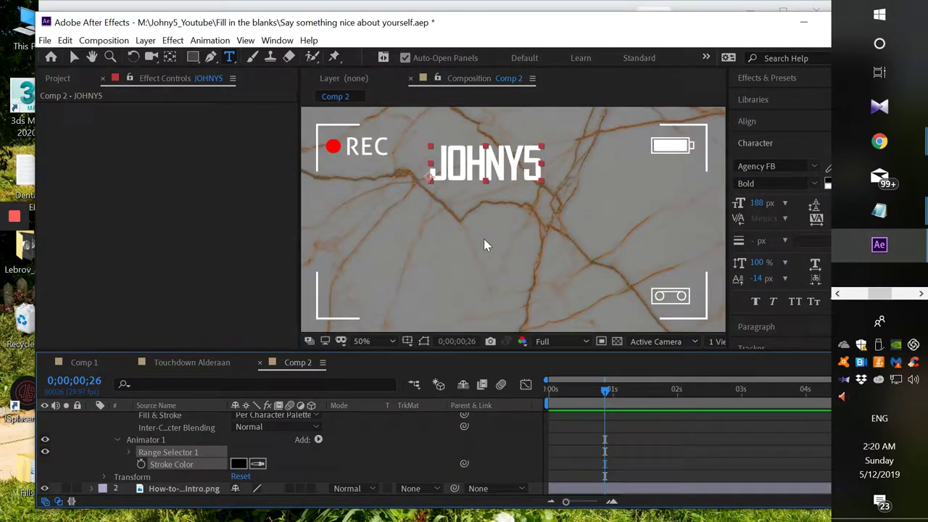
pyautogui.press('h')
pyautogui.moveTo(480, 222); pyautogui.dragTo(494, 253)
pyautogui.hotkey('ctrl', 't')
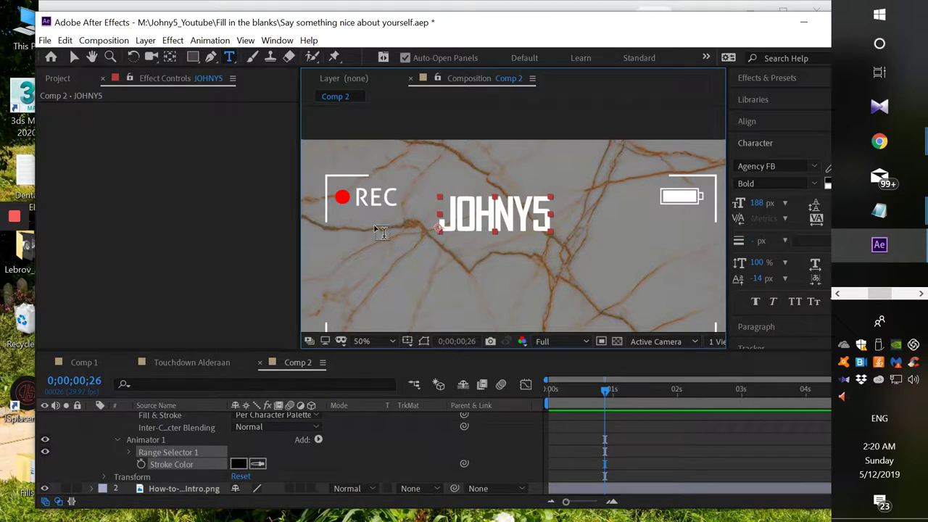
pyautogui.scroll(4, 149, 471)
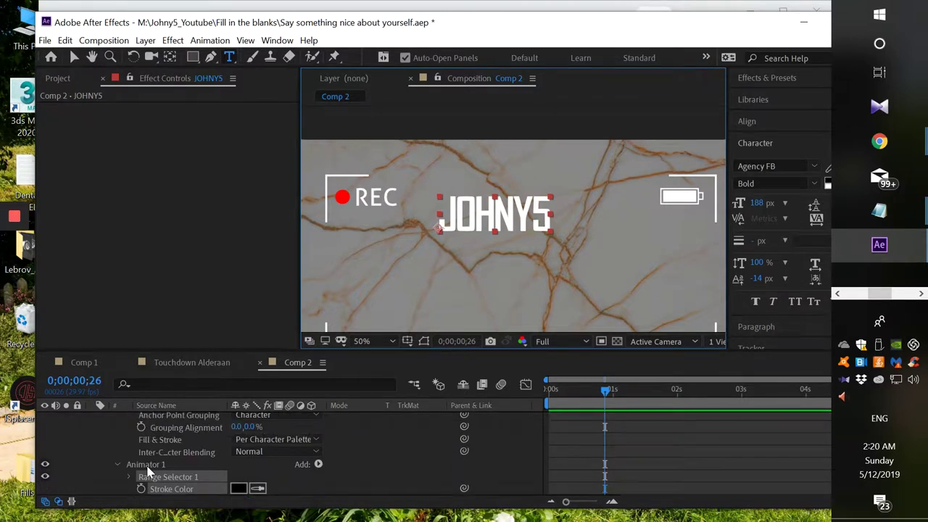
pyautogui.click(154, 427)
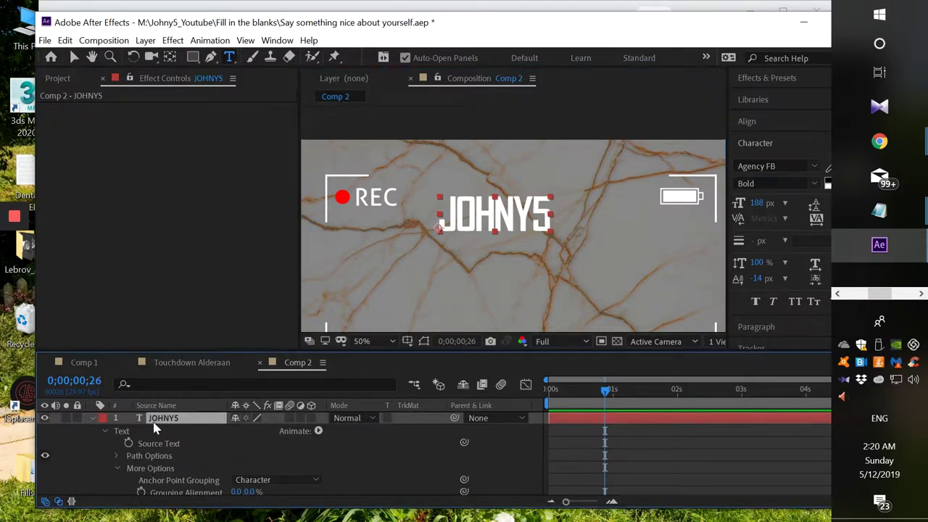
pyautogui.click(92, 418)
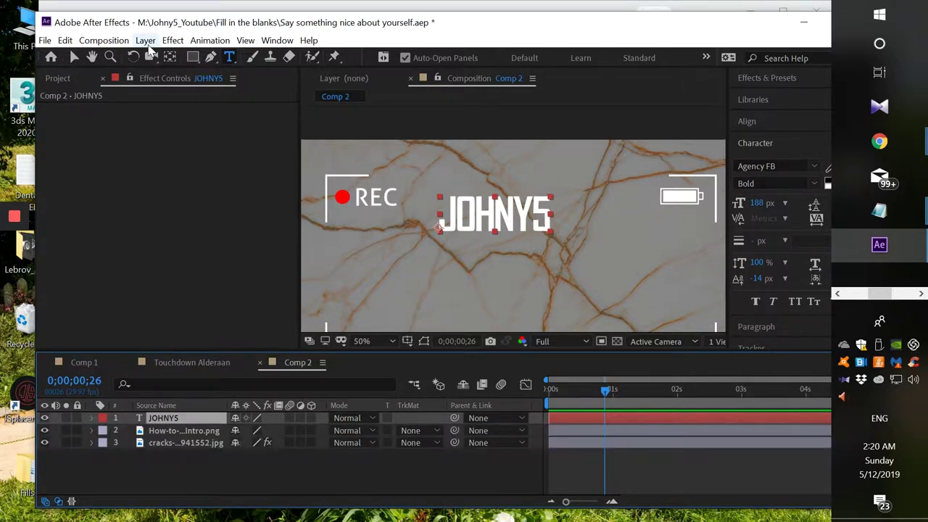
# Add a Stroke layer style to the JOHNY5 layer
pyautogui.click(146, 40)
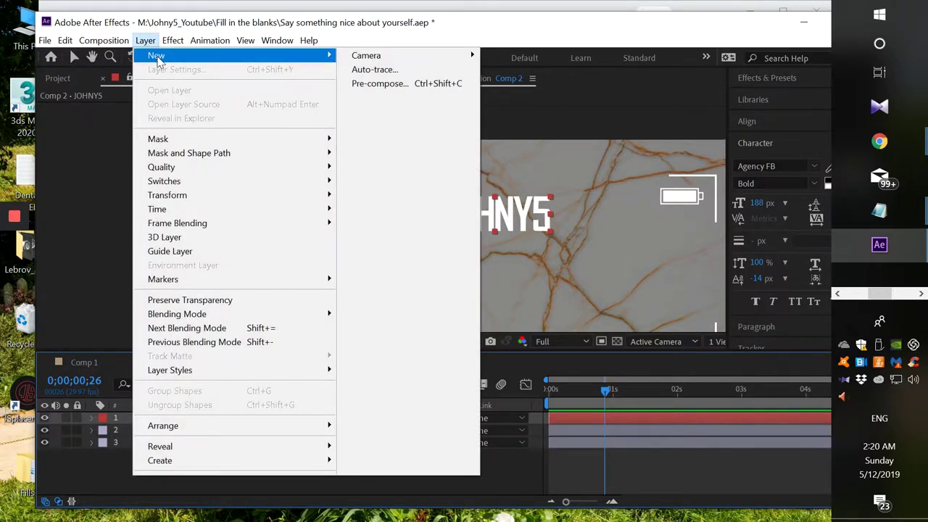
pyautogui.moveTo(158, 61)
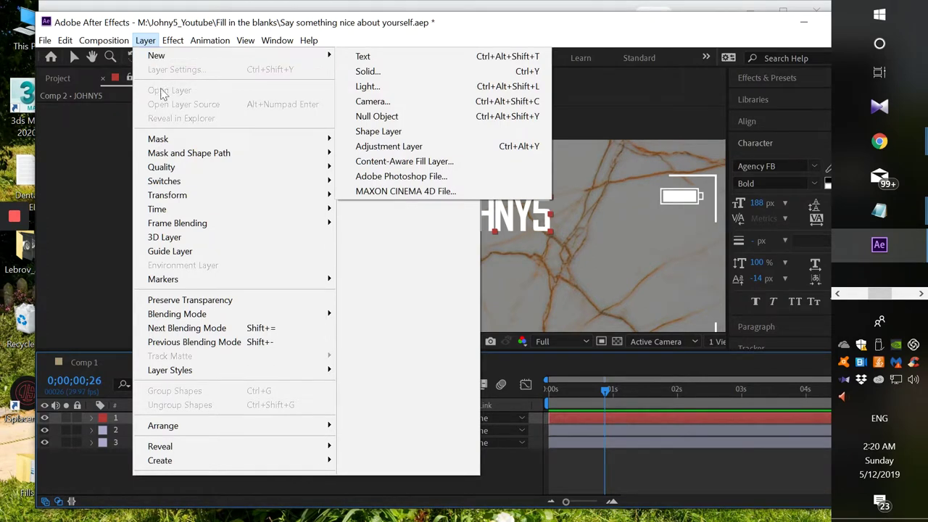
pyautogui.moveTo(173, 376)
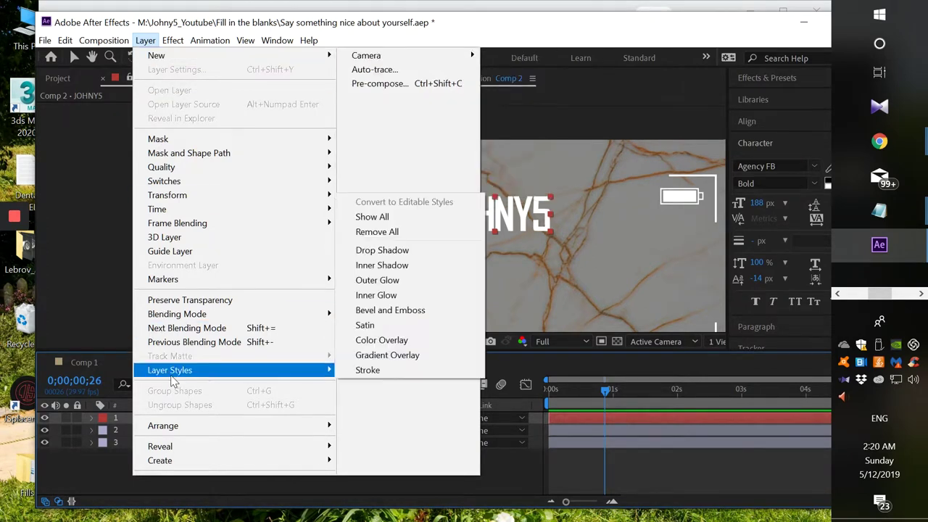
pyautogui.click(358, 376)
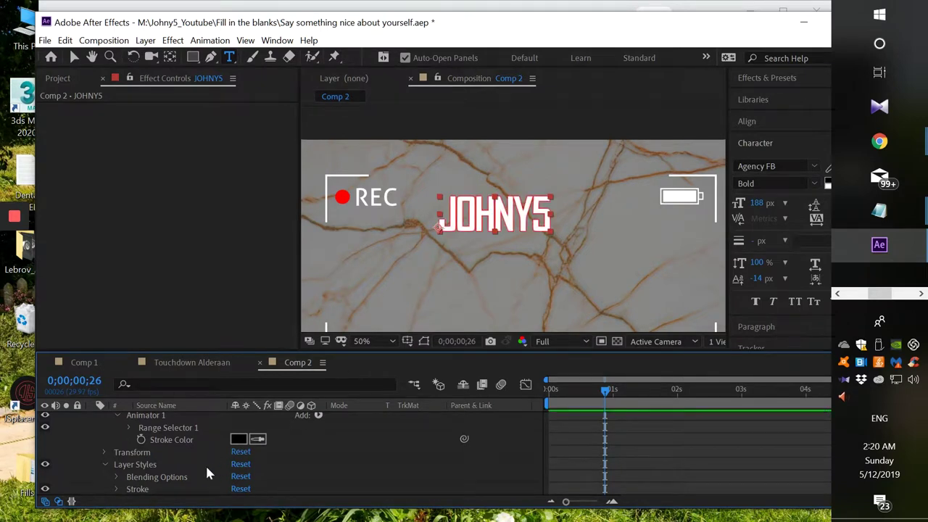
# Set the Stroke layer style's colour to near-black 020202
pyautogui.scroll(-1, 206, 471)
pyautogui.scroll(2, 207, 471)
pyautogui.scroll(3, 204, 467)
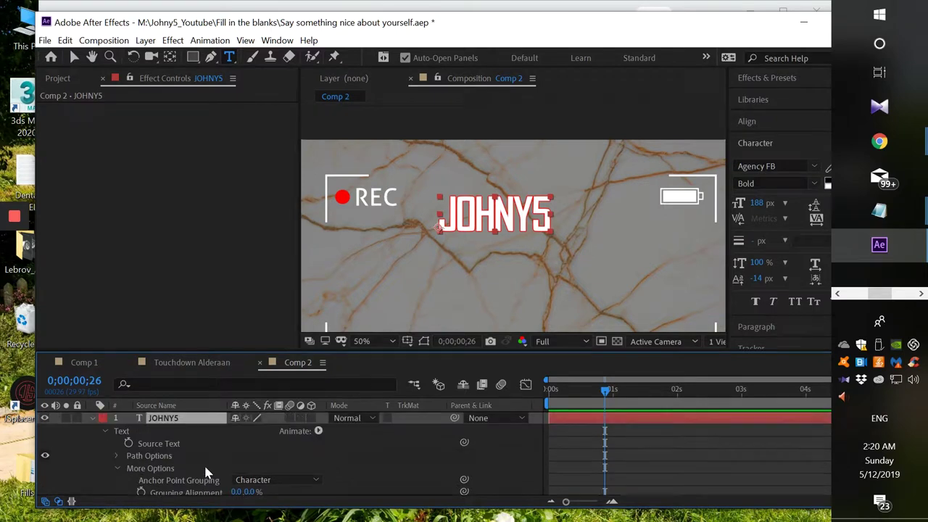
pyautogui.scroll(-3, 204, 468)
pyautogui.scroll(-3, 206, 473)
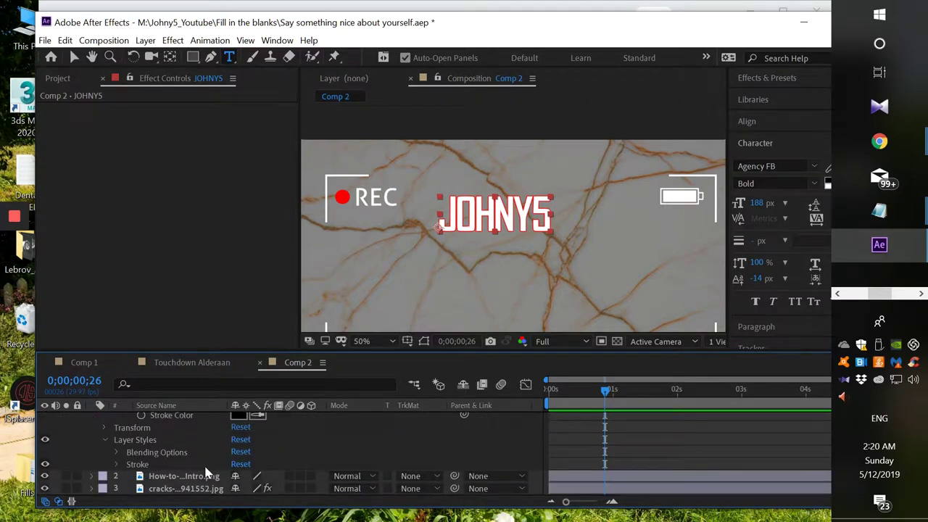
pyautogui.click(116, 464)
pyautogui.click(239, 452)
pyautogui.click(274, 357)
pyautogui.click(588, 178)
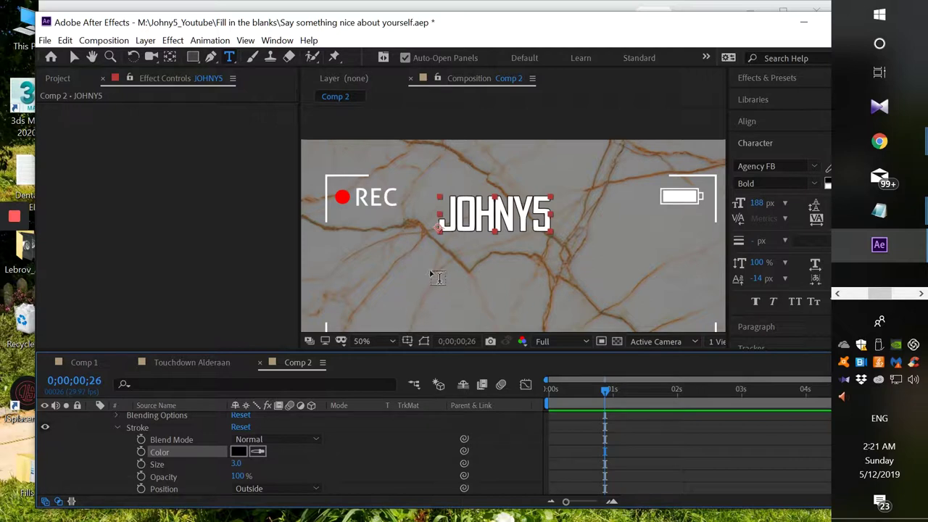
# Enlarge JOHNY5 to 284 px and thicken its stroke to 7.4 px
pyautogui.doubleClick(448, 216)
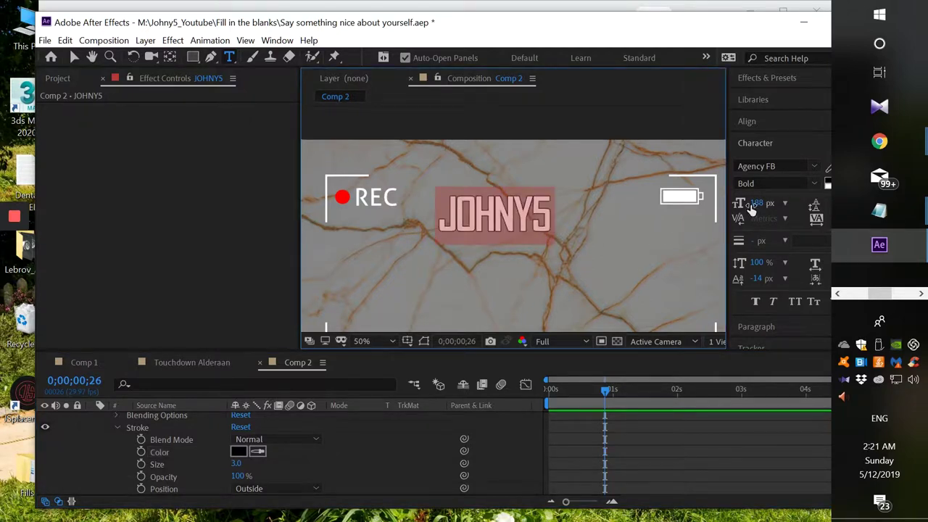
pyautogui.moveTo(751, 203); pyautogui.dragTo(763, 209)
pyautogui.doubleClick(503, 219)
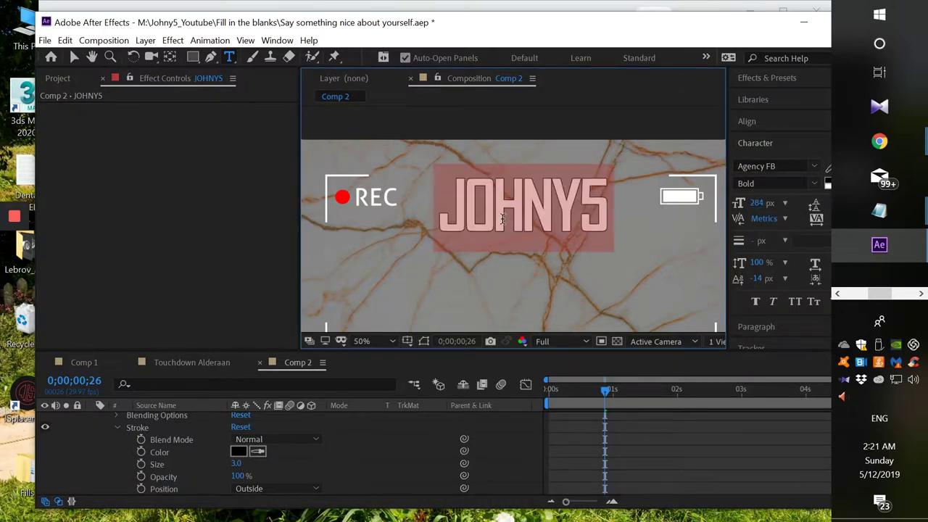
pyautogui.click(237, 464)
pyautogui.moveTo(239, 464); pyautogui.dragTo(257, 462)
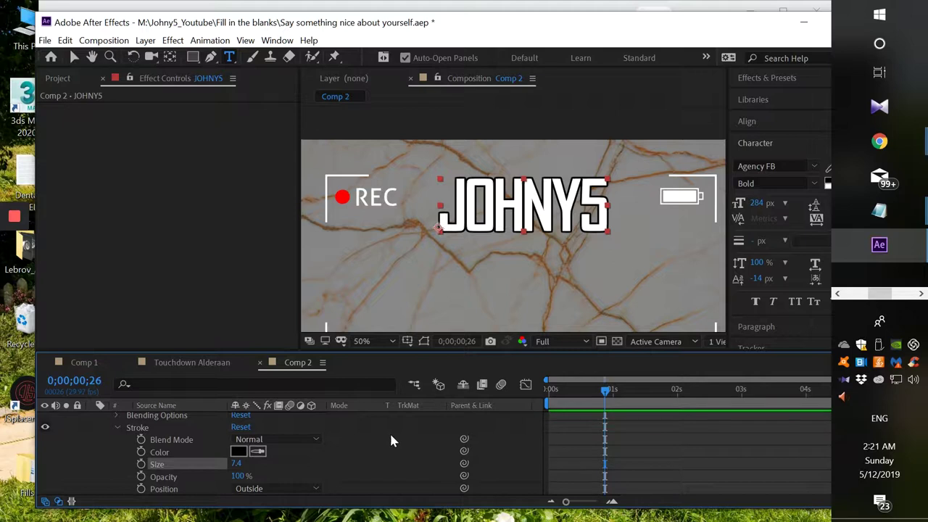
# Widen the JOHNY5 letter tracking to 37
pyautogui.doubleClick(540, 209)
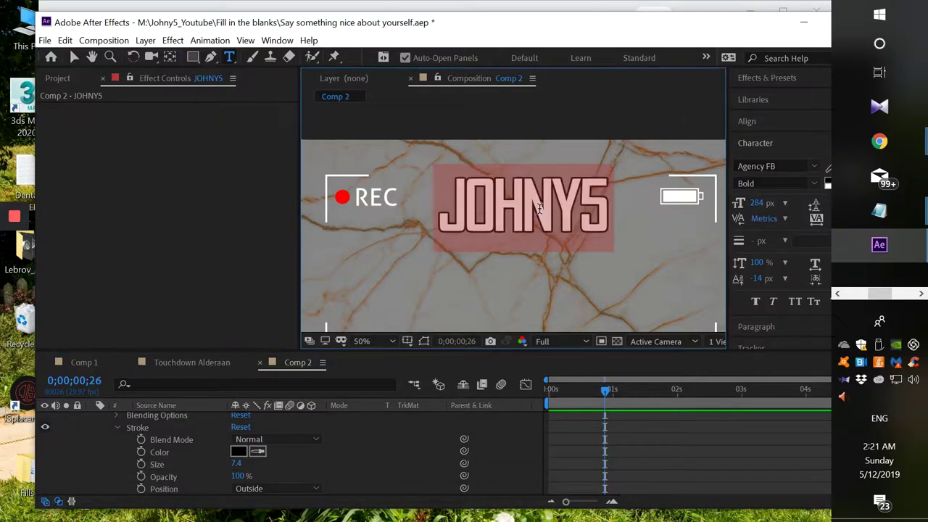
pyautogui.moveTo(754, 35); pyautogui.dragTo(718, 42)
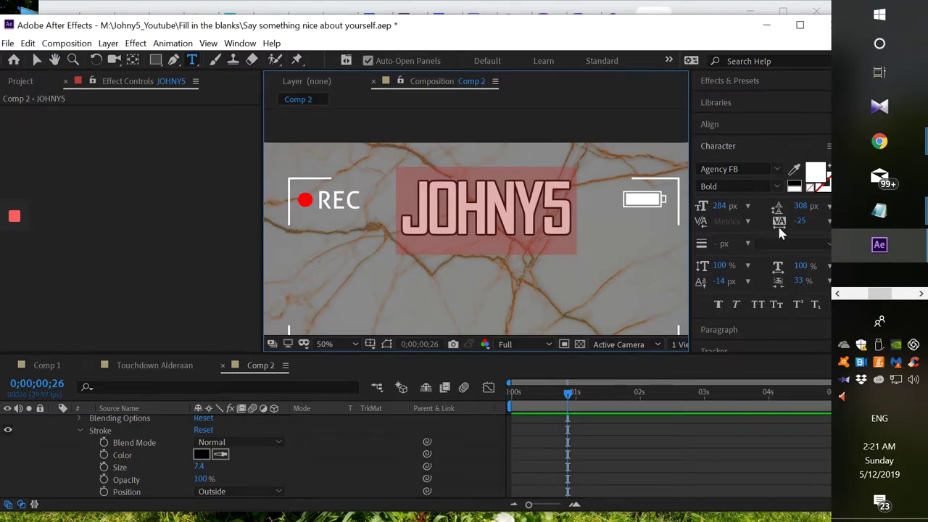
pyautogui.click(799, 223)
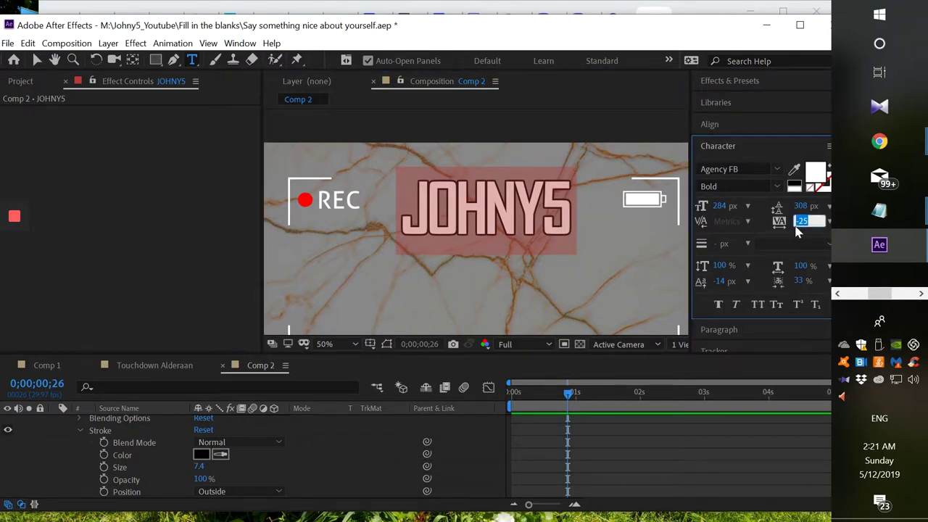
pyautogui.press('Return')
pyautogui.moveTo(800, 225); pyautogui.dragTo(803, 225)
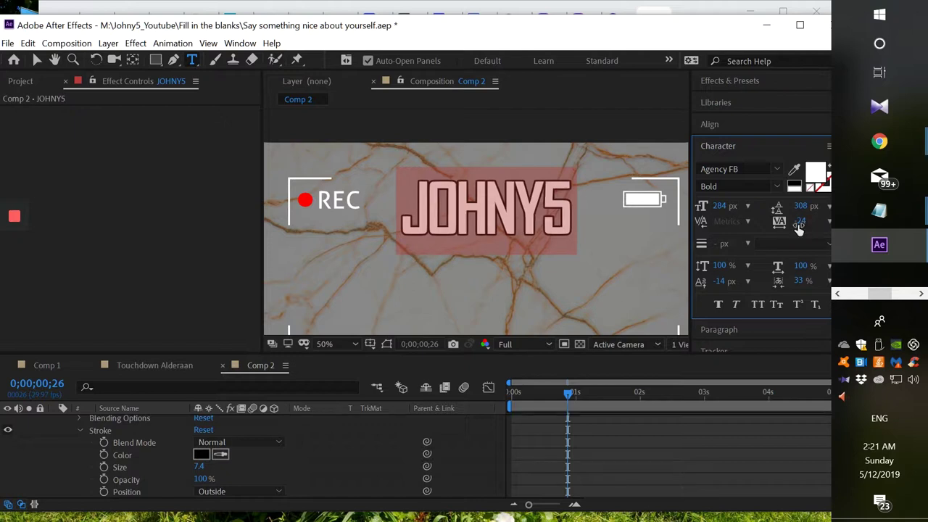
pyautogui.moveTo(799, 222)
pyautogui.mouseDown()
pyautogui.moveTo(816, 218)
pyautogui.moveTo(804, 228)
pyautogui.mouseUp()
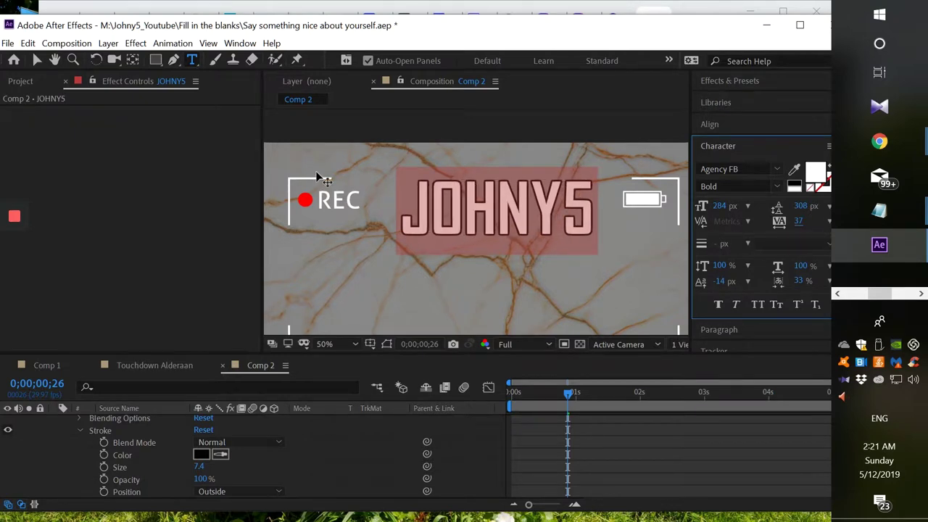
# Select the title layer with the Selection tool and centre it in the comp
pyautogui.moveTo(65, 26); pyautogui.dragTo(76, 27)
pyautogui.click(49, 62)
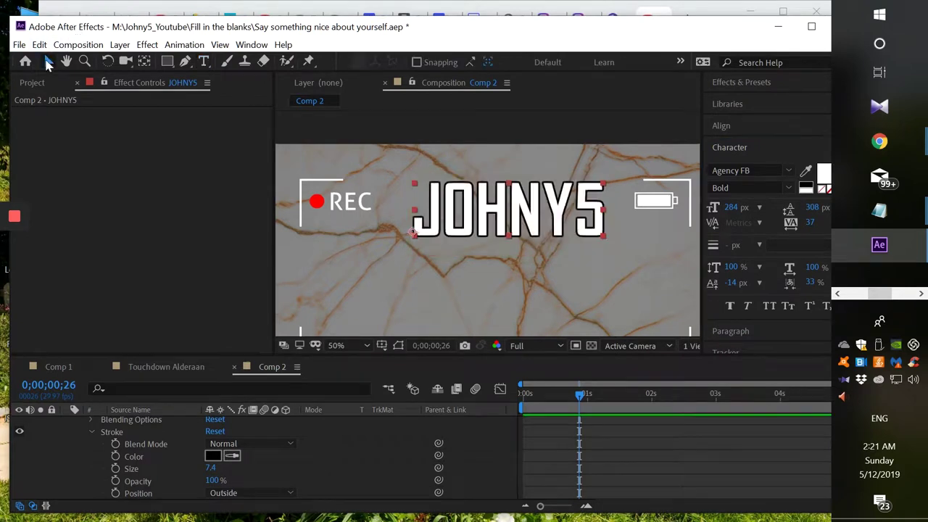
pyautogui.click(498, 225)
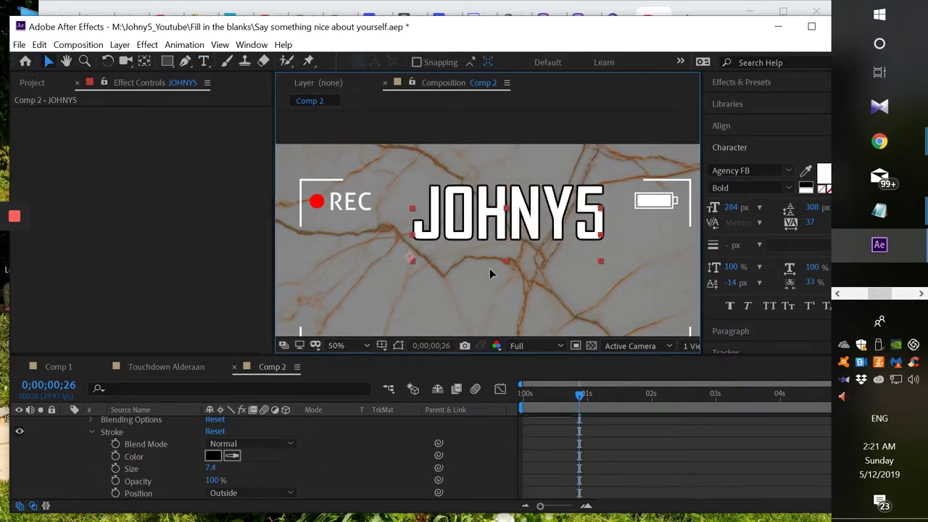
pyautogui.hotkey('ctrl', 'Home')
# After checking the YouTube reference, widen tracking to 96 and move JOHNY5 down-left
pyautogui.moveTo(868, 156)
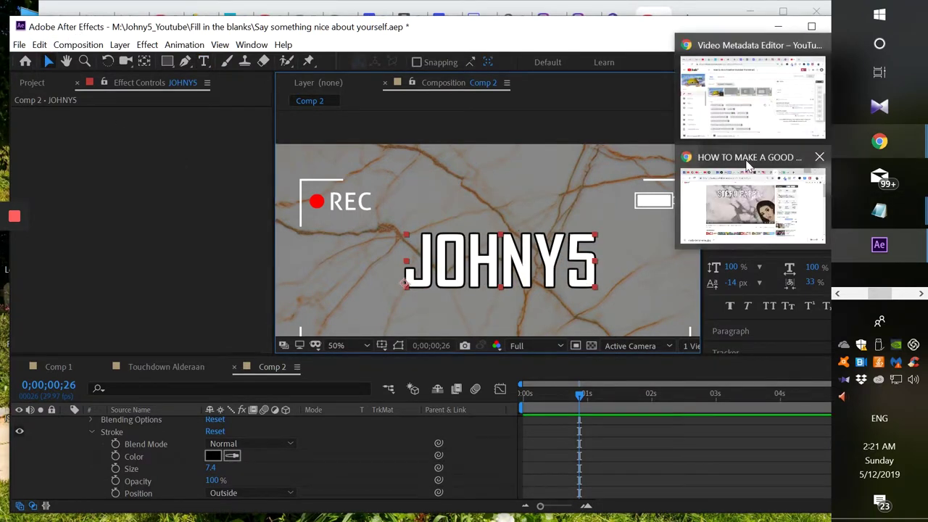
pyautogui.click(758, 192)
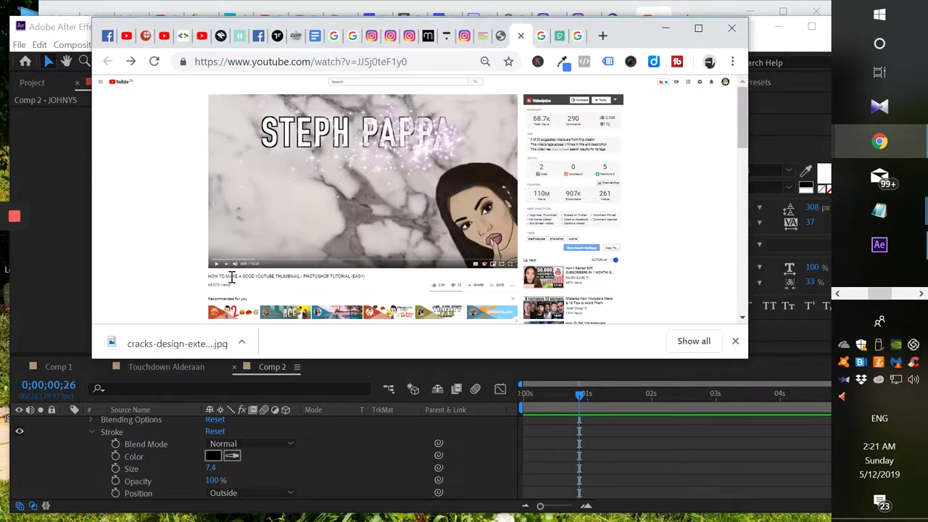
pyautogui.click(665, 29)
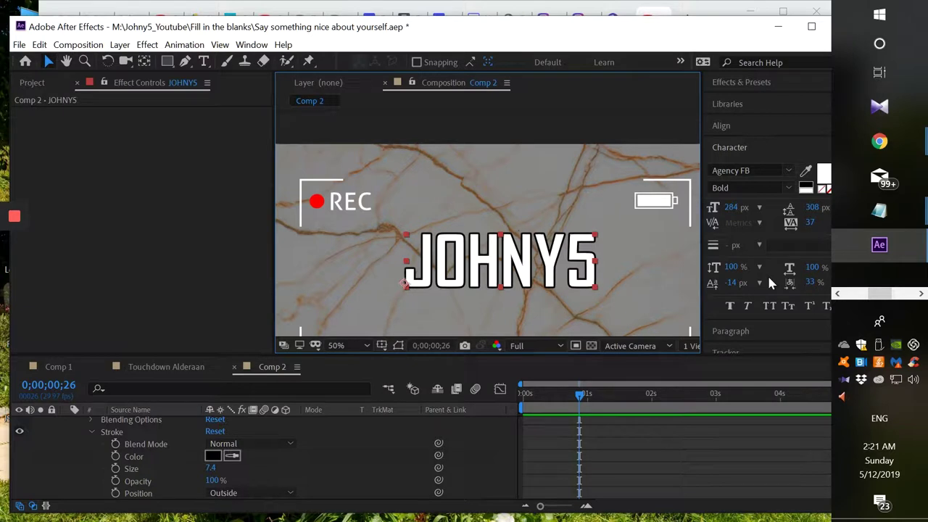
pyautogui.moveTo(809, 227); pyautogui.dragTo(851, 227)
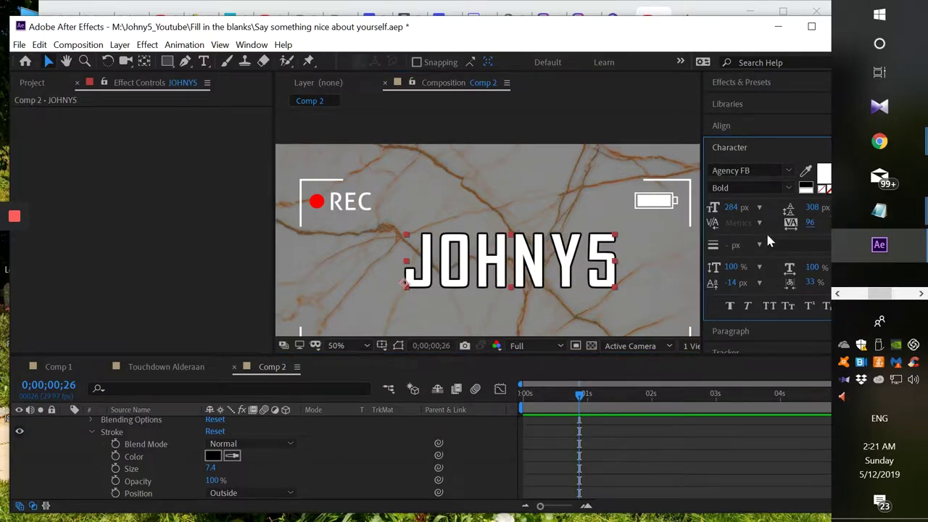
pyautogui.moveTo(75, 34); pyautogui.dragTo(91, 35)
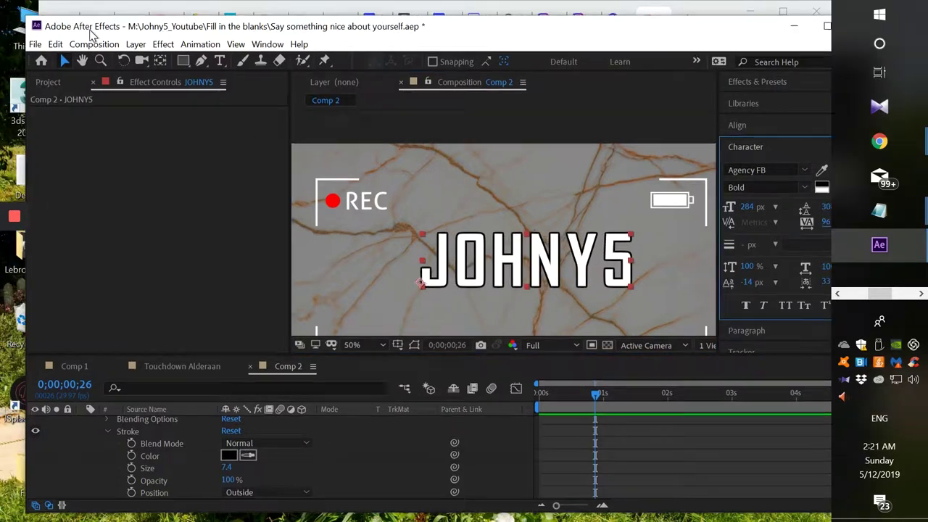
pyautogui.moveTo(513, 281); pyautogui.dragTo(498, 299)
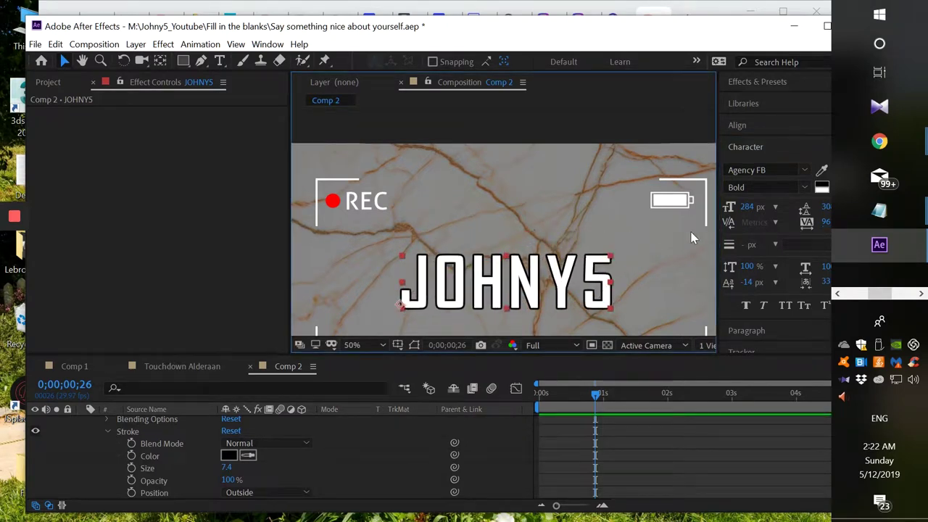
# Select only the 5 in JOHNY5 with the Type tool
pyautogui.doubleClick(593, 273)
pyautogui.moveTo(579, 270); pyautogui.dragTo(624, 269)
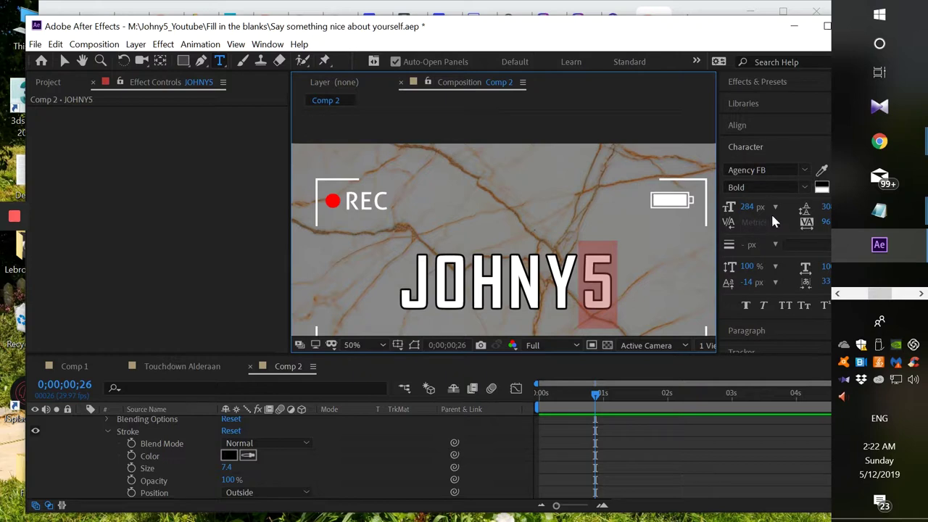
pyautogui.click(819, 190)
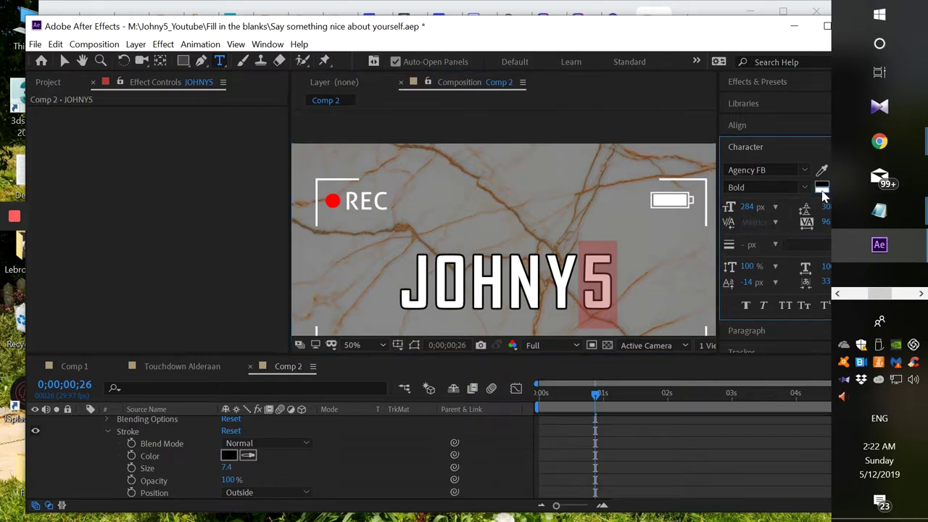
pyautogui.doubleClick(598, 272)
pyautogui.click(598, 272)
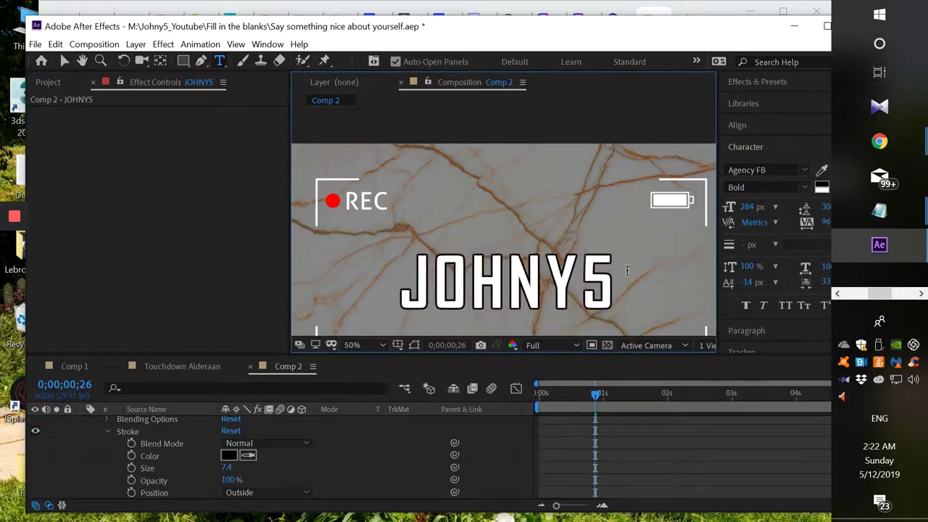
pyautogui.moveTo(583, 271); pyautogui.dragTo(627, 271)
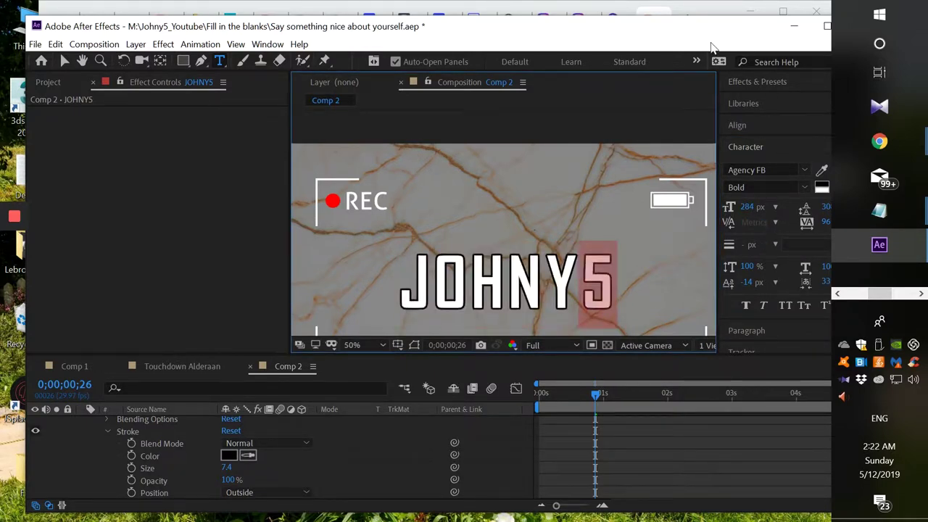
pyautogui.moveTo(735, 41); pyautogui.dragTo(716, 39)
pyautogui.click(807, 178)
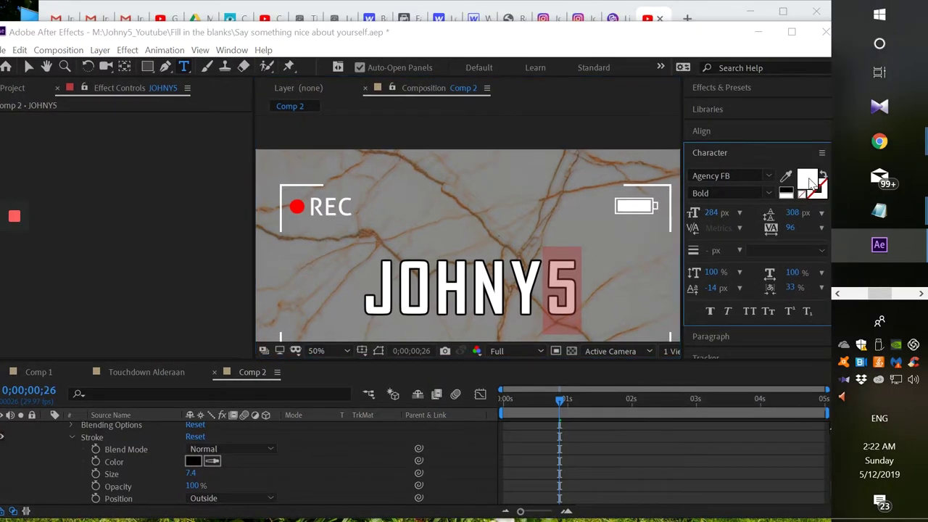
# Fill the 5 with black 000000, verify the result, and exit text editing with the Selection tool
pyautogui.click(274, 356)
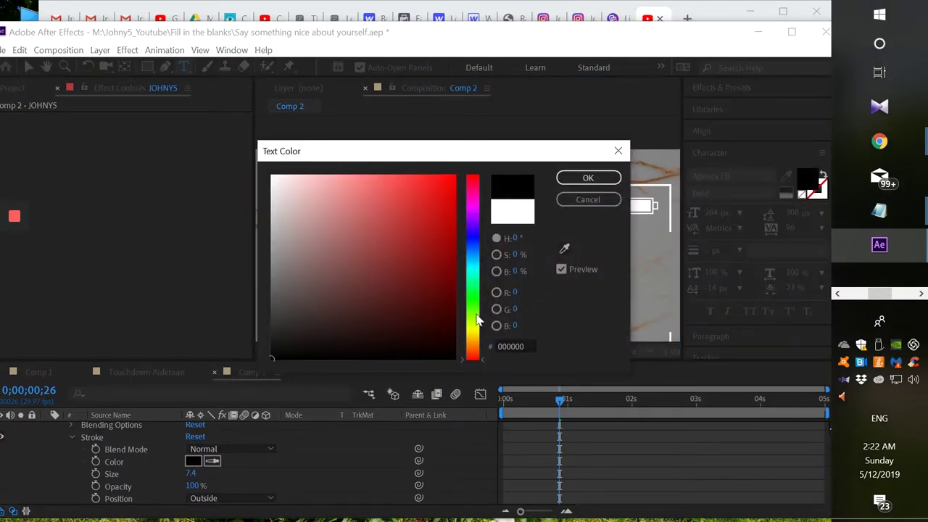
pyautogui.click(588, 177)
pyautogui.click(551, 284)
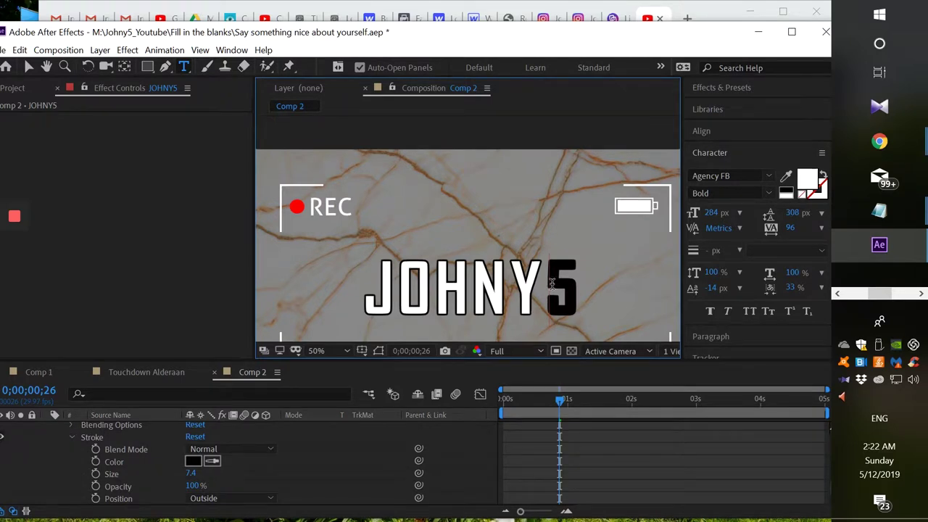
pyautogui.moveTo(550, 276); pyautogui.dragTo(580, 276)
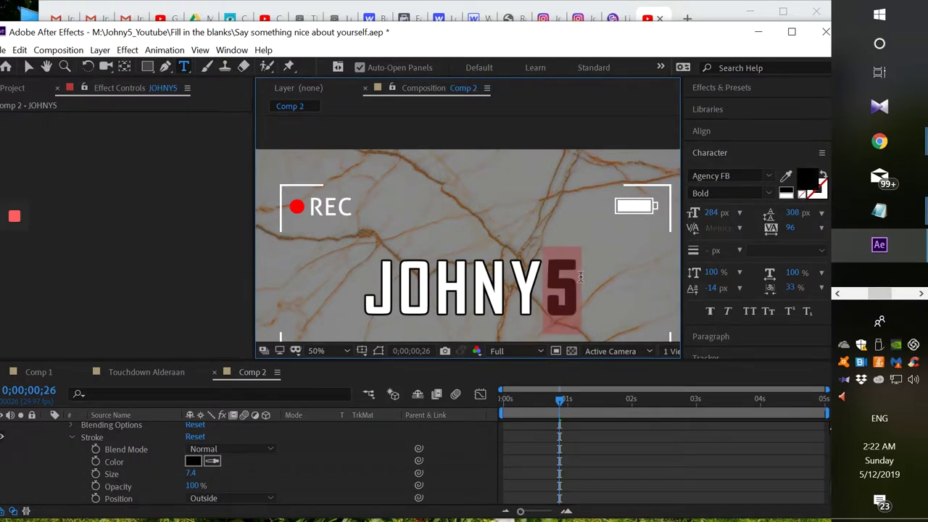
pyautogui.click(513, 276)
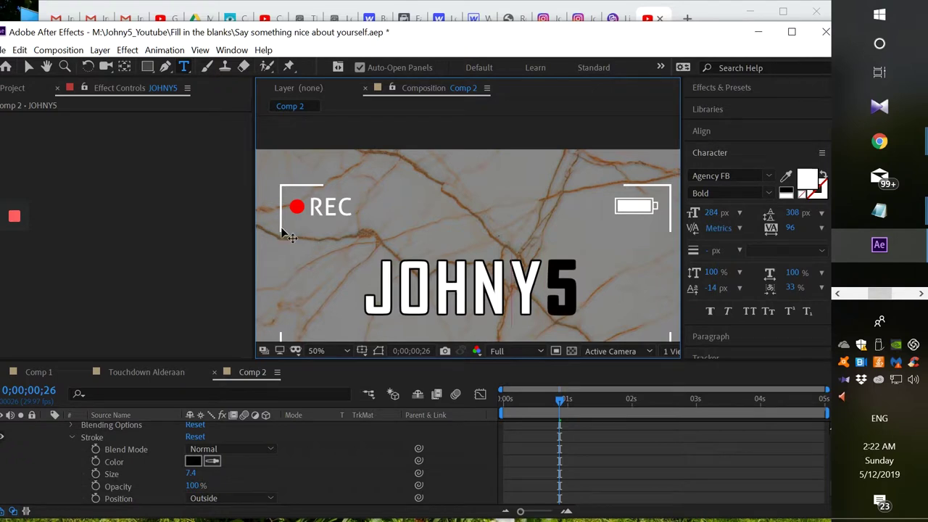
pyautogui.moveTo(76, 36); pyautogui.dragTo(130, 27)
pyautogui.click(85, 58)
pyautogui.click(359, 259)
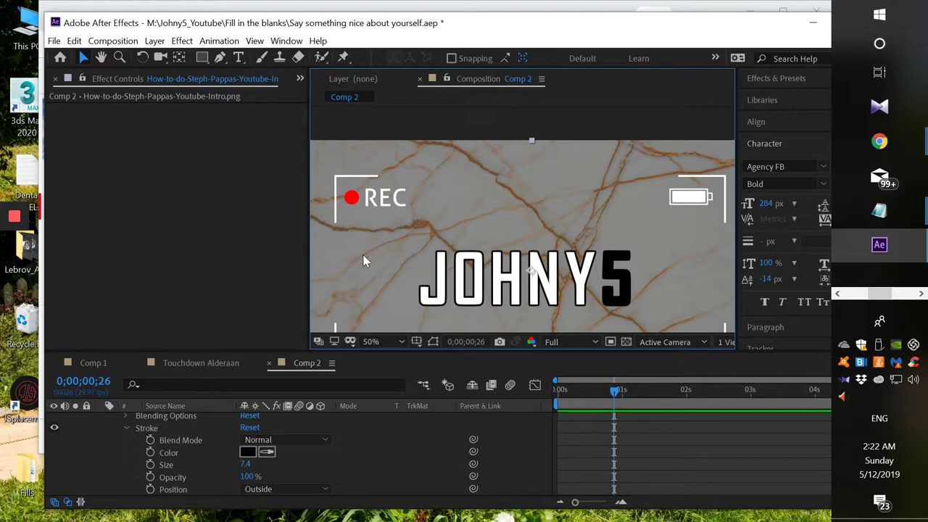
# Zoom the comp view out, test-nudge the background layer back into place, and collapse the JOHNY5 layer
pyautogui.press(',')
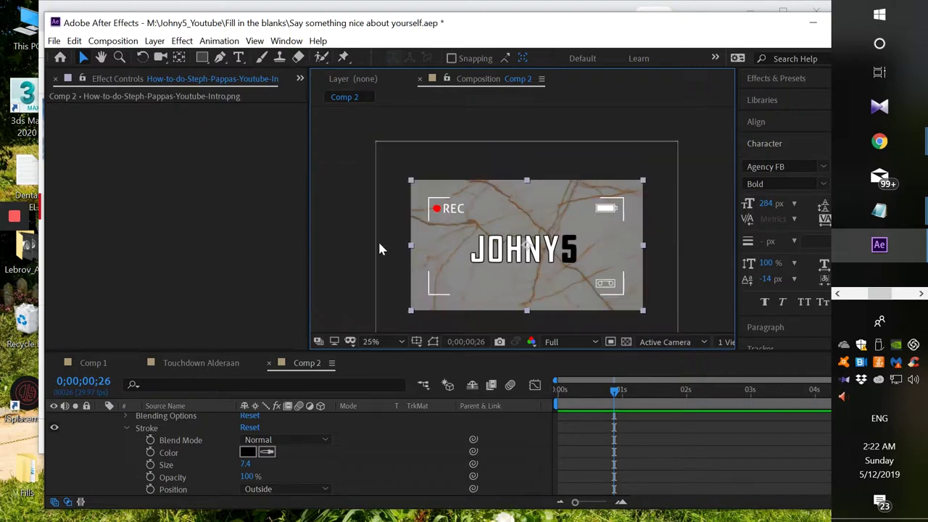
pyautogui.click(82, 58)
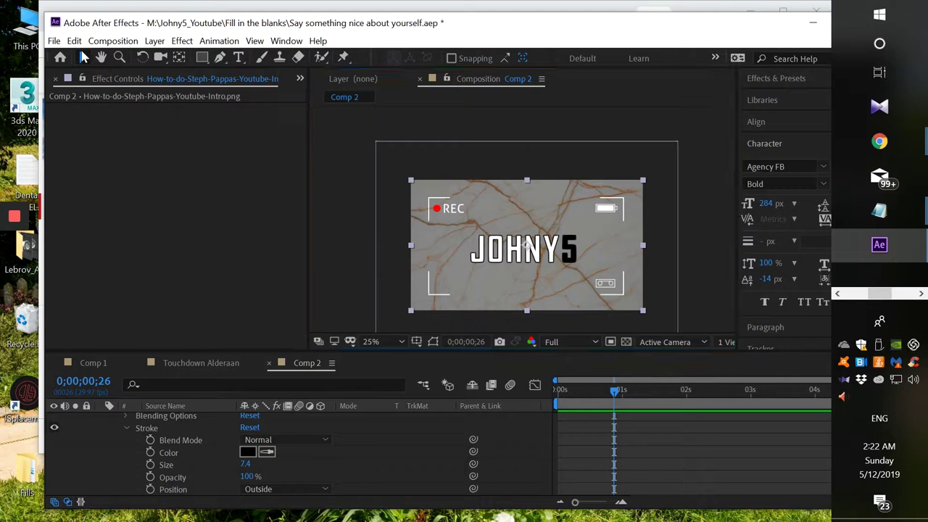
pyautogui.click(510, 249)
pyautogui.hotkey('shift', 'Up')
pyautogui.hotkey('shift', 'Up')
pyautogui.hotkey('shift', 'Up')
pyautogui.hotkey('shift', 'Up')
pyautogui.hotkey('shift', 'Up')
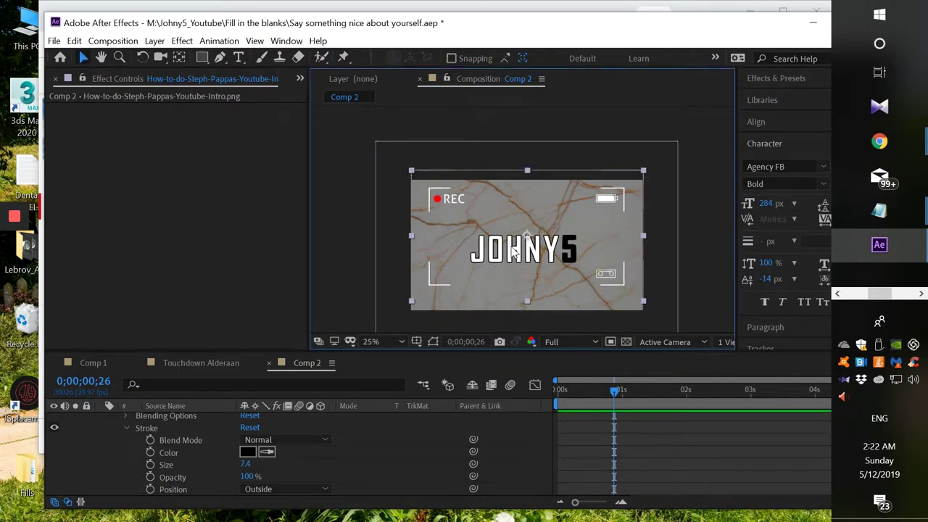
pyautogui.hotkey('shift', 'Down')
pyautogui.hotkey('shift', 'Down')
pyautogui.hotkey('shift', 'Down')
pyautogui.hotkey('shift', 'Down')
pyautogui.hotkey('shift', 'Down')
pyautogui.scroll(5, 154, 452)
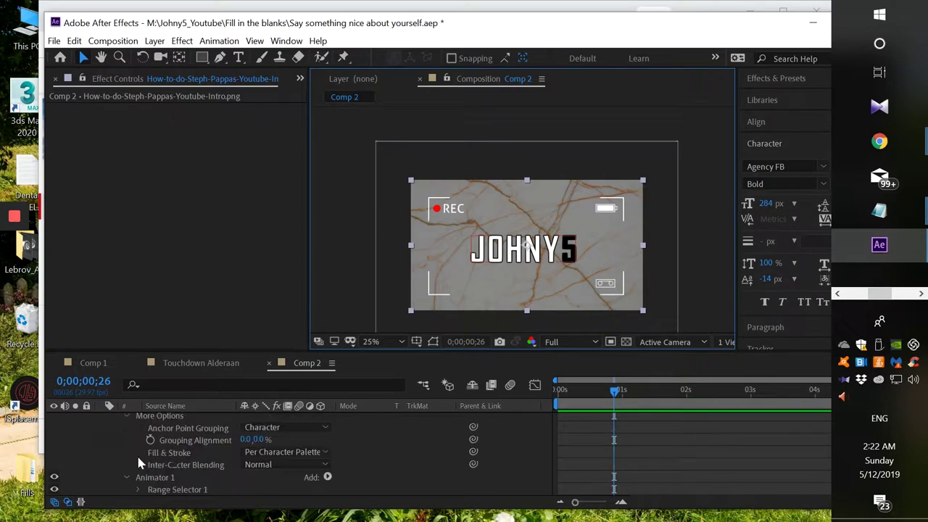
pyautogui.scroll(3, 140, 462)
pyautogui.click(100, 418)
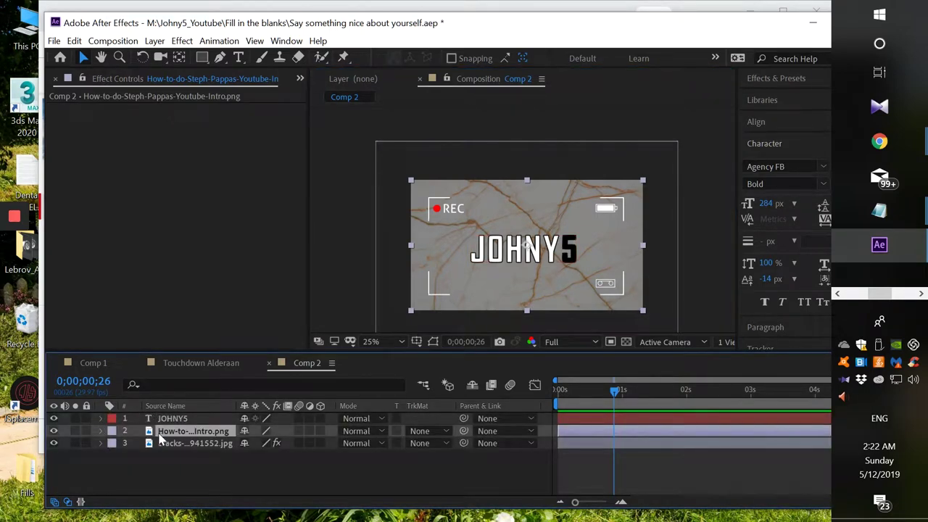
# Lock layers 2 and 3 (viewfinder overlay, marble) and drag JOHNY5 up slightly
pyautogui.click(86, 430)
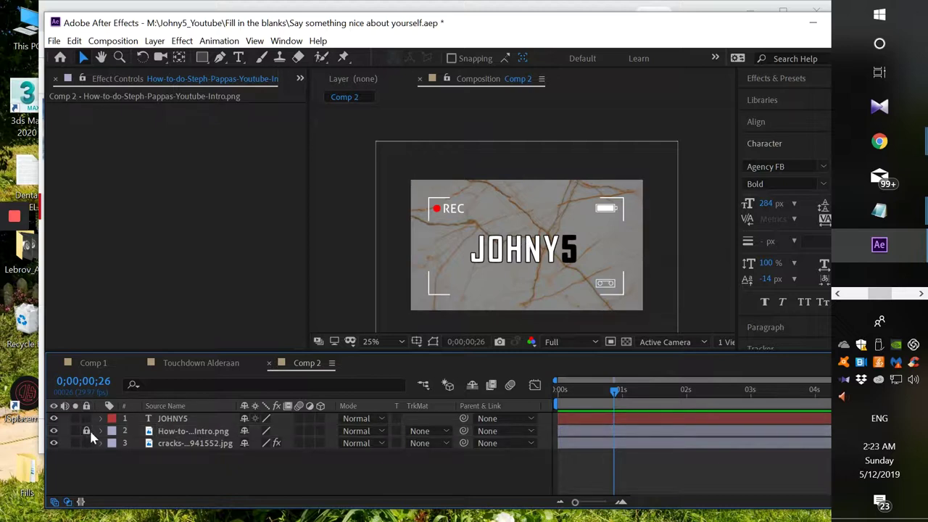
pyautogui.click(87, 443)
pyautogui.click(570, 254)
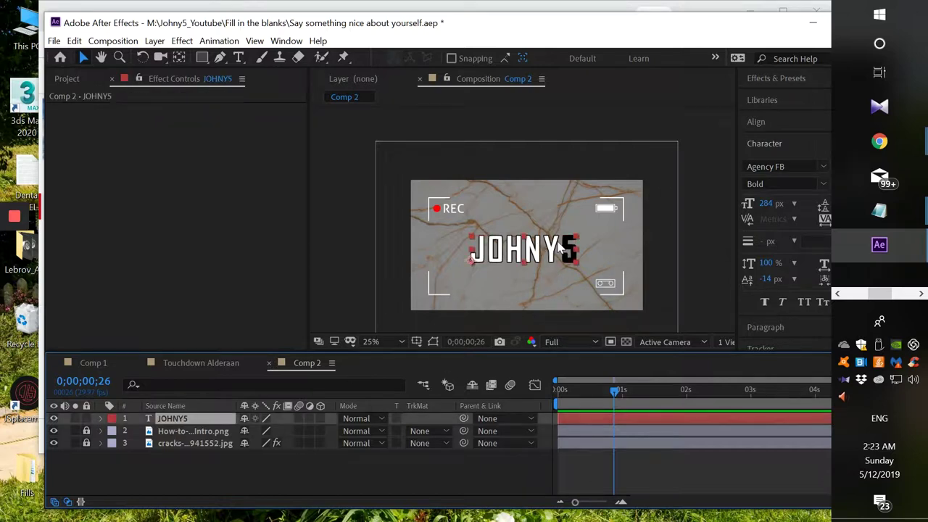
pyautogui.moveTo(549, 249); pyautogui.dragTo(551, 236)
# Watch the YouTube reference tutorial's title intro in Chrome, then return to After Effects
pyautogui.moveTo(873, 140)
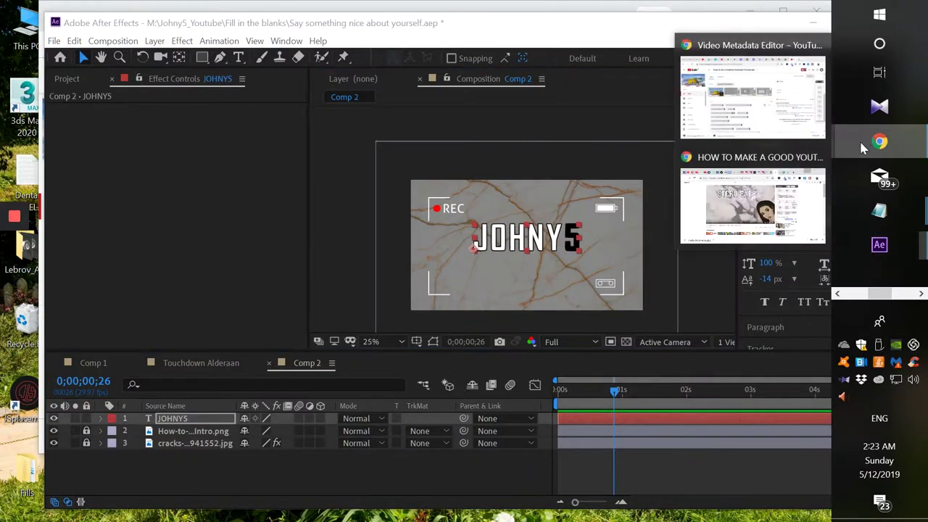
pyautogui.click(691, 231)
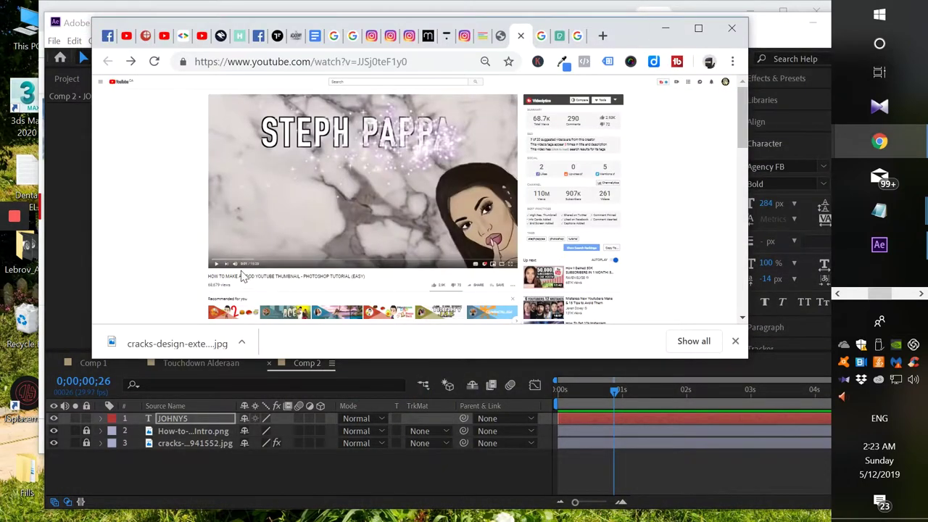
pyautogui.click(216, 264)
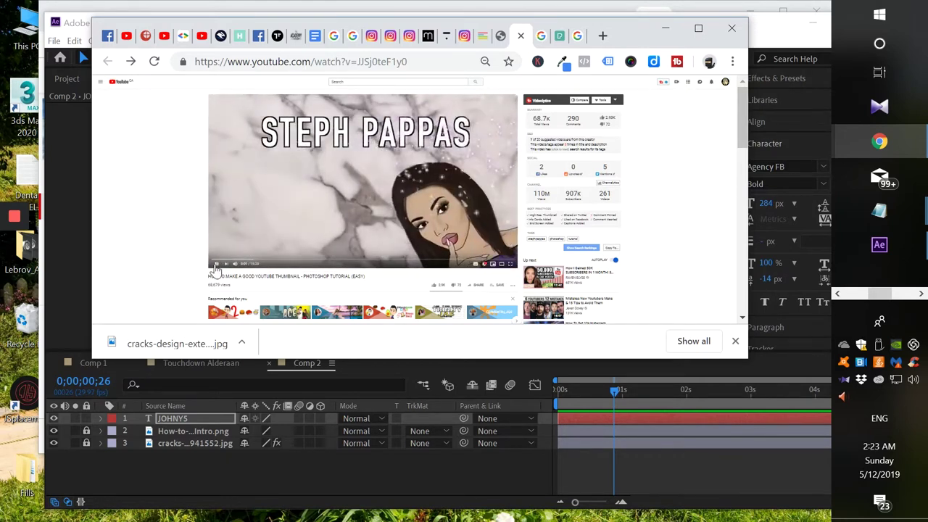
pyautogui.click(879, 245)
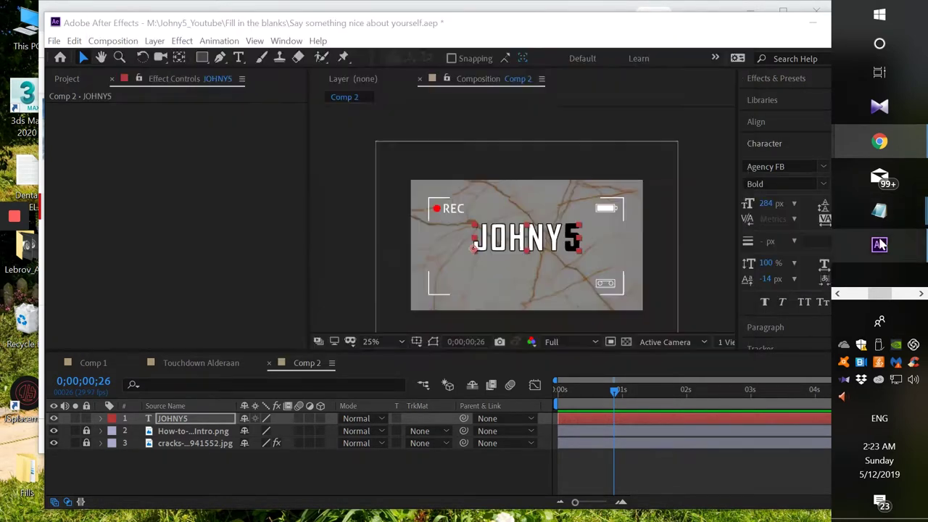
# Hide the JOHNY5 title layer and scrub back toward the timeline start
pyautogui.click(54, 419)
pyautogui.moveTo(573, 397); pyautogui.dragTo(714, 392)
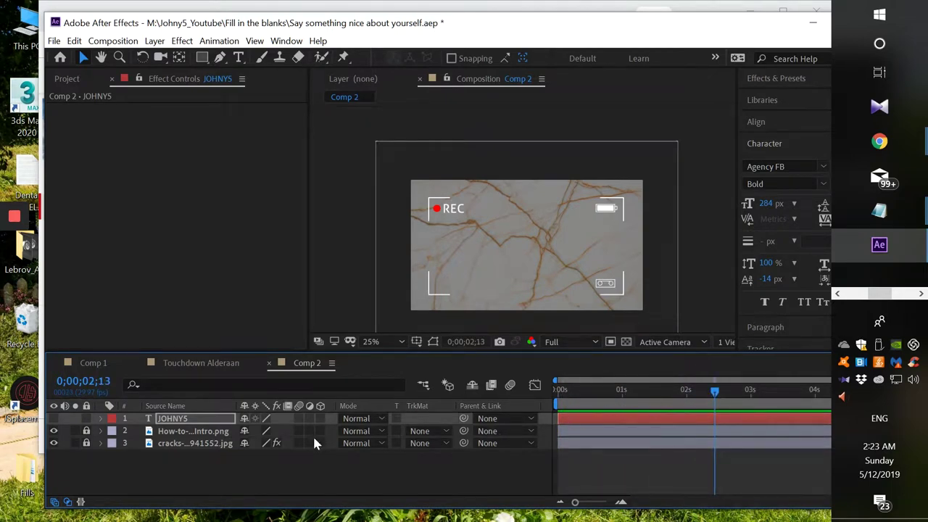
pyautogui.click(164, 435)
# Unlock the viewfinder overlay and pre-compose it with the marble background as Pre-comp 1
pyautogui.click(85, 430)
pyautogui.click(172, 435)
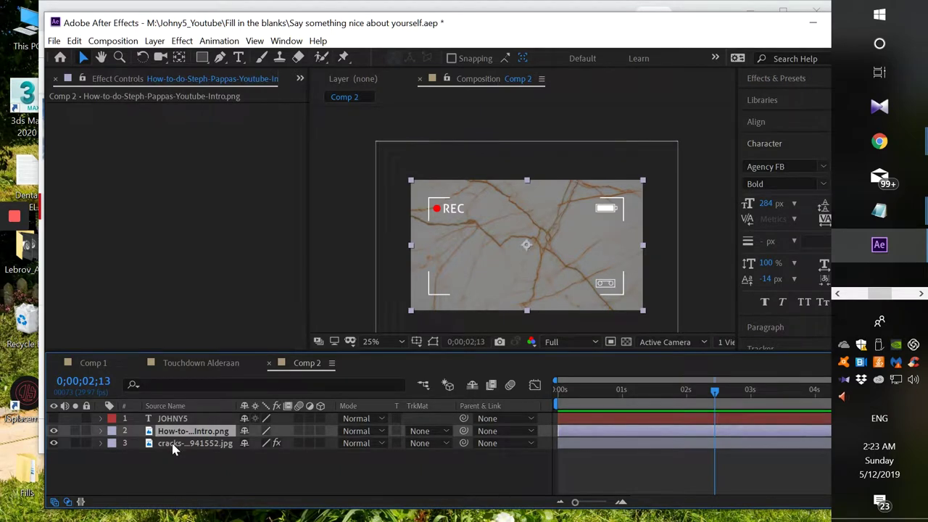
pyautogui.keyDown('shift'); pyautogui.click(172, 443); pyautogui.keyUp('shift')
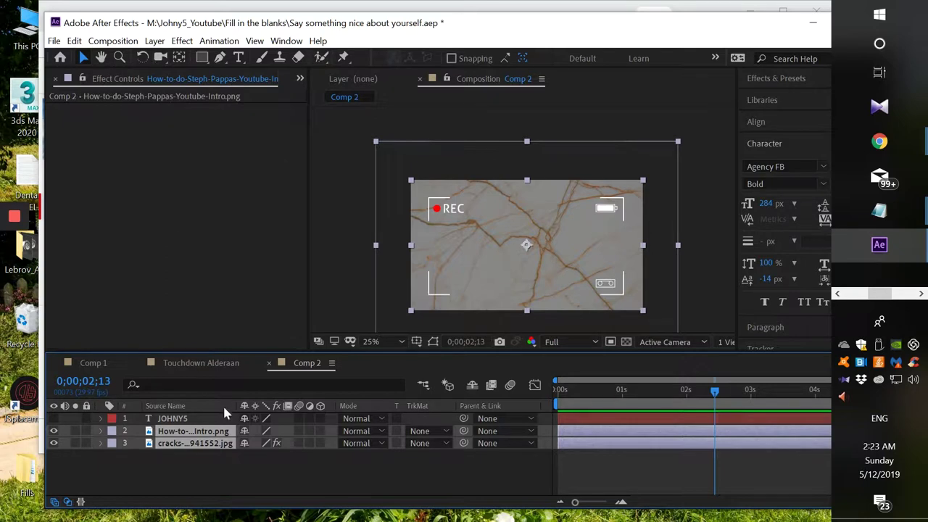
pyautogui.rightClick(207, 440)
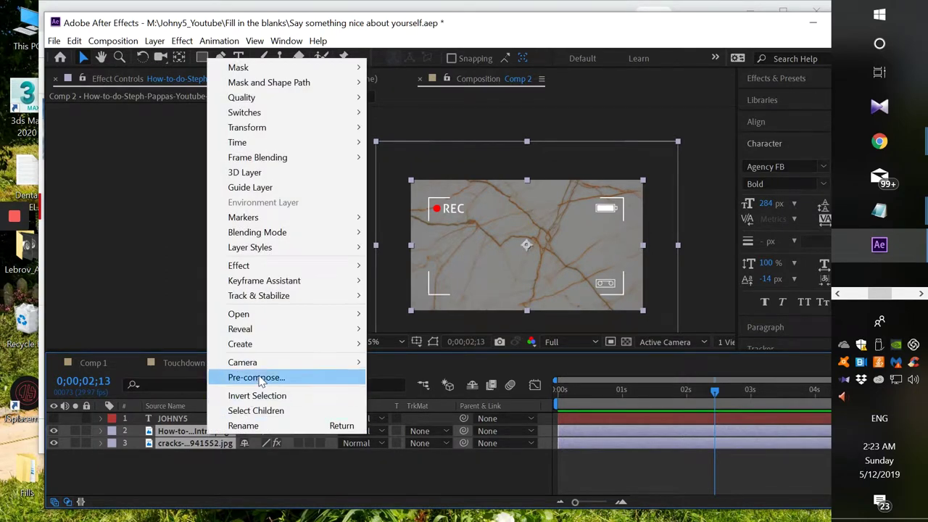
pyautogui.click(257, 377)
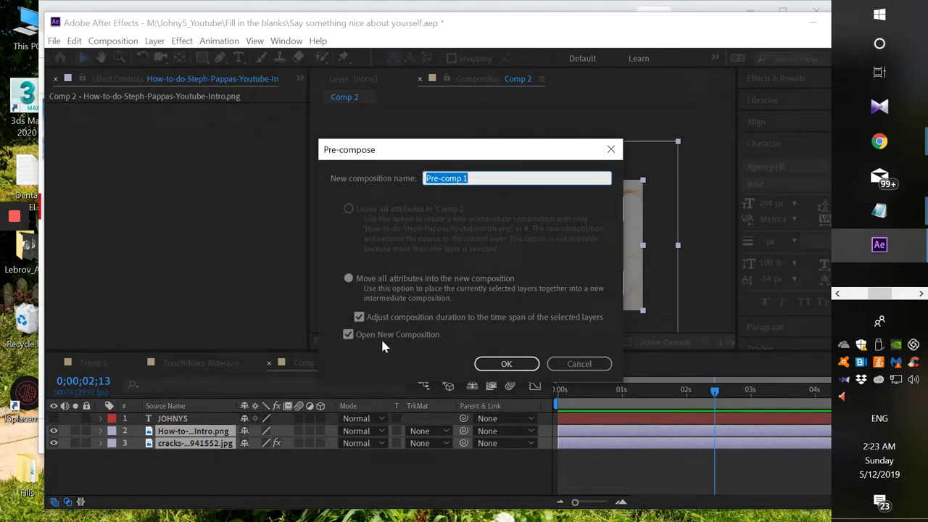
pyautogui.click(507, 364)
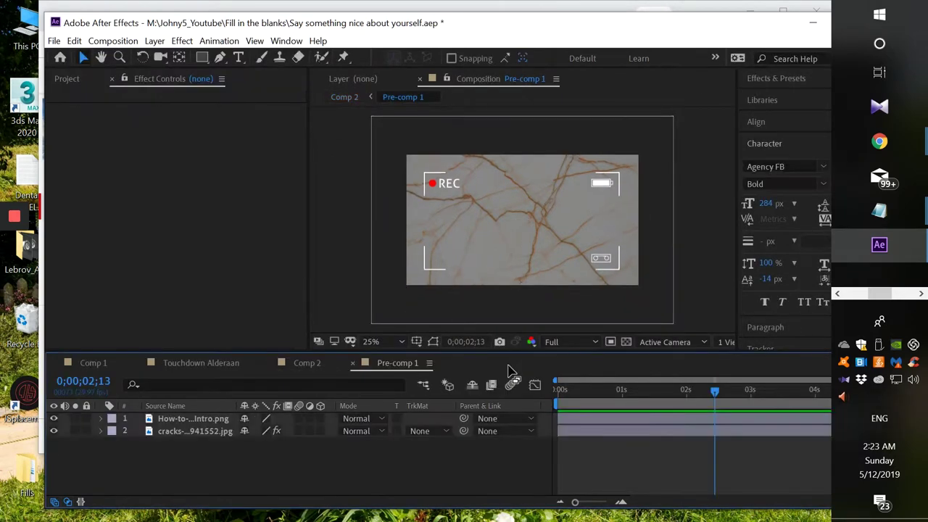
# In Comp 2, key Pre-comp 1's Scale at 100% at 0s and 186% near two seconds
pyautogui.click(307, 364)
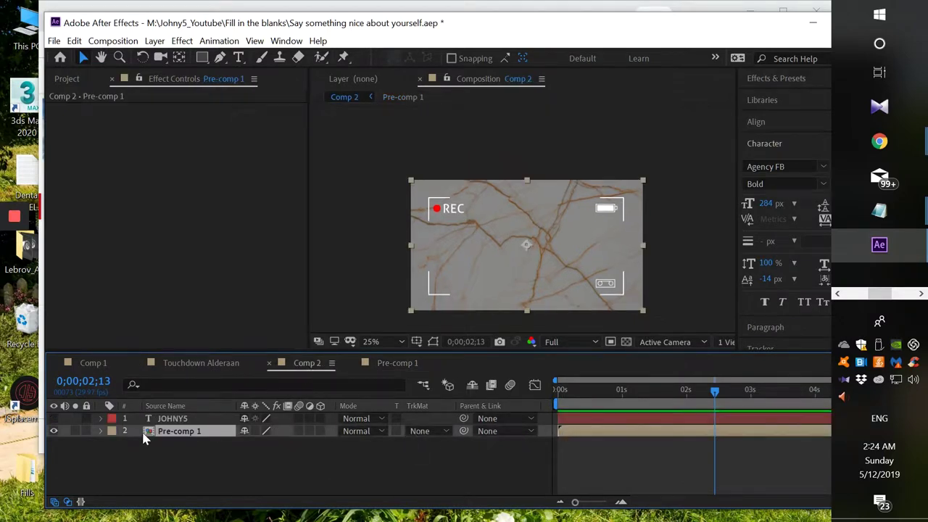
pyautogui.click(100, 431)
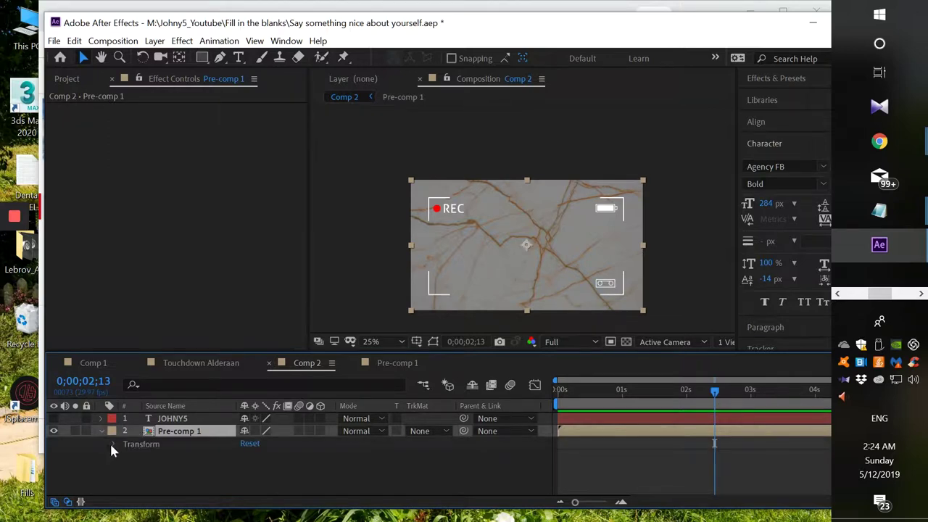
pyautogui.click(112, 444)
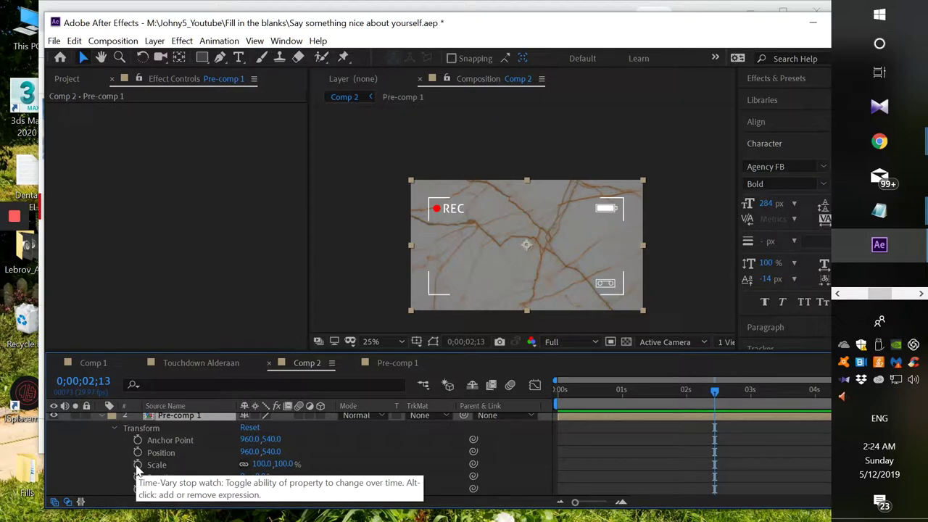
pyautogui.click(138, 465)
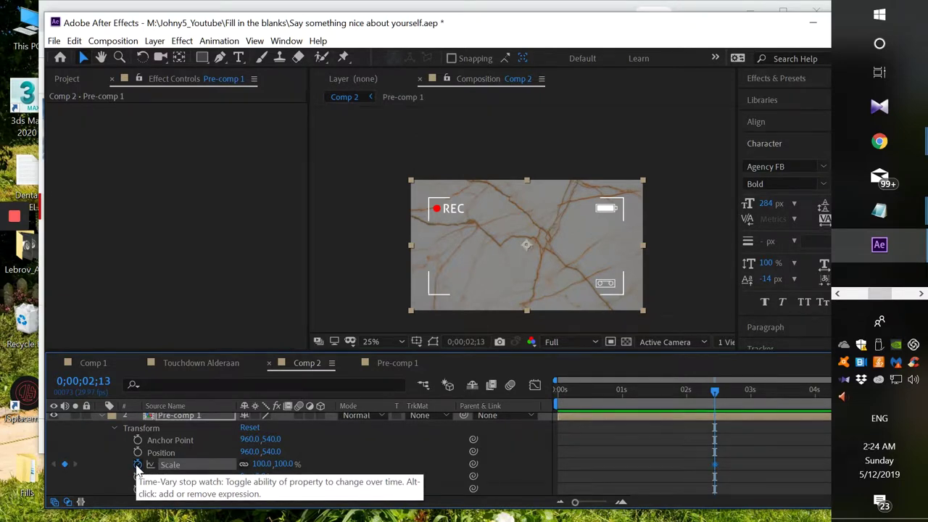
pyautogui.moveTo(714, 471); pyautogui.dragTo(560, 464)
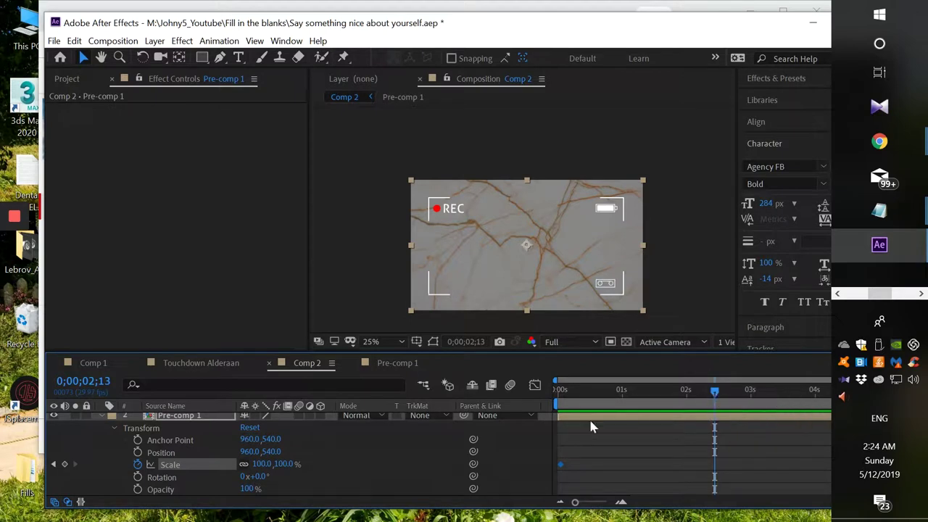
pyautogui.moveTo(280, 469); pyautogui.dragTo(337, 461)
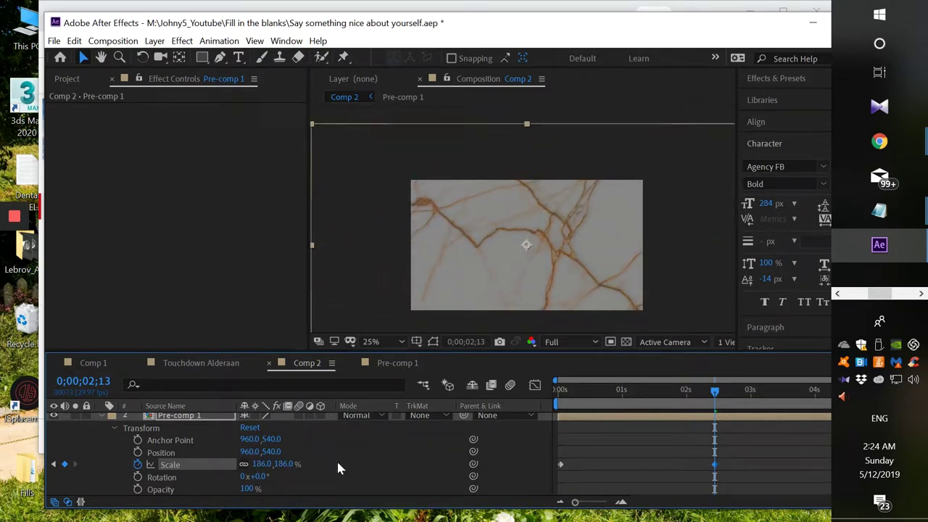
# Apply Easy Ease to the first Scale keyframe and return to the start
pyautogui.moveTo(586, 392); pyautogui.dragTo(722, 408)
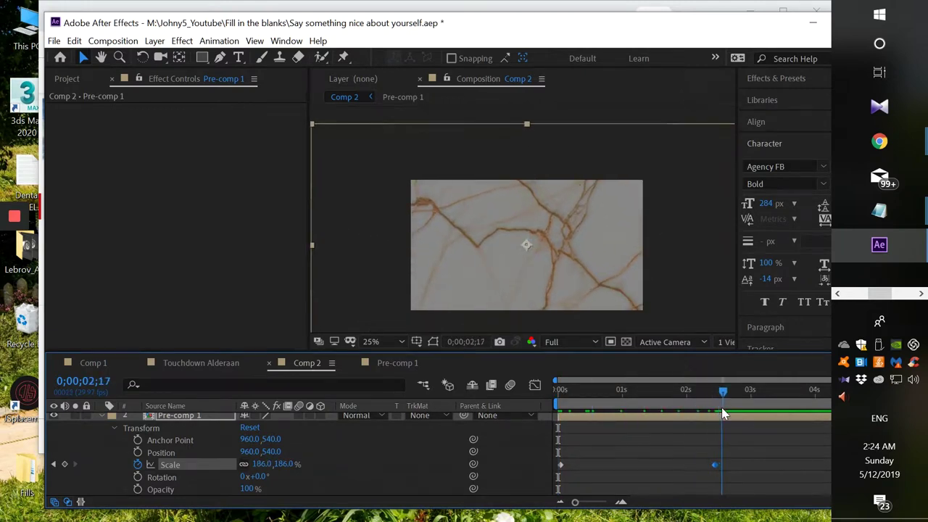
pyautogui.click(559, 465)
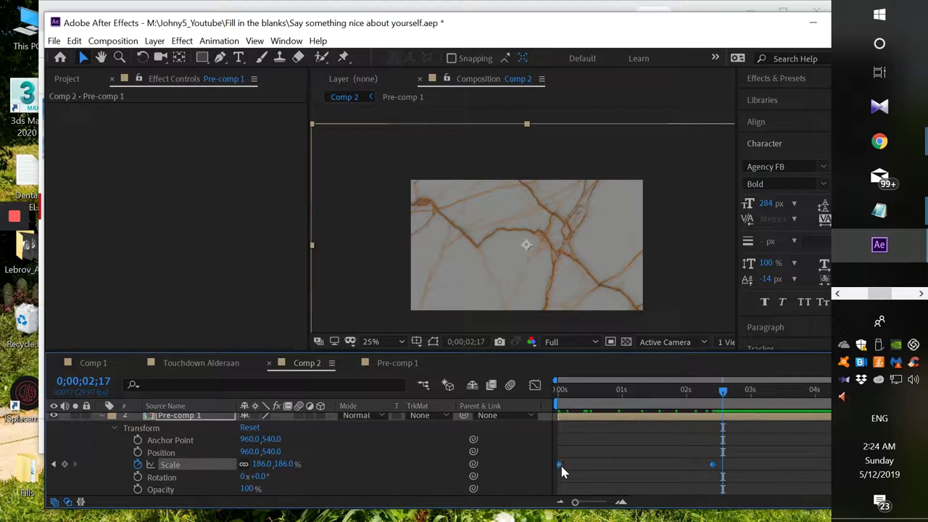
pyautogui.rightClick(559, 464)
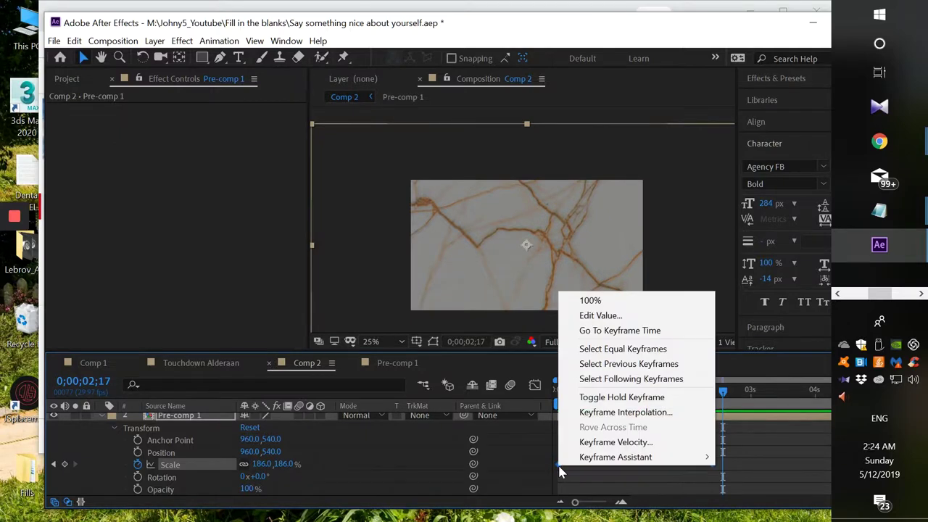
pyautogui.moveTo(586, 458)
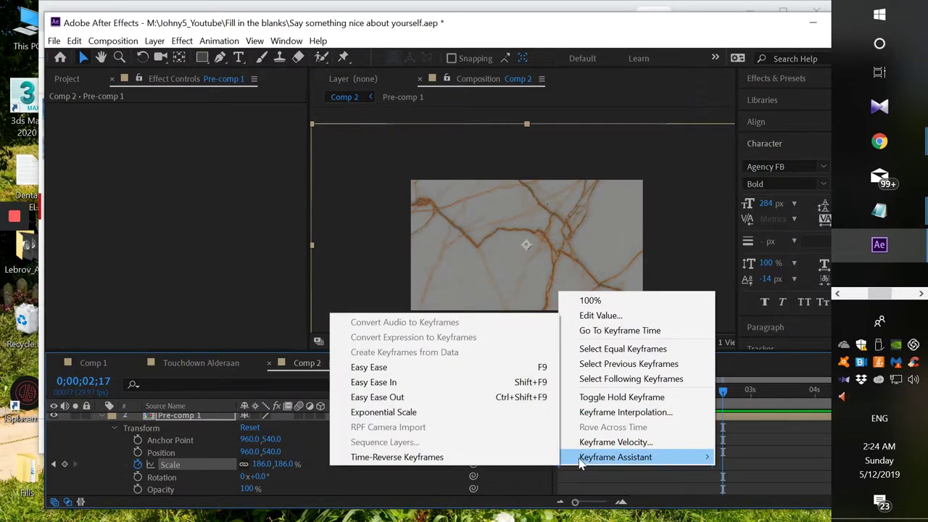
pyautogui.click(401, 367)
pyautogui.click(560, 391)
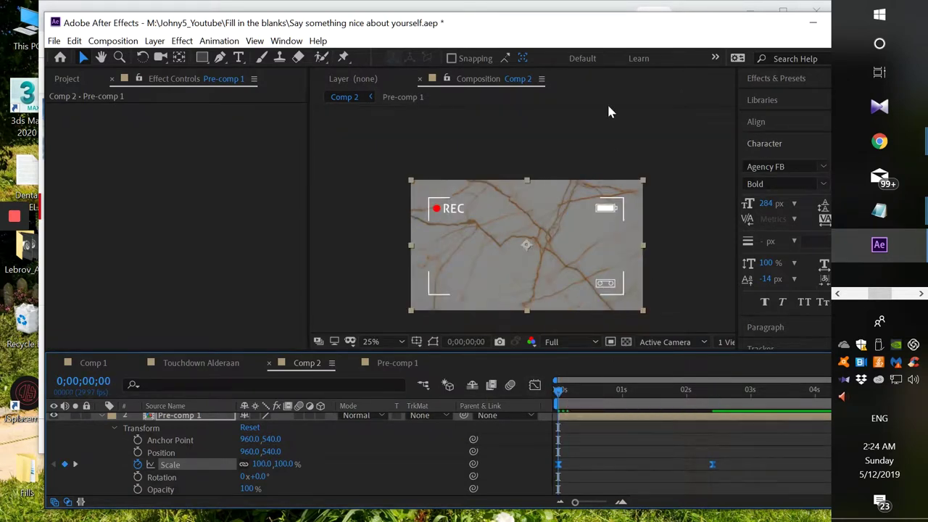
pyautogui.moveTo(605, 29); pyautogui.dragTo(557, 27)
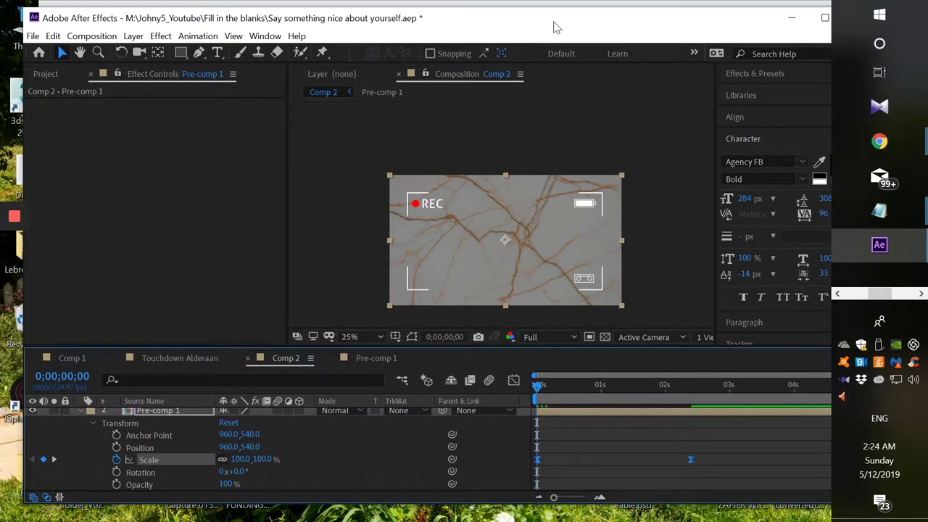
# Rearrange the workspace to bring up the Preview panel's playback controls
pyautogui.click(267, 37)
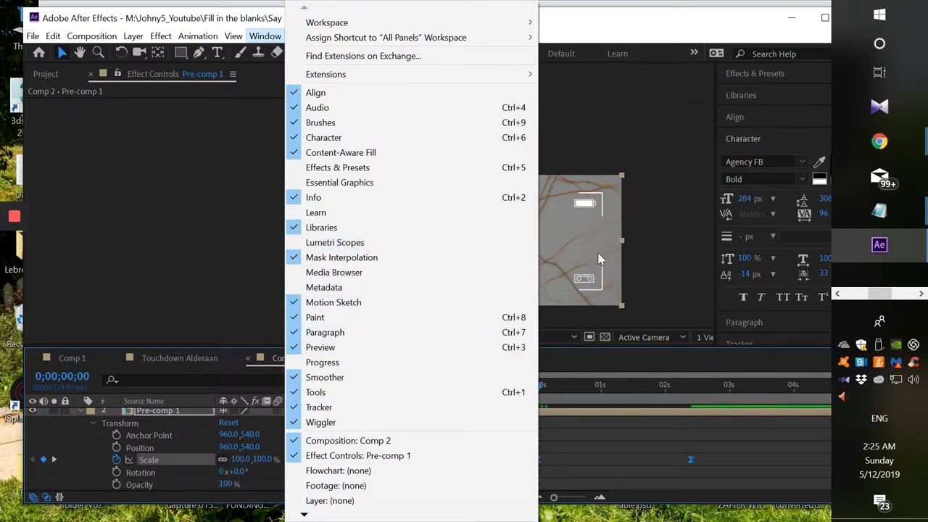
pyautogui.click(715, 27)
pyautogui.moveTo(711, 26); pyautogui.dragTo(688, 29)
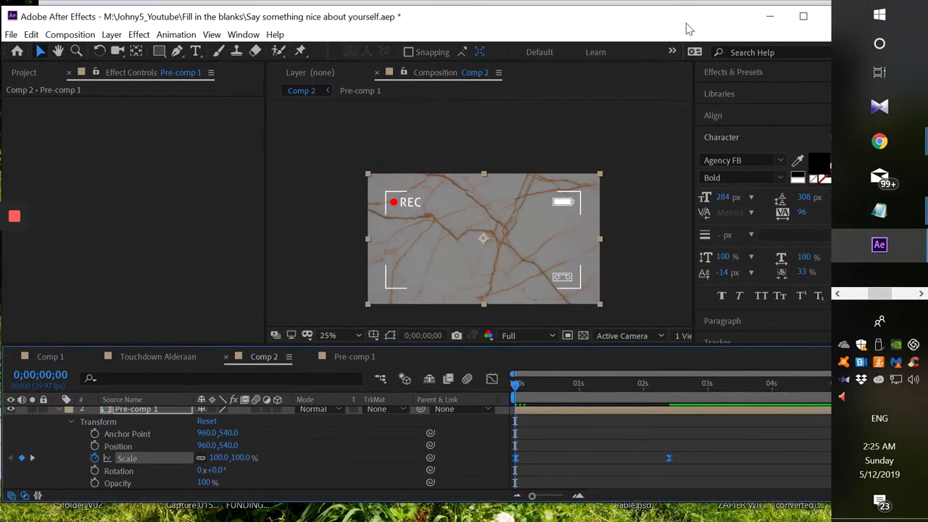
pyautogui.click(726, 139)
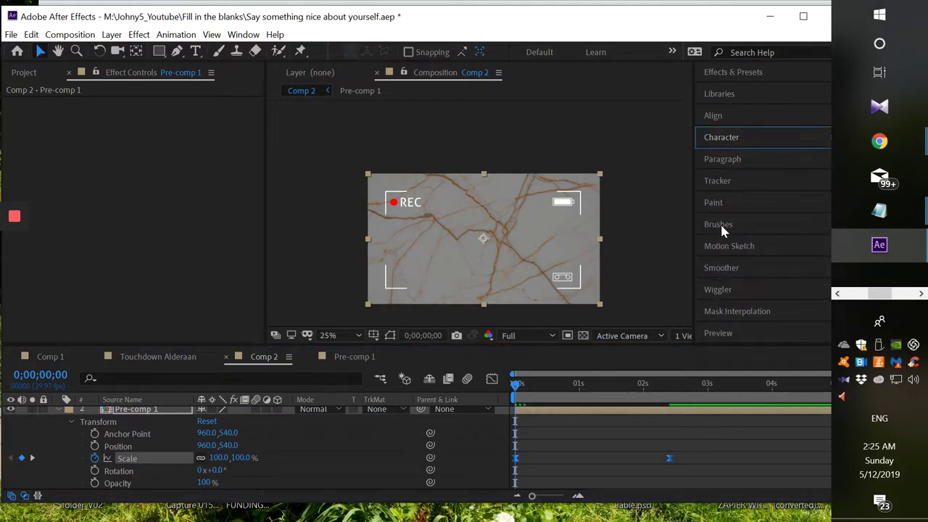
pyautogui.click(717, 328)
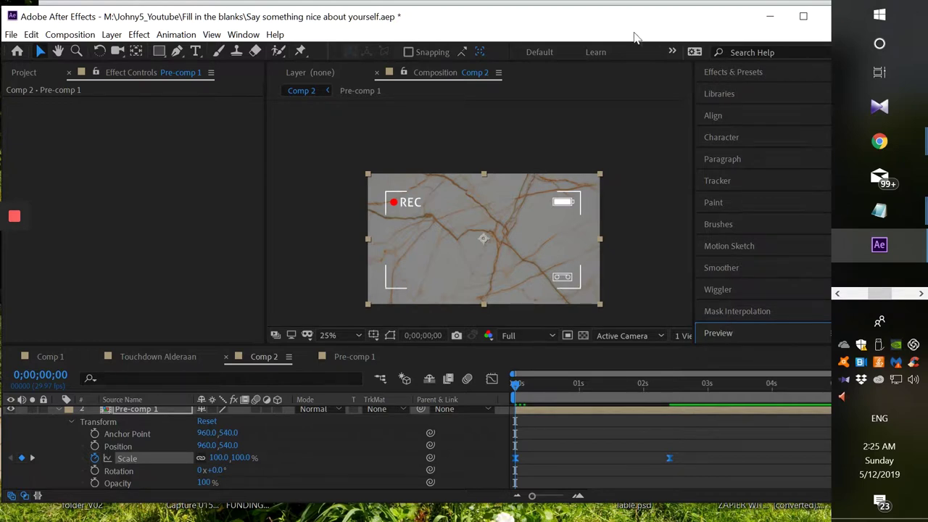
pyautogui.click(729, 334)
# Preview the zoom, then park the playhead at 0;00;02;13 where Scale hits 186%
pyautogui.click(767, 353)
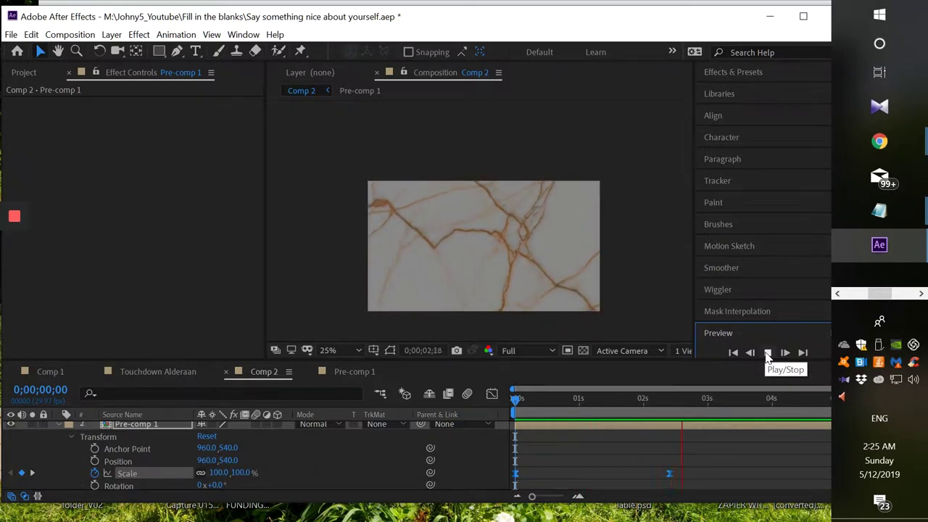
pyautogui.click(767, 353)
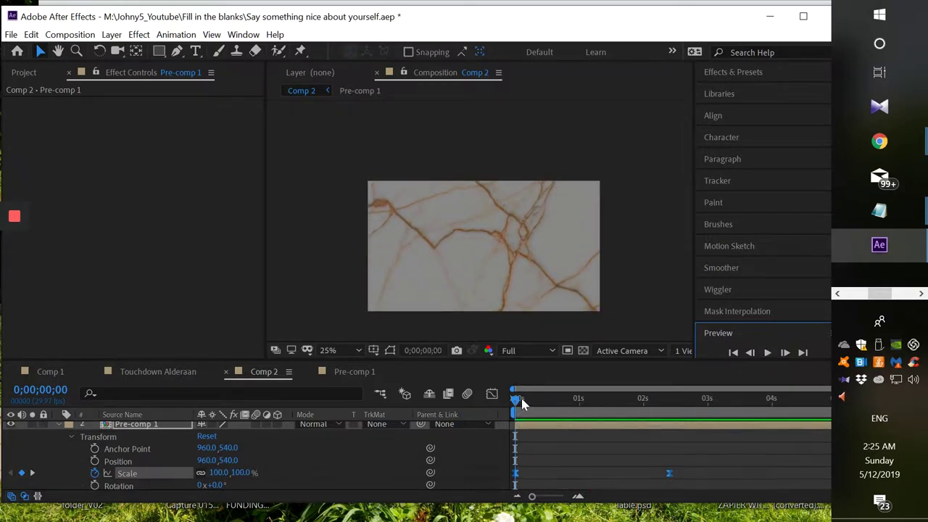
pyautogui.click(521, 398)
pyautogui.moveTo(526, 400); pyautogui.dragTo(671, 407)
pyautogui.moveTo(873, 144)
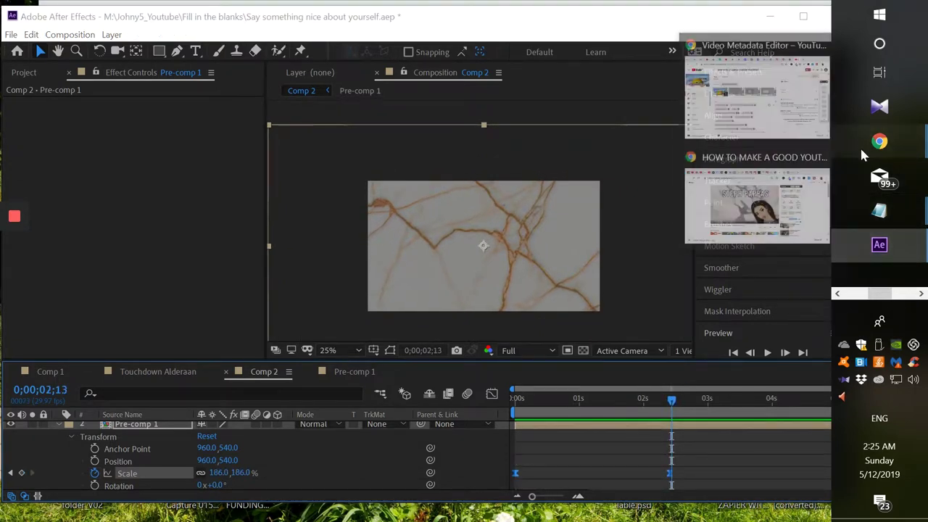
pyautogui.click(714, 178)
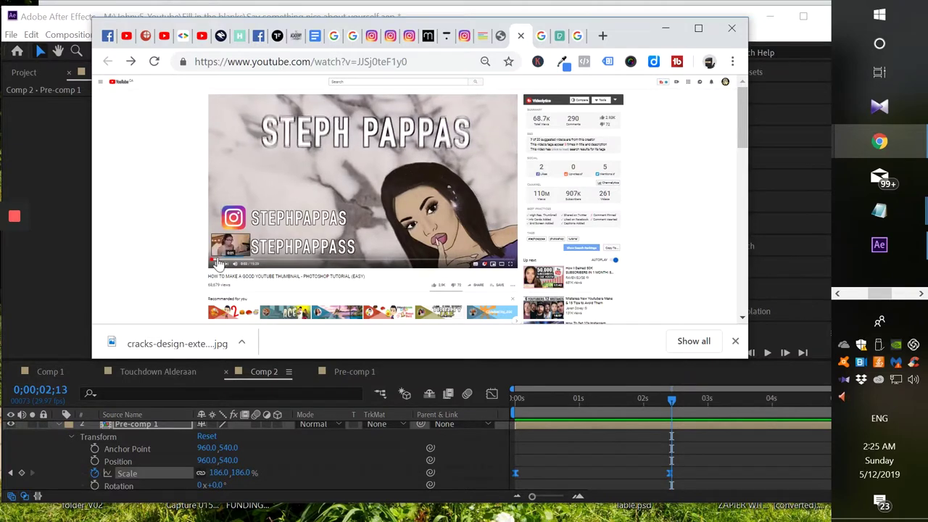
pyautogui.doubleClick(216, 263)
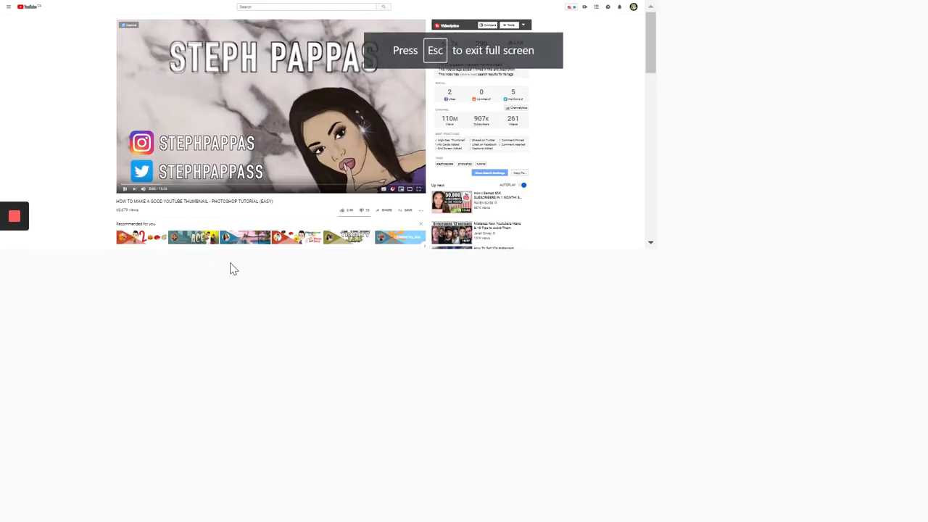
pyautogui.press('Escape')
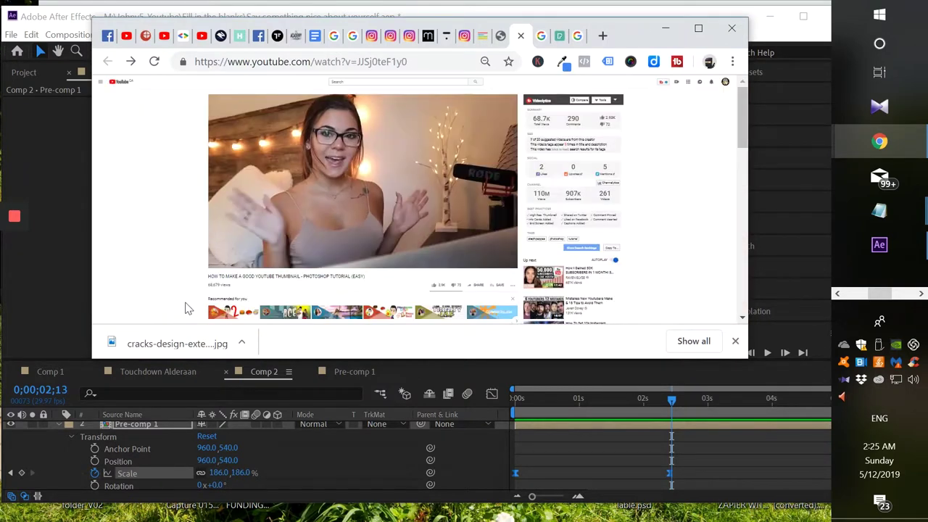
pyautogui.click(213, 264)
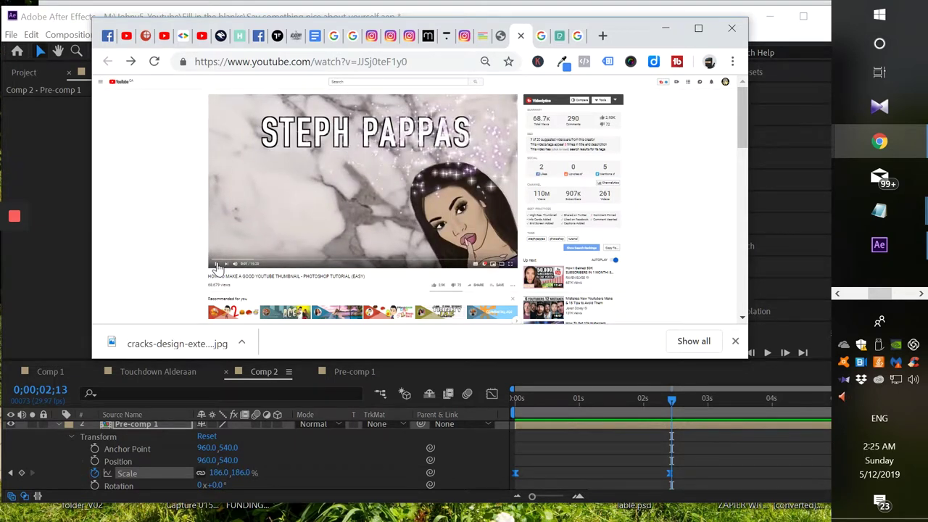
pyautogui.click(880, 250)
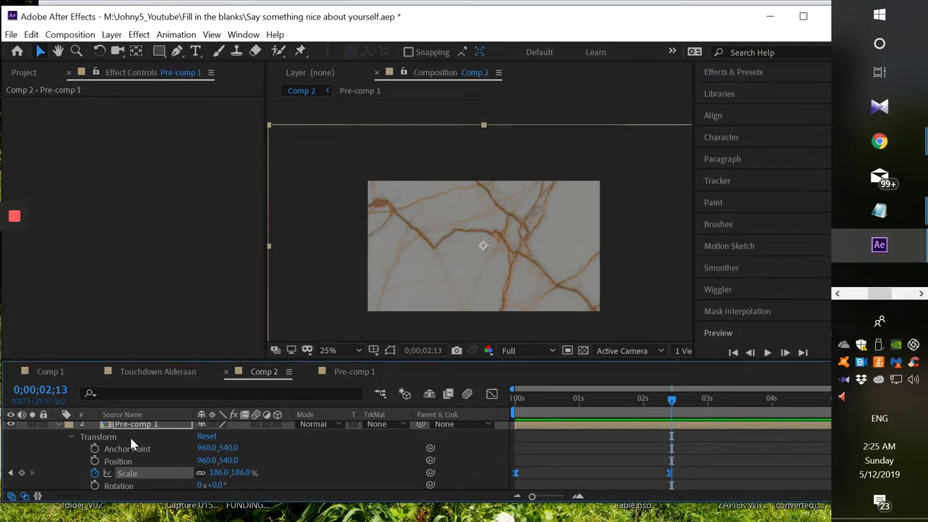
# Turn JOHNY5's visibility back on, move to 0;00;01;29, and collapse Pre-comp 1's Transform
pyautogui.scroll(-1, 94, 454)
pyautogui.scroll(1, 78, 438)
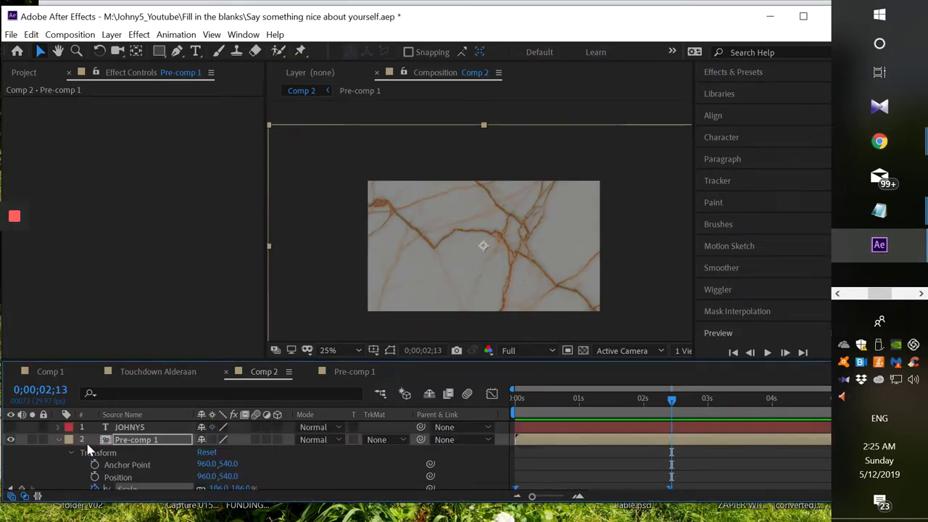
pyautogui.scroll(-1, 55, 435)
pyautogui.scroll(1, 65, 438)
pyautogui.moveTo(199, 22); pyautogui.dragTo(226, 19)
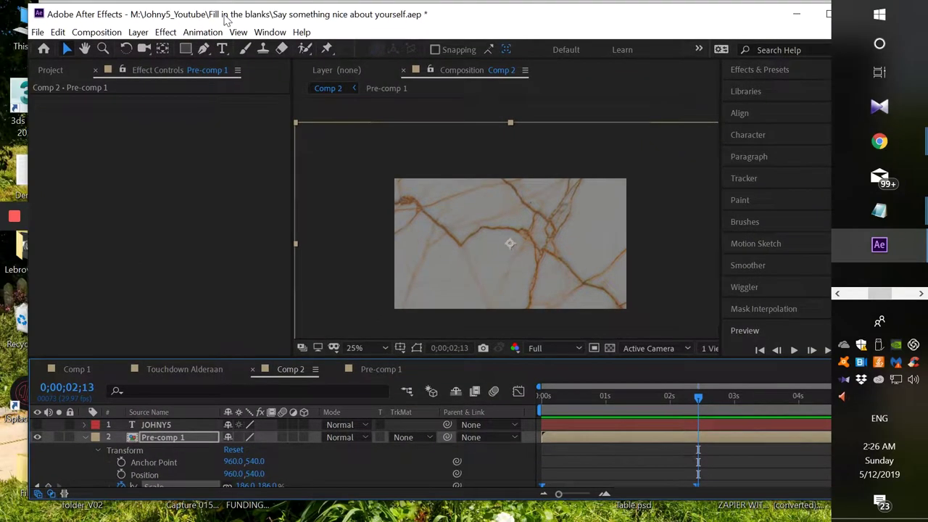
pyautogui.click(37, 424)
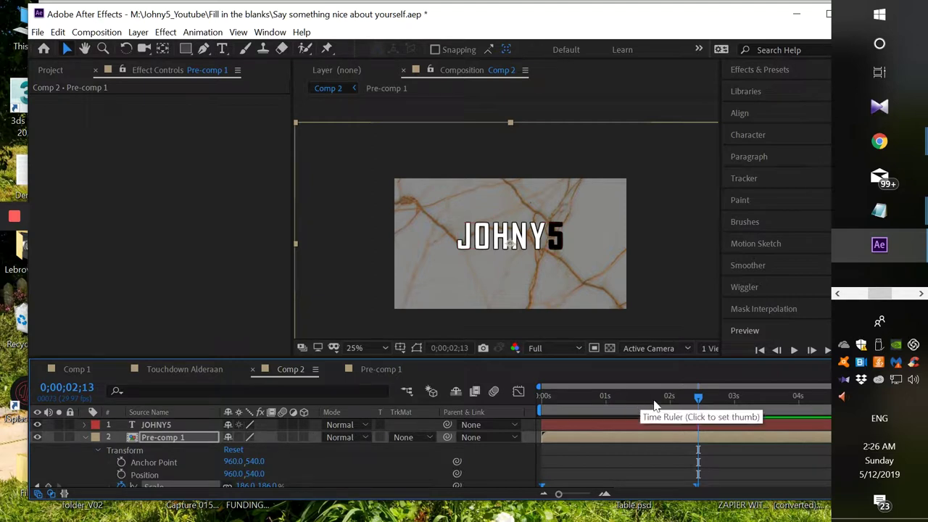
pyautogui.moveTo(637, 403); pyautogui.dragTo(671, 406)
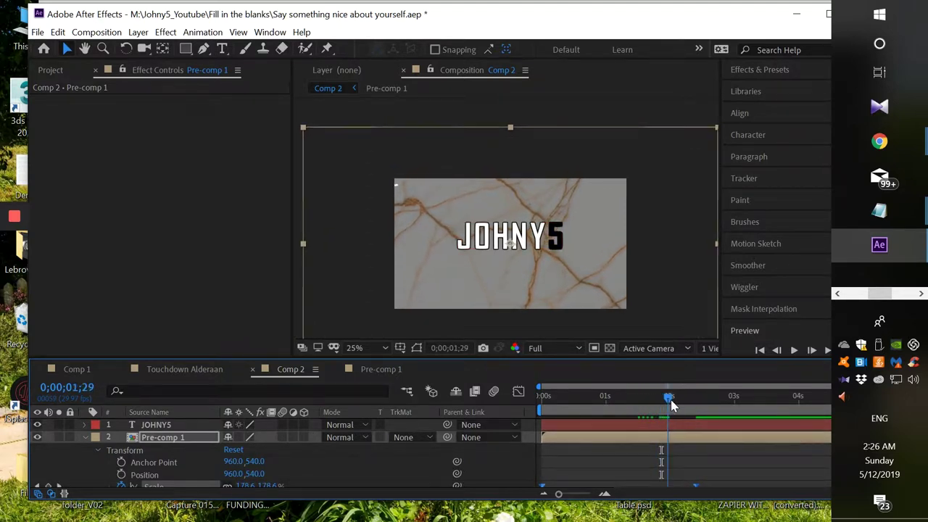
pyautogui.click(149, 428)
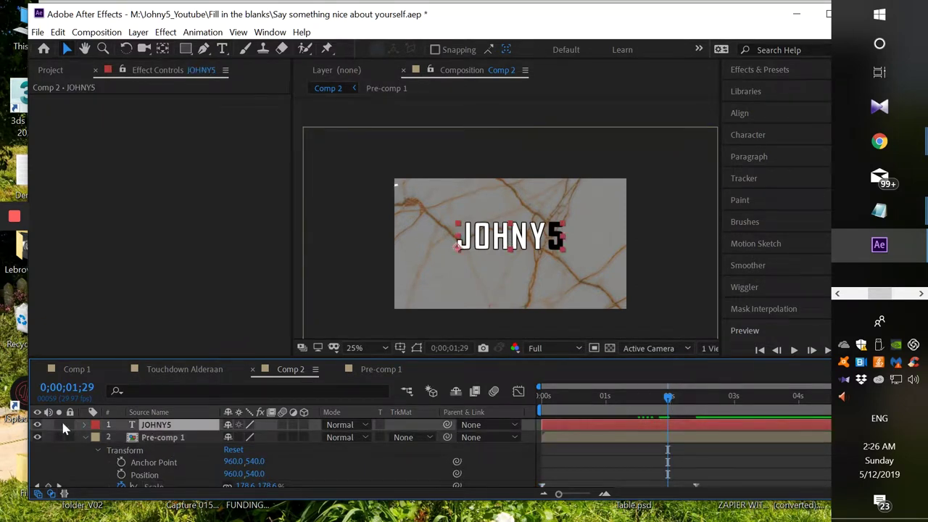
pyautogui.click(83, 436)
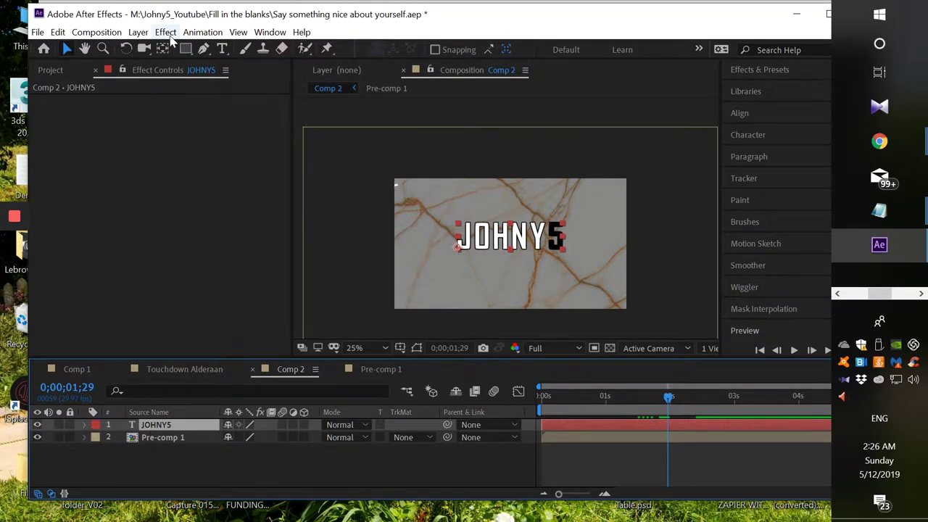
# Apply Effect > Transition > Linear Wipe to JOHNY5 and test its Transition Completion
pyautogui.click(165, 32)
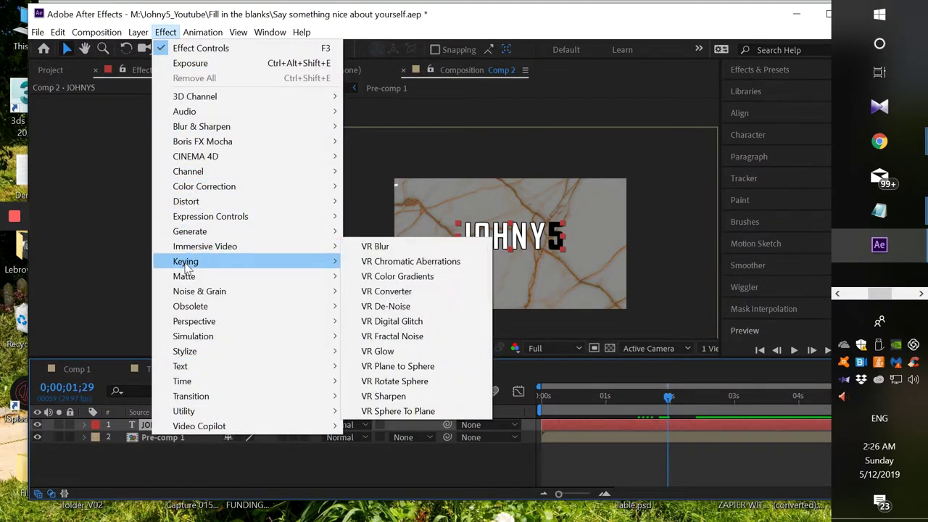
pyautogui.moveTo(202, 399)
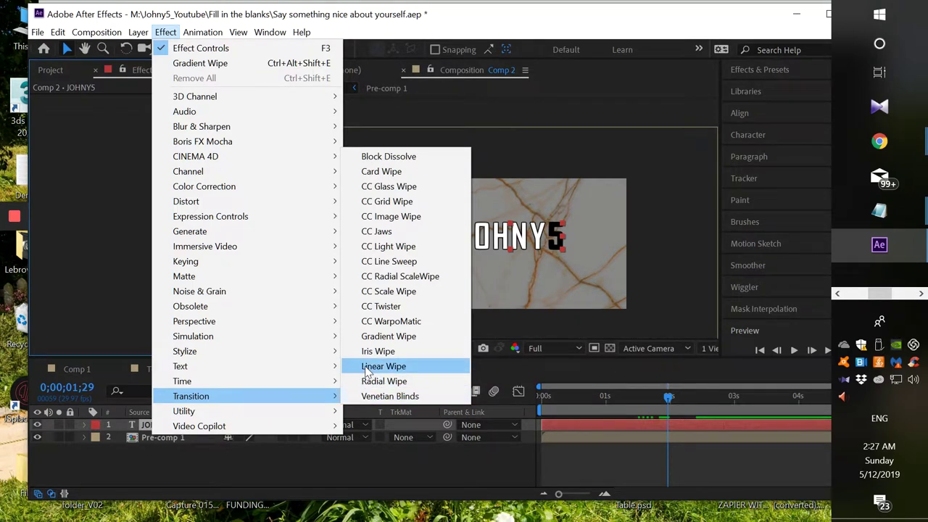
pyautogui.click(366, 368)
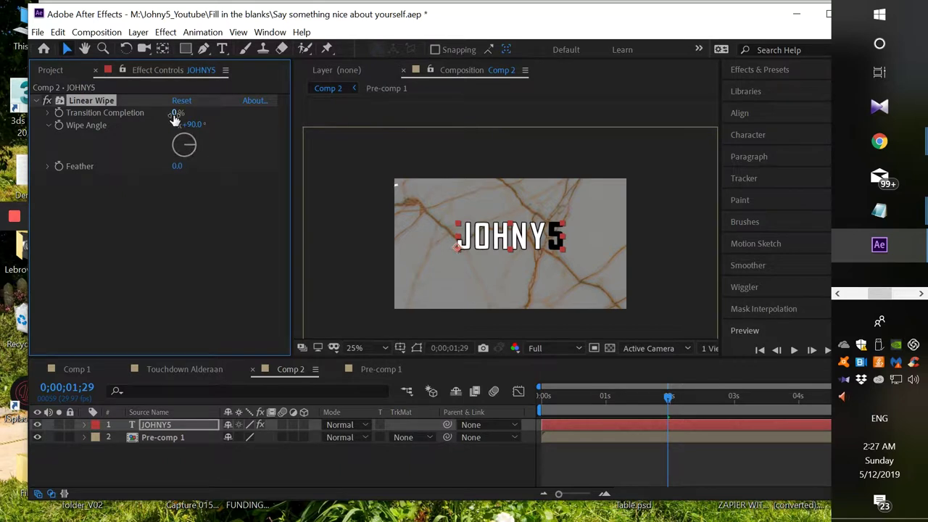
pyautogui.moveTo(176, 116); pyautogui.dragTo(205, 113)
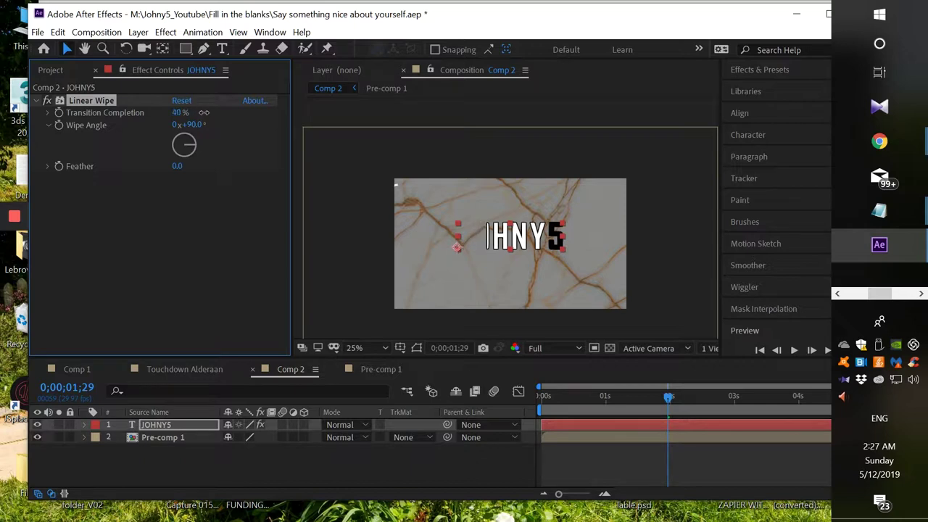
pyautogui.moveTo(204, 113); pyautogui.dragTo(166, 118)
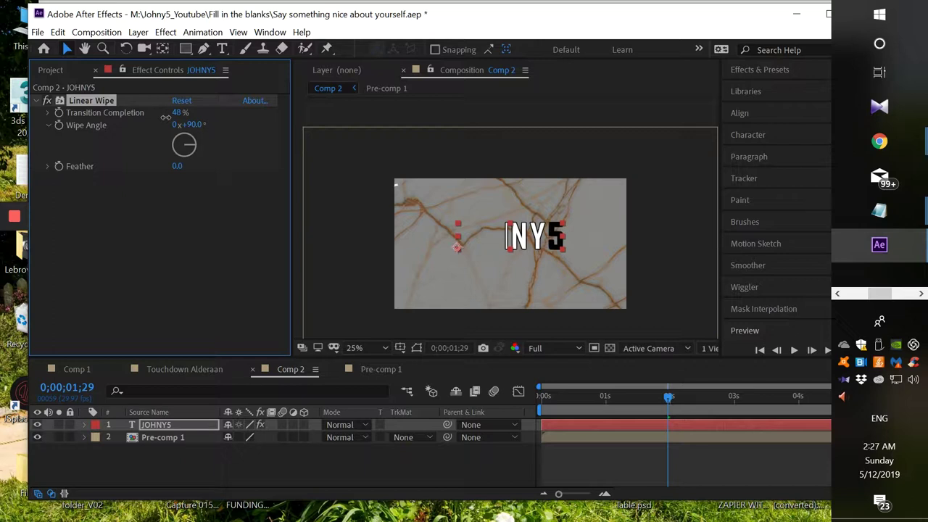
pyautogui.moveTo(166, 117); pyautogui.dragTo(169, 116)
# Set the Linear Wipe angle to −90° and adjust completion to preview the reveal
pyautogui.click(191, 125)
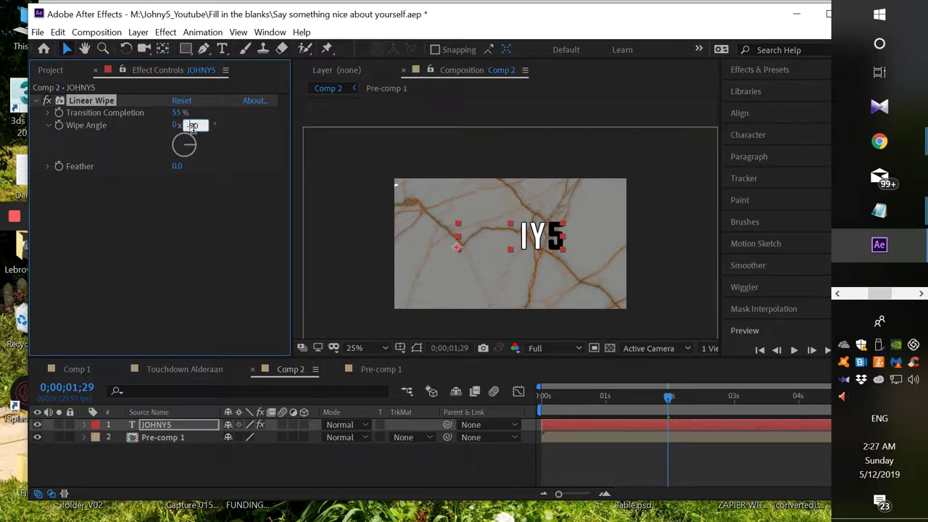
pyautogui.press('Return')
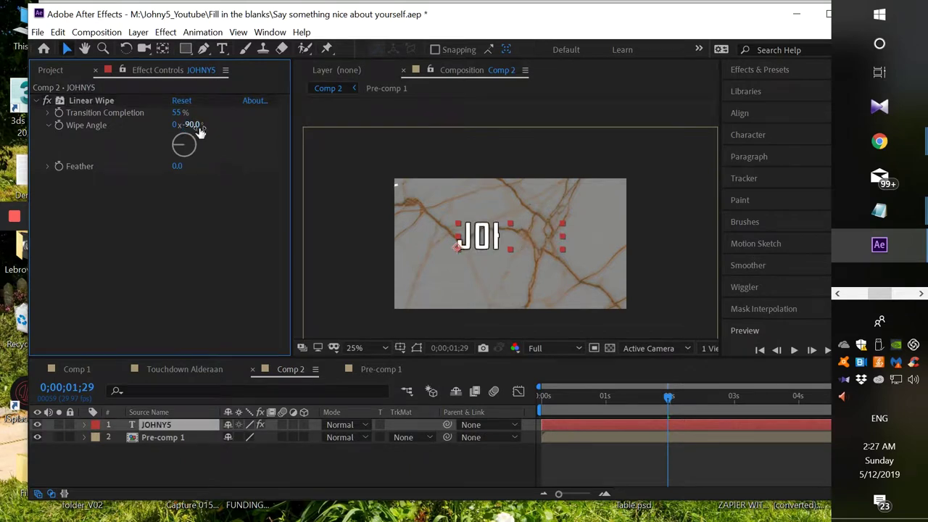
pyautogui.moveTo(178, 113); pyautogui.dragTo(217, 114)
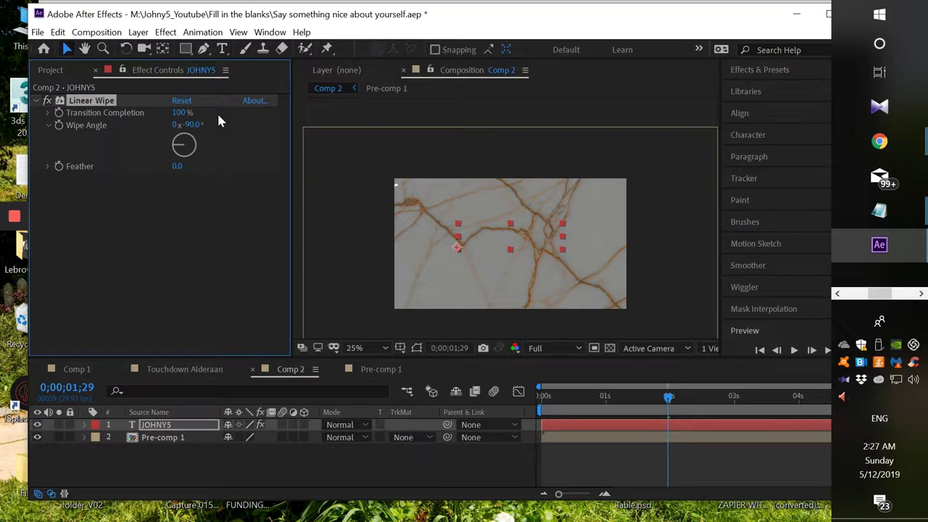
pyautogui.moveTo(181, 114); pyautogui.dragTo(141, 126)
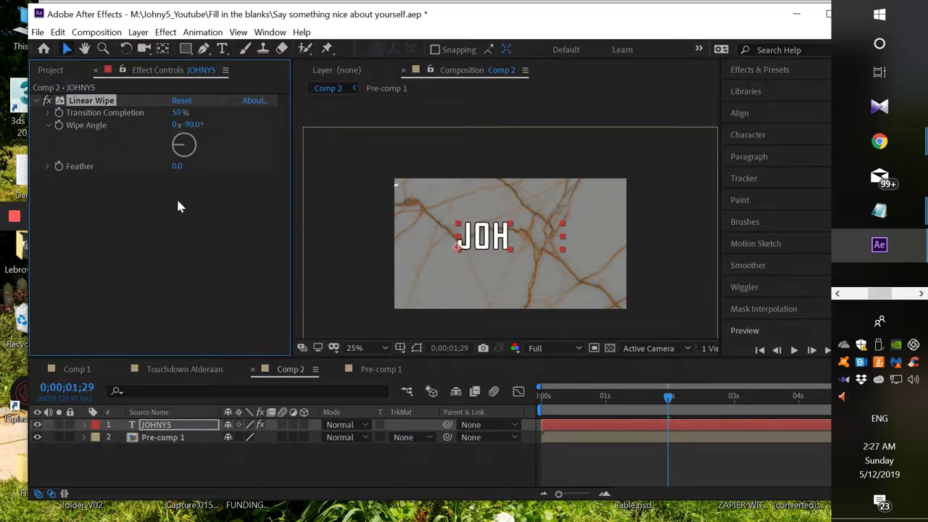
# Feather the wipe edge to 218 and move the playhead to 0;00;01;24
pyautogui.moveTo(177, 168)
pyautogui.mouseDown()
pyautogui.moveTo(213, 163)
pyautogui.moveTo(185, 166)
pyautogui.mouseUp()
pyautogui.moveTo(178, 169); pyautogui.dragTo(217, 168)
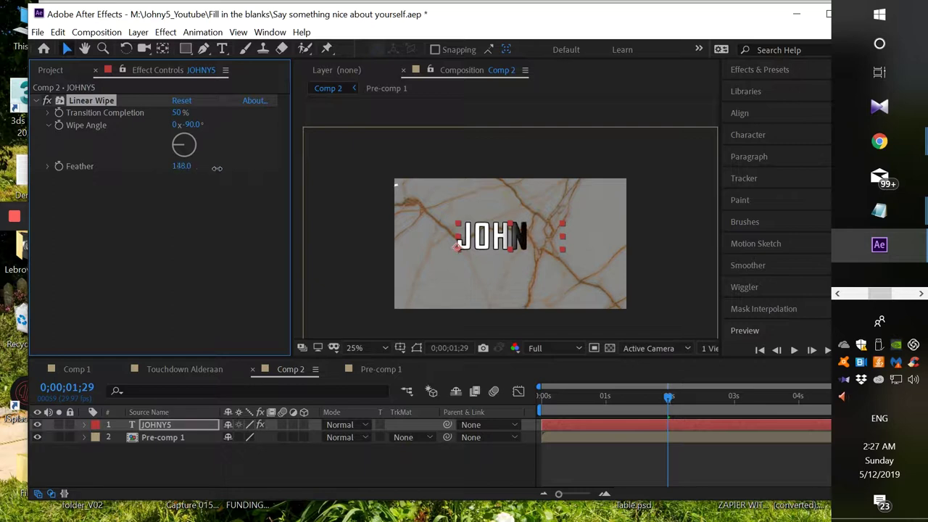
pyautogui.moveTo(182, 166); pyautogui.dragTo(220, 166)
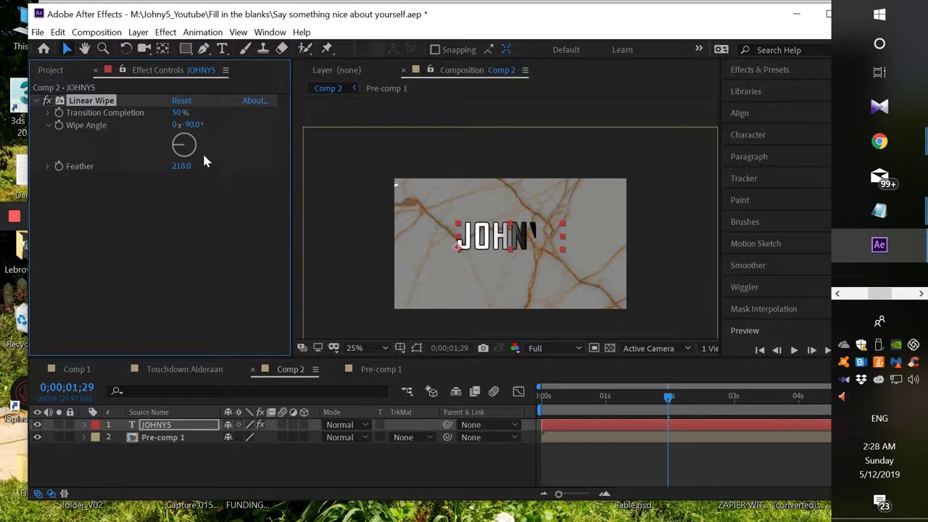
pyautogui.moveTo(175, 116); pyautogui.dragTo(219, 109)
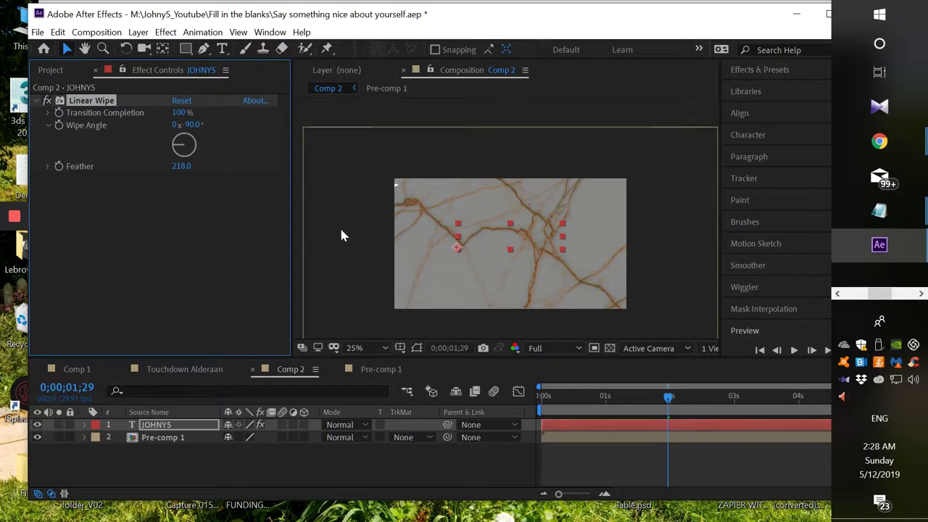
pyautogui.moveTo(668, 397); pyautogui.dragTo(658, 402)
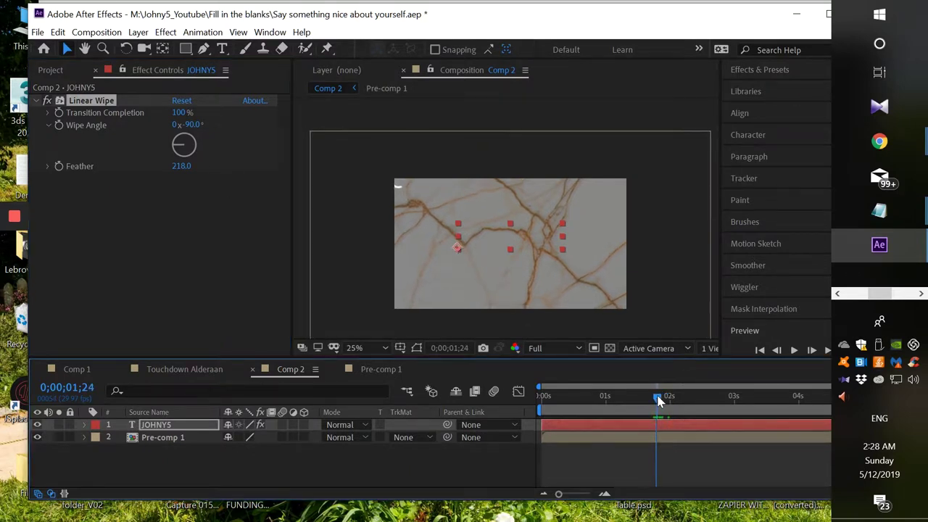
# Keyframe Transition Completion, then set it to 0% at 0;00;02;20 to fully reveal JOHNY5
pyautogui.click(58, 112)
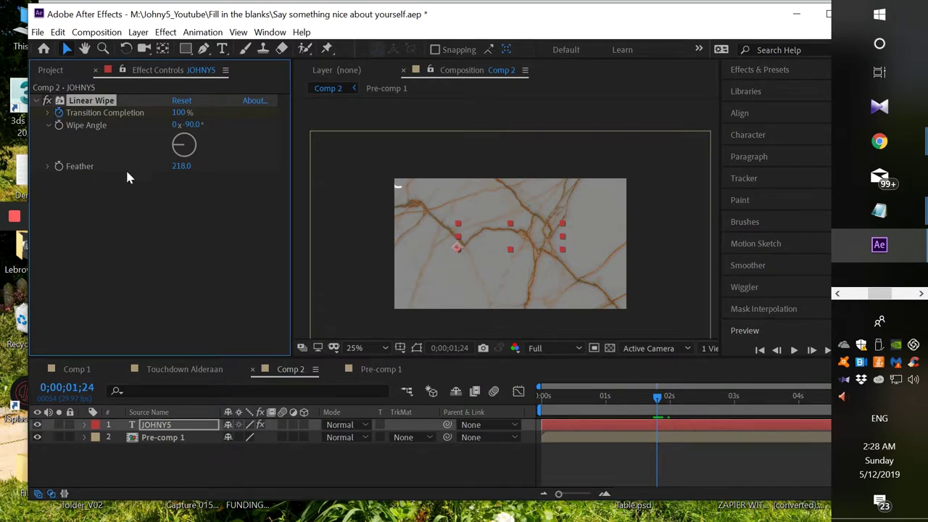
pyautogui.moveTo(660, 399); pyautogui.dragTo(712, 403)
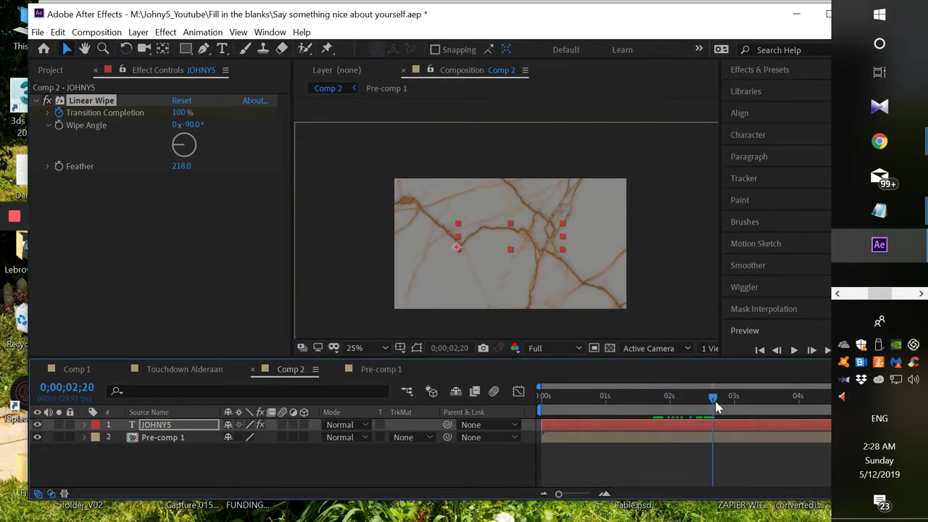
pyautogui.moveTo(178, 114); pyautogui.dragTo(107, 116)
pyautogui.click(178, 113)
pyautogui.write('0')
pyautogui.press('Return')
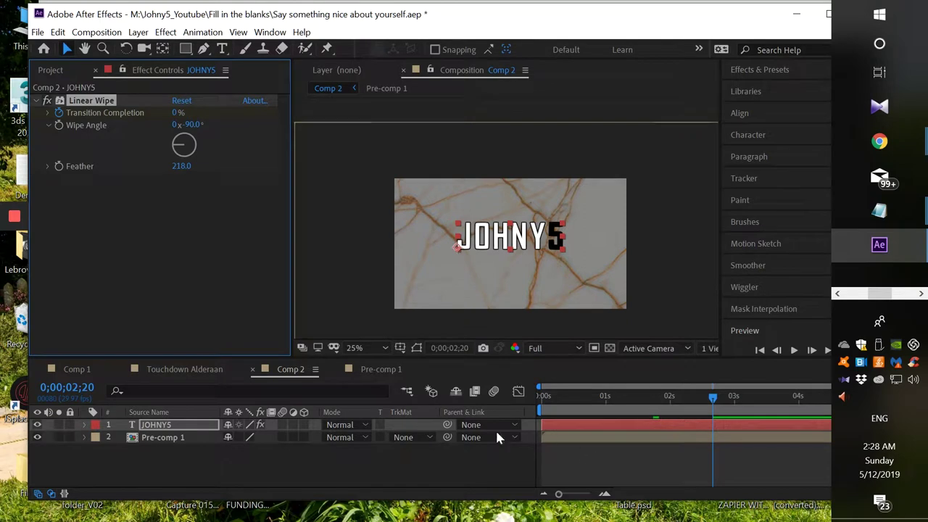
# Show JOHNY5's keyframes with U and marquee-select both Transition Completion keyframes
pyautogui.click(172, 428)
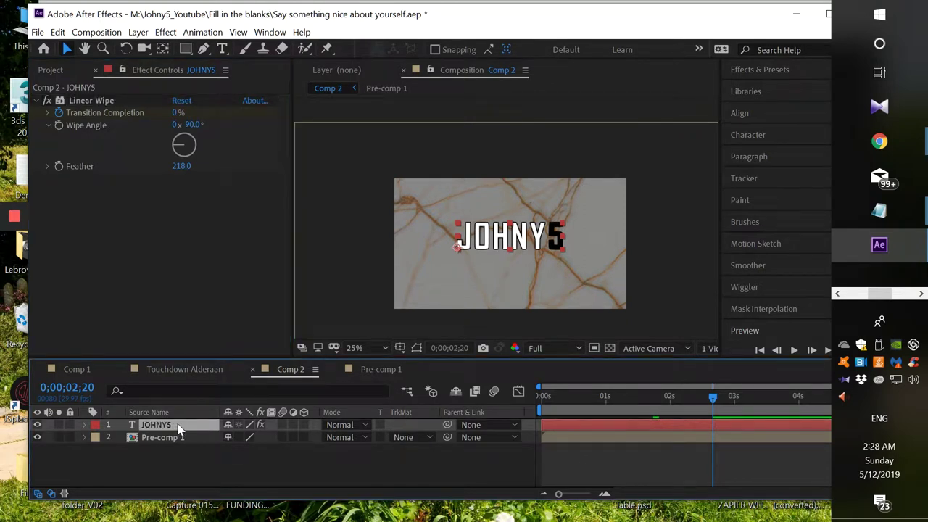
pyautogui.press('u')
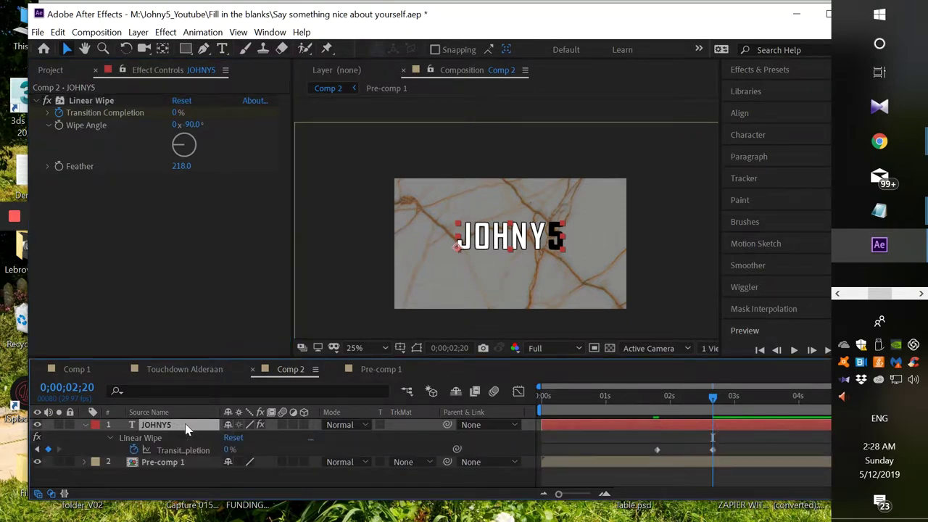
pyautogui.click(631, 450)
pyautogui.moveTo(645, 438); pyautogui.dragTo(725, 460)
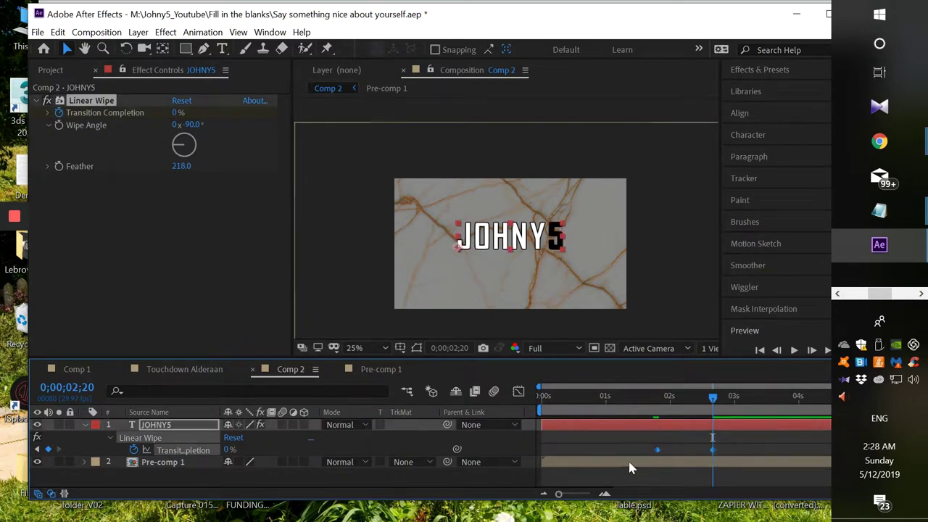
# Apply Easy Ease to both wipe keyframes and preview the reveal
pyautogui.rightClick(658, 449)
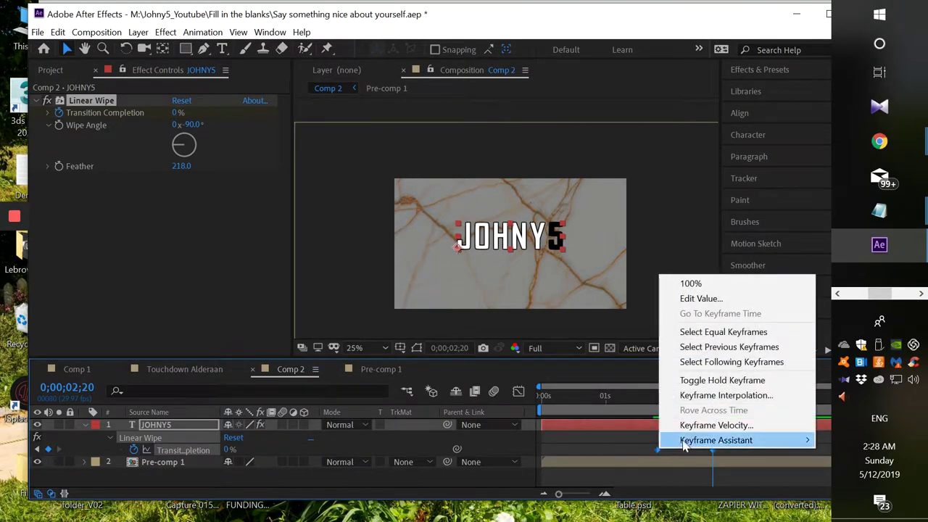
pyautogui.moveTo(683, 447)
pyautogui.click(485, 350)
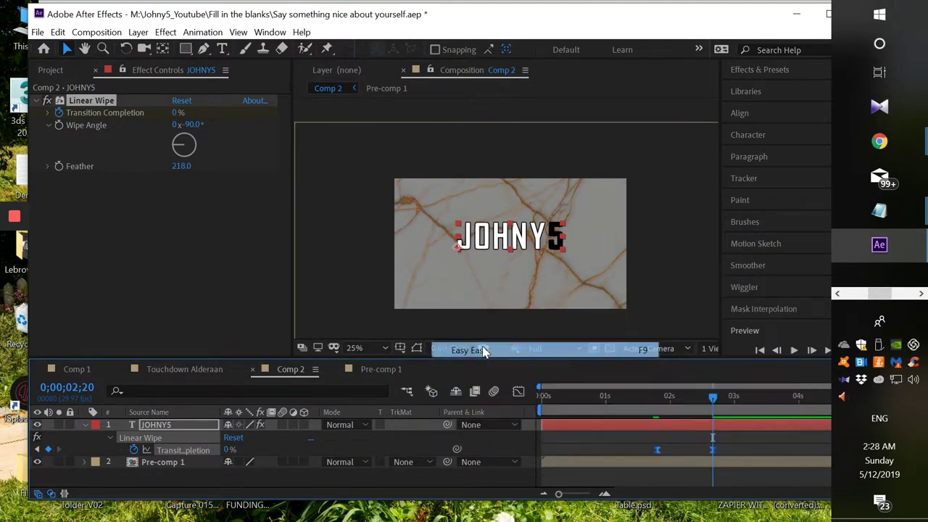
pyautogui.moveTo(665, 403)
pyautogui.mouseDown()
pyautogui.moveTo(706, 405)
pyautogui.moveTo(655, 409)
pyautogui.moveTo(706, 408)
pyautogui.moveTo(654, 410)
pyautogui.mouseUp()
pyautogui.click(792, 350)
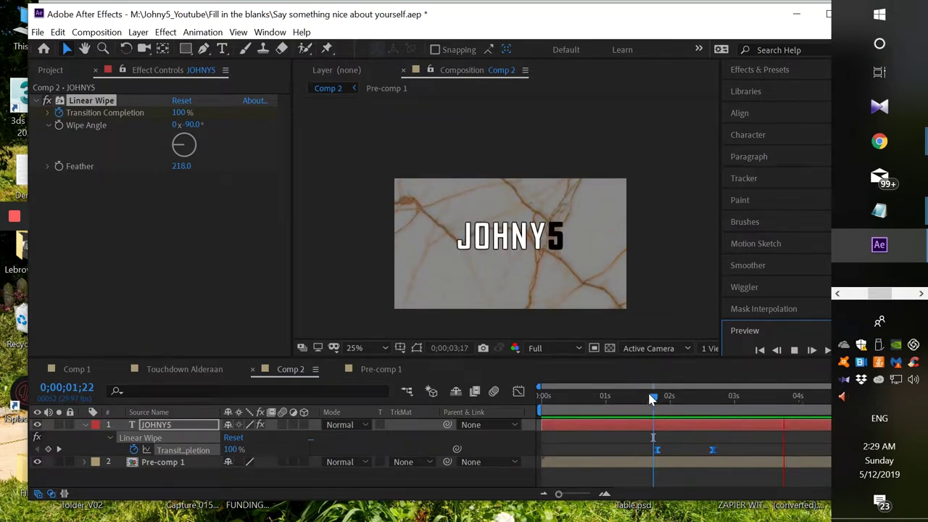
pyautogui.moveTo(668, 399); pyautogui.dragTo(708, 406)
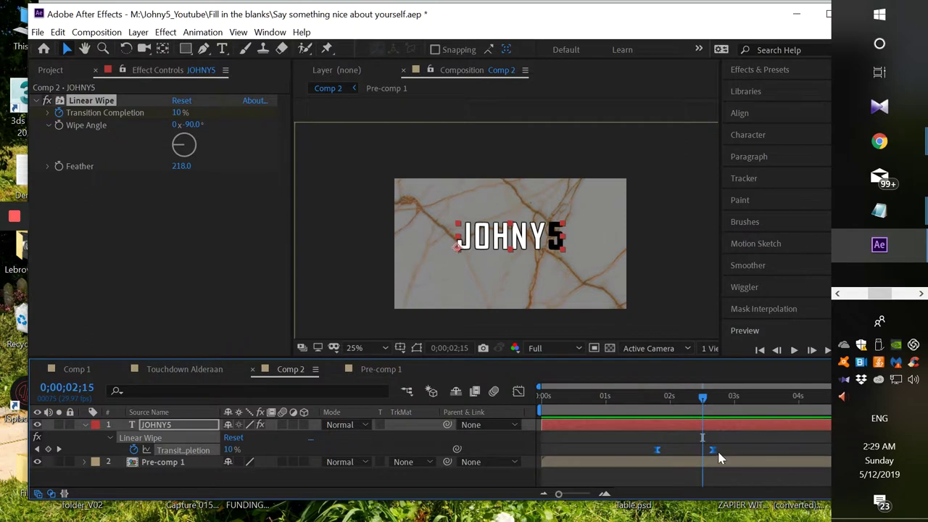
# Drag the final wipe keyframe later and preview the slower reveal from 0;00;01;27
pyautogui.moveTo(716, 455); pyautogui.dragTo(737, 454)
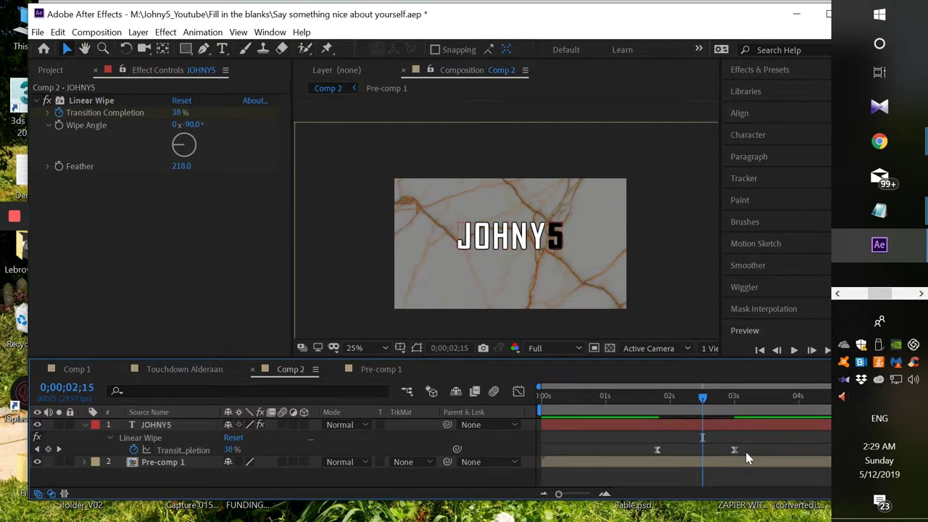
pyautogui.moveTo(733, 452); pyautogui.dragTo(744, 450)
pyautogui.moveTo(661, 399)
pyautogui.mouseDown()
pyautogui.moveTo(643, 398)
pyautogui.moveTo(663, 397)
pyautogui.mouseUp()
pyautogui.click(795, 350)
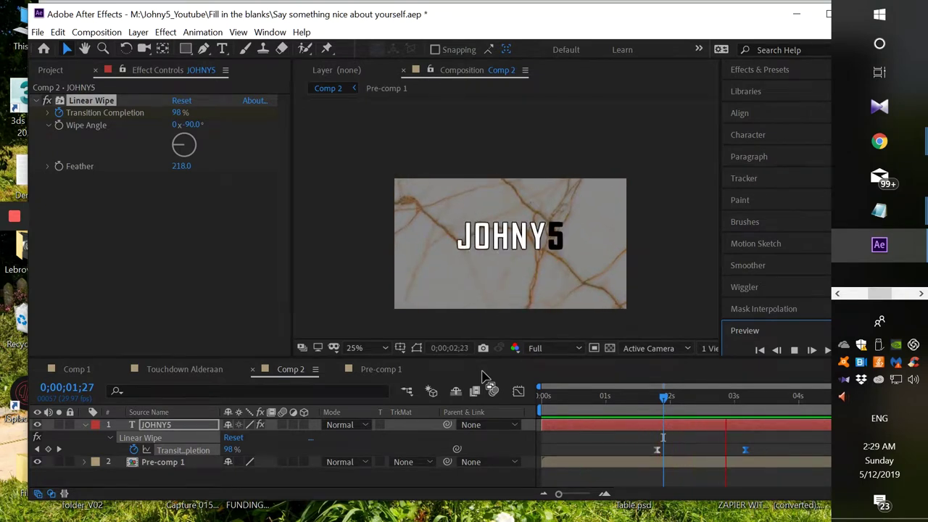
pyautogui.moveTo(665, 397); pyautogui.dragTo(651, 398)
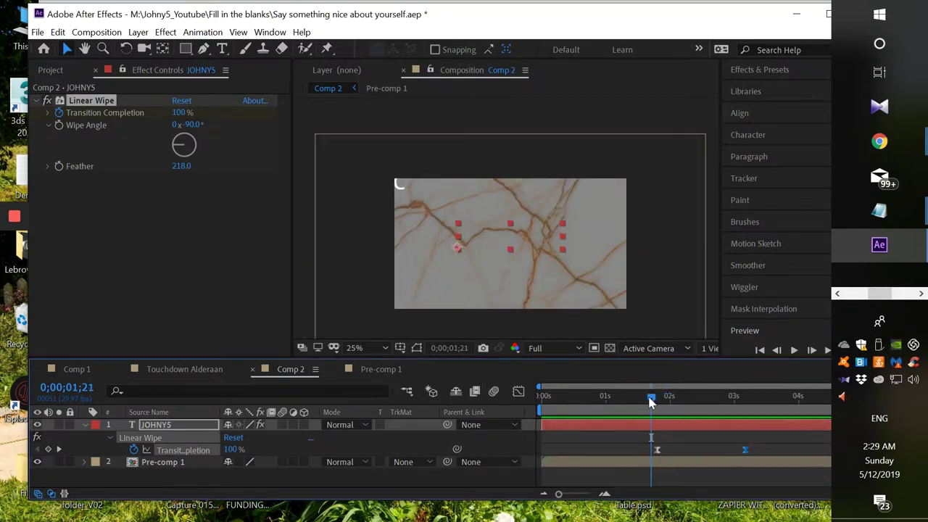
pyautogui.moveTo(879, 141)
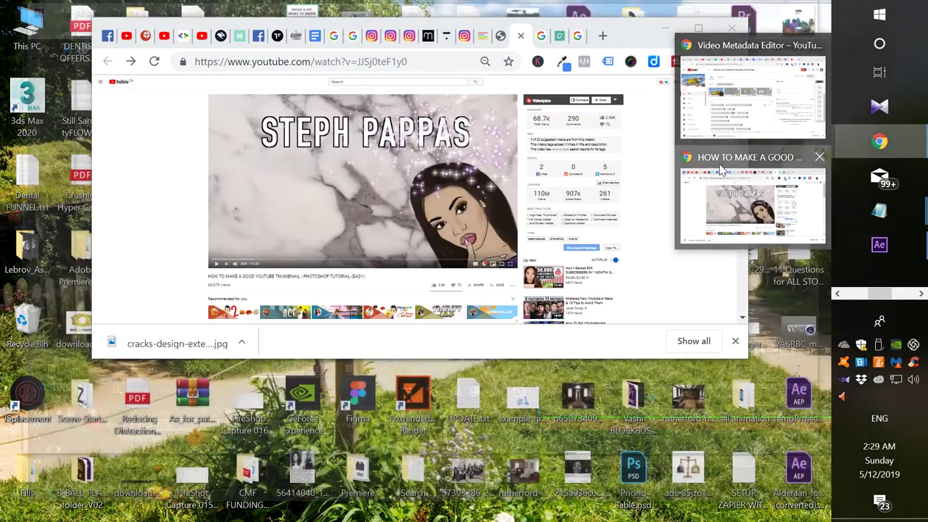
pyautogui.click(721, 174)
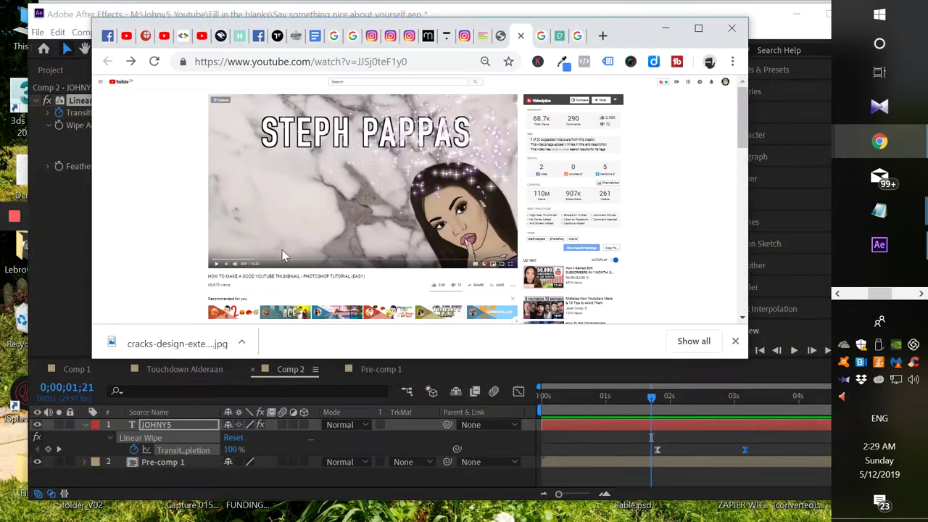
pyautogui.click(208, 262)
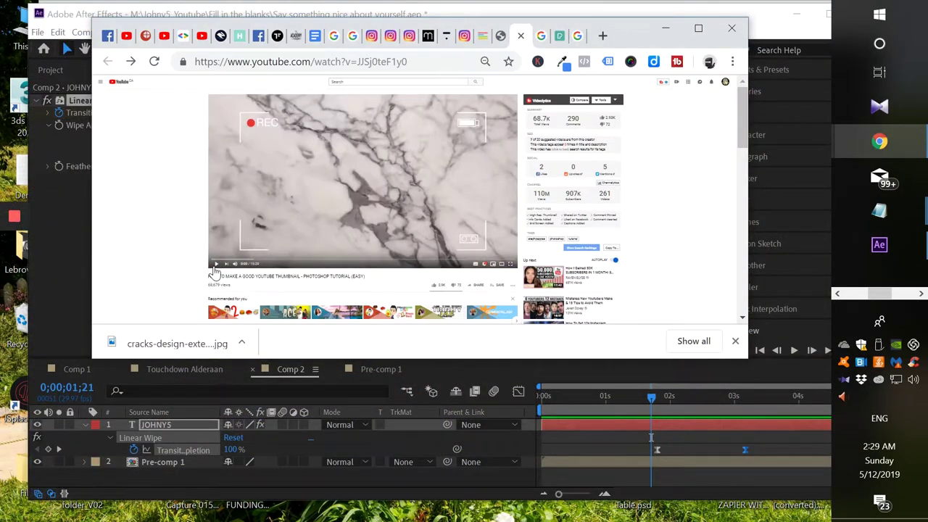
pyautogui.click(215, 269)
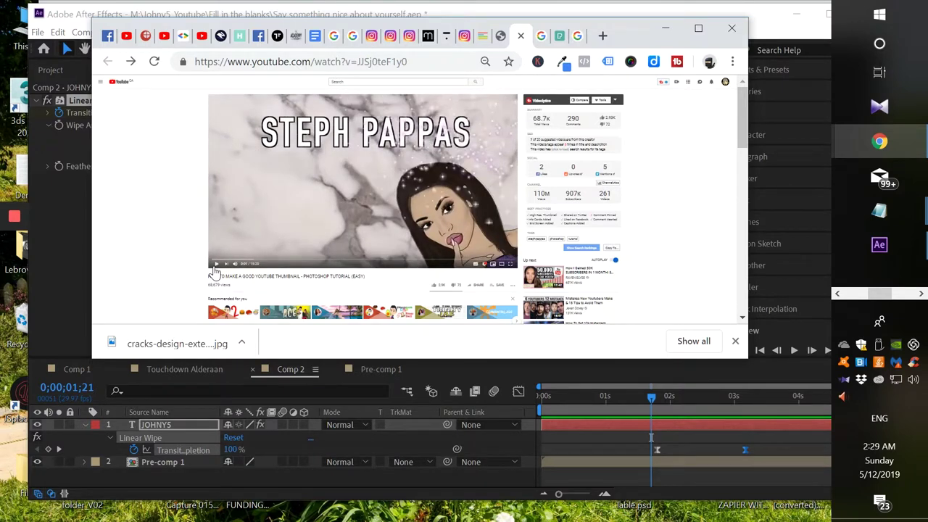
pyautogui.click(215, 267)
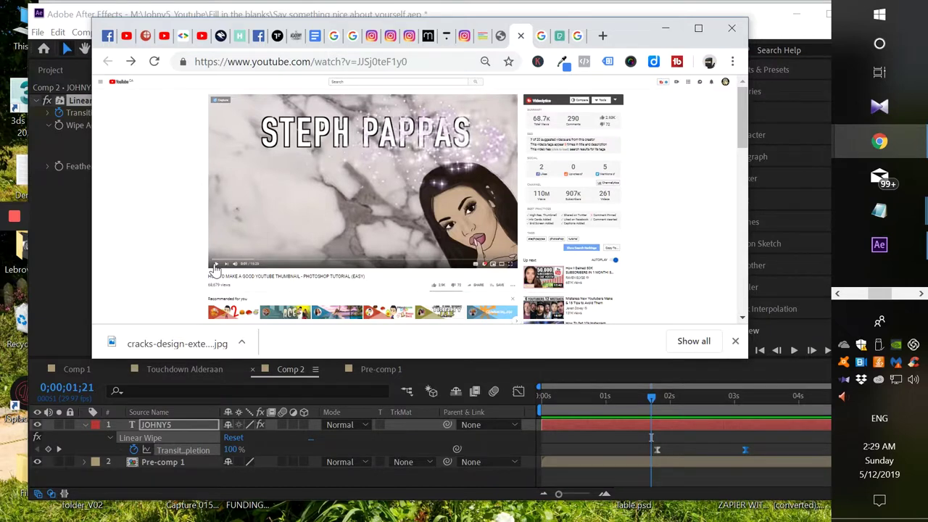
pyautogui.click(215, 265)
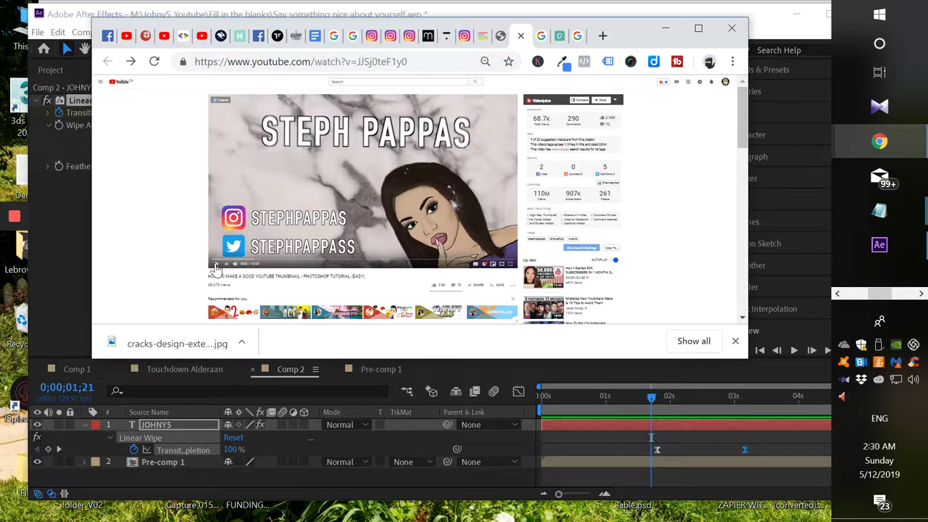
pyautogui.click(665, 27)
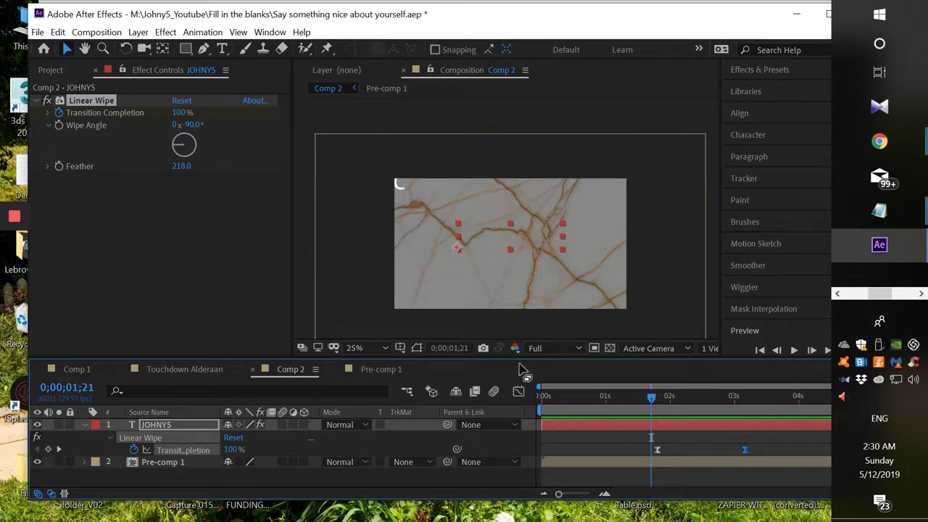
# At 0;00;02;19, collapse and select JOHNY5, then open the Layer > New submenu
pyautogui.moveTo(652, 398); pyautogui.dragTo(711, 398)
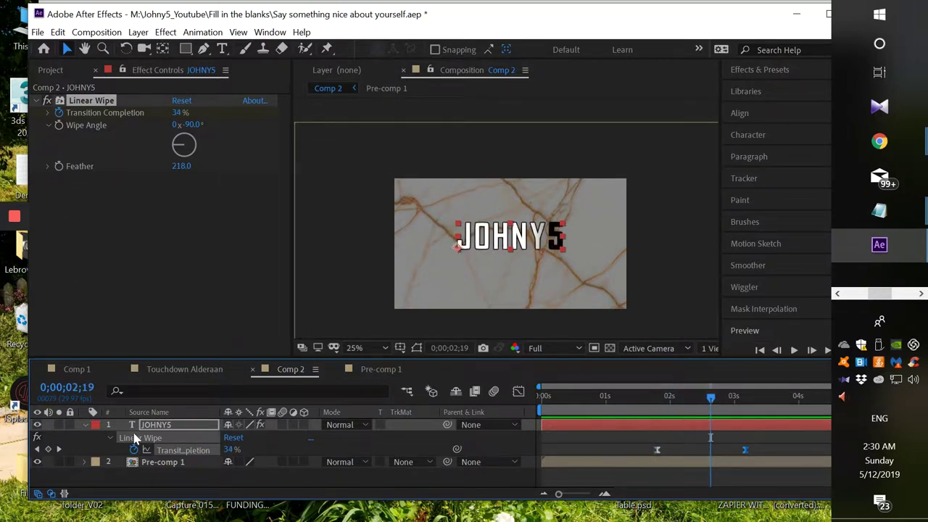
pyautogui.click(84, 425)
pyautogui.click(145, 426)
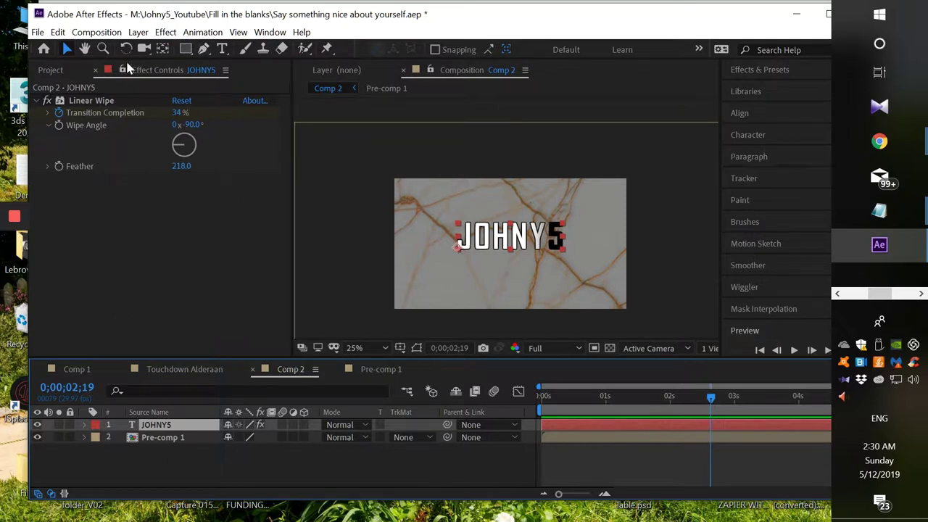
pyautogui.click(138, 32)
pyautogui.moveTo(312, 50)
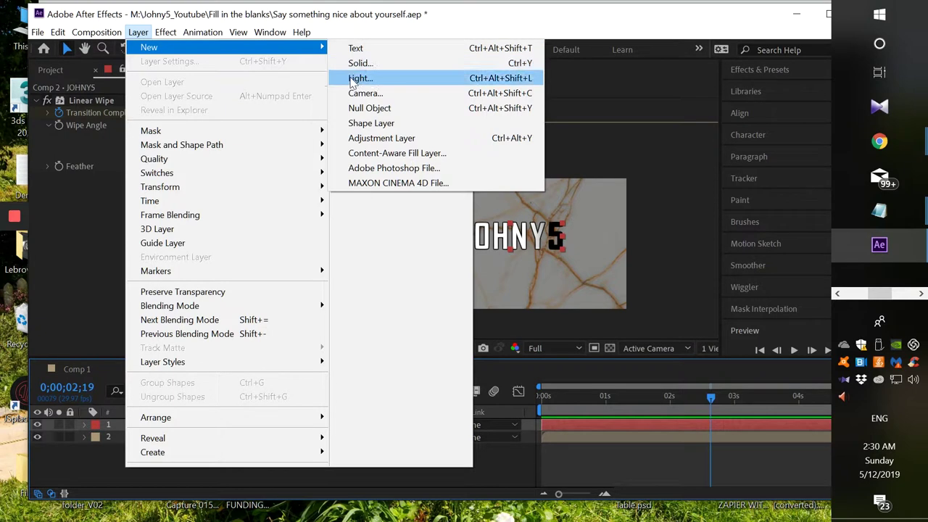
# Create the 1920×1080 Cyan Solid 2 layer and browse the Effect > Simulation category
pyautogui.click(354, 64)
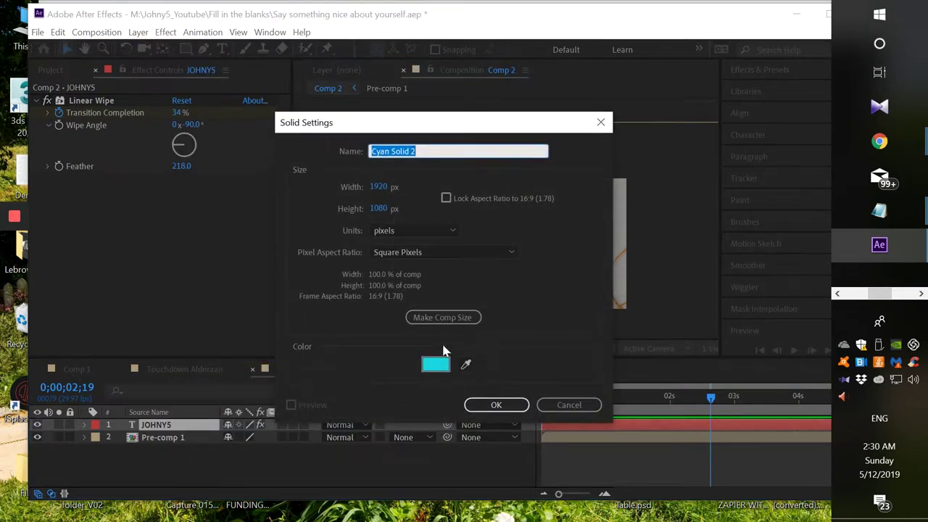
pyautogui.click(493, 403)
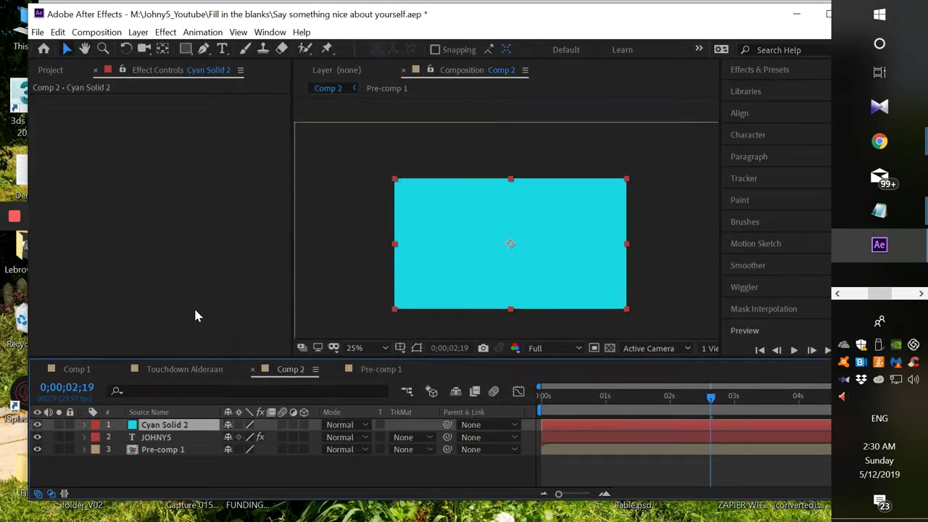
pyautogui.click(165, 32)
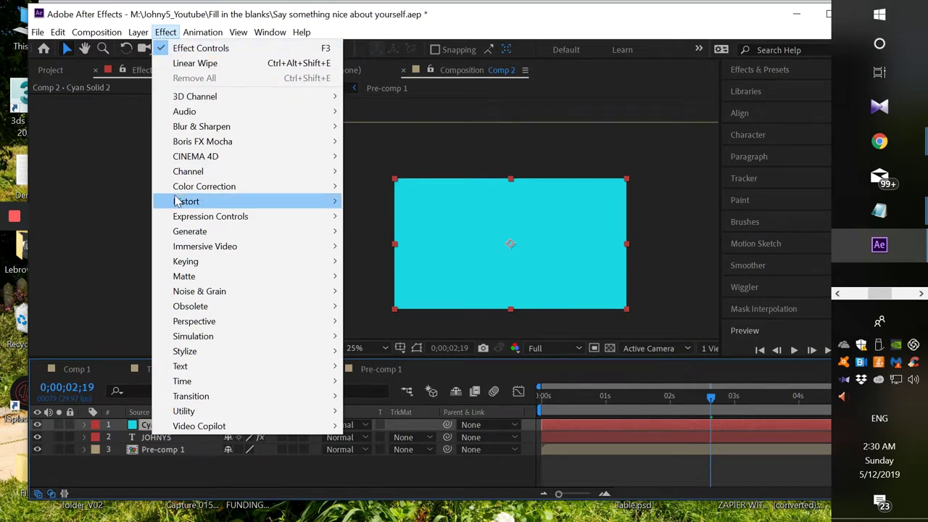
pyautogui.moveTo(192, 295)
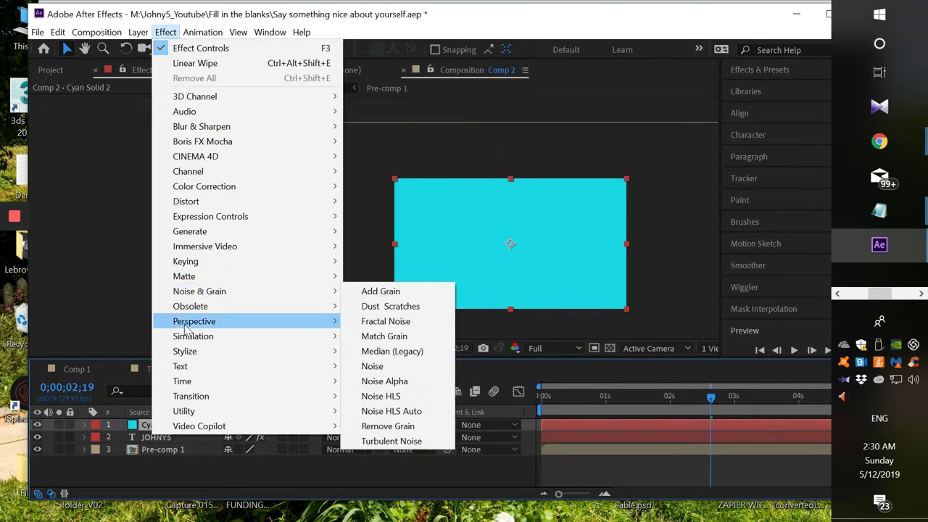
pyautogui.moveTo(190, 338)
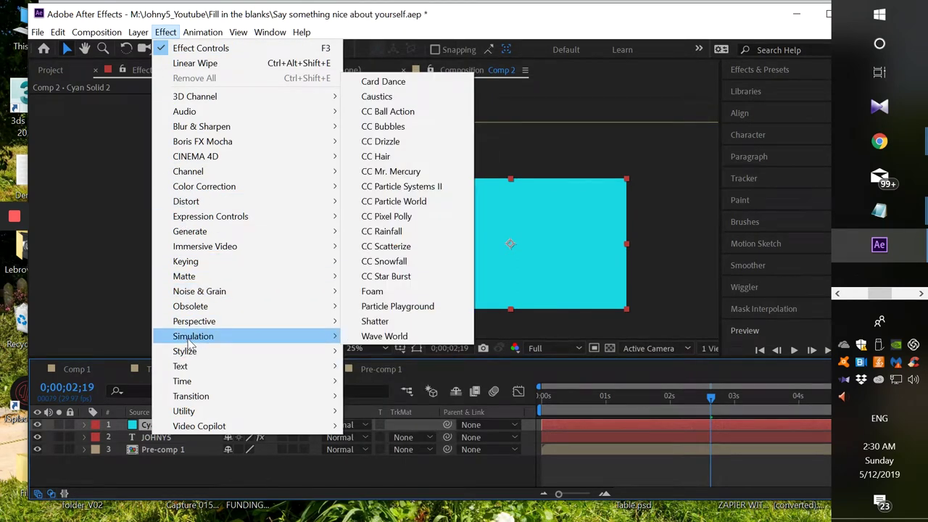
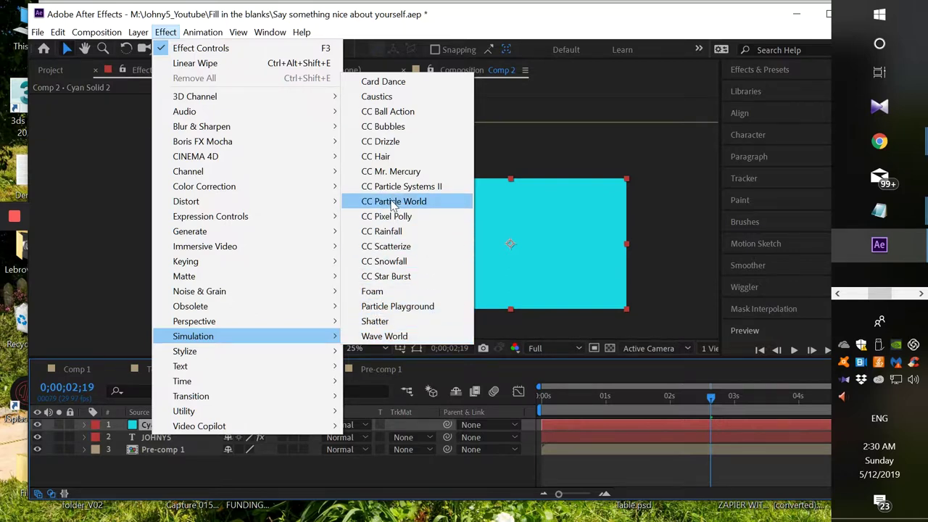
# Apply CC Particle World to Cyan Solid 2, raise Birth Rate to 7.1, and review its Producer and Particle groups
pyautogui.click(393, 202)
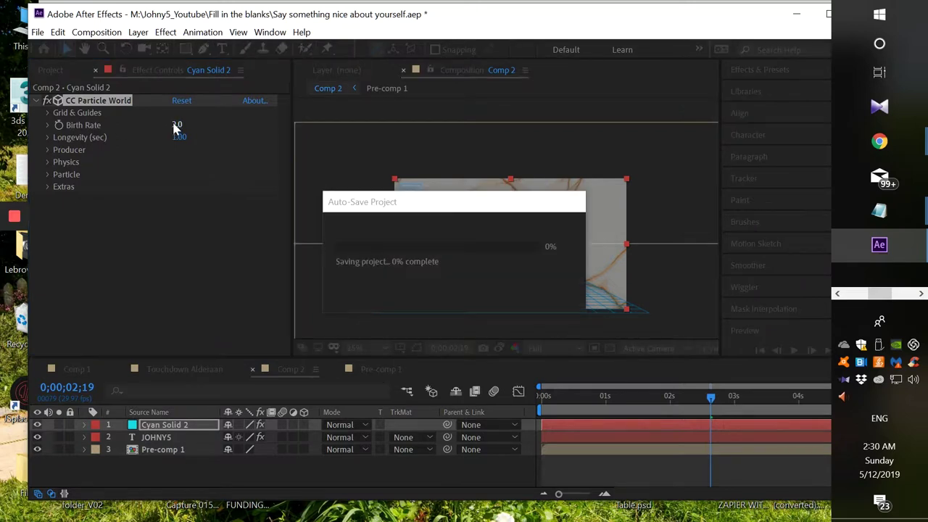
pyautogui.moveTo(174, 130); pyautogui.dragTo(213, 124)
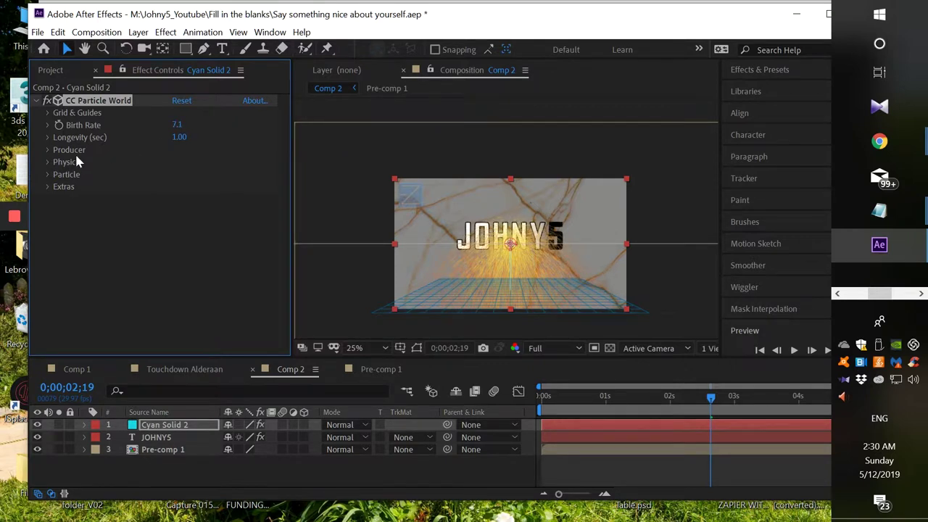
pyautogui.click(46, 149)
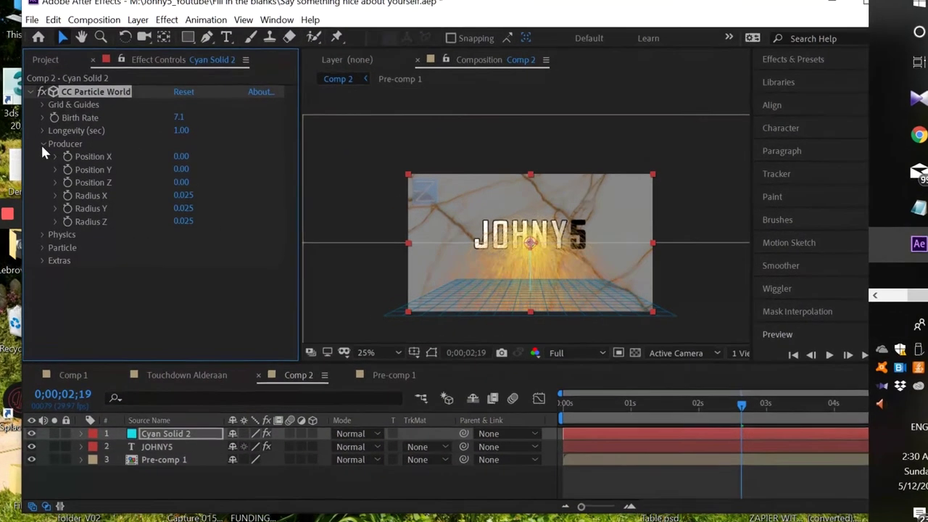
pyautogui.click(39, 142)
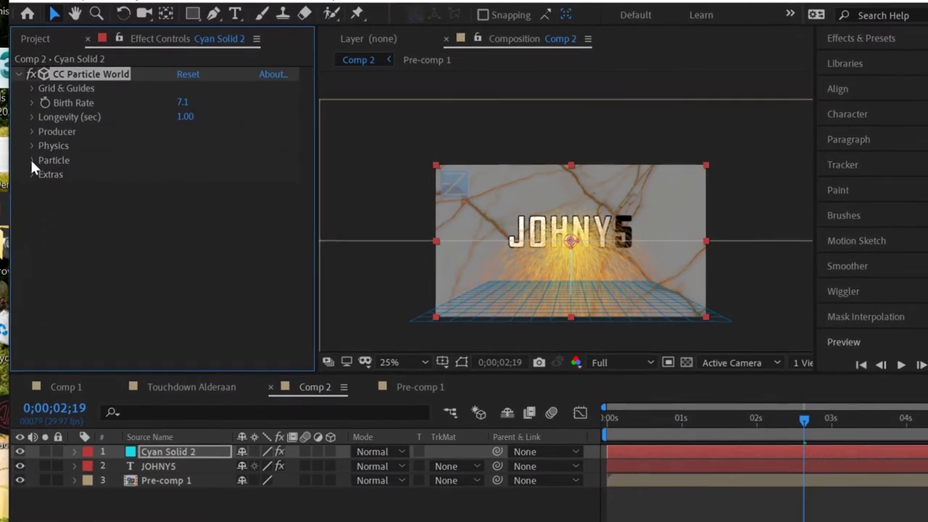
pyautogui.click(40, 168)
pyautogui.click(30, 131)
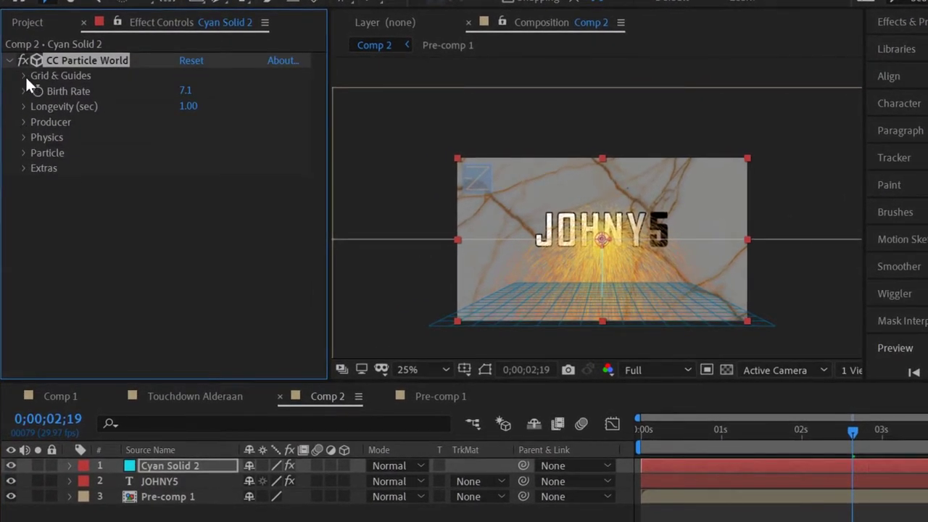
pyautogui.click(24, 76)
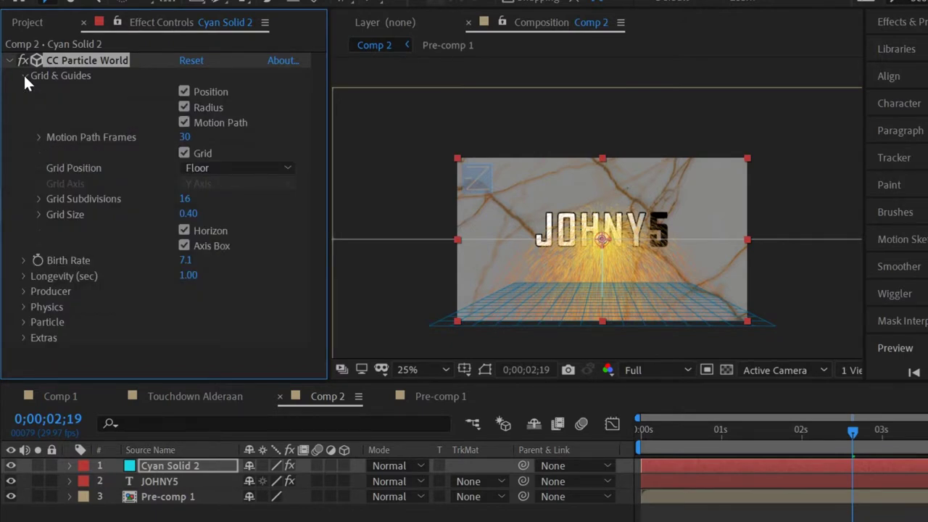
# Turn off the particle effect's Grid, Horizon and Axis Box guides
pyautogui.click(183, 153)
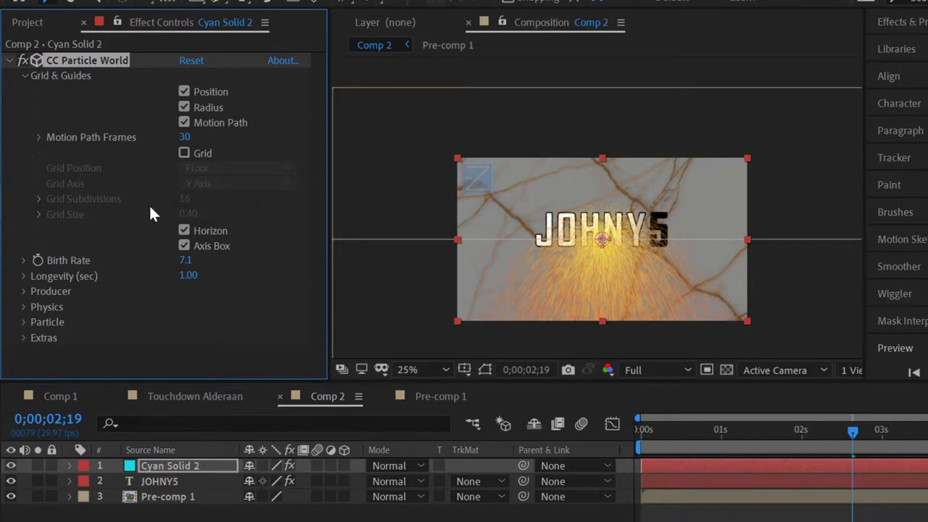
pyautogui.click(184, 230)
pyautogui.click(185, 230)
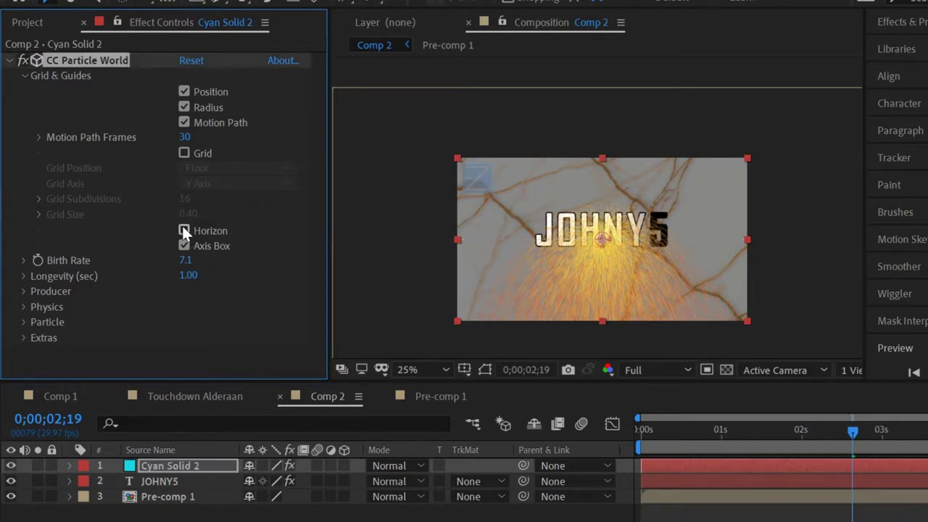
pyautogui.click(185, 246)
# Collapse CC Particle World and bring the YouTube thumbnail tutorial window forward
pyautogui.click(8, 61)
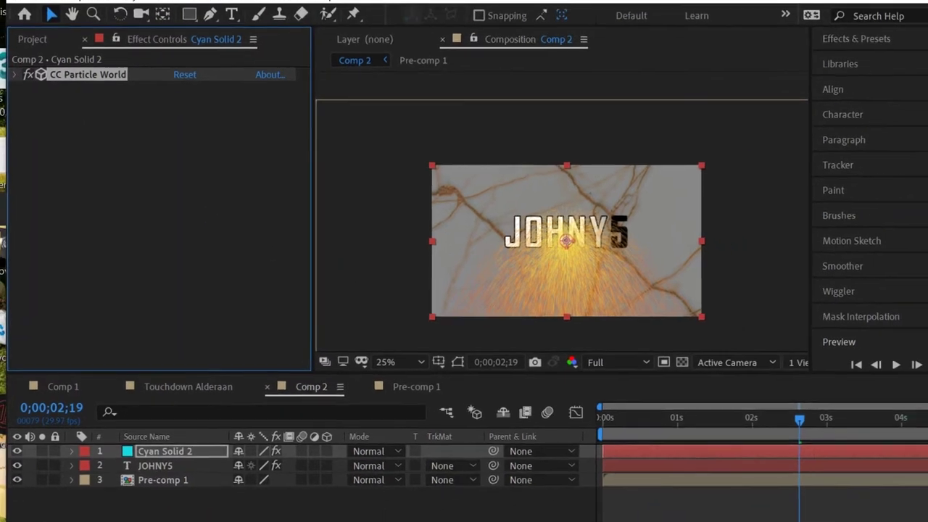
pyautogui.moveTo(887, 140)
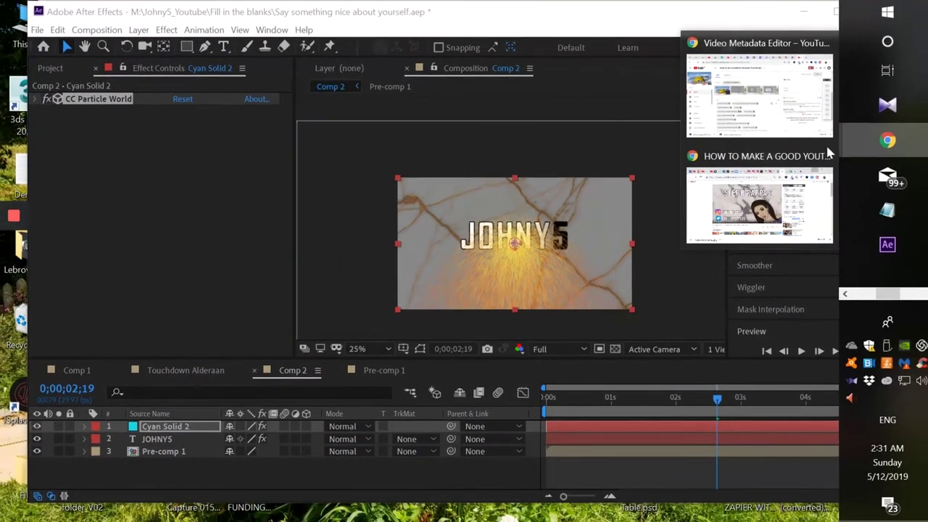
pyautogui.click(762, 163)
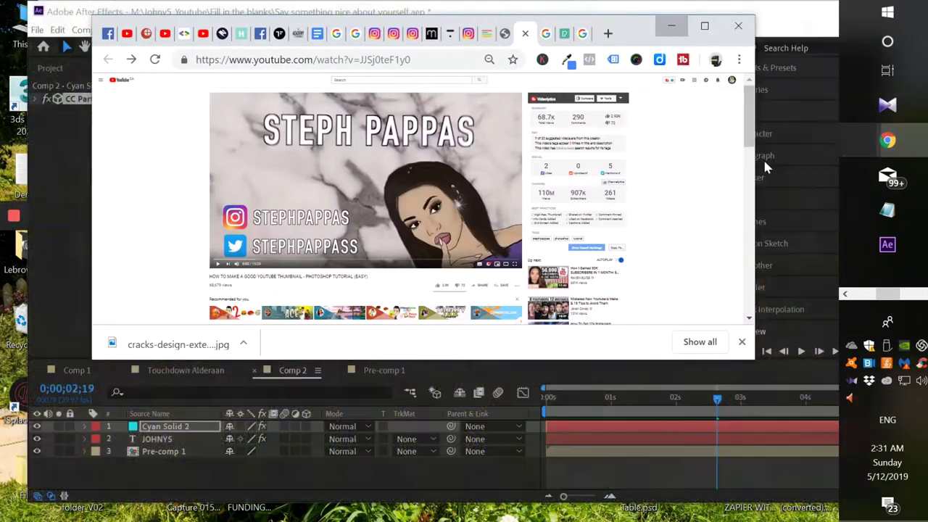
# Play the YouTube thumbnail tutorial in Chrome, then switch back to After Effects
pyautogui.moveTo(870, 143)
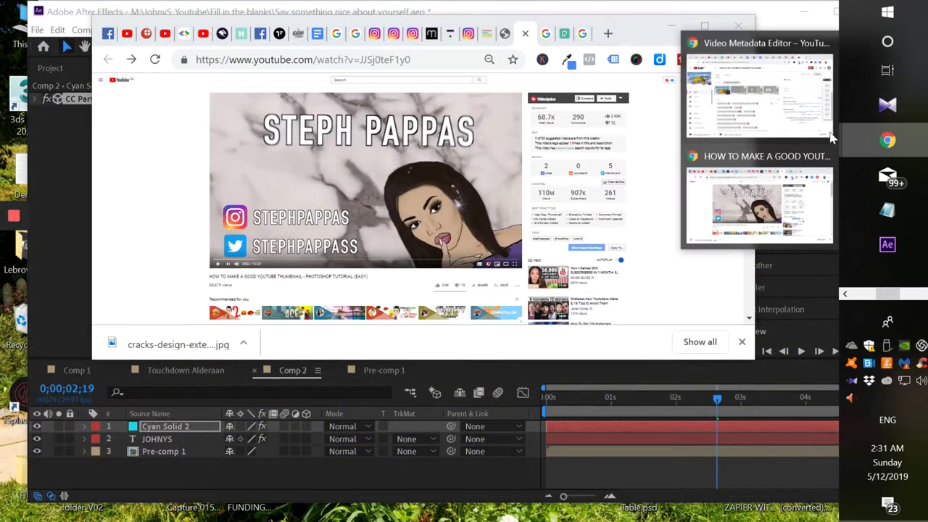
pyautogui.click(770, 61)
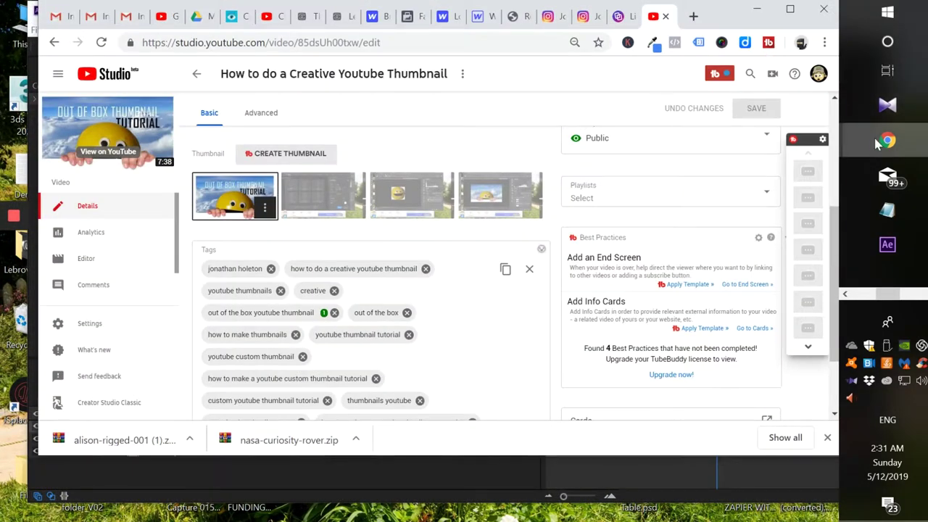
pyautogui.moveTo(887, 140)
pyautogui.click(767, 58)
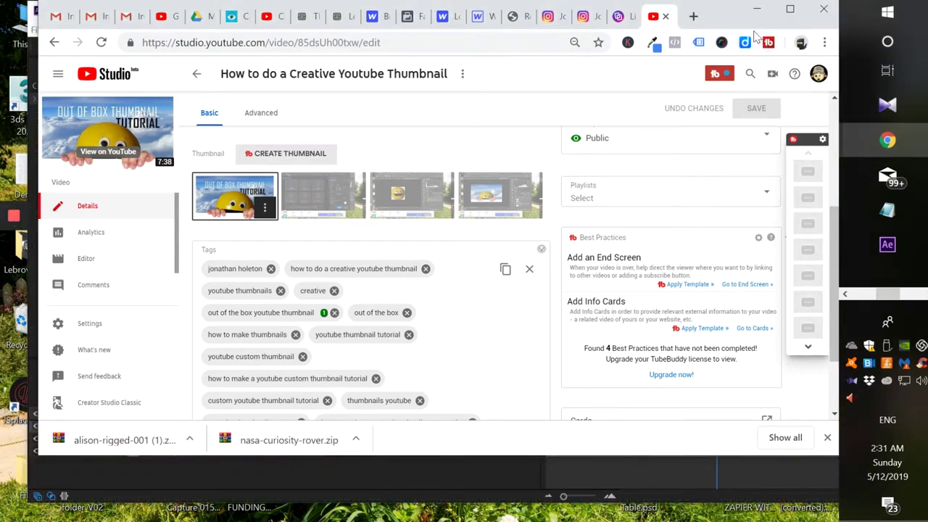
pyautogui.moveTo(741, 25); pyautogui.dragTo(927, 32)
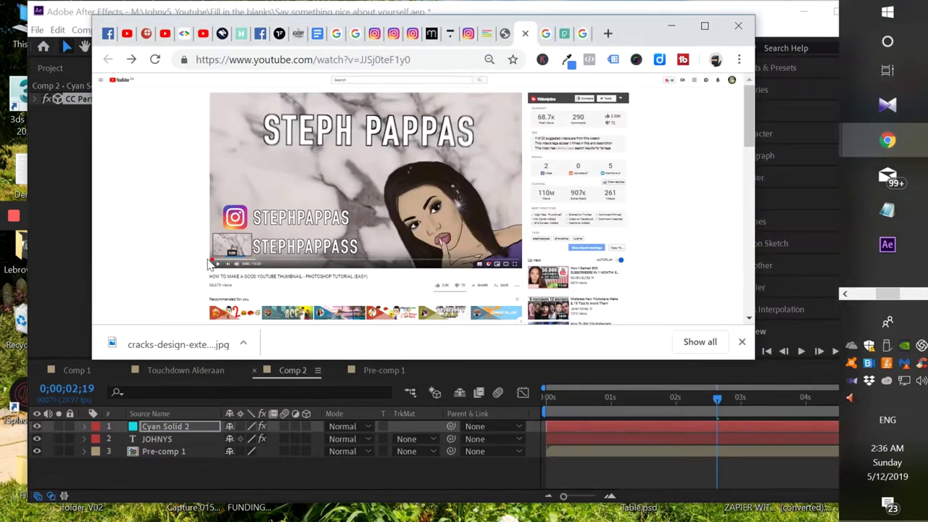
pyautogui.click(216, 265)
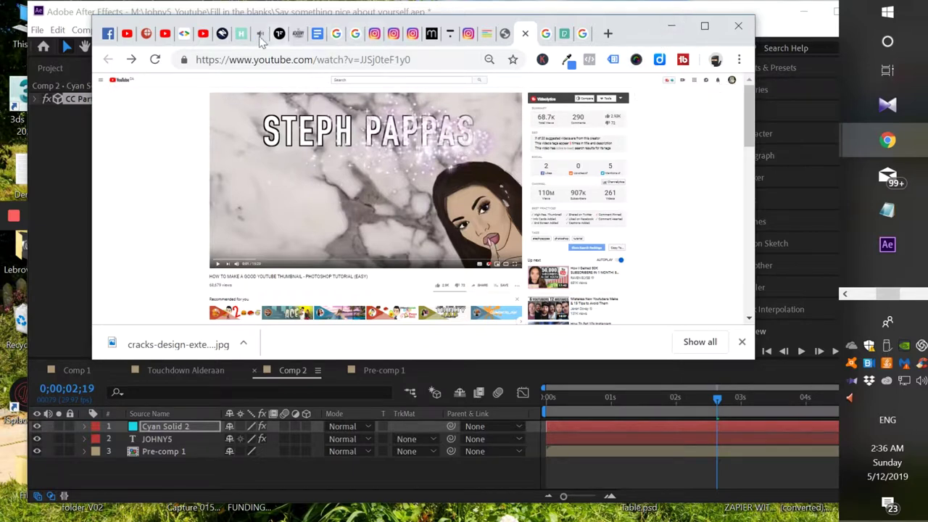
pyautogui.hotkey('alt', 'Tab')
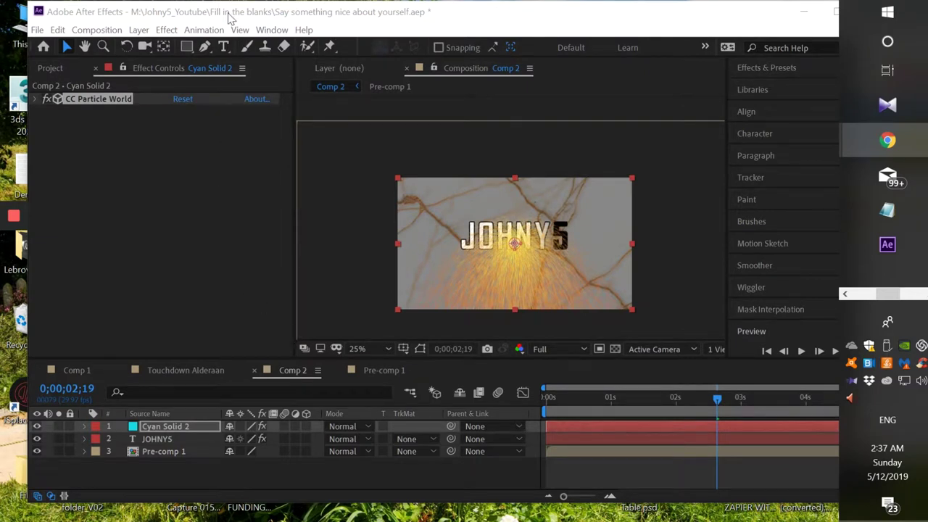
# Expand CC Particle World and its Particle group, and collapse Grid & Guides
pyautogui.moveTo(218, 19)
pyautogui.mouseDown()
pyautogui.moveTo(232, 17)
pyautogui.moveTo(218, 19)
pyautogui.mouseUp()
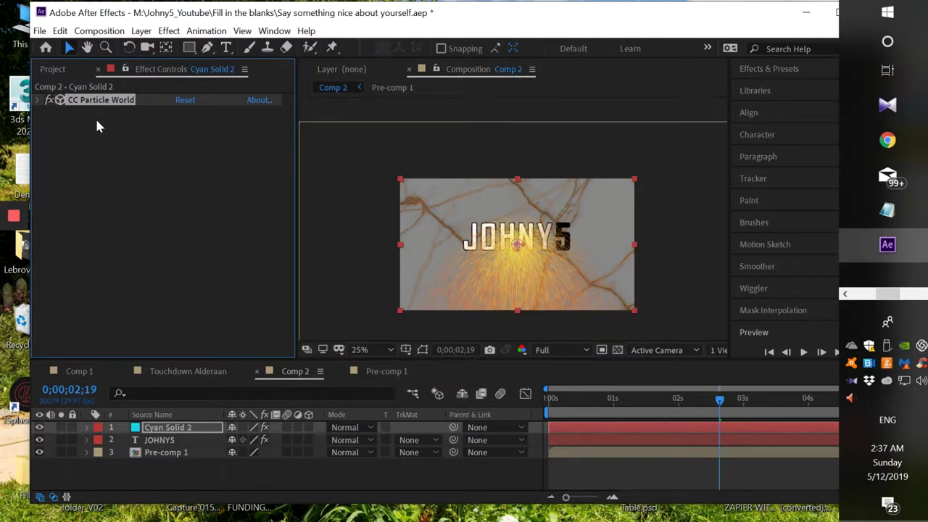
pyautogui.click(38, 100)
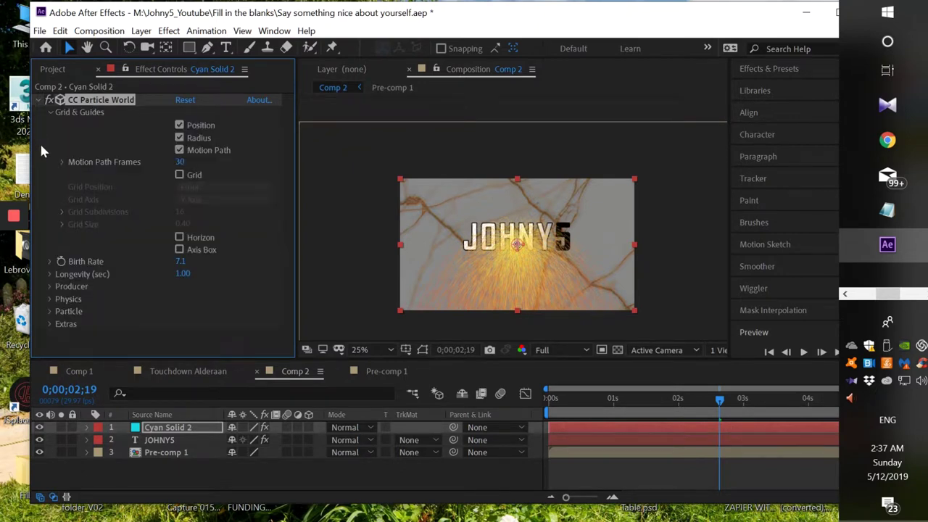
pyautogui.click(50, 311)
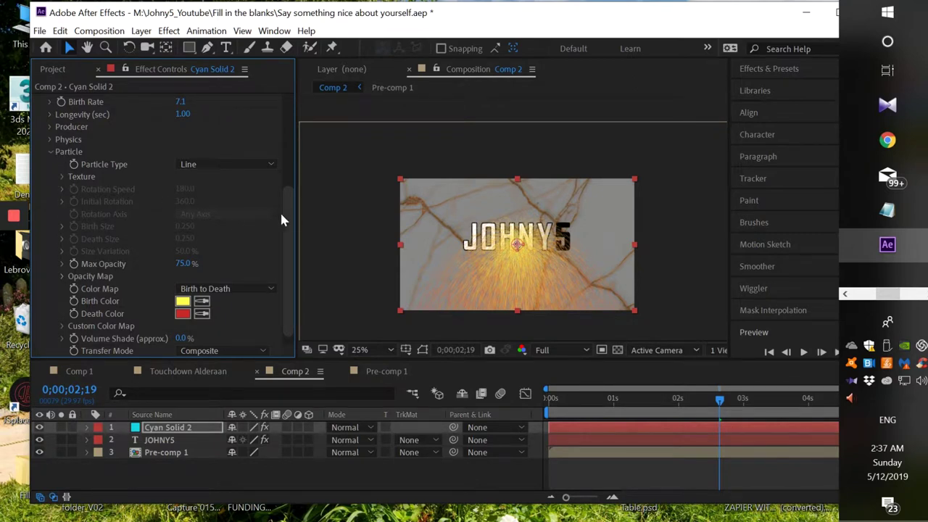
pyautogui.moveTo(286, 213); pyautogui.dragTo(289, 105)
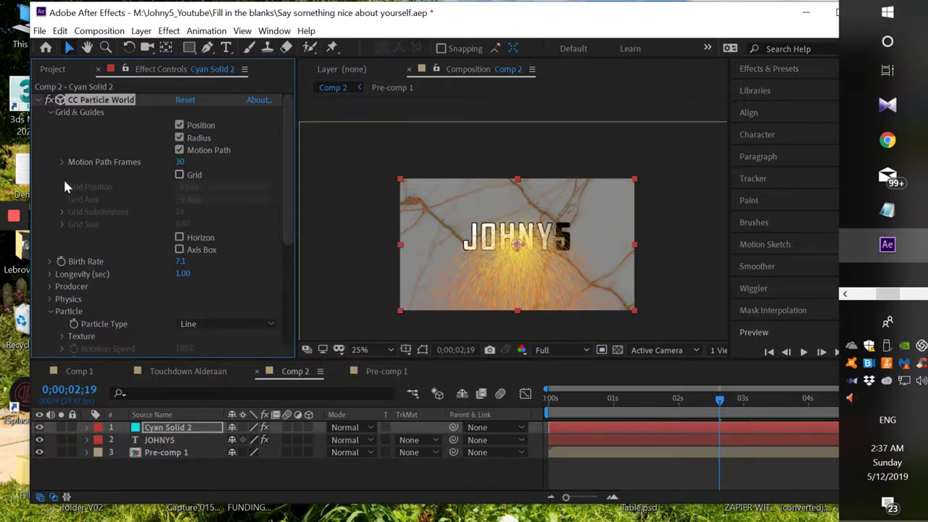
pyautogui.click(38, 100)
pyautogui.click(38, 100)
pyautogui.click(49, 112)
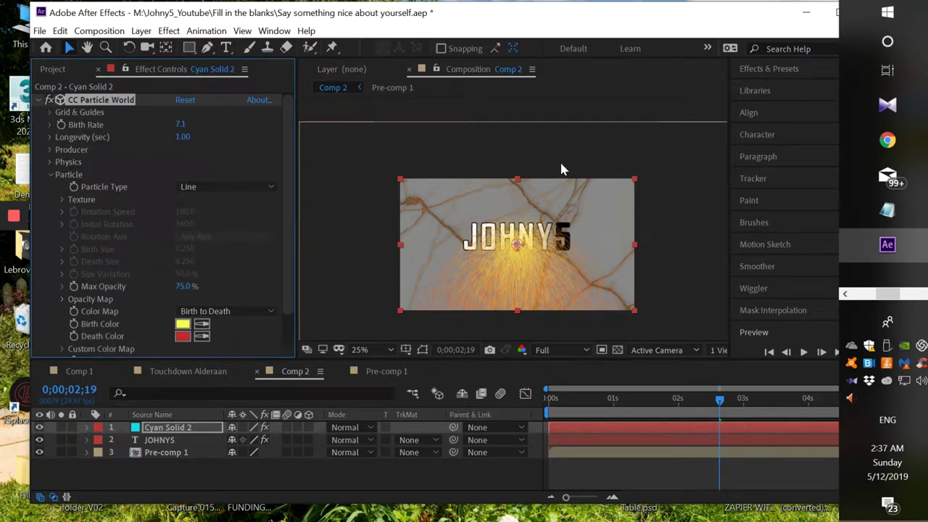
# Check the YouTube tutorial, return to After Effects, and open the particle Birth Color picker
pyautogui.moveTo(886, 142)
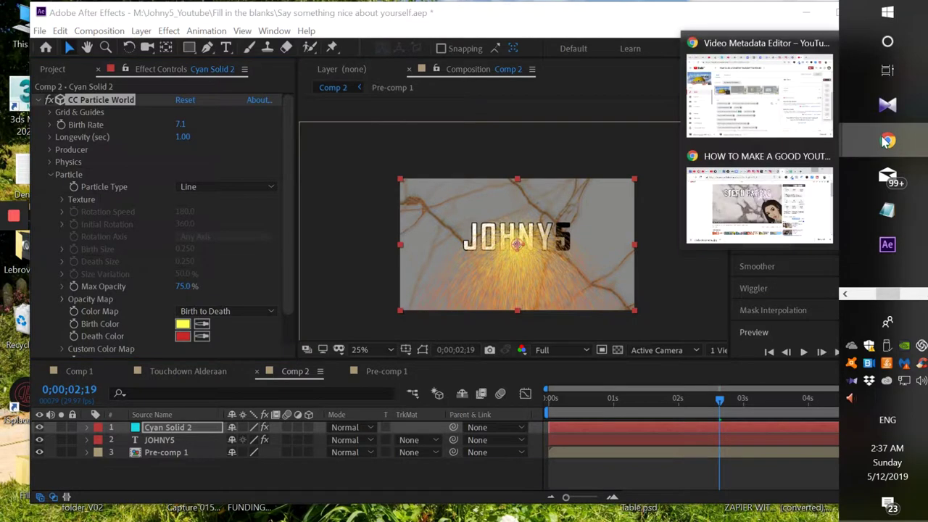
pyautogui.click(738, 181)
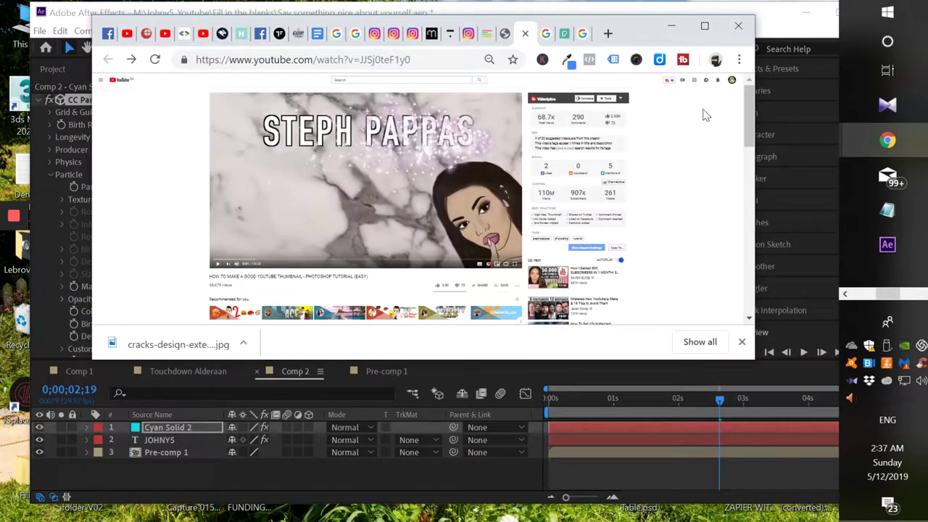
pyautogui.click(671, 26)
pyautogui.moveTo(867, 141)
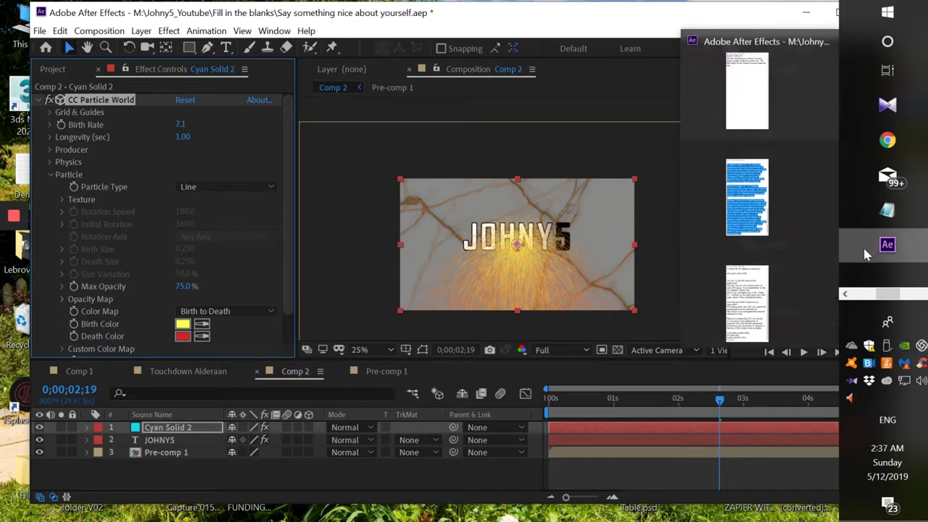
pyautogui.click(183, 325)
# Set the particle Birth Color to white and Death Color to blue-violet 4426DF
pyautogui.moveTo(311, 207); pyautogui.dragTo(274, 176)
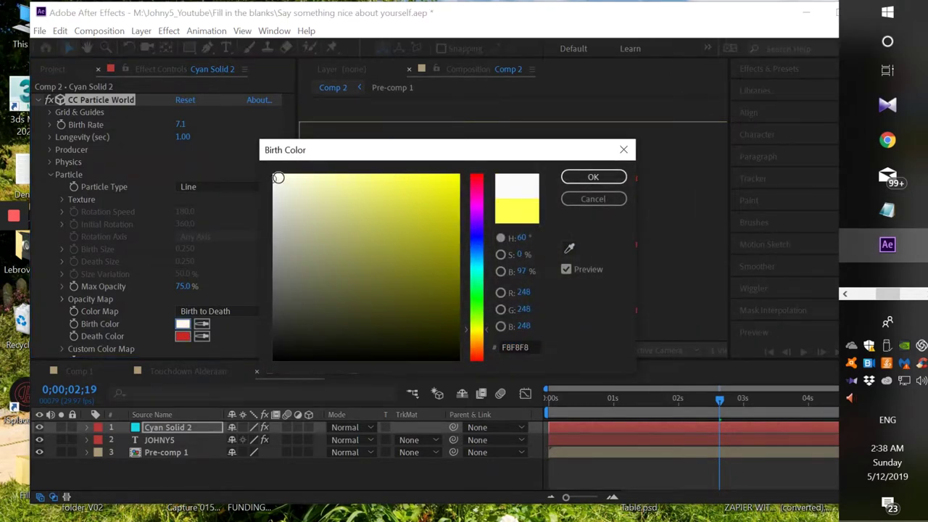
pyautogui.click(591, 180)
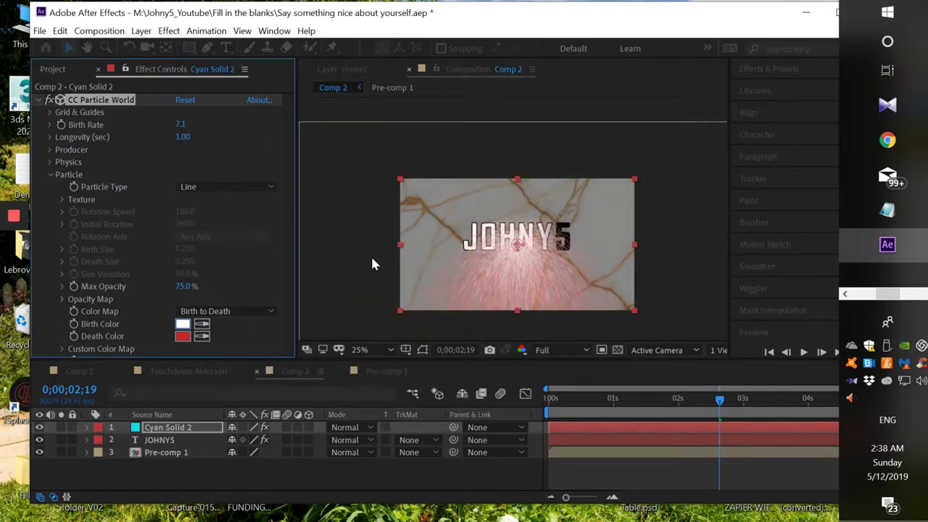
pyautogui.click(186, 337)
pyautogui.moveTo(478, 319)
pyautogui.mouseDown()
pyautogui.moveTo(475, 221)
pyautogui.moveTo(428, 203)
pyautogui.moveTo(403, 211)
pyautogui.mouseUp()
pyautogui.moveTo(484, 223); pyautogui.dragTo(480, 230)
pyautogui.moveTo(397, 211)
pyautogui.mouseDown()
pyautogui.moveTo(394, 192)
pyautogui.moveTo(427, 196)
pyautogui.mouseUp()
pyautogui.click(414, 199)
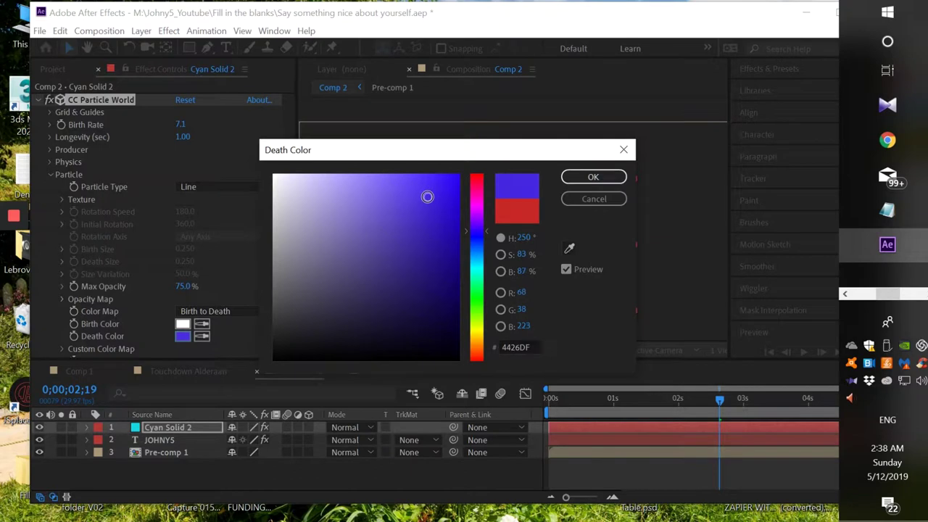
pyautogui.click(579, 177)
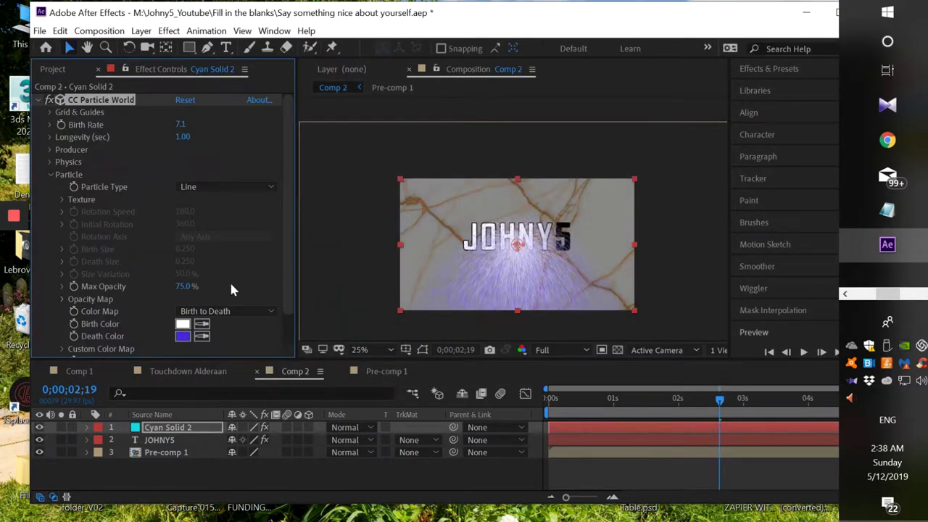
pyautogui.click(218, 186)
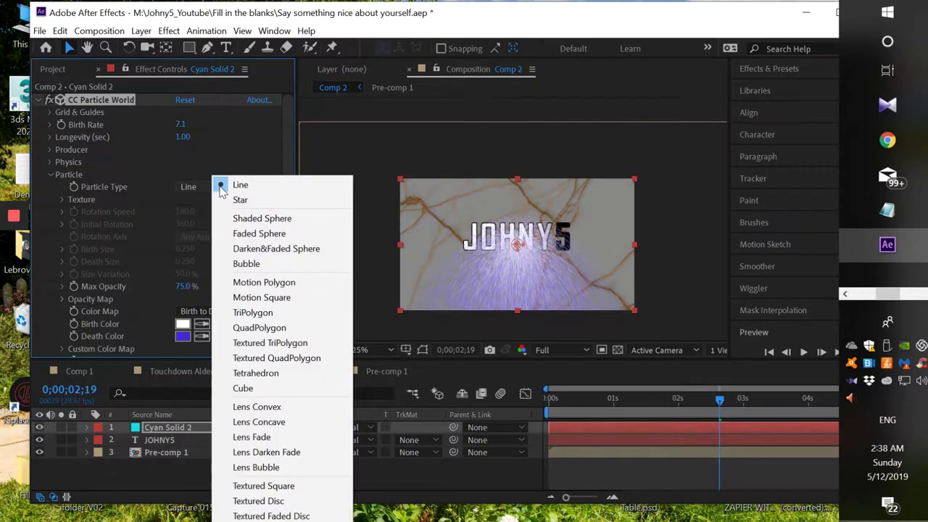
pyautogui.click(235, 199)
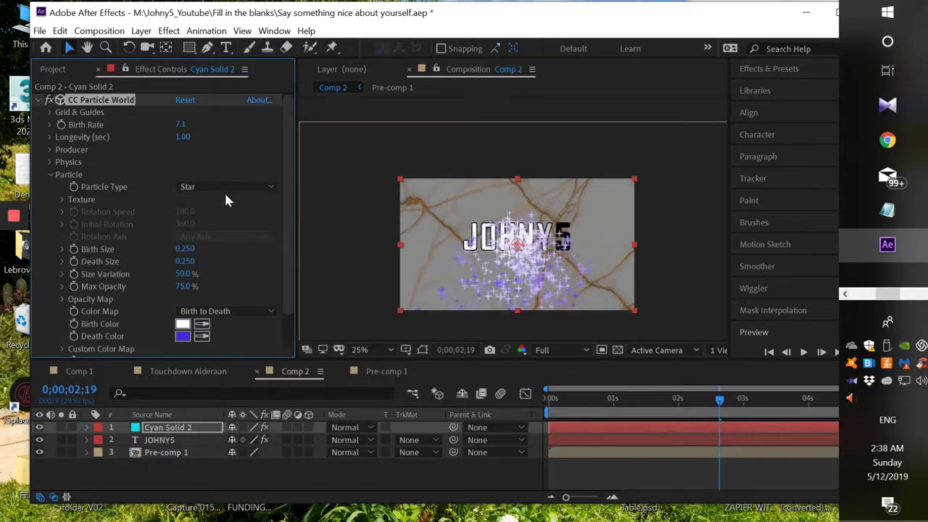
pyautogui.click(229, 190)
pyautogui.click(233, 219)
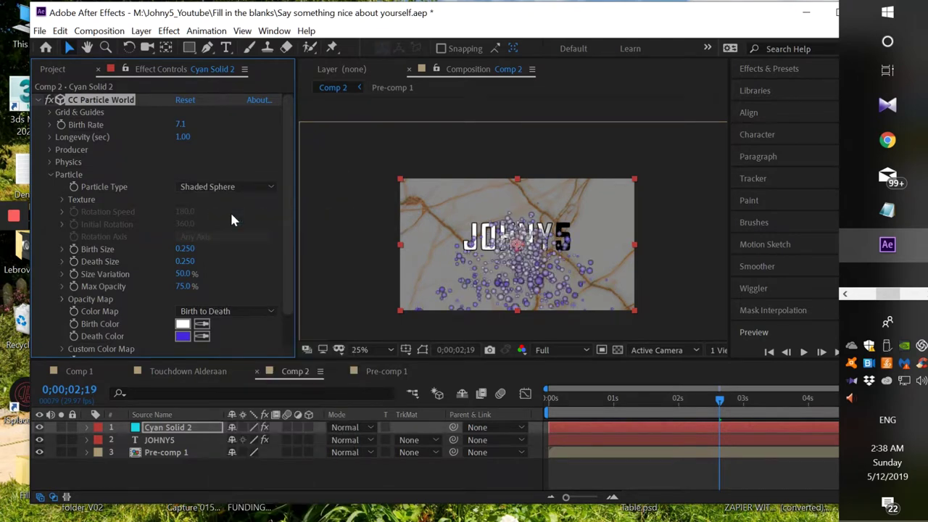
pyautogui.click(225, 188)
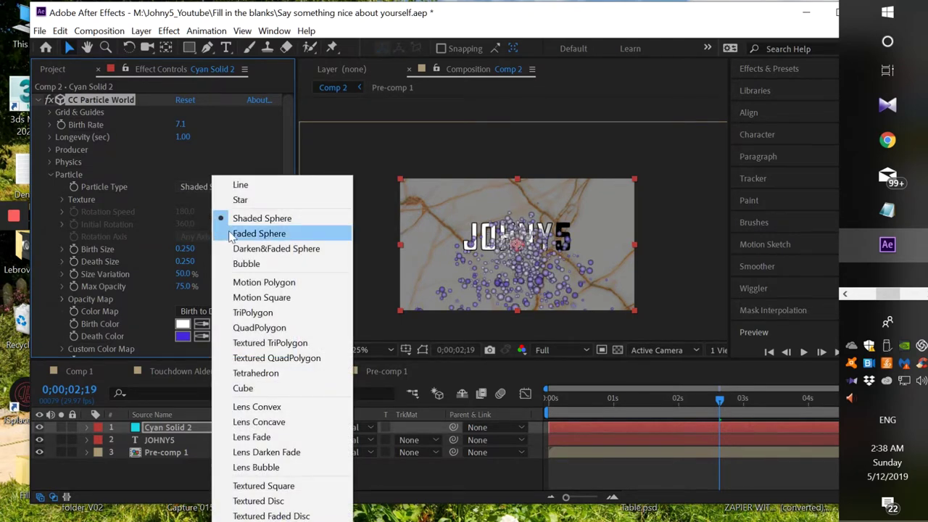
pyautogui.click(229, 236)
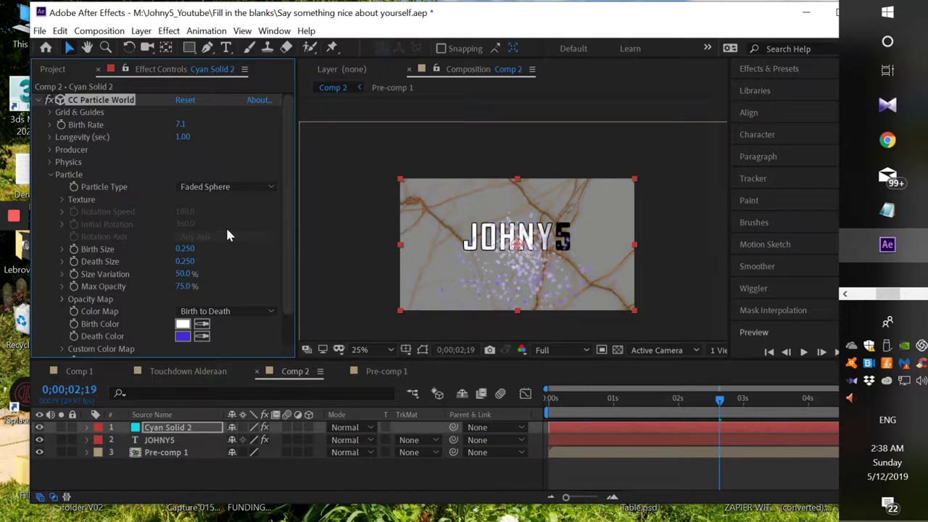
pyautogui.scroll(2, 490, 282)
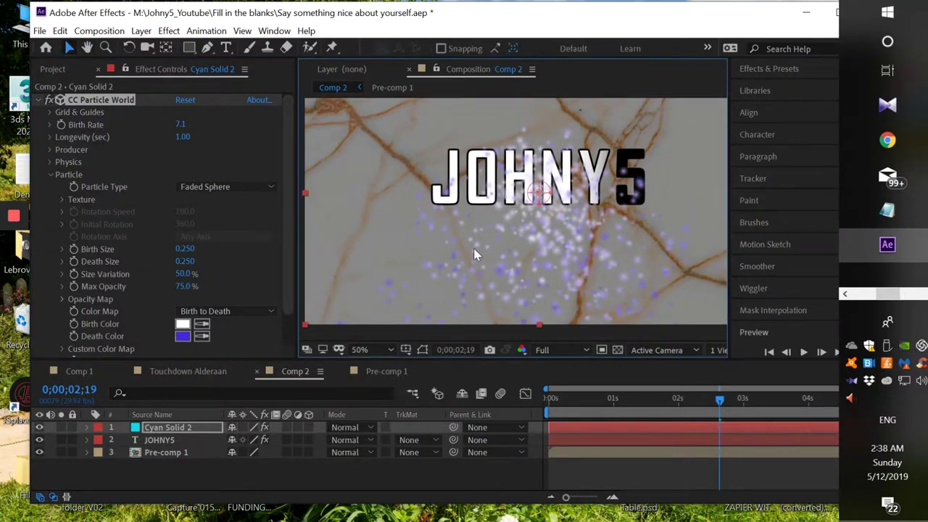
pyautogui.scroll(-2, 473, 254)
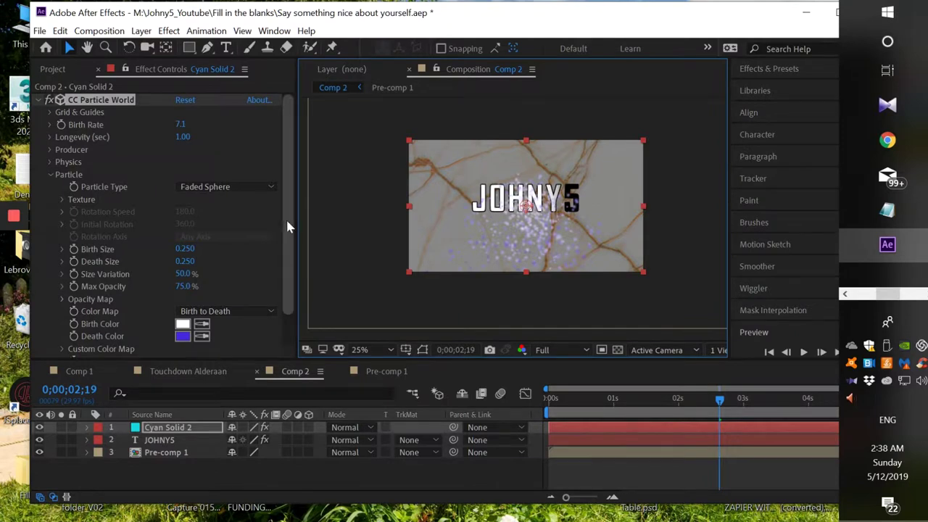
pyautogui.scroll(-1, 288, 227)
pyautogui.scroll(1, 257, 326)
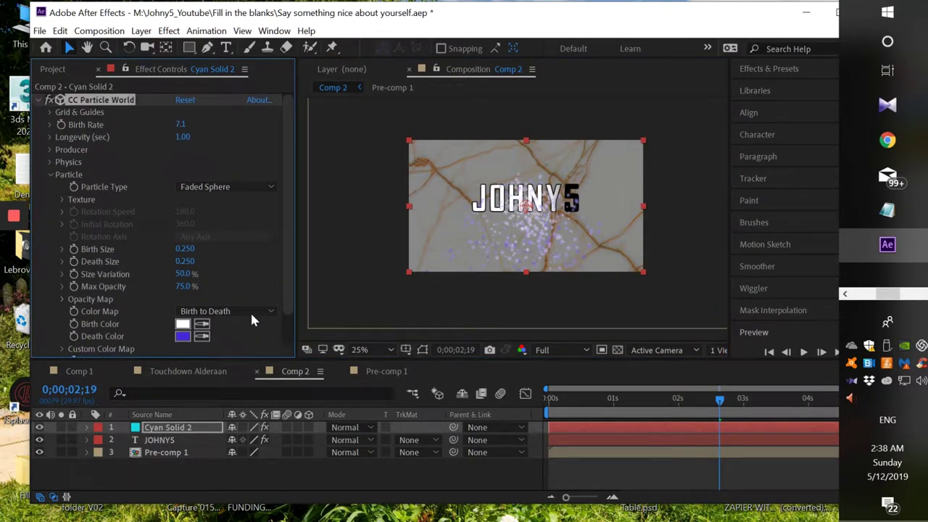
pyautogui.click(215, 188)
pyautogui.click(215, 183)
pyautogui.click(213, 184)
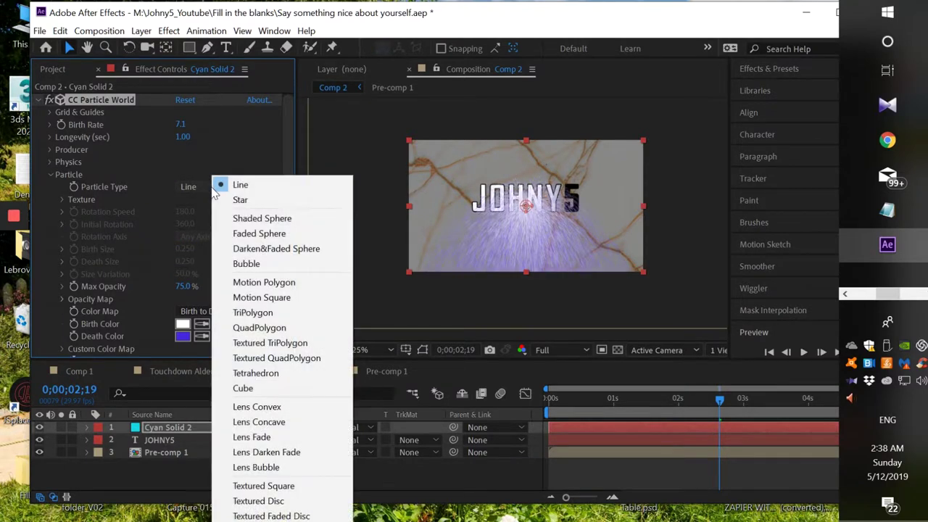
pyautogui.click(236, 233)
pyautogui.click(219, 192)
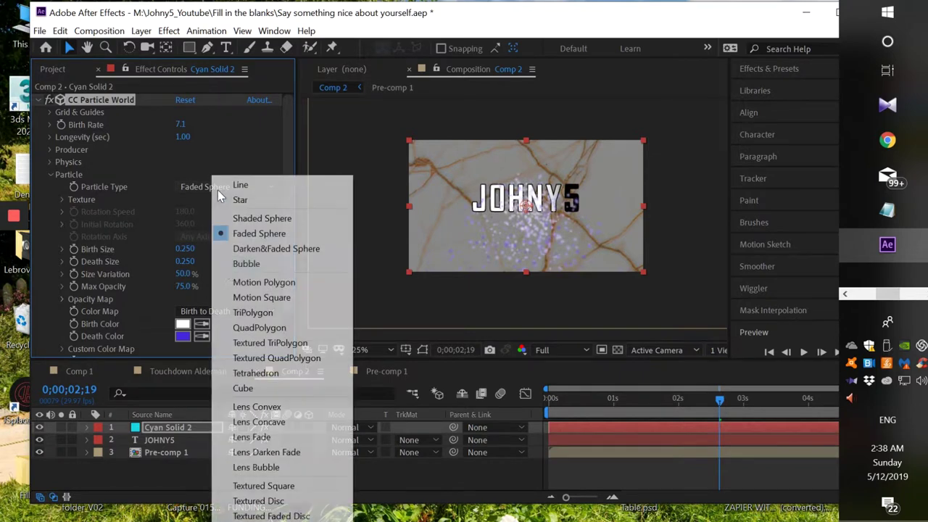
pyautogui.click(234, 283)
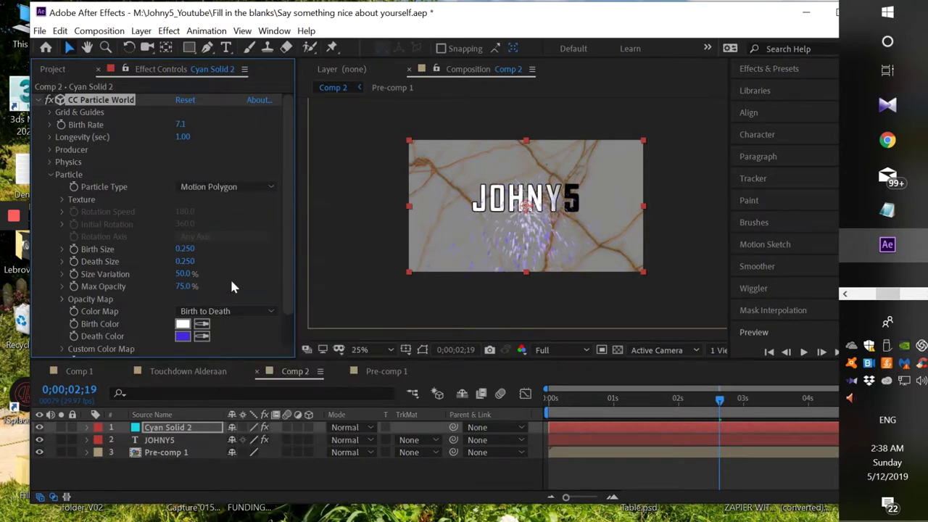
pyautogui.click(229, 188)
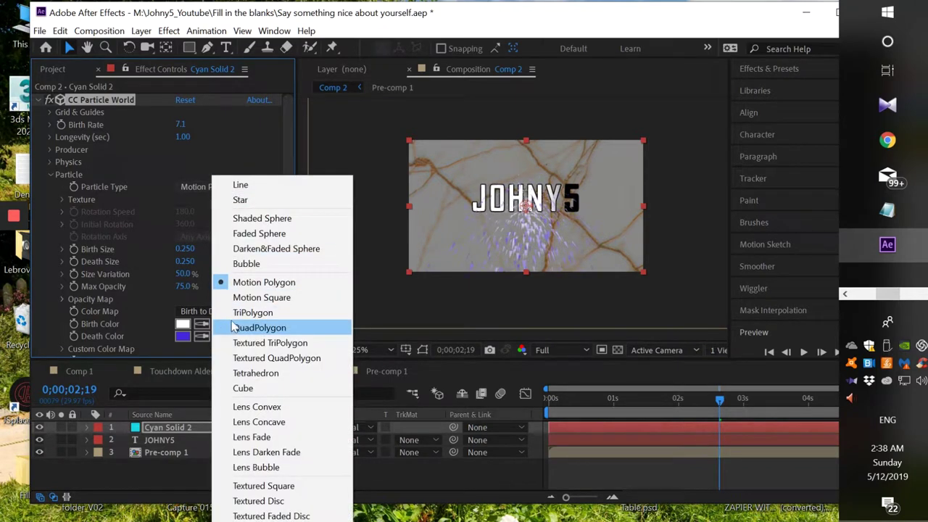
pyautogui.click(239, 437)
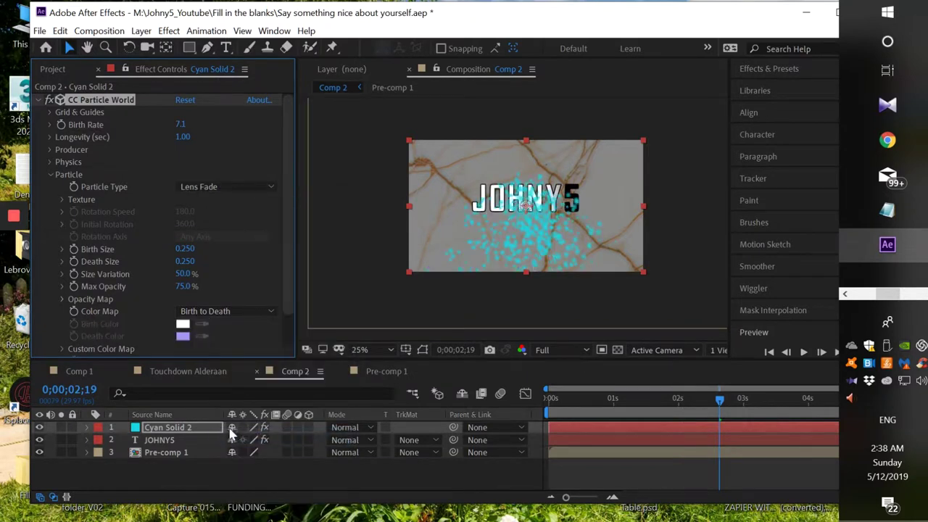
pyautogui.click(232, 185)
pyautogui.click(232, 184)
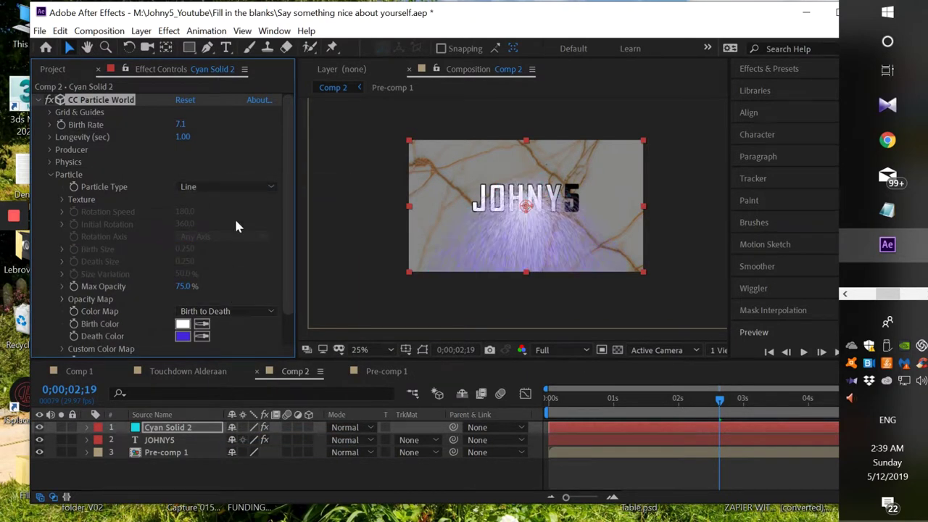
pyautogui.click(232, 181)
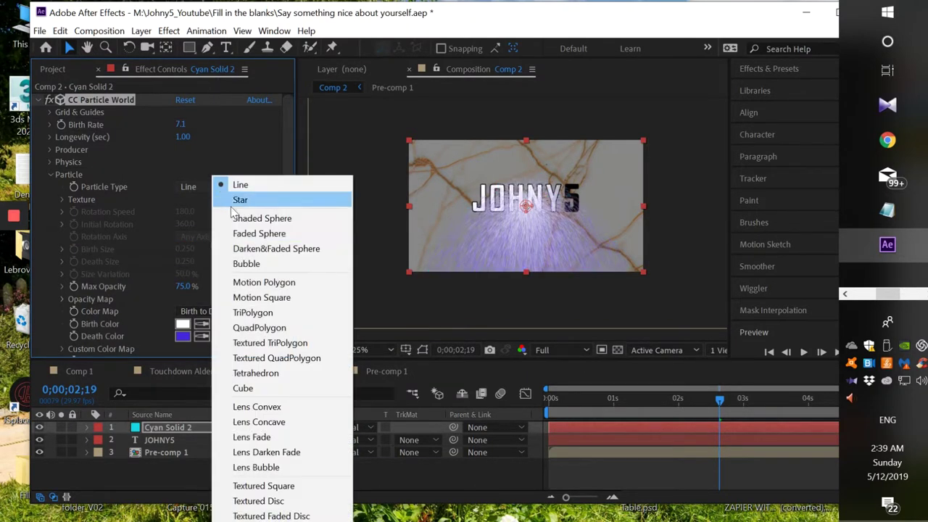
pyautogui.click(241, 466)
pyautogui.click(218, 187)
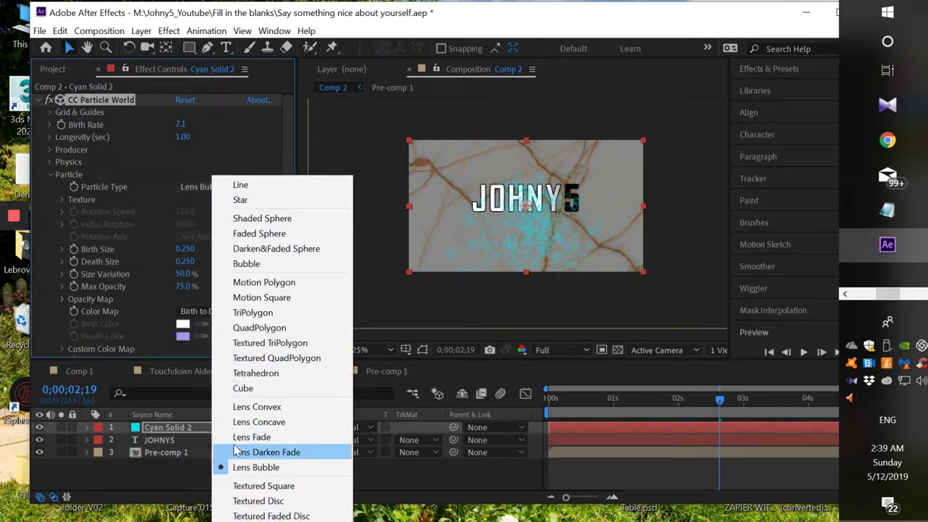
pyautogui.click(243, 389)
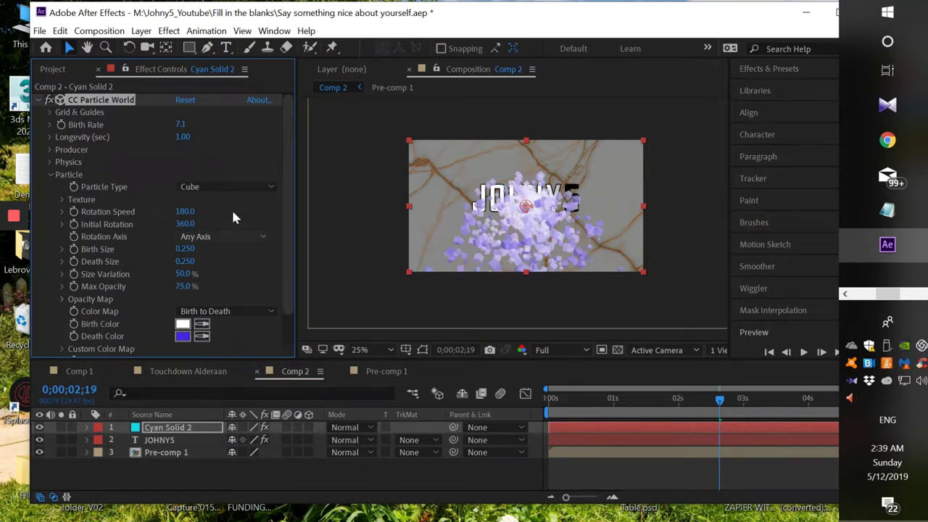
pyautogui.click(231, 184)
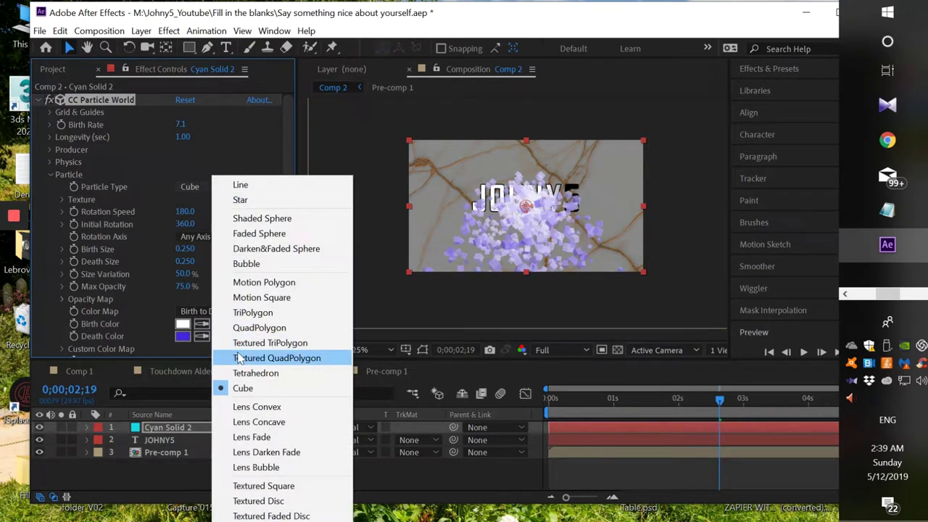
pyautogui.click(240, 345)
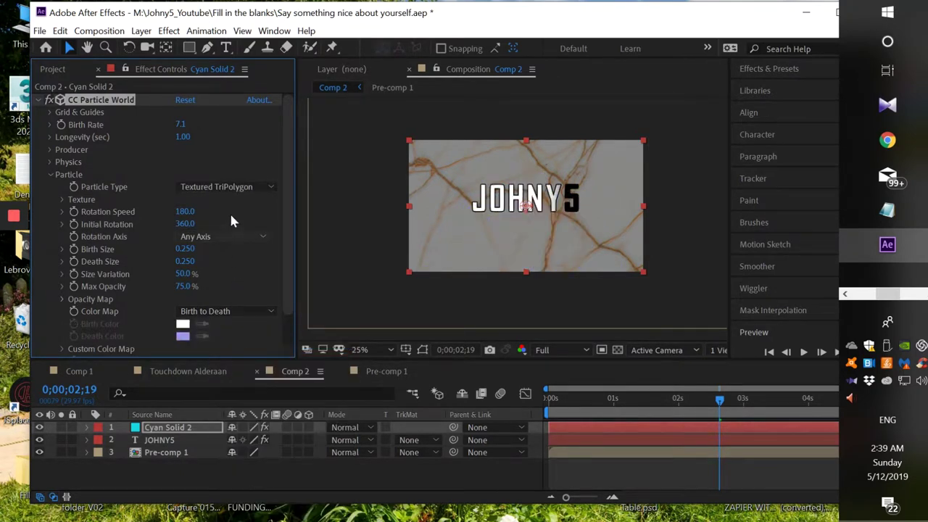
pyautogui.click(229, 185)
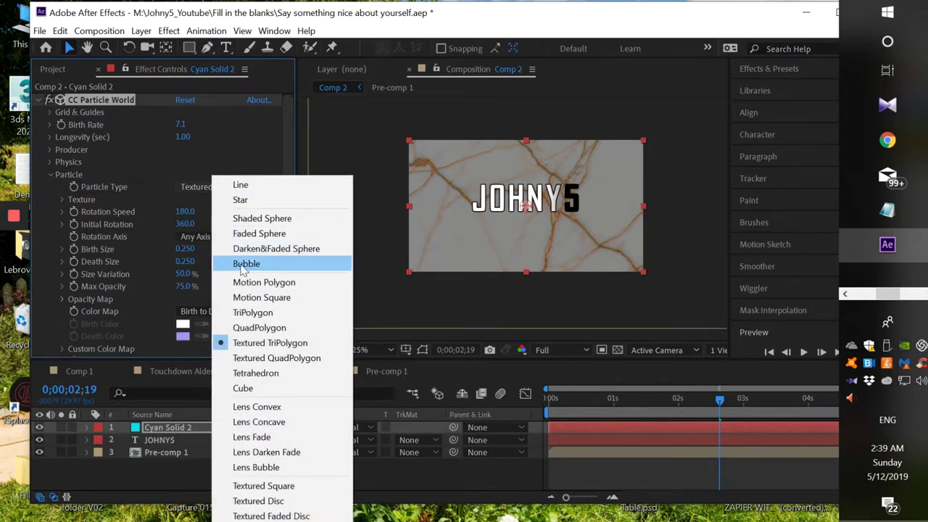
pyautogui.click(242, 234)
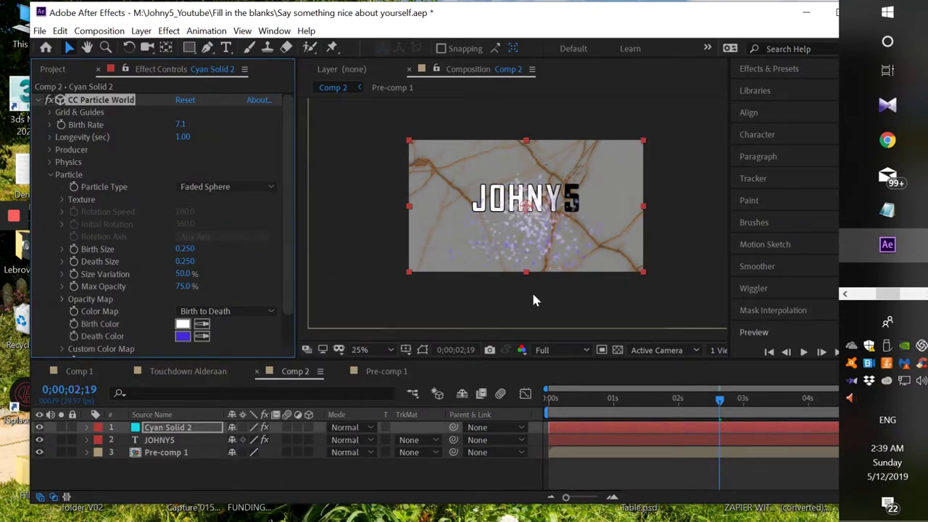
pyautogui.press('.')
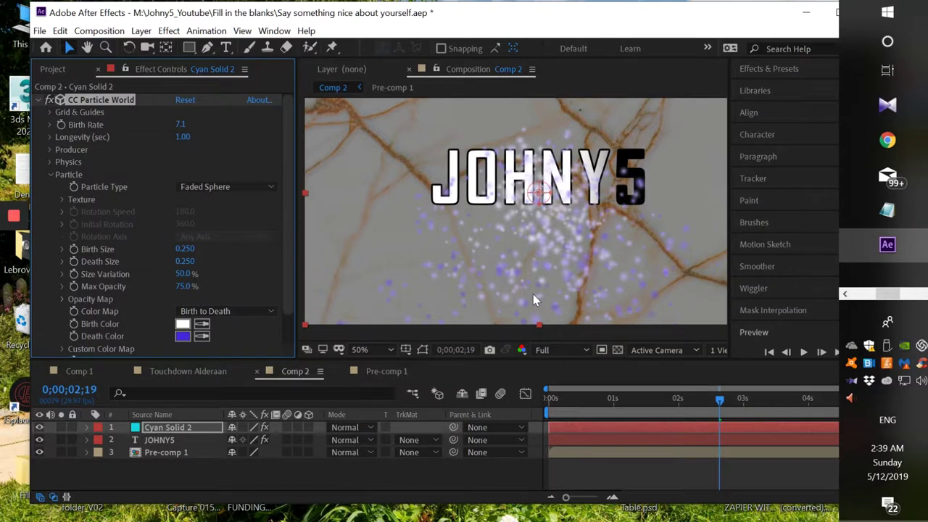
pyautogui.press(',')
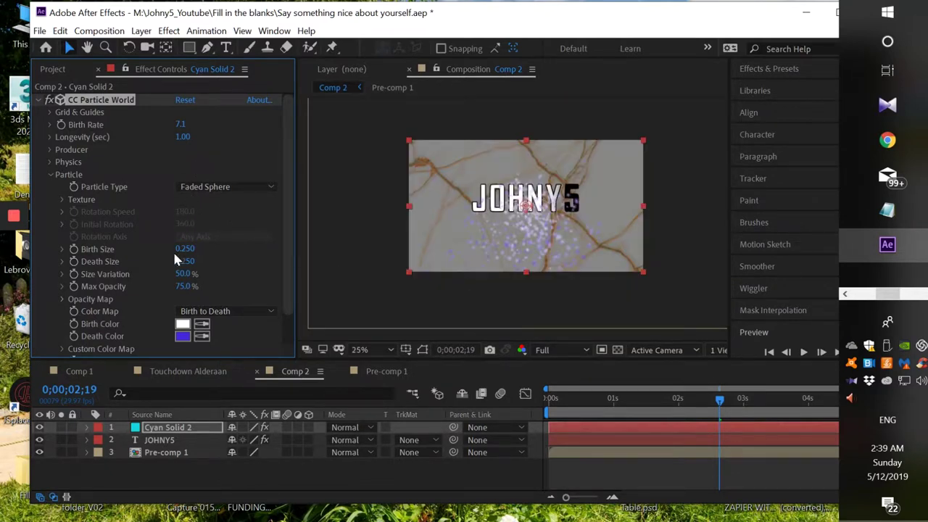
# Set particle Birth Size to 0.130 and Death Size to 0.530
pyautogui.moveTo(187, 248)
pyautogui.mouseDown()
pyautogui.moveTo(170, 249)
pyautogui.moveTo(200, 261)
pyautogui.mouseUp()
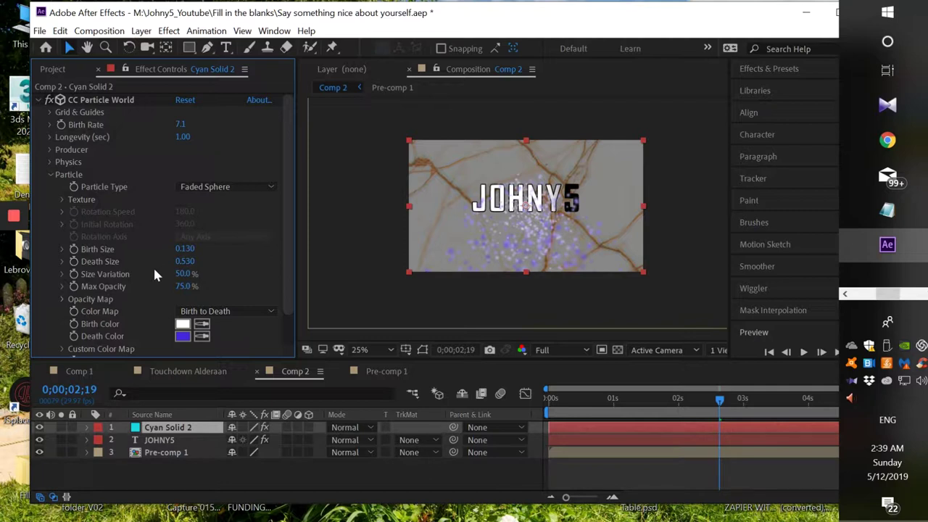
pyautogui.scroll(-1, 155, 271)
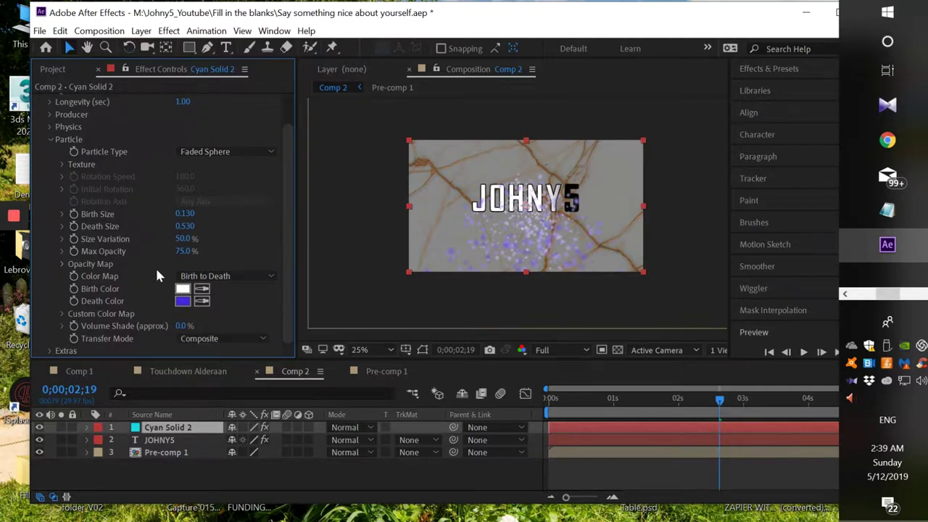
pyautogui.scroll(1, 157, 273)
pyautogui.scroll(-1, 156, 273)
pyautogui.scroll(1, 156, 273)
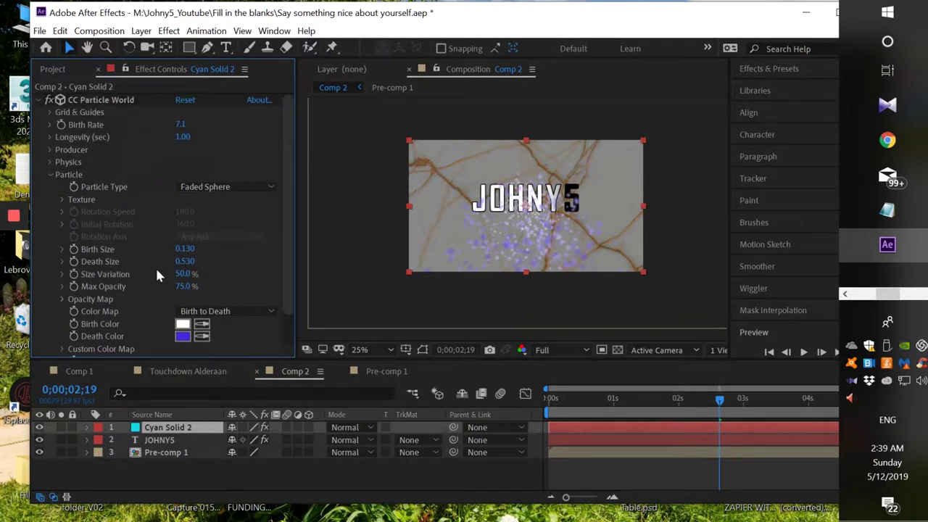
pyautogui.scroll(-1, 157, 274)
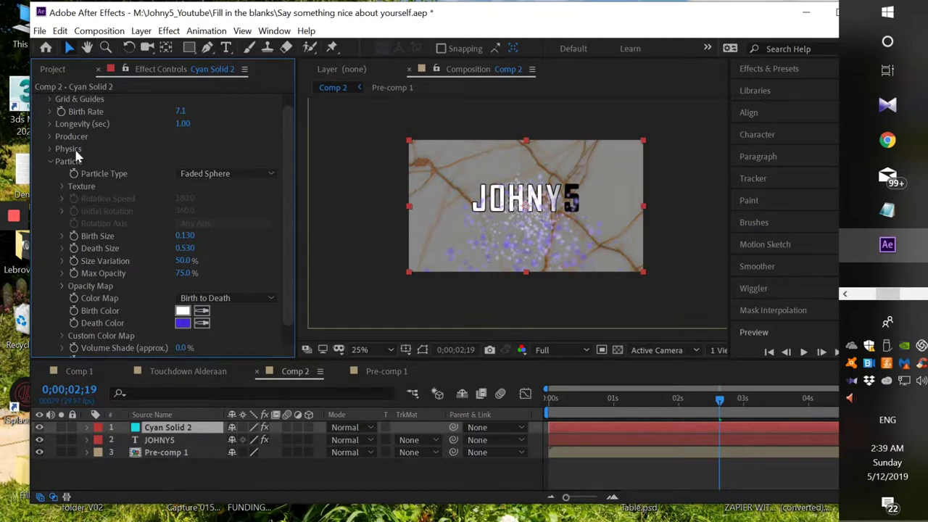
pyautogui.click(50, 149)
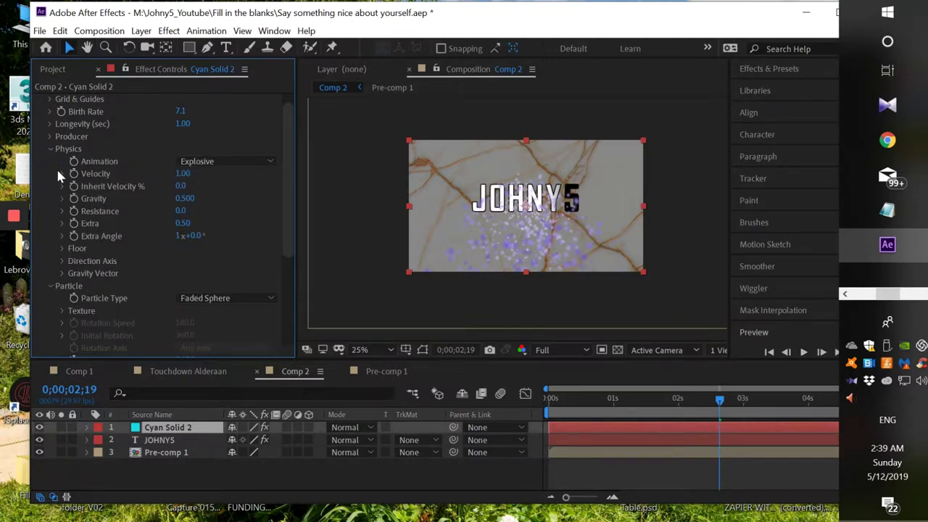
# Switch the particle Animation to Direction Axis with Velocity 0.97 and Gravity 0.500
pyautogui.click(234, 166)
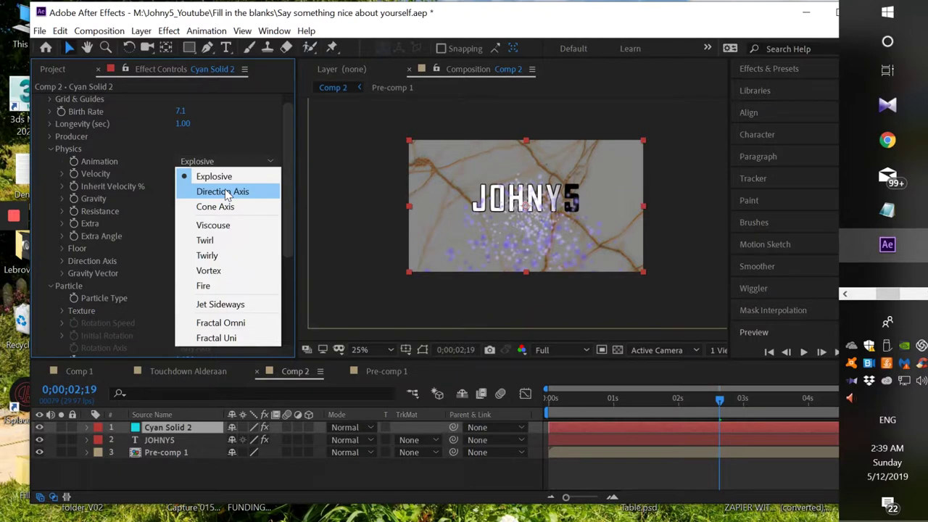
pyautogui.click(224, 192)
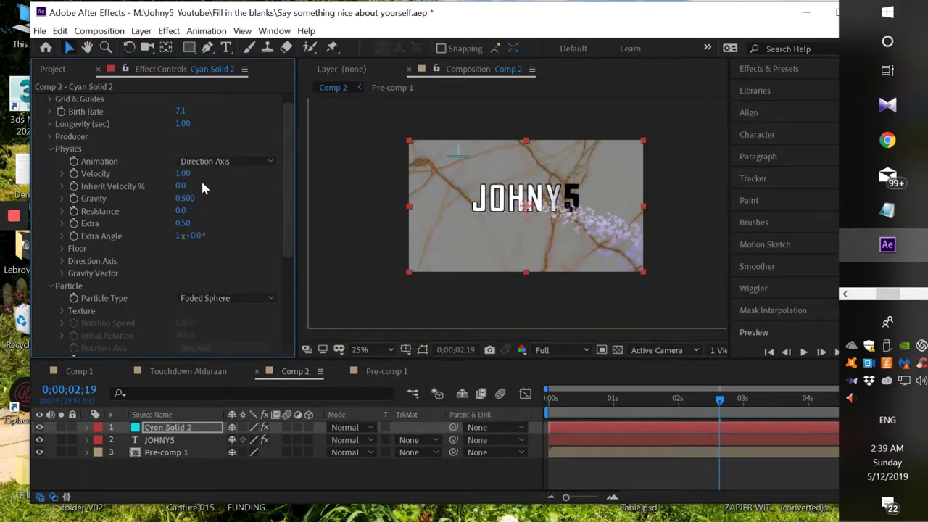
pyautogui.moveTo(182, 173)
pyautogui.mouseDown()
pyautogui.moveTo(205, 169)
pyautogui.moveTo(151, 179)
pyautogui.mouseUp()
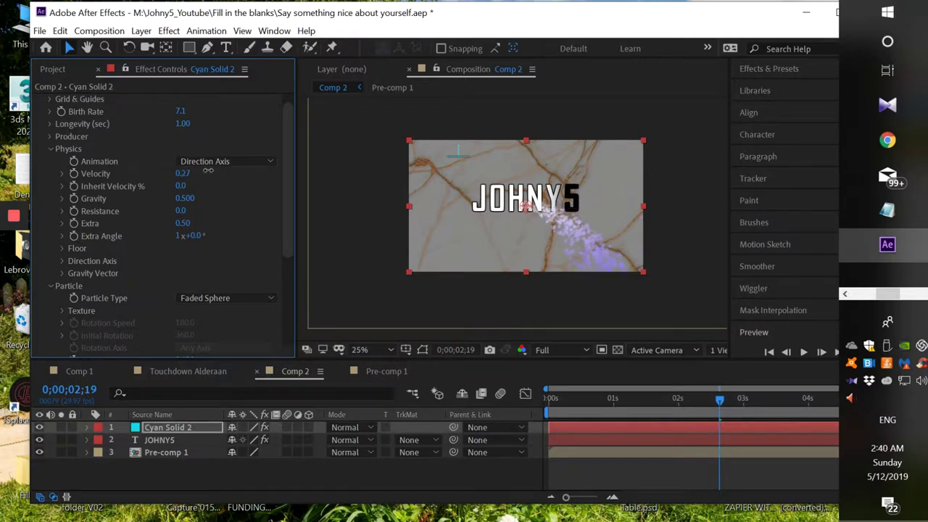
pyautogui.click(228, 161)
pyautogui.click(161, 161)
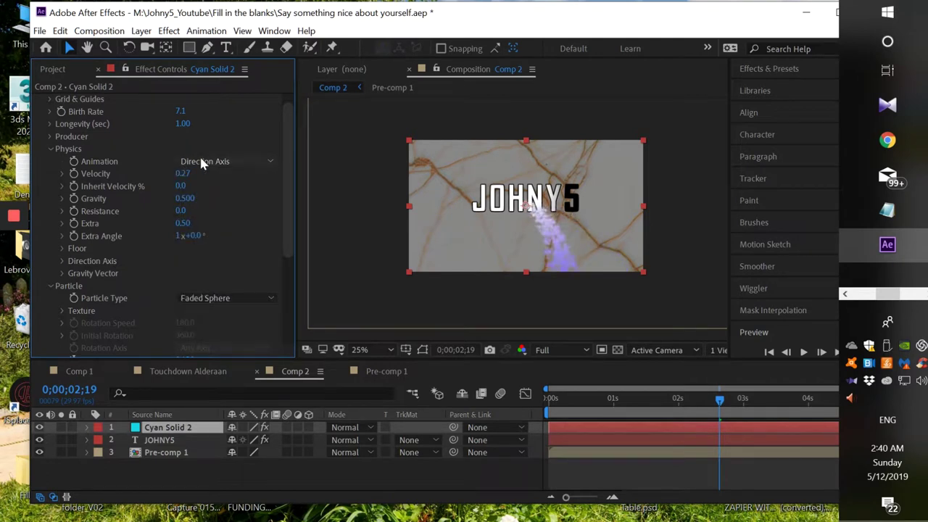
pyautogui.moveTo(189, 174); pyautogui.dragTo(231, 174)
pyautogui.click(184, 199)
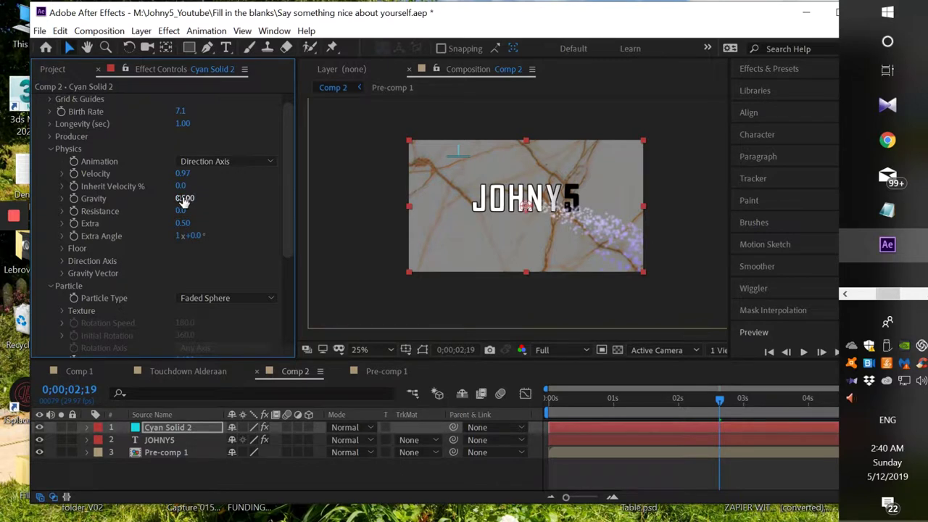
pyautogui.press('Return')
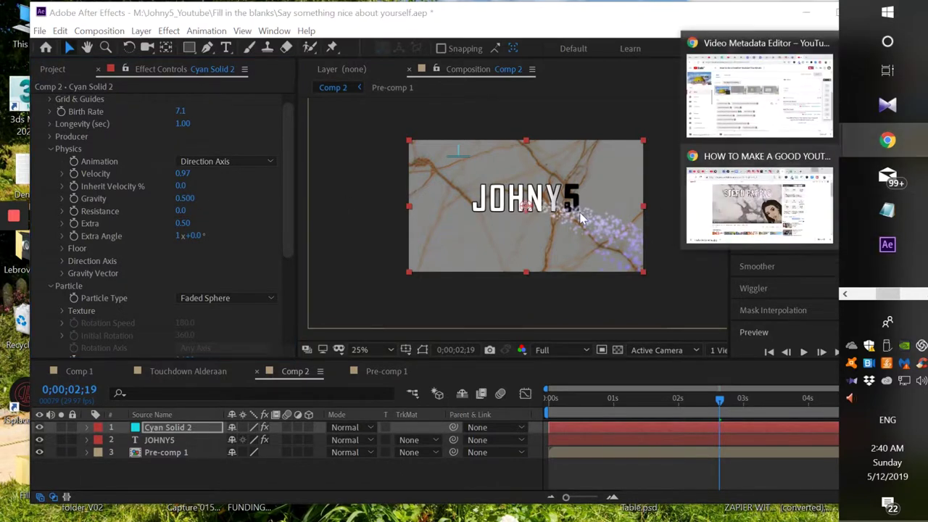
pyautogui.click(759, 200)
pyautogui.click(218, 265)
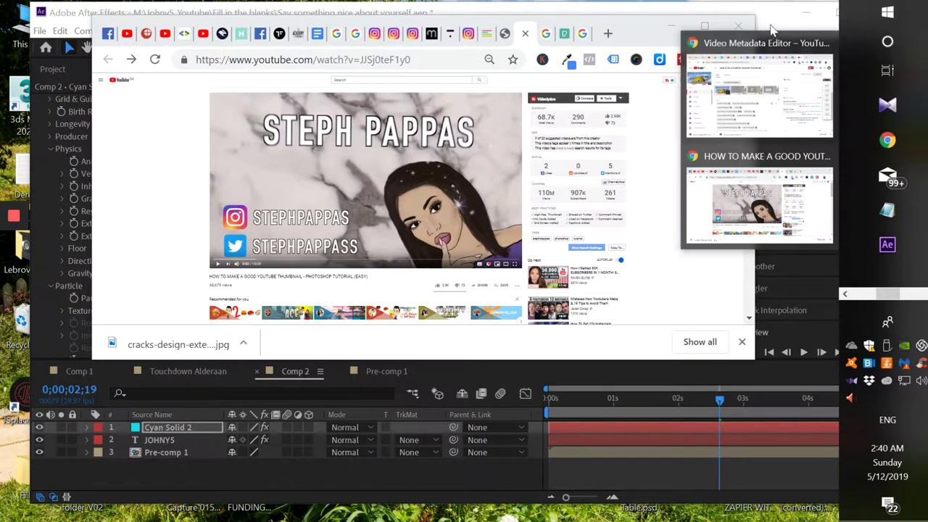
pyautogui.click(668, 29)
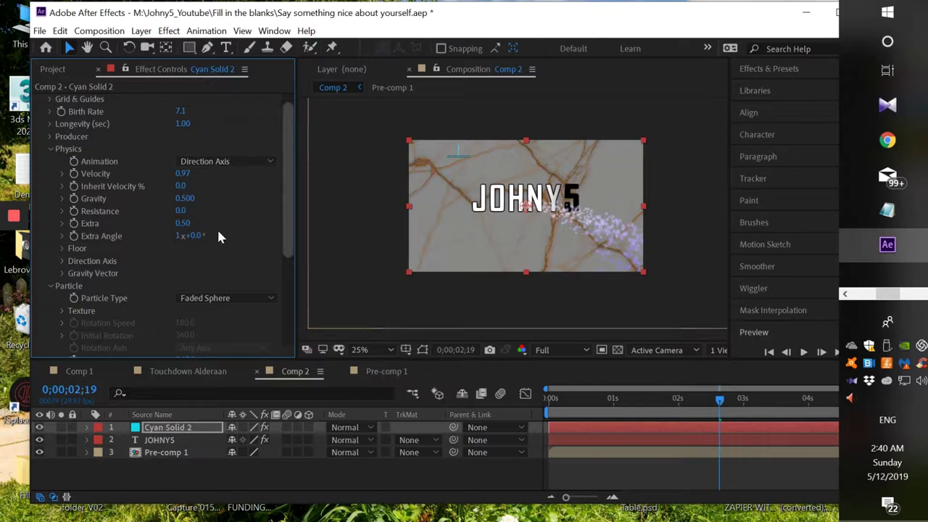
# Set particle Gravity to 0 and Velocity to 1.94, then expand the Producer group
pyautogui.click(184, 198)
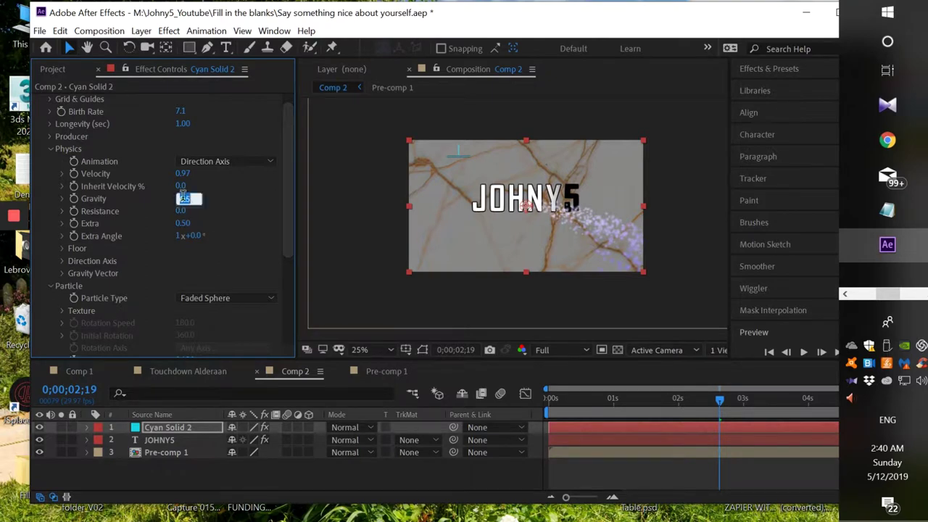
pyautogui.write('6000')
pyautogui.press('Return')
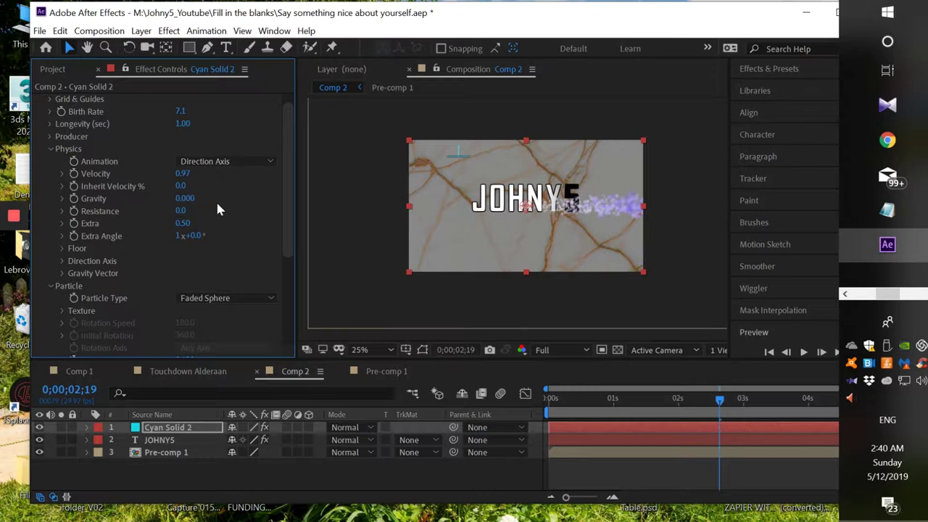
pyautogui.moveTo(182, 174); pyautogui.dragTo(275, 179)
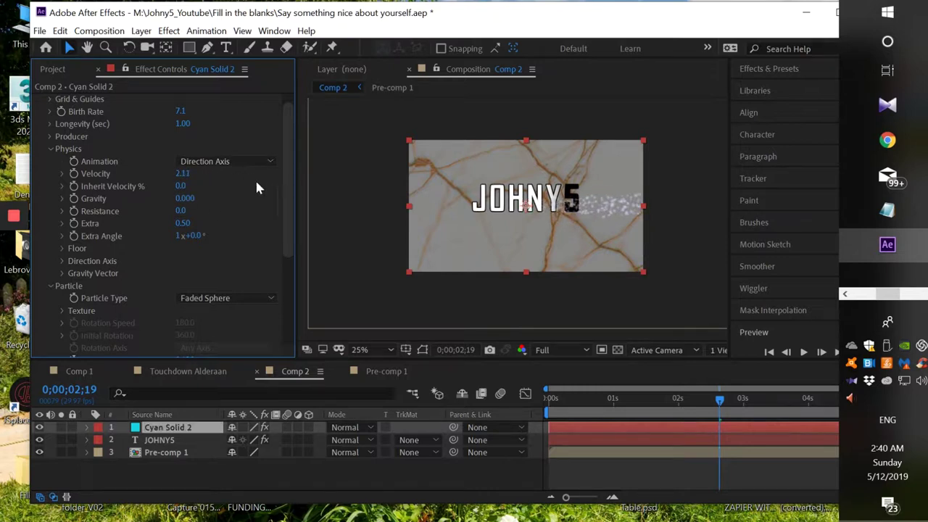
pyautogui.moveTo(190, 179); pyautogui.dragTo(177, 181)
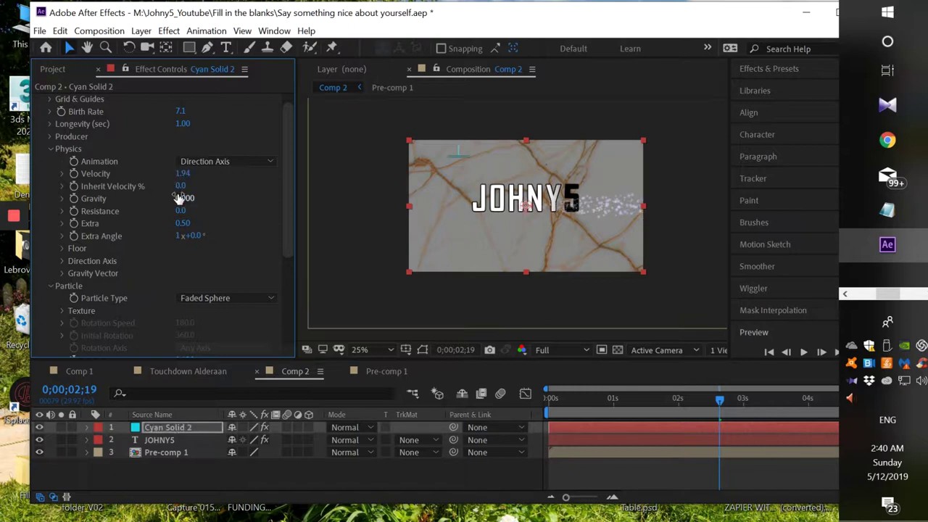
pyautogui.click(185, 200)
pyautogui.press('Return')
pyautogui.click(50, 137)
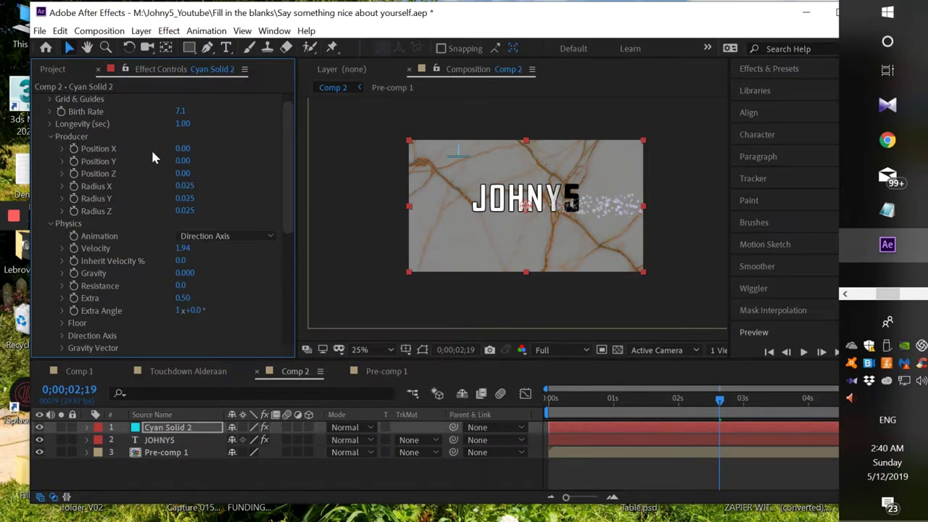
# Move the emitter to Position X -0.26 and set Radius X to 0.145, undoing an oversized radius
pyautogui.moveTo(181, 148)
pyautogui.mouseDown()
pyautogui.moveTo(208, 146)
pyautogui.moveTo(168, 148)
pyautogui.mouseUp()
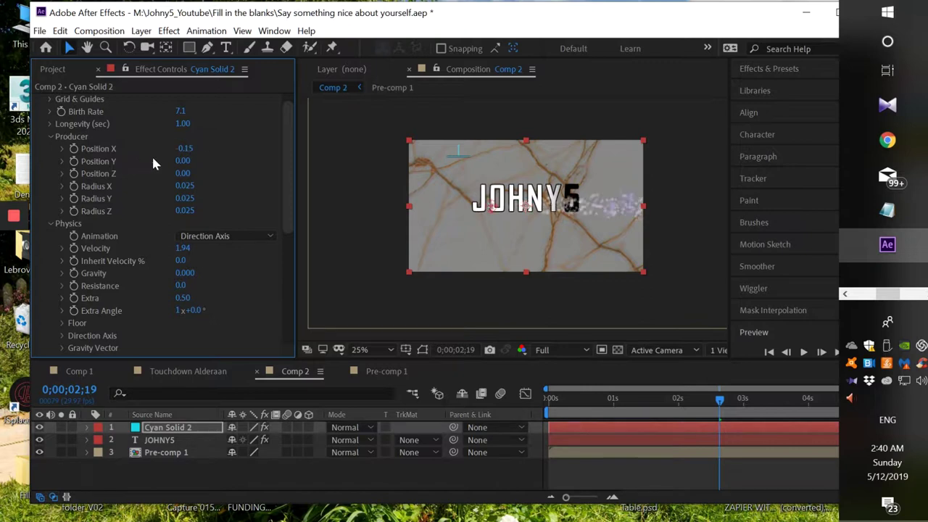
pyautogui.moveTo(177, 154); pyautogui.dragTo(126, 152)
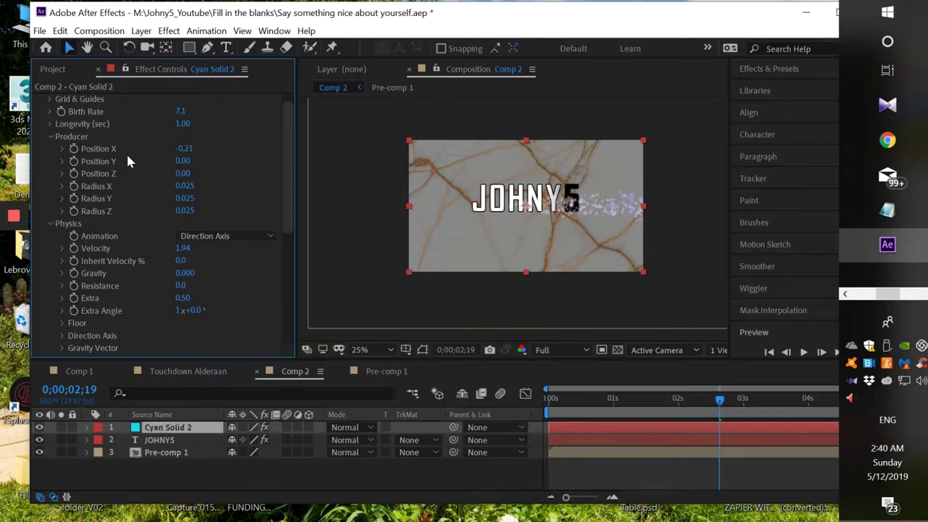
pyautogui.moveTo(182, 149)
pyautogui.mouseDown()
pyautogui.moveTo(149, 145)
pyautogui.moveTo(197, 147)
pyautogui.mouseUp()
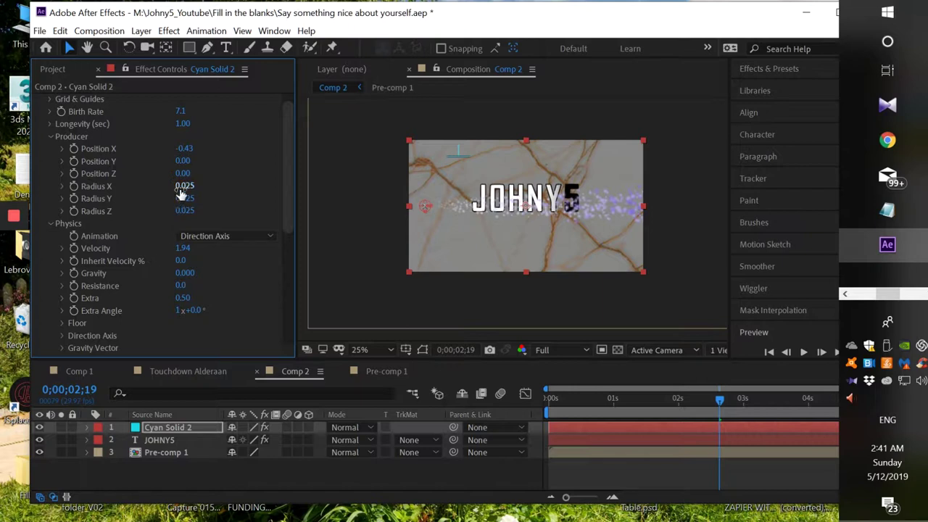
pyautogui.moveTo(184, 185); pyautogui.dragTo(340, 182)
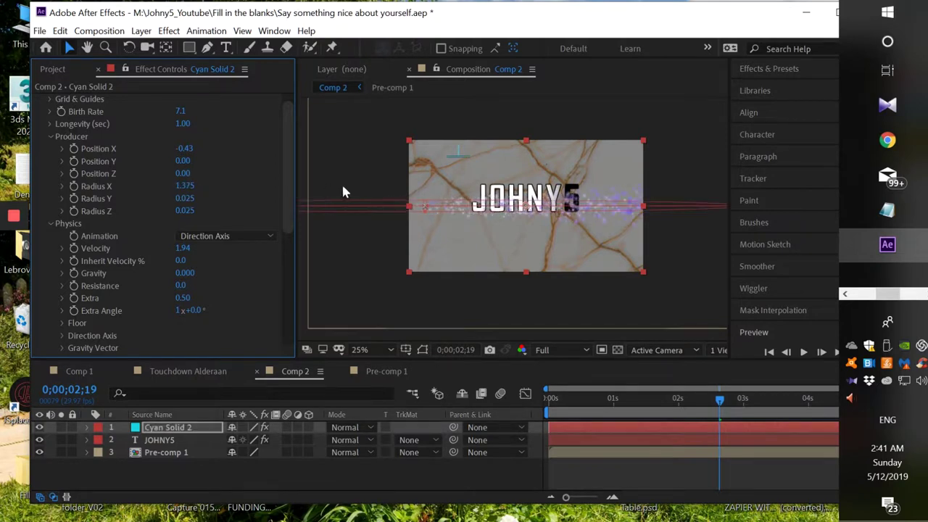
pyautogui.click(60, 31)
pyautogui.click(83, 46)
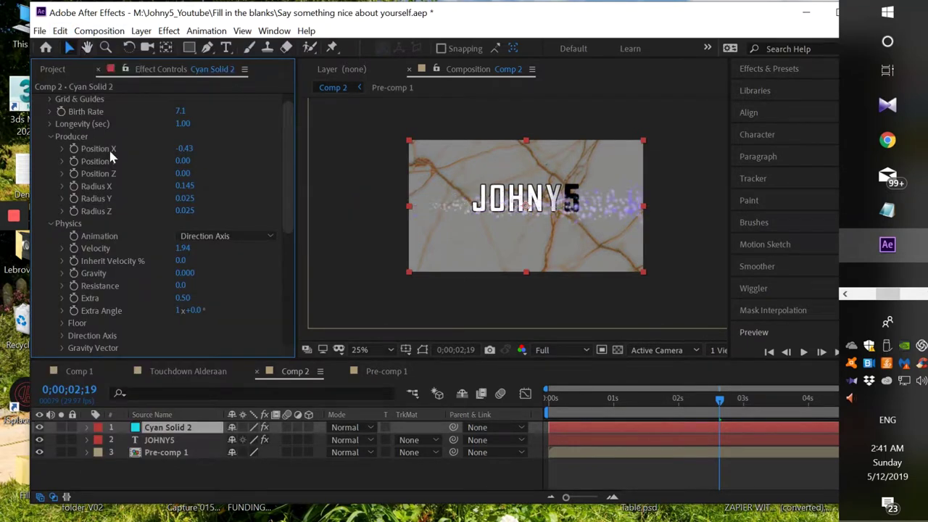
pyautogui.moveTo(185, 150); pyautogui.dragTo(234, 155)
pyautogui.moveTo(184, 149)
pyautogui.mouseDown()
pyautogui.moveTo(166, 150)
pyautogui.moveTo(201, 149)
pyautogui.mouseUp()
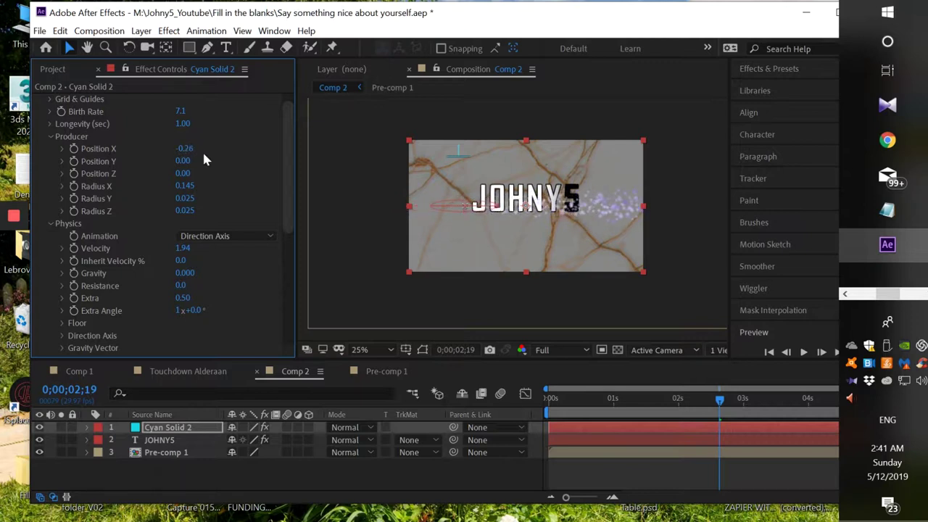
pyautogui.click(182, 148)
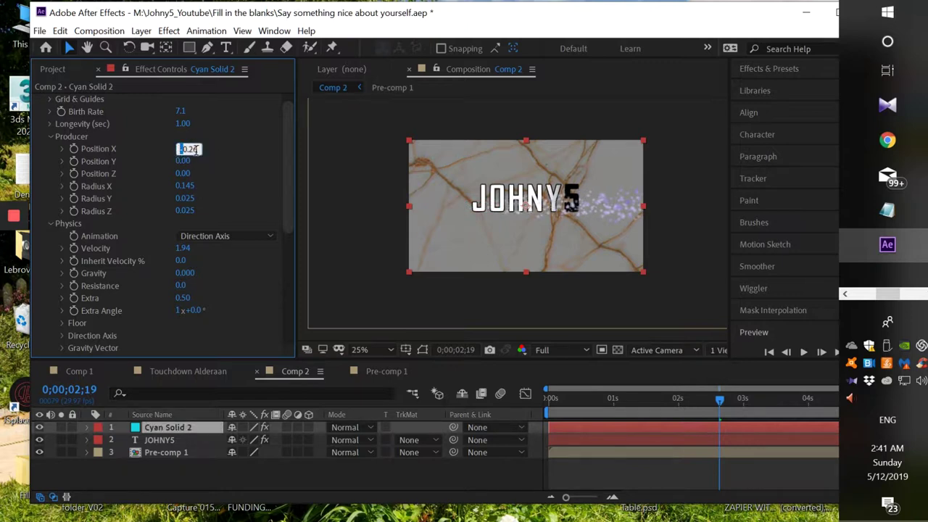
# Set the emitter's Position X to -0.29
pyautogui.write('-0.34')
pyautogui.press('Return')
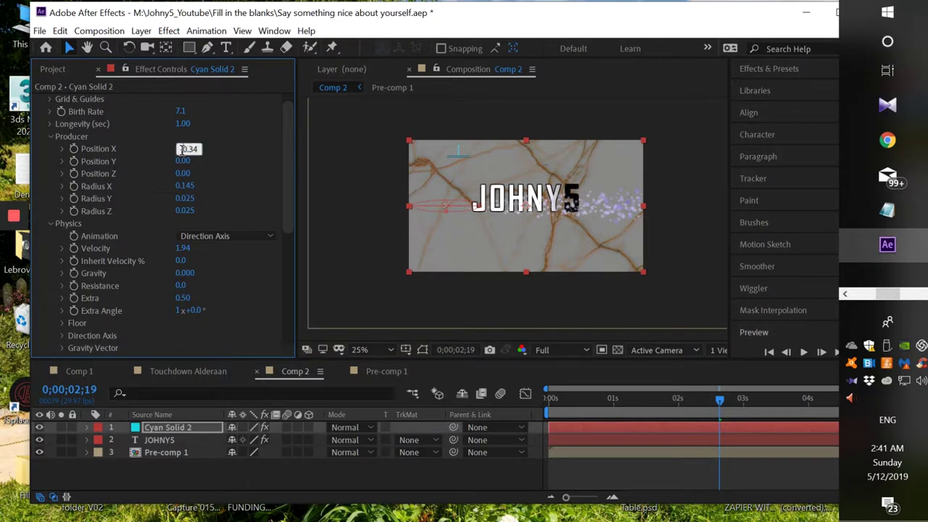
pyautogui.click(186, 148)
pyautogui.write('0.0')
pyautogui.moveTo(190, 148); pyautogui.dragTo(202, 153)
pyautogui.click(186, 149)
# Set the emitter's Position Y to -0.03
pyautogui.click(185, 161)
pyautogui.write('-0.24')
pyautogui.press('Return')
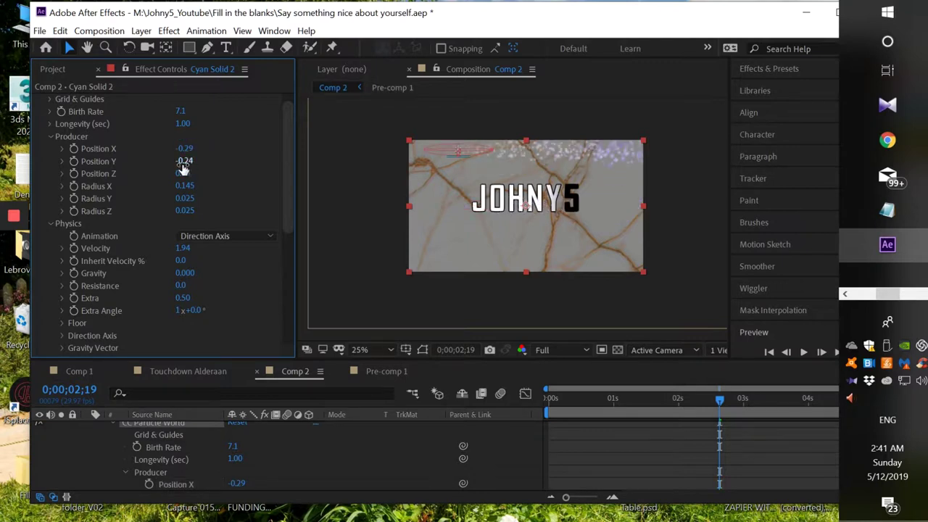
pyautogui.moveTo(184, 161); pyautogui.dragTo(221, 159)
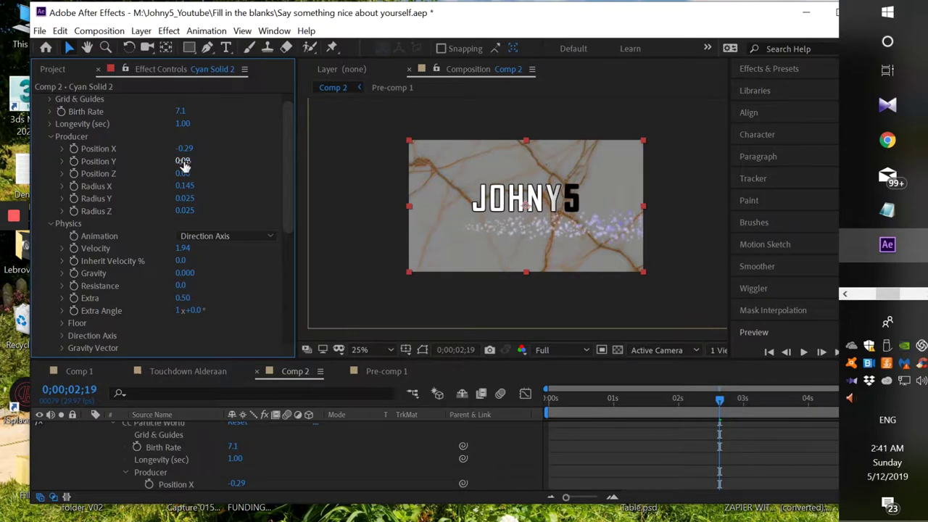
pyautogui.click(171, 164)
pyautogui.moveTo(178, 164); pyautogui.dragTo(174, 165)
pyautogui.click(180, 161)
pyautogui.write('0.01')
pyautogui.press('Return')
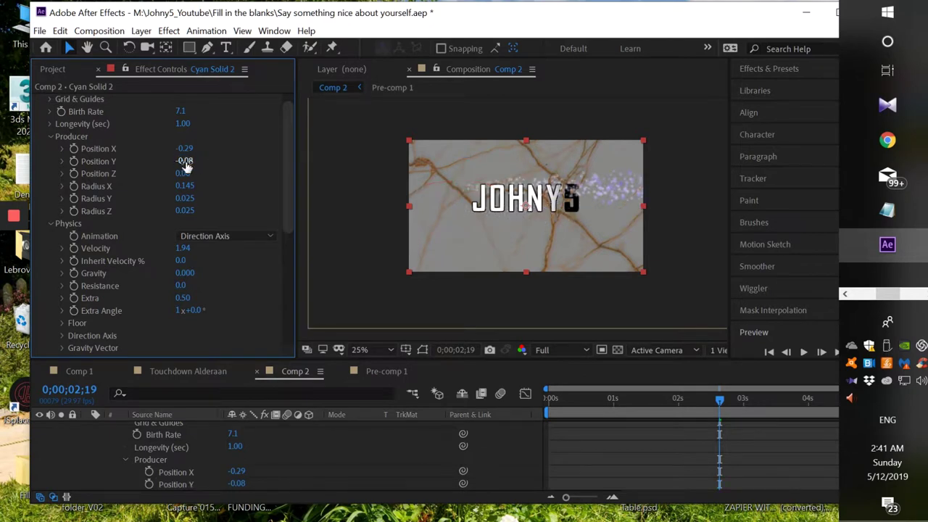
pyautogui.click(198, 160)
pyautogui.moveTo(190, 166); pyautogui.dragTo(180, 161)
pyautogui.click(180, 161)
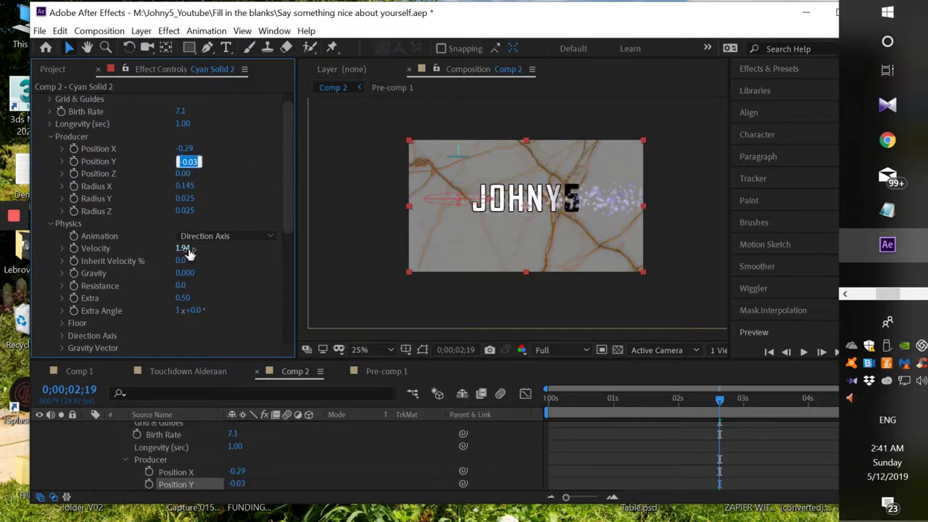
# Lower particle Velocity to 1.73 and set Extra to 0.74
pyautogui.moveTo(187, 251); pyautogui.dragTo(167, 258)
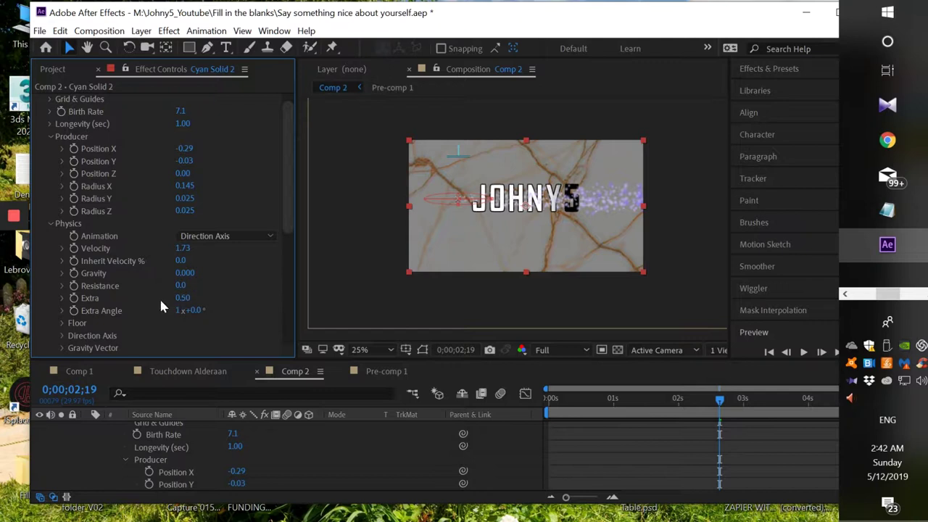
pyautogui.click(180, 302)
pyautogui.write('0.3')
pyautogui.press('Return')
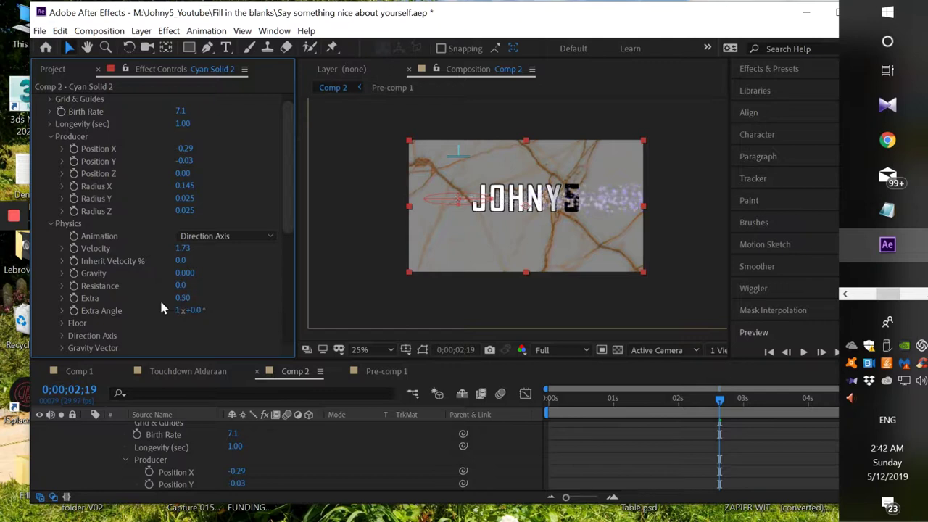
pyautogui.click(180, 302)
pyautogui.write('0.74')
pyautogui.press('Return')
# Move the playhead to 0;00;00;27, drag the work-area start to about 2 seconds, and play a preview
pyautogui.click(593, 398)
pyautogui.scroll(3, 106, 470)
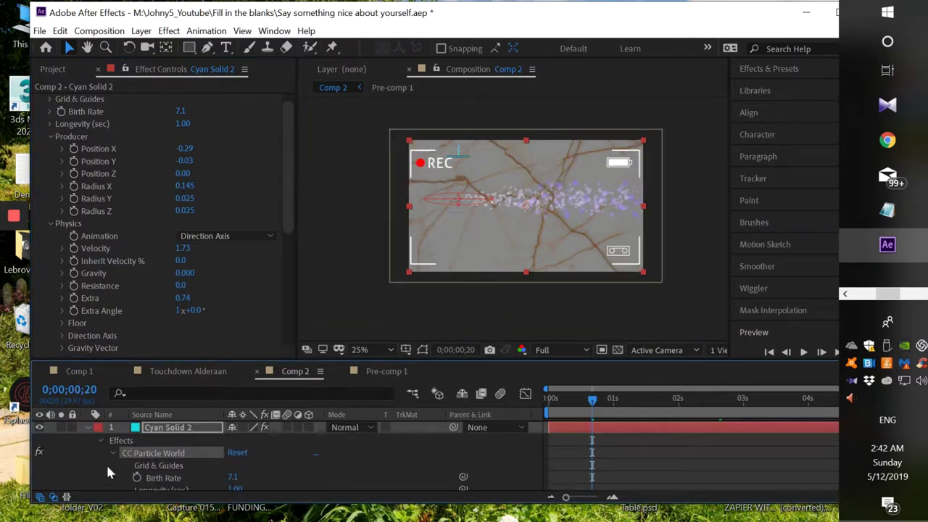
pyautogui.moveTo(597, 405); pyautogui.dragTo(696, 413)
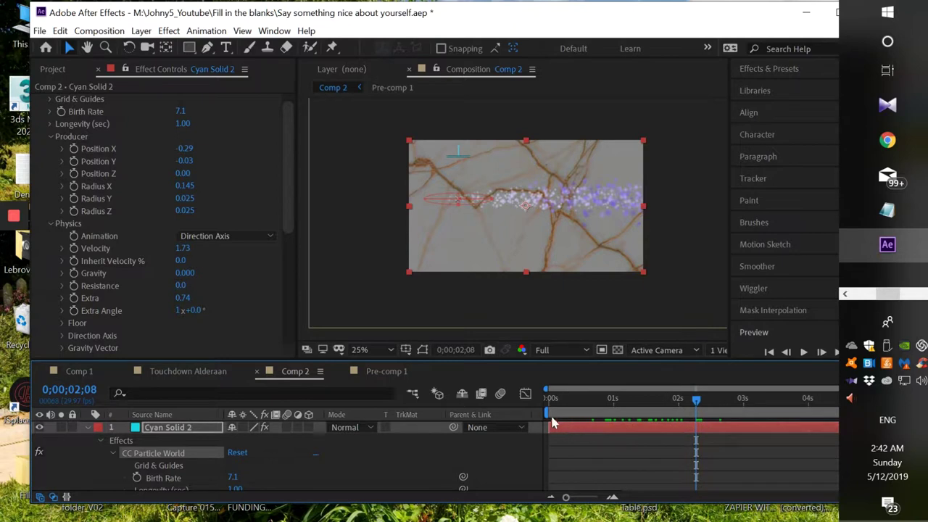
pyautogui.moveTo(547, 413); pyautogui.dragTo(694, 413)
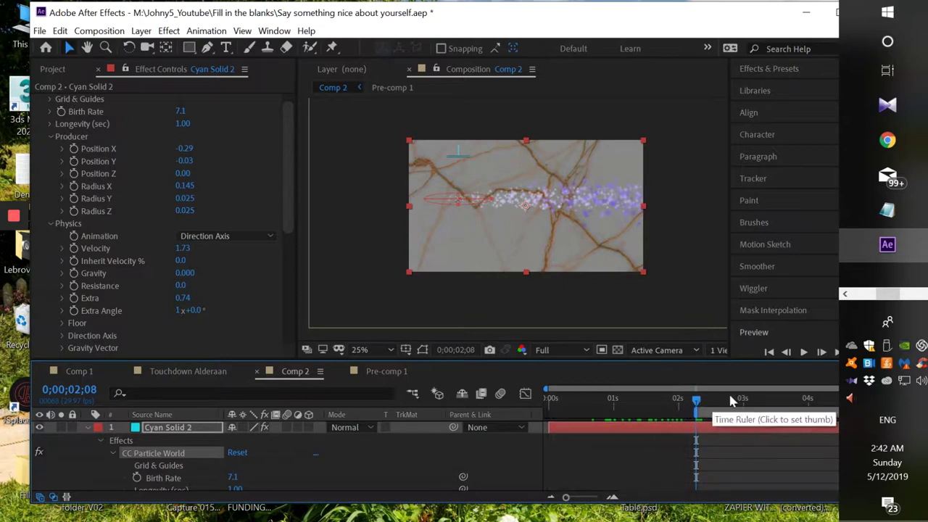
pyautogui.click(804, 352)
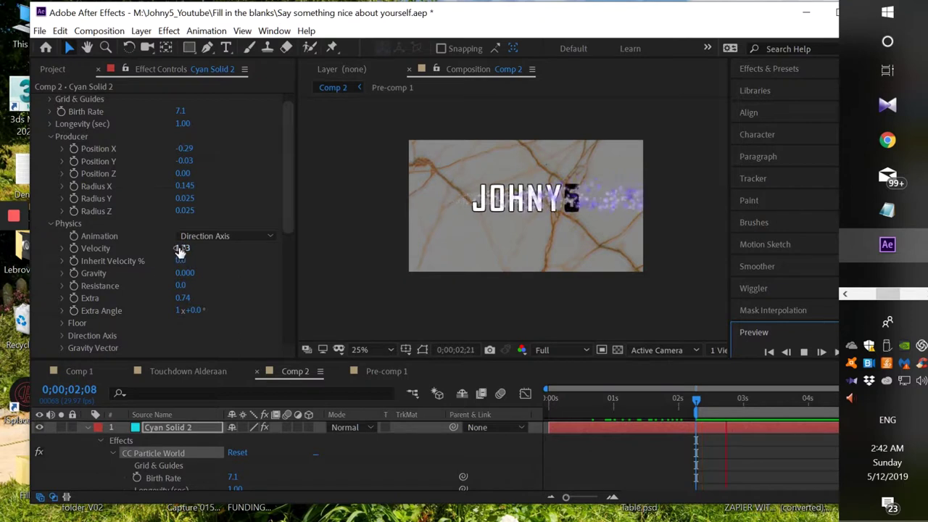
# Scrub the particle Velocity down in stages, from 1.46 to 0.47, toward 0.22
pyautogui.moveTo(182, 247); pyautogui.dragTo(143, 250)
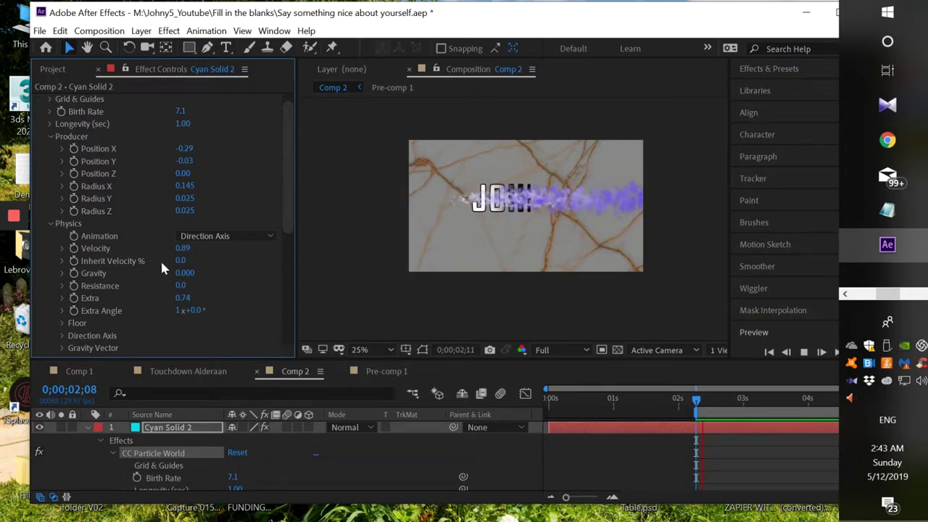
pyautogui.moveTo(178, 248); pyautogui.dragTo(159, 249)
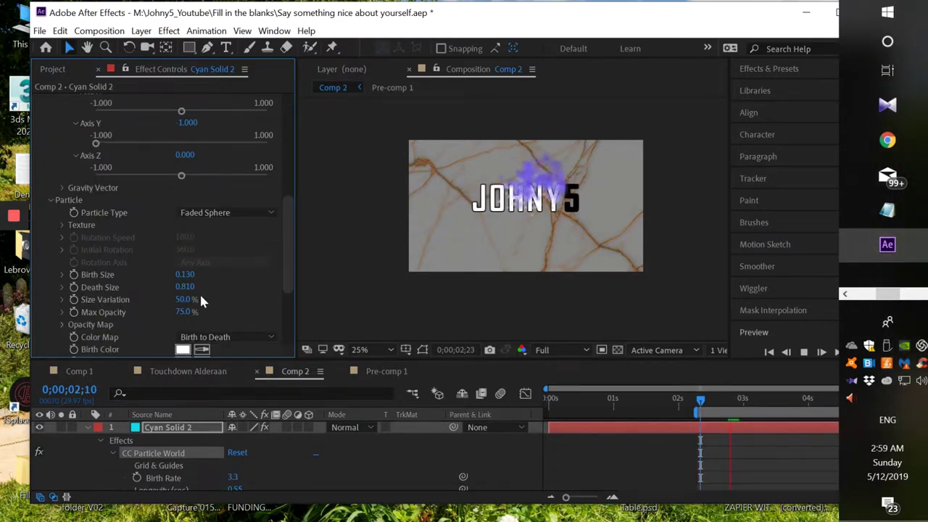
# Try several Death Size values, then settle the particle Death Size at 0.010
pyautogui.moveTo(188, 287); pyautogui.dragTo(244, 284)
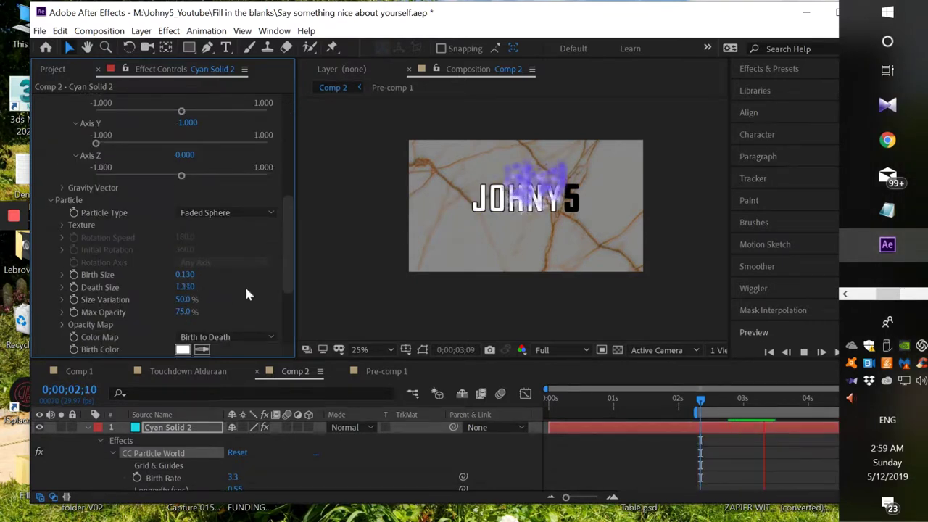
pyautogui.moveTo(186, 287)
pyautogui.mouseDown()
pyautogui.moveTo(161, 287)
pyautogui.moveTo(185, 292)
pyautogui.mouseUp()
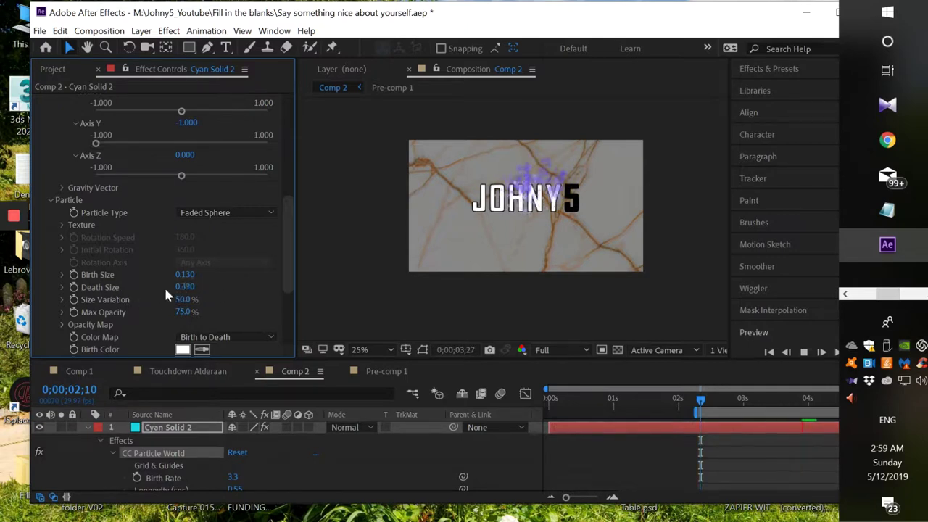
pyautogui.moveTo(194, 290)
pyautogui.mouseDown()
pyautogui.moveTo(159, 292)
pyautogui.moveTo(217, 274)
pyautogui.moveTo(186, 281)
pyautogui.mouseUp()
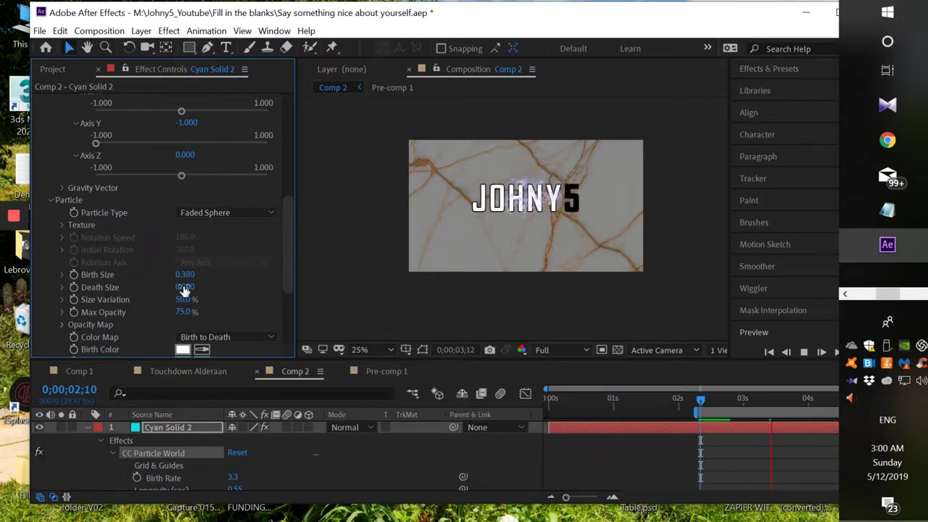
pyautogui.click(185, 288)
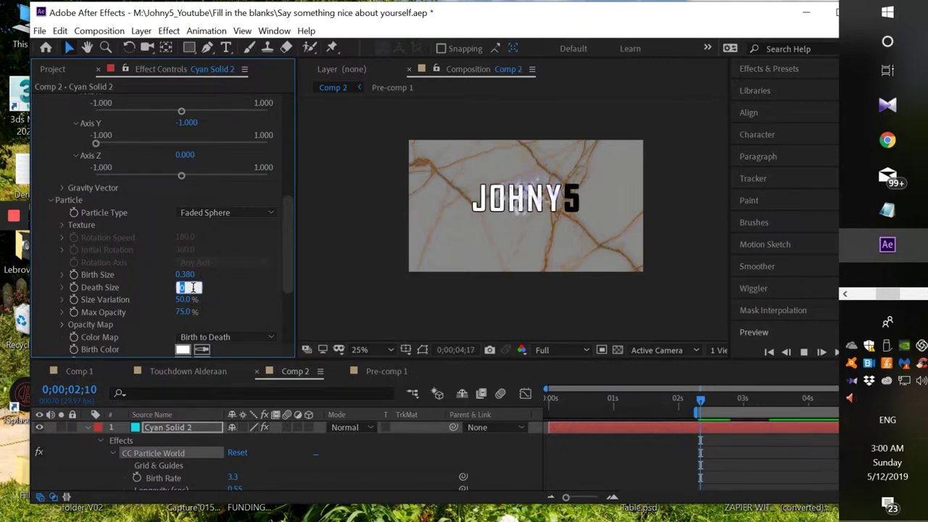
pyautogui.write('1')
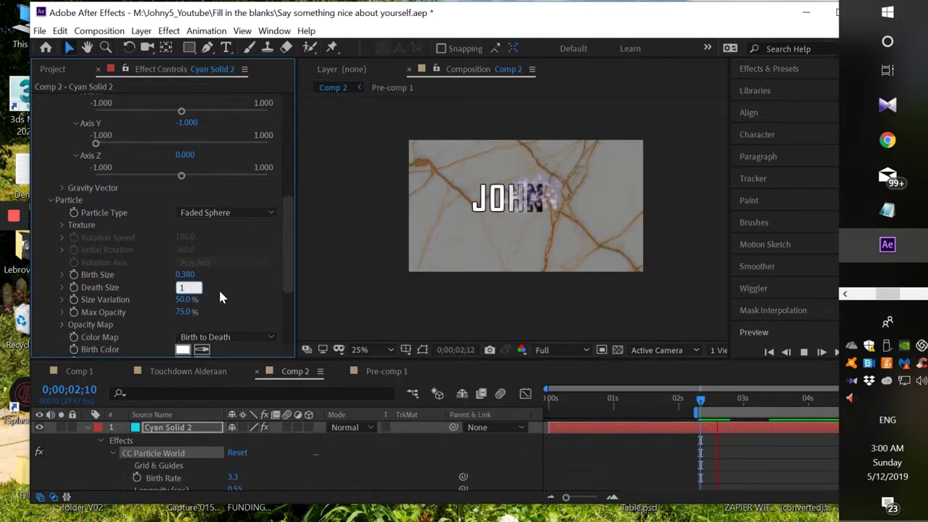
pyautogui.click(218, 288)
pyautogui.click(188, 288)
pyautogui.write('0.')
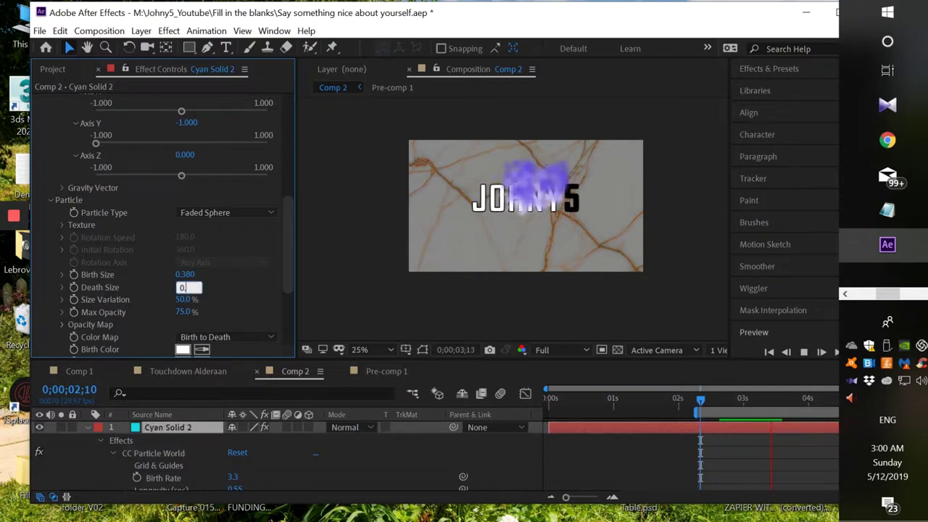
pyautogui.write('01')
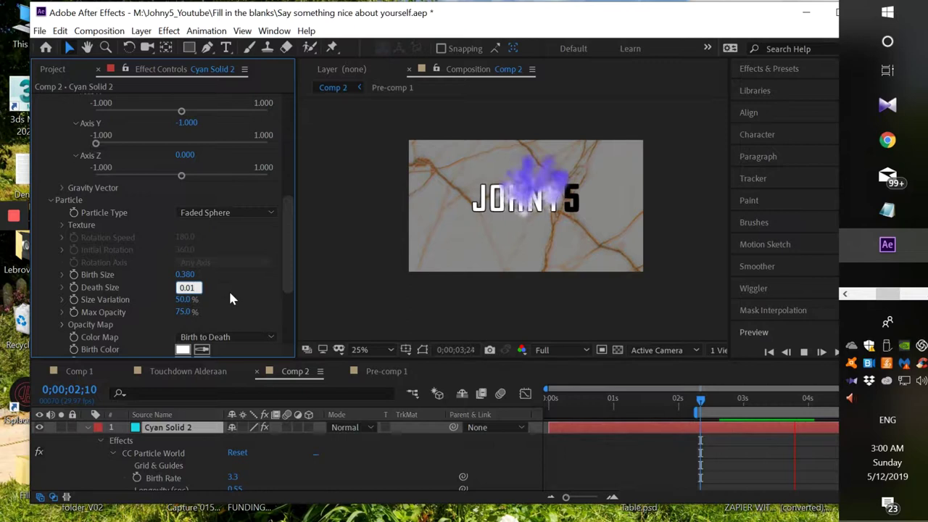
pyautogui.click(228, 290)
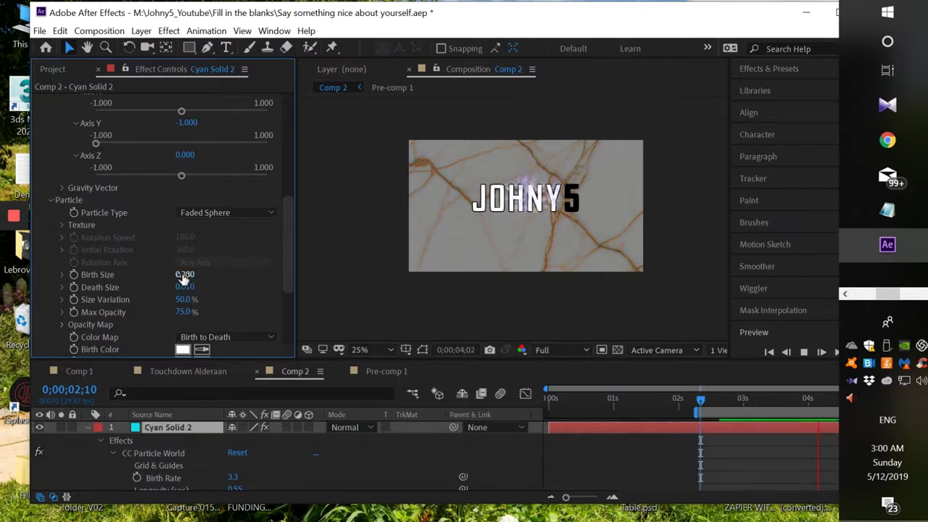
# Set the particle Birth Size to 0.580 and scrub to frame 2;11 to check the burst
pyautogui.click(194, 274)
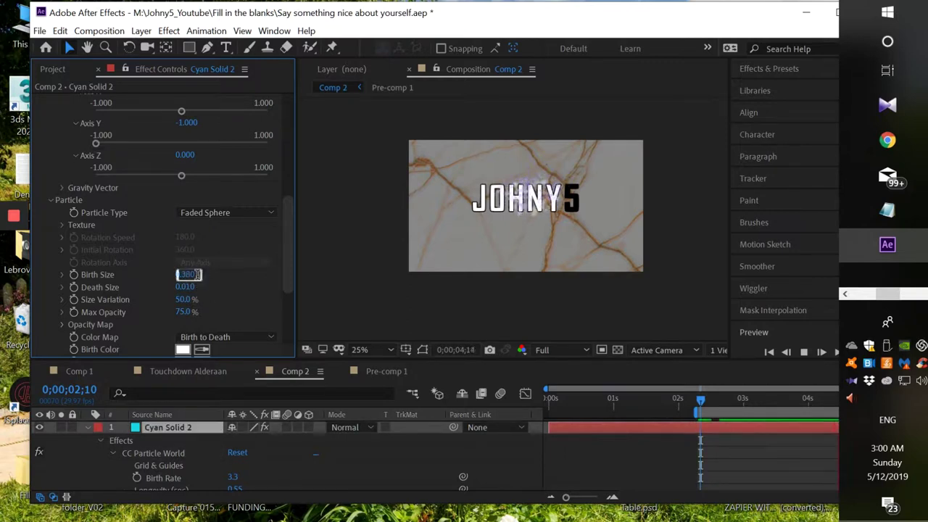
pyautogui.write('0.58')
pyautogui.press('Return')
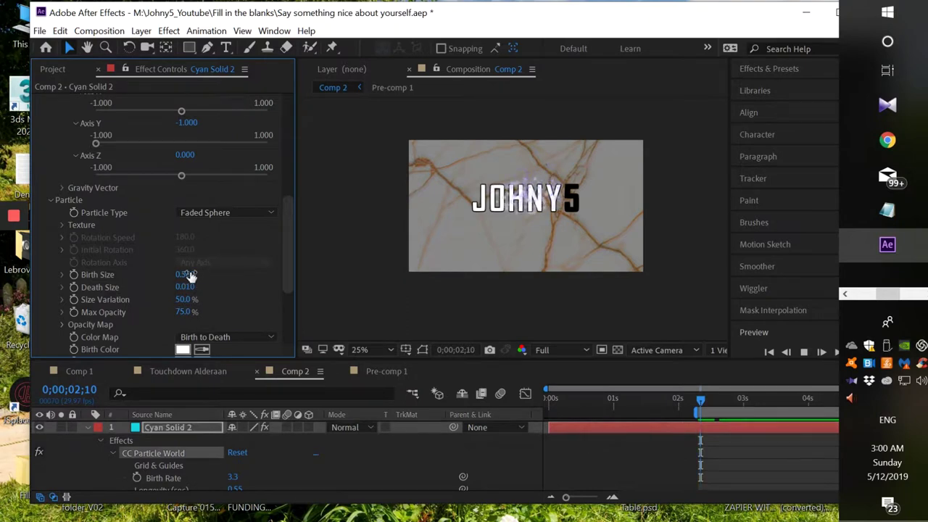
pyautogui.click(209, 276)
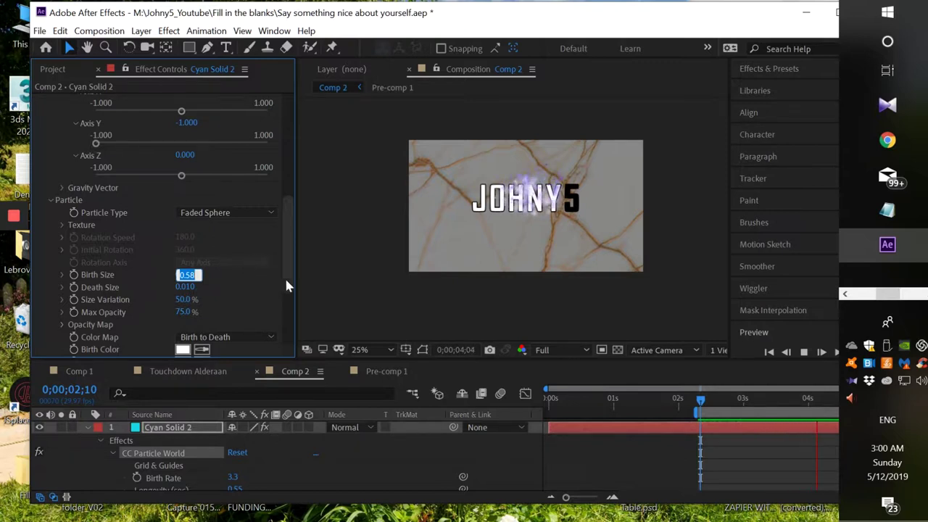
pyautogui.moveTo(714, 396); pyautogui.dragTo(696, 399)
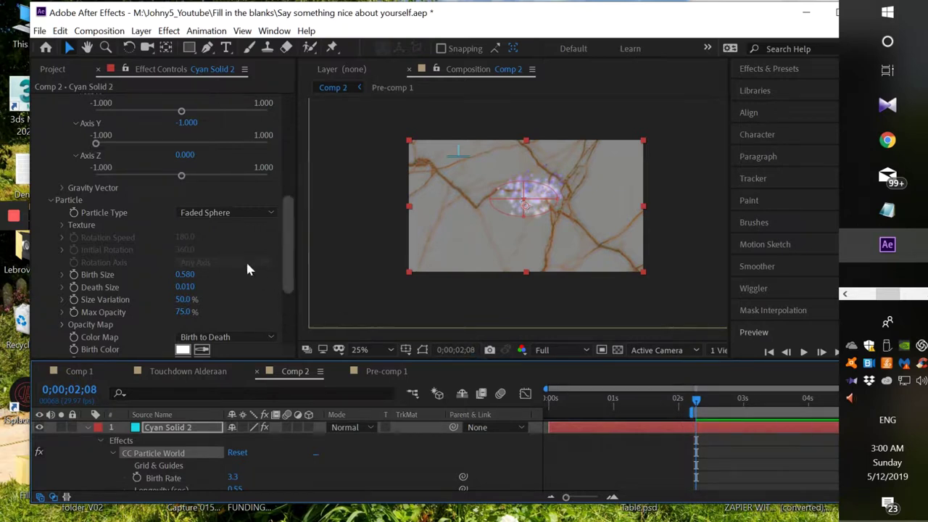
# Try Birth Rate 1.6, undo back to 3.3, and add a Birth Rate keyframe at 2;08
pyautogui.scroll(5, 284, 248)
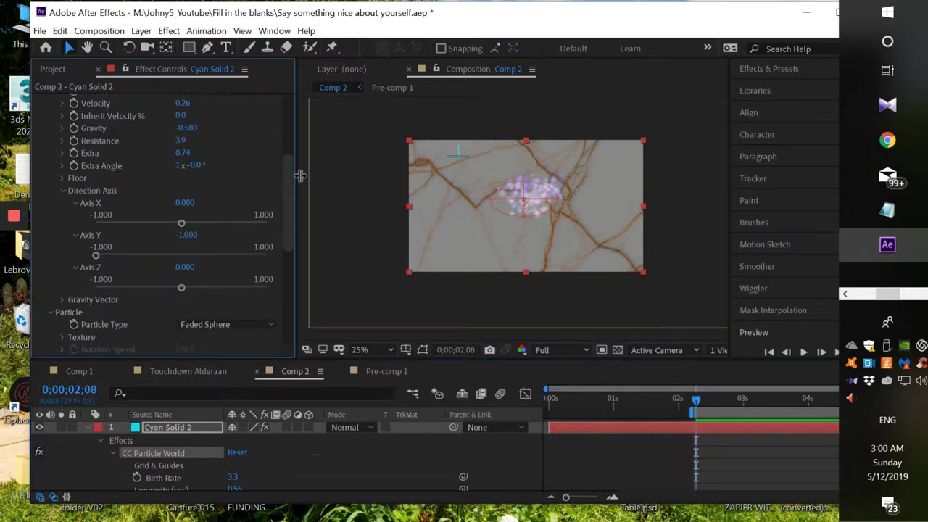
pyautogui.click(293, 181)
pyautogui.moveTo(287, 192); pyautogui.dragTo(276, 137)
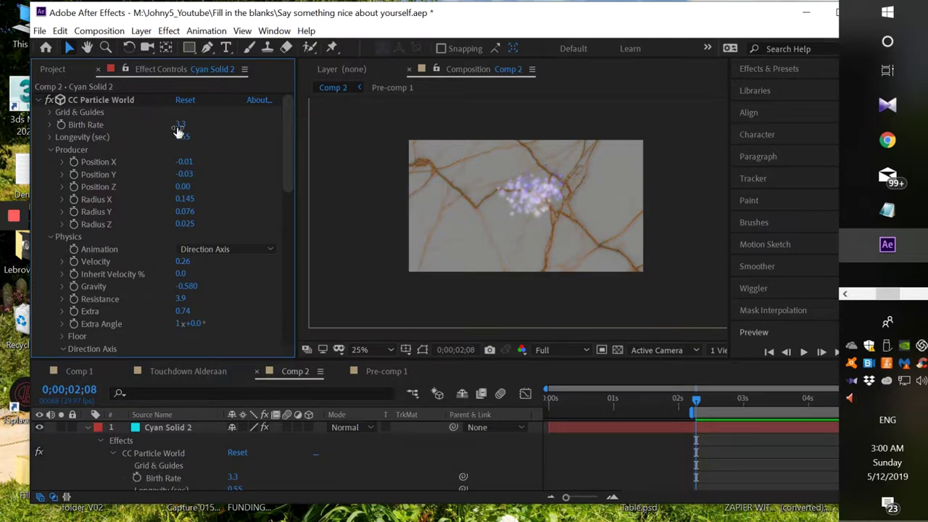
pyautogui.moveTo(178, 124); pyautogui.dragTo(165, 130)
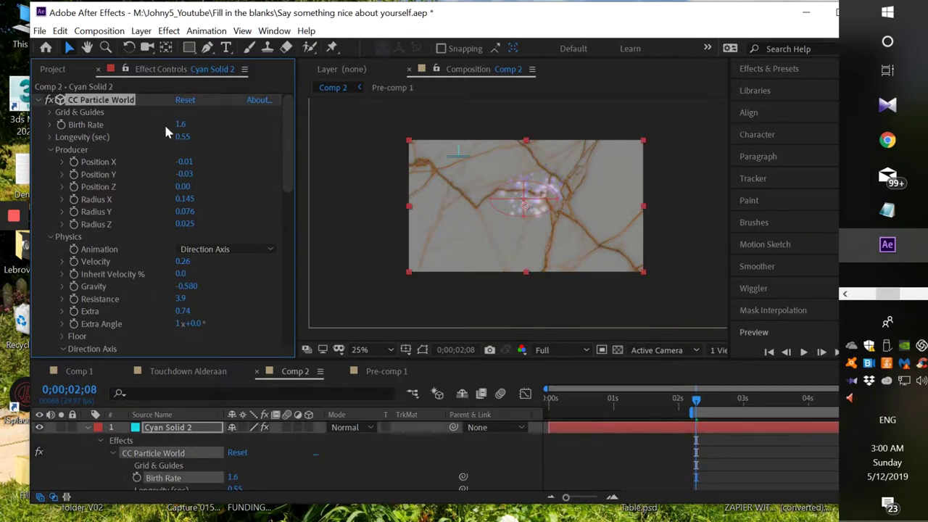
pyautogui.click(60, 33)
pyautogui.click(70, 45)
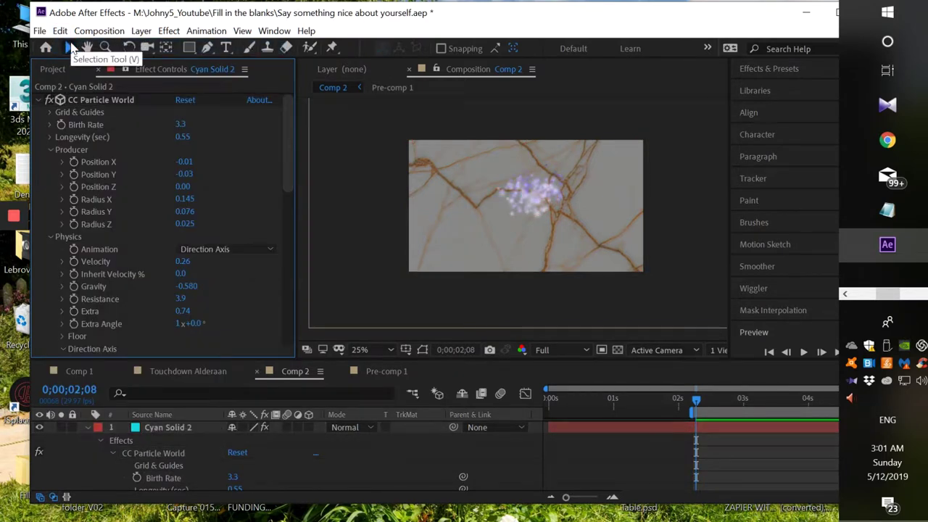
pyautogui.click(61, 124)
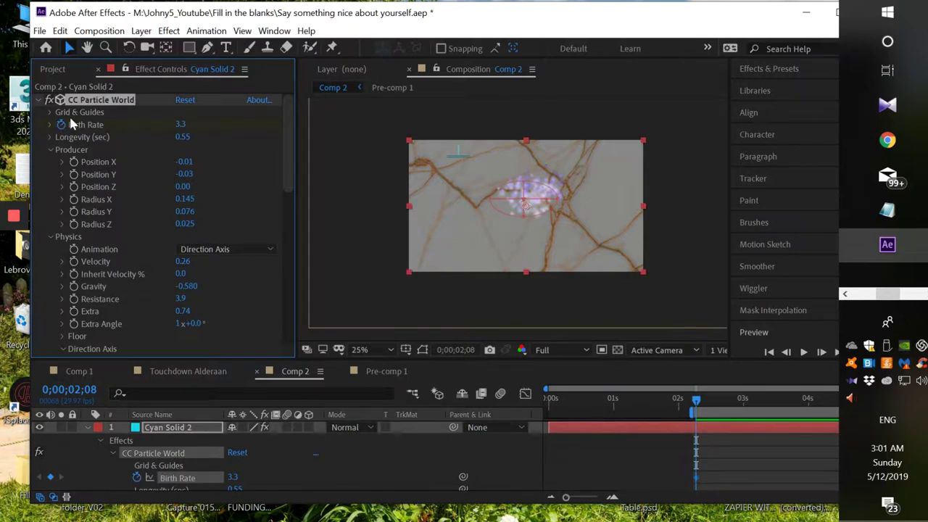
# Select the Cyan Solid 2 layer and its Birth Rate keyframe, and nudge the emitter slightly left
pyautogui.click(186, 430)
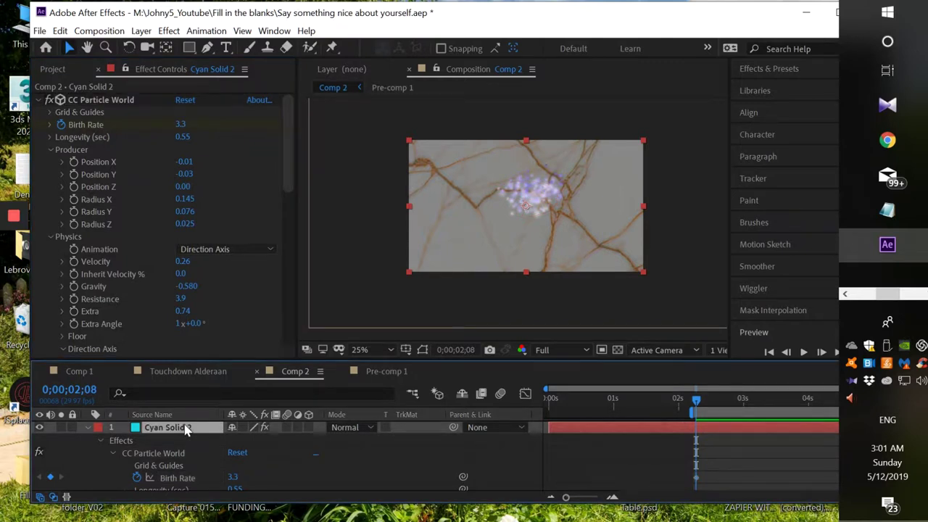
pyautogui.click(696, 478)
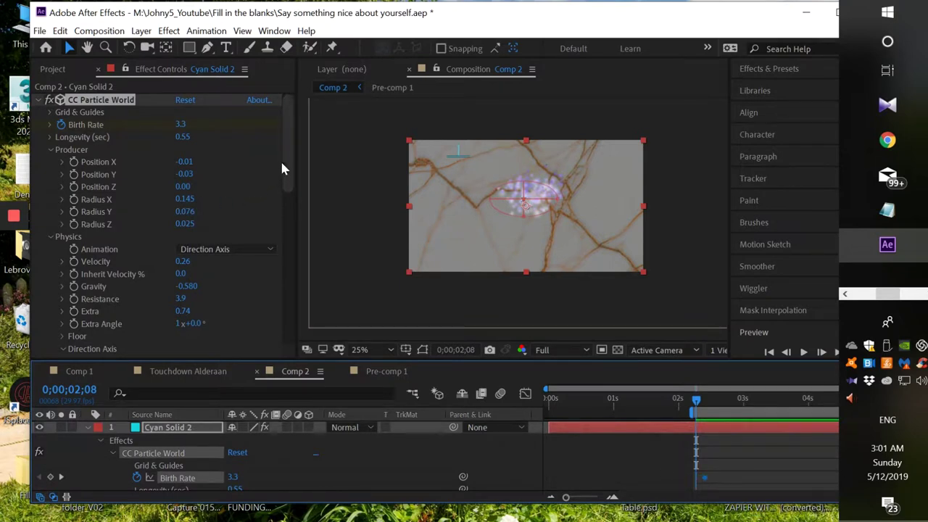
pyautogui.click(179, 124)
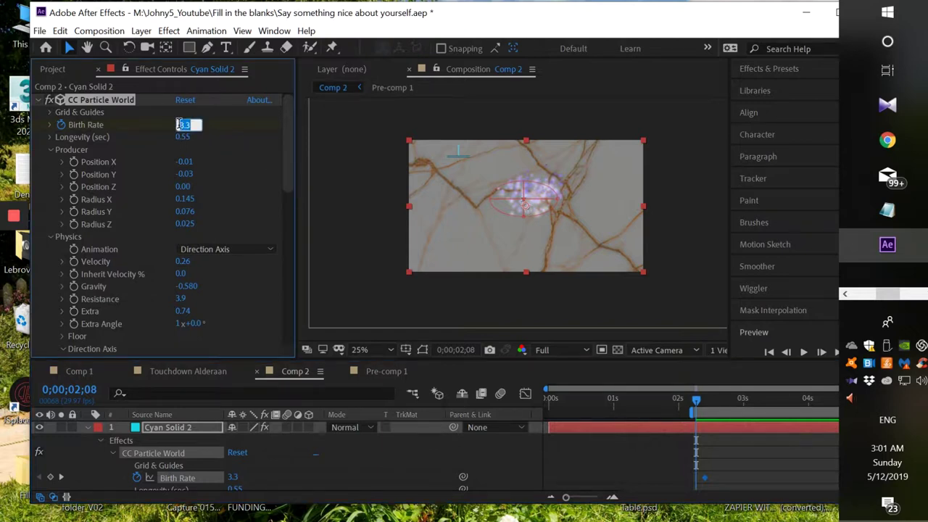
pyautogui.click(282, 161)
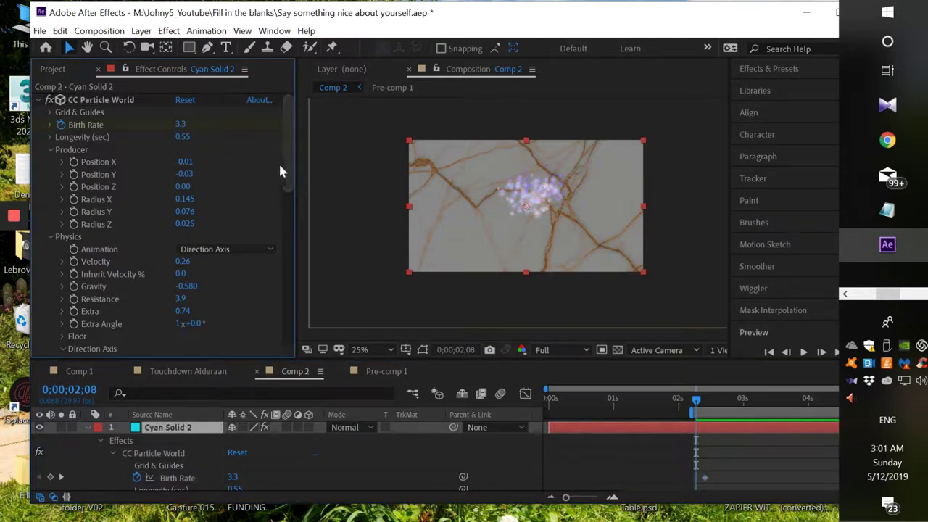
pyautogui.moveTo(185, 162); pyautogui.dragTo(181, 162)
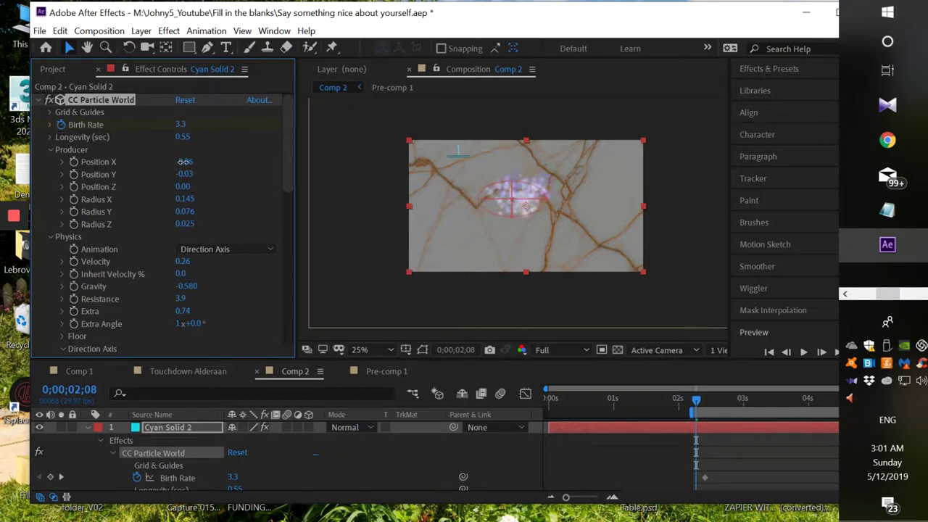
# Set Birth Rate to 0.0 at 2;08, check frames 2;08–2;11, and raise the next keyframe to 3.0
pyautogui.click(181, 124)
pyautogui.write('0')
pyautogui.press('Return')
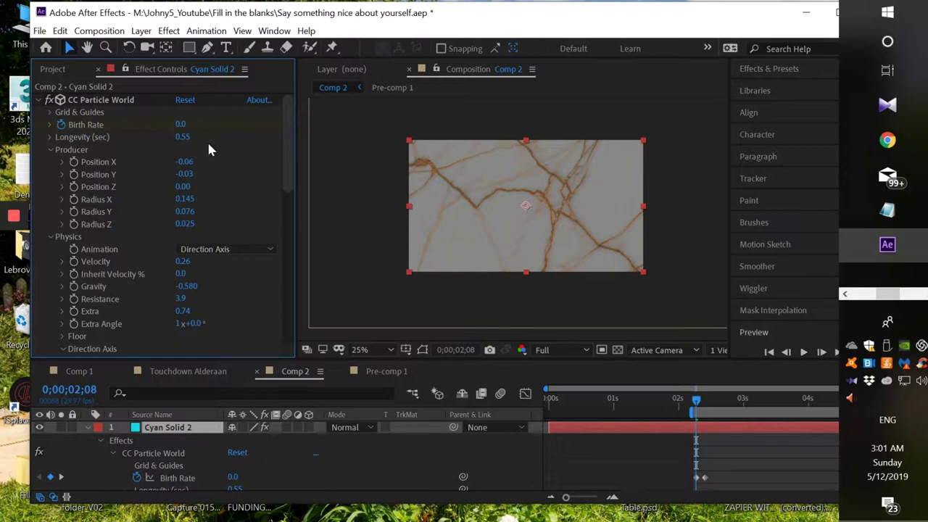
pyautogui.press('pagedown')
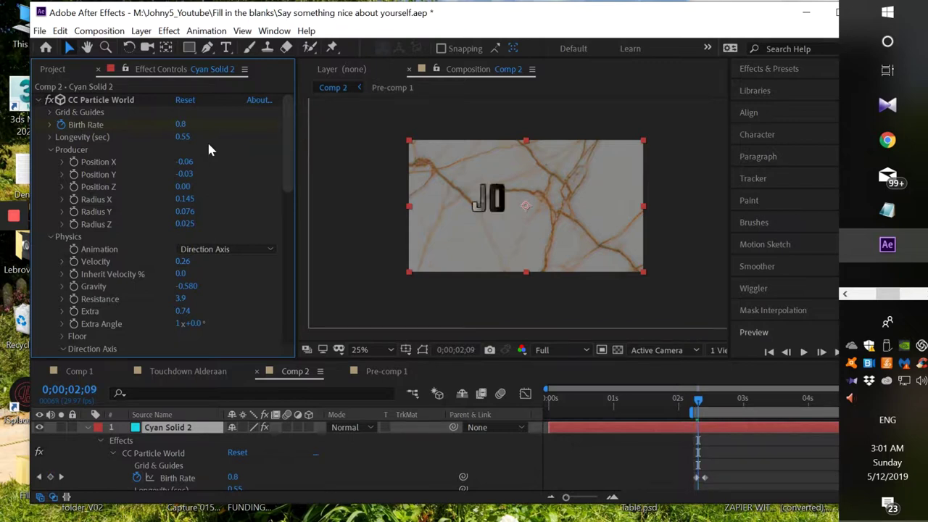
pyautogui.press('pagedown')
pyautogui.press('pagedown')
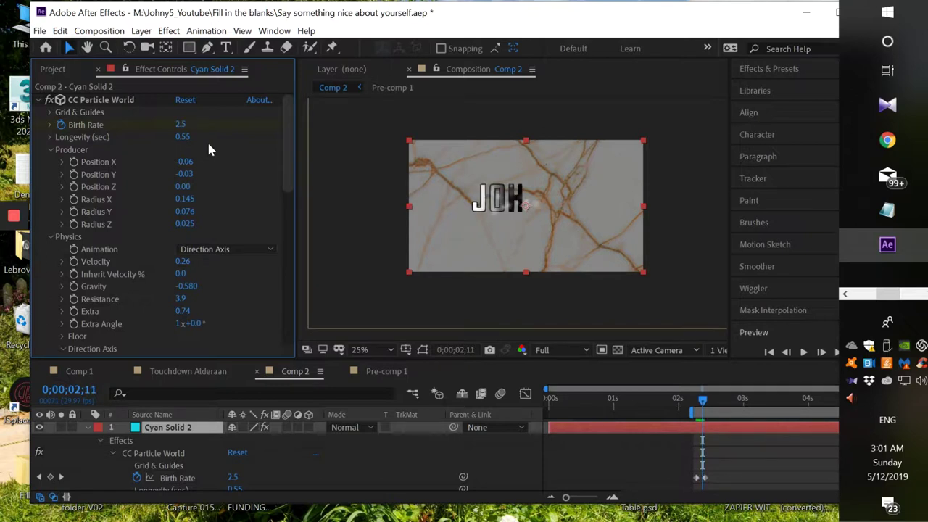
pyautogui.press('pageup')
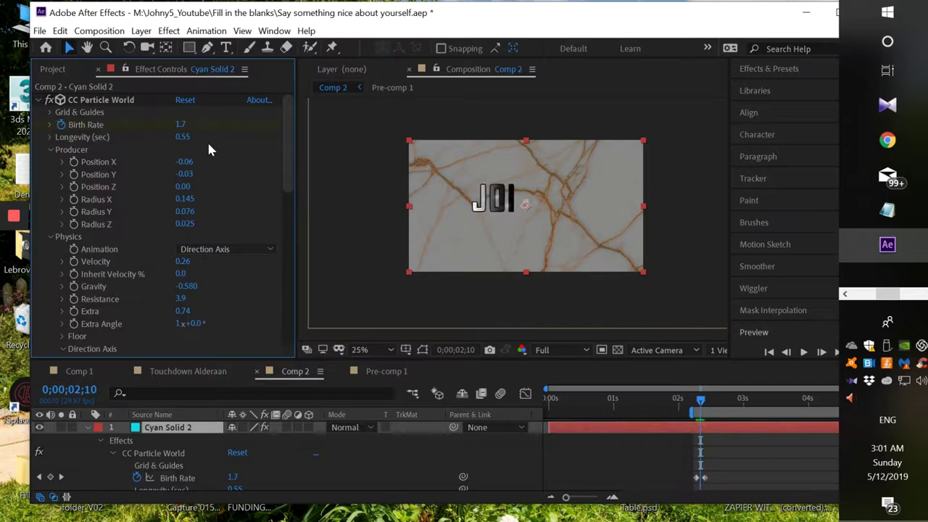
pyautogui.press('pageup')
pyautogui.press('pageup')
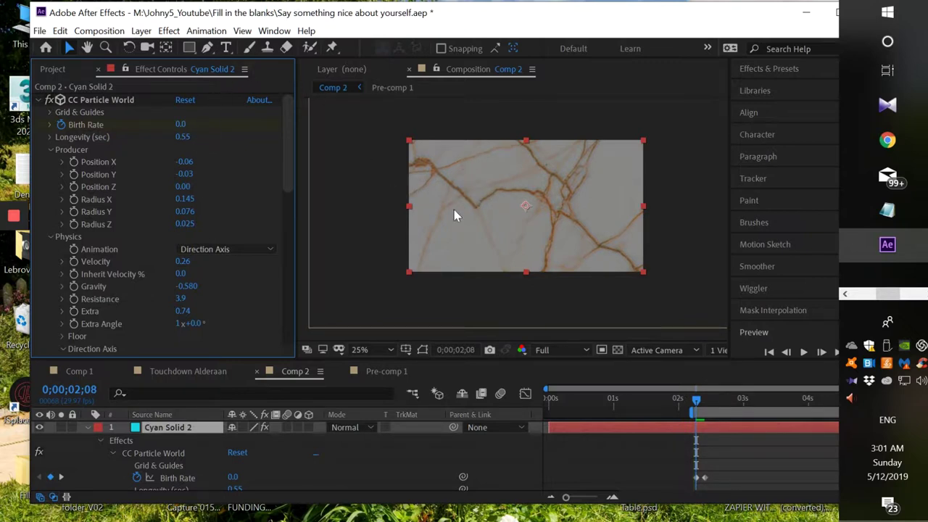
pyautogui.moveTo(233, 477); pyautogui.dragTo(261, 483)
# Move the emitter Position X to -0.24 and keep Birth Rate at 0.0 at 2;08
pyautogui.click(234, 477)
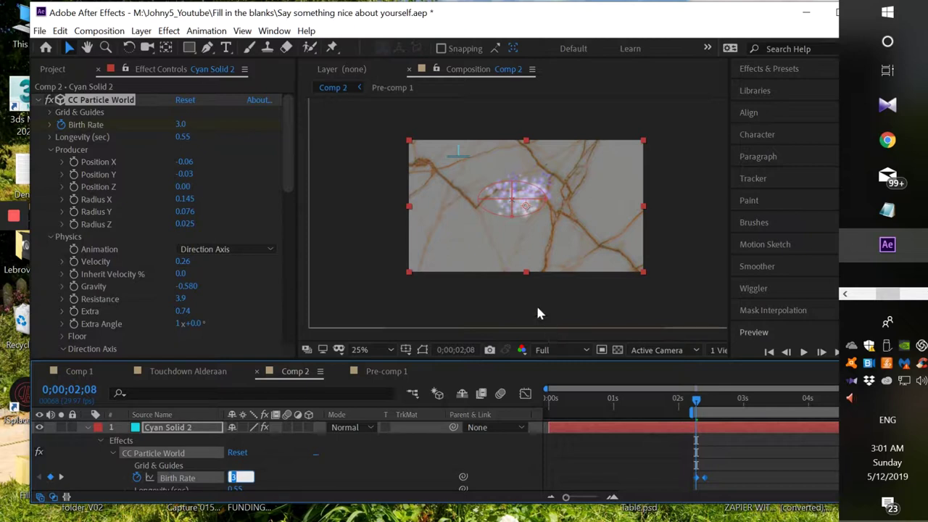
pyautogui.click(180, 164)
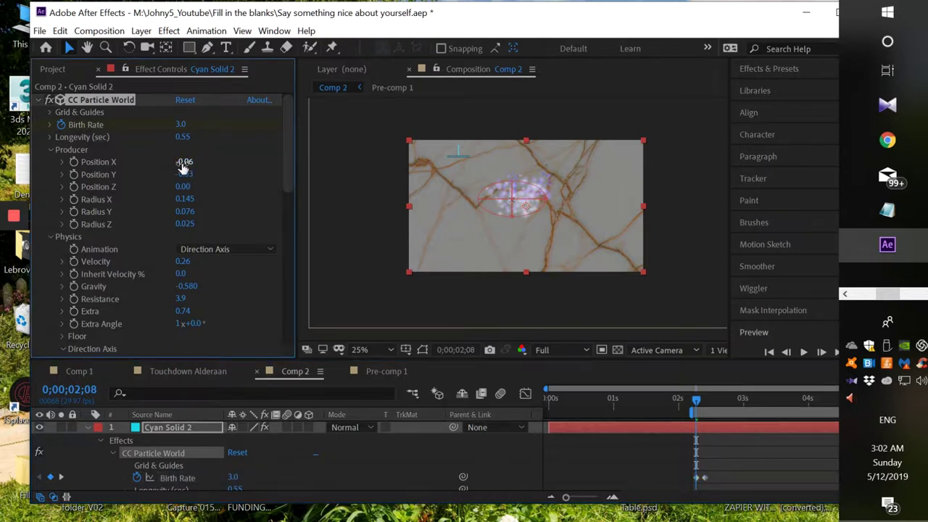
pyautogui.moveTo(174, 169)
pyautogui.mouseDown()
pyautogui.moveTo(182, 169)
pyautogui.moveTo(168, 163)
pyautogui.mouseUp()
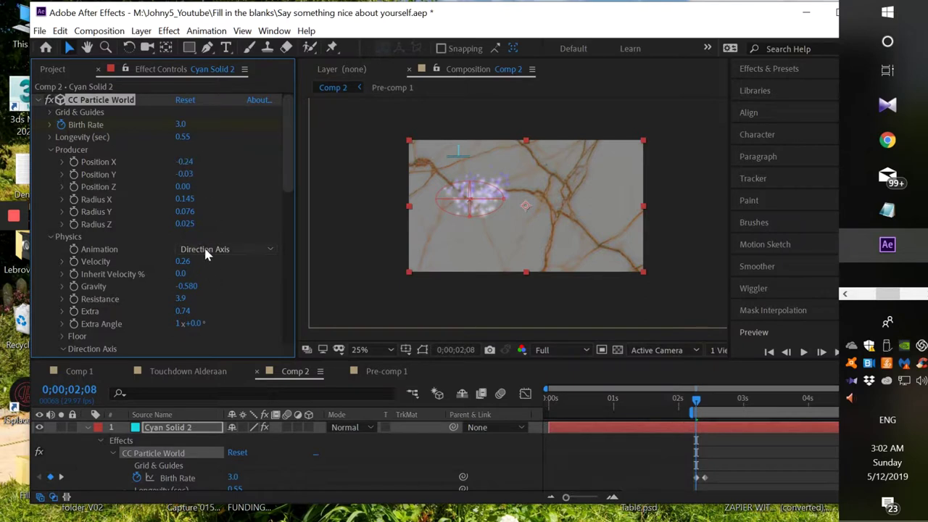
pyautogui.click(232, 477)
pyautogui.write('0')
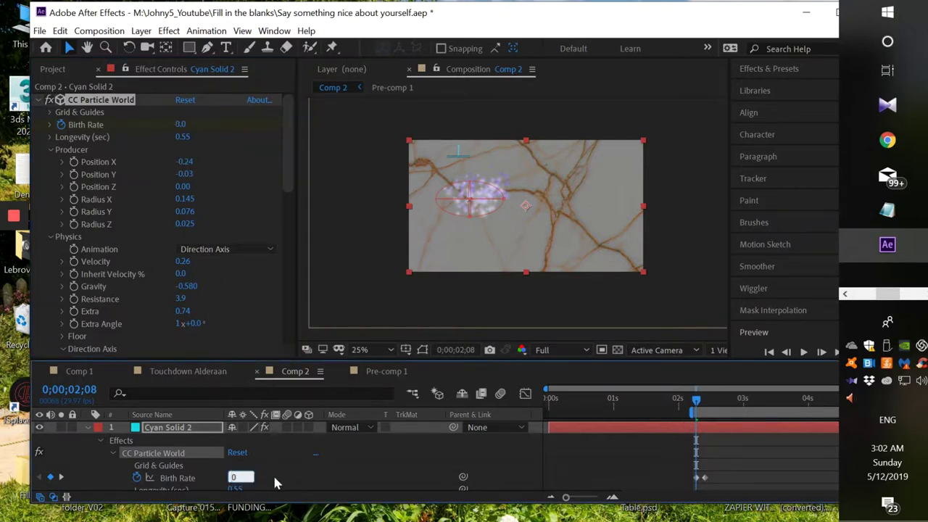
pyautogui.click(274, 482)
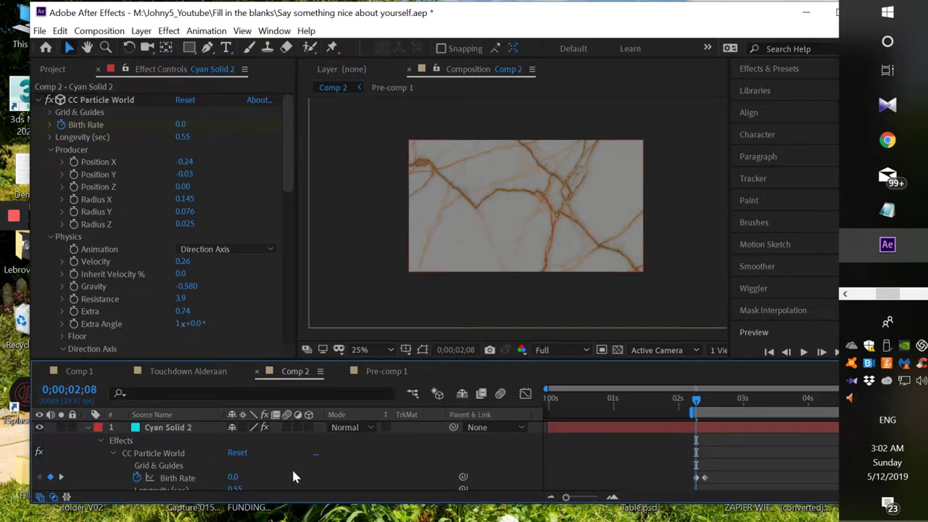
# Check frames 2;08–2;11, widen the timeline scale, restore Birth Rate 3.3, and set Position X to -0.15
pyautogui.press('pagedown')
pyautogui.press('pagedown')
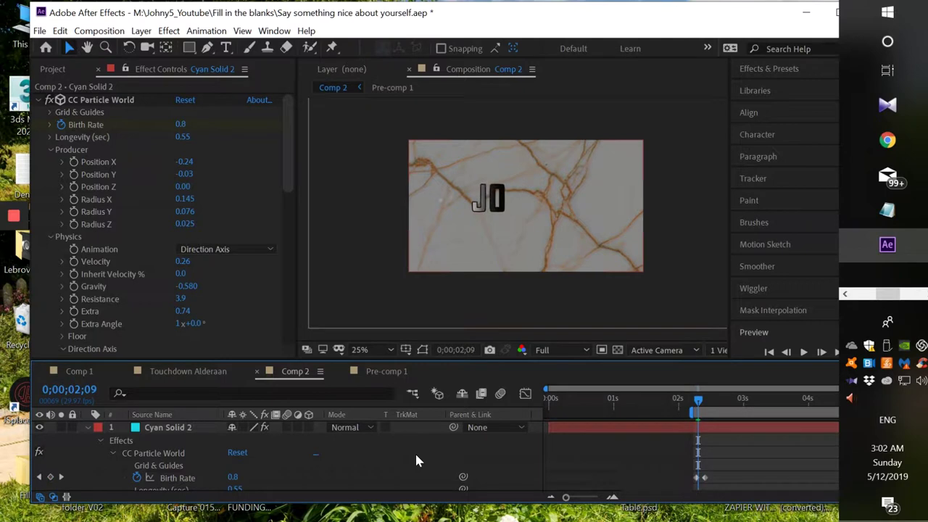
pyautogui.press('pagedown')
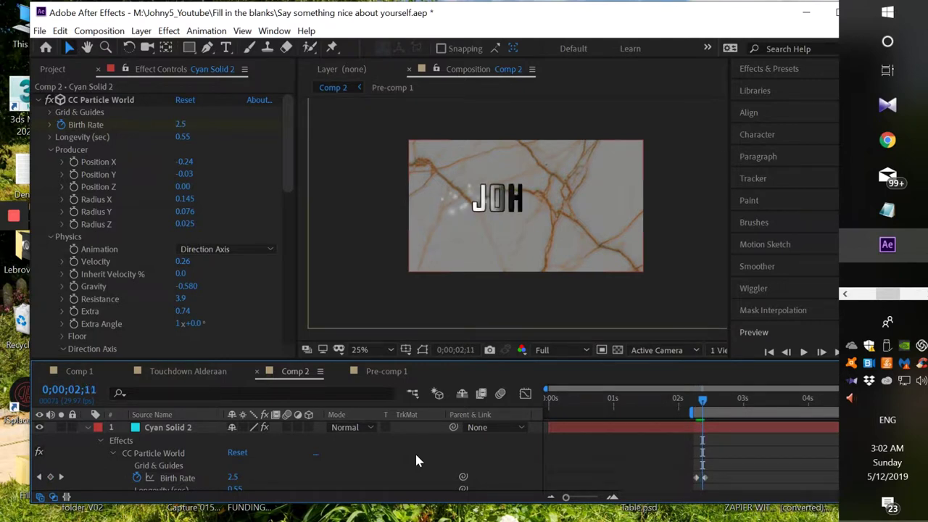
pyautogui.press('pageup')
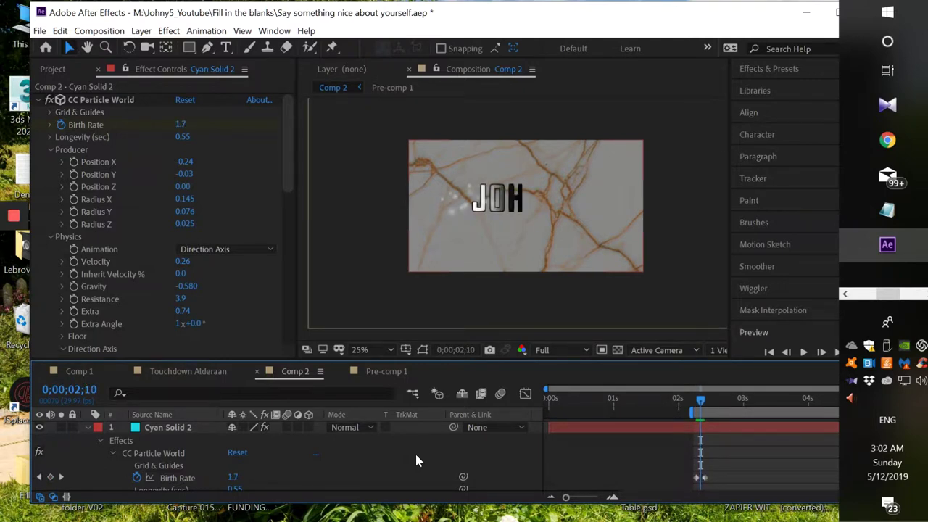
pyautogui.press('pageup')
pyautogui.press('pageup')
pyautogui.click(612, 498)
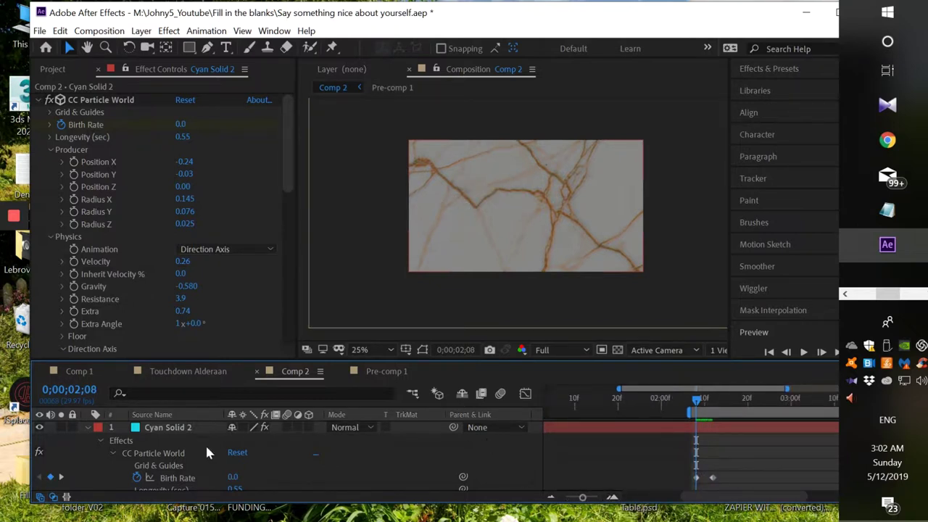
pyautogui.moveTo(230, 477); pyautogui.dragTo(251, 474)
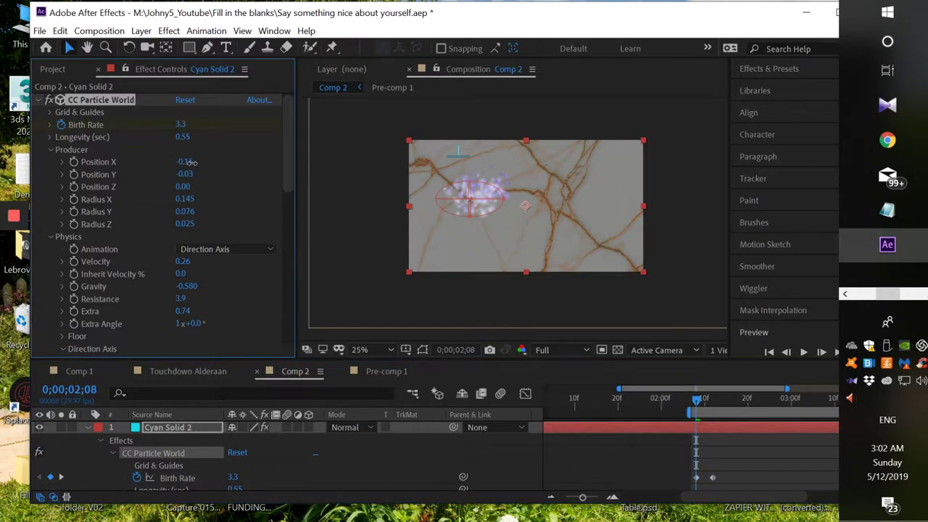
pyautogui.moveTo(183, 166); pyautogui.dragTo(193, 167)
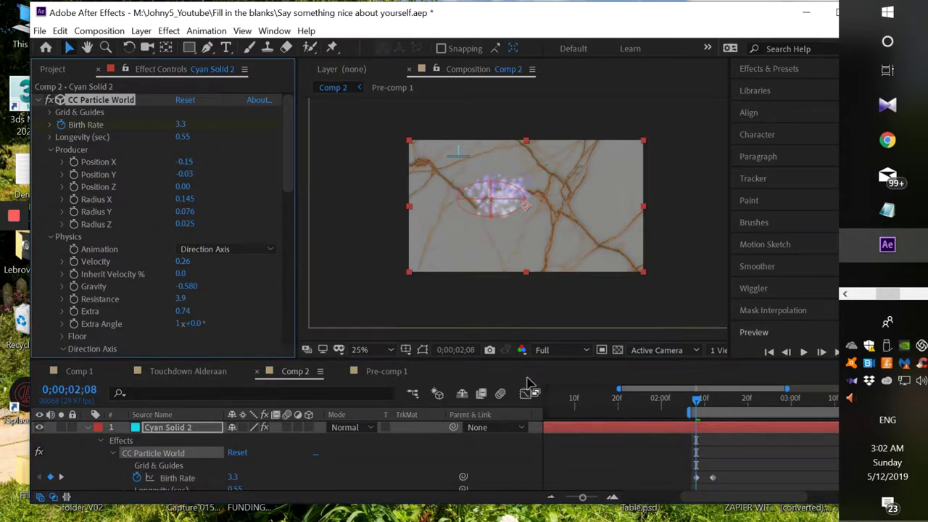
# Step to 2;18 and keyframe the emitter Position X at 0.21 over the final '5'
pyautogui.press('pagedown')
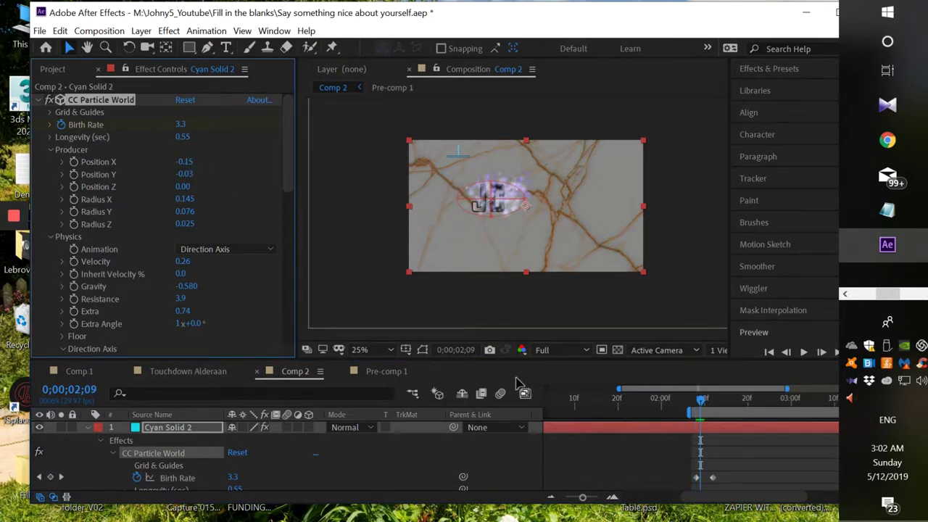
pyautogui.press('pageup')
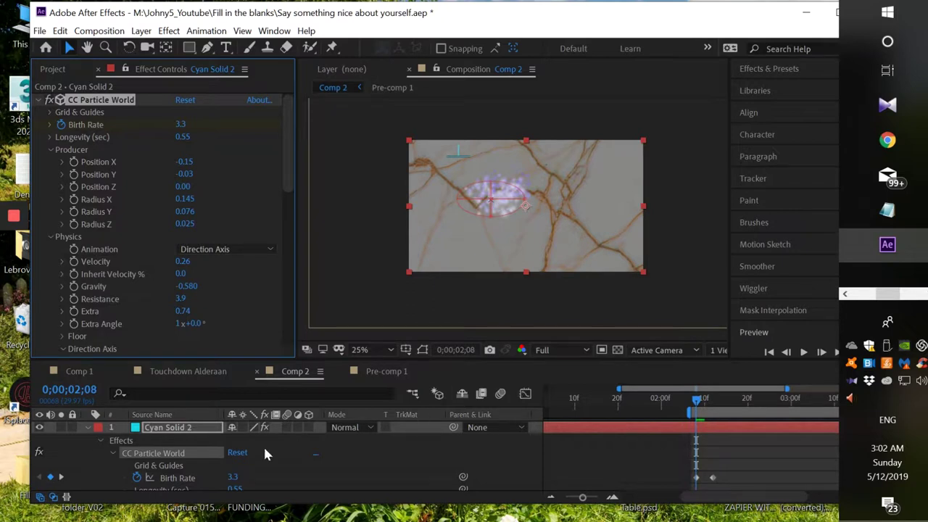
pyautogui.press('pagedown')
pyautogui.press('pagedown')
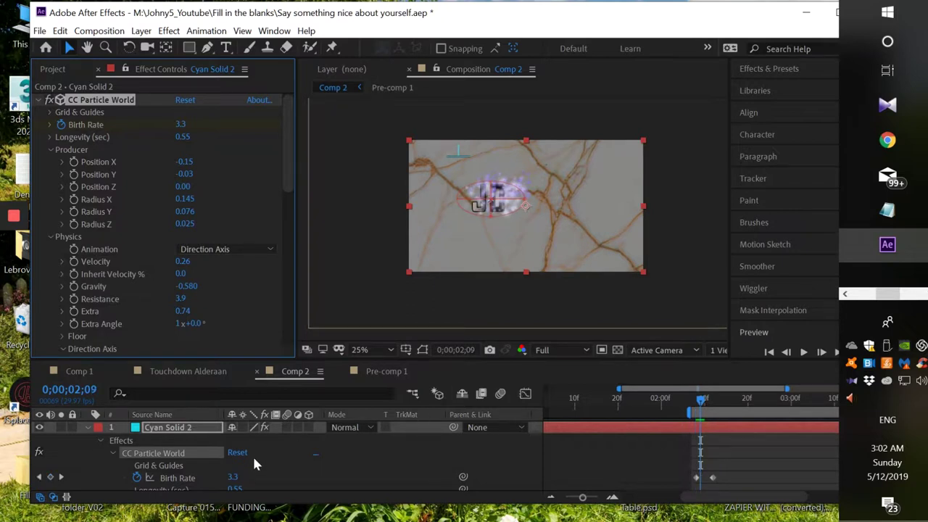
pyautogui.press('pagedown')
pyautogui.press('pagedown')
pyautogui.press('pagedown')
pyautogui.press('pagedown')
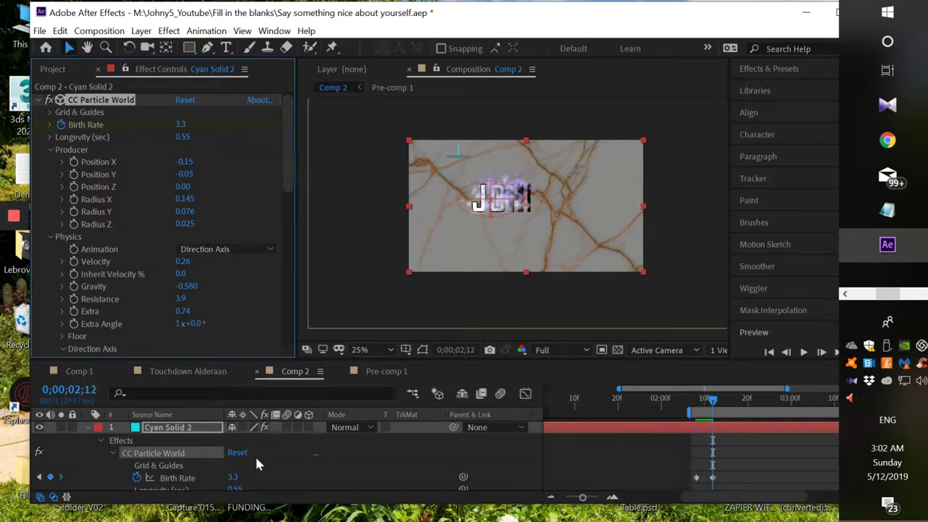
pyautogui.press('pagedown')
pyautogui.press('pagedown')
pyautogui.press('pagedown')
pyautogui.press('pagedown')
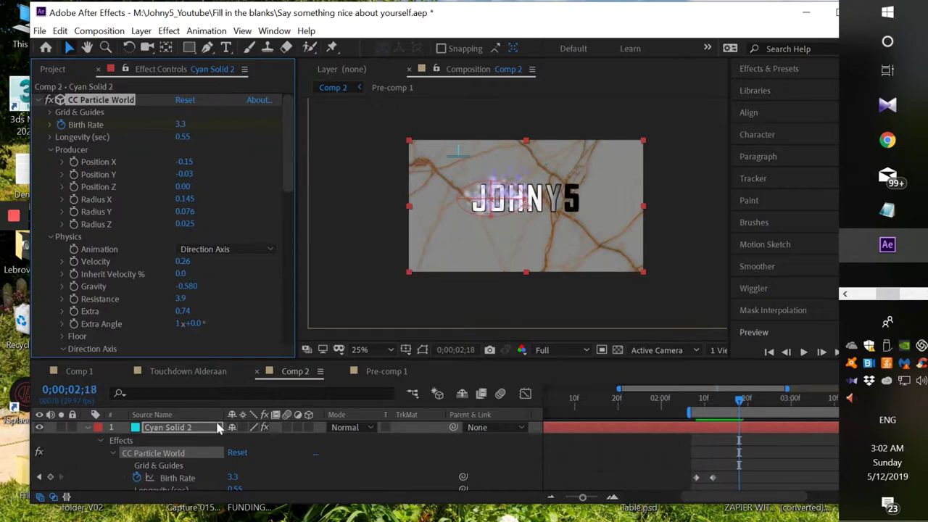
pyautogui.moveTo(183, 162); pyautogui.dragTo(218, 170)
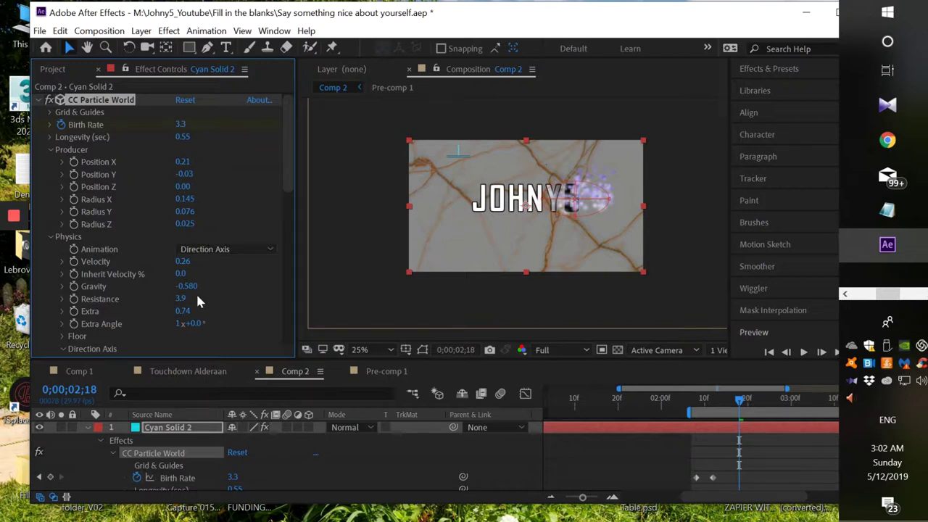
pyautogui.click(73, 163)
# Set emitter Position X to -0.11 at 2;08, then step through to 2;25 checking the motion
pyautogui.press('pageup')
pyautogui.press('j')
pyautogui.press('j')
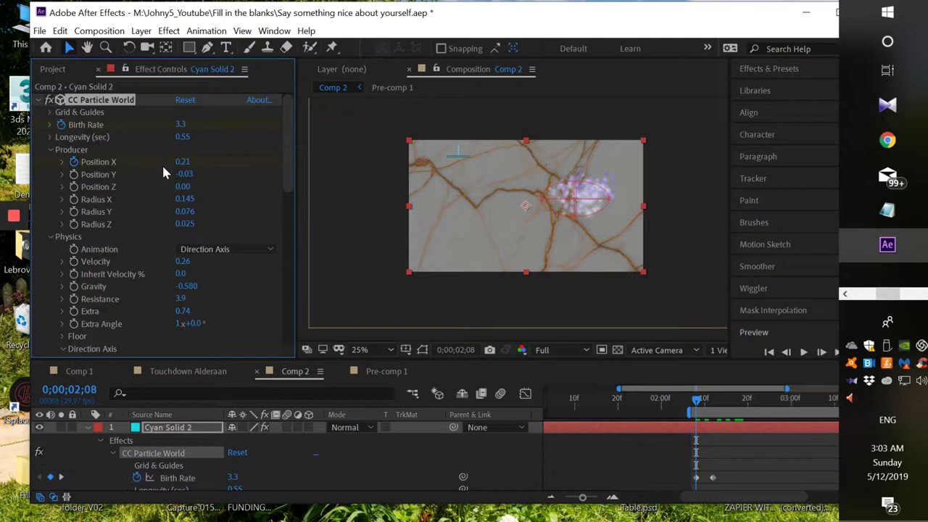
pyautogui.moveTo(179, 168); pyautogui.dragTo(156, 165)
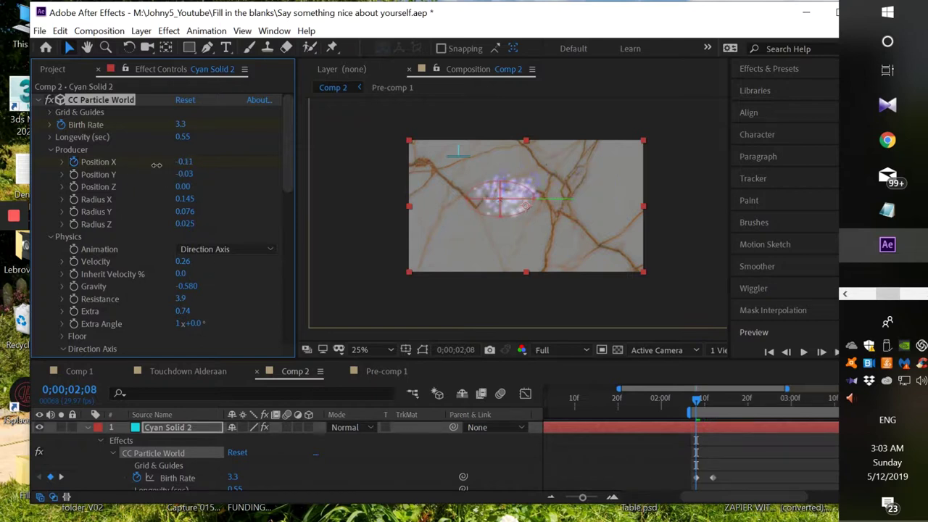
pyautogui.press('pagedown')
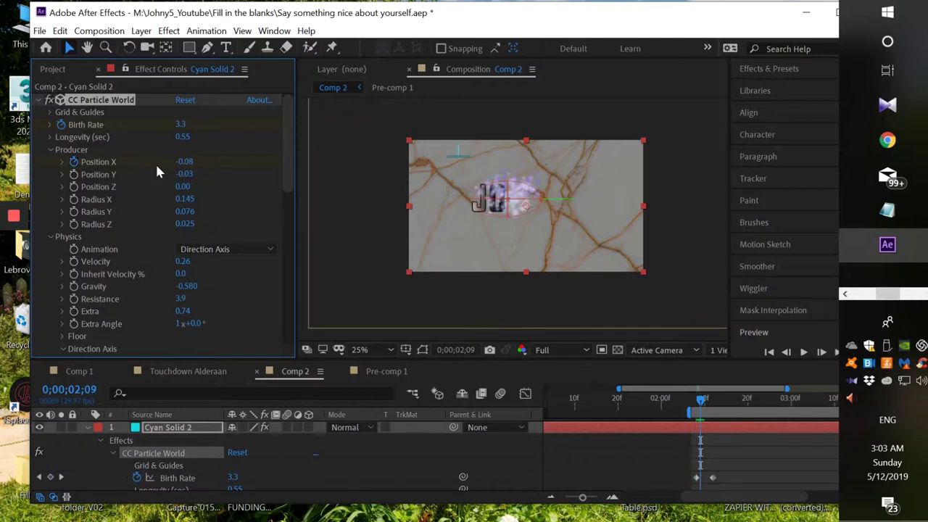
pyautogui.press('pagedown')
pyautogui.press('pagedown')
pyautogui.press('pagedown')
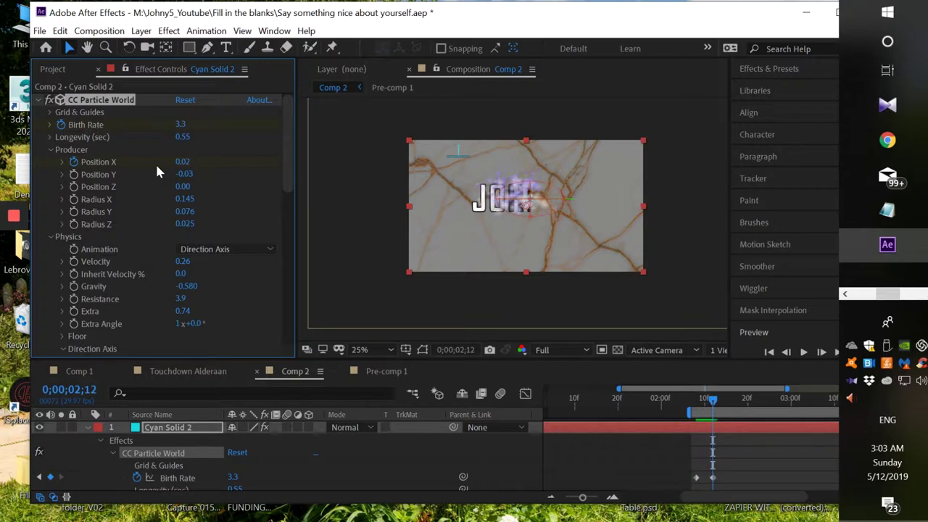
pyautogui.press('pagedown')
pyautogui.press('pagedown')
pyautogui.press('pagedown')
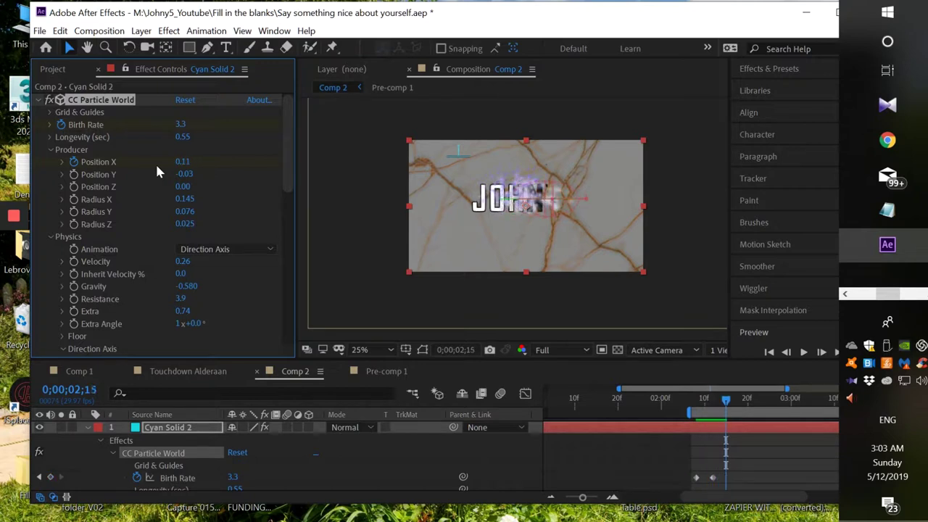
pyautogui.press('pagedown')
pyautogui.press('pagedown')
pyautogui.press('pagedown')
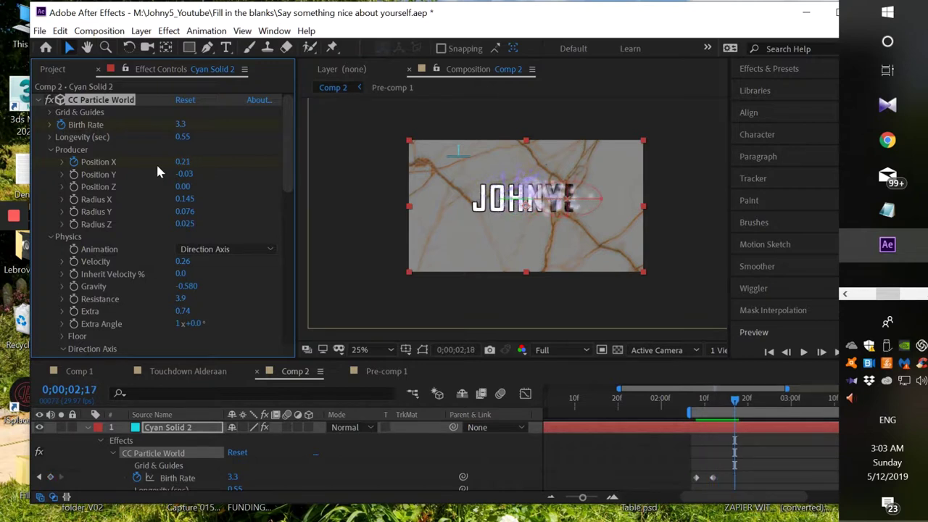
pyautogui.press('pagedown')
pyautogui.press('pagedown')
pyautogui.press('pagedown')
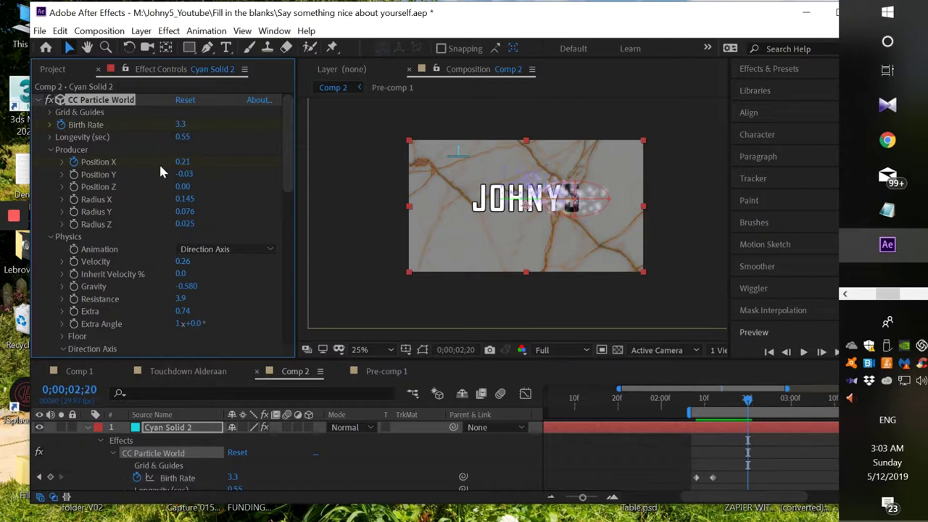
pyautogui.press('pagedown')
pyautogui.press('pagedown')
pyautogui.press('pagedown')
pyautogui.press('pagedown')
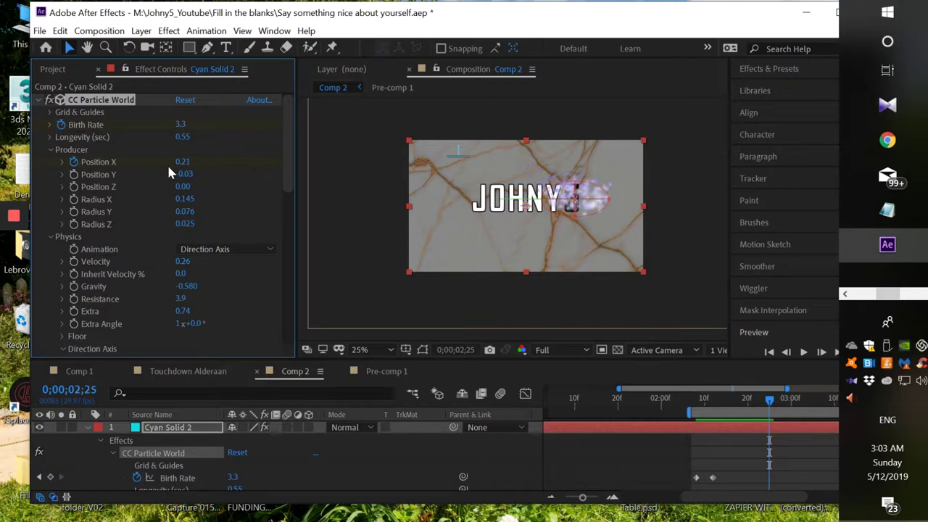
pyautogui.press('pageup')
pyautogui.press('pageup')
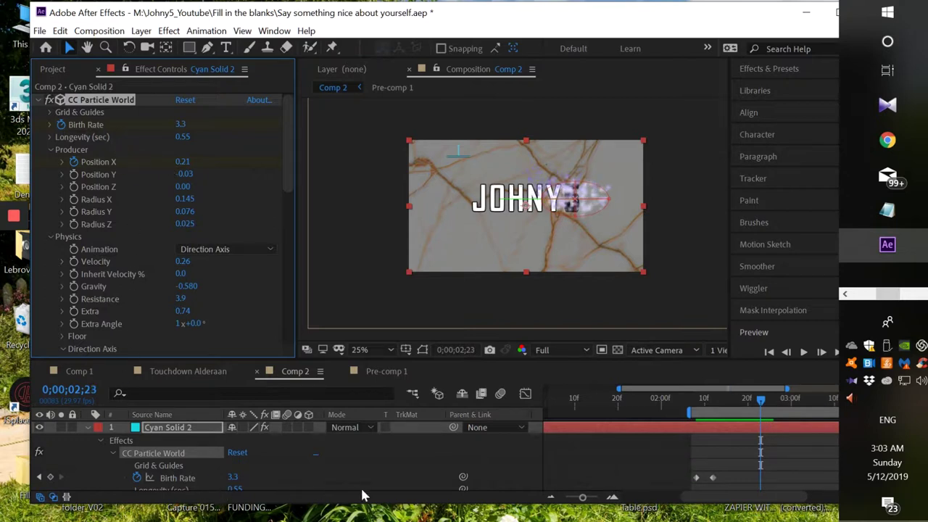
# Keyframe Birth Rate at 2;23, set it to 0 at 2;29, and check the taper back at 2;24
pyautogui.click(50, 476)
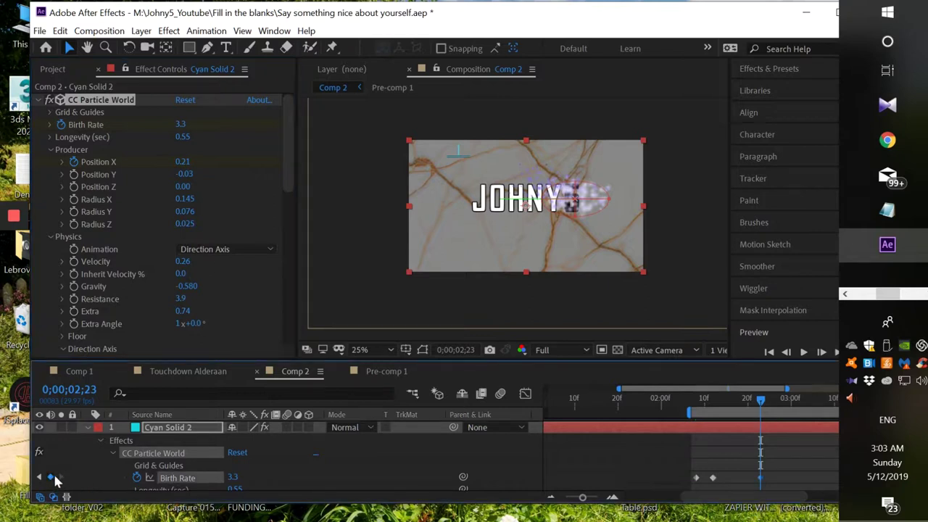
pyautogui.press('pagedown')
pyautogui.press('pagedown')
pyautogui.press('pagedown')
pyautogui.press('pagedown')
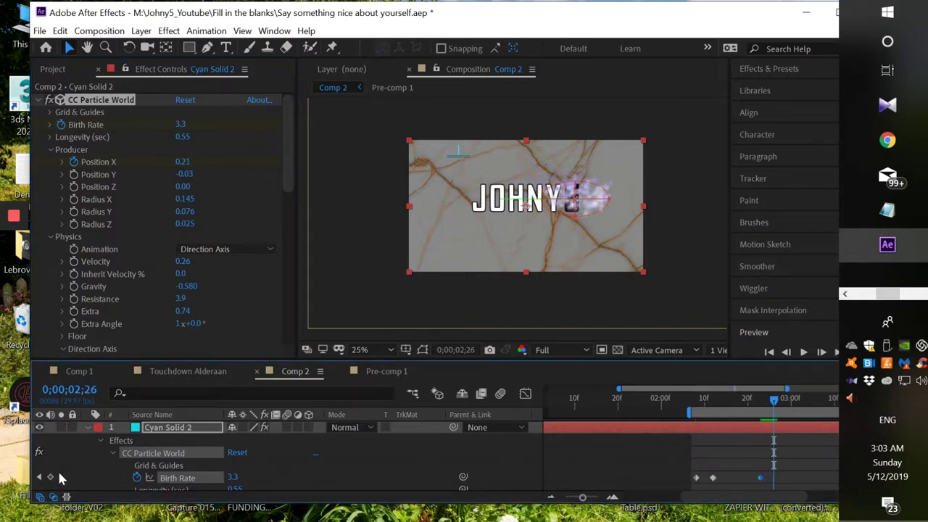
pyautogui.press('pagedown')
pyautogui.press('pagedown')
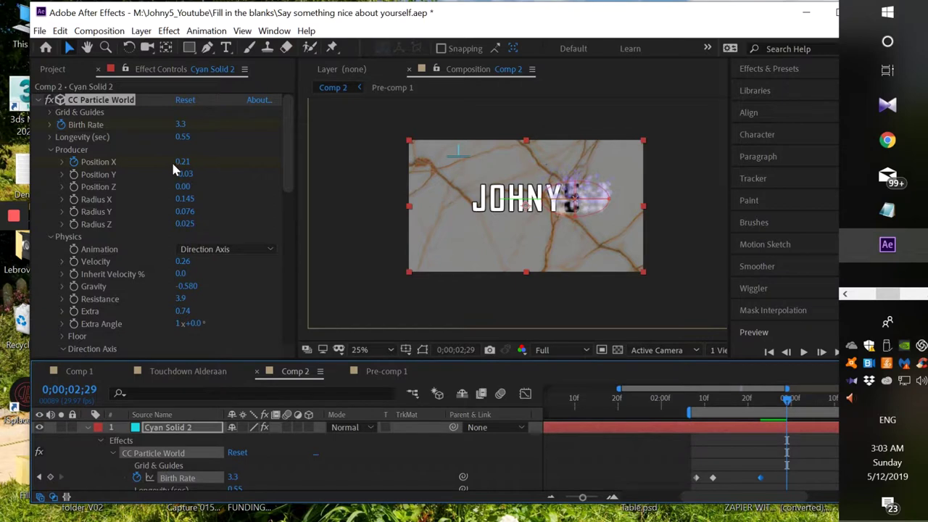
pyautogui.click(235, 477)
pyautogui.write('0')
pyautogui.press('Return')
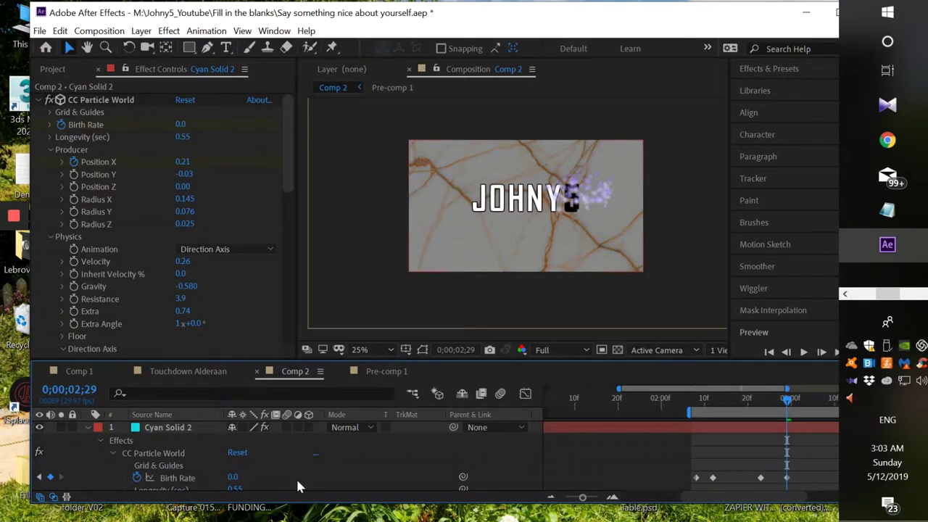
pyautogui.scroll(-2, 298, 484)
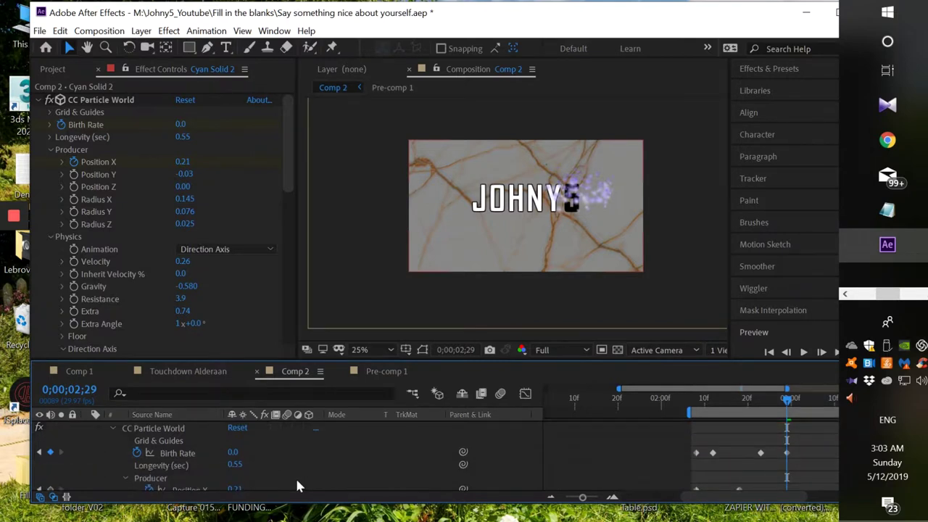
pyautogui.press('pageup')
pyautogui.press('pageup')
pyautogui.press('pageup')
pyautogui.press('pageup')
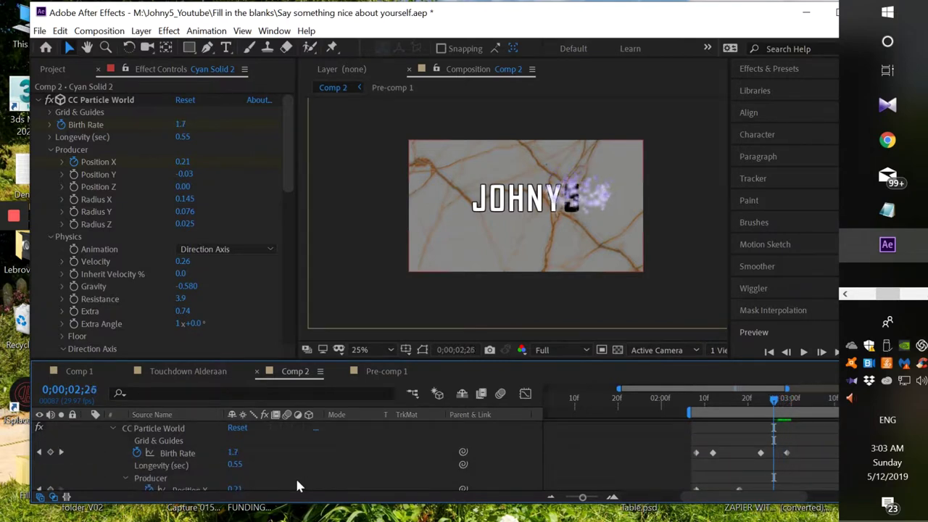
pyautogui.press('pageup')
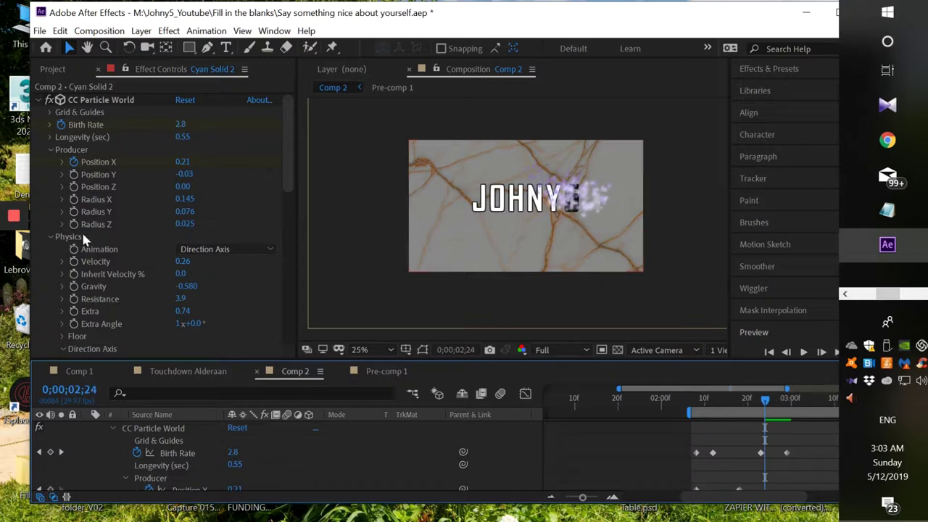
pyautogui.click(50, 124)
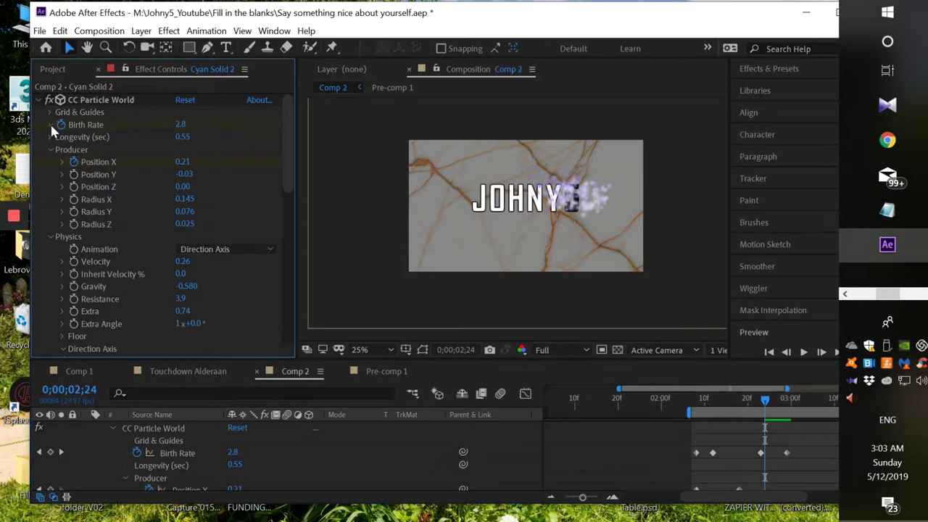
pyautogui.click(50, 124)
pyautogui.scroll(-3, 58, 287)
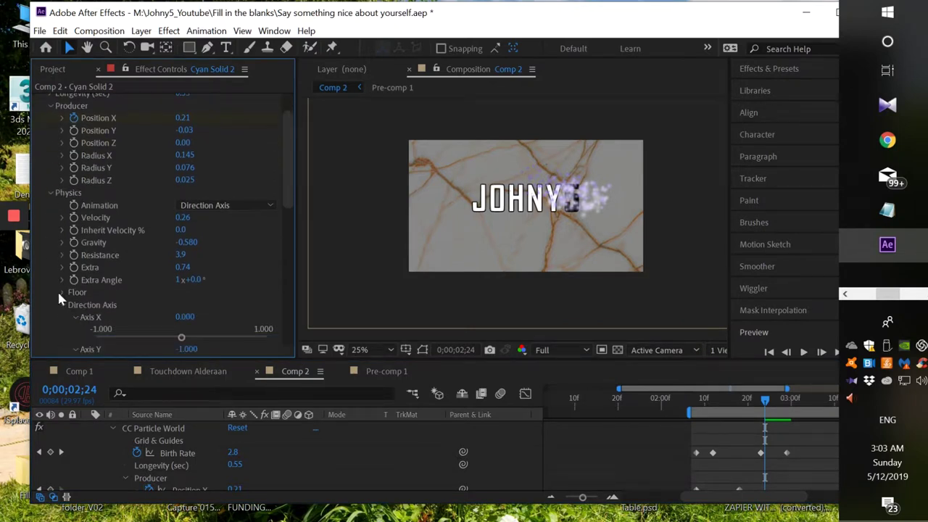
pyautogui.scroll(-6, 55, 305)
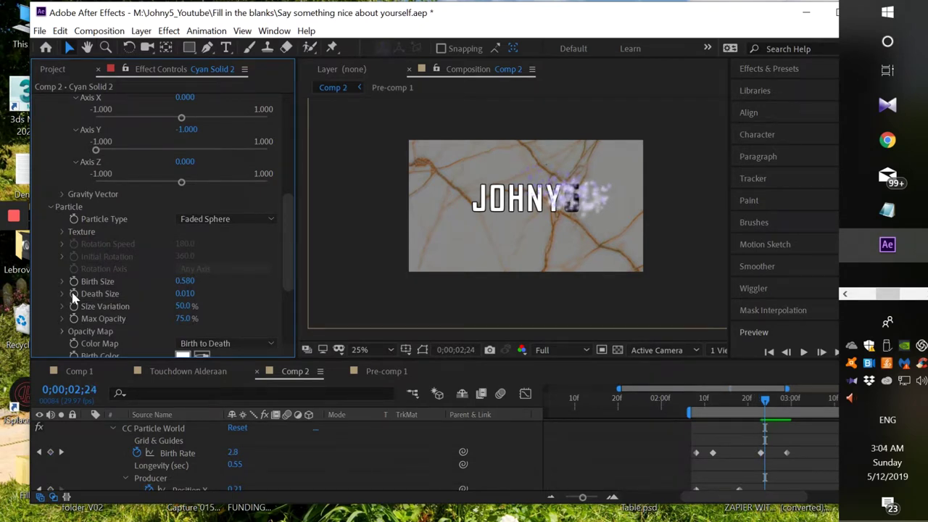
pyautogui.click(74, 295)
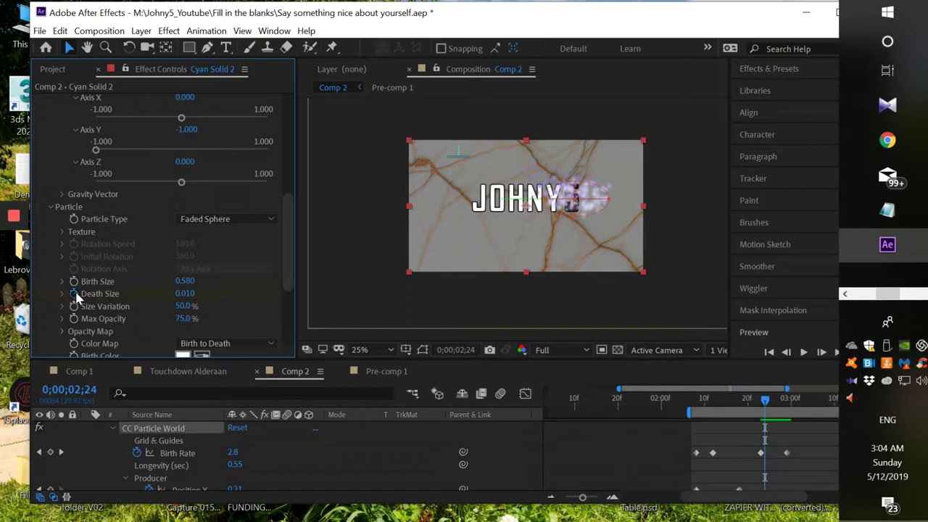
pyautogui.press('space')
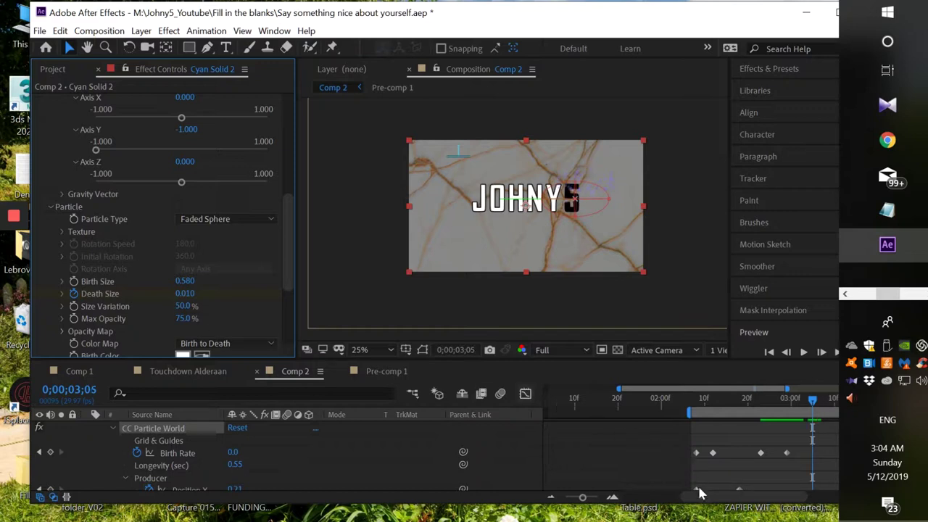
pyautogui.moveTo(702, 496); pyautogui.dragTo(696, 496)
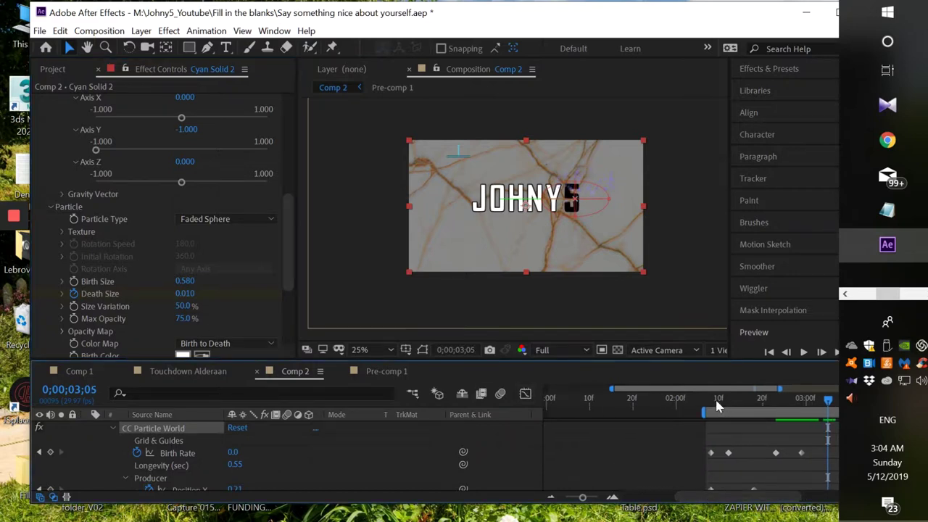
pyautogui.click(707, 404)
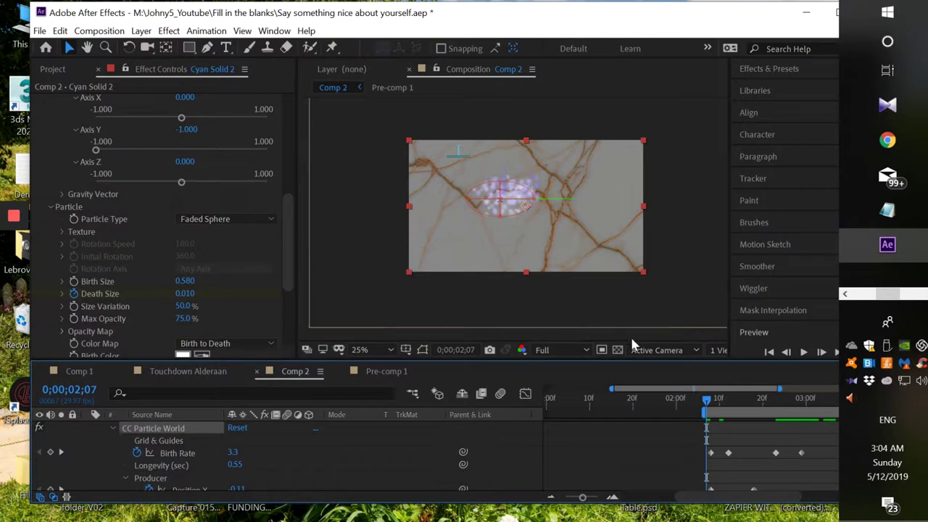
pyautogui.click(803, 352)
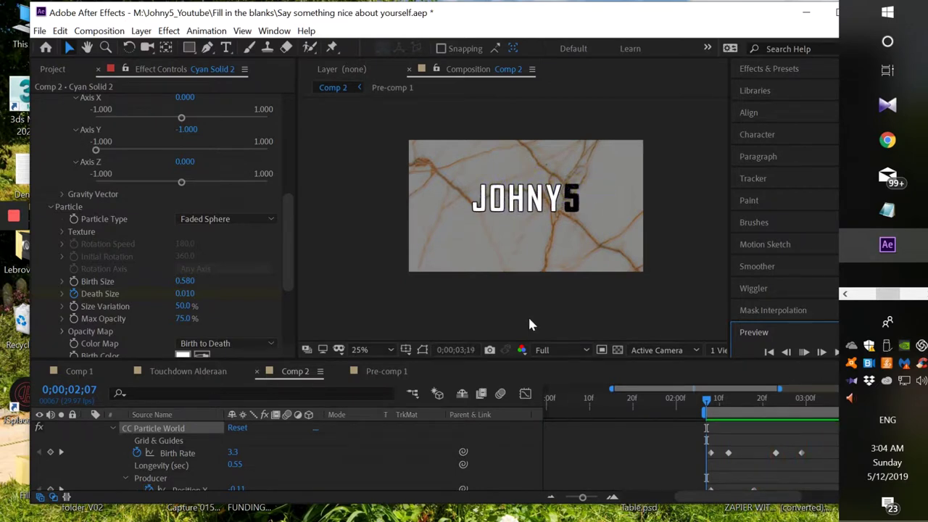
pyautogui.press('space')
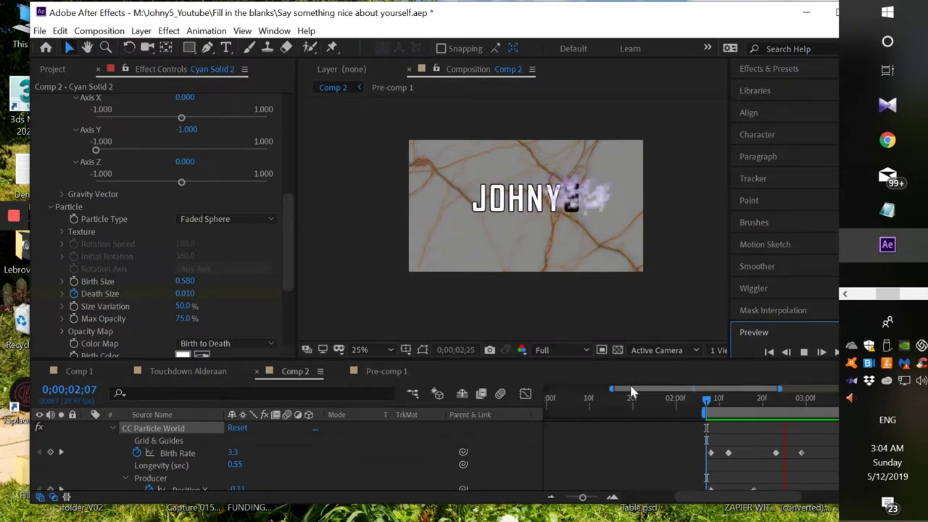
pyautogui.click(715, 408)
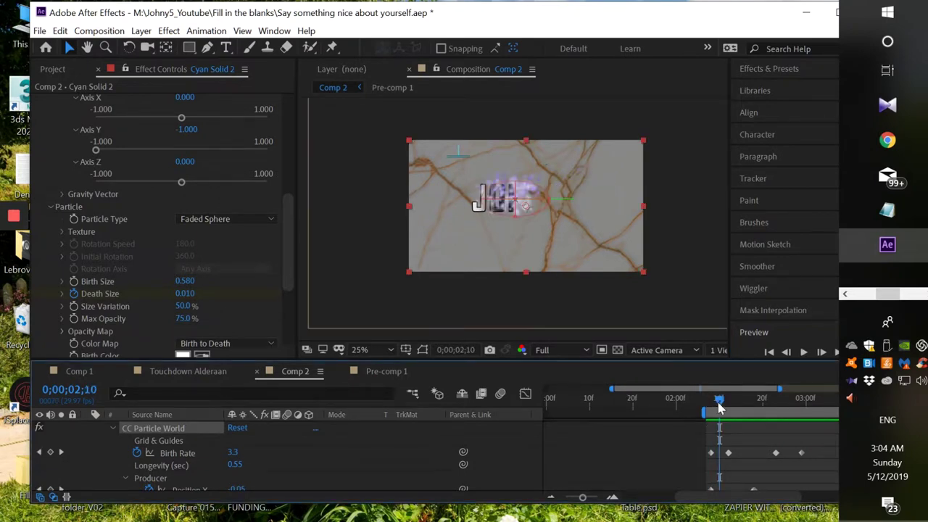
pyautogui.moveTo(716, 408); pyautogui.dragTo(799, 407)
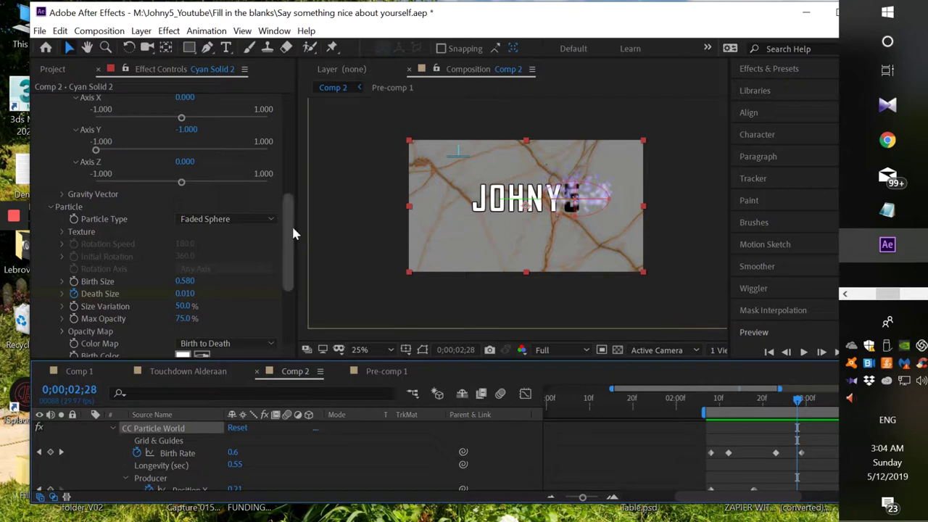
pyautogui.moveTo(287, 224); pyautogui.dragTo(288, 284)
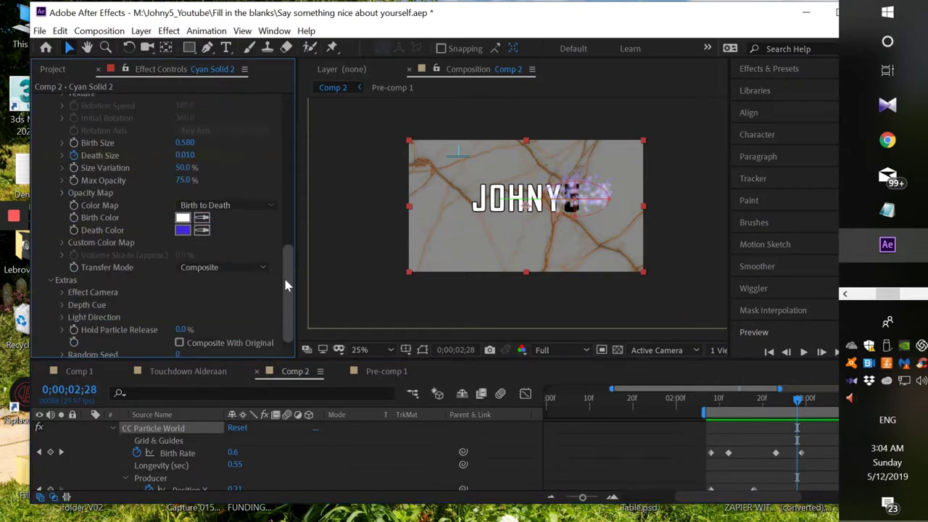
# Change the particle Death Color to a bright, saturated cyan
pyautogui.click(181, 231)
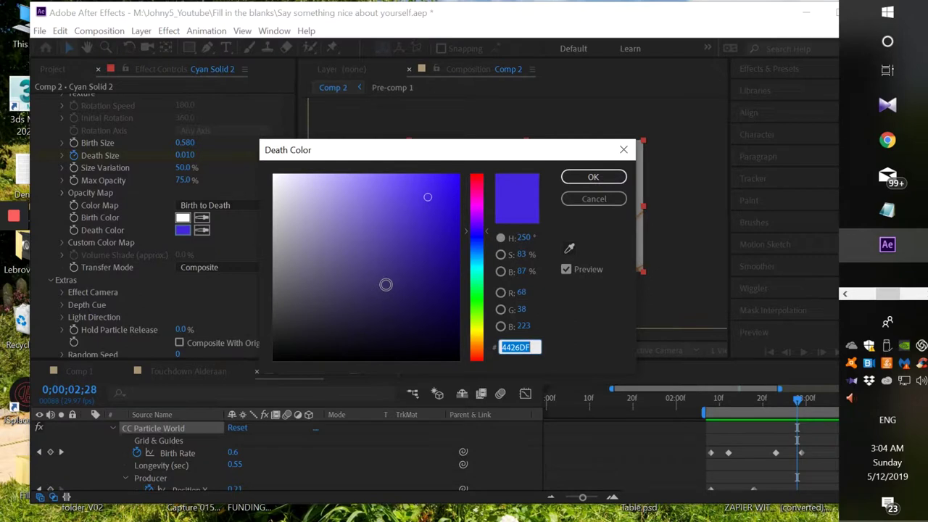
pyautogui.click(478, 258)
pyautogui.moveTo(429, 195); pyautogui.dragTo(446, 181)
pyautogui.click(593, 177)
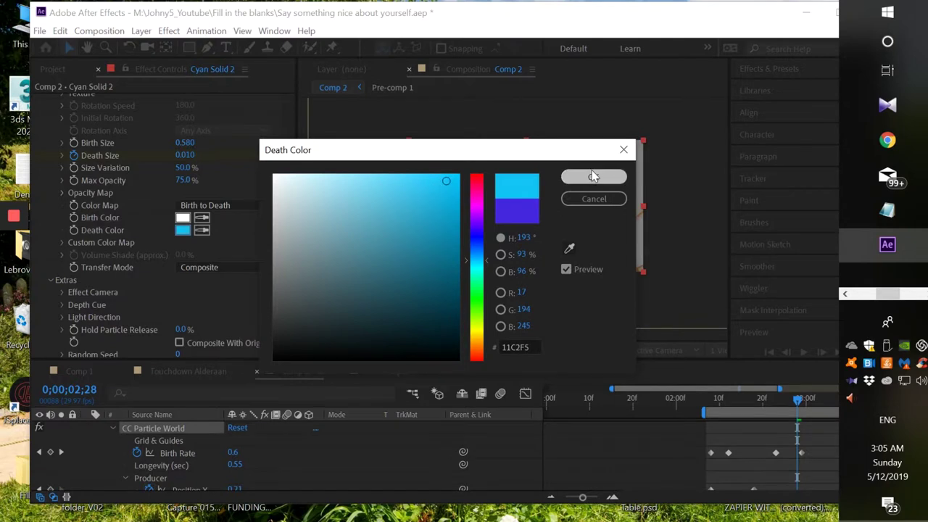
# Refine the Death Color to bright blue 1182F5, preview the burst, and collapse the layer properties
pyautogui.click(183, 230)
pyautogui.moveTo(487, 258)
pyautogui.mouseDown()
pyautogui.moveTo(445, 196)
pyautogui.moveTo(449, 187)
pyautogui.mouseUp()
pyautogui.click(611, 182)
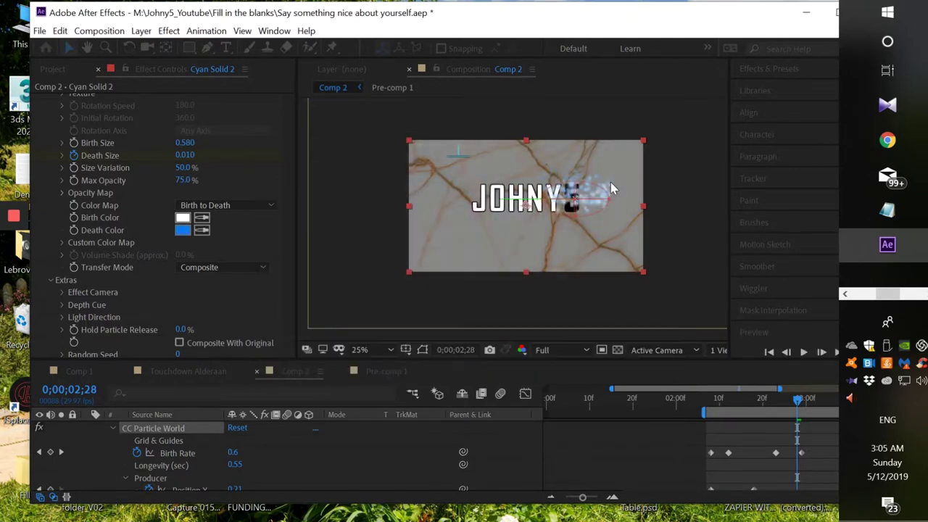
pyautogui.moveTo(720, 399); pyautogui.dragTo(789, 402)
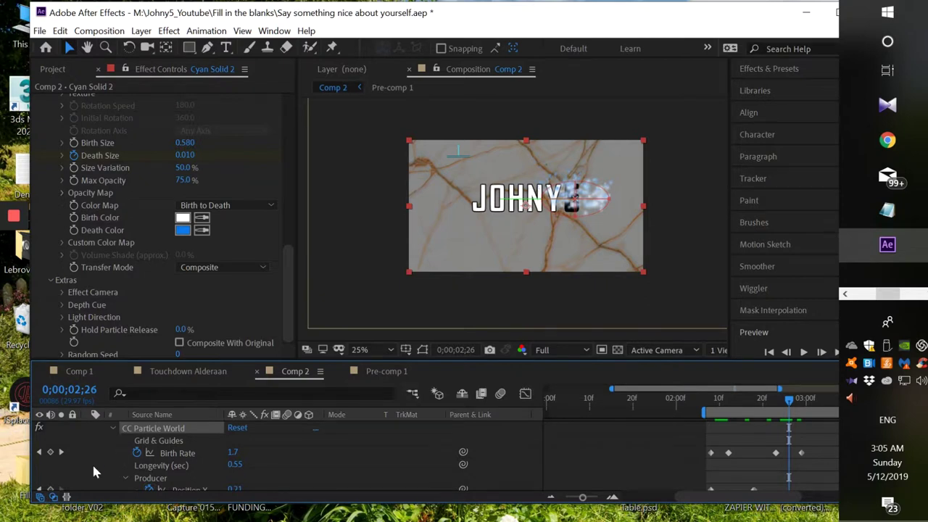
pyautogui.scroll(2, 91, 462)
pyautogui.click(86, 426)
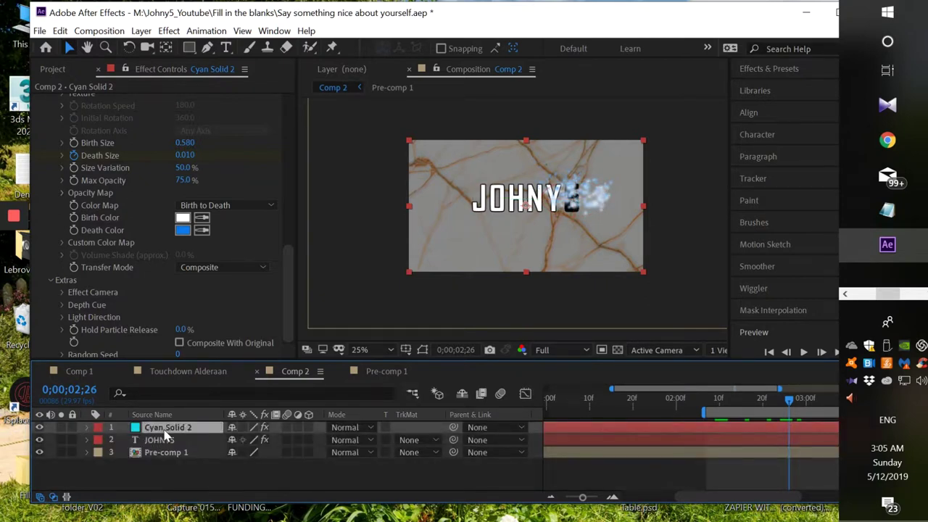
# Rename the Cyan Solid 2 layer to 'particles', fixing the typo, and reselect it
pyautogui.press('Return')
pyautogui.write('par')
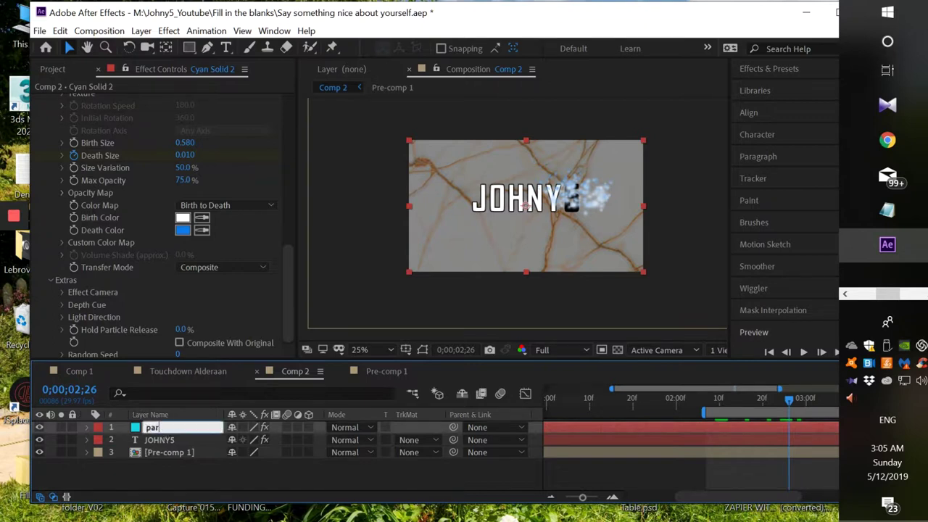
pyautogui.write('ticles')
pyautogui.click(187, 476)
pyautogui.click(161, 430)
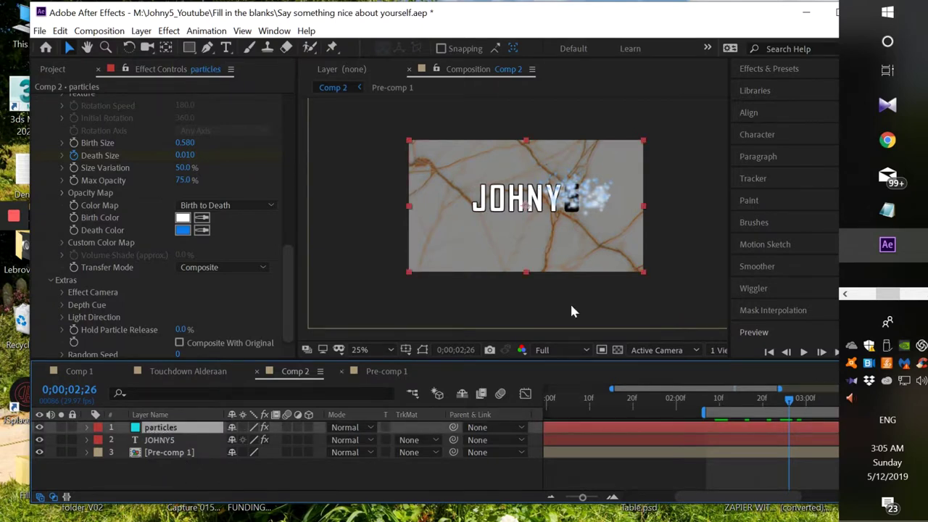
pyautogui.moveTo(888, 140)
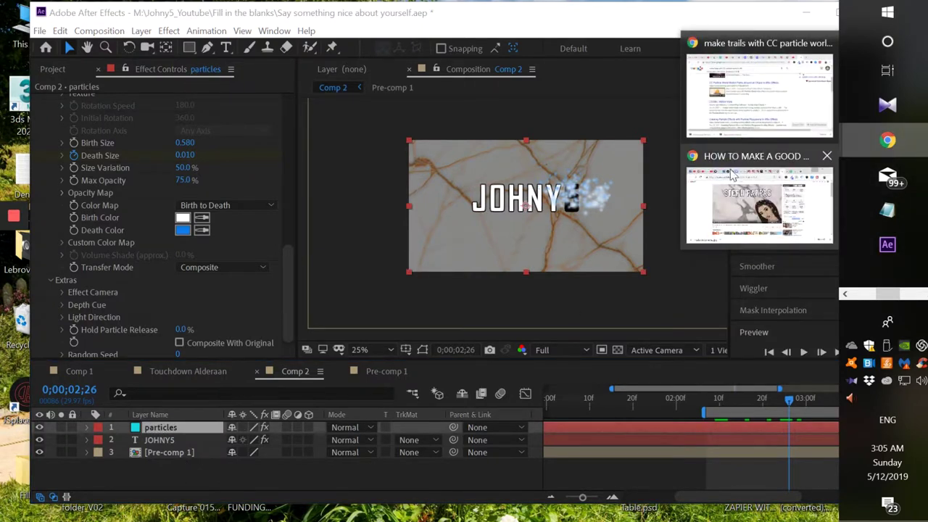
pyautogui.click(734, 177)
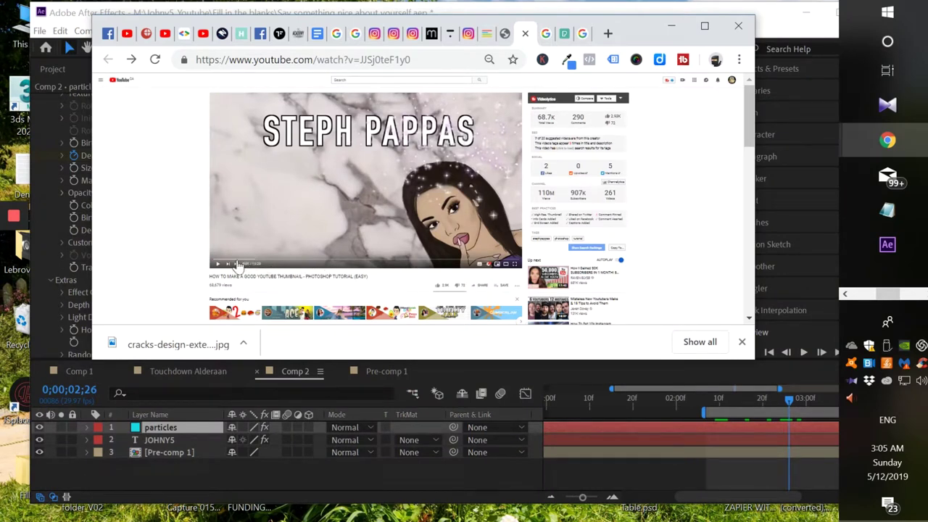
pyautogui.click(218, 265)
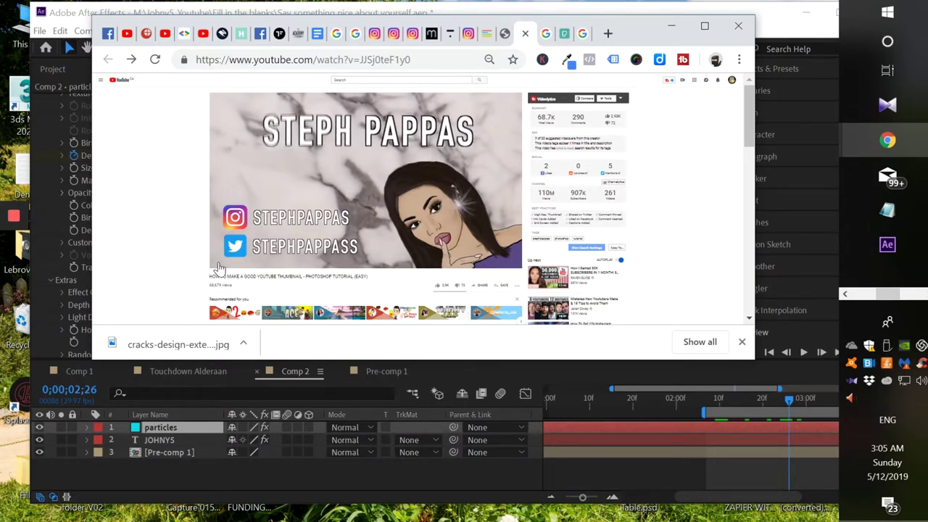
pyautogui.click(219, 265)
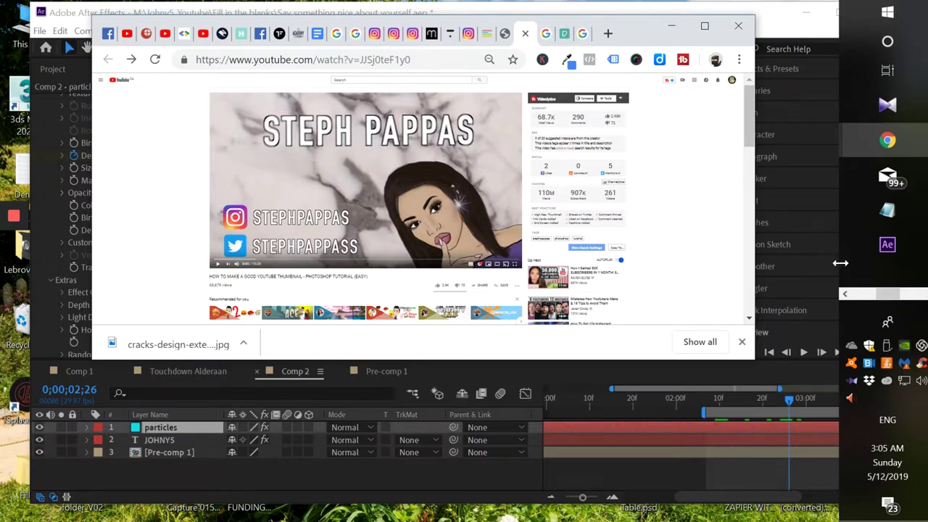
pyautogui.click(887, 244)
pyautogui.moveTo(783, 411)
pyautogui.mouseDown()
pyautogui.moveTo(744, 411)
pyautogui.moveTo(785, 411)
pyautogui.mouseUp()
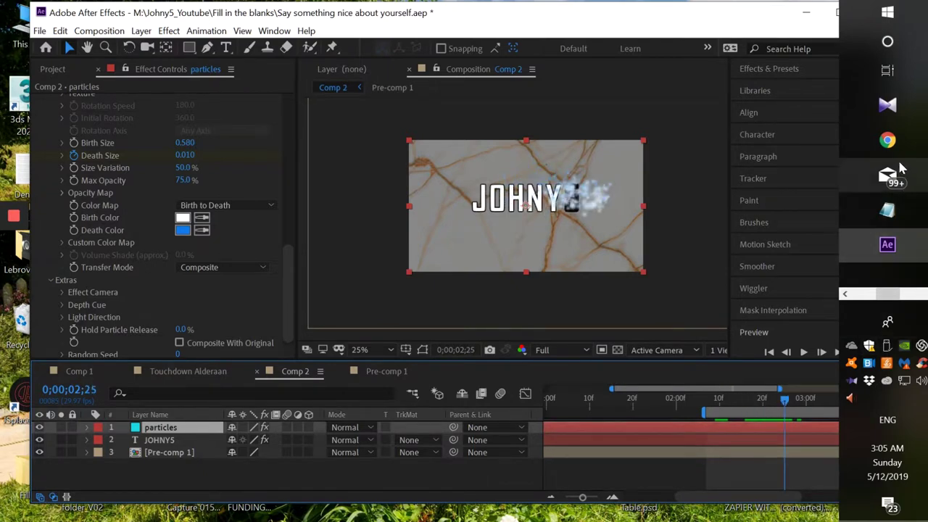
pyautogui.moveTo(887, 139)
pyautogui.click(725, 164)
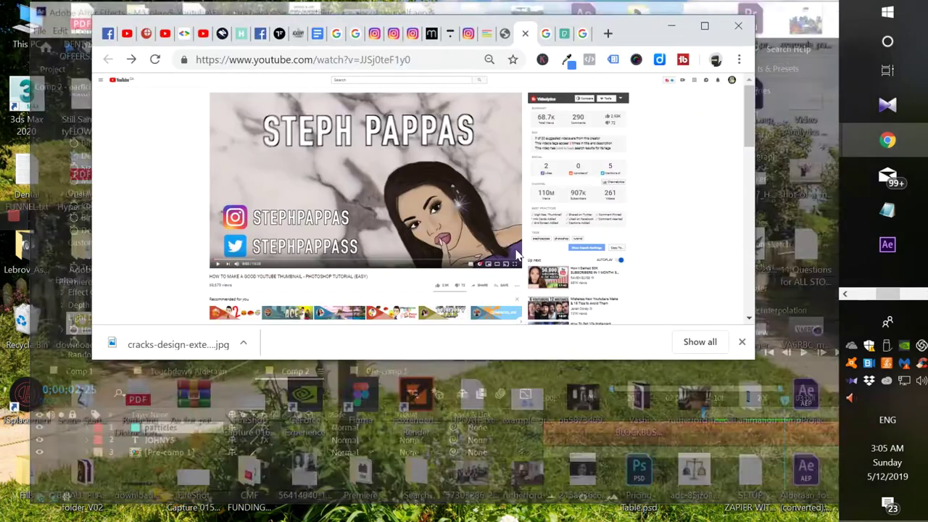
pyautogui.click(216, 264)
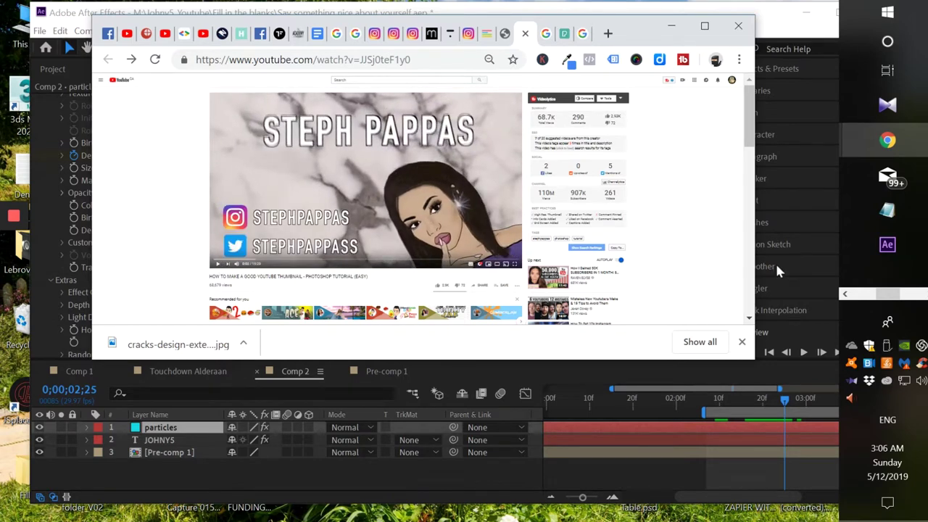
pyautogui.click(886, 246)
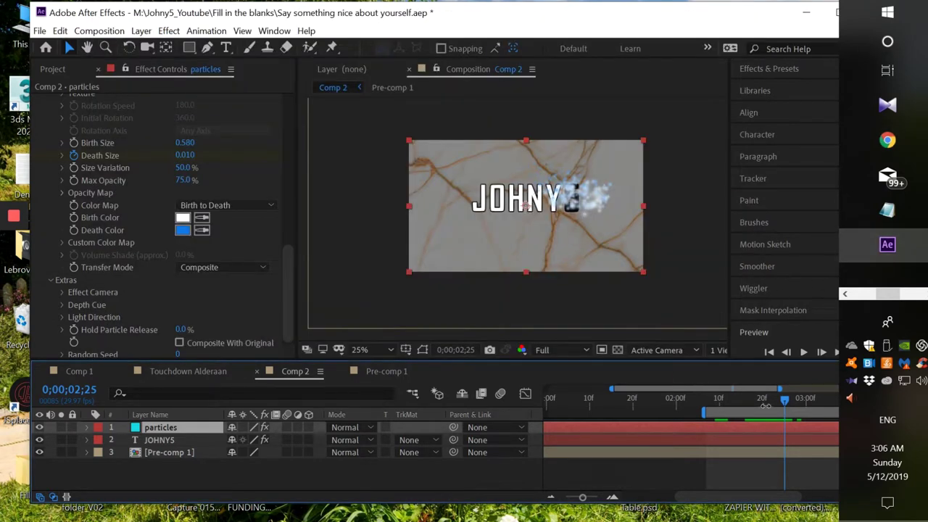
# Scrub the timeline to 0;00;03;12, just after the sparkle burst ends
pyautogui.click(781, 402)
pyautogui.moveTo(783, 408); pyautogui.dragTo(823, 403)
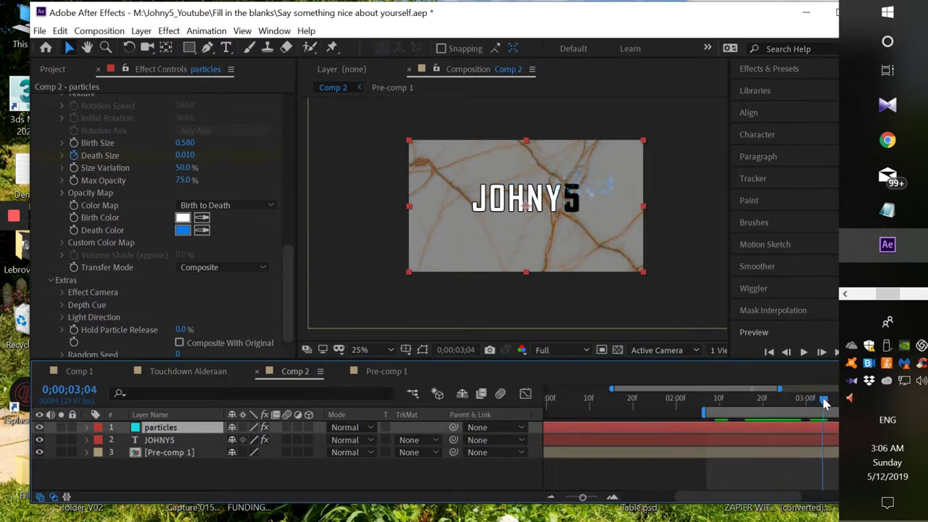
pyautogui.moveTo(695, 24); pyautogui.dragTo(630, 24)
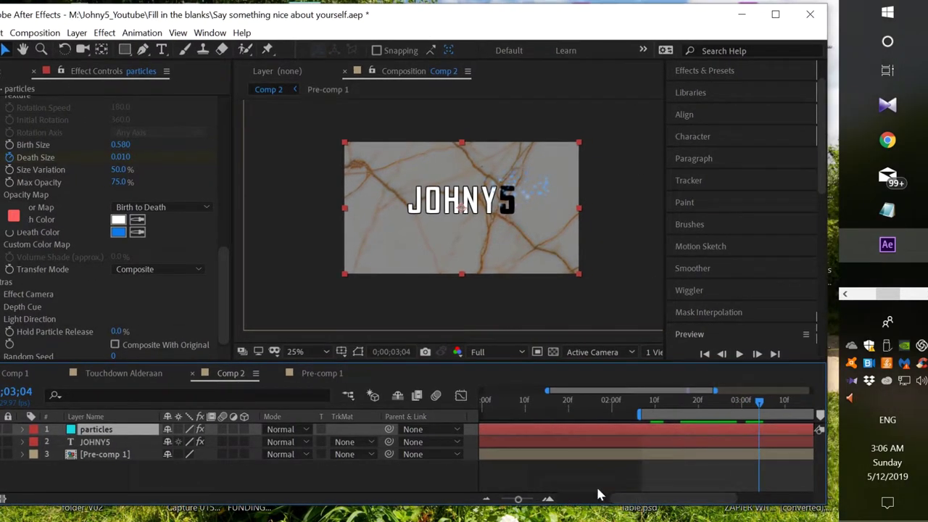
pyautogui.moveTo(518, 499); pyautogui.dragTo(503, 500)
pyautogui.moveTo(687, 418); pyautogui.dragTo(704, 406)
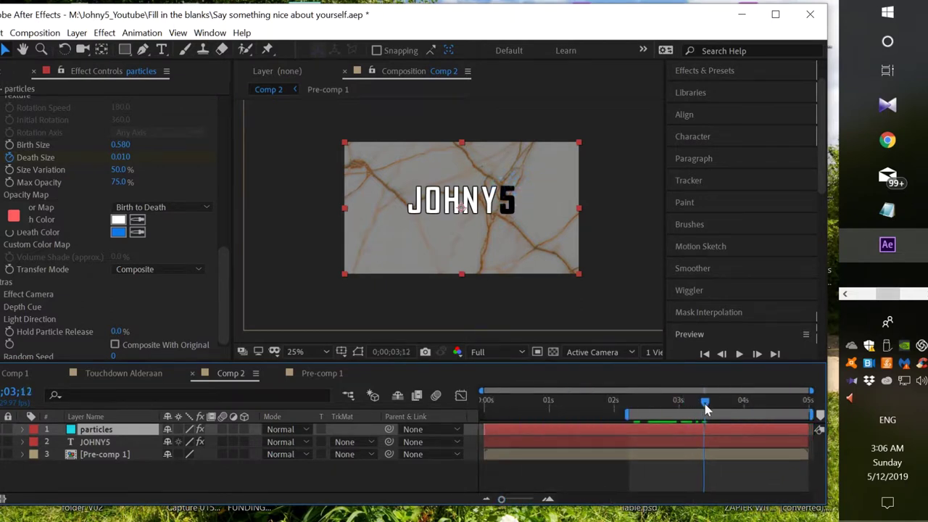
# Select JOHNY5 and drag its anchor point with the Pan Behind tool to the text's centre
pyautogui.click(95, 441)
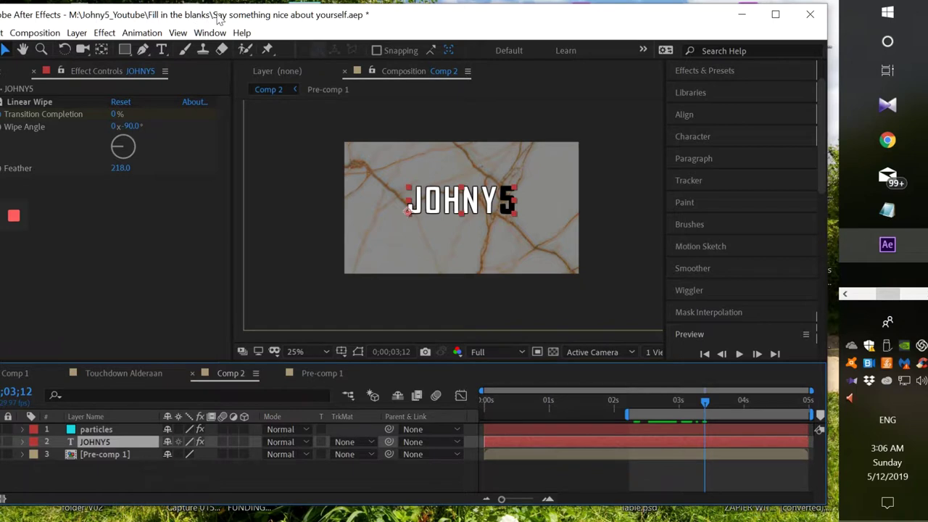
pyautogui.doubleClick(193, 19)
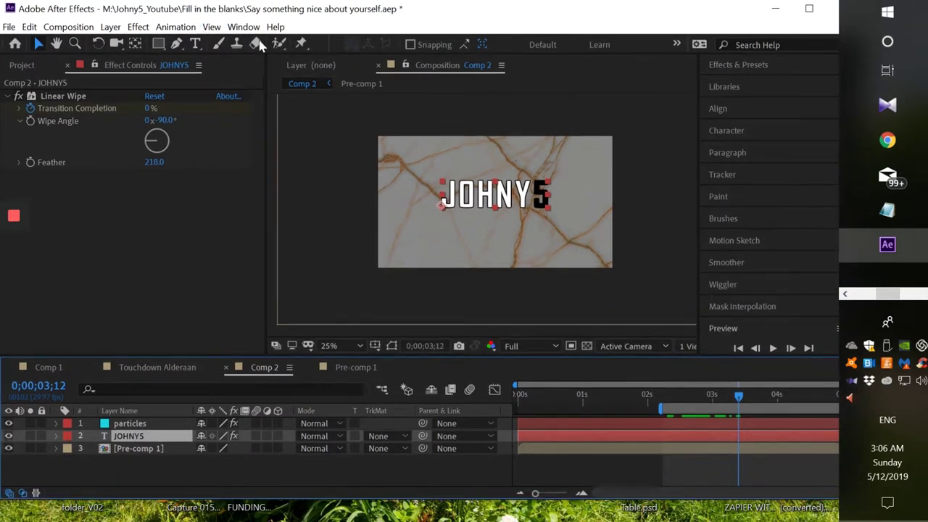
pyautogui.moveTo(229, 16); pyautogui.dragTo(247, 16)
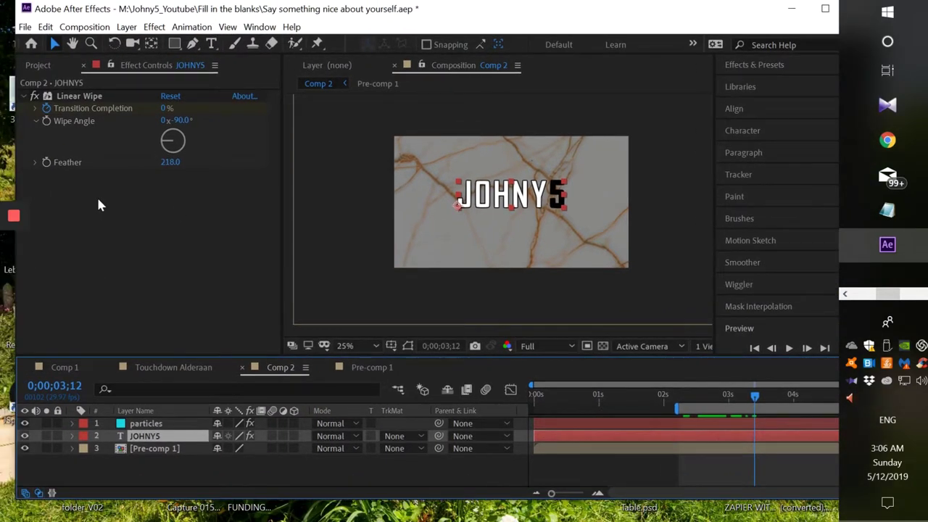
pyautogui.moveTo(120, 20); pyautogui.dragTo(135, 20)
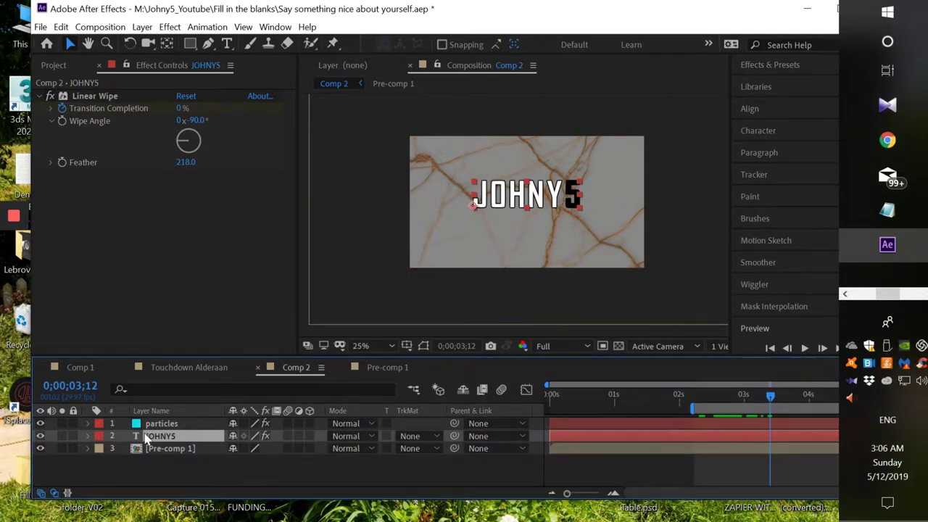
pyautogui.click(166, 45)
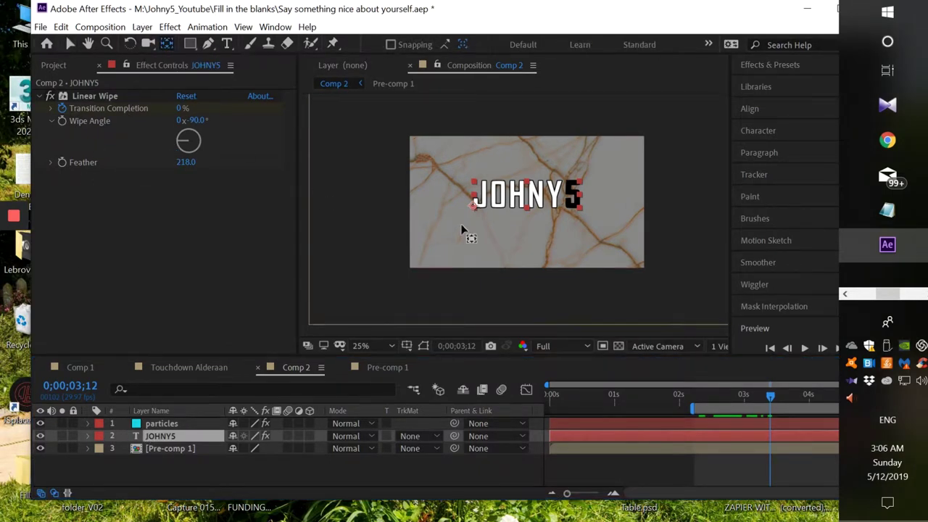
pyautogui.moveTo(475, 205); pyautogui.dragTo(529, 196)
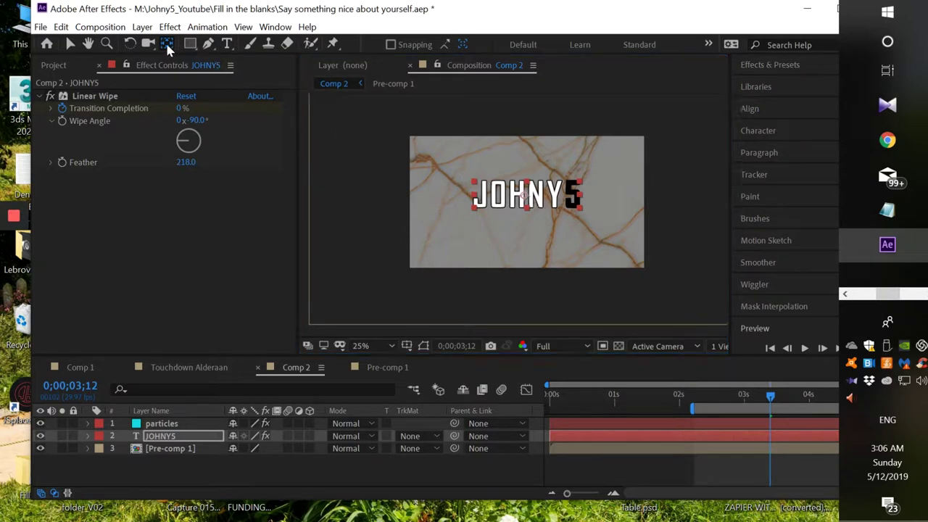
pyautogui.click(527, 195)
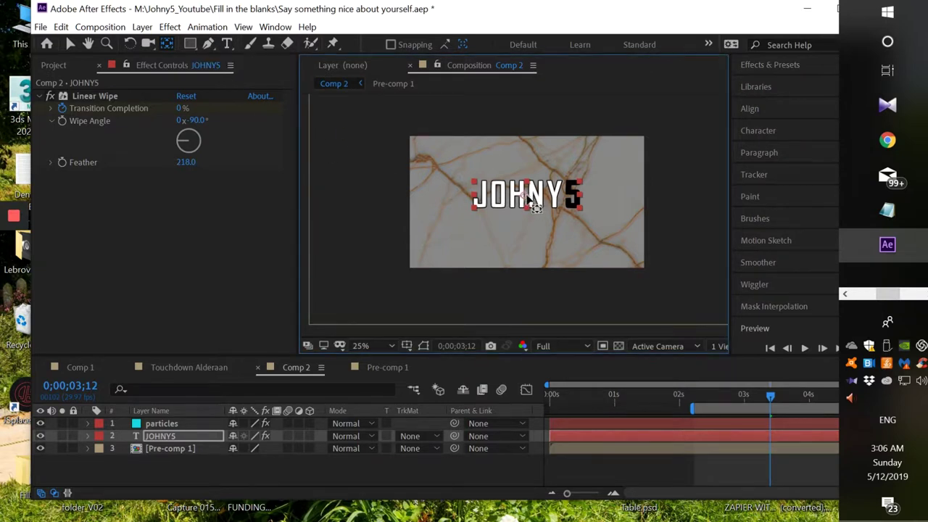
pyautogui.click(176, 438)
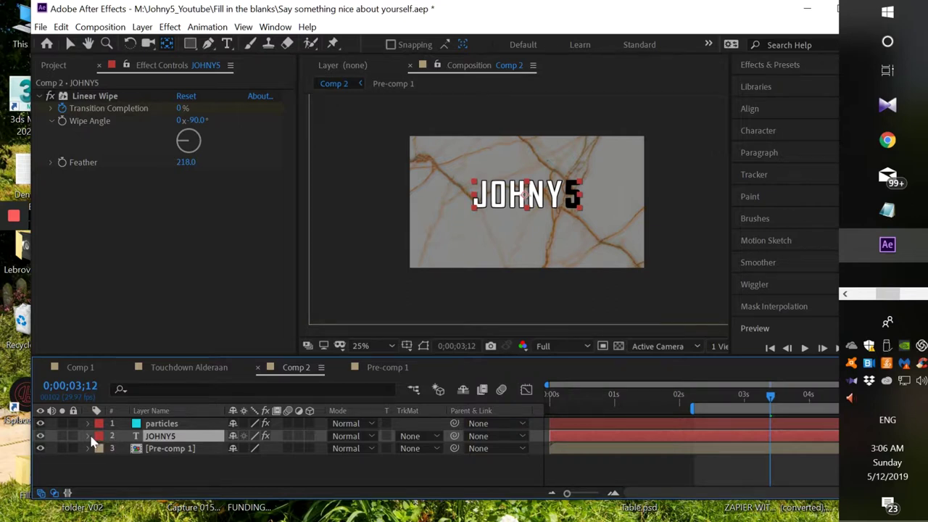
pyautogui.click(89, 436)
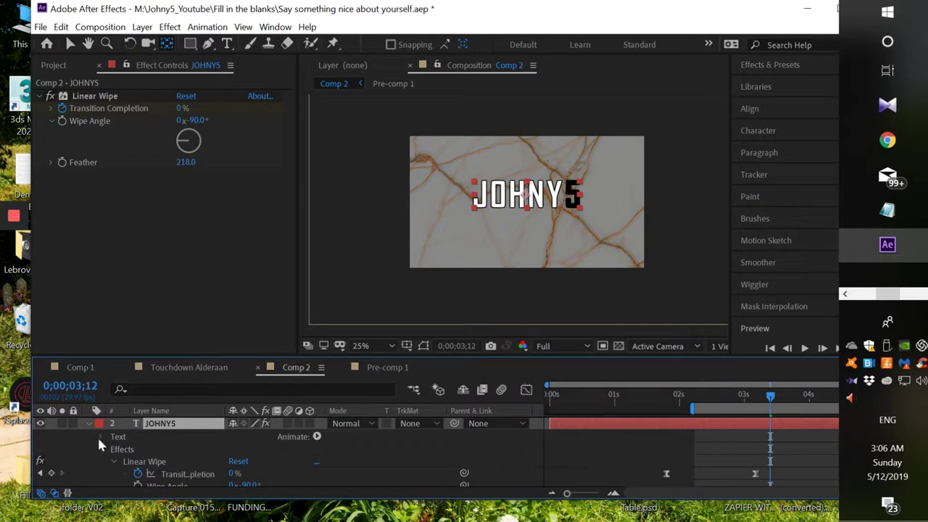
# Expand the JOHNY5 text layer's properties to reach Animator 1
pyautogui.click(101, 437)
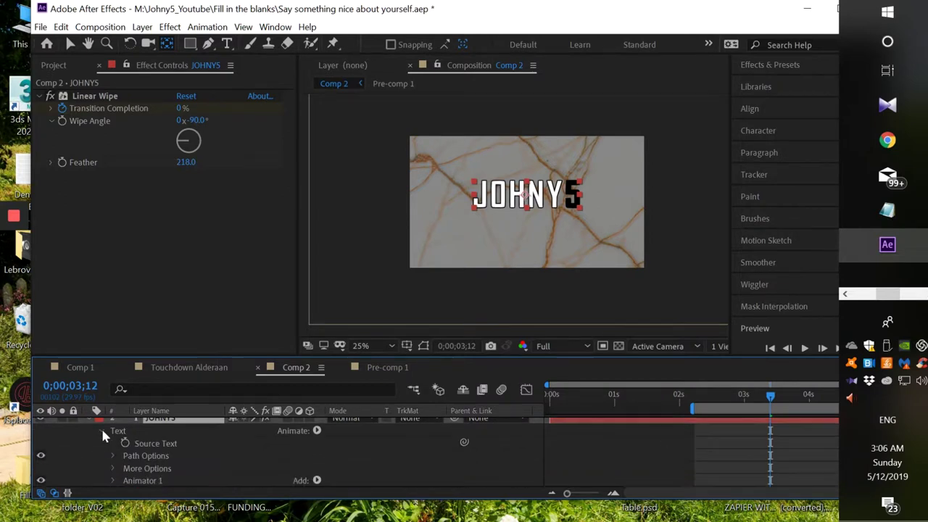
pyautogui.click(102, 432)
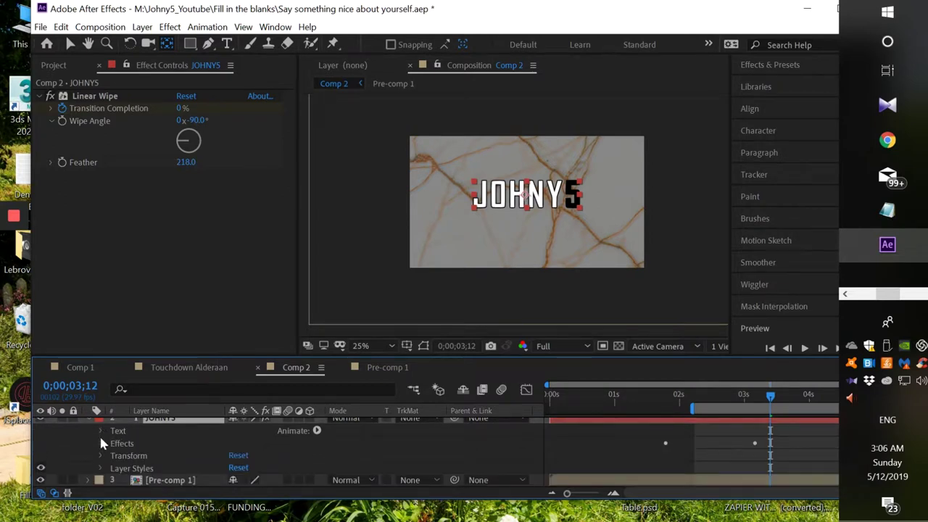
pyautogui.click(100, 432)
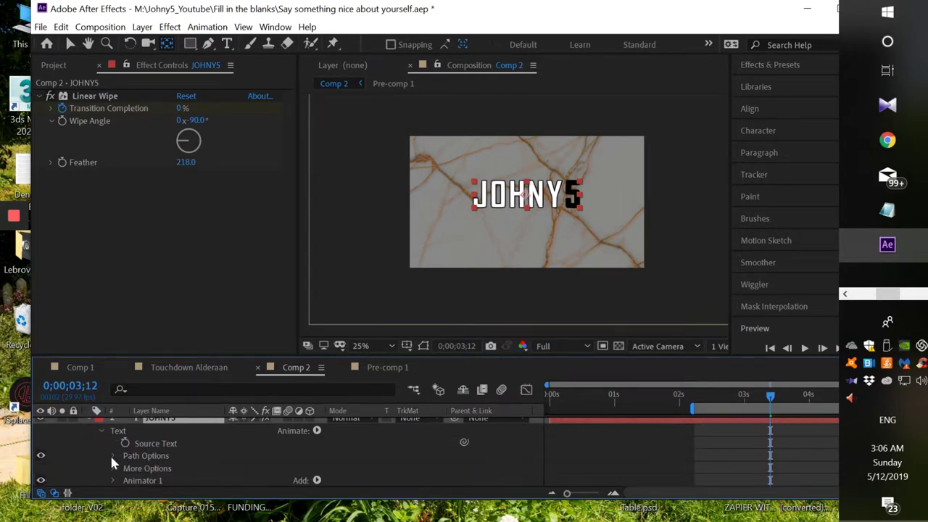
pyautogui.scroll(-1, 111, 461)
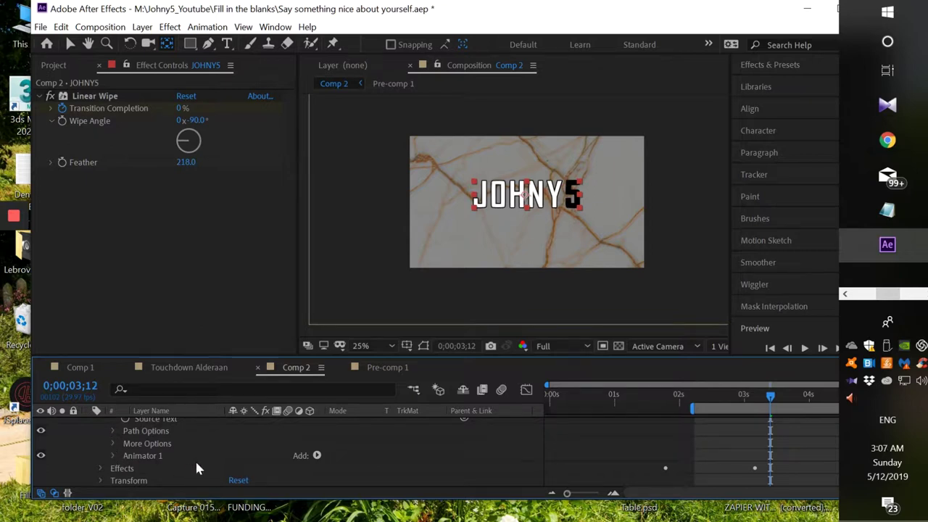
# Add a Rotation property to Animator 1 through its Add > Property menu
pyautogui.click(317, 456)
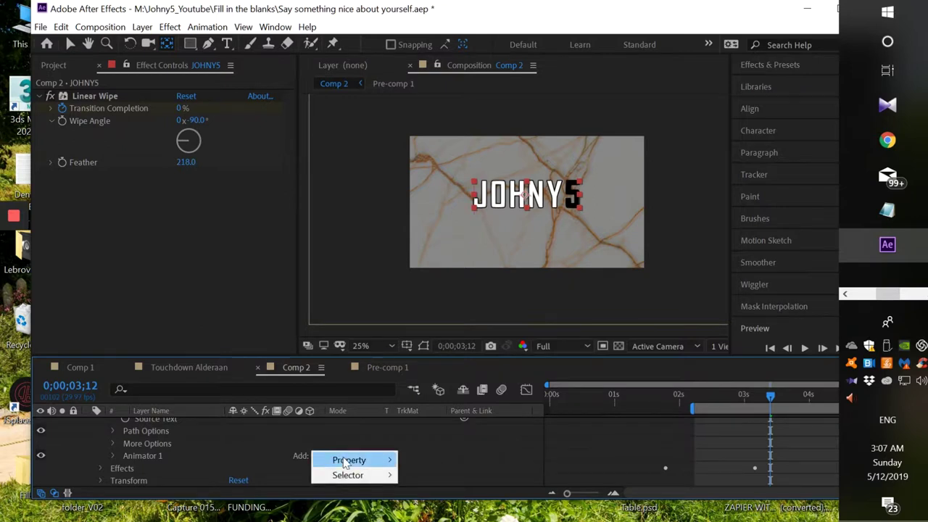
pyautogui.moveTo(345, 462)
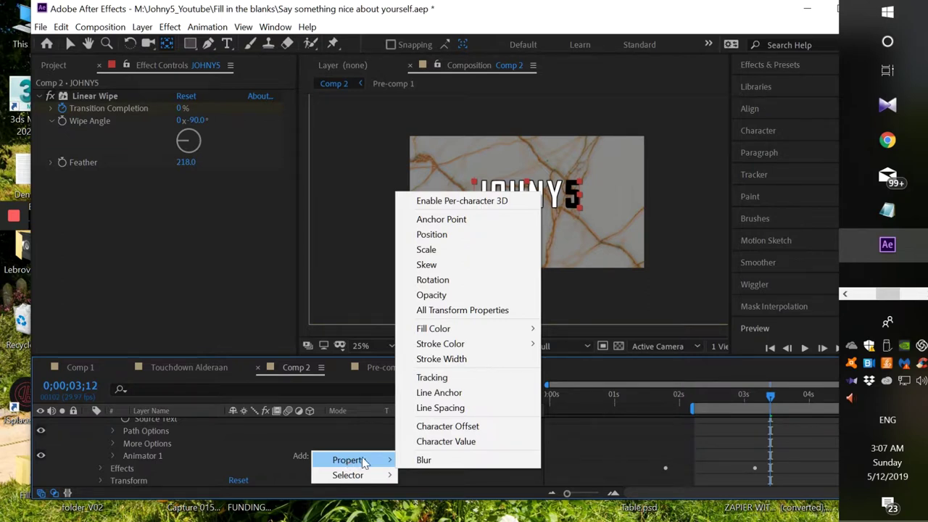
pyautogui.moveTo(382, 480)
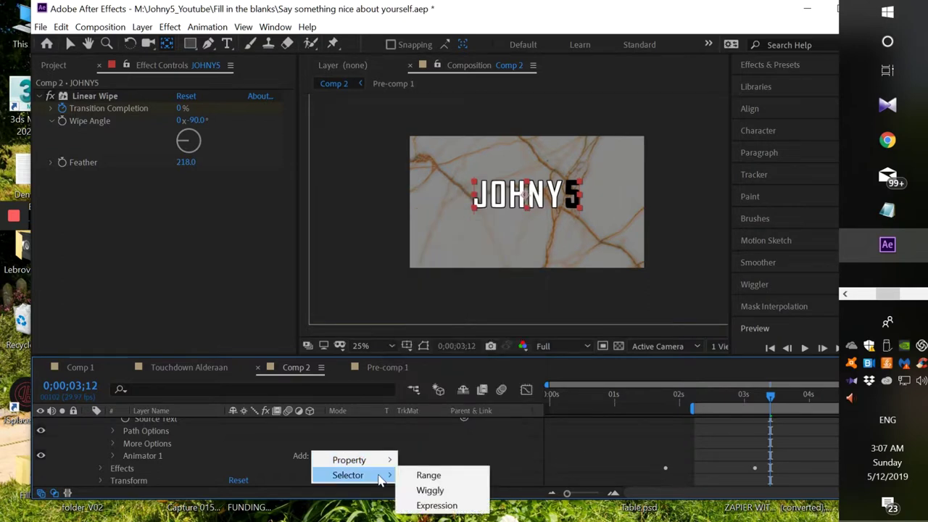
pyautogui.moveTo(384, 460)
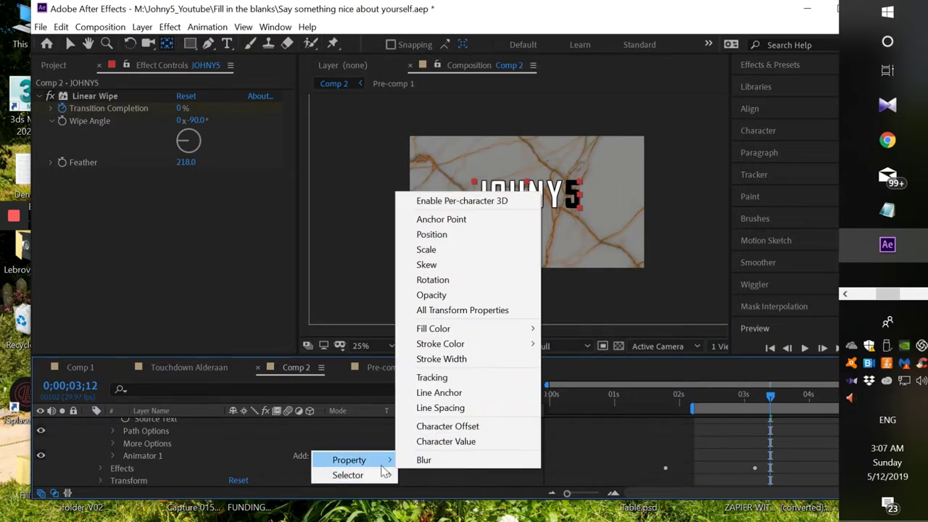
pyautogui.click(446, 279)
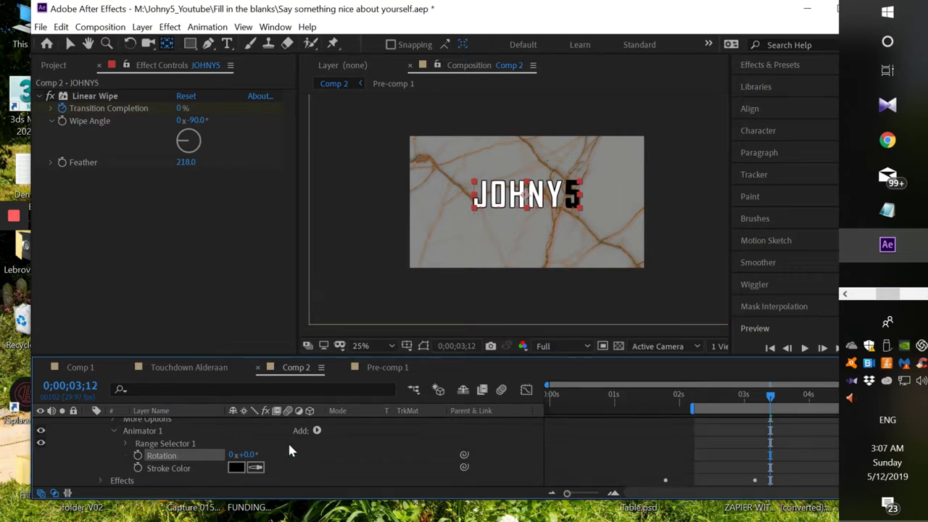
pyautogui.click(317, 431)
# Add a Wiggly Selector to Animator 1 and twirl open Wiggly Selector 1
pyautogui.moveTo(341, 452)
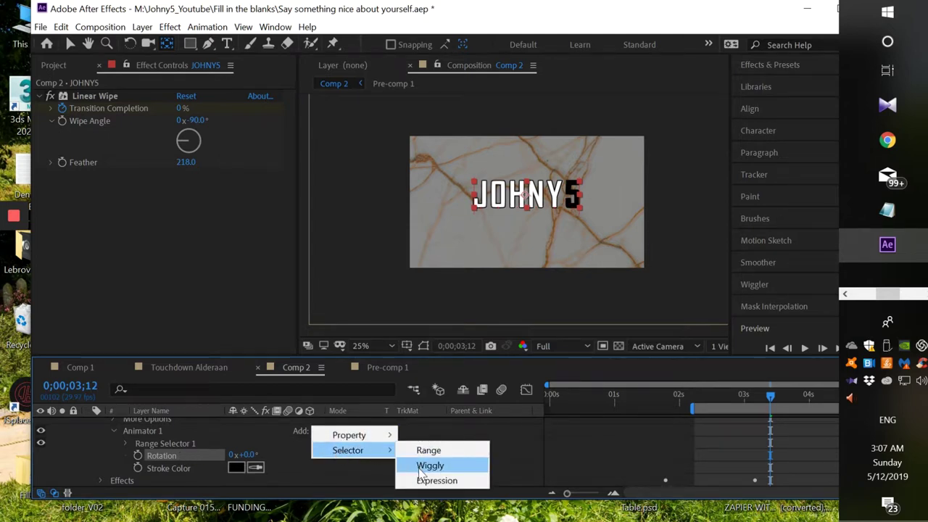
pyautogui.click(420, 468)
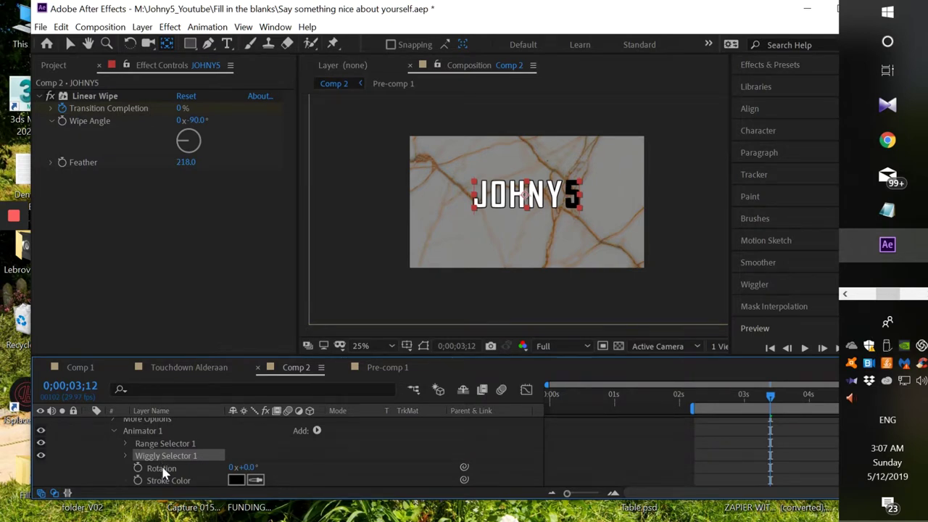
pyautogui.scroll(-2, 163, 472)
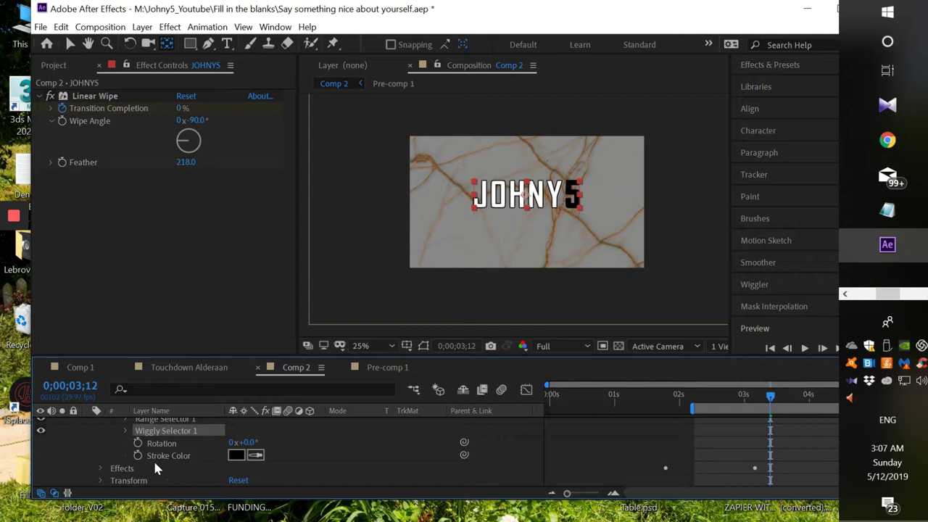
pyautogui.click(126, 430)
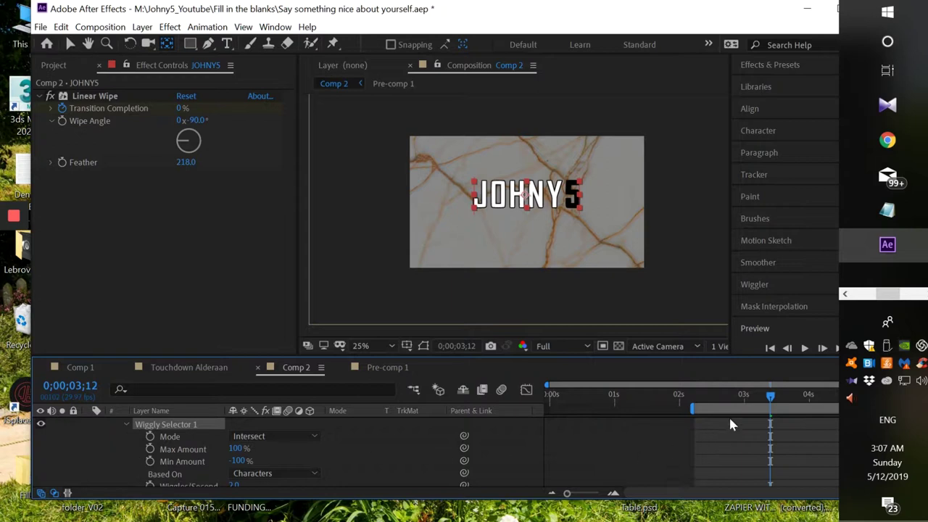
# Set the Wiggly Selector to 34 wiggles per second, based on Words
pyautogui.moveTo(770, 397); pyautogui.dragTo(779, 400)
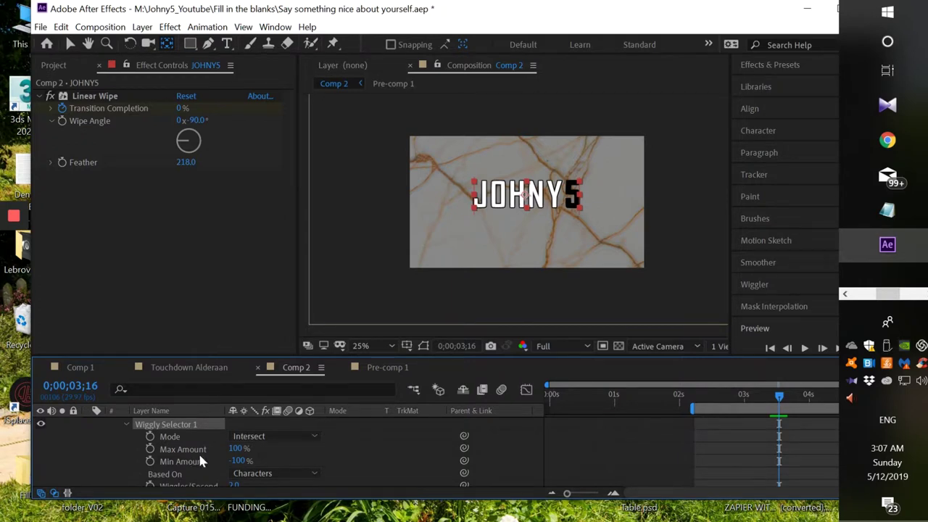
pyautogui.scroll(-1, 200, 456)
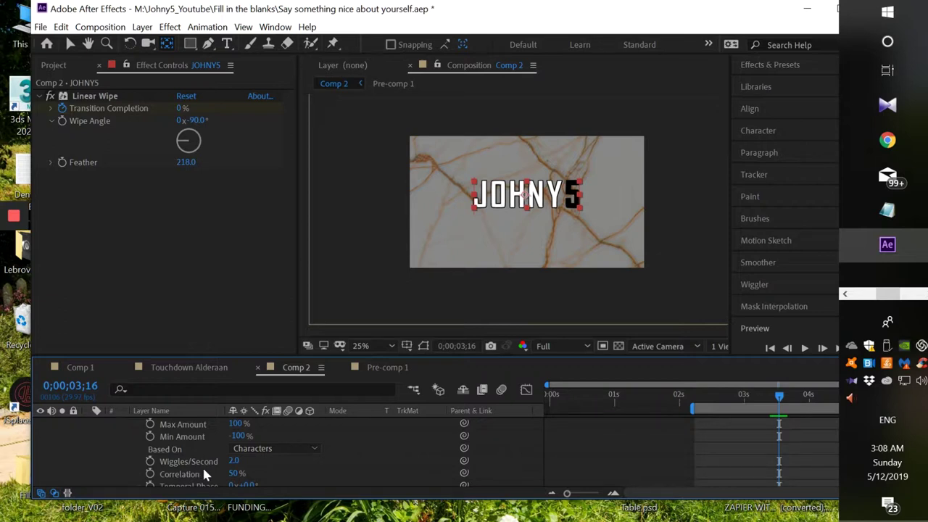
pyautogui.moveTo(232, 461); pyautogui.dragTo(255, 461)
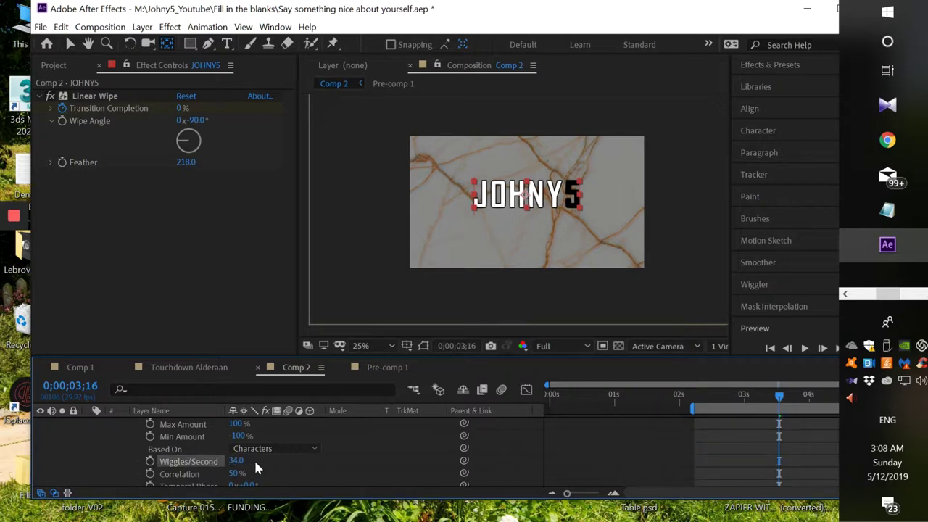
pyautogui.scroll(-2, 256, 463)
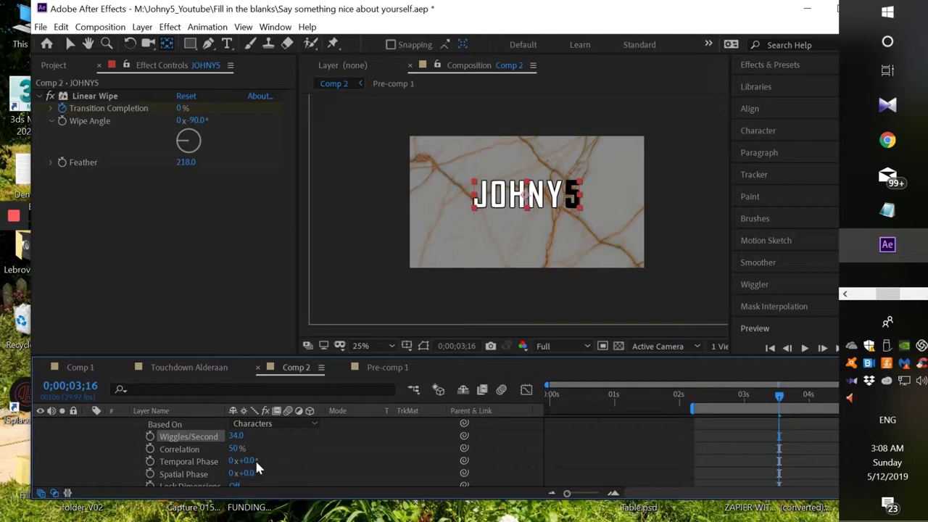
pyautogui.scroll(-2, 255, 468)
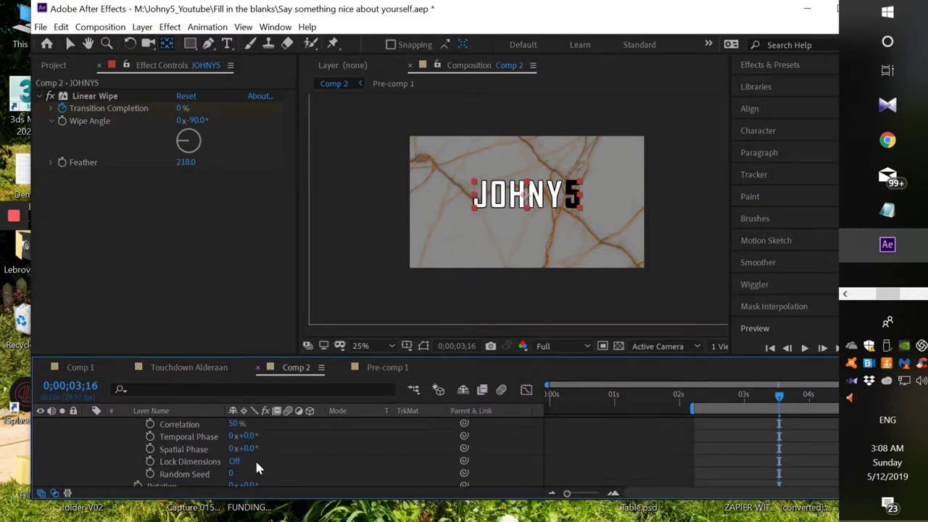
pyautogui.scroll(2, 256, 467)
pyautogui.scroll(2, 255, 468)
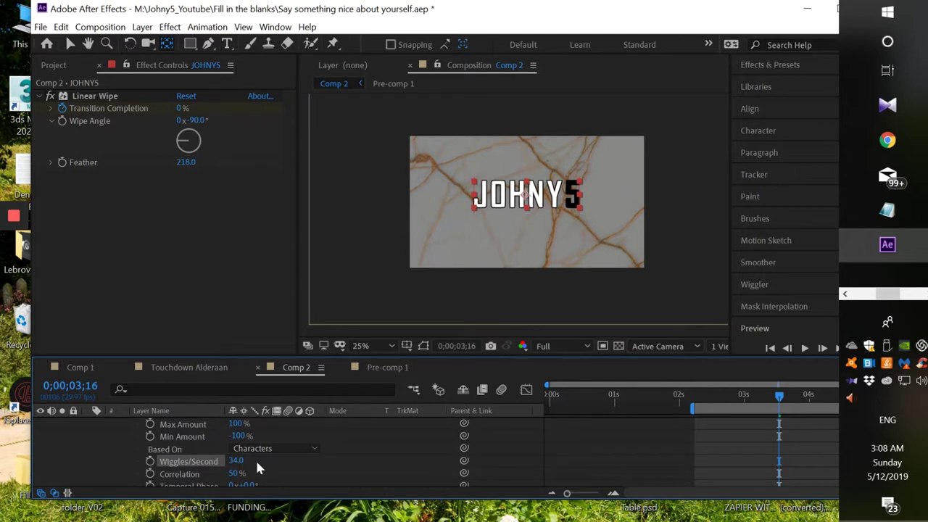
pyautogui.moveTo(780, 400)
pyautogui.mouseDown()
pyautogui.moveTo(815, 401)
pyautogui.moveTo(780, 401)
pyautogui.mouseUp()
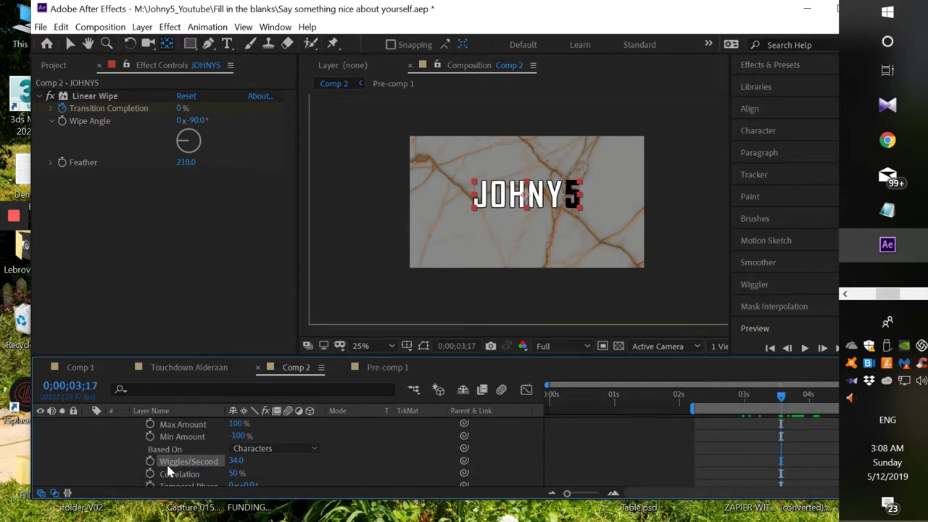
pyautogui.click(263, 449)
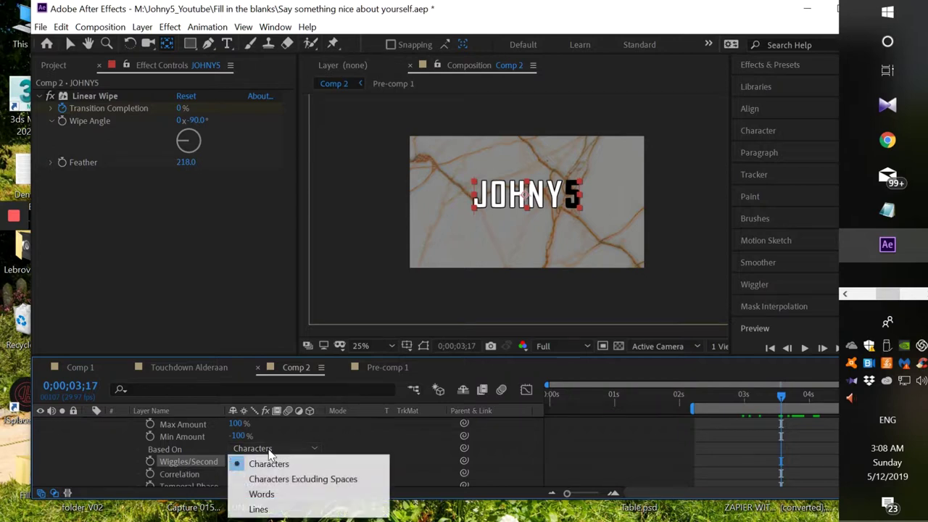
pyautogui.click(264, 494)
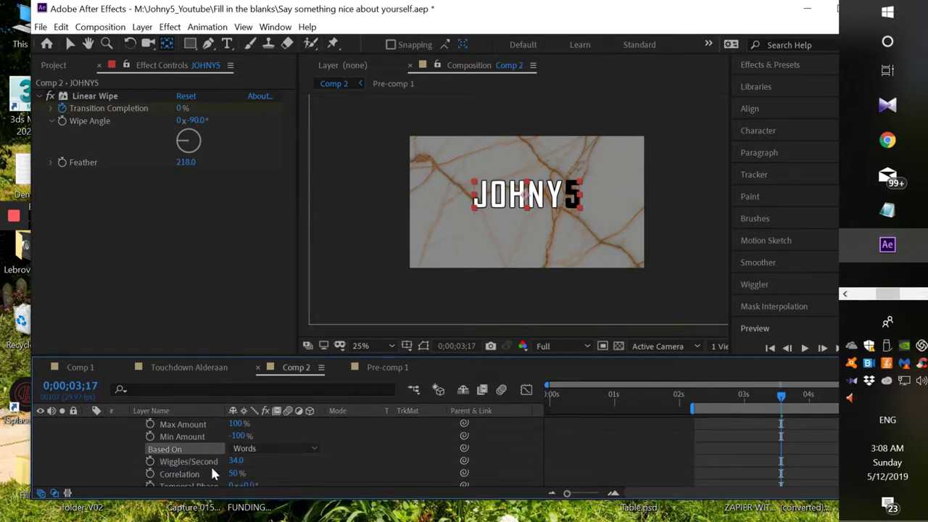
# Set Animator 1's Rotation to 15°
pyautogui.scroll(-1, 211, 469)
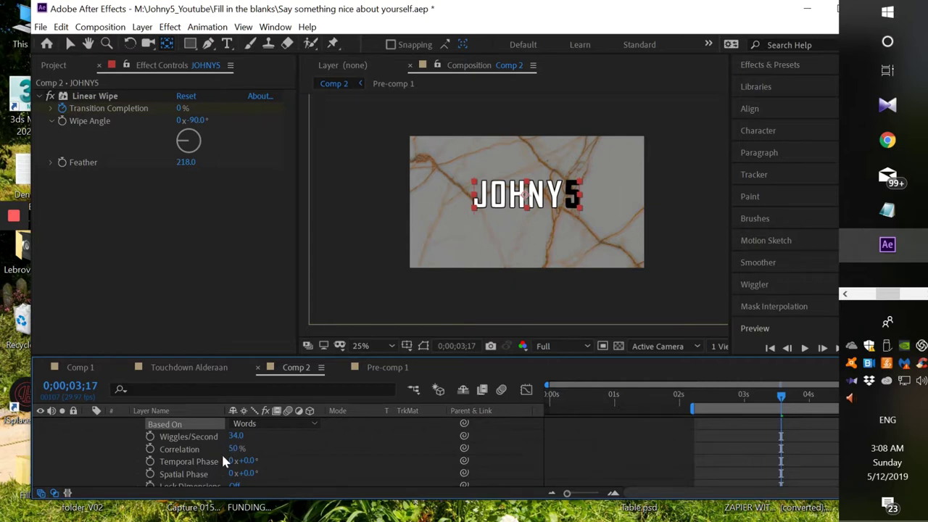
pyautogui.scroll(-1, 223, 471)
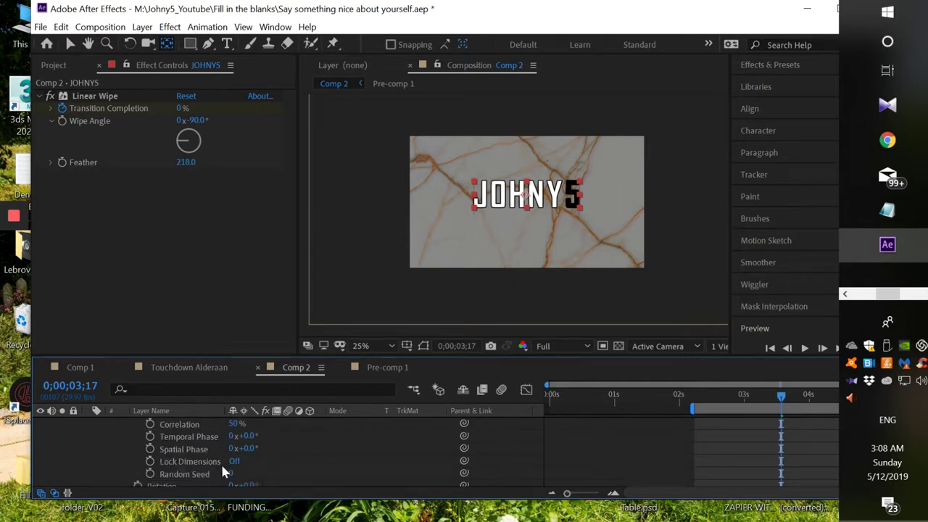
pyautogui.scroll(-1, 226, 475)
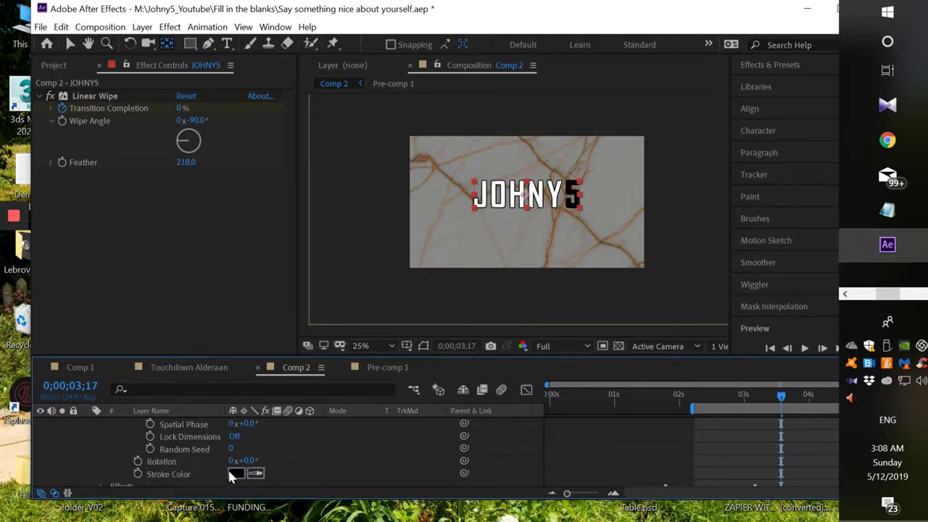
pyautogui.click(248, 461)
pyautogui.write('15')
pyautogui.press('Return')
pyautogui.click(261, 461)
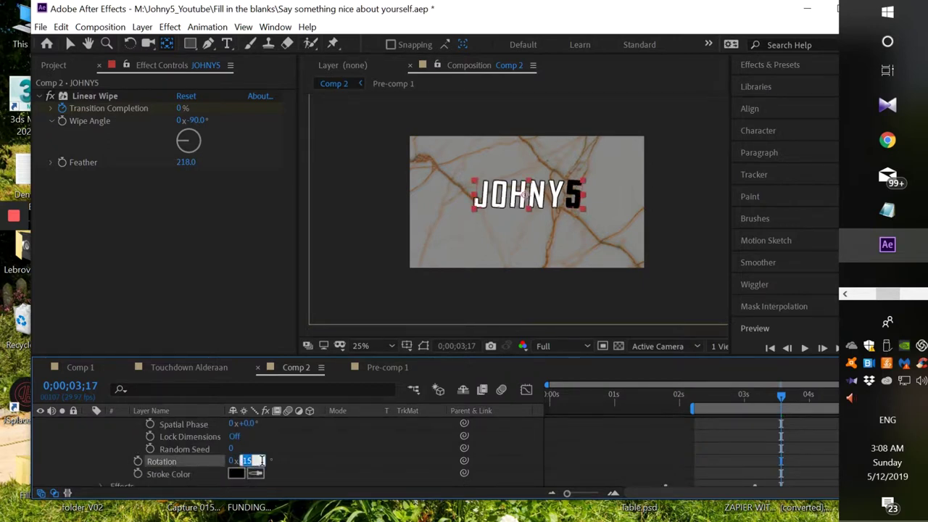
pyautogui.click(261, 461)
# Preview the jittering title to 0;00;03;14, then pause and minimise the reference video
pyautogui.moveTo(789, 404); pyautogui.dragTo(770, 406)
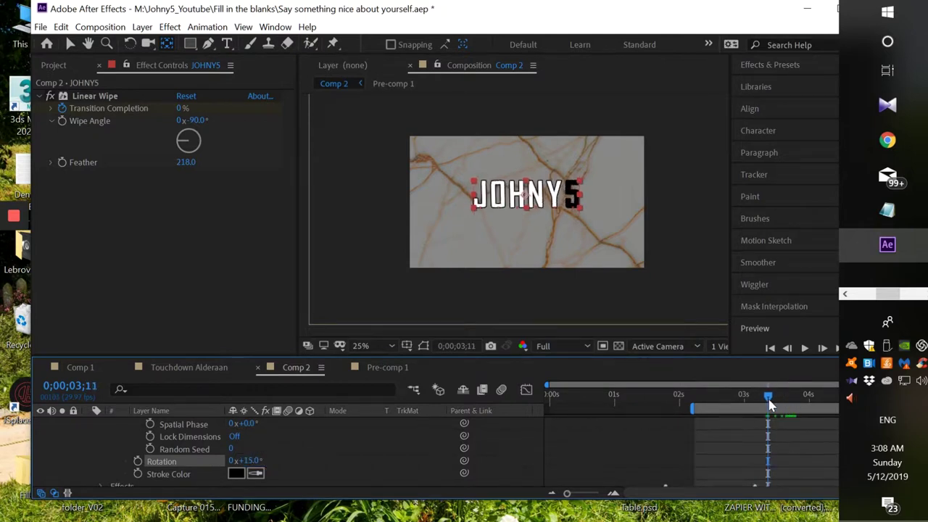
pyautogui.click(800, 348)
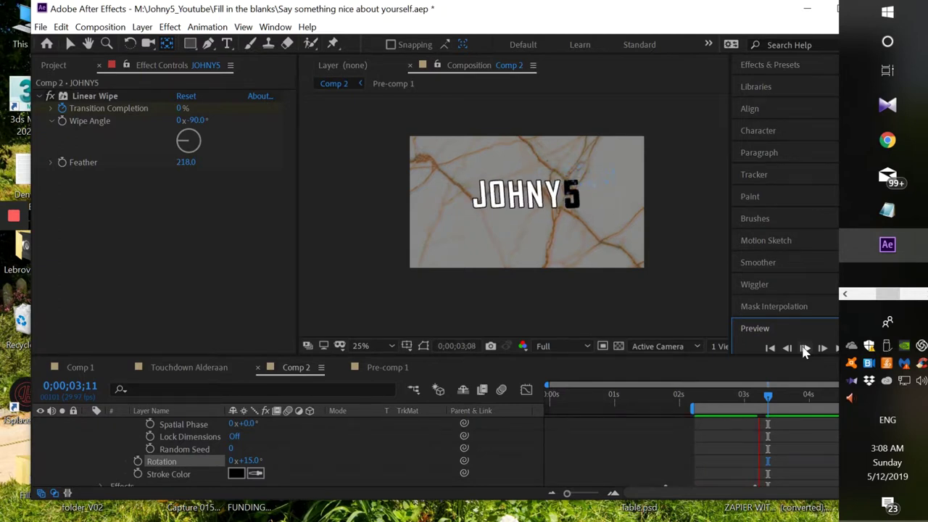
pyautogui.click(774, 396)
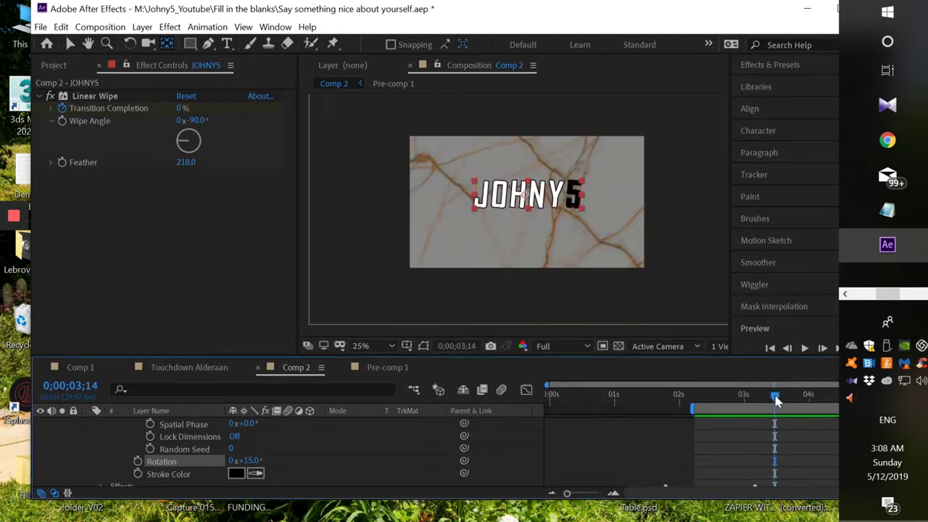
pyautogui.moveTo(774, 397); pyautogui.dragTo(778, 399)
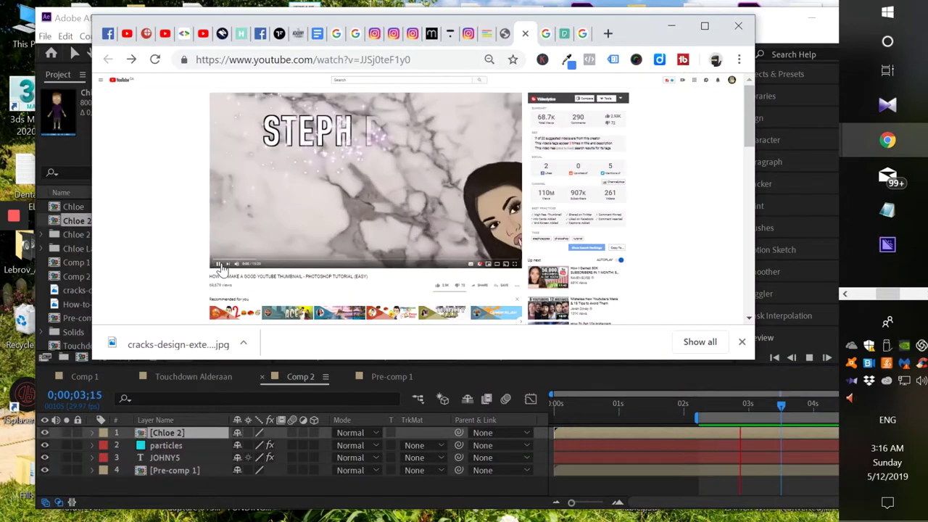
pyautogui.click(221, 265)
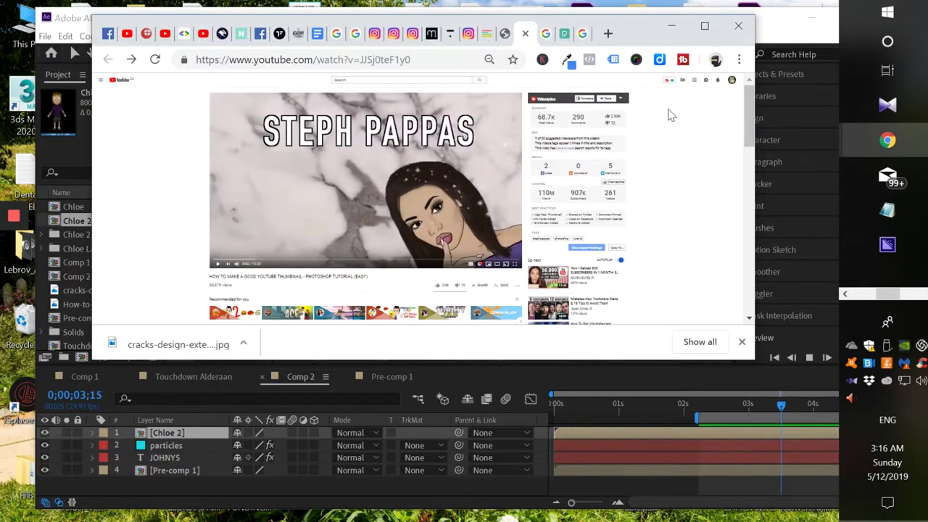
pyautogui.click(673, 29)
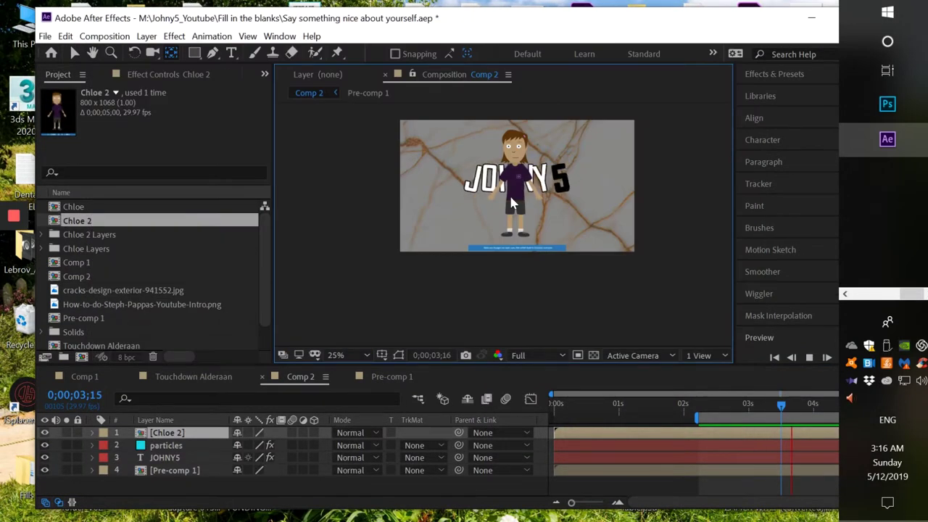
# At 0;00;02;20, enlarge the Chloe 2 character by scrubbing its Scale
pyautogui.click(718, 406)
pyautogui.click(725, 410)
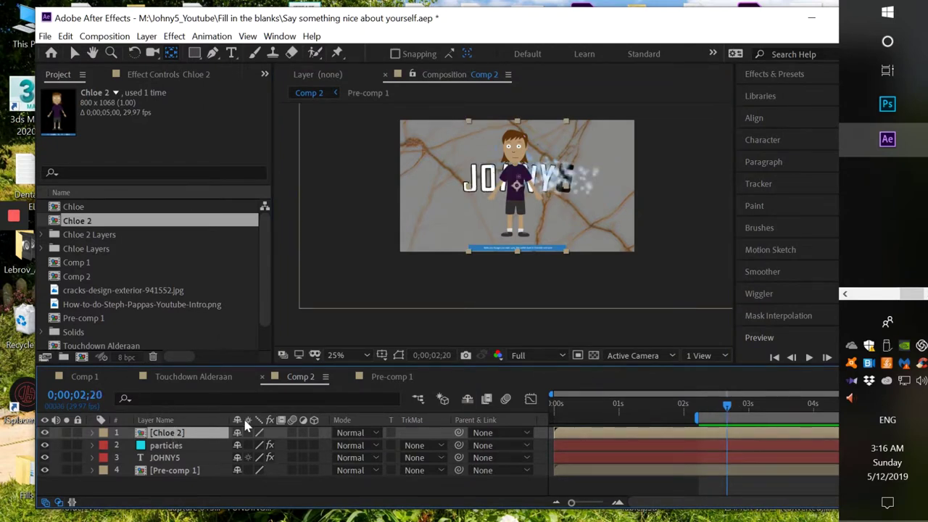
pyautogui.press('s')
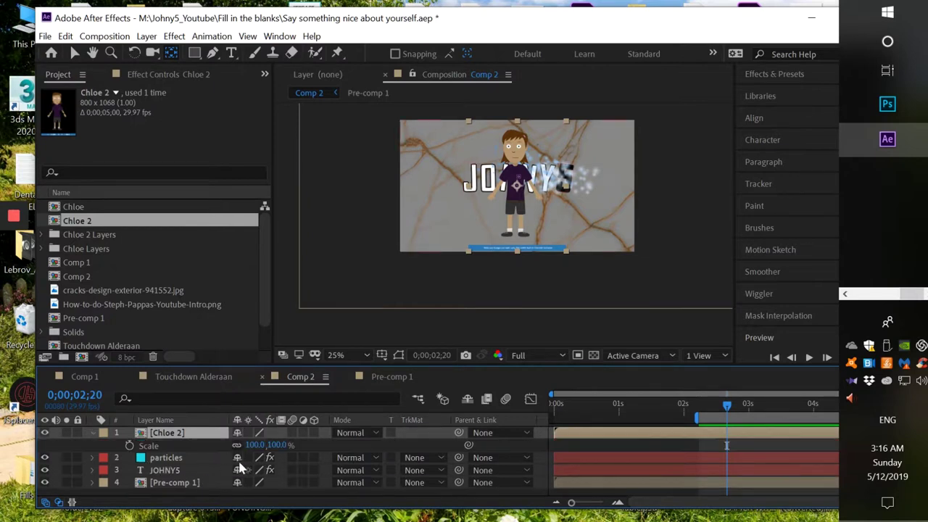
pyautogui.moveTo(250, 449)
pyautogui.mouseDown()
pyautogui.moveTo(295, 454)
pyautogui.moveTo(261, 450)
pyautogui.mouseUp()
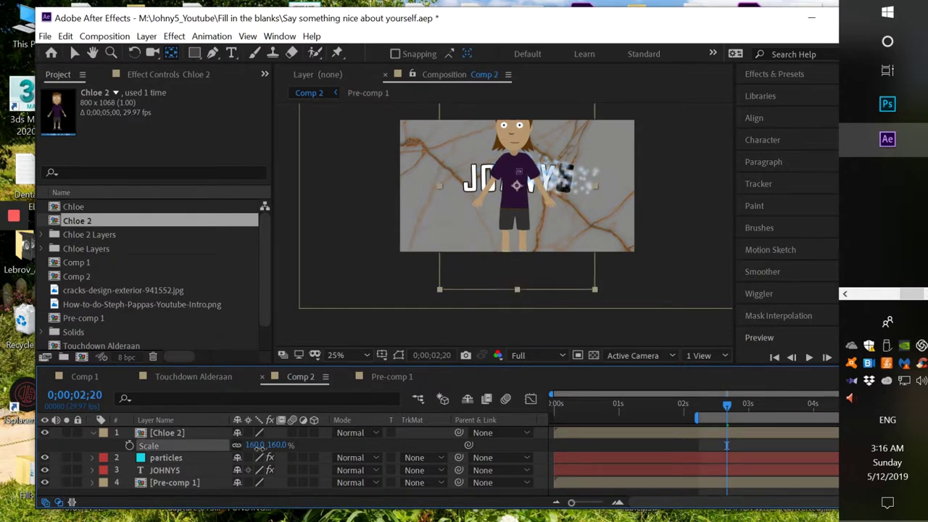
pyautogui.click(92, 433)
# Move Chloe 2 right and down, then tilt it to -47° Rotation
pyautogui.click(151, 435)
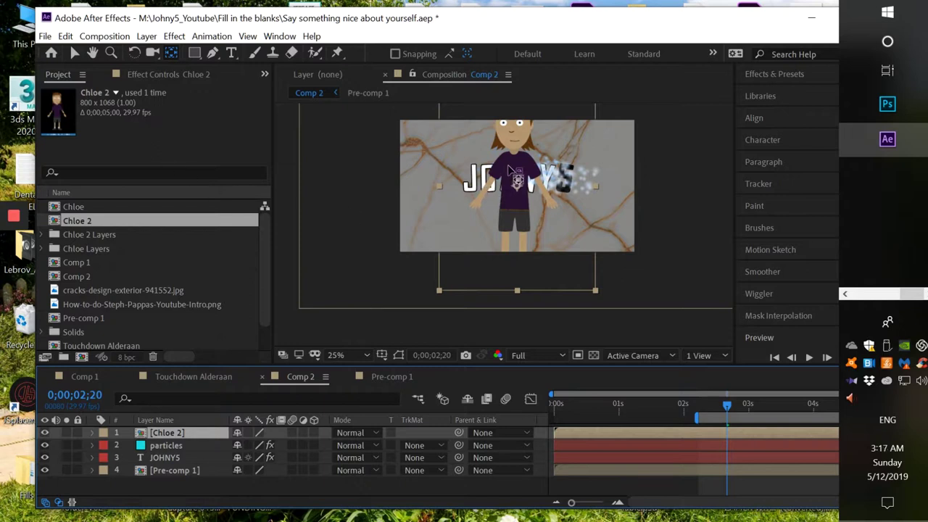
pyautogui.click(74, 53)
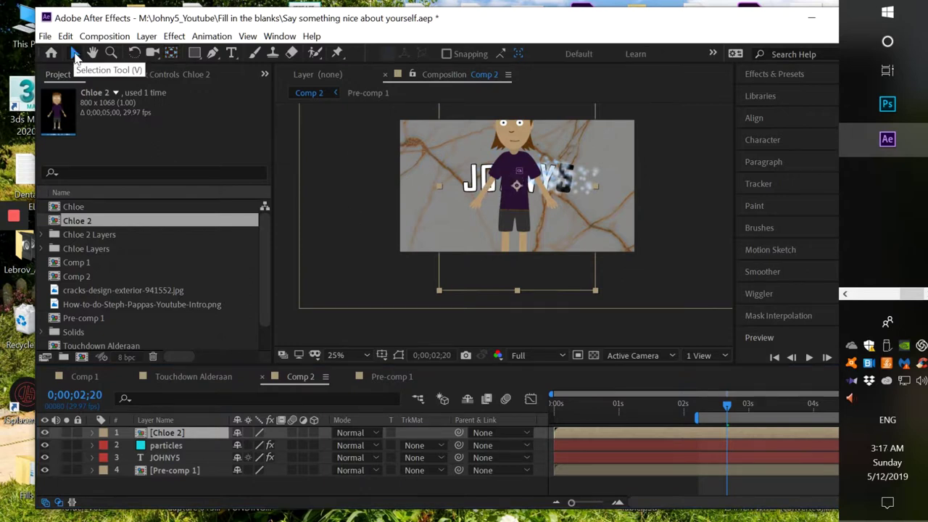
pyautogui.moveTo(516, 176); pyautogui.dragTo(604, 234)
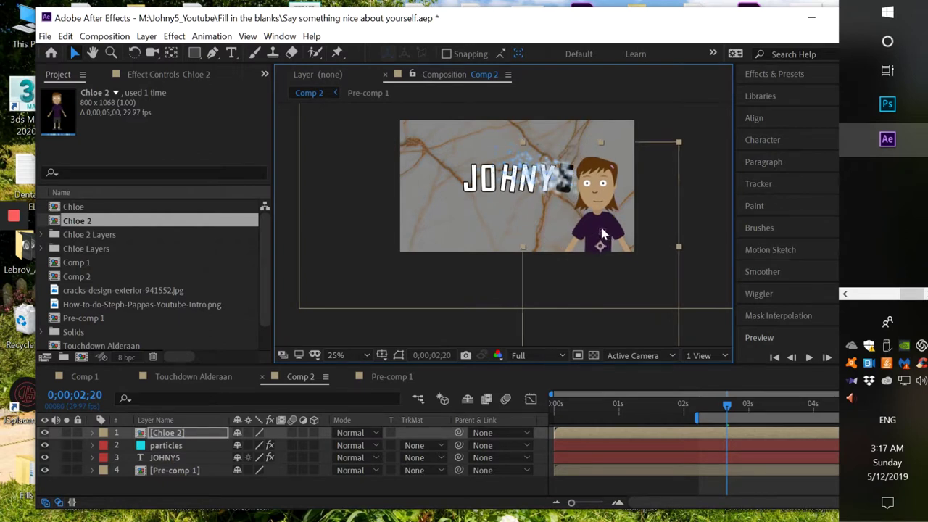
pyautogui.click(161, 435)
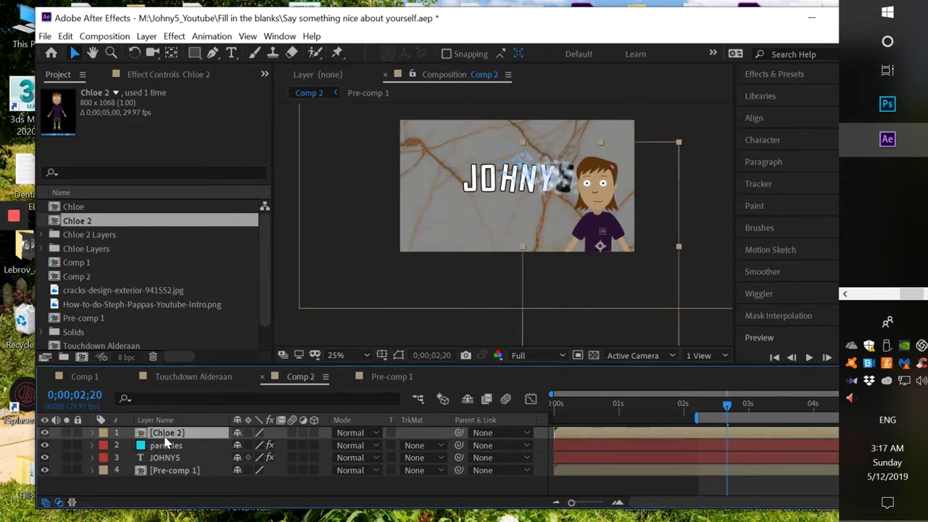
pyautogui.press('r')
pyautogui.click(255, 444)
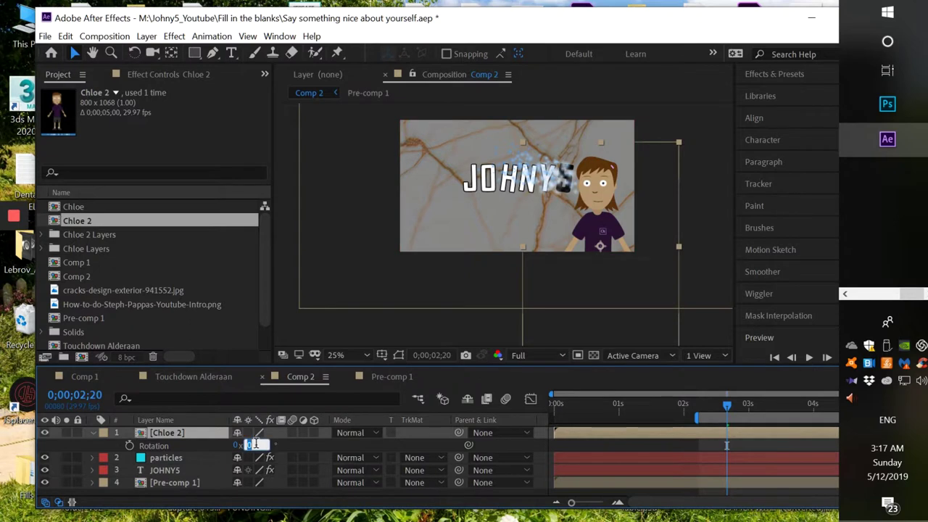
pyautogui.click(290, 451)
pyautogui.moveTo(248, 445)
pyautogui.mouseDown()
pyautogui.moveTo(223, 451)
pyautogui.moveTo(238, 453)
pyautogui.mouseUp()
pyautogui.click(93, 433)
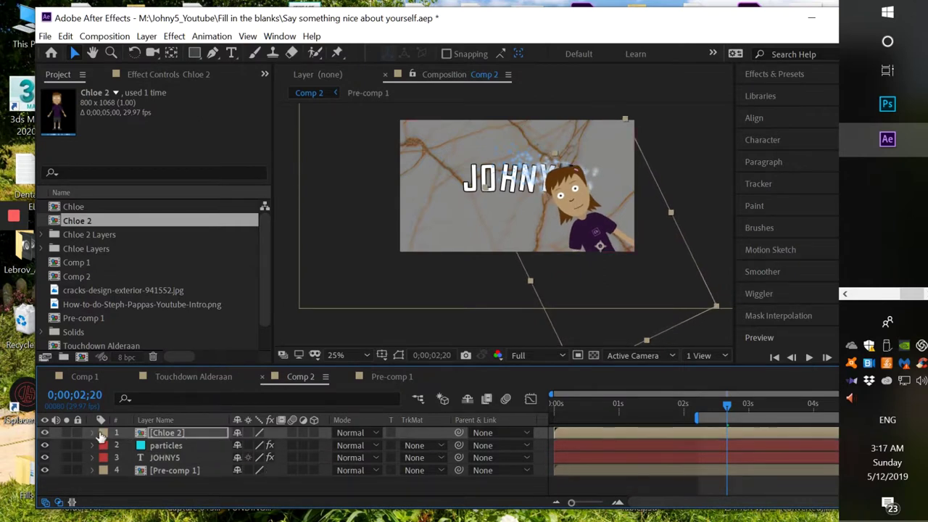
# Shift Chloe 2 further toward the right frame edge and reveal its Position values
pyautogui.moveTo(600, 222); pyautogui.dragTo(633, 236)
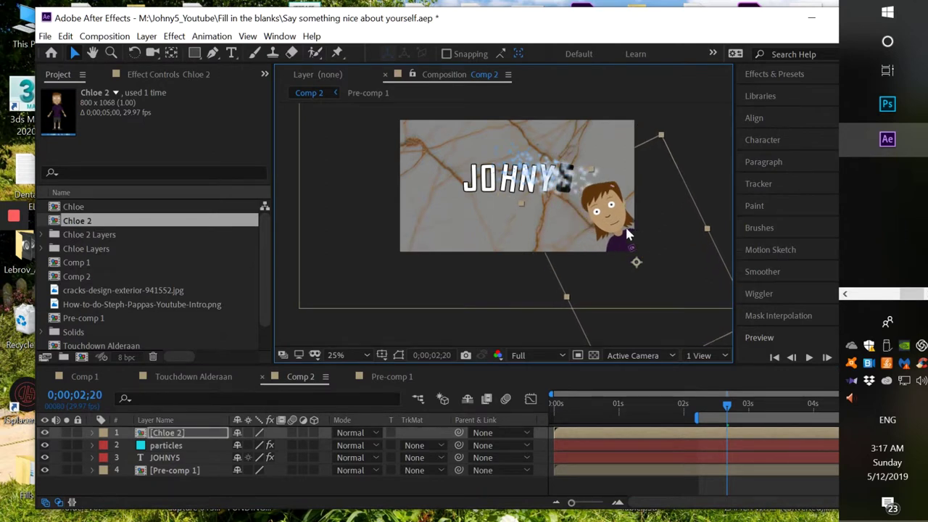
pyautogui.click(144, 434)
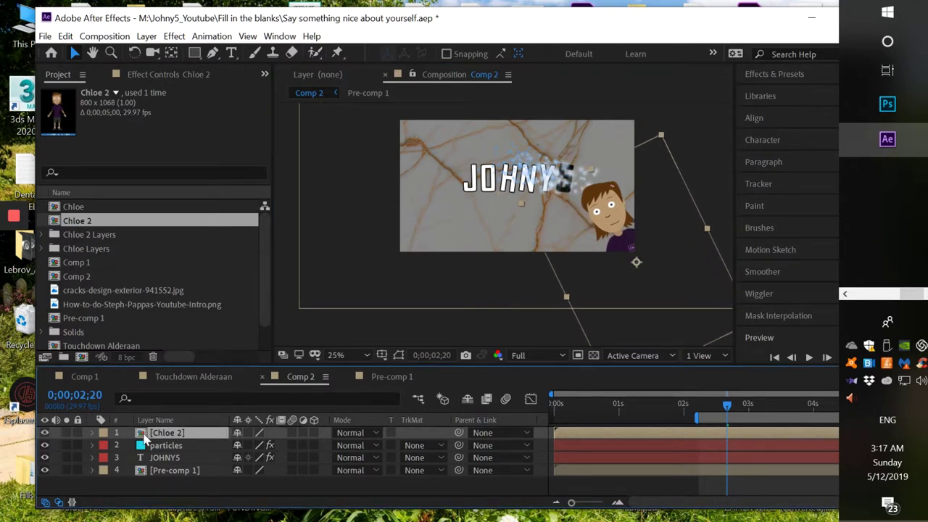
pyautogui.press('p')
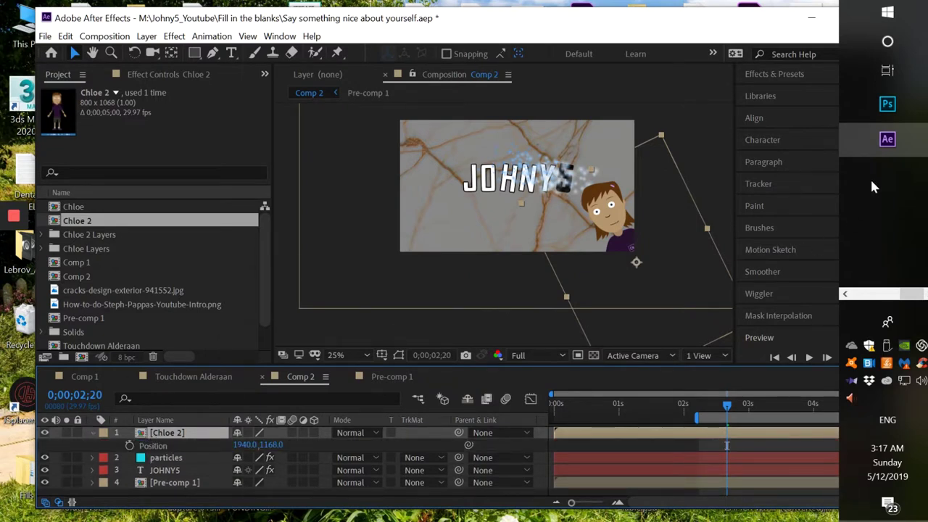
pyautogui.scroll(-2, 870, 177)
# Play a few seconds of the YouTube thumbnail tutorial in Chrome, then pause it
pyautogui.moveTo(864, 146)
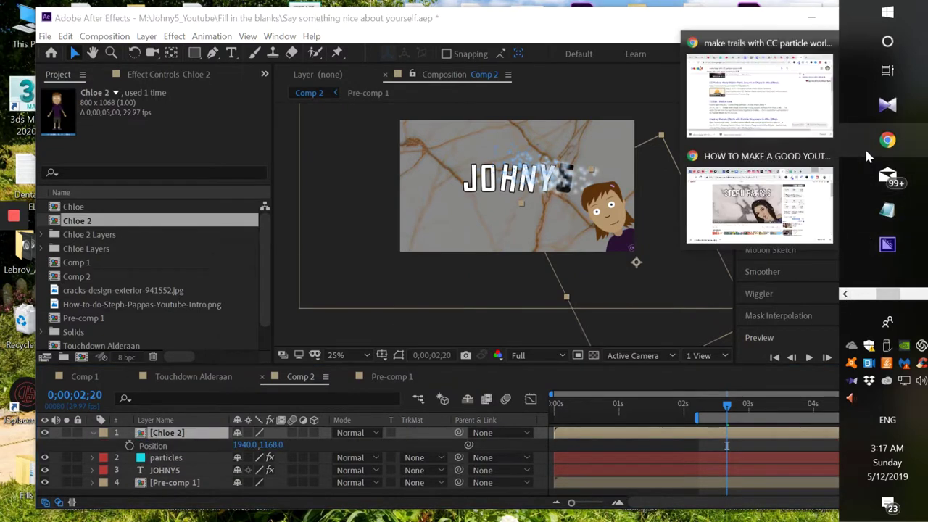
pyautogui.click(757, 189)
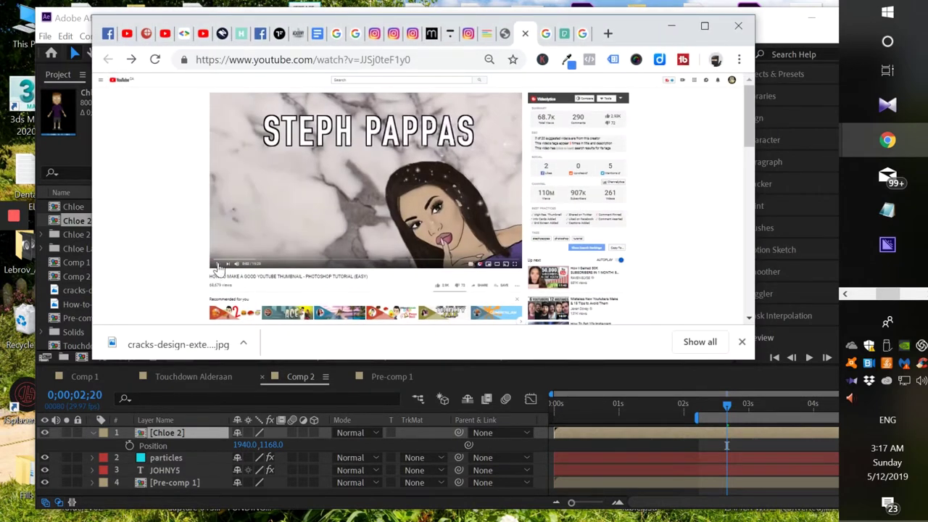
pyautogui.click(219, 265)
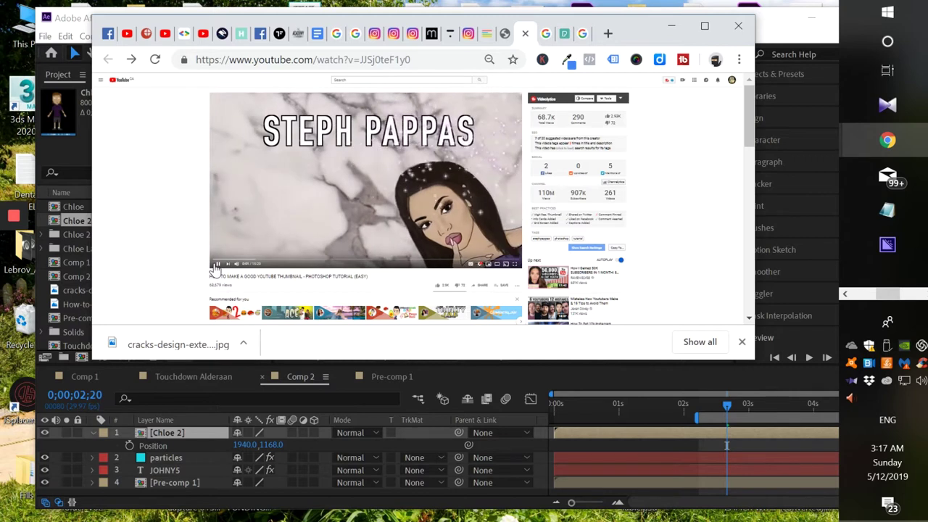
pyautogui.click(215, 265)
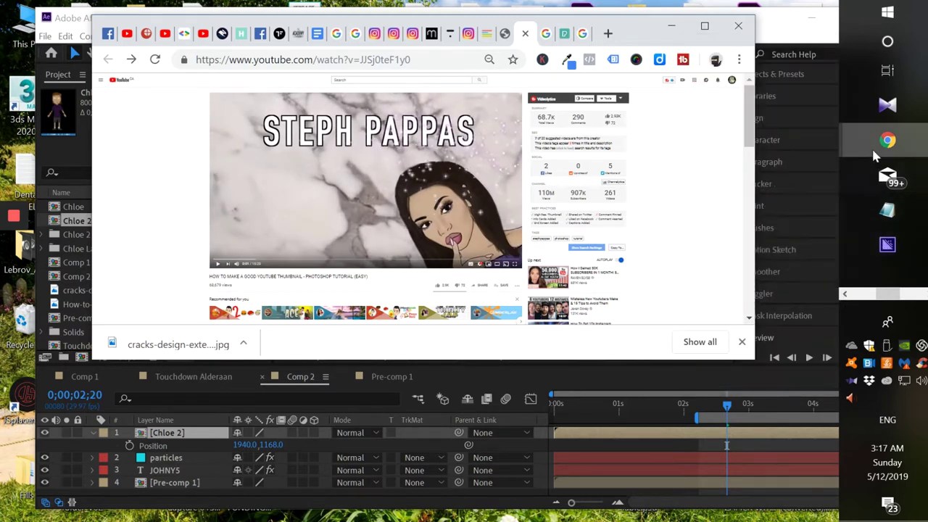
pyautogui.click(873, 156)
# Keyframe Chloe 2's Position at 2;20 and push it off-frame to x 2440 at 2;02
pyautogui.click(671, 26)
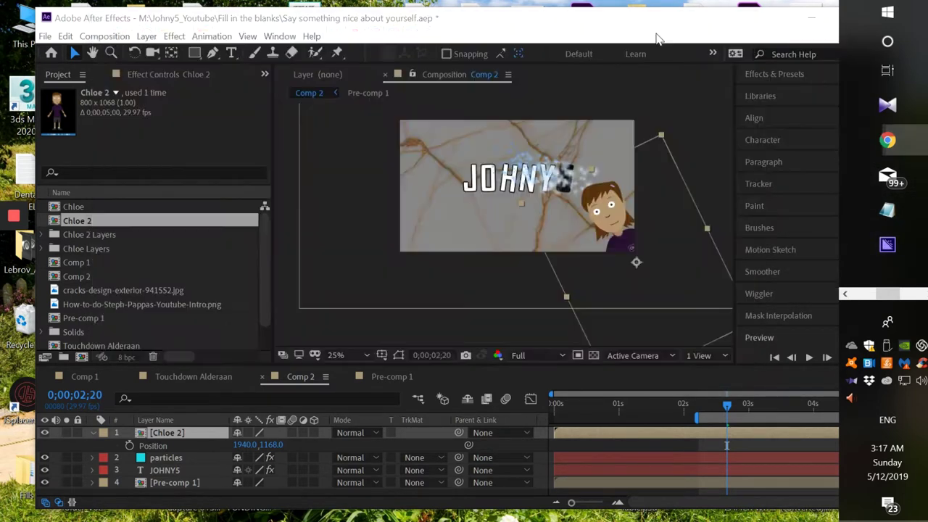
pyautogui.moveTo(719, 413); pyautogui.dragTo(686, 412)
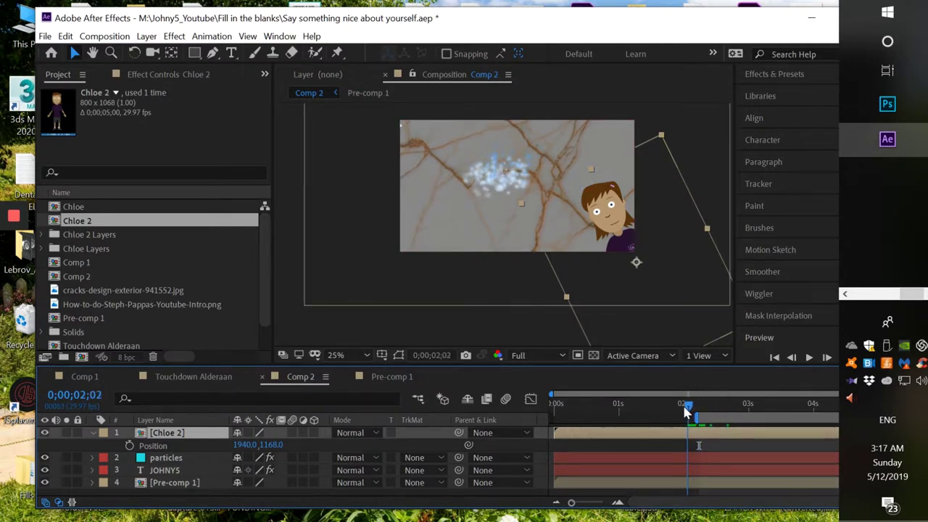
pyautogui.click(129, 446)
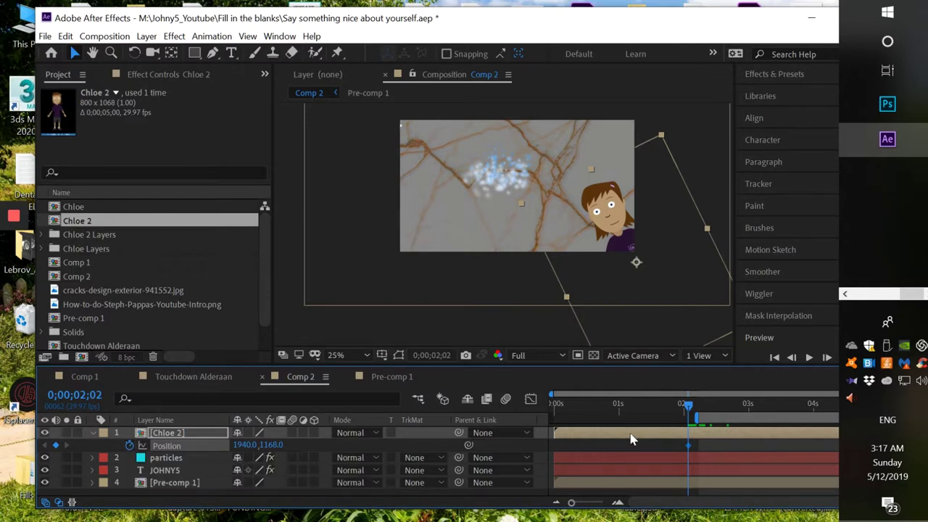
pyautogui.moveTo(691, 445); pyautogui.dragTo(731, 445)
pyautogui.moveTo(247, 445); pyautogui.dragTo(609, 443)
# Review the slide-in and apply Easy Ease to both Position keyframes
pyautogui.moveTo(693, 413); pyautogui.dragTo(759, 411)
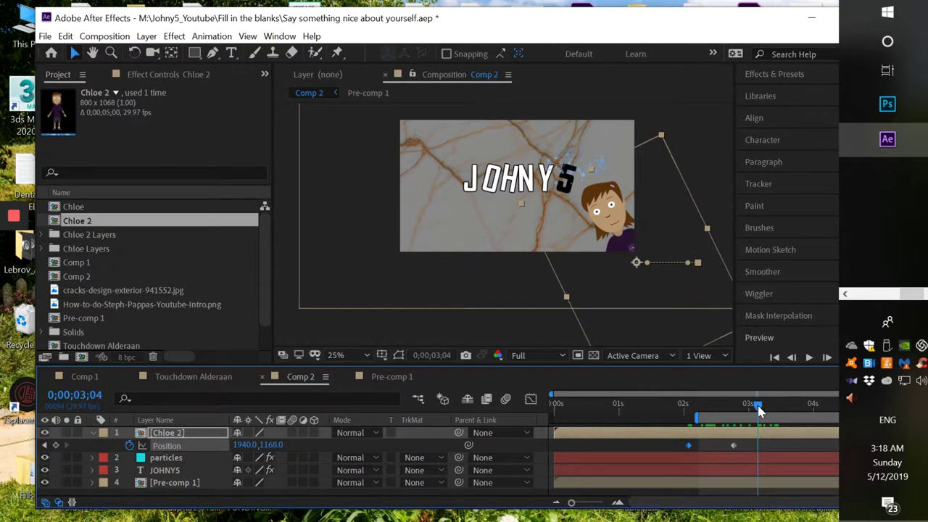
pyautogui.moveTo(755, 406)
pyautogui.mouseDown()
pyautogui.moveTo(729, 414)
pyautogui.moveTo(739, 414)
pyautogui.mouseUp()
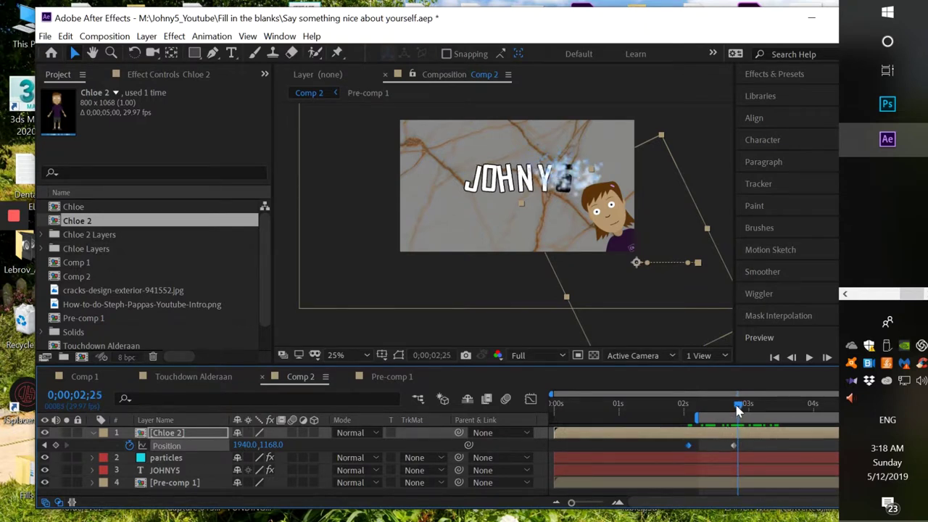
pyautogui.moveTo(737, 411); pyautogui.dragTo(733, 410)
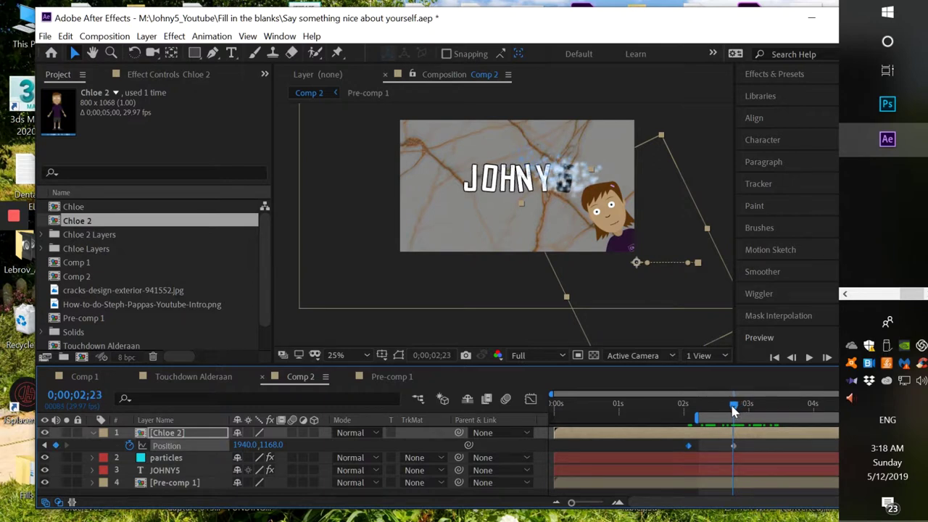
pyautogui.moveTo(676, 448); pyautogui.dragTo(754, 454)
pyautogui.rightClick(733, 447)
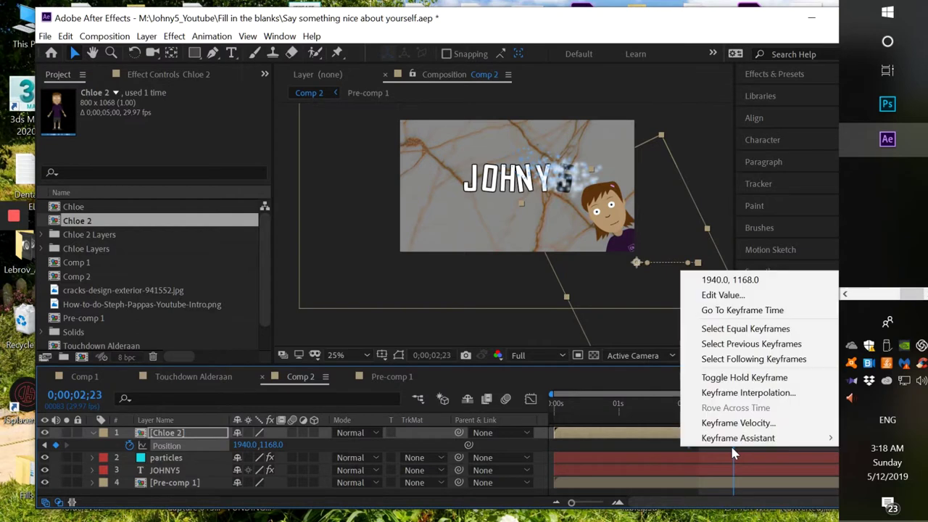
pyautogui.moveTo(733, 437)
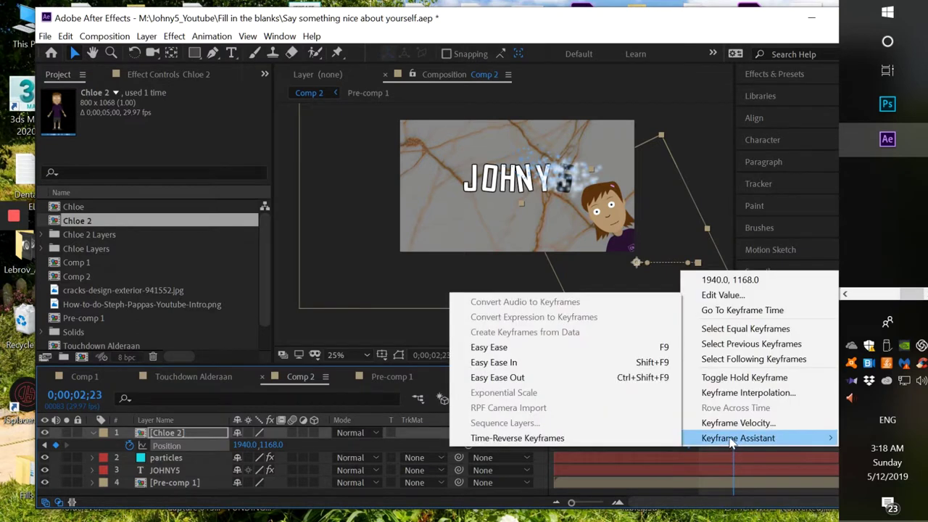
pyautogui.click(493, 347)
pyautogui.moveTo(680, 406)
pyautogui.mouseDown()
pyautogui.moveTo(700, 414)
pyautogui.moveTo(685, 408)
pyautogui.mouseUp()
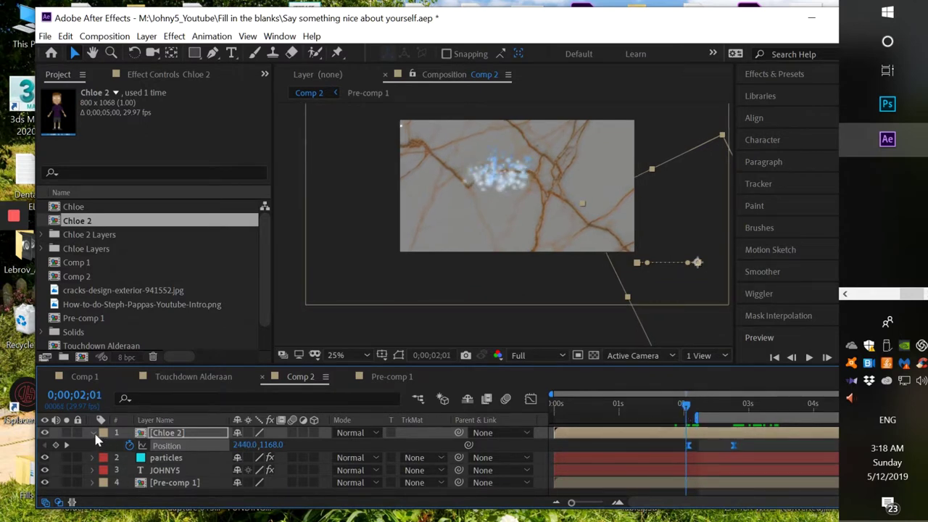
pyautogui.click(94, 432)
pyautogui.click(155, 445)
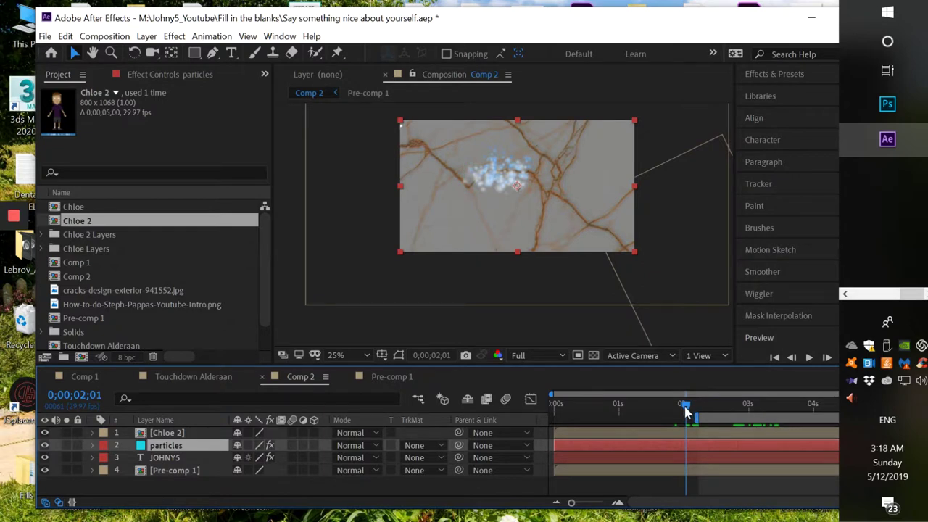
# Set the particles layer's Birth Rate keyframe to 0.0 at 0;00;02;02
pyautogui.moveTo(685, 410); pyautogui.dragTo(688, 410)
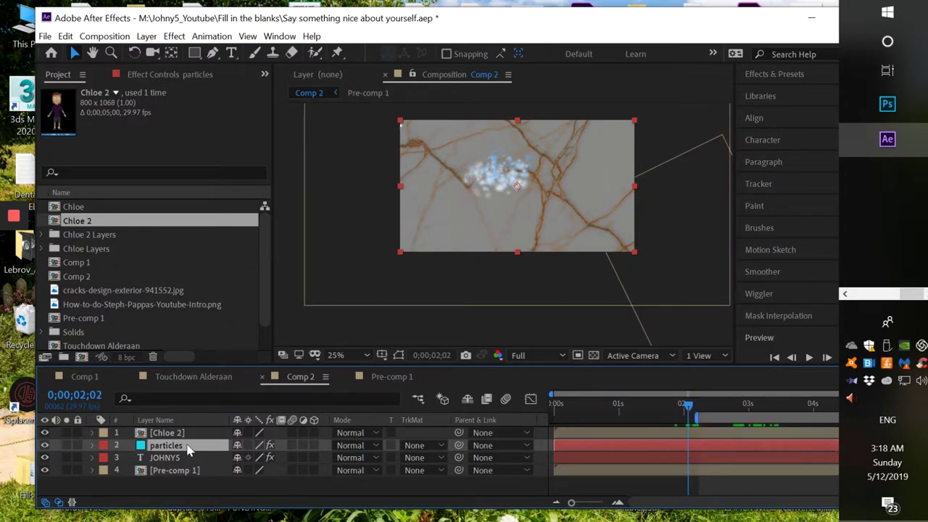
pyautogui.press('u')
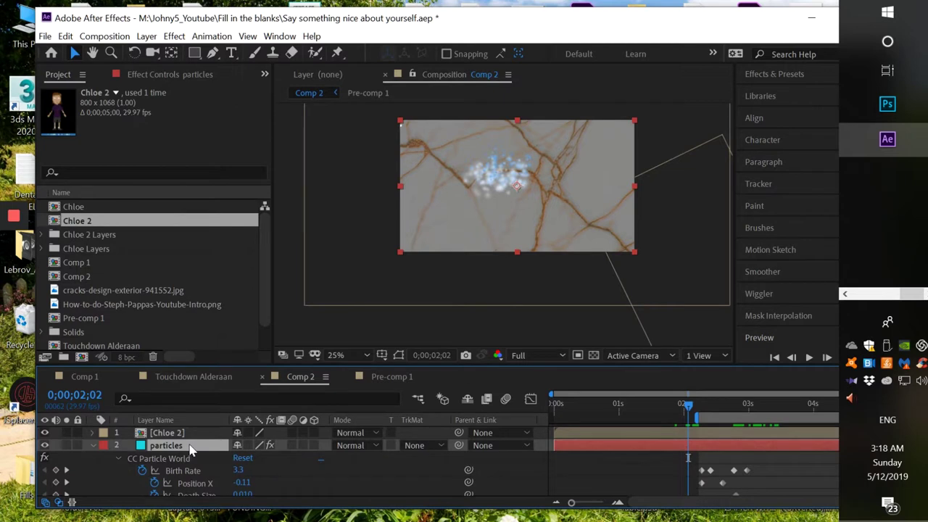
pyautogui.scroll(-2, 194, 474)
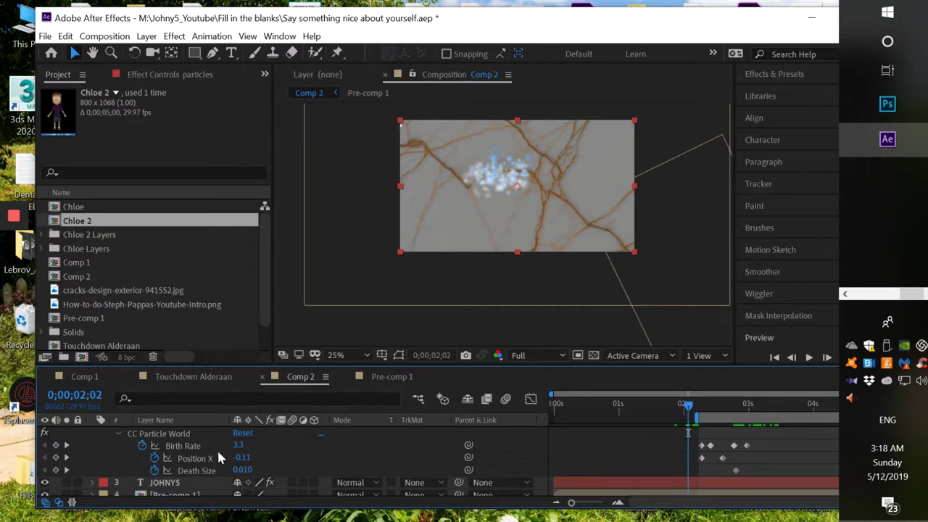
pyautogui.moveTo(237, 449); pyautogui.dragTo(222, 441)
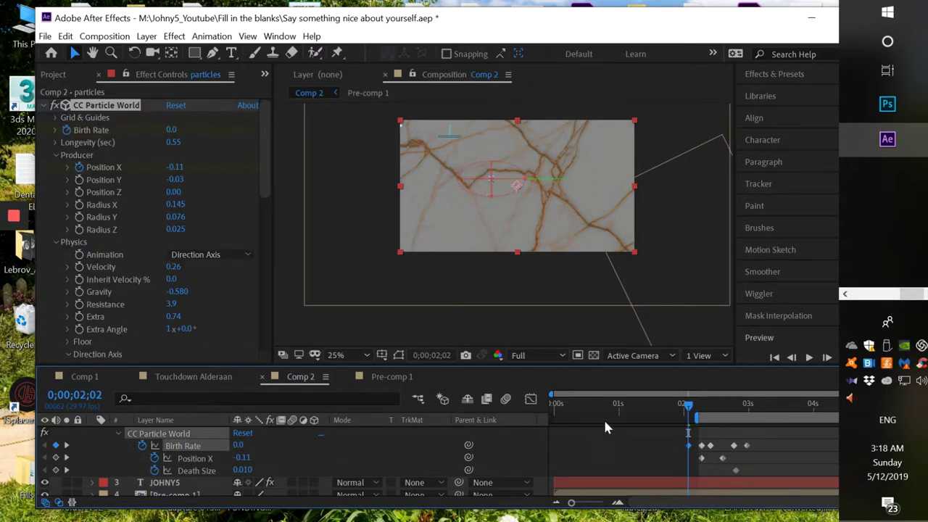
# Move the zero Birth Rate keyframe to 2;05 and preview from 2;02
pyautogui.moveTo(698, 406)
pyautogui.mouseDown()
pyautogui.moveTo(717, 403)
pyautogui.moveTo(693, 408)
pyautogui.mouseUp()
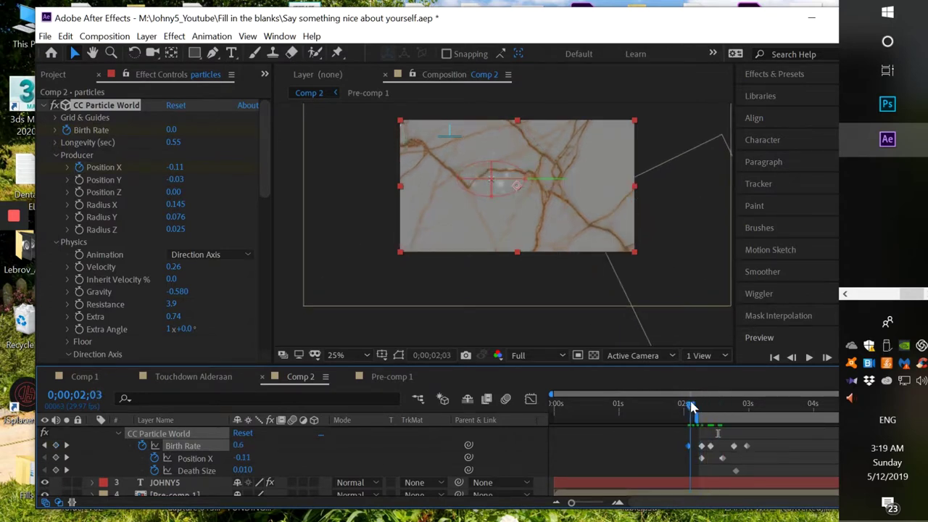
pyautogui.click(617, 502)
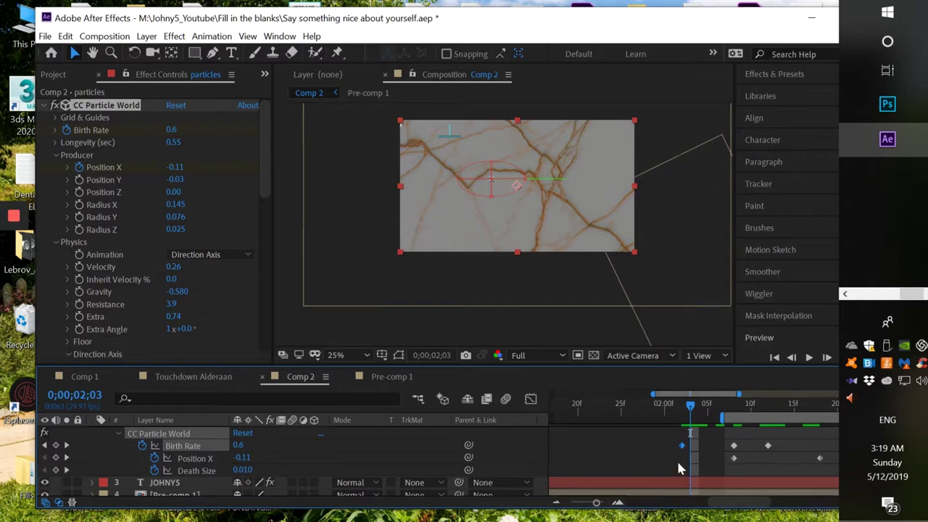
pyautogui.moveTo(683, 445); pyautogui.dragTo(708, 447)
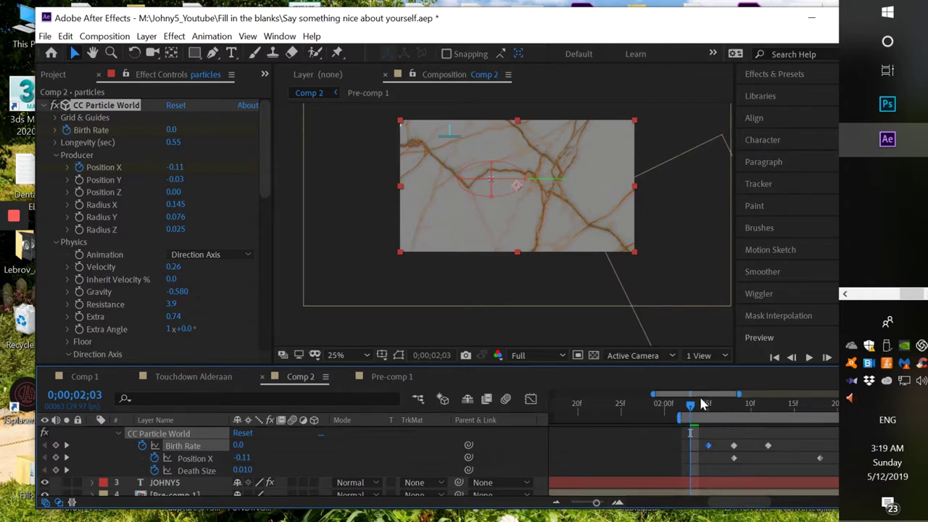
pyautogui.moveTo(691, 406); pyautogui.dragTo(681, 406)
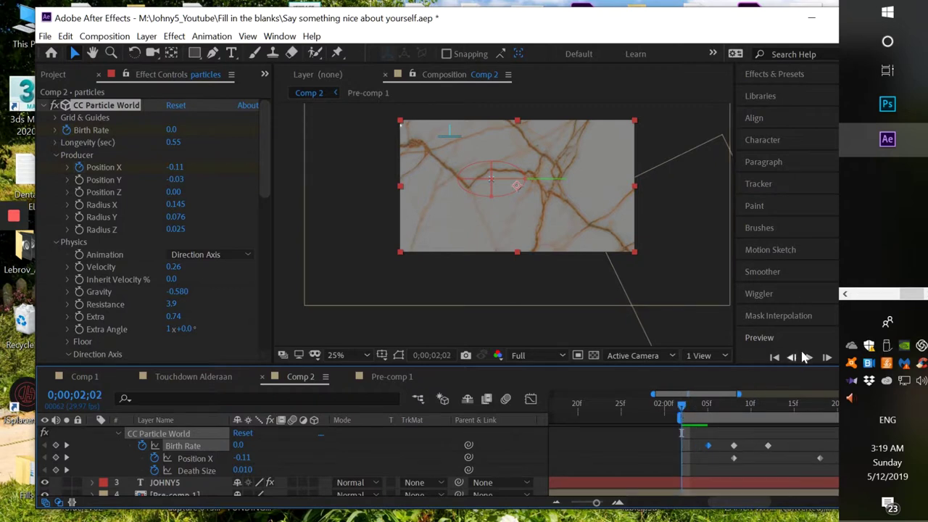
pyautogui.click(809, 356)
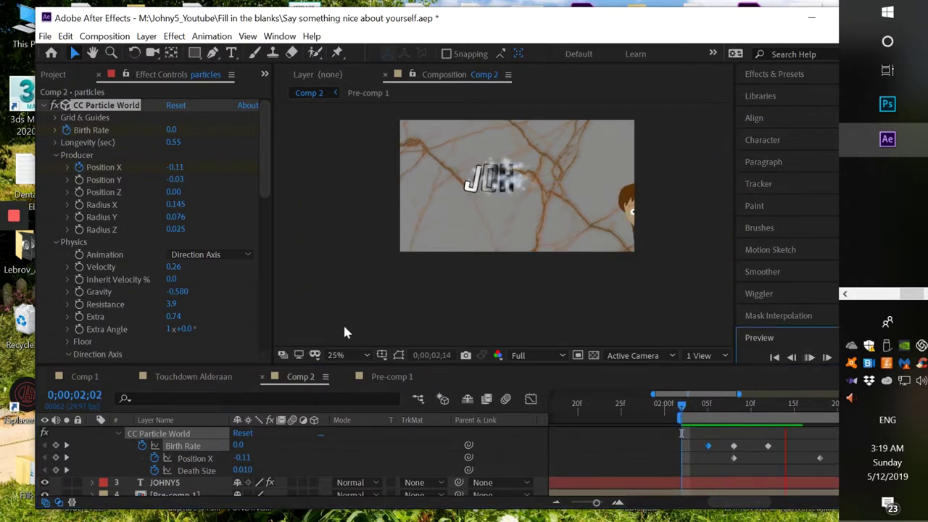
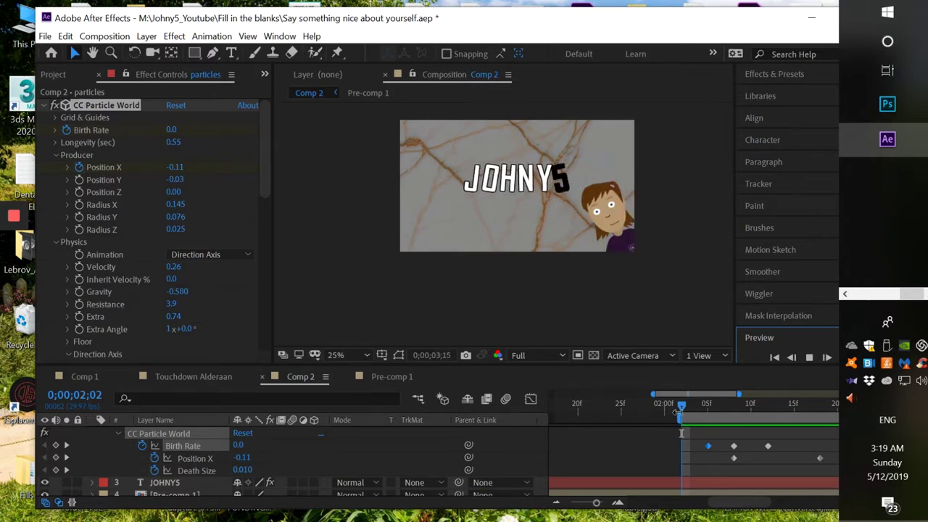
# Check the particles at 0;00;02;12 and move the Instagram logo left of the JOHNY5 title
pyautogui.click(691, 412)
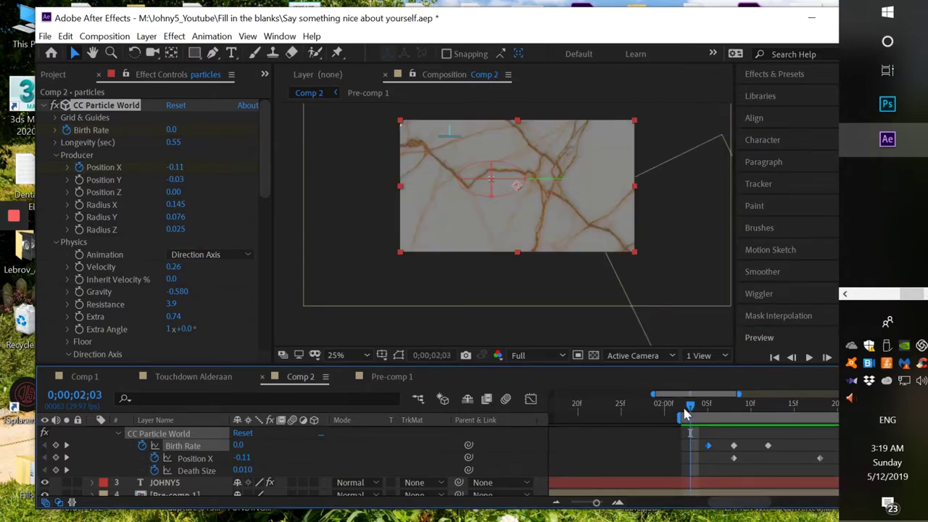
pyautogui.click(769, 407)
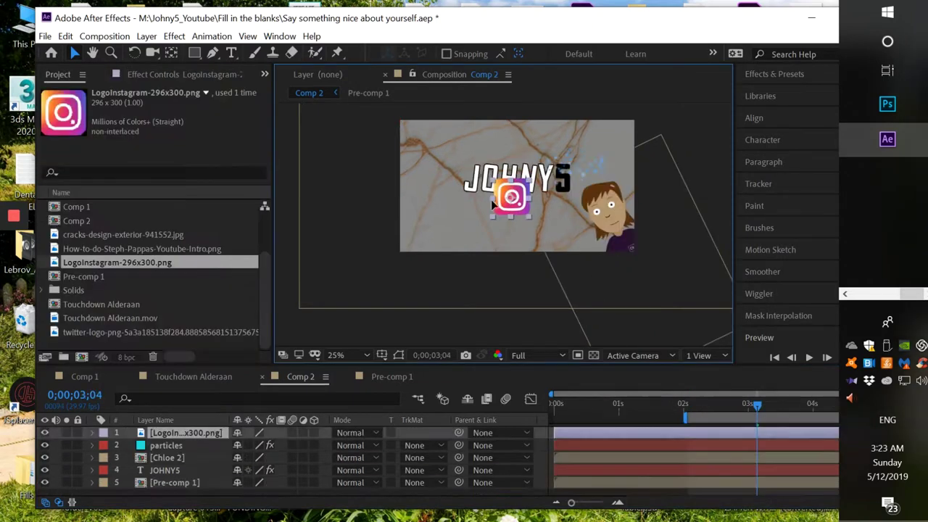
pyautogui.moveTo(491, 200); pyautogui.dragTo(423, 213)
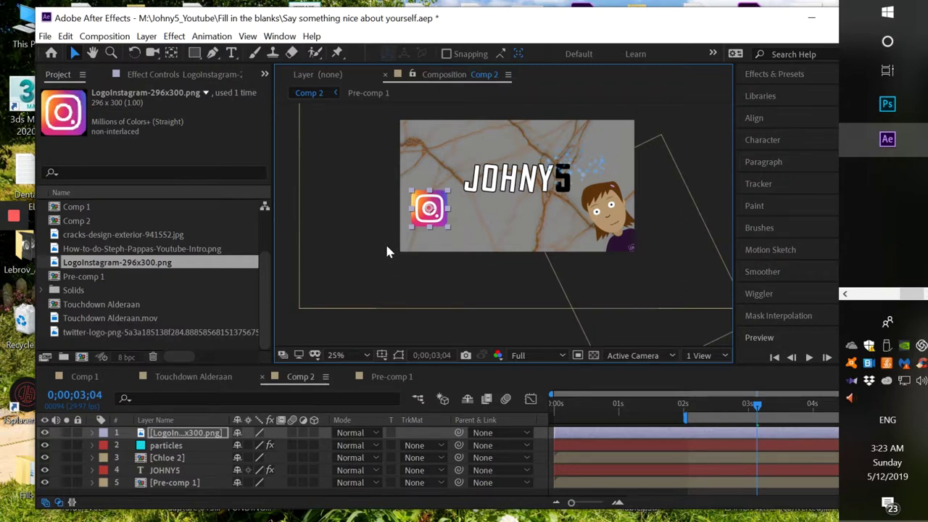
# Scale the Instagram logo layer down from 96% to 63%
pyautogui.press('s')
pyautogui.moveTo(274, 444); pyautogui.dragTo(254, 445)
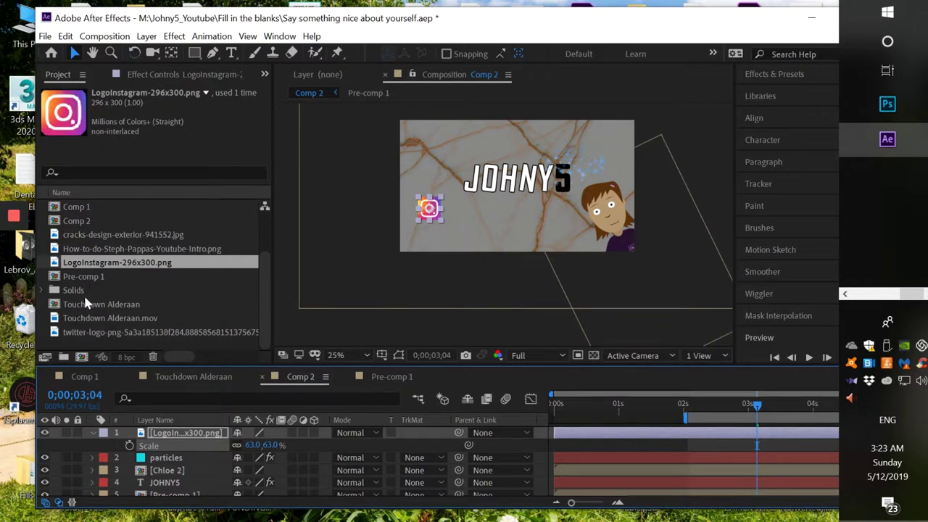
pyautogui.scroll(1, 87, 303)
pyautogui.scroll(1, 87, 303)
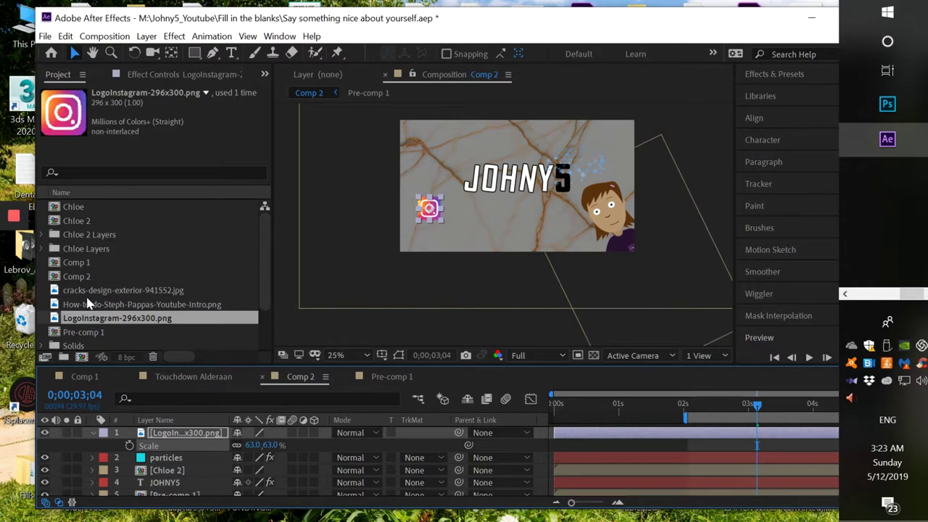
pyautogui.scroll(-2, 87, 303)
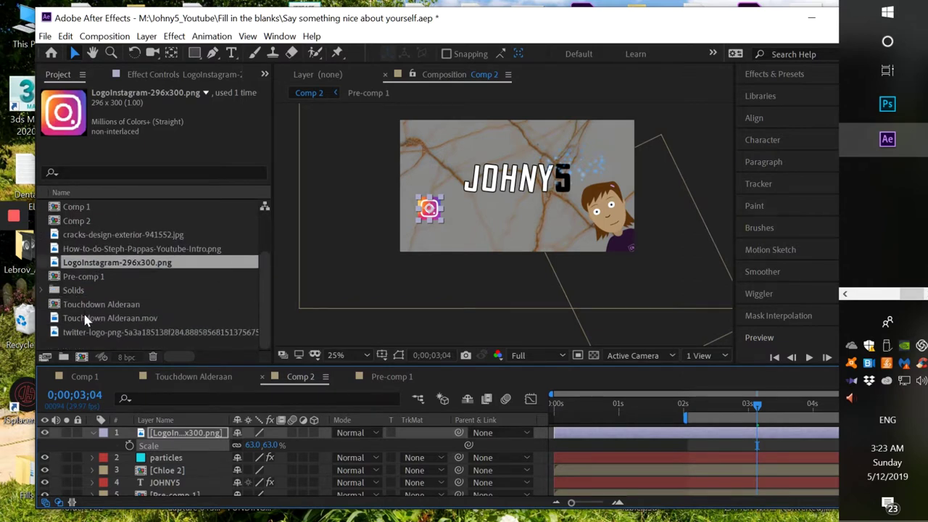
pyautogui.click(74, 333)
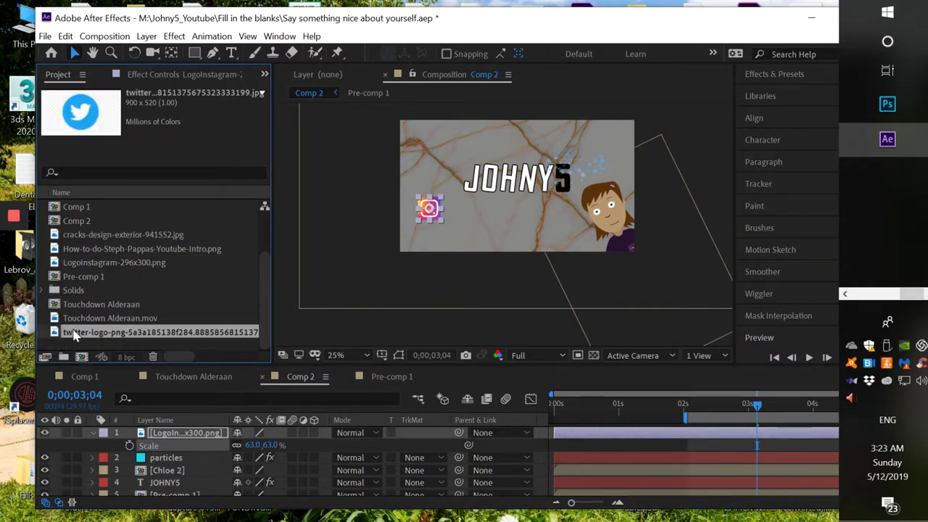
# Add the twitter logo file to Comp 2 and centre the viewer on the logos
pyautogui.hotkey('ctrl', '/')
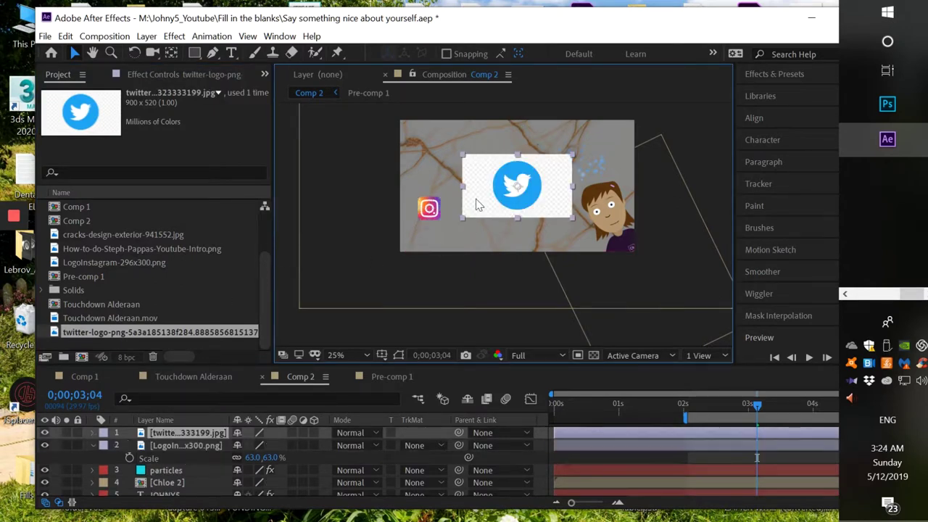
pyautogui.scroll(2, 474, 204)
pyautogui.moveTo(474, 204); pyautogui.dragTo(491, 267)
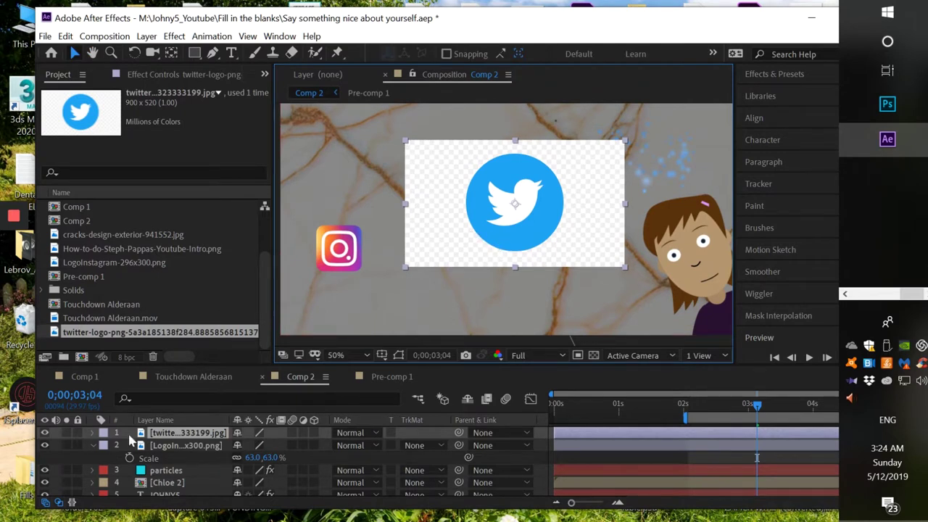
pyautogui.click(209, 392)
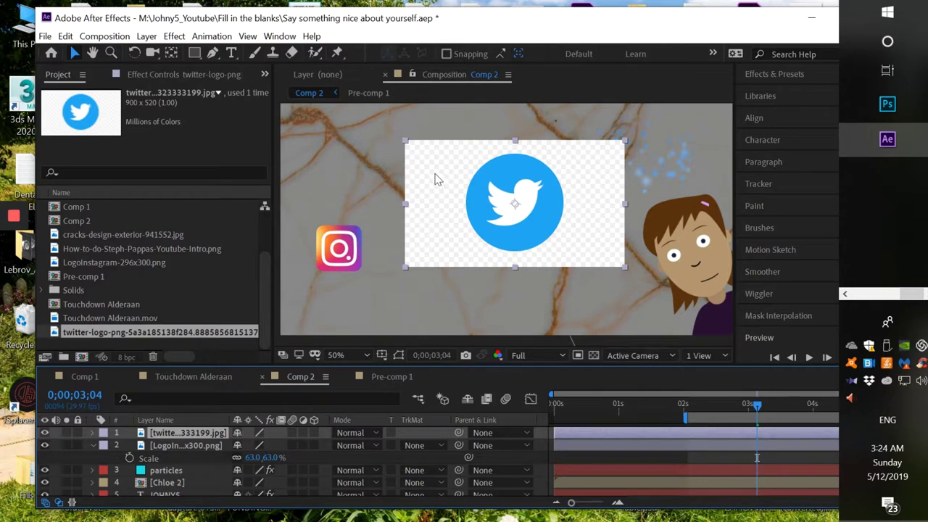
# Try Effect > Keying > Linear Color Key on the twitter layer, then undo it
pyautogui.click(174, 37)
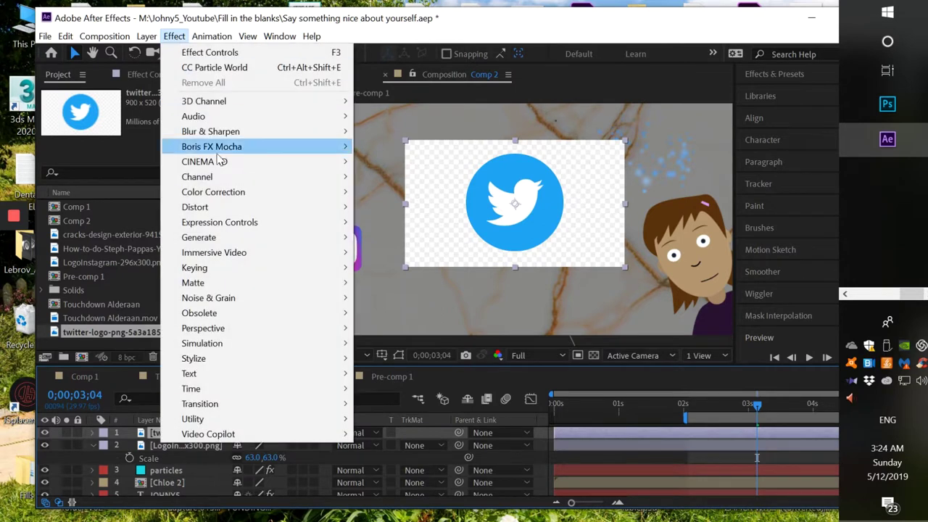
pyautogui.moveTo(224, 178)
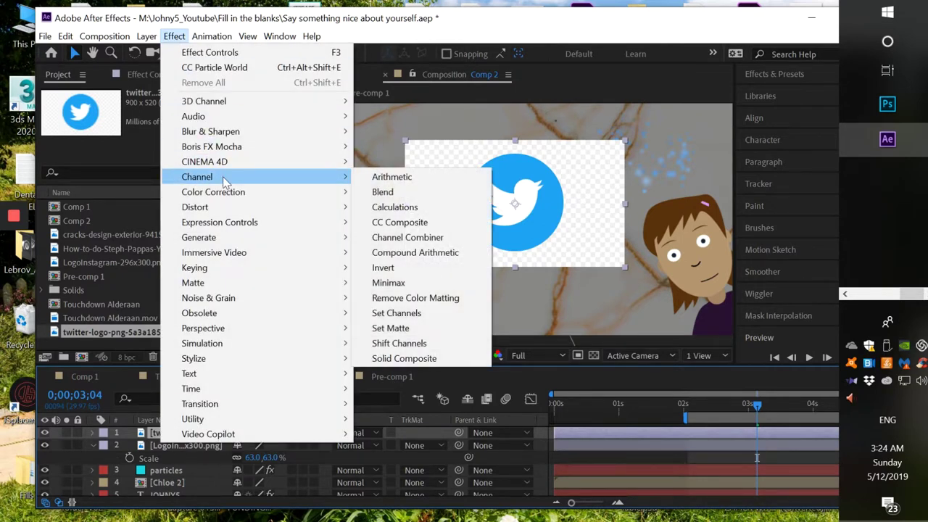
pyautogui.moveTo(222, 229)
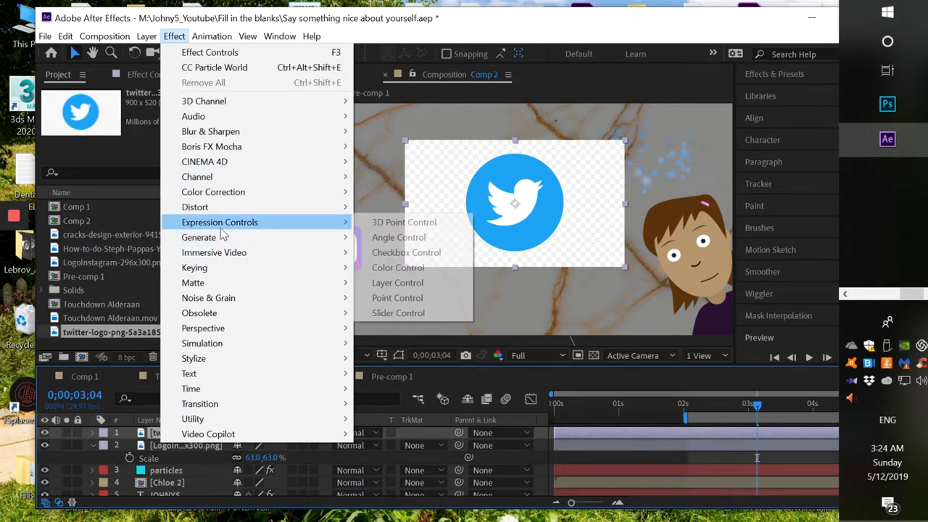
pyautogui.moveTo(265, 268)
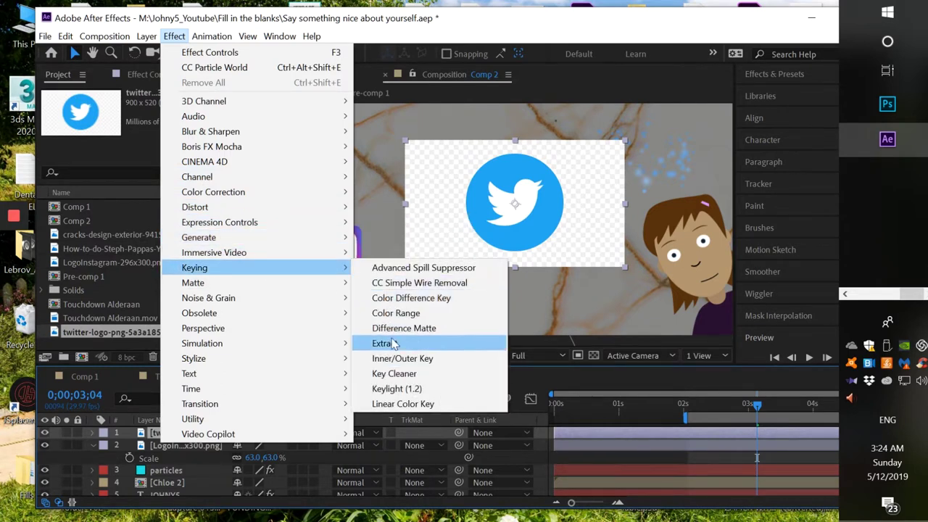
pyautogui.click(396, 404)
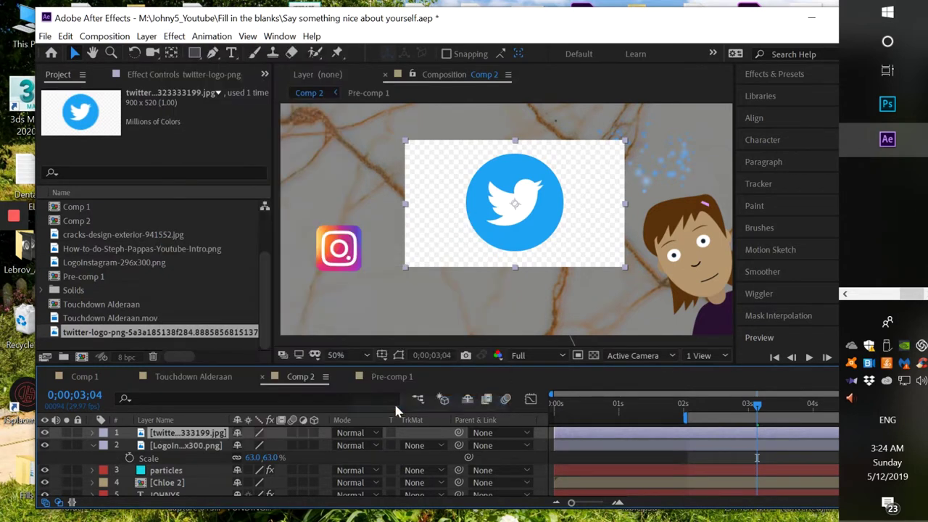
pyautogui.hotkey('ctrl', 'z')
pyautogui.click(174, 36)
# Key out the twitter logo's white background with Linear Color Key at 16% Matching Tolerance
pyautogui.moveTo(194, 267)
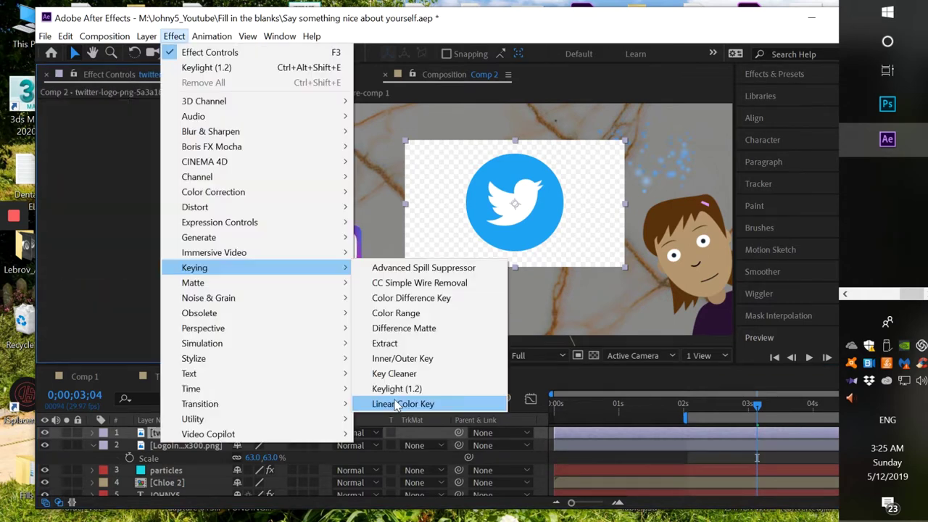
pyautogui.click(396, 404)
pyautogui.click(192, 221)
pyautogui.click(433, 222)
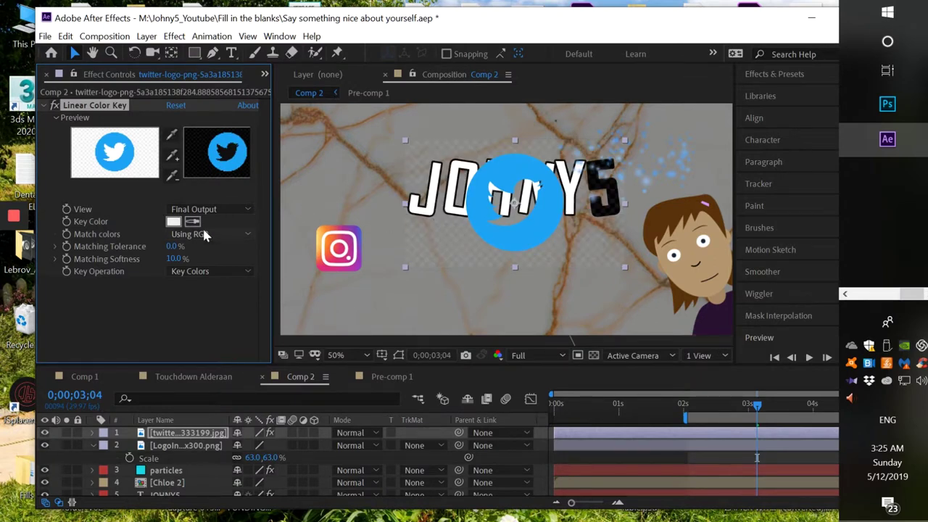
pyautogui.moveTo(174, 248); pyautogui.dragTo(185, 247)
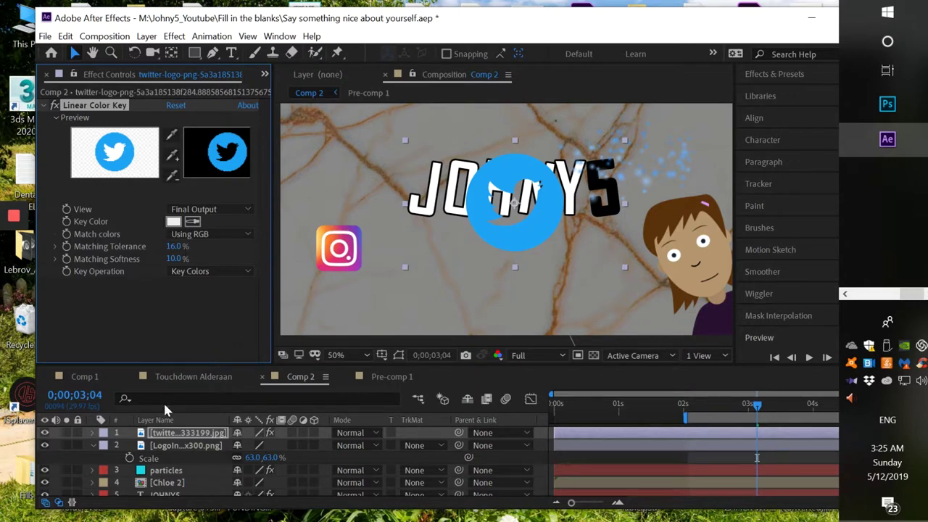
pyautogui.click(181, 445)
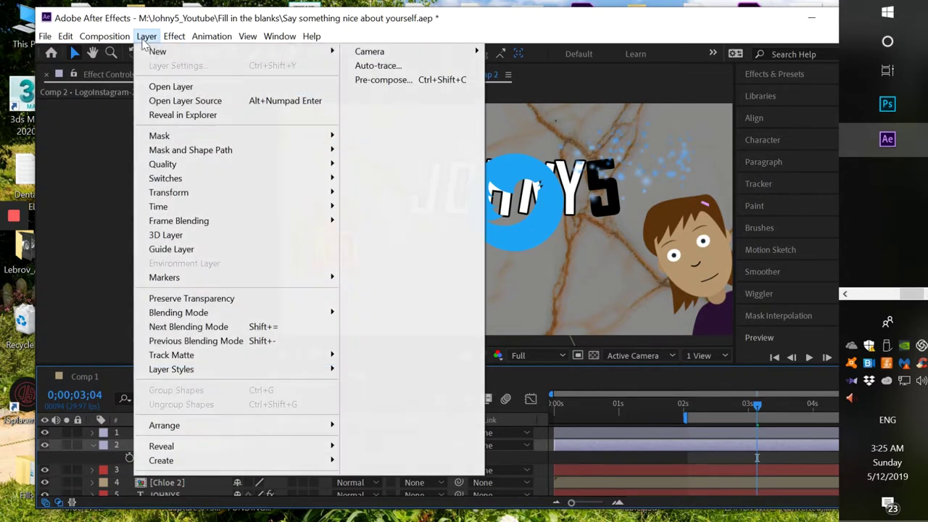
# Create a new white solid layer via Layer > New > Solid
pyautogui.click(146, 36)
pyautogui.moveTo(157, 51)
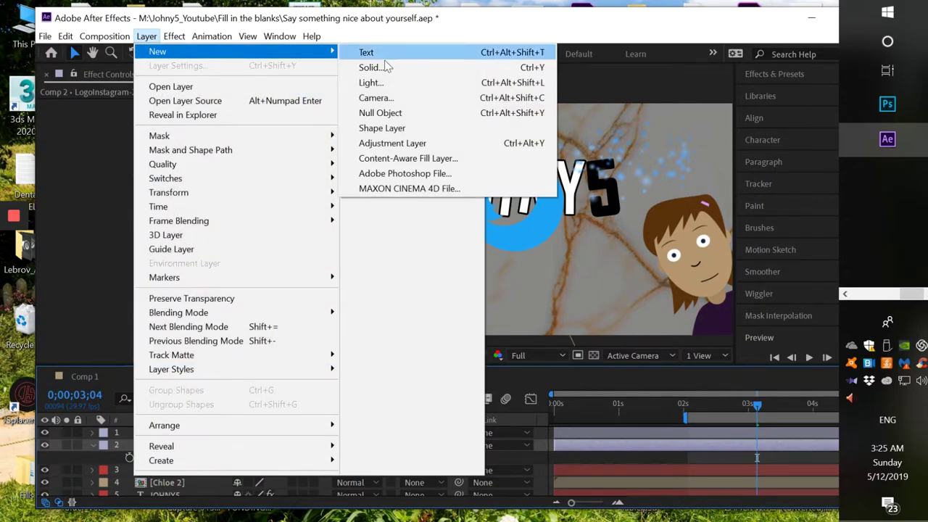
pyautogui.click(371, 67)
pyautogui.click(441, 366)
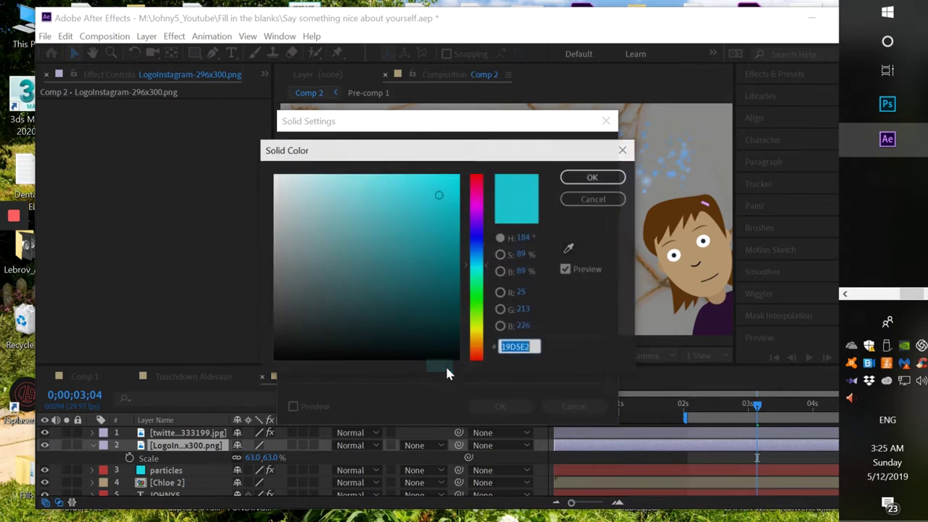
pyautogui.click(277, 176)
pyautogui.click(572, 179)
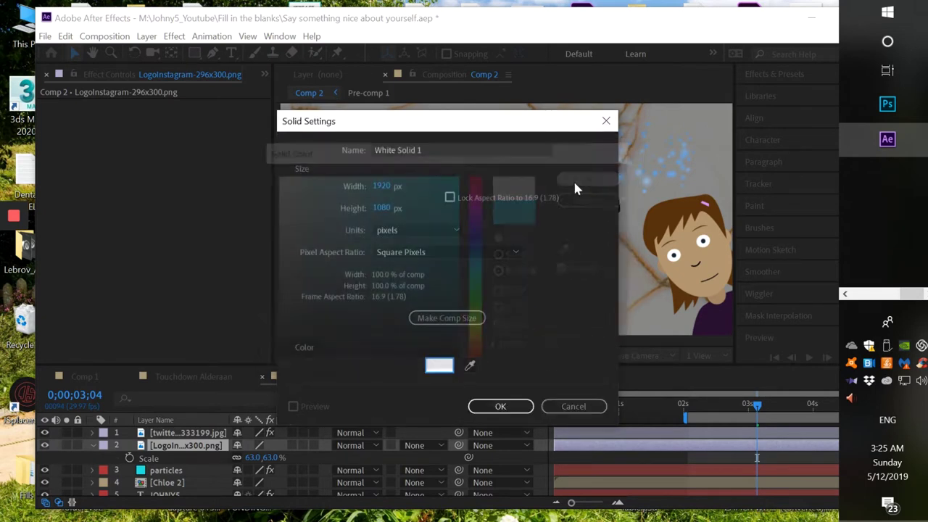
pyautogui.click(500, 406)
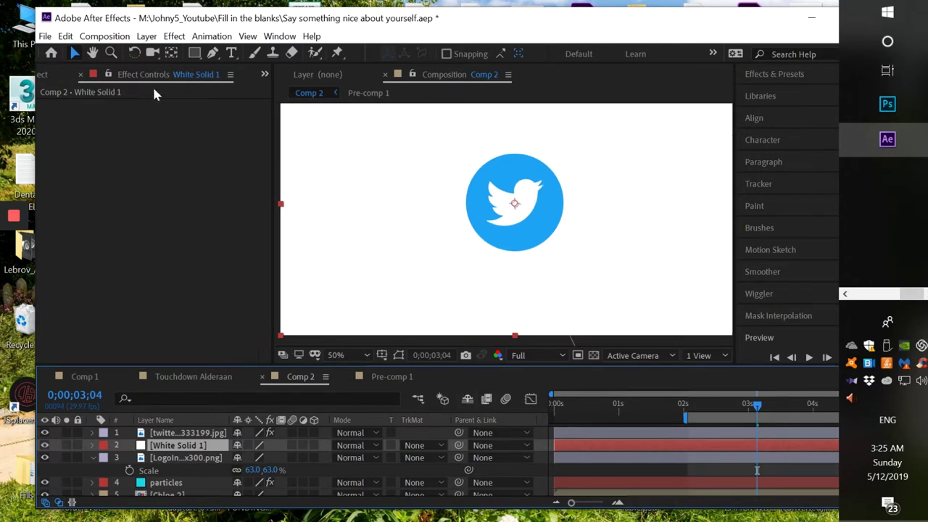
# Draw a closed pen mask around the Twitter bird, then select it with the twitter logo layer
pyautogui.click(211, 52)
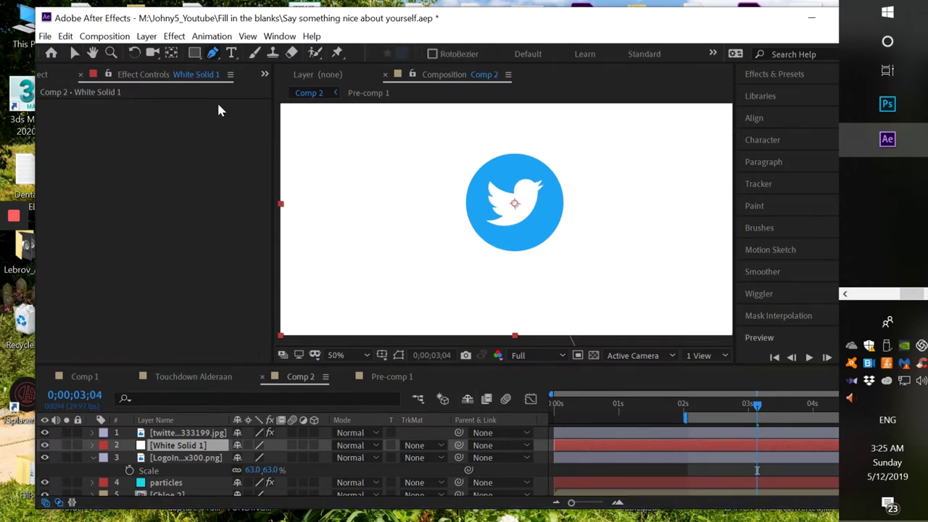
pyautogui.click(486, 176)
pyautogui.click(480, 200)
pyautogui.click(485, 229)
pyautogui.click(504, 238)
pyautogui.click(540, 226)
pyautogui.click(555, 192)
pyautogui.click(543, 172)
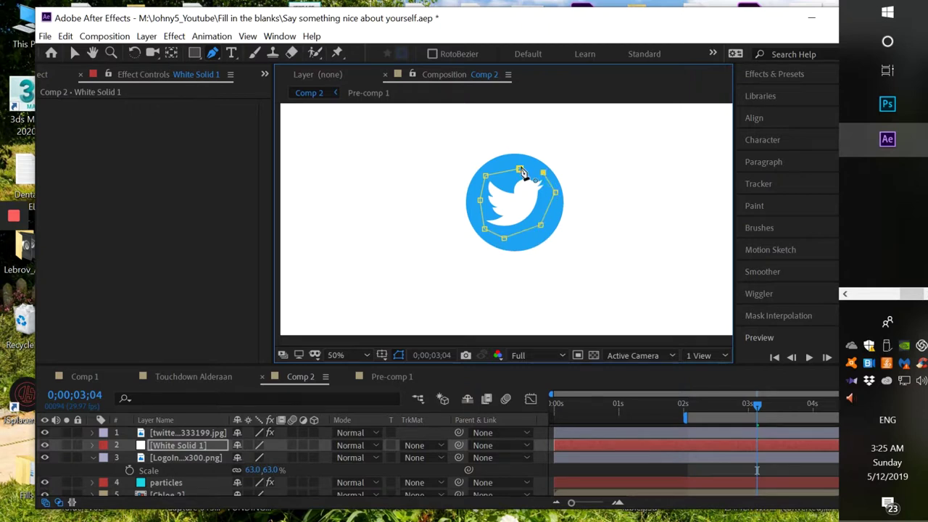
pyautogui.click(520, 170)
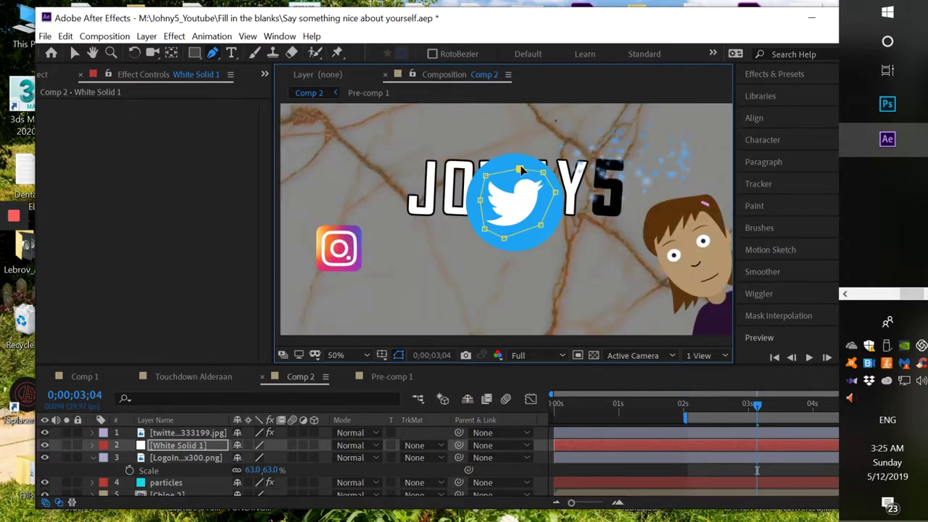
pyautogui.click(190, 433)
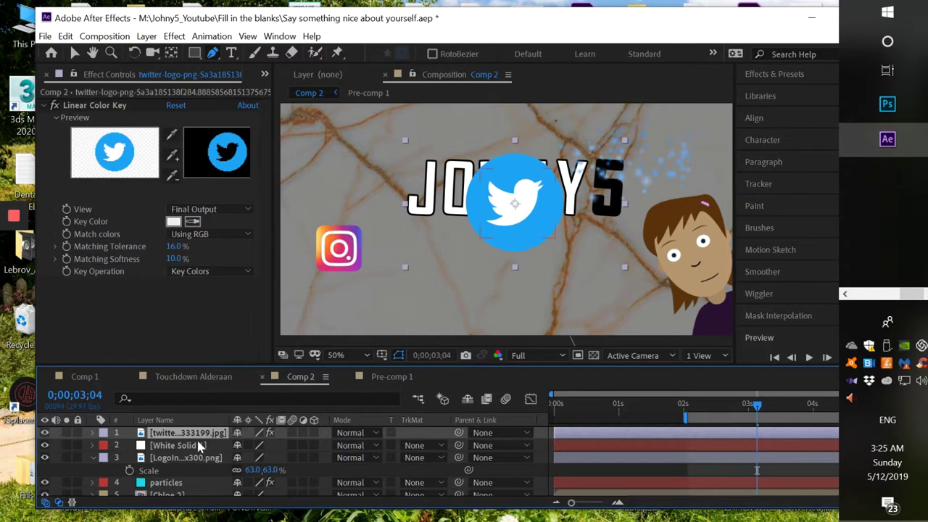
pyautogui.click(202, 446)
# Pre-compose the twitter logo and White Solid 1 into a new composition named 'twitter'
pyautogui.rightClick(195, 438)
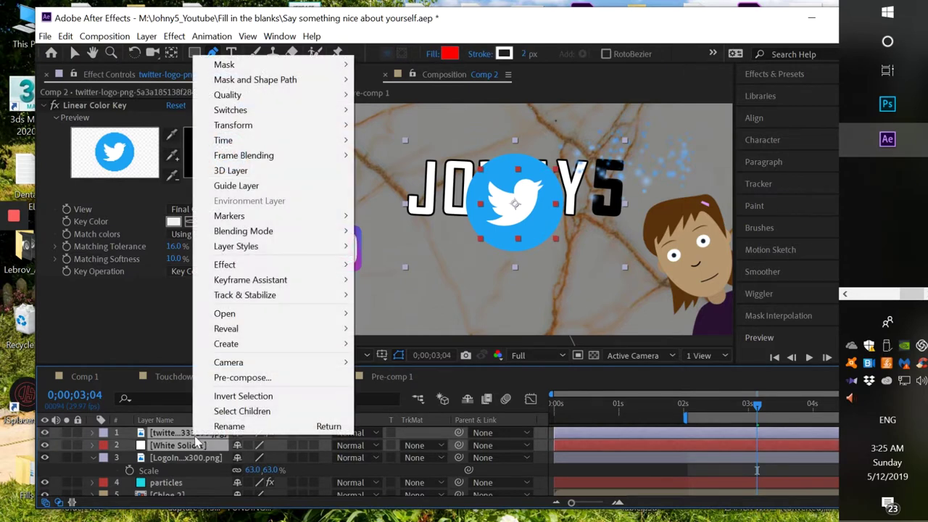
pyautogui.click(242, 377)
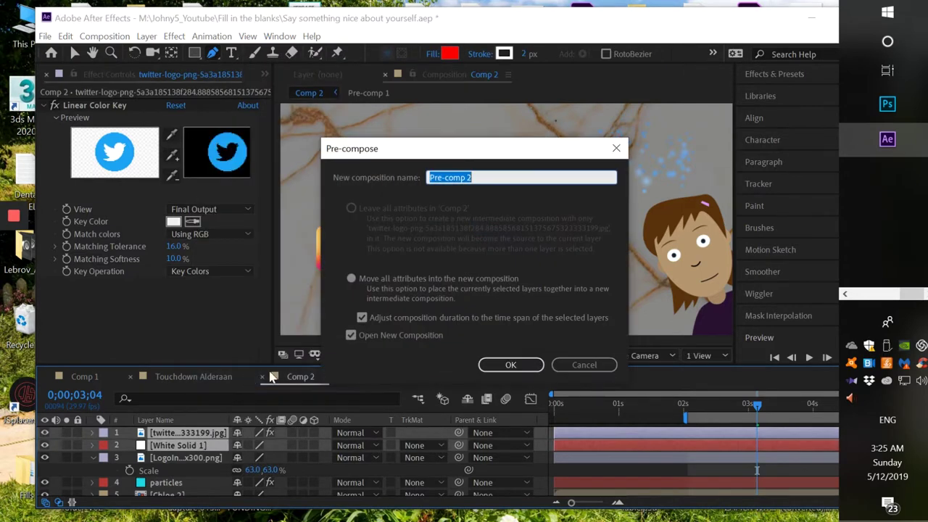
pyautogui.write('twitter')
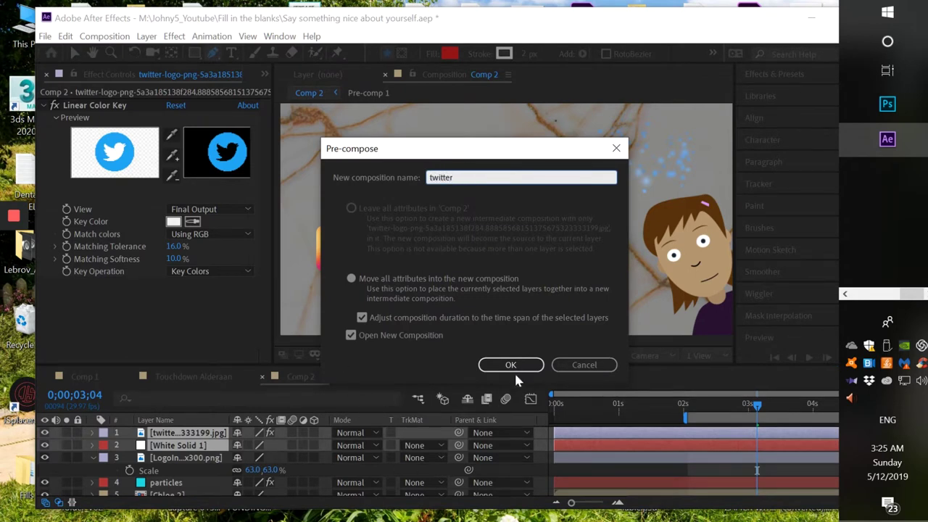
pyautogui.click(513, 368)
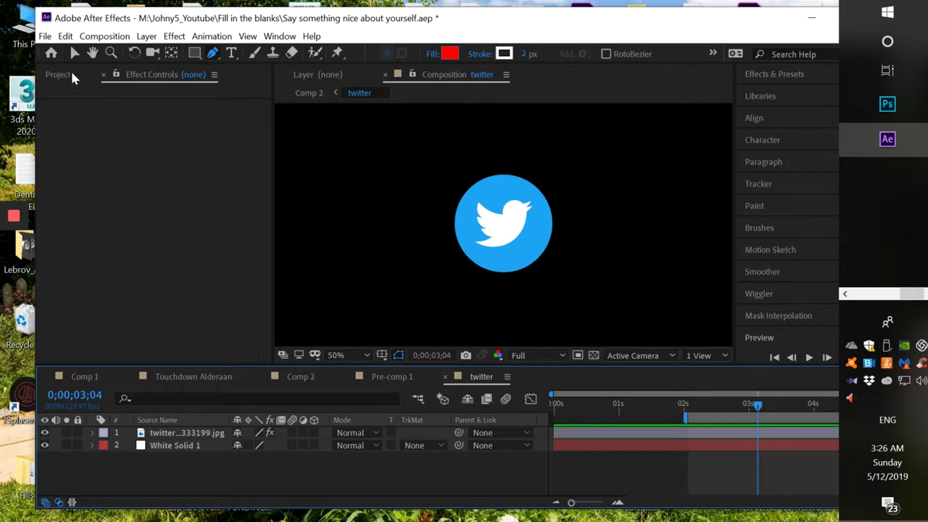
# Return to the Selection tool and switch from Pre-comp 1 back to Comp 2
pyautogui.click(74, 54)
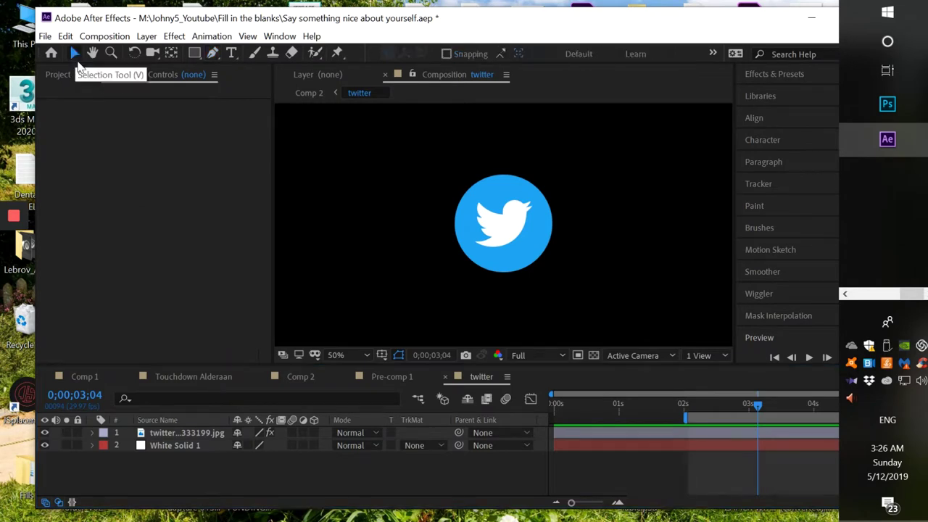
pyautogui.click(391, 380)
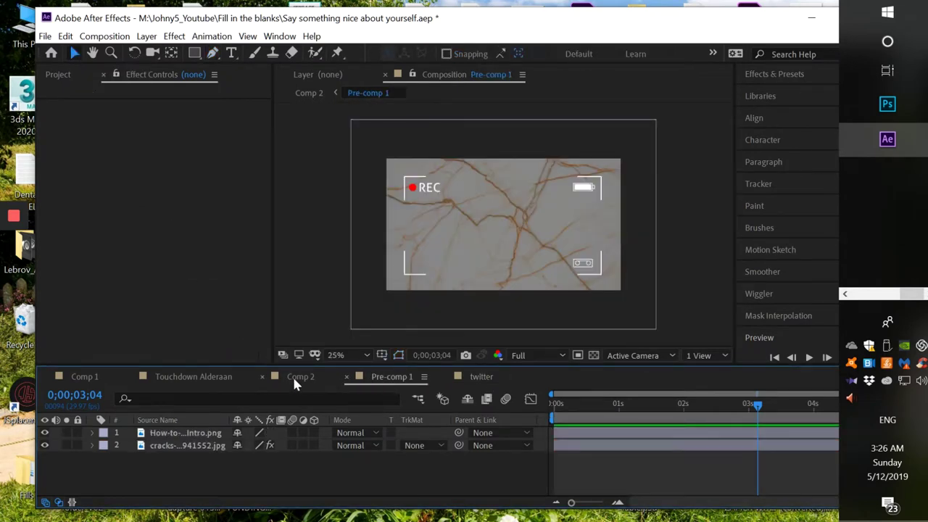
pyautogui.click(299, 378)
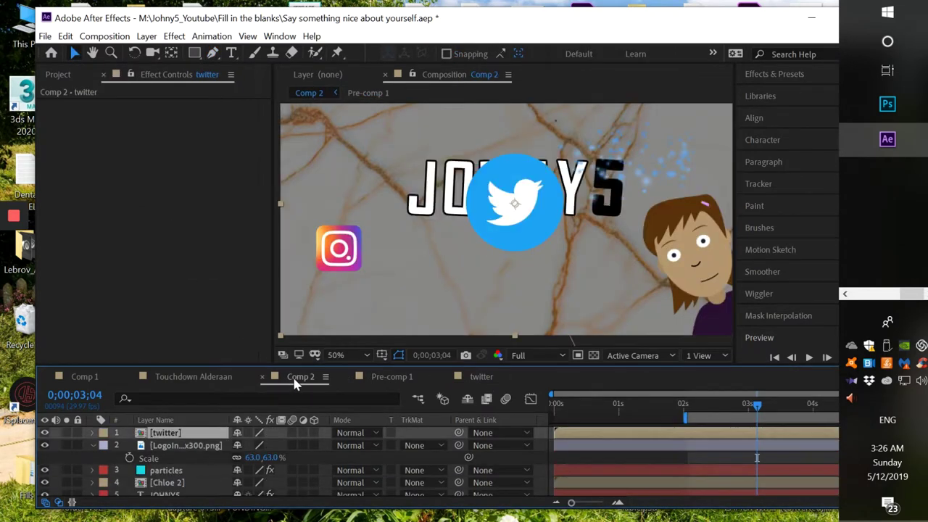
# Move the twitter logo to the lower left and shrink its Scale to 82%, then 73%
pyautogui.click(93, 444)
pyautogui.moveTo(498, 225); pyautogui.dragTo(360, 312)
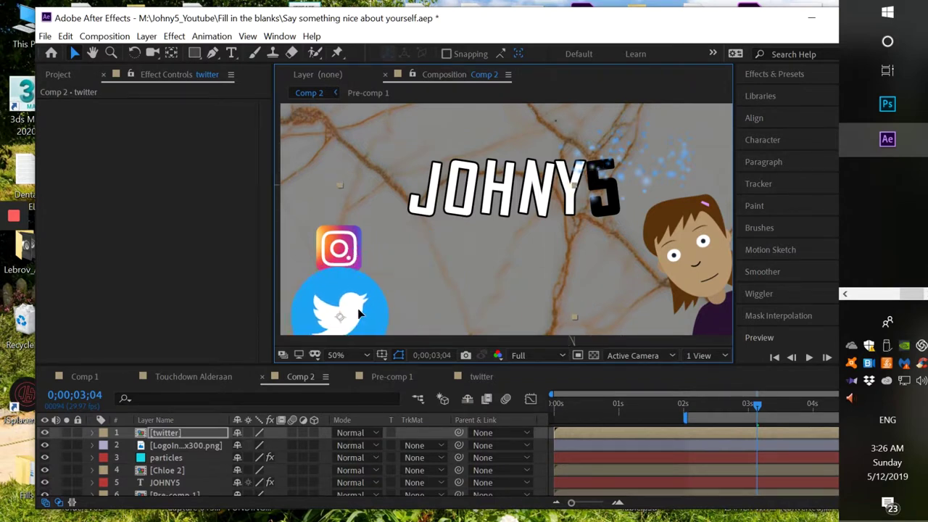
pyautogui.click(165, 437)
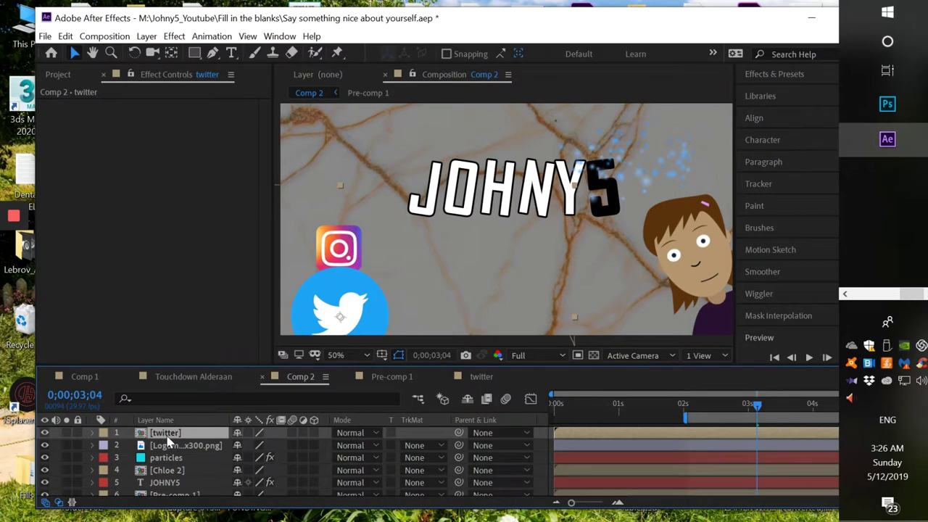
pyautogui.press('s')
pyautogui.moveTo(251, 444); pyautogui.dragTo(235, 445)
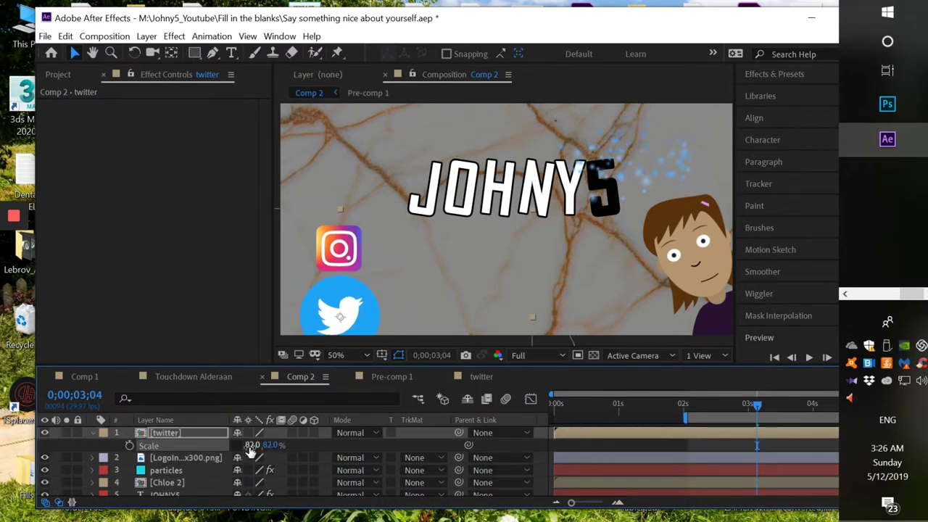
pyautogui.moveTo(251, 448); pyautogui.dragTo(242, 445)
# Nudge the twitter logo up and back down to sit below the Instagram icon
pyautogui.scroll(-2, 412, 254)
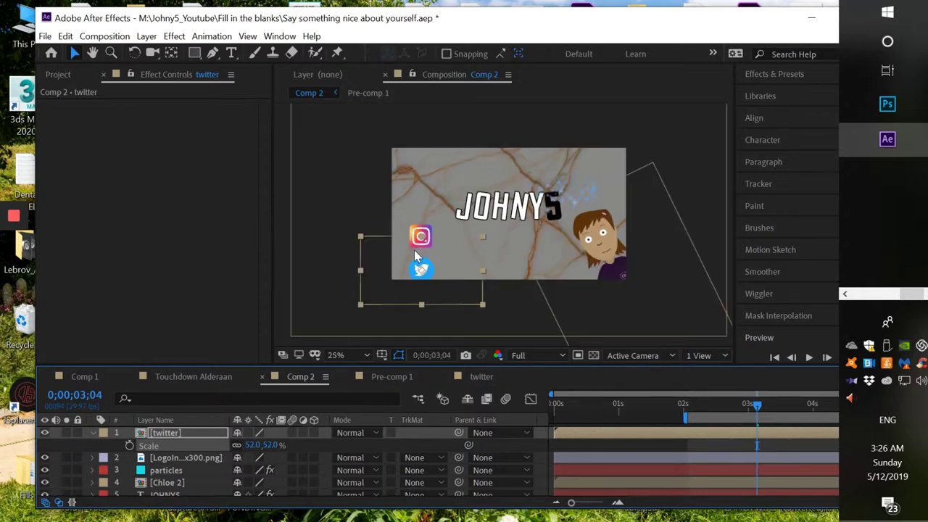
pyautogui.click(422, 269)
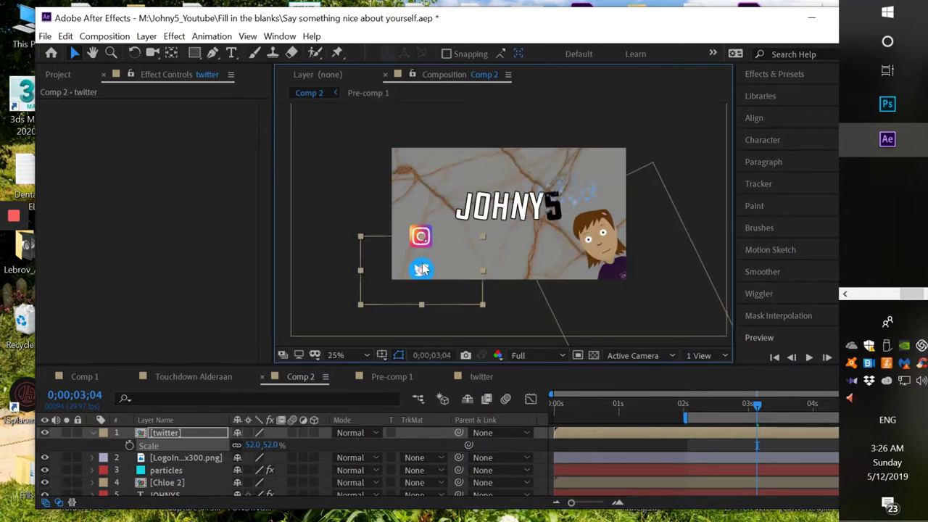
pyautogui.click(186, 435)
pyautogui.hotkey('shift', 'Up')
pyautogui.hotkey('shift', 'Up')
pyautogui.hotkey('shift', 'Up')
pyautogui.hotkey('shift', 'Up')
pyautogui.hotkey('shift', 'Up')
pyautogui.hotkey('shift', 'Up')
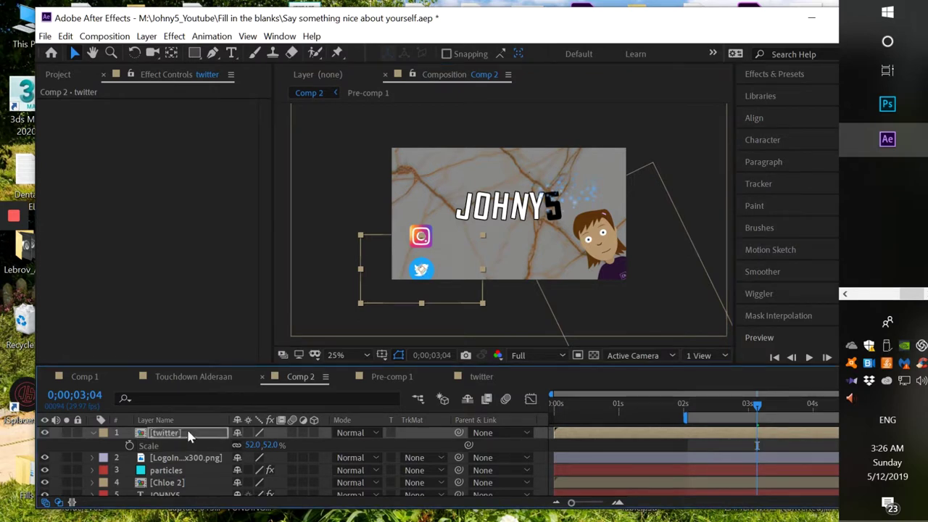
pyautogui.hotkey('shift', 'Down')
pyautogui.hotkey('shift', 'Down')
pyautogui.hotkey('shift', 'Down')
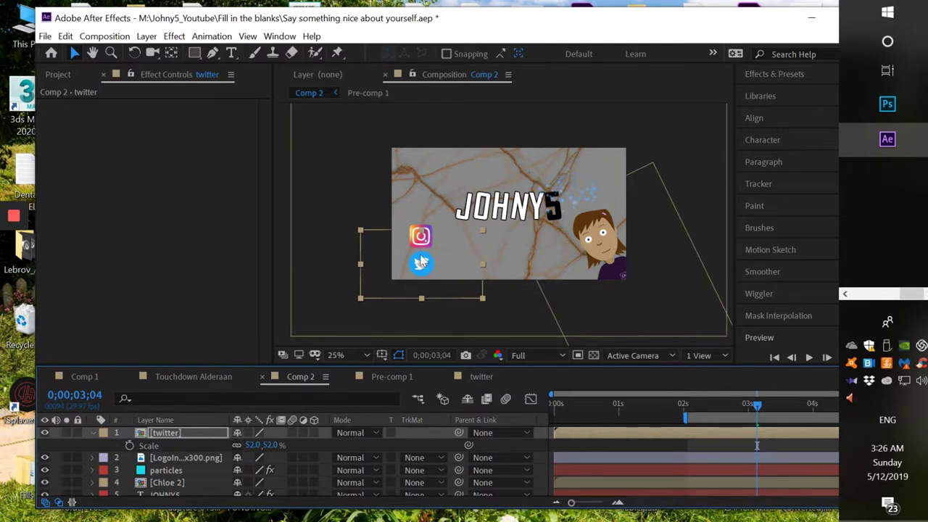
pyautogui.moveTo(886, 143)
pyautogui.click(737, 165)
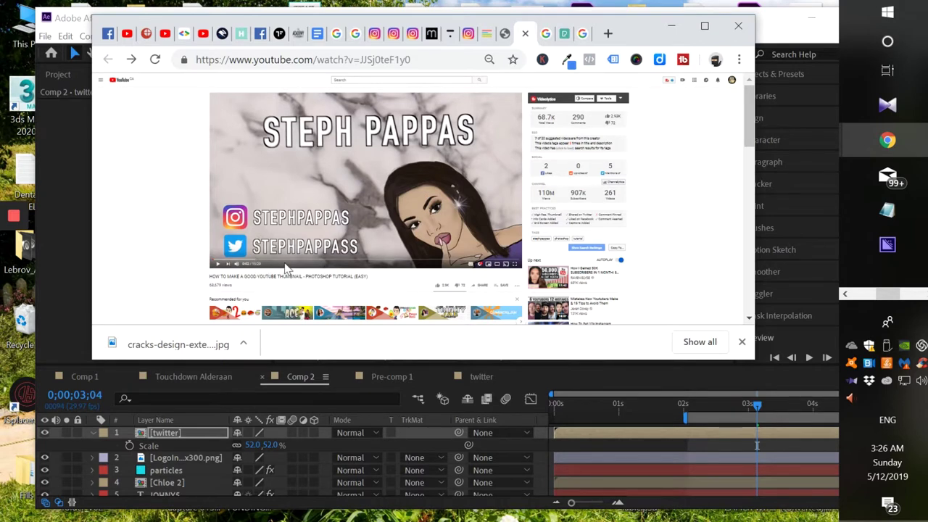
# Bring up the 'HOW TO MAKE A GOOD...' YouTube reference window in Chrome
pyautogui.moveTo(845, 202)
# Back in After Effects, nudge the twitter and Instagram logos up twice
pyautogui.click(790, 34)
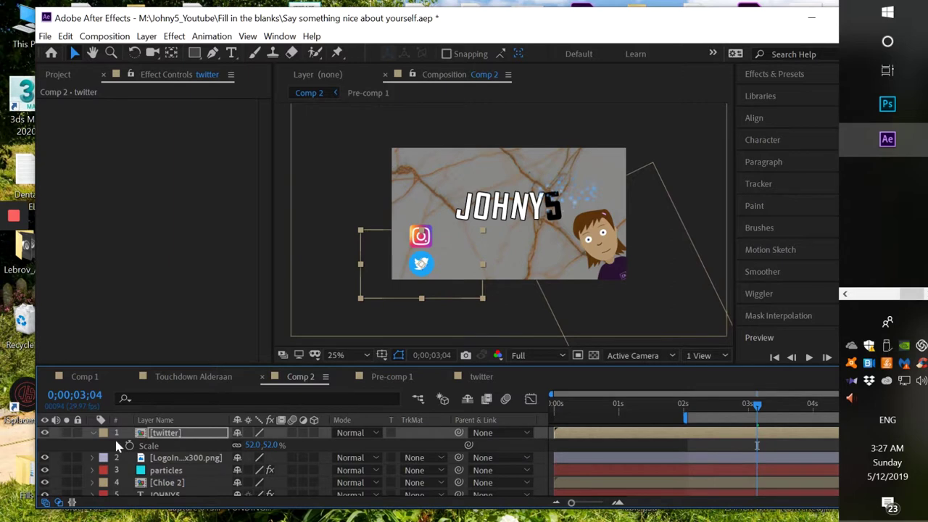
pyautogui.click(92, 433)
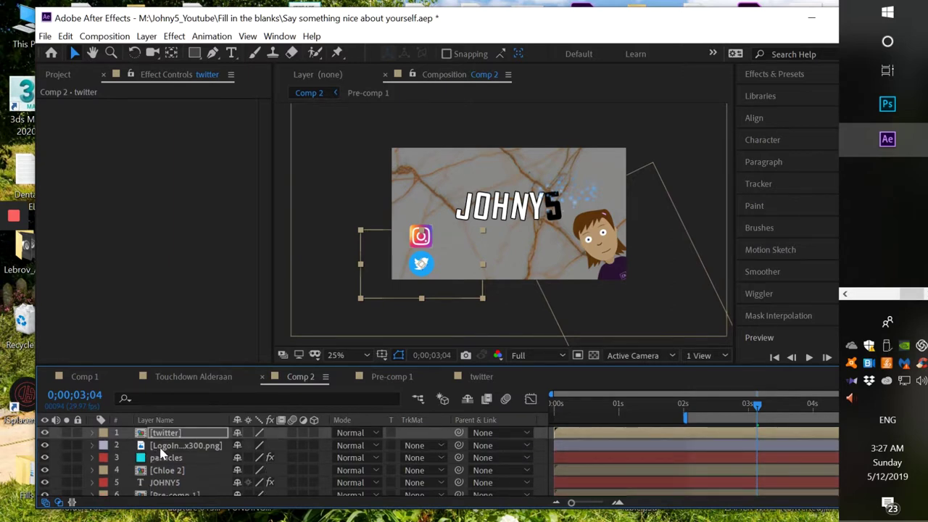
pyautogui.keyDown('shift'); pyautogui.click(163, 445); pyautogui.keyUp('shift')
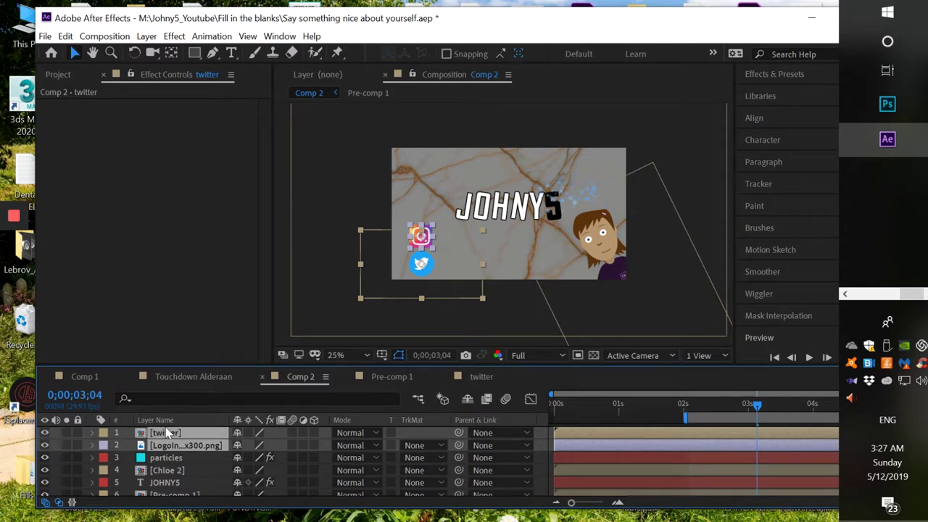
pyautogui.hotkey('shift', 'Up')
pyautogui.hotkey('shift', 'Up')
pyautogui.hotkey('shift', 'Up')
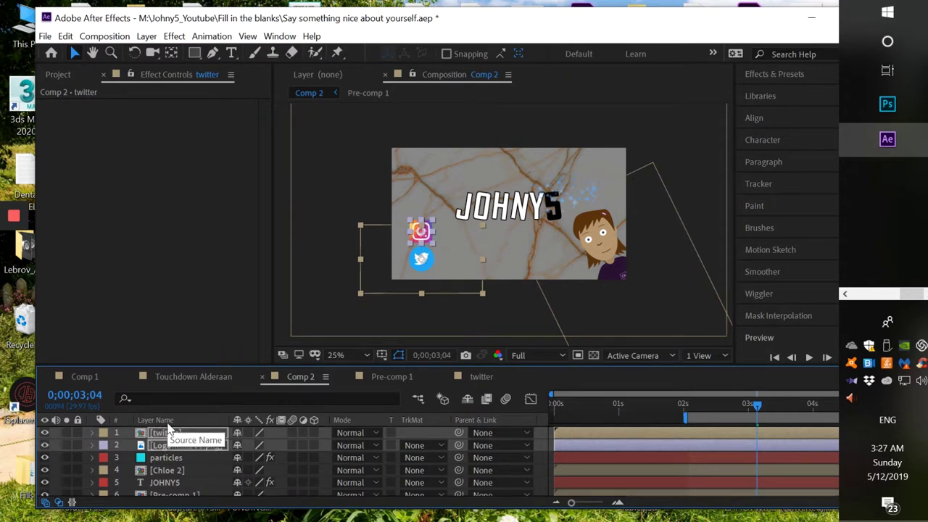
pyautogui.hotkey('shift', 'Up')
pyautogui.hotkey('shift', 'Up')
pyautogui.hotkey('shift', 'Up')
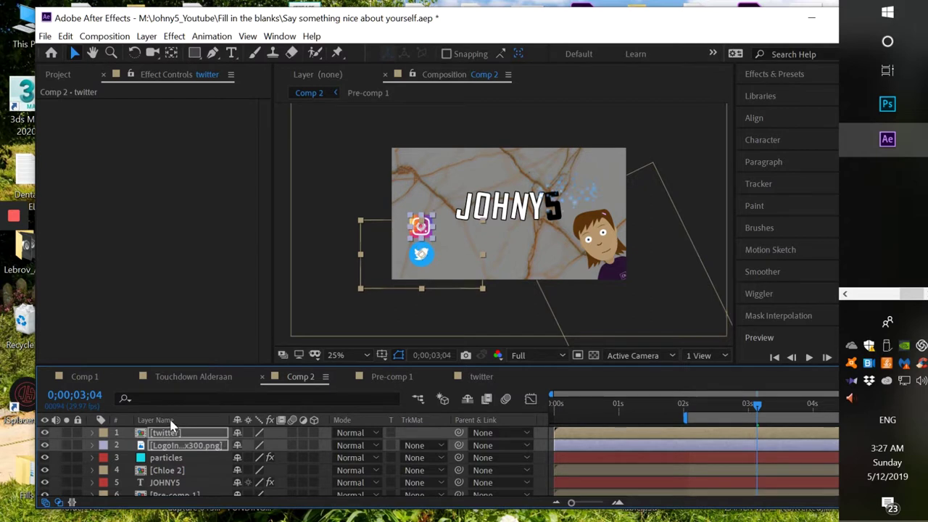
# Raise the particles and JOHNY5 title layers together with three Shift+Up nudges
pyautogui.click(169, 462)
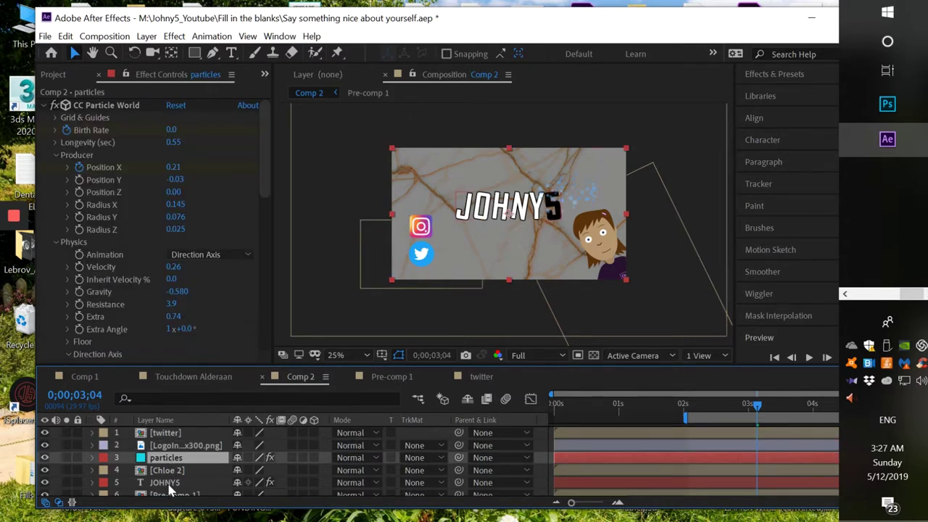
pyautogui.keyDown('ctrl'); pyautogui.click(167, 484); pyautogui.keyUp('ctrl')
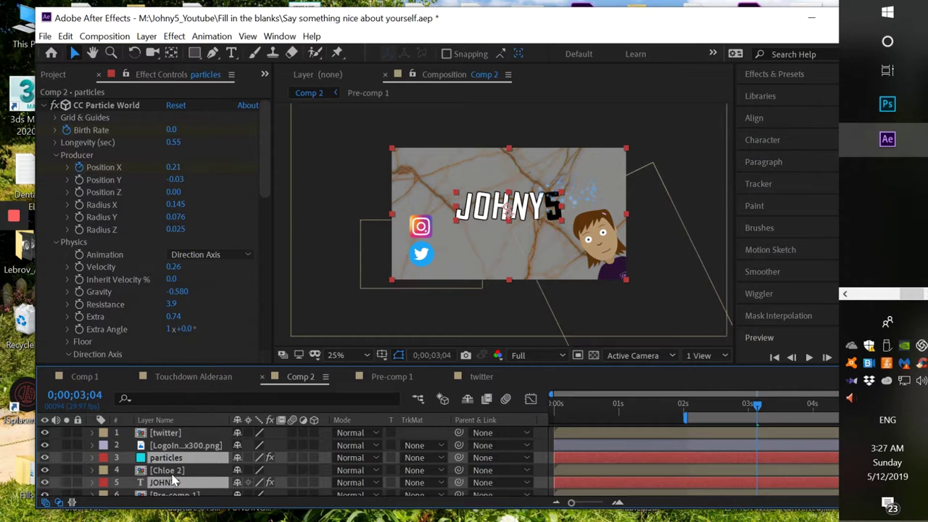
pyautogui.hotkey('shift', 'Up')
pyautogui.hotkey('shift', 'Up')
pyautogui.hotkey('shift', 'Up')
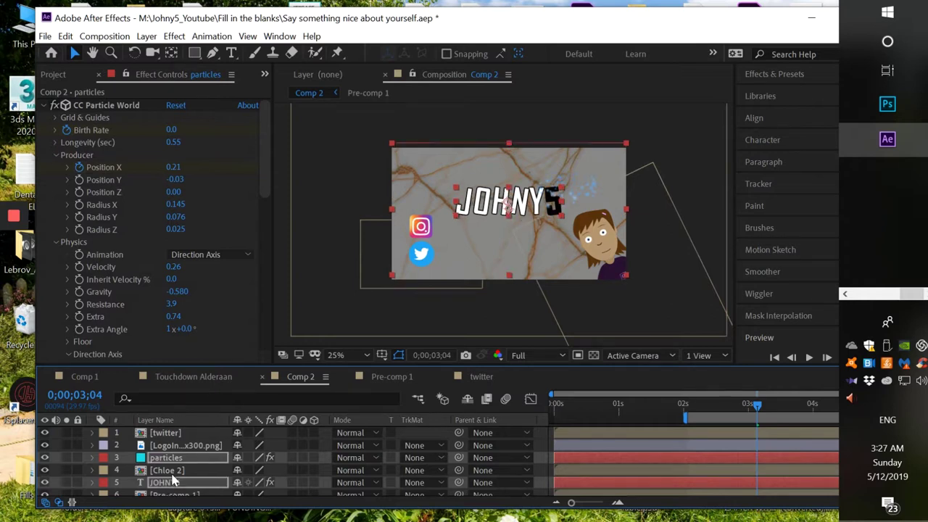
pyautogui.hotkey('shift', 'Up')
pyautogui.hotkey('shift', 'Up')
pyautogui.hotkey('shift', 'Up')
pyautogui.hotkey('shift', 'Up')
pyautogui.hotkey('shift', 'Up')
pyautogui.hotkey('shift', 'Up')
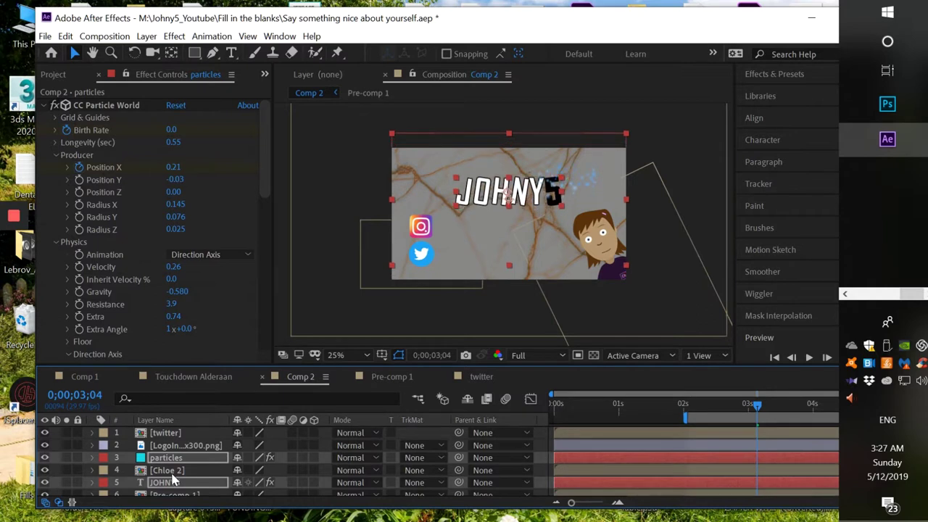
pyautogui.hotkey('shift', 'Up')
pyautogui.hotkey('shift', 'Up')
pyautogui.hotkey('shift', 'Up')
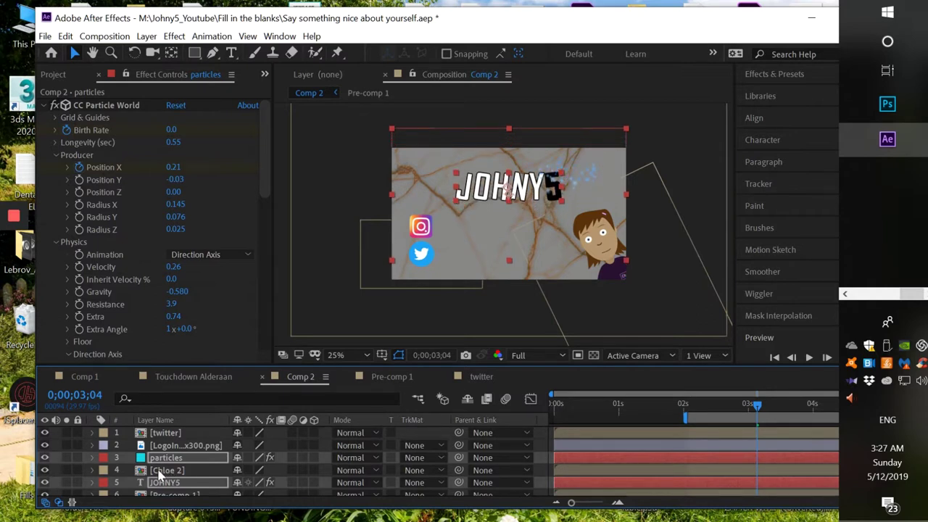
pyautogui.click(174, 445)
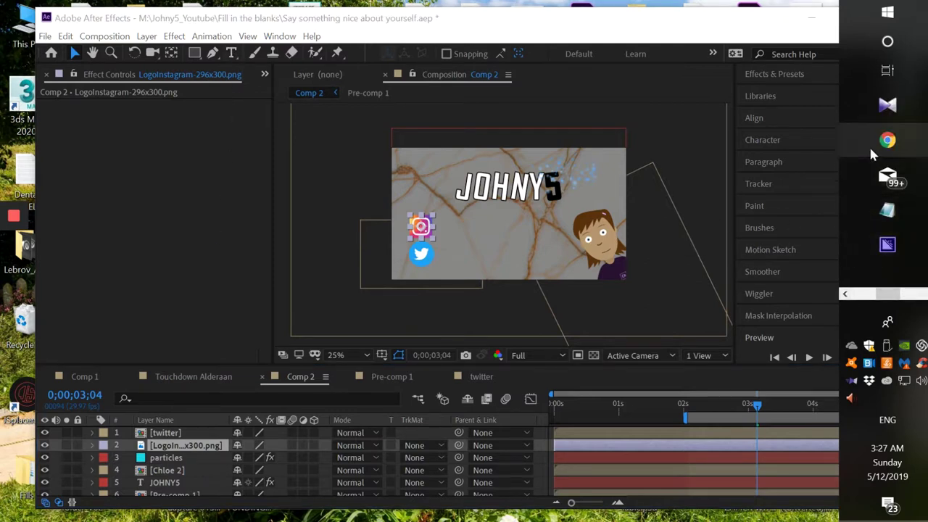
pyautogui.moveTo(885, 141)
pyautogui.click(750, 172)
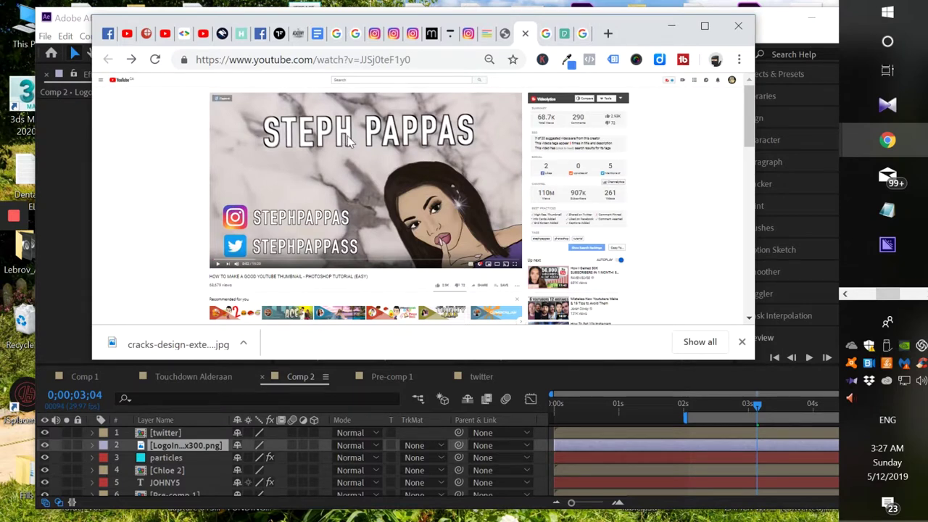
pyautogui.click(673, 28)
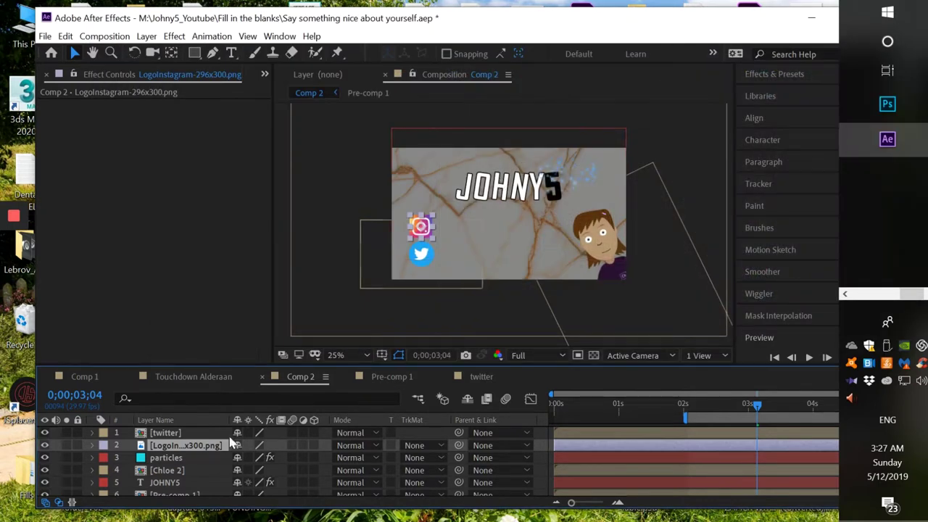
pyautogui.click(168, 482)
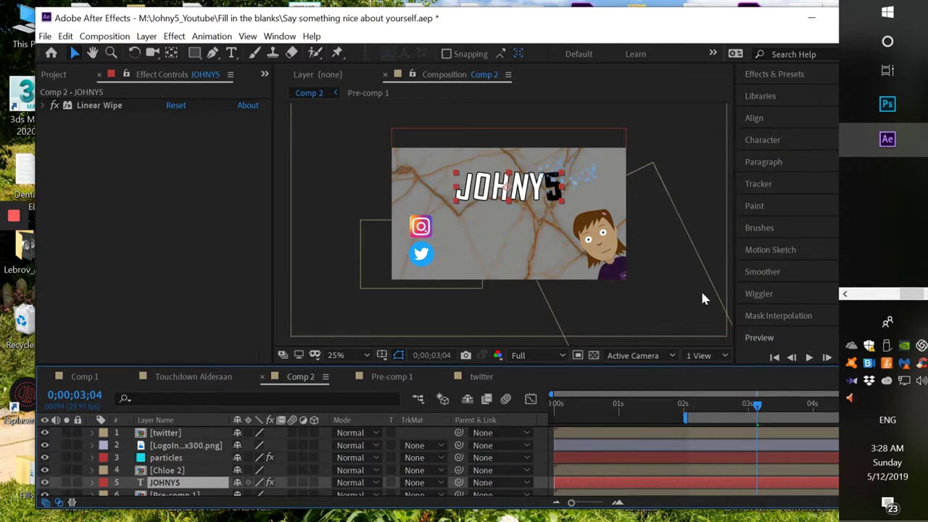
pyautogui.click(860, 293)
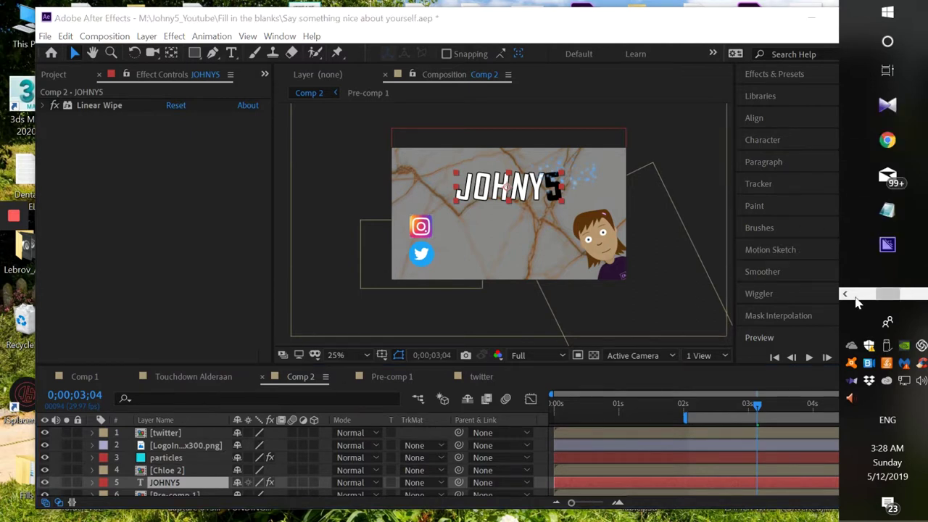
pyautogui.moveTo(874, 145)
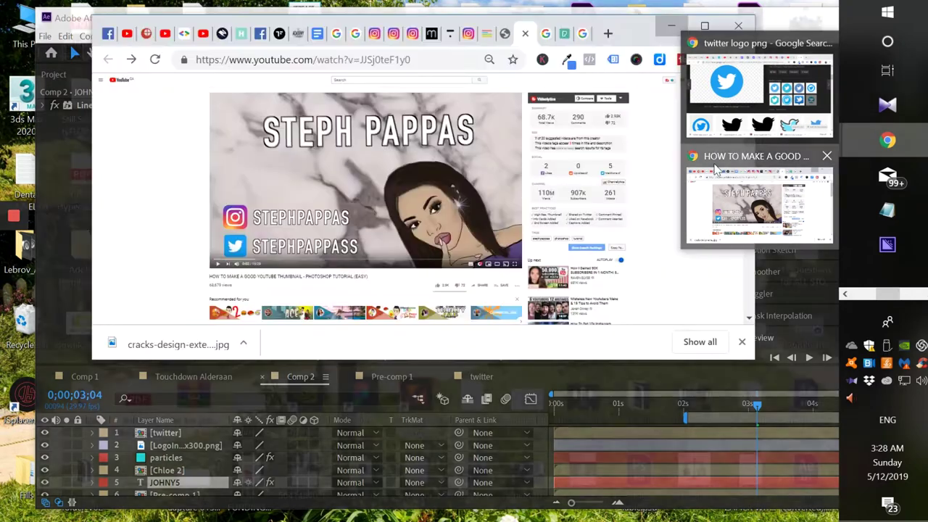
pyautogui.click(714, 168)
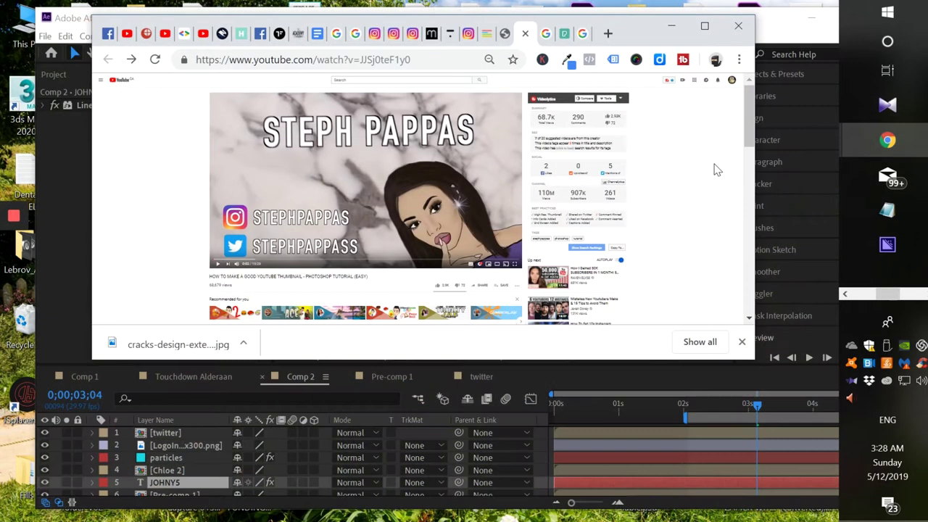
pyautogui.click(674, 30)
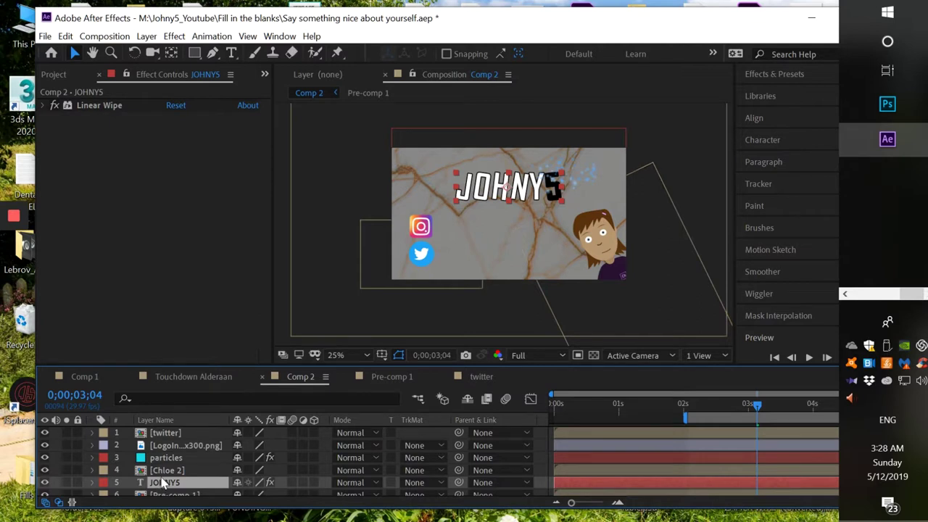
# Duplicate the JOHNY5 title, place the copy below twitter, and move it beside the Instagram icon
pyautogui.hotkey('ctrl', 'd')
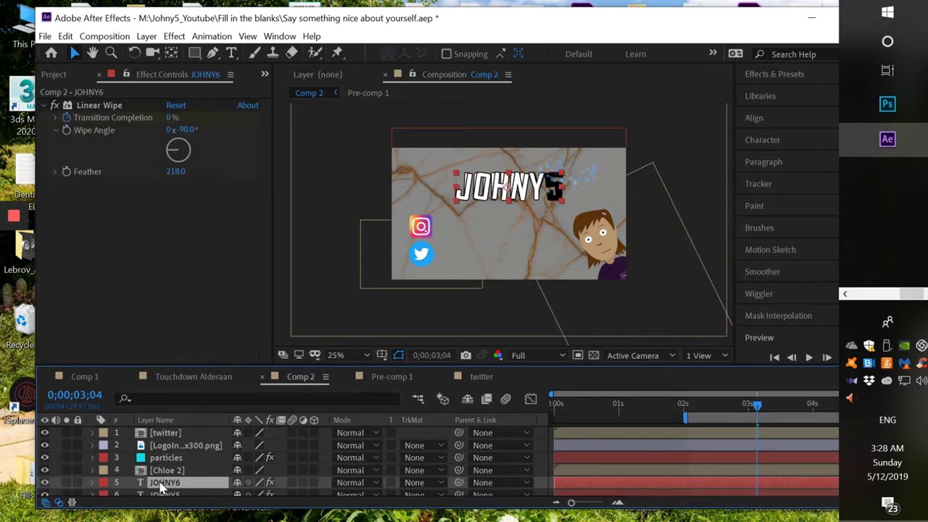
pyautogui.click(170, 437)
pyautogui.click(161, 484)
pyautogui.moveTo(161, 488); pyautogui.dragTo(162, 434)
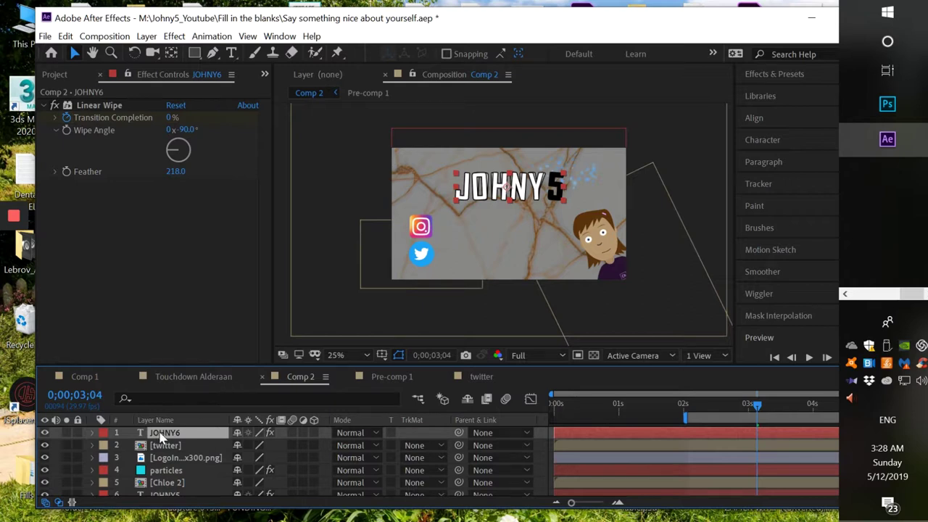
pyautogui.moveTo(482, 190); pyautogui.dragTo(469, 232)
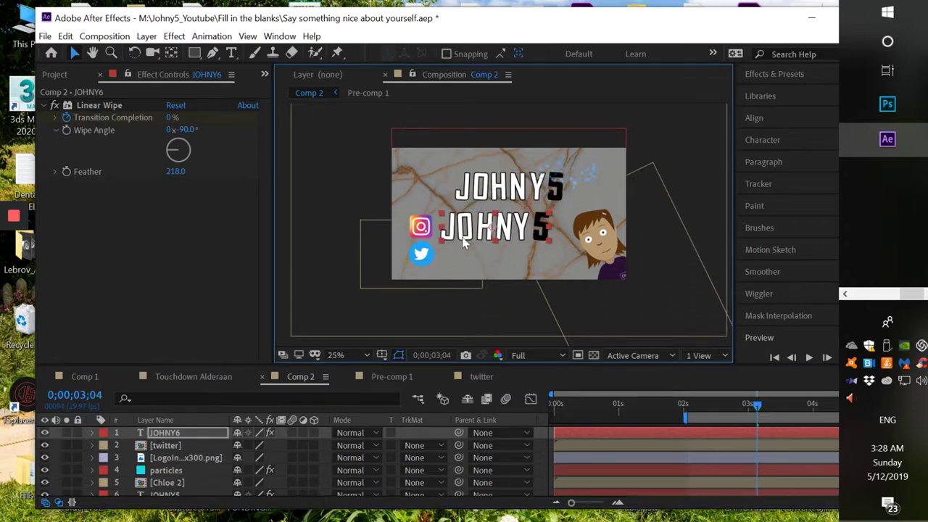
# Replace the copied text with the Instagram handle and set its font size to 146 px
pyautogui.doubleClick(469, 232)
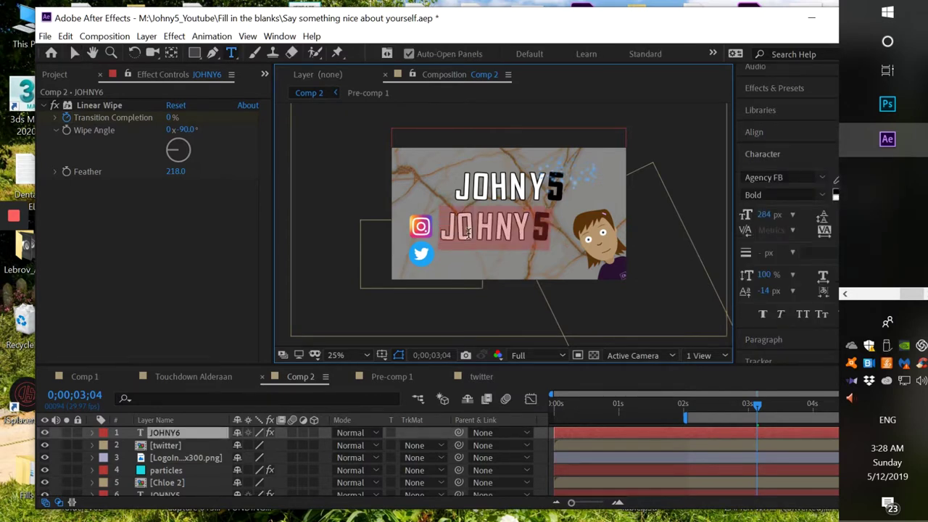
pyautogui.write('jonathan')
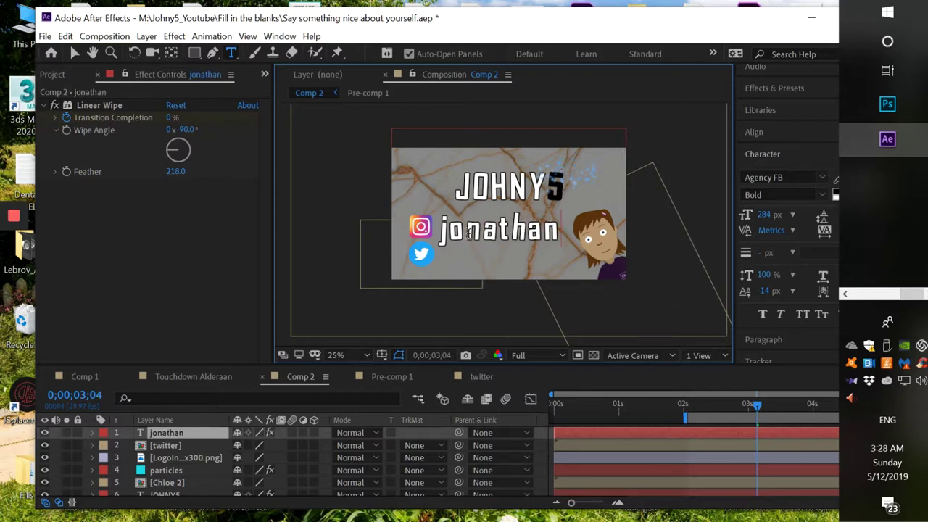
pyautogui.write('holeto')
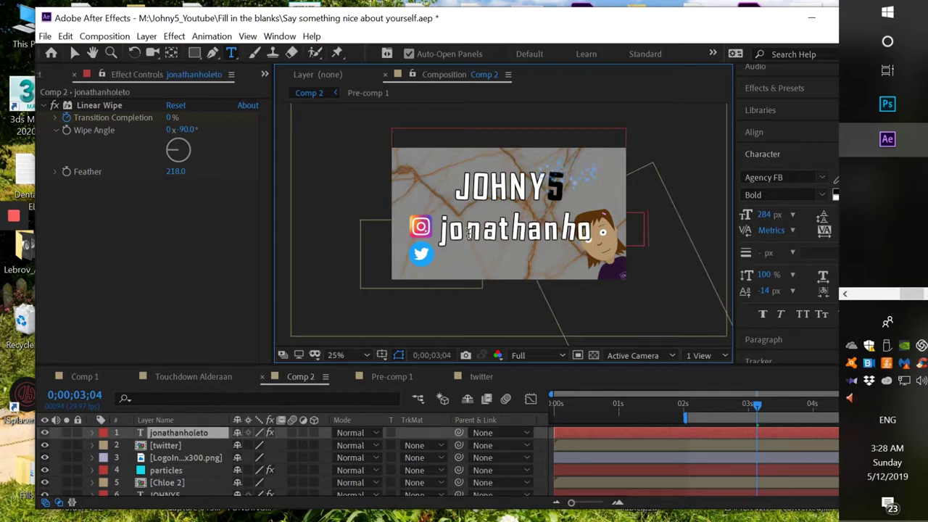
pyautogui.write('n')
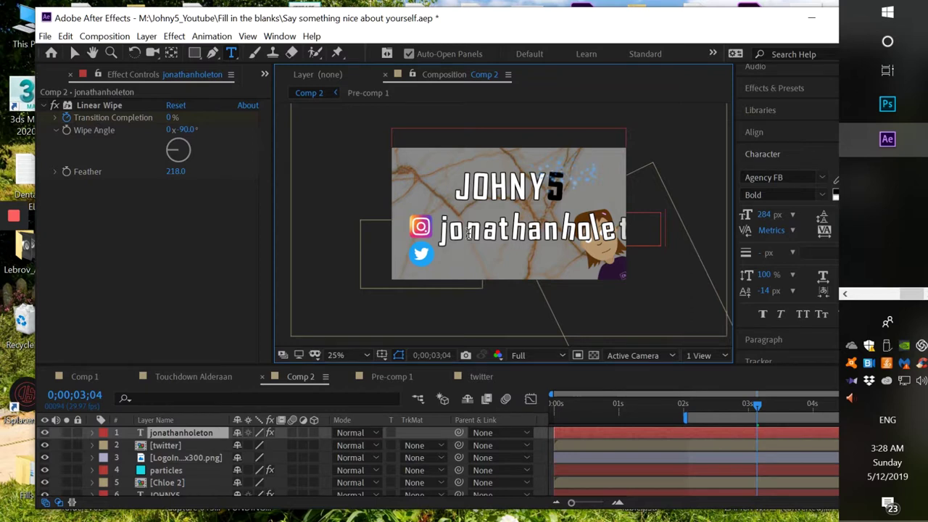
pyautogui.hotkey('ctrl', 'a')
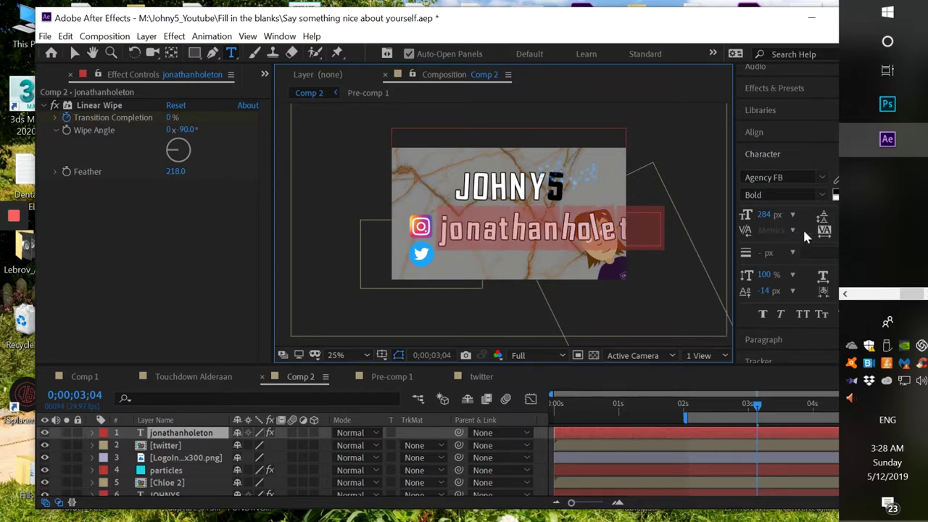
pyautogui.moveTo(769, 216)
pyautogui.mouseDown()
pyautogui.moveTo(734, 224)
pyautogui.moveTo(755, 216)
pyautogui.moveTo(749, 226)
pyautogui.moveTo(761, 222)
pyautogui.moveTo(748, 227)
pyautogui.moveTo(759, 227)
pyautogui.mouseUp()
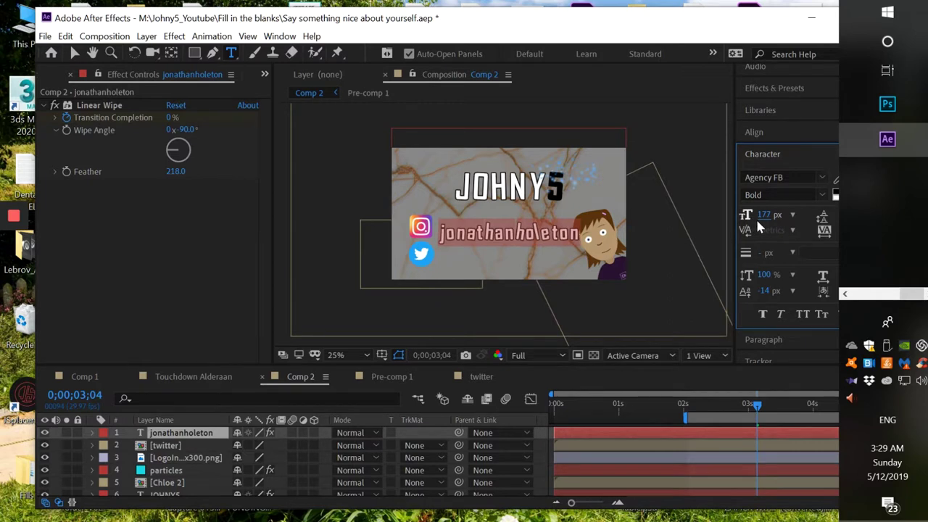
pyautogui.click(764, 215)
pyautogui.write('146')
pyautogui.press('Return')
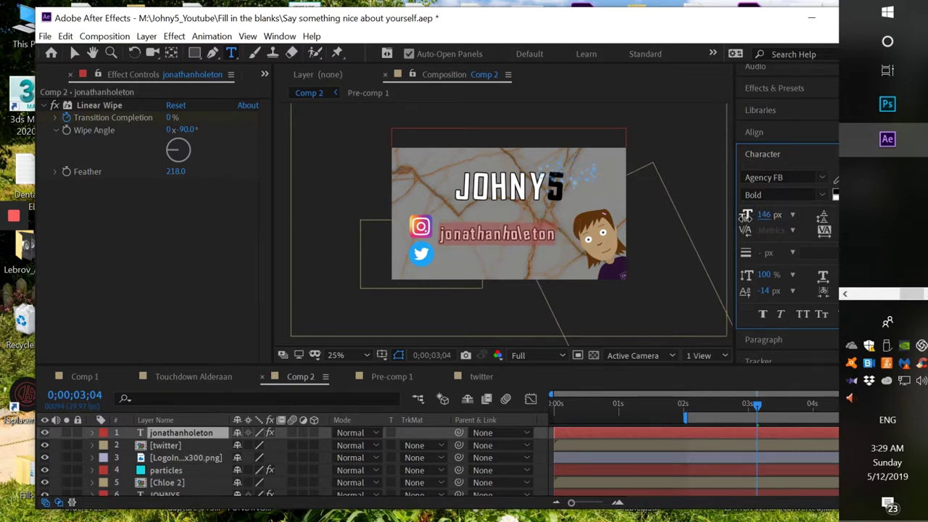
pyautogui.click(74, 53)
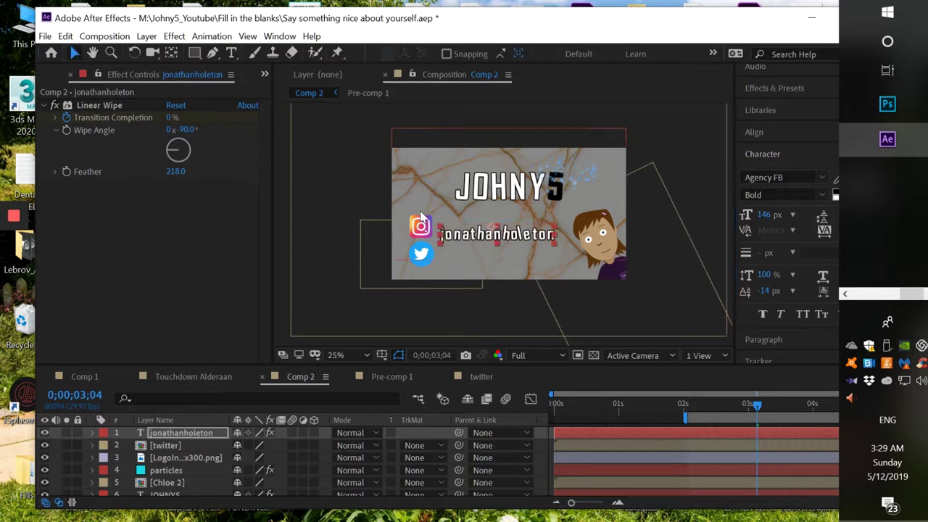
# Nudge the handle text up beside the Instagram icon and reselect the handle layer
pyautogui.moveTo(481, 238); pyautogui.dragTo(479, 229)
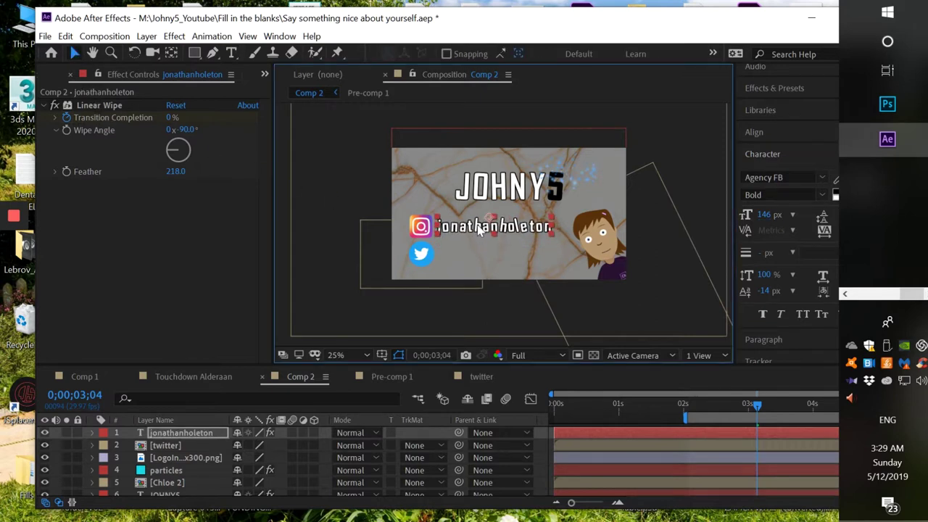
pyautogui.doubleClick(476, 227)
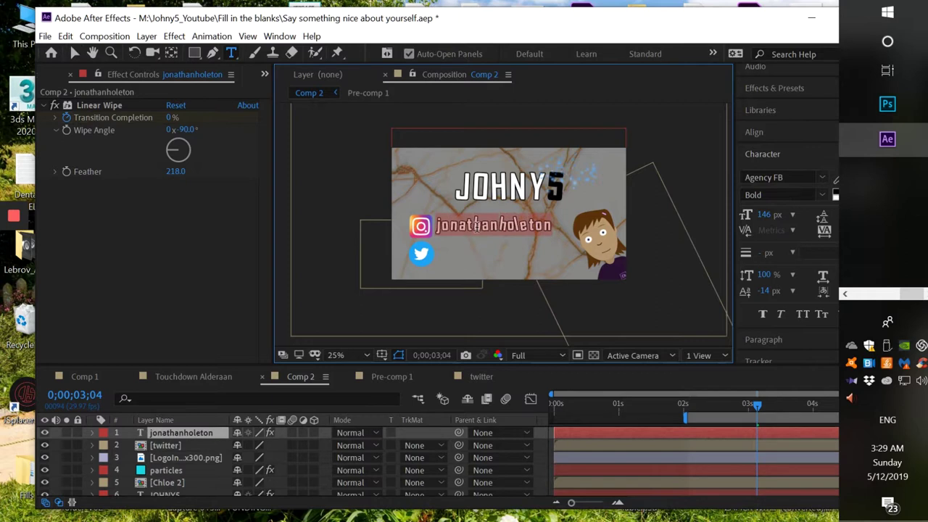
pyautogui.click(177, 435)
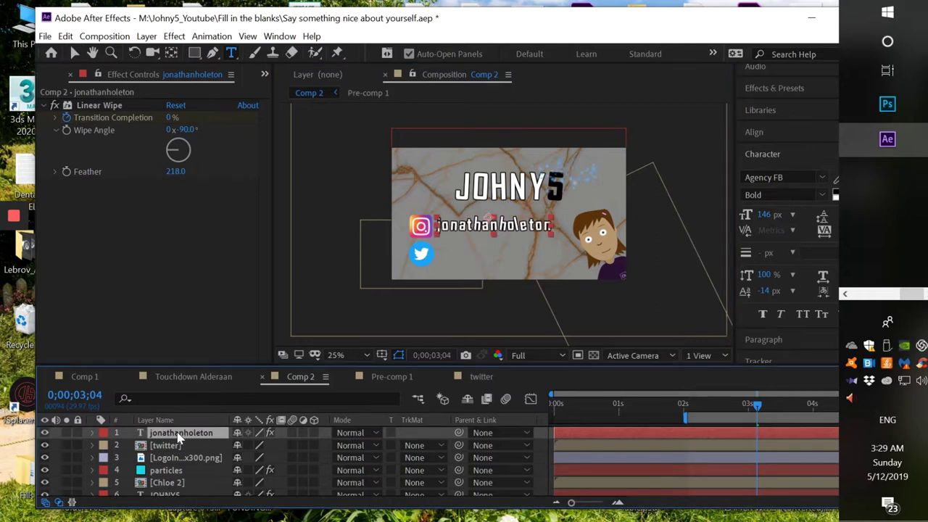
# Duplicate the handle text layer and move the copy down beside the Twitter icon
pyautogui.hotkey('ctrl', 'd')
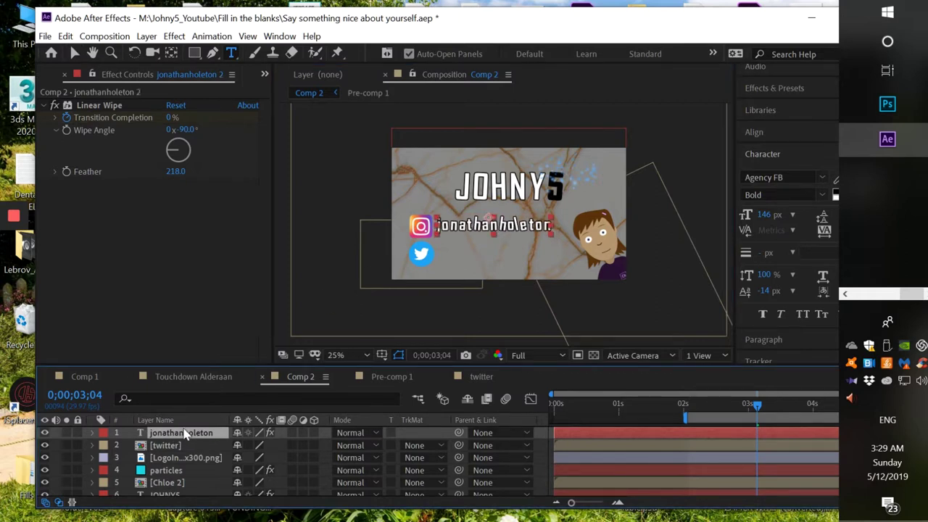
pyautogui.click(73, 54)
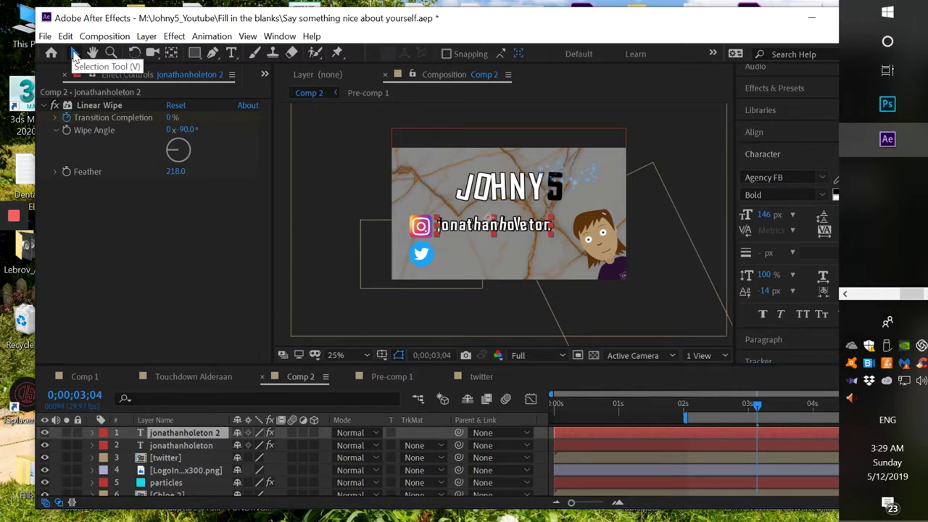
pyautogui.click(484, 232)
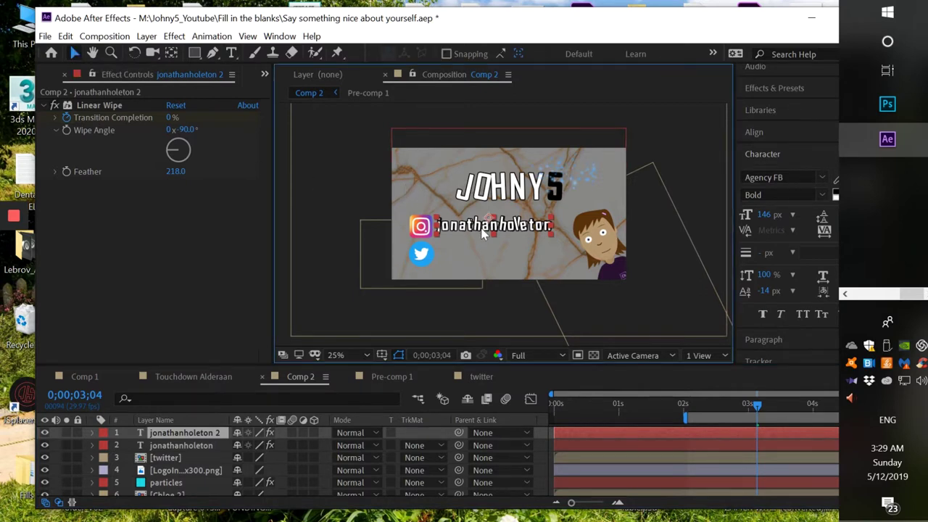
pyautogui.press('Down')
pyautogui.press('Down')
pyautogui.press('Down')
pyautogui.press('Down')
pyautogui.press('Down')
pyautogui.press('Down')
pyautogui.press('Down')
pyautogui.press('Down')
pyautogui.press('Down')
pyautogui.press('Down')
pyautogui.press('Down')
pyautogui.press('Down')
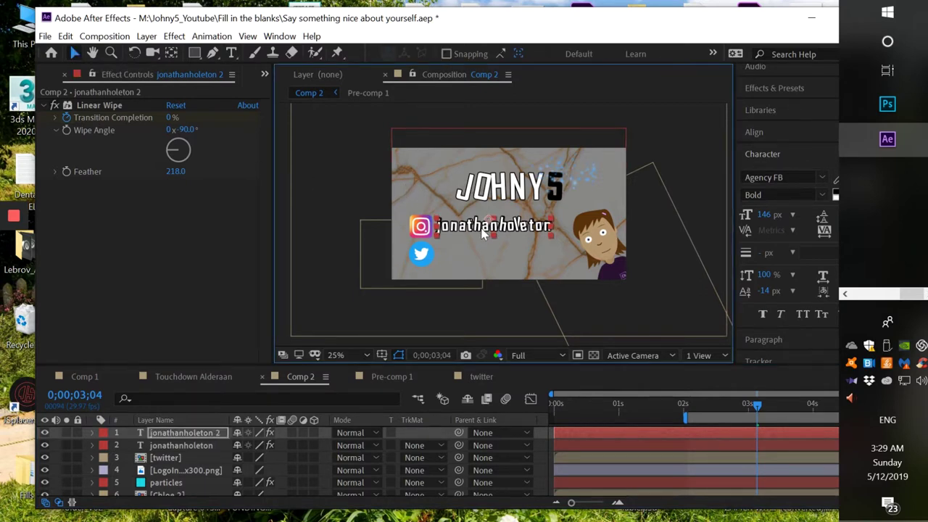
pyautogui.hotkey('shift', 'Down')
pyautogui.hotkey('shift', 'Down')
pyautogui.hotkey('shift', 'Down')
pyautogui.hotkey('shift', 'Down')
pyautogui.hotkey('shift', 'Down')
pyautogui.hotkey('shift', 'Down')
pyautogui.hotkey('shift', 'Down')
pyautogui.hotkey('shift', 'Down')
pyautogui.hotkey('shift', 'Down')
pyautogui.hotkey('shift', 'Down')
pyautogui.hotkey('shift', 'Down')
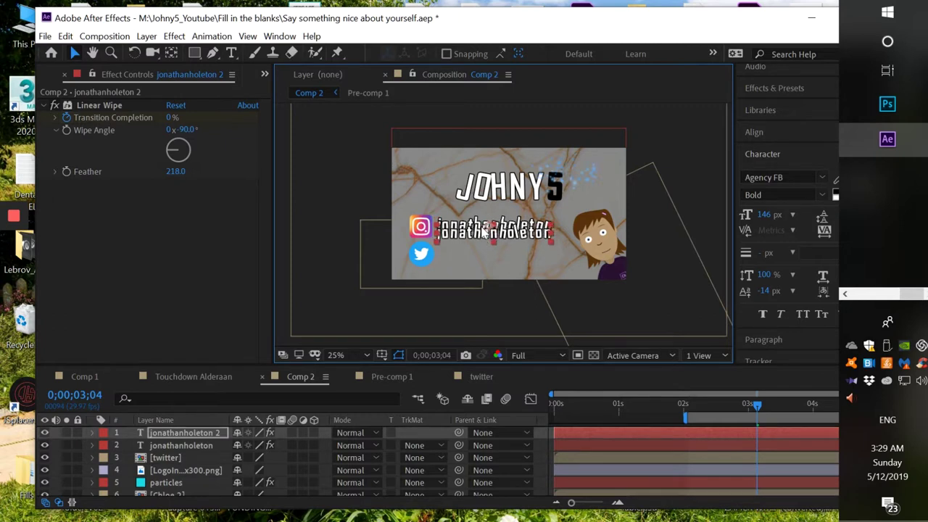
pyautogui.hotkey('shift', 'Down')
pyautogui.hotkey('shift', 'Down')
pyautogui.hotkey('shift', 'Down')
pyautogui.hotkey('shift', 'Down')
pyautogui.hotkey('shift', 'Down')
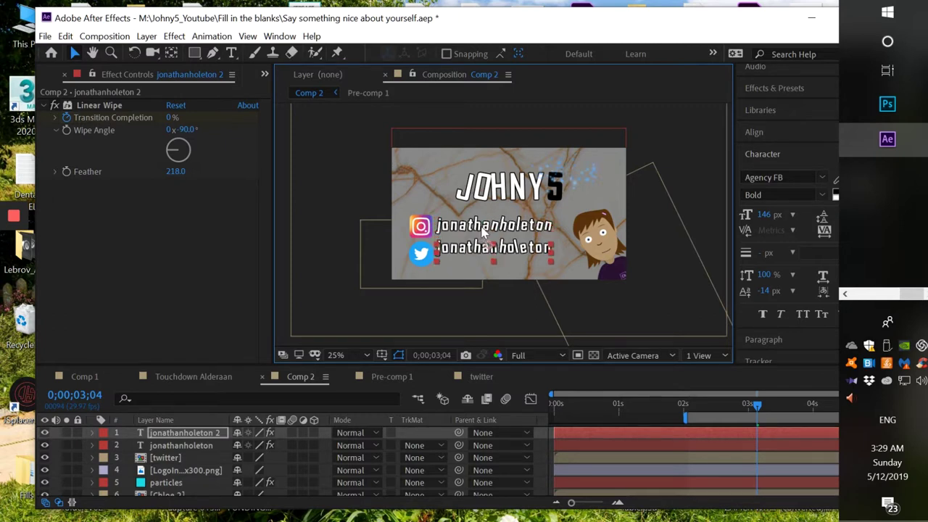
pyautogui.hotkey('shift', 'Up')
pyautogui.hotkey('shift', 'Up')
pyautogui.hotkey('shift', 'Up')
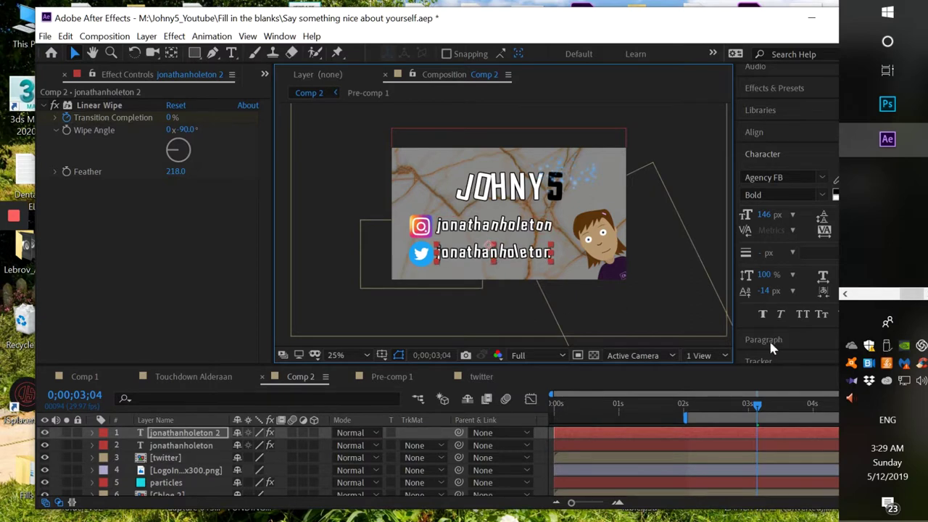
# Scrub to 0;00;02;24 to check the wipe, then bring the YouTube reference window forward
pyautogui.click(729, 413)
pyautogui.click(718, 412)
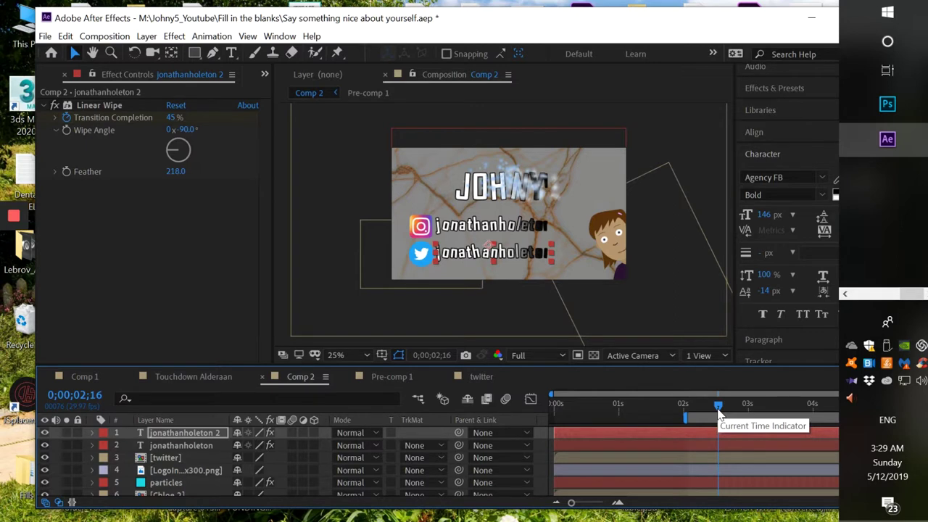
pyautogui.click(736, 411)
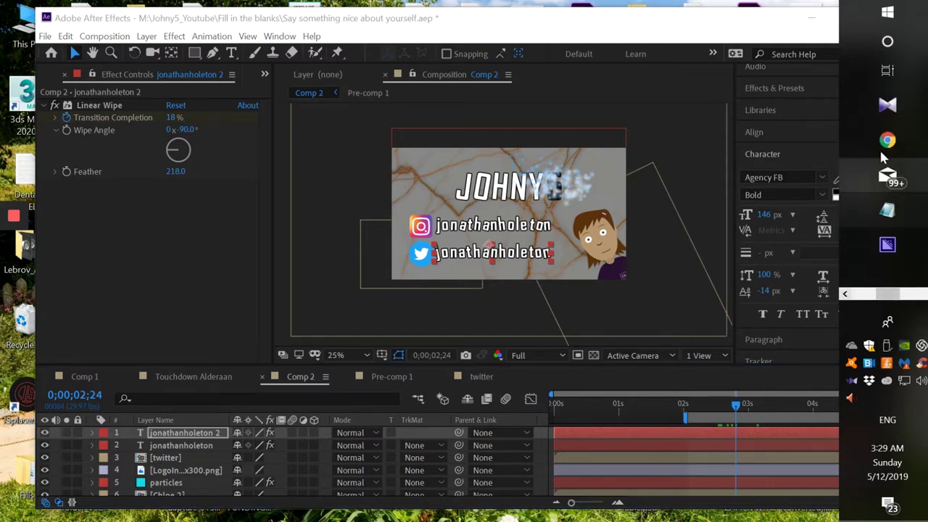
pyautogui.moveTo(883, 147)
pyautogui.click(738, 176)
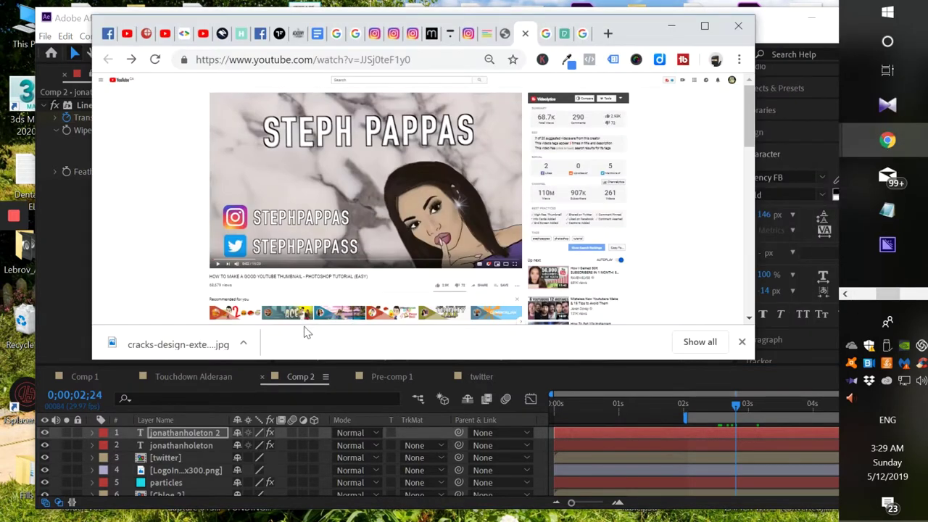
pyautogui.click(216, 267)
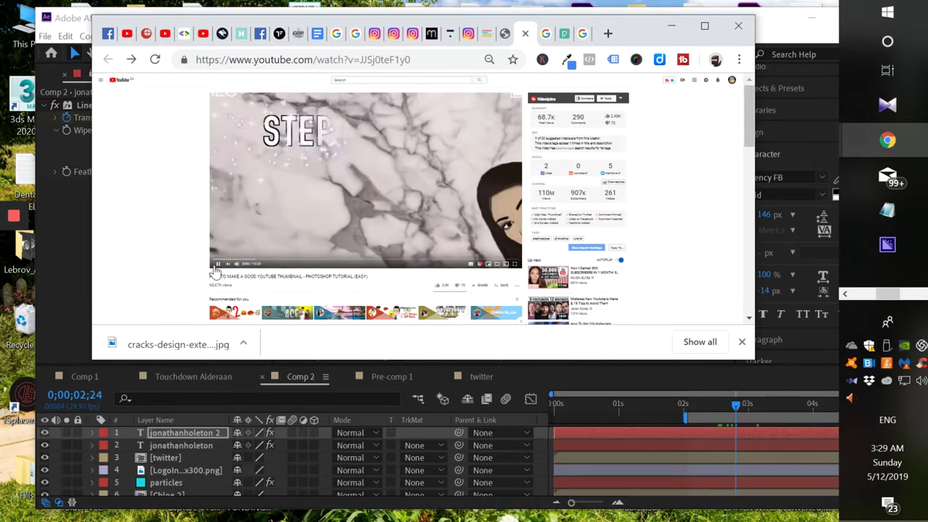
pyautogui.click(217, 267)
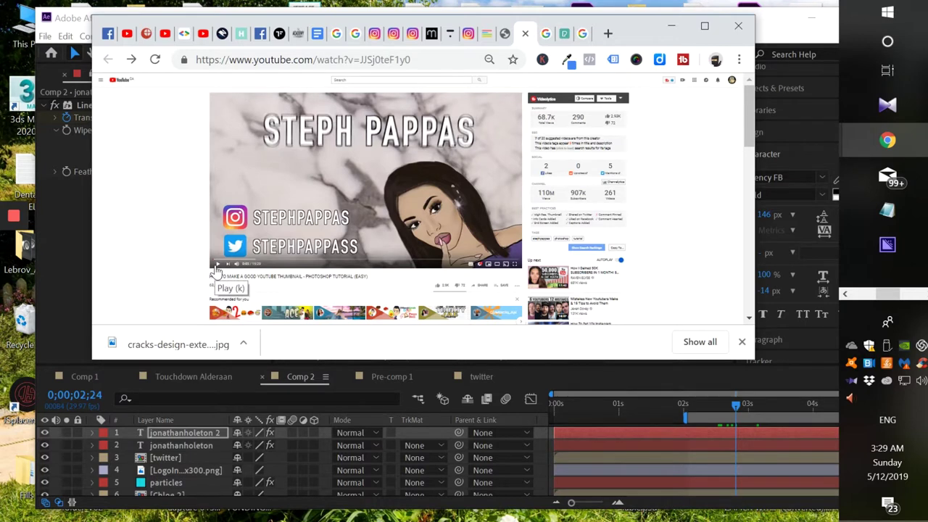
pyautogui.click(668, 33)
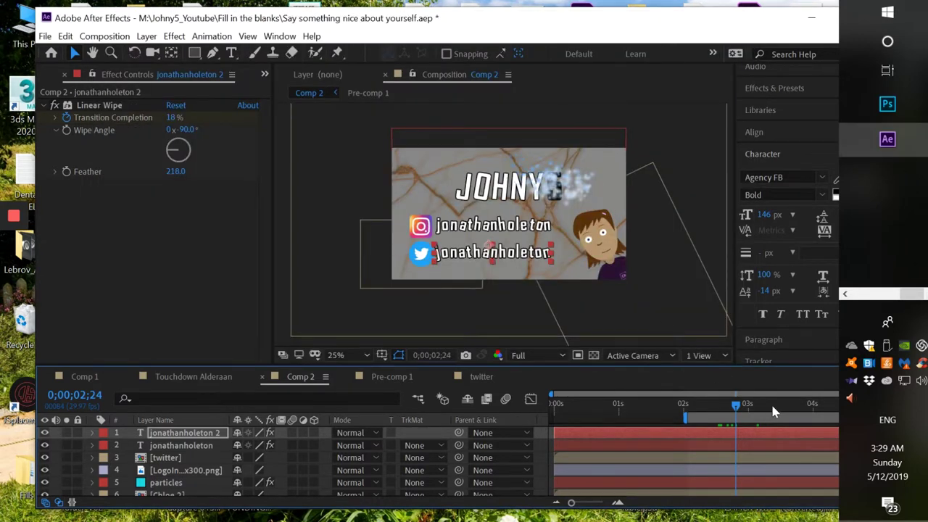
# Move to 0;00;01;28, enlarge the composition viewer and collapse the Character panel
pyautogui.moveTo(727, 409); pyautogui.dragTo(692, 418)
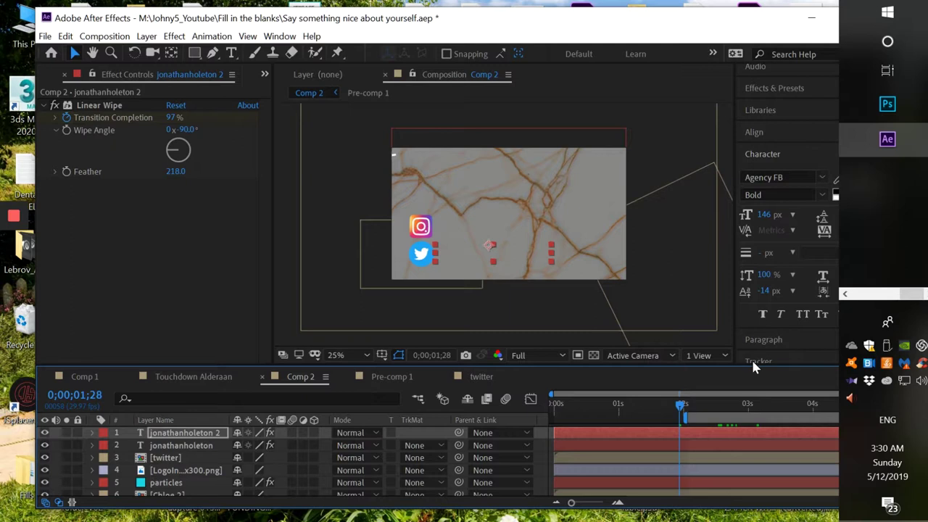
pyautogui.moveTo(752, 363); pyautogui.dragTo(760, 401)
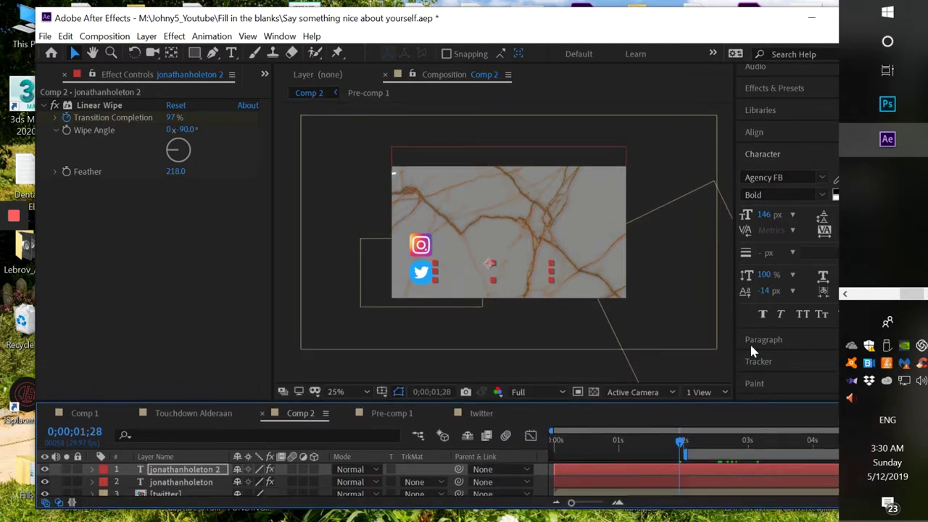
pyautogui.click(754, 158)
# Expand the Preview panel and choose Undock Panel from its options menu
pyautogui.click(767, 382)
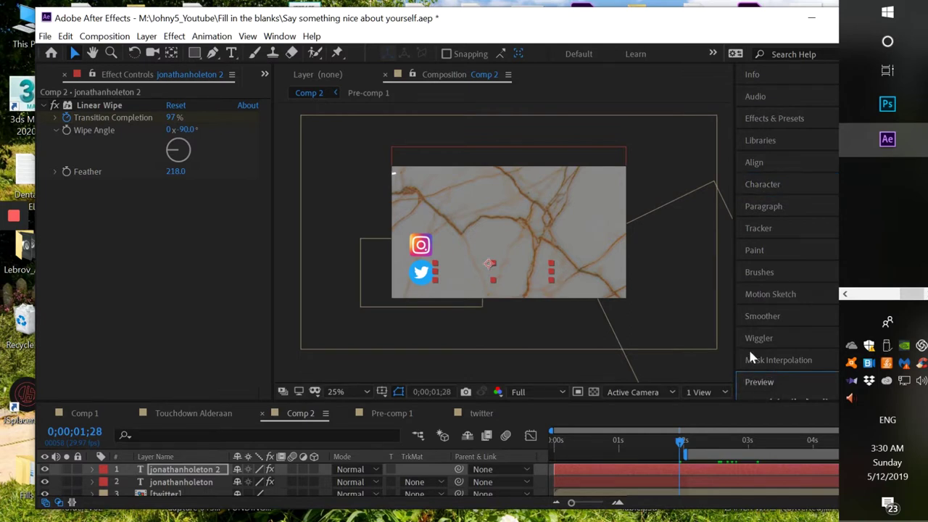
pyautogui.click(769, 363)
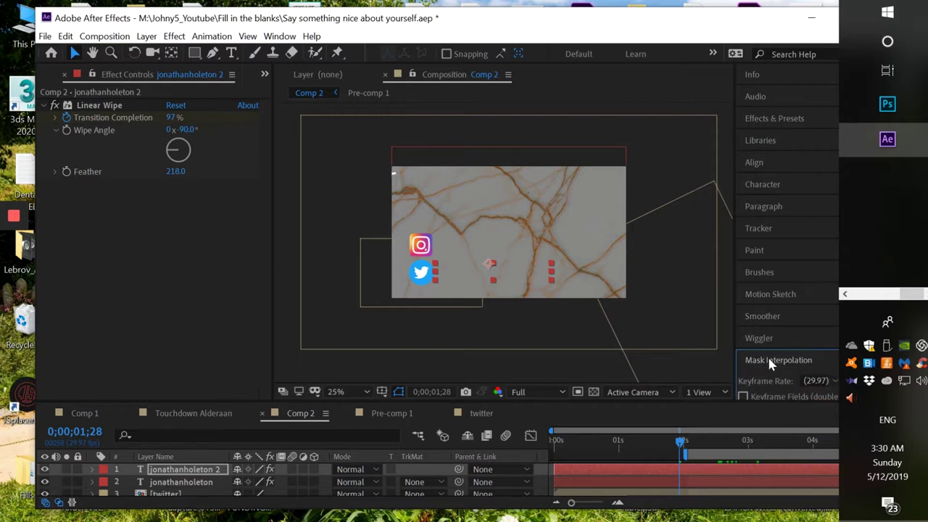
pyautogui.click(750, 337)
pyautogui.click(754, 341)
pyautogui.click(769, 384)
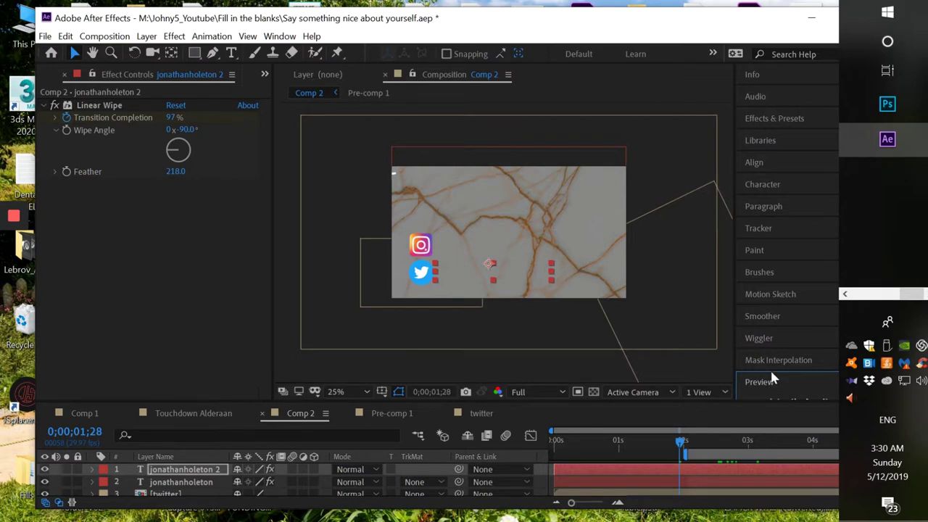
pyautogui.rightClick(751, 374)
pyautogui.click(722, 402)
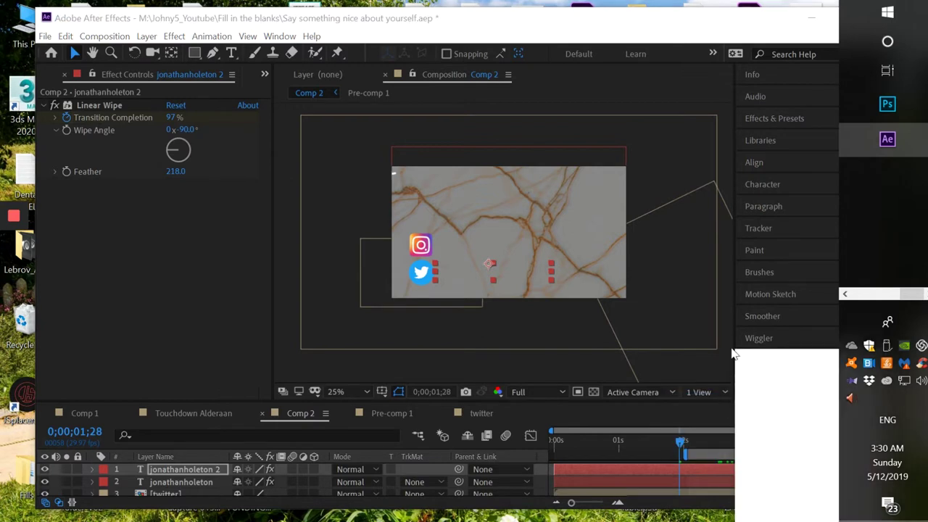
# Move the floating Preview window to the top right, play Comp 2, stop it and scrub ahead
pyautogui.moveTo(762, 233); pyautogui.dragTo(771, 57)
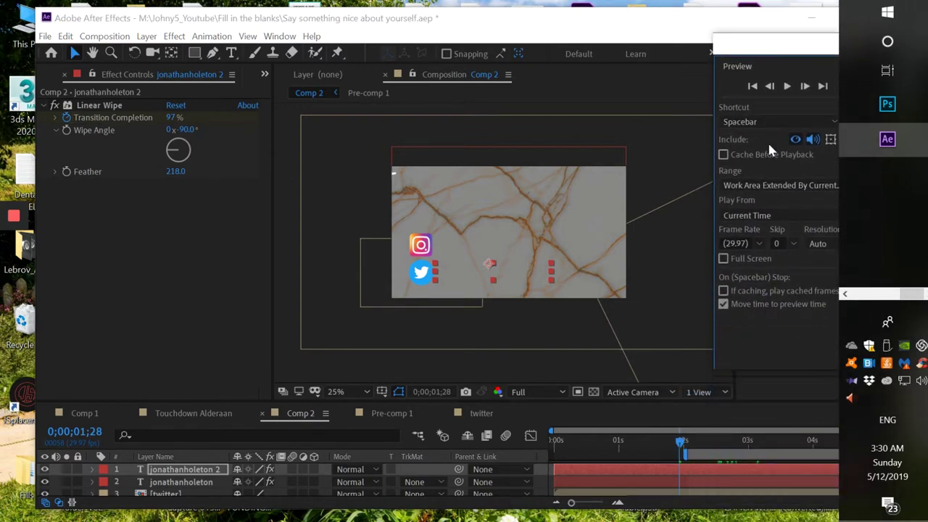
pyautogui.click(785, 86)
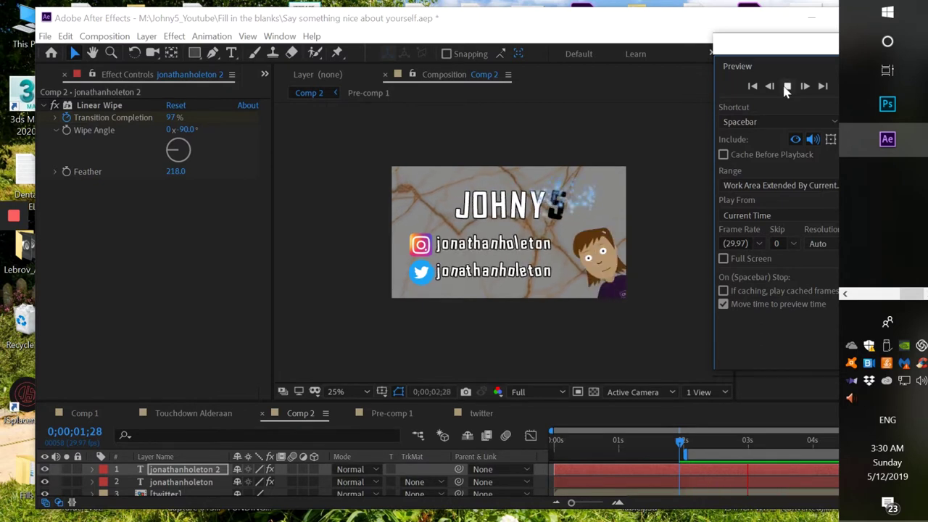
pyautogui.click(786, 87)
pyautogui.moveTo(681, 442); pyautogui.dragTo(709, 440)
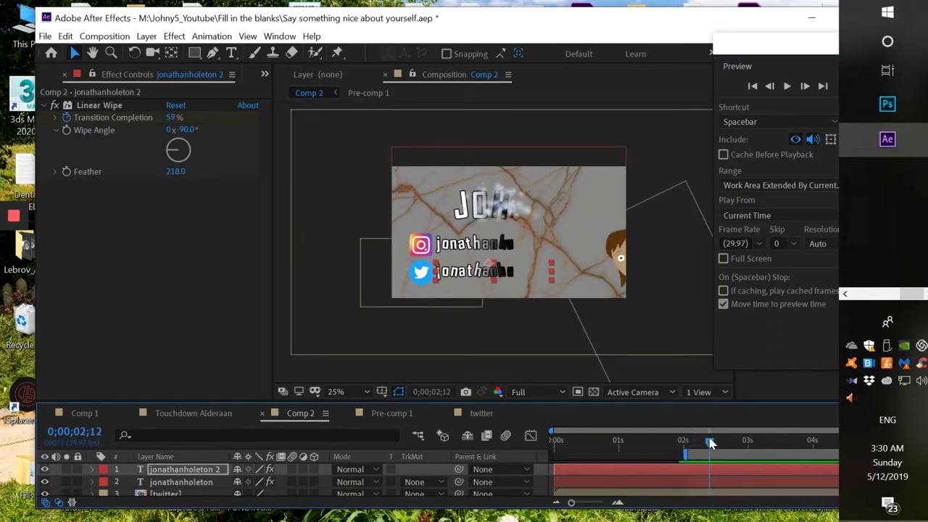
pyautogui.click(174, 482)
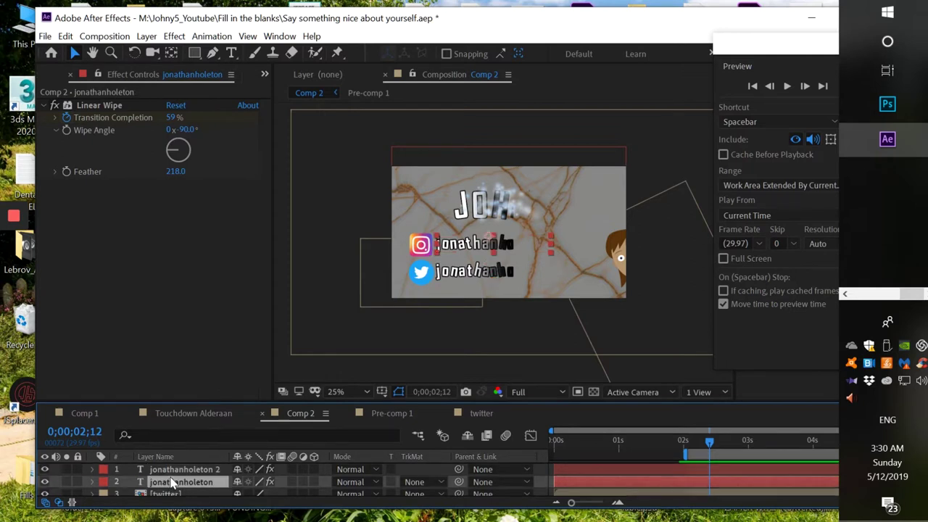
pyautogui.click(176, 470)
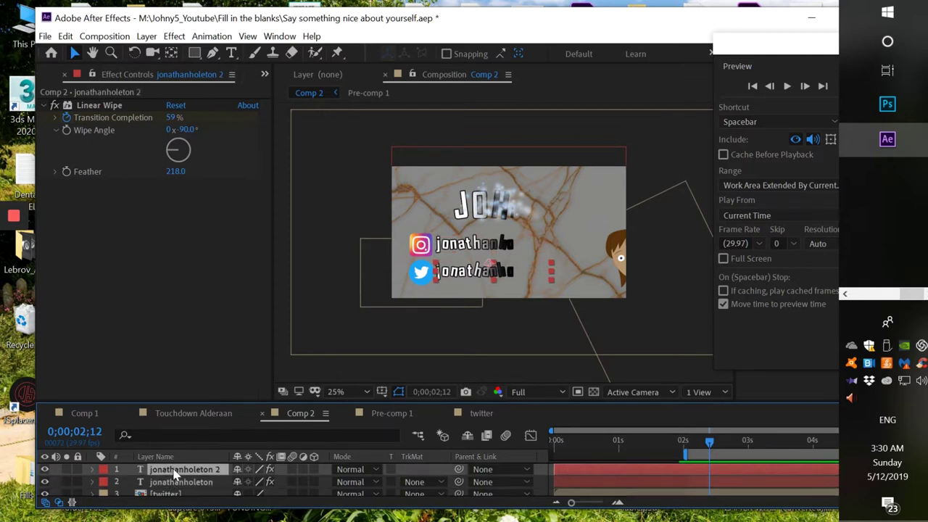
pyautogui.moveTo(564, 467); pyautogui.dragTo(587, 475)
pyautogui.hotkey('ctrl', 't')
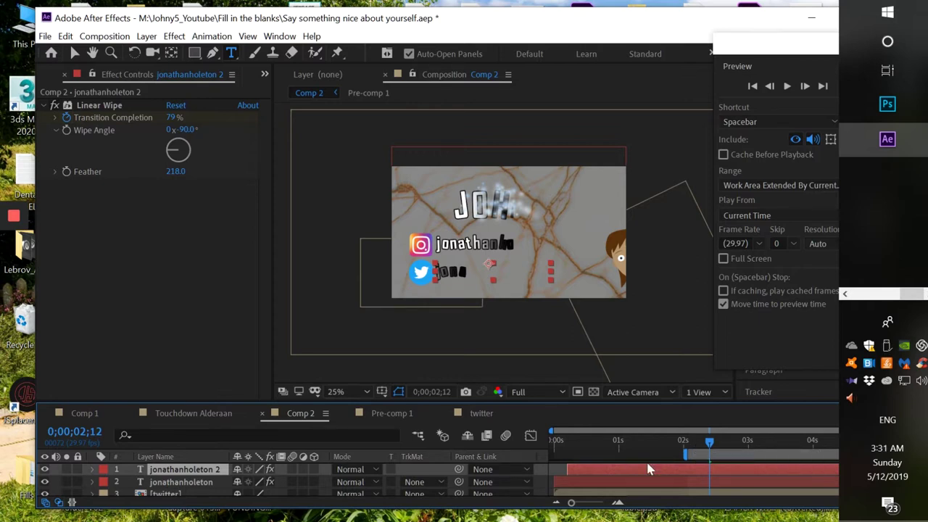
pyautogui.click(588, 484)
pyautogui.moveTo(588, 484); pyautogui.dragTo(593, 485)
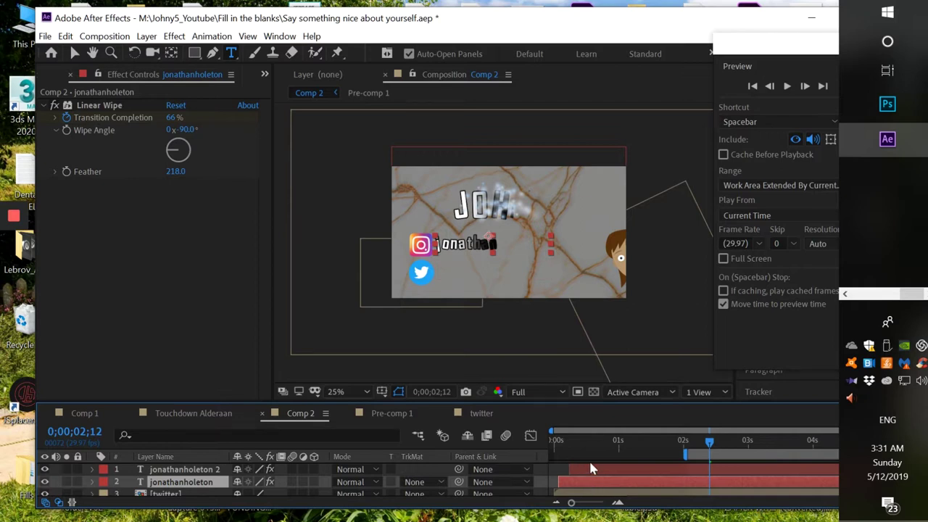
pyautogui.moveTo(716, 446); pyautogui.dragTo(701, 447)
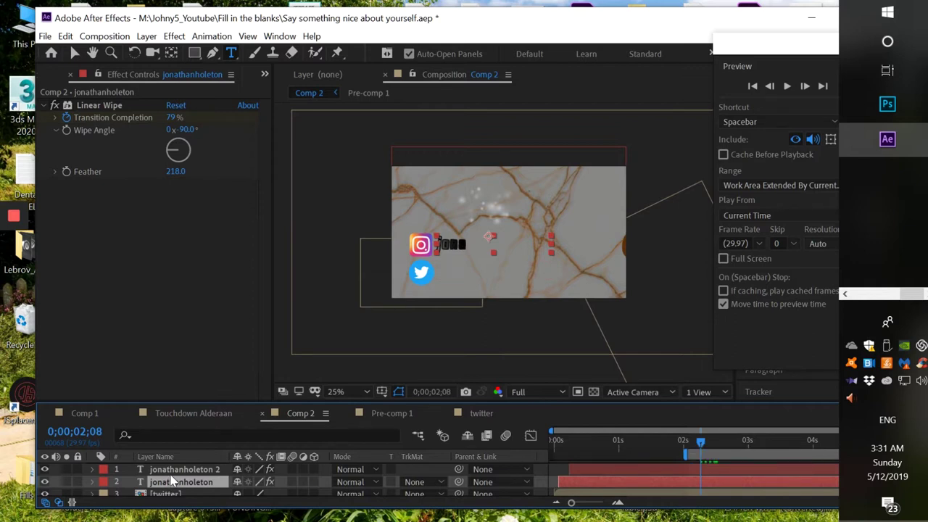
pyautogui.scroll(-1, 180, 481)
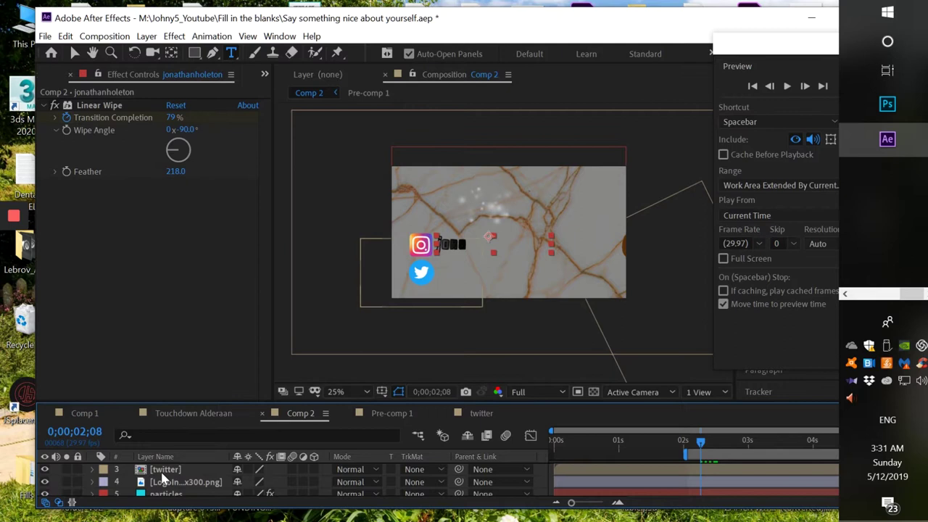
# Reveal the Instagram logo's Position and set a keyframe at 0;00;02;08
pyautogui.click(163, 472)
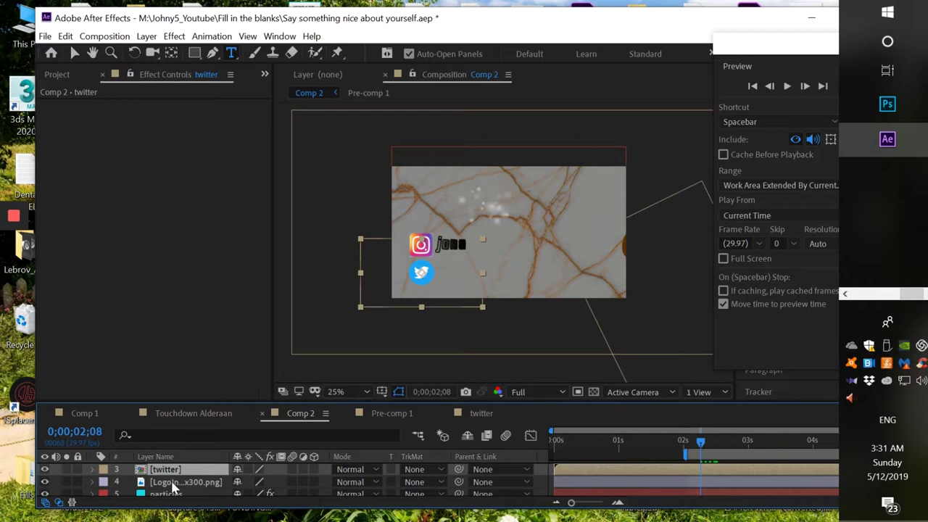
pyautogui.click(172, 484)
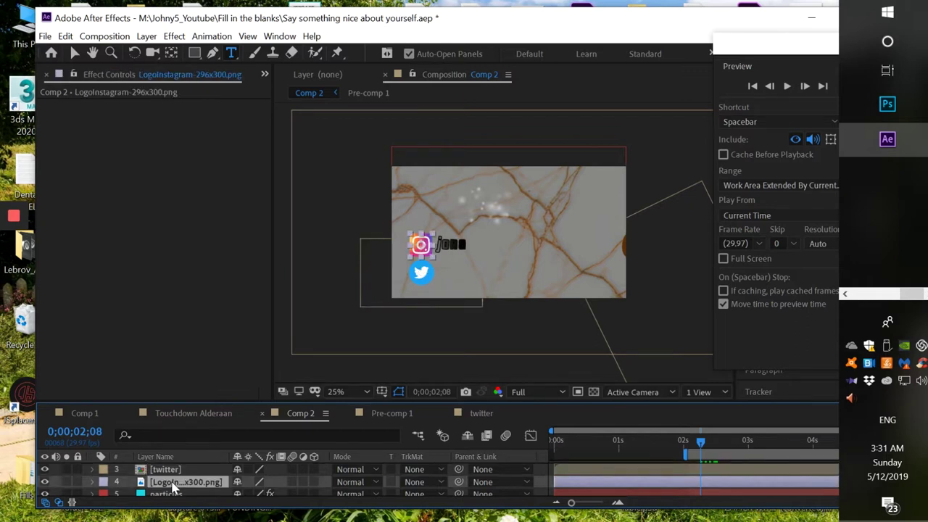
pyautogui.press('p')
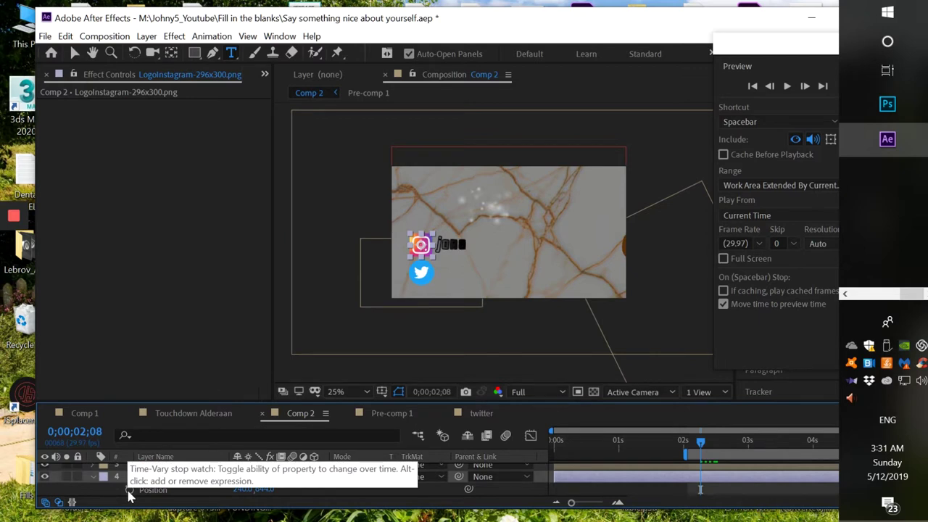
pyautogui.press('pageup')
pyautogui.press('pageup')
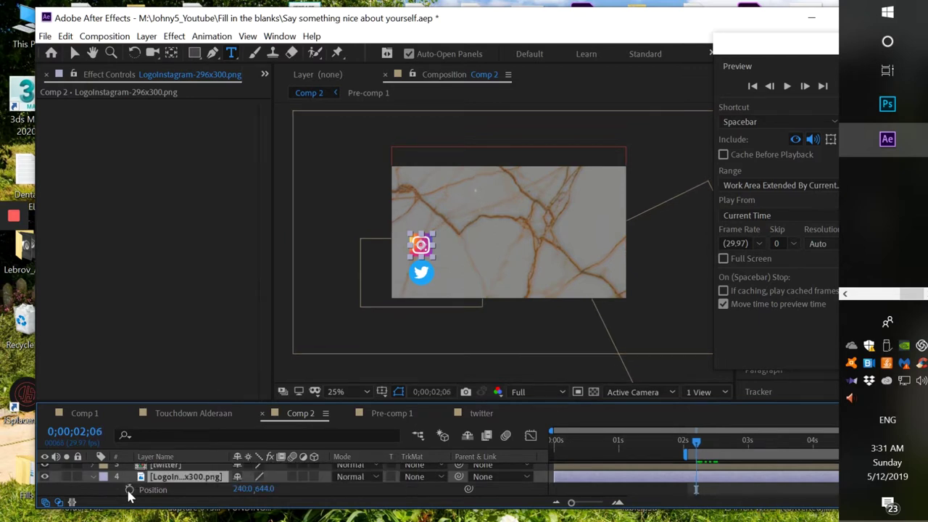
pyautogui.press('pagedown')
pyautogui.press('pagedown')
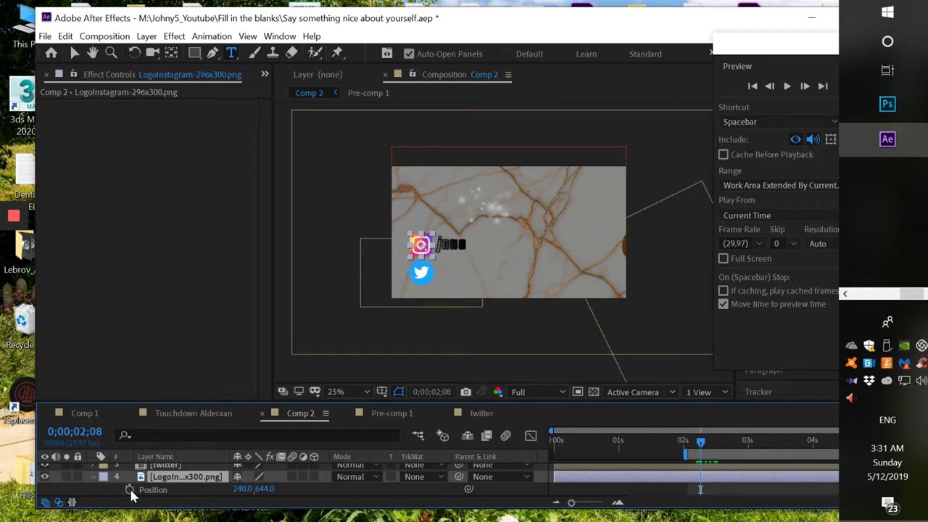
pyautogui.click(130, 491)
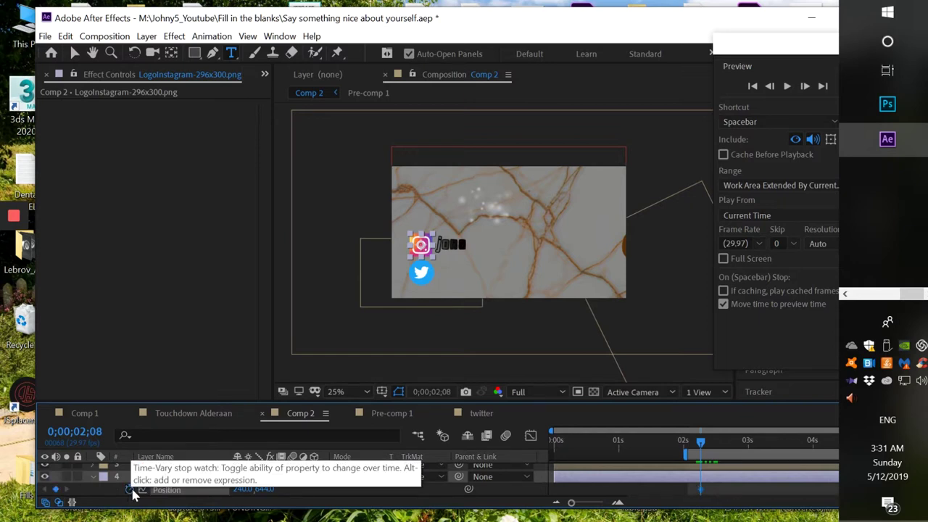
# At 0;00;02;02, move the Instagram logo off-screen left to X -121
pyautogui.press('pageup')
pyautogui.press('pageup')
pyautogui.press('pageup')
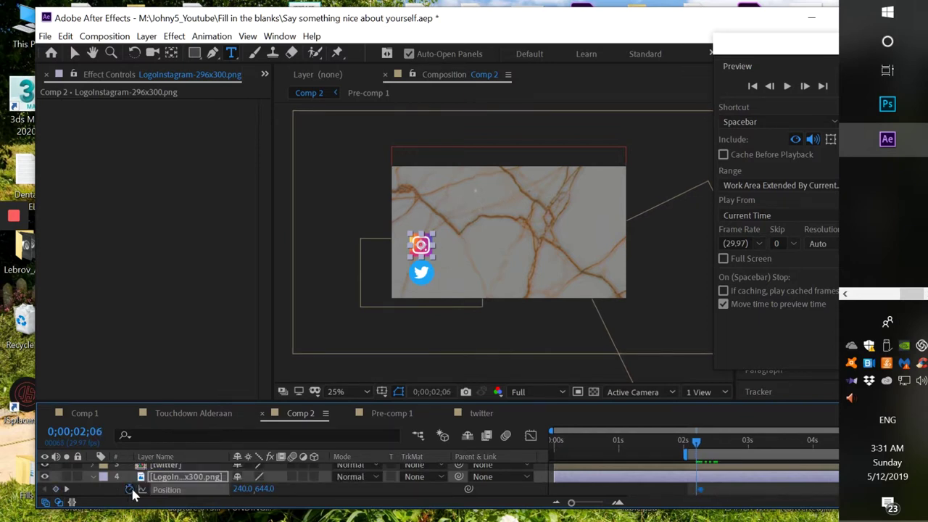
pyautogui.press('pageup')
pyautogui.press('pageup')
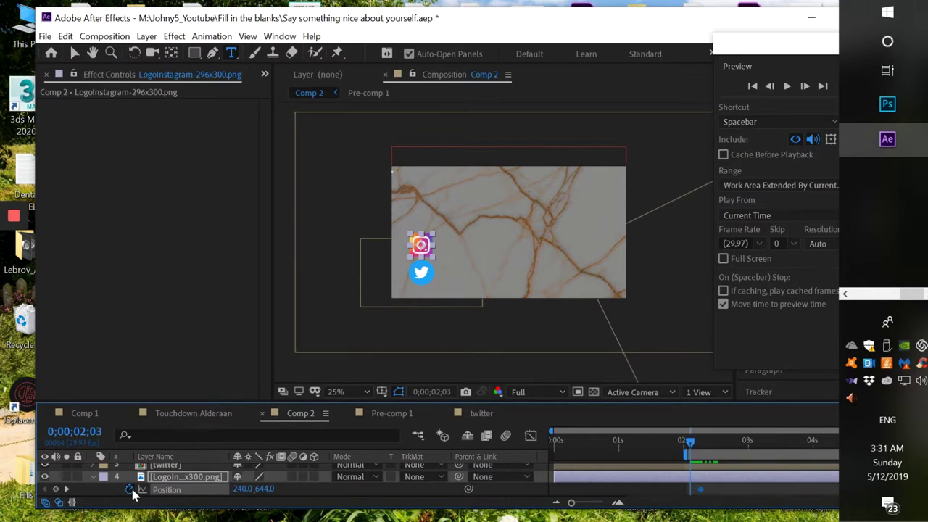
pyautogui.press('pageup')
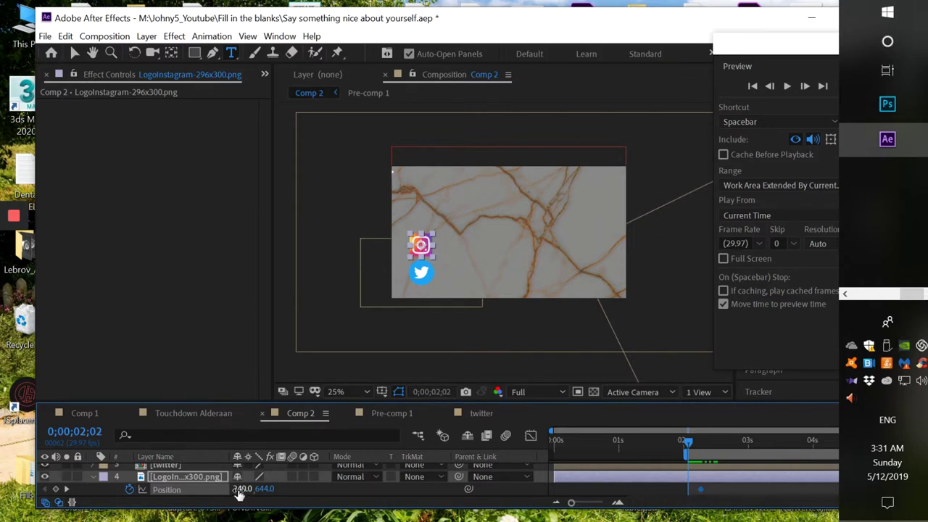
pyautogui.scroll(-2, 228, 499)
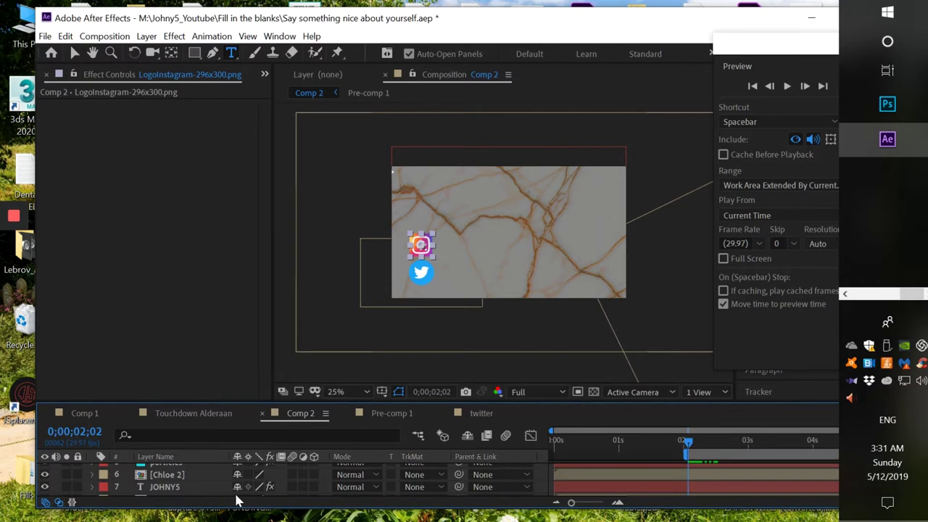
pyautogui.scroll(3, 231, 496)
pyautogui.scroll(-1, 230, 494)
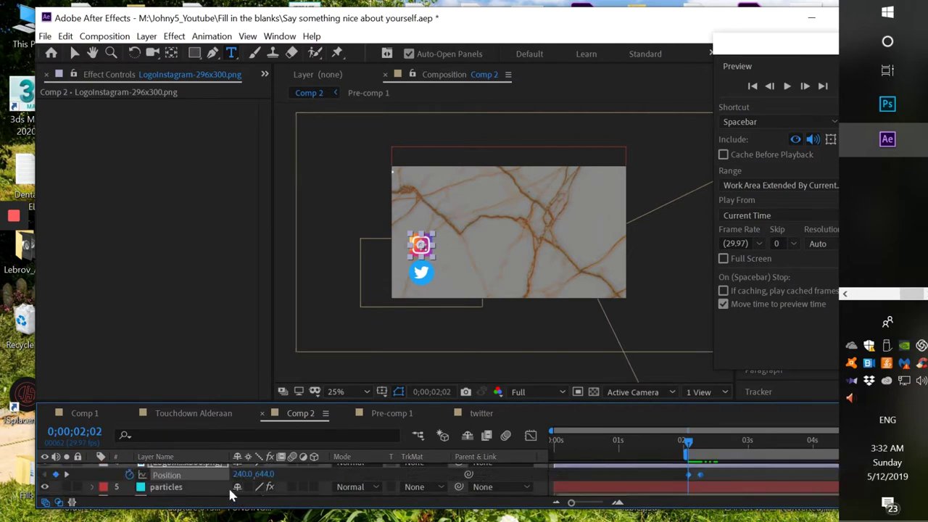
pyautogui.click(239, 396)
pyautogui.moveTo(243, 400); pyautogui.dragTo(250, 349)
pyautogui.moveTo(244, 445); pyautogui.dragTo(223, 443)
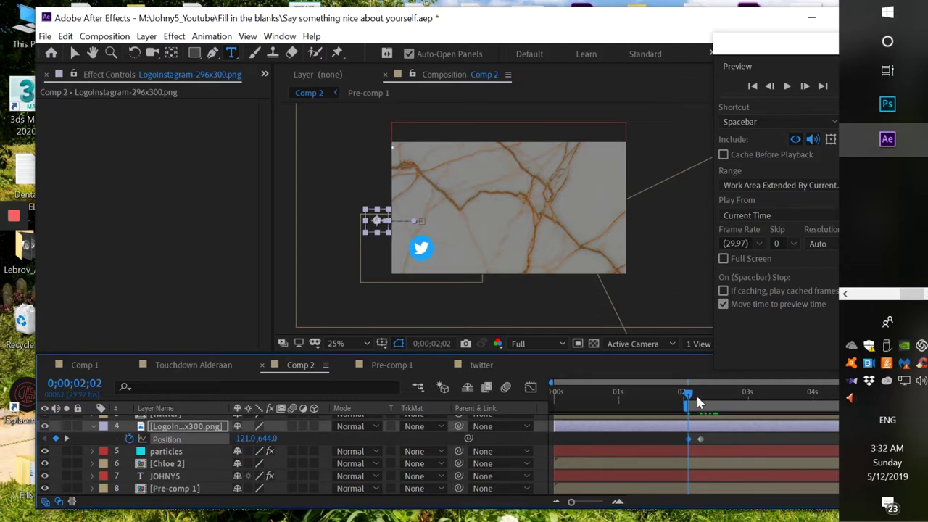
pyautogui.click(701, 399)
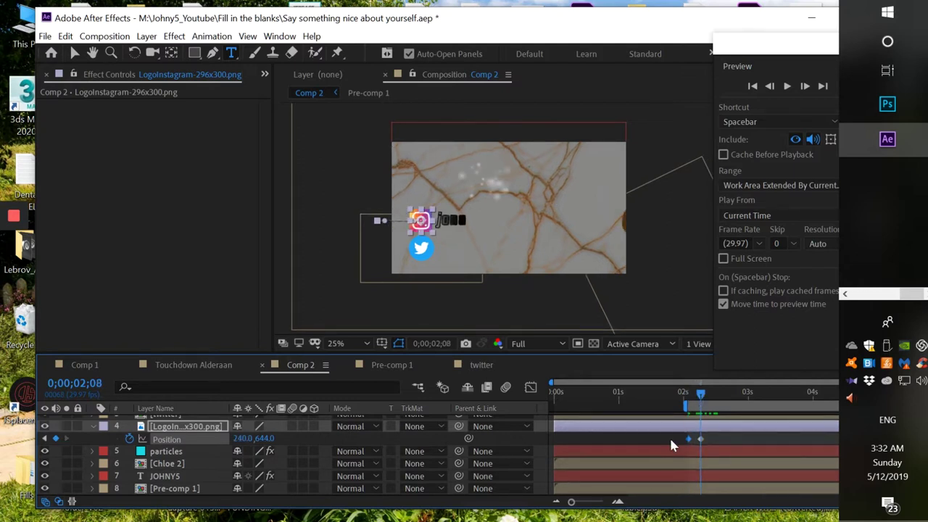
# Apply Easy Ease to both Instagram logo Position keyframes
pyautogui.moveTo(680, 441); pyautogui.dragTo(711, 445)
pyautogui.rightClick(700, 440)
pyautogui.moveTo(733, 430)
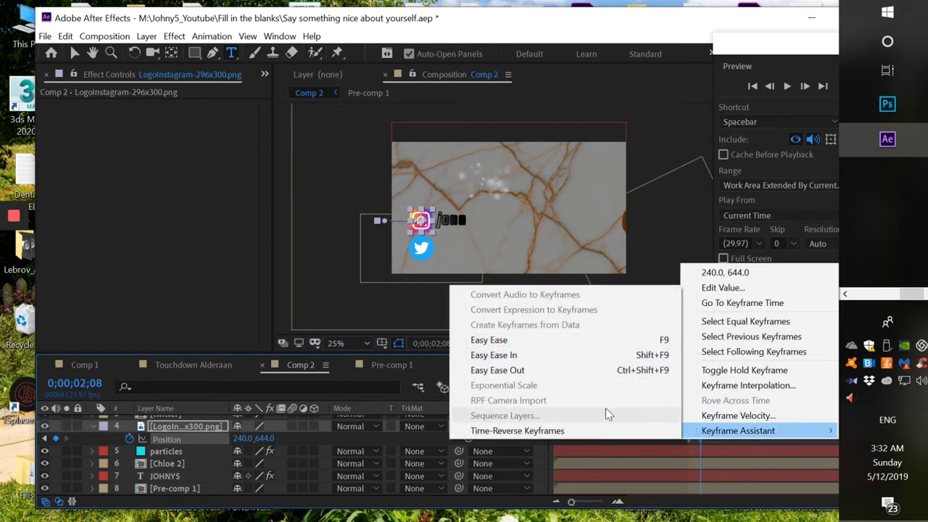
pyautogui.click(501, 340)
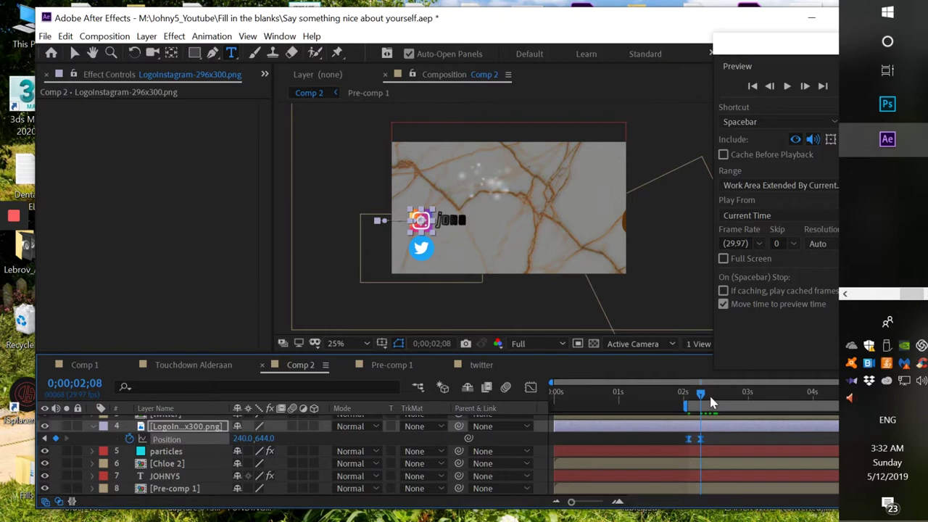
pyautogui.rightClick(700, 439)
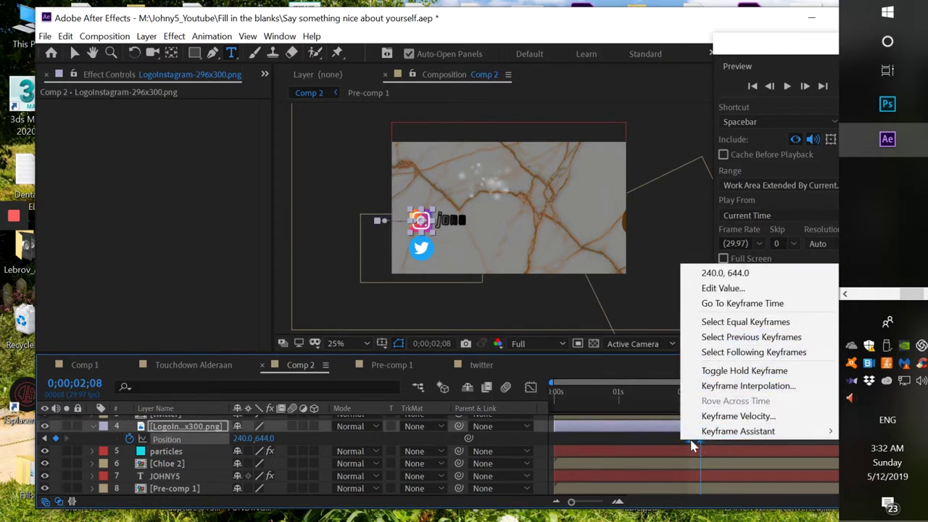
pyautogui.click(690, 449)
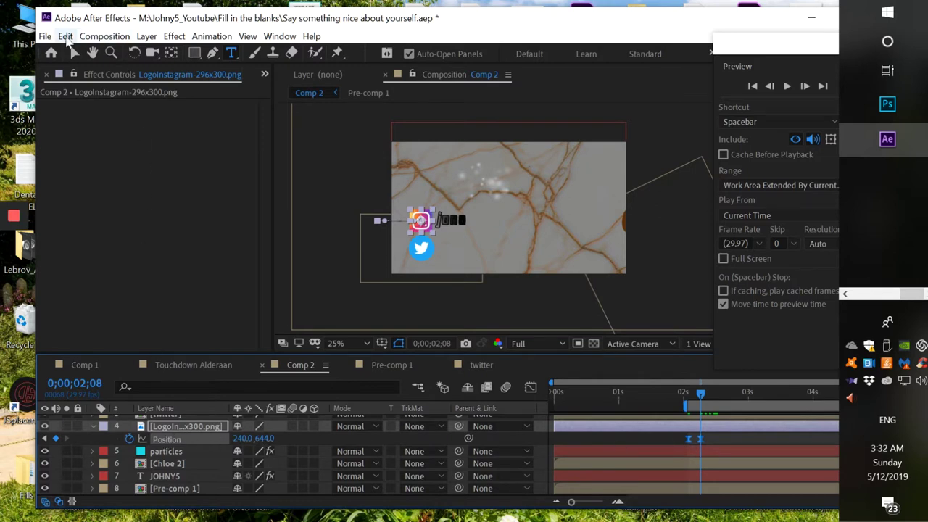
# Copy the eased Position keyframes and select the twitter layer
pyautogui.click(66, 37)
pyautogui.click(86, 116)
pyautogui.click(93, 428)
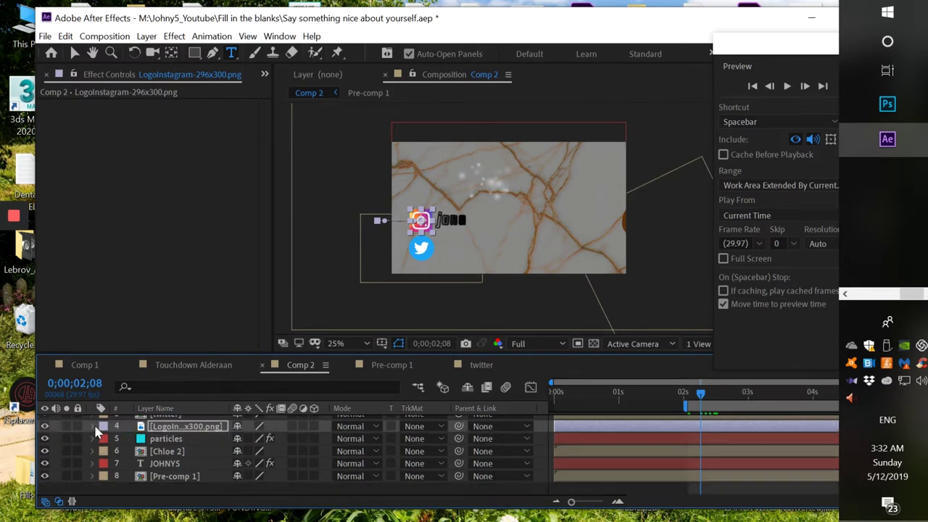
pyautogui.click(166, 427)
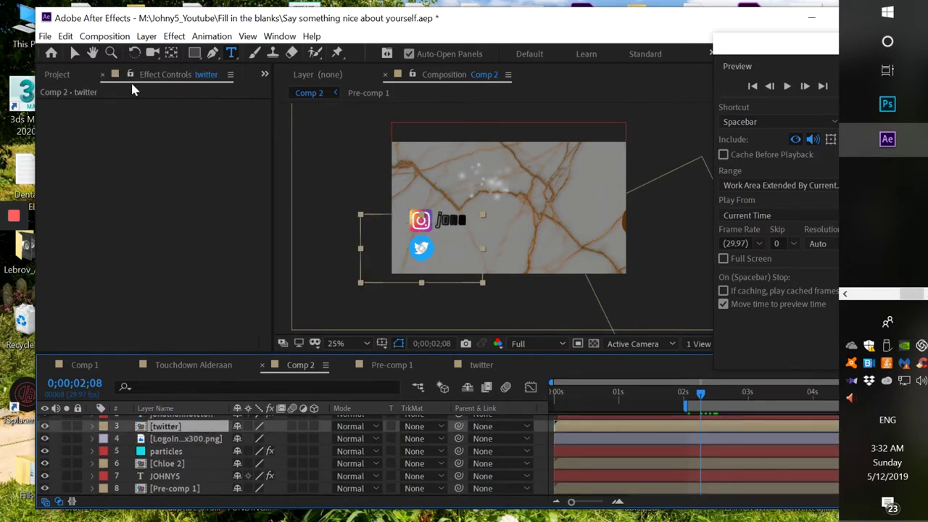
# Paste the slide-in keyframes onto the twitter layer, compare with the Instagram logo, then undo the paste
pyautogui.hotkey('alt', 'e')
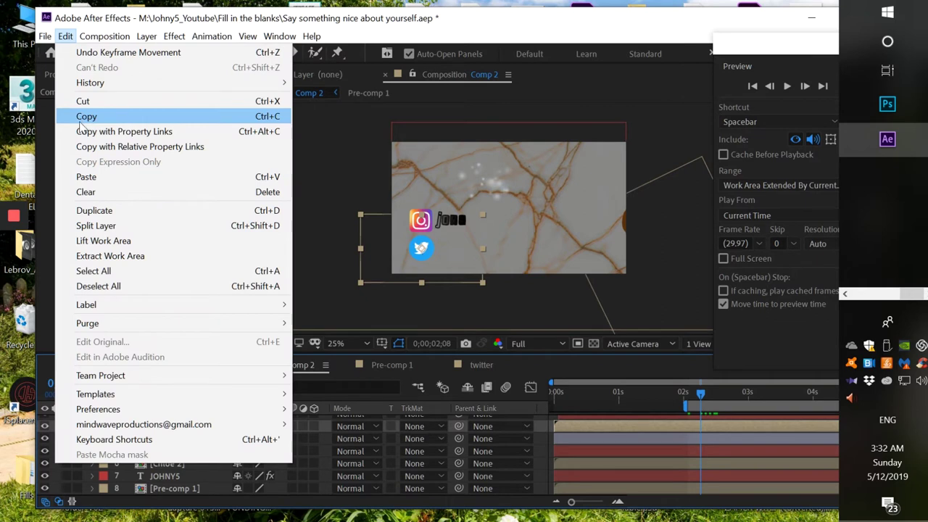
pyautogui.click(100, 176)
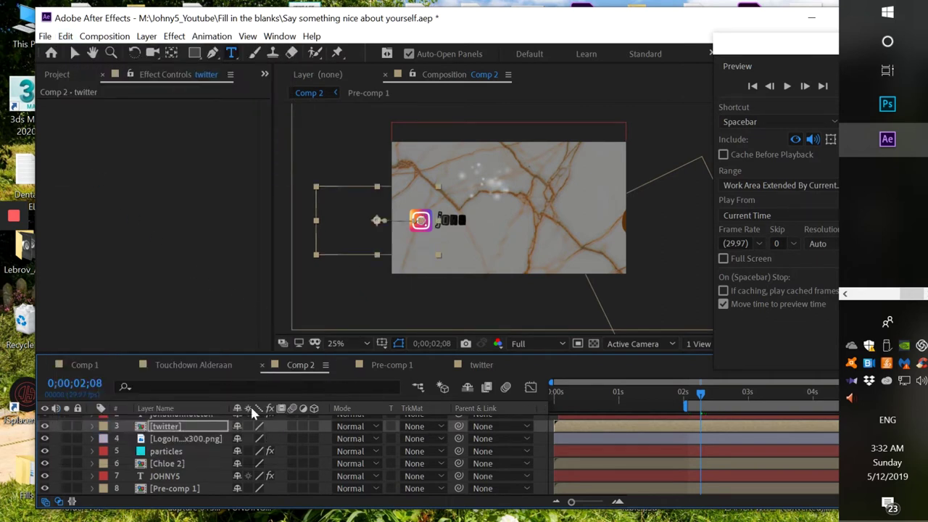
pyautogui.click(179, 428)
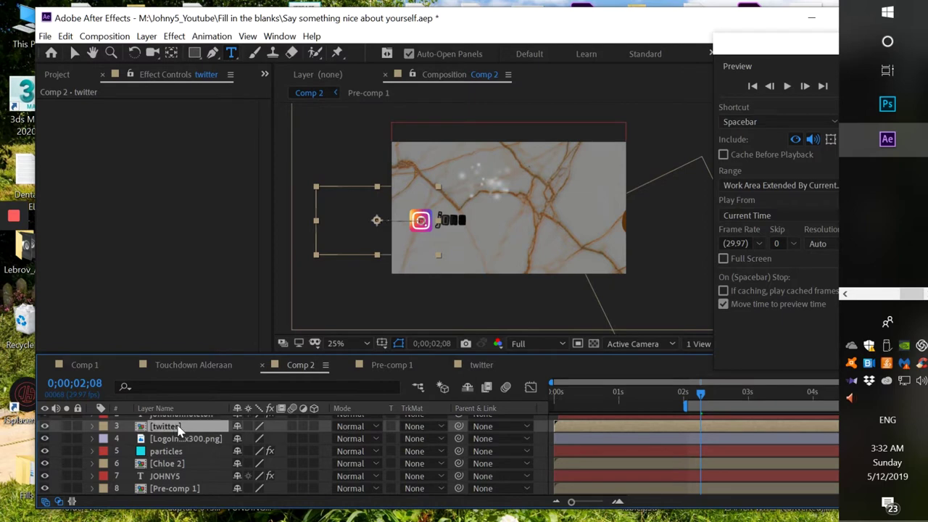
pyautogui.press('p')
pyautogui.click(196, 455)
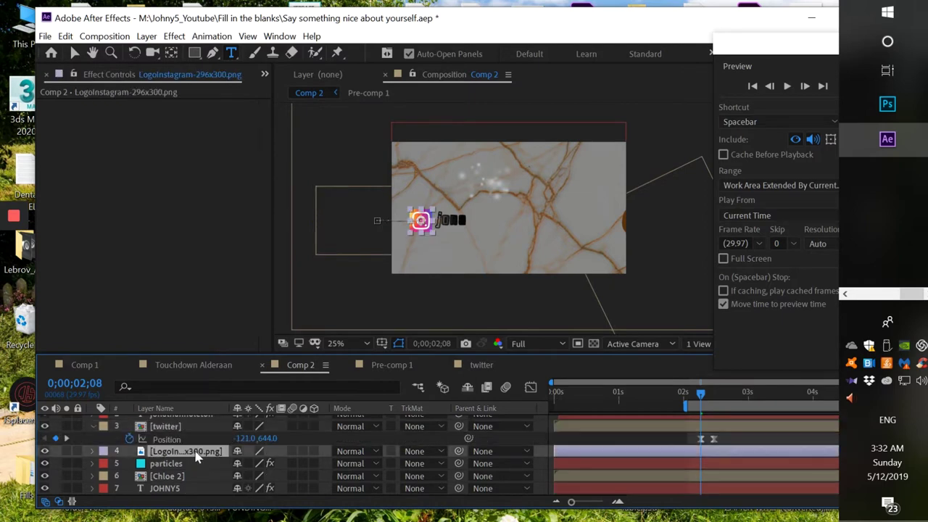
pyautogui.press('p')
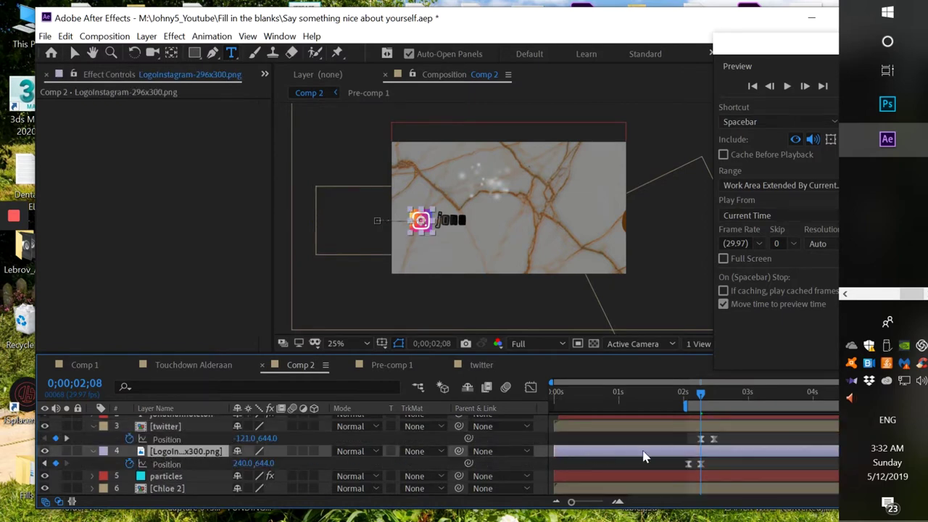
pyautogui.moveTo(700, 394); pyautogui.dragTo(716, 393)
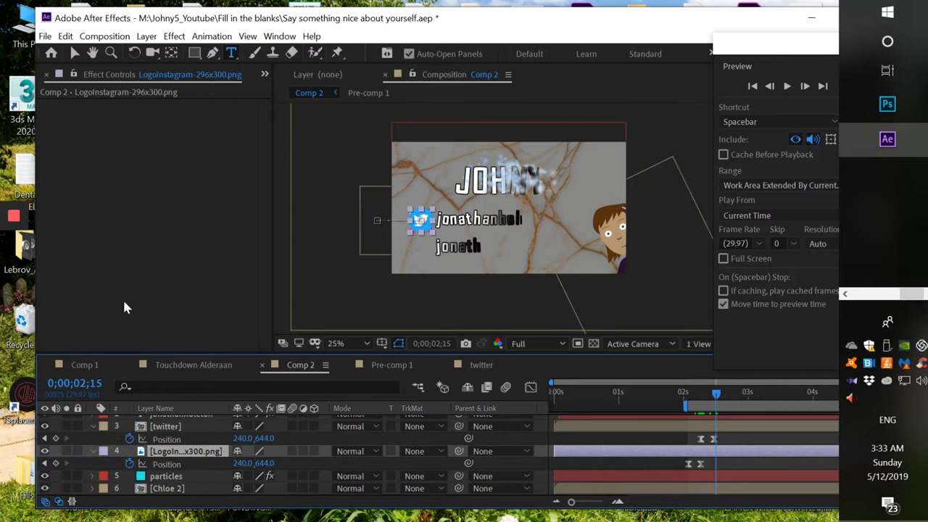
pyautogui.click(65, 36)
pyautogui.click(73, 52)
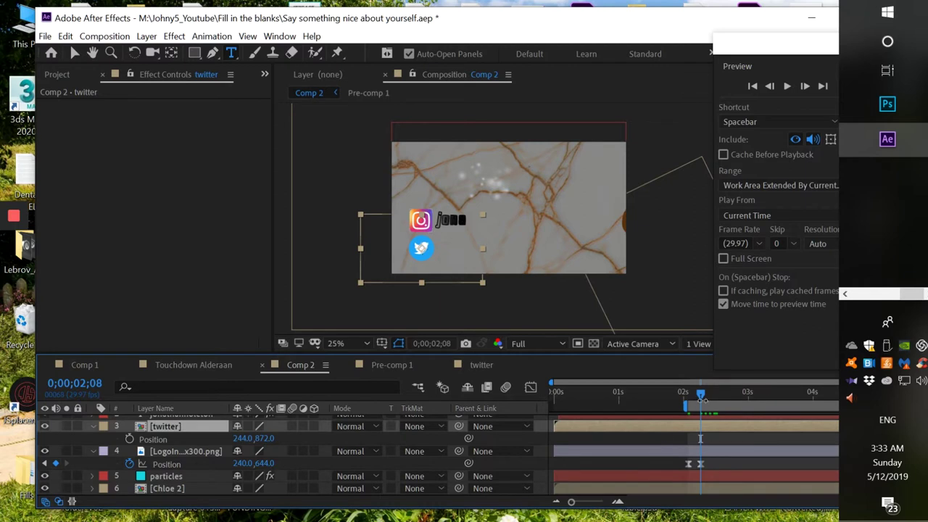
pyautogui.moveTo(700, 397); pyautogui.dragTo(709, 400)
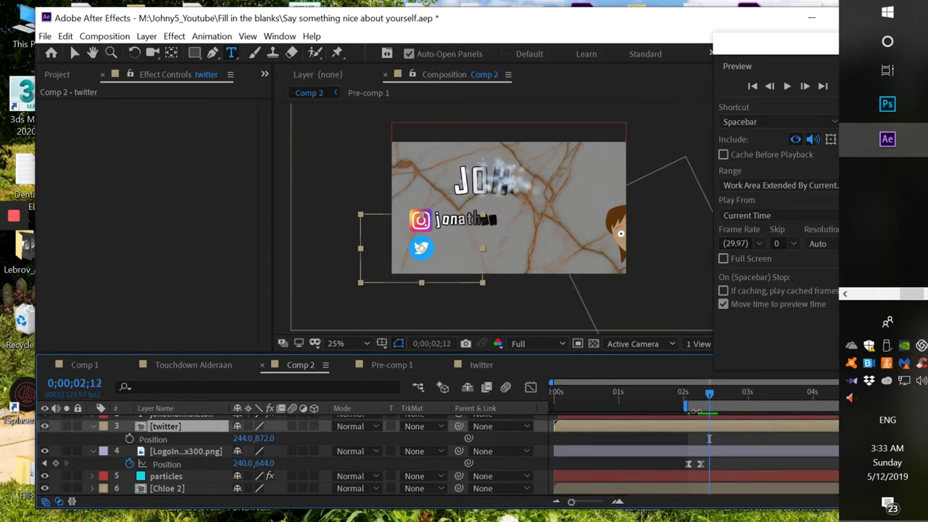
# Keyframe the twitter Position at 0;00;02;12, then at 0;00;02;05 slide it left to X 167
pyautogui.click(129, 440)
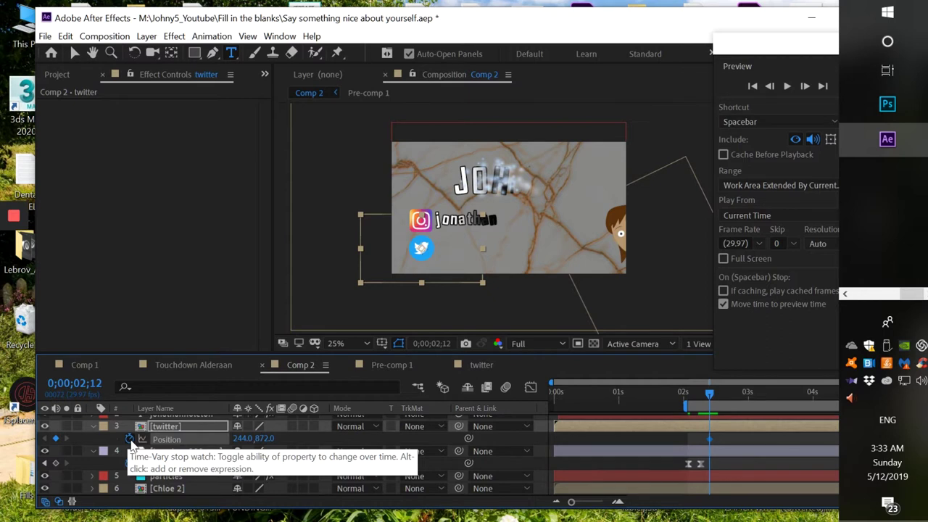
pyautogui.press('pageup')
pyautogui.press('pageup')
pyautogui.press('pageup')
pyautogui.press('pageup')
pyautogui.press('pageup')
pyautogui.press('pageup')
pyautogui.press('pageup')
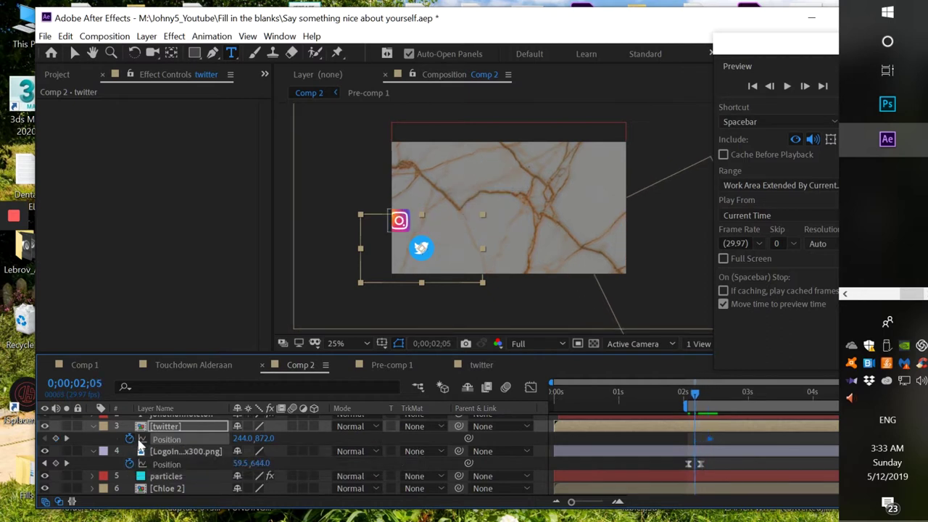
pyautogui.moveTo(240, 443)
pyautogui.mouseDown()
pyautogui.moveTo(233, 445)
pyautogui.moveTo(245, 448)
pyautogui.mouseUp()
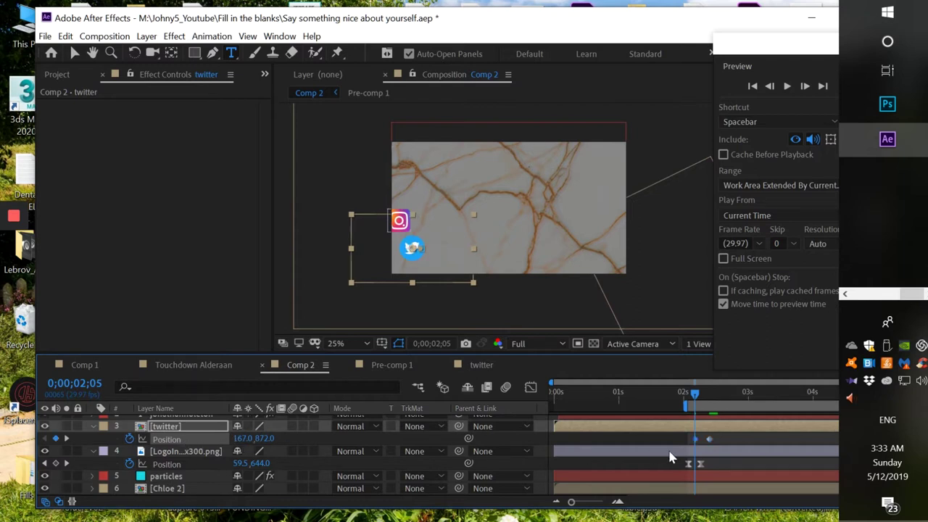
# Adjust the twitter start keyframe and move the icon left to about X 146.6
pyautogui.doubleClick(693, 440)
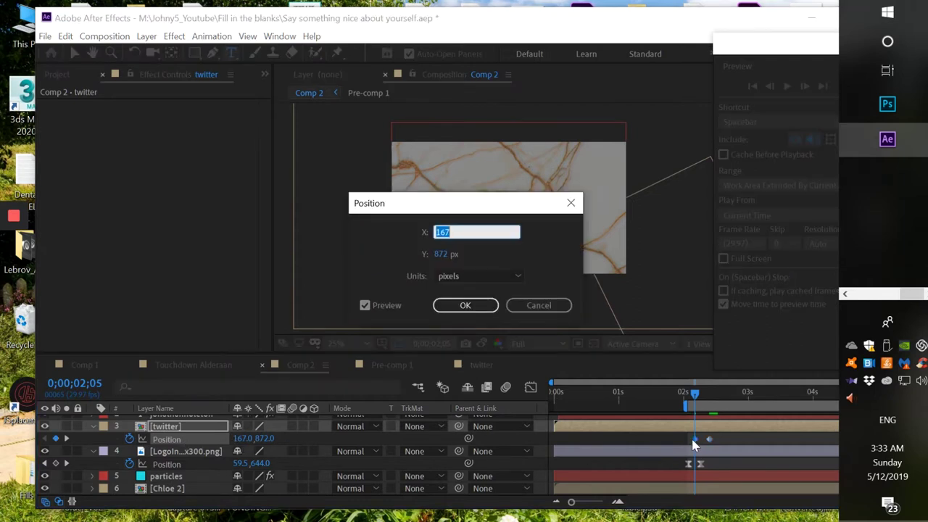
pyautogui.click(538, 306)
pyautogui.moveTo(696, 441); pyautogui.dragTo(694, 443)
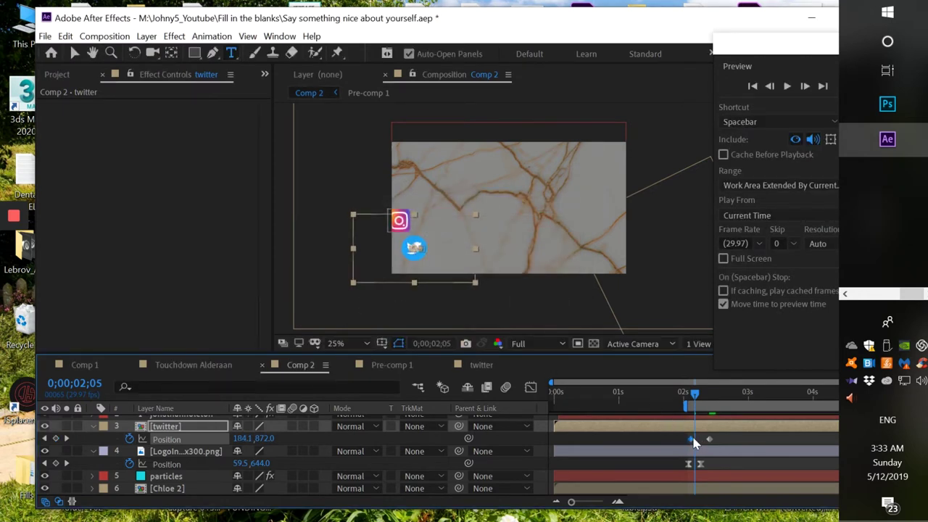
pyautogui.click(691, 443)
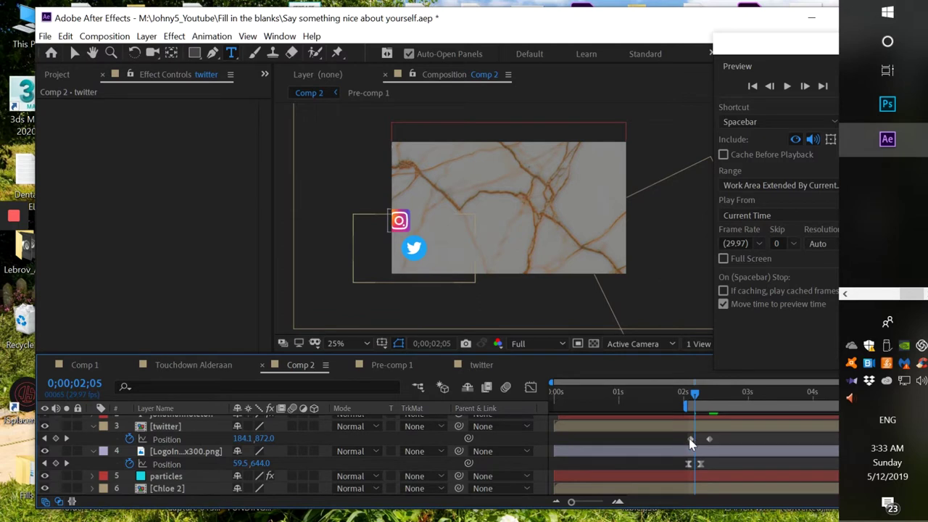
pyautogui.click(691, 443)
pyautogui.moveTo(240, 444); pyautogui.dragTo(215, 442)
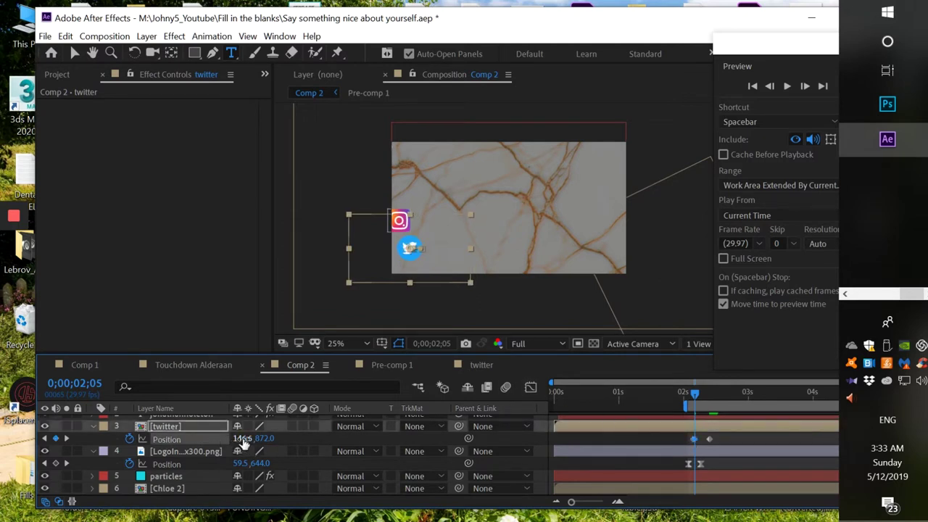
pyautogui.moveTo(244, 444); pyautogui.dragTo(252, 439)
# Zoom the timeline in and delete the stray keyframe at 0;00;02;04
pyautogui.click(617, 502)
pyautogui.click(618, 502)
pyautogui.click(678, 440)
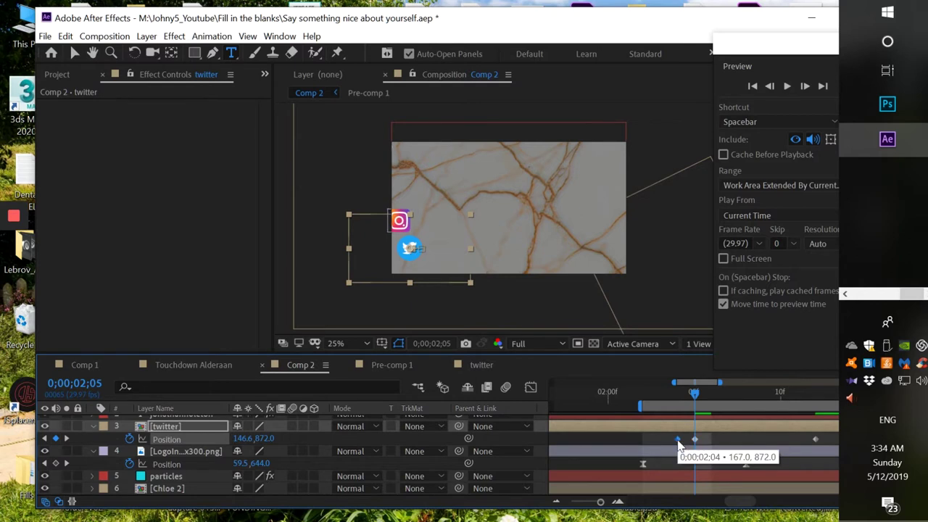
pyautogui.press('Delete')
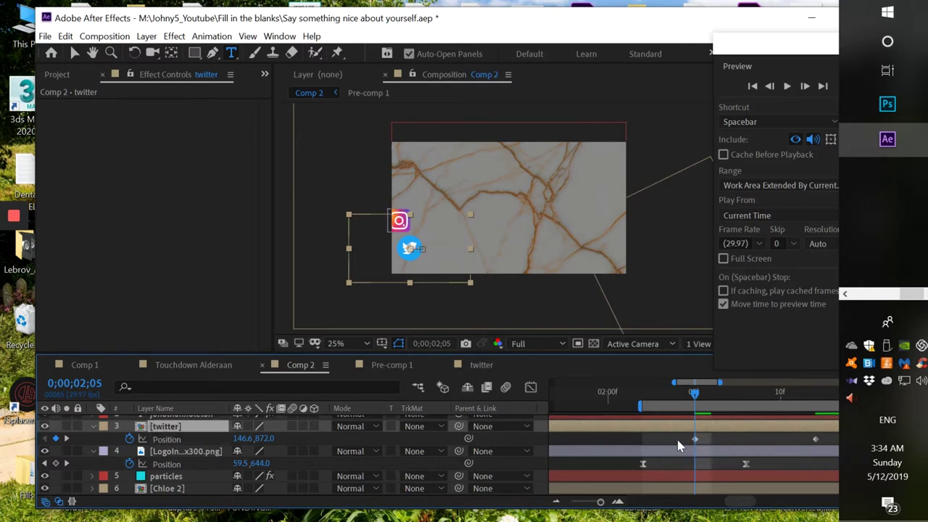
pyautogui.press('pageup')
pyautogui.press('pageup')
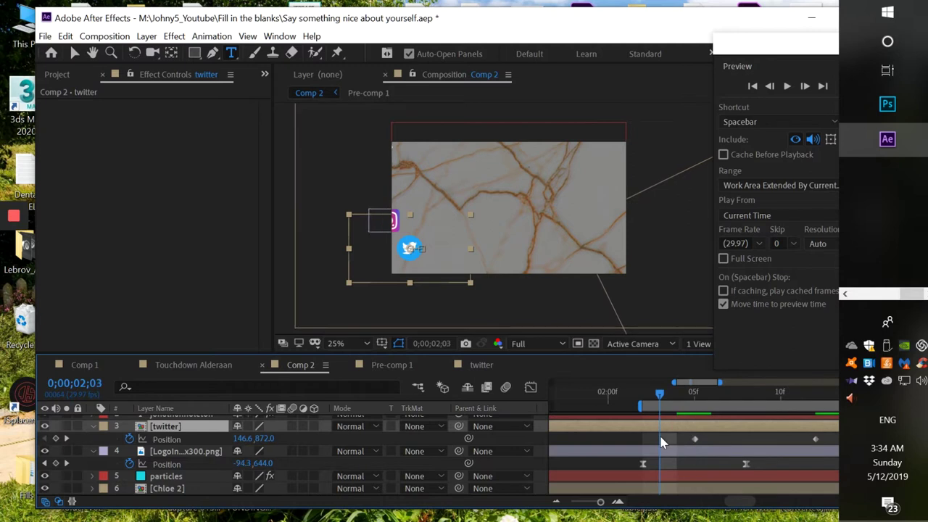
pyautogui.press('pagedown')
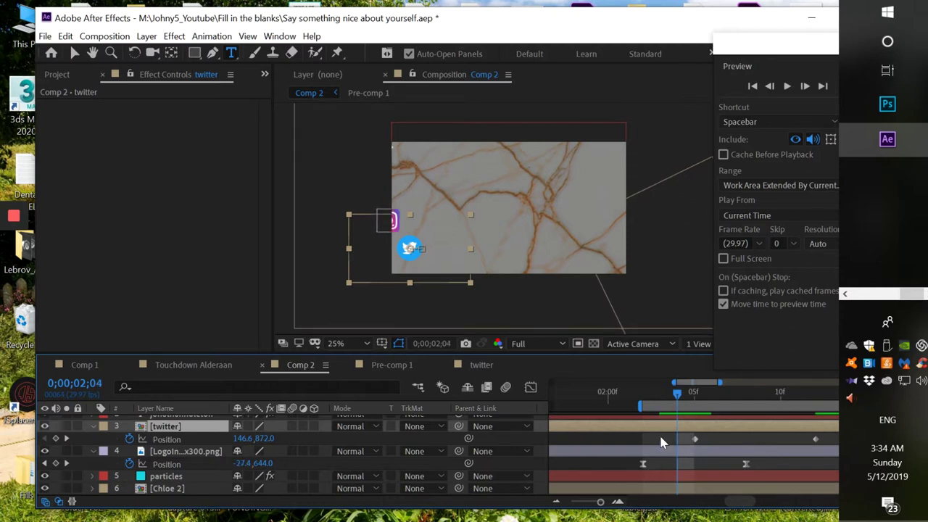
pyautogui.press('pagedown')
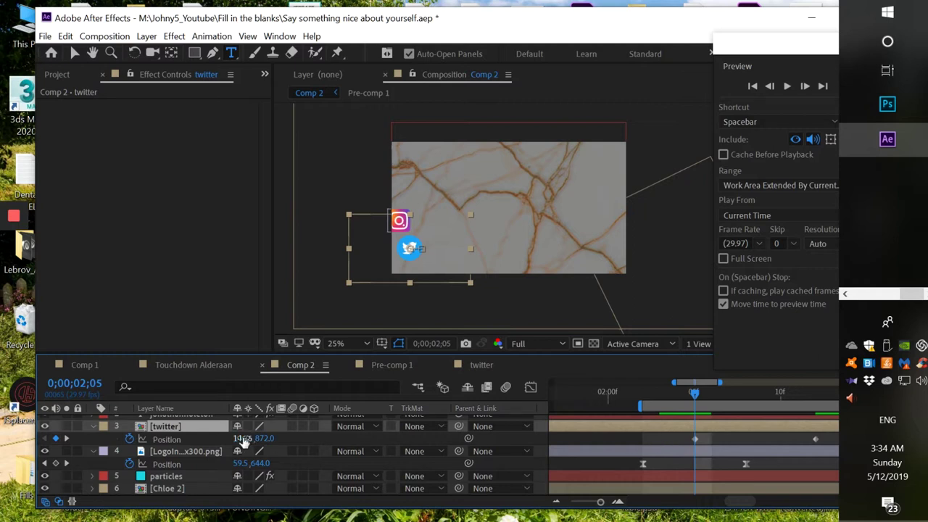
# Set the twitter Position X at 0;00;02;05 to 110.6, then drag it off-frame left to about -143.4
pyautogui.click(211, 441)
pyautogui.click(239, 438)
pyautogui.write('110.6')
pyautogui.press('Return')
pyautogui.moveTo(241, 442); pyautogui.dragTo(221, 444)
# Apply Easy Ease to the twitter icon's Position keyframes
pyautogui.rightClick(694, 439)
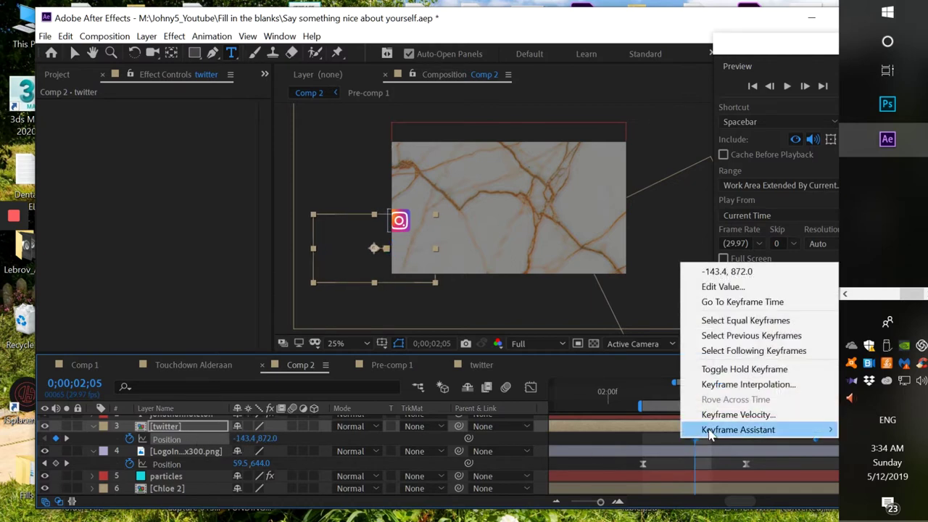
pyautogui.moveTo(732, 429)
pyautogui.click(500, 339)
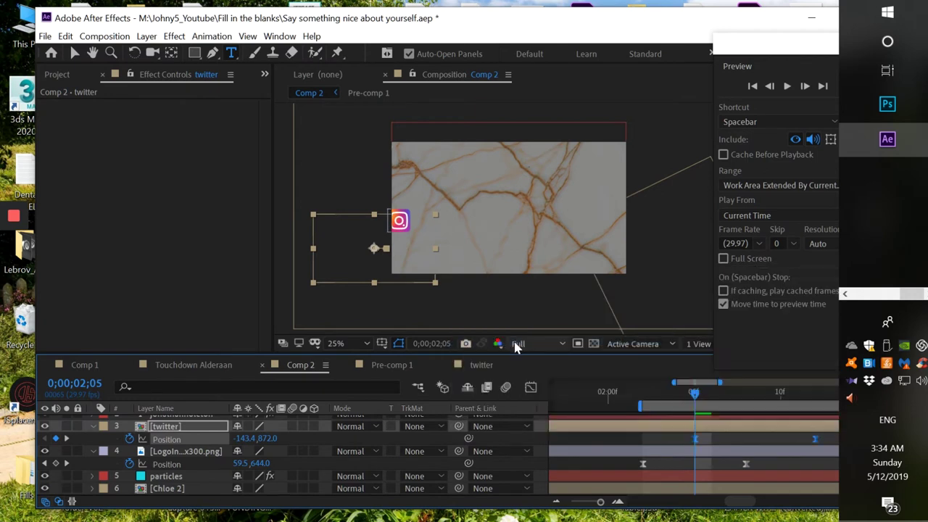
# Scrub through 2;09–2;14 to preview the slide, then return to 0;00;02;12 with the timeline zoomed in
pyautogui.moveTo(698, 395); pyautogui.dragTo(802, 395)
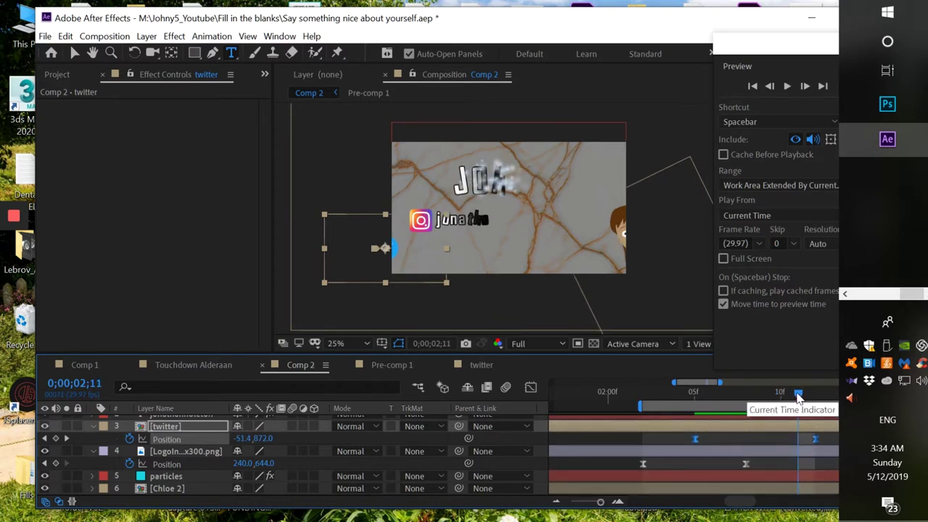
pyautogui.click(779, 396)
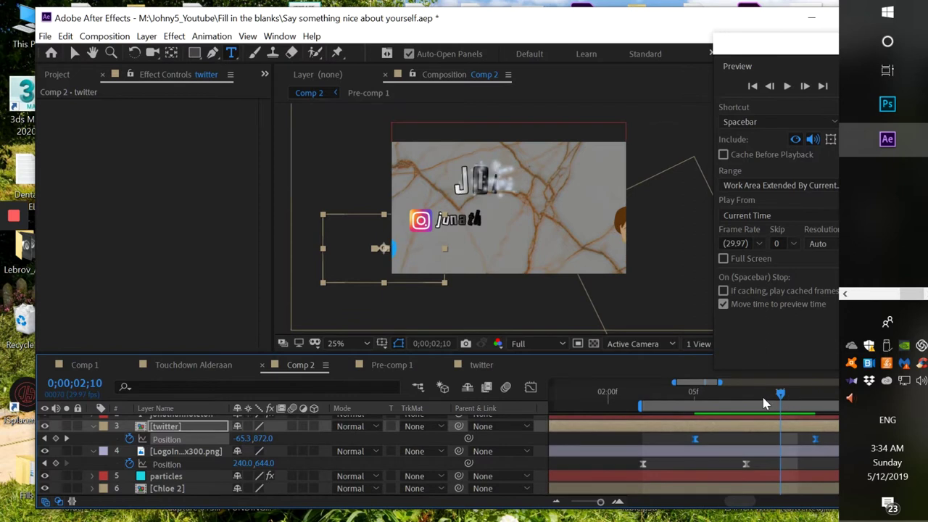
pyautogui.moveTo(601, 502); pyautogui.dragTo(590, 502)
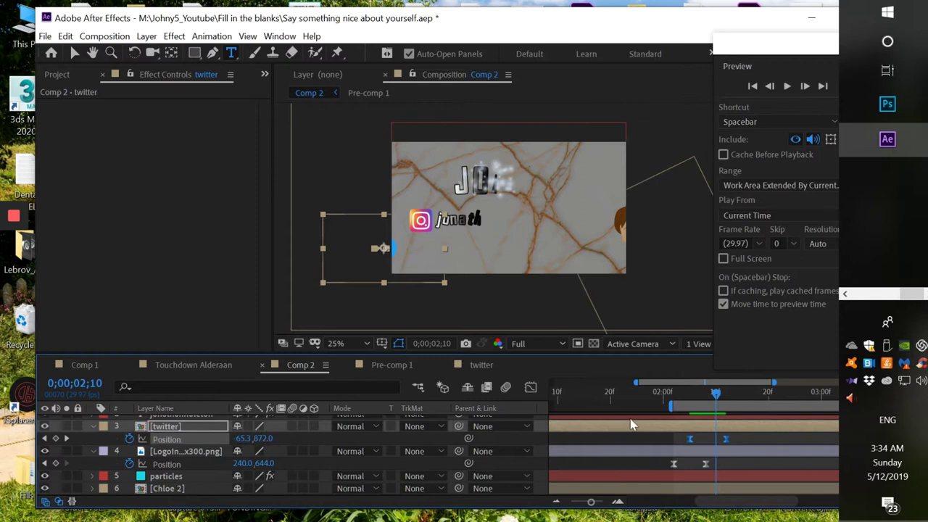
pyautogui.moveTo(723, 398); pyautogui.dragTo(741, 400)
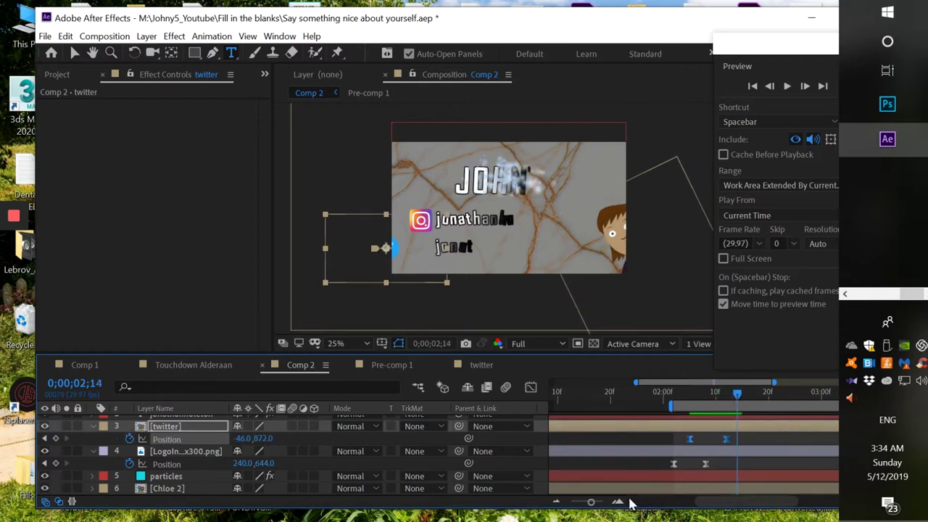
pyautogui.moveTo(712, 501)
pyautogui.mouseDown()
pyautogui.moveTo(688, 501)
pyautogui.moveTo(720, 504)
pyautogui.mouseUp()
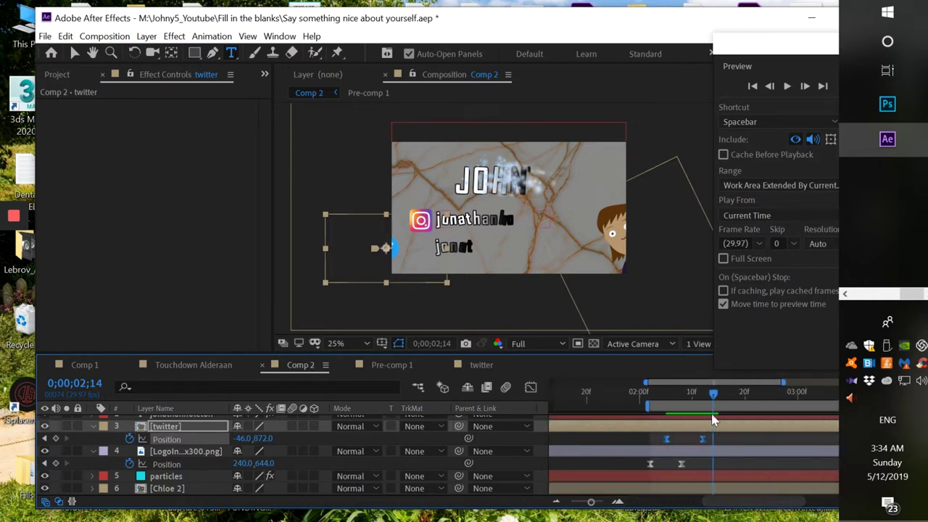
pyautogui.moveTo(712, 399); pyautogui.dragTo(701, 399)
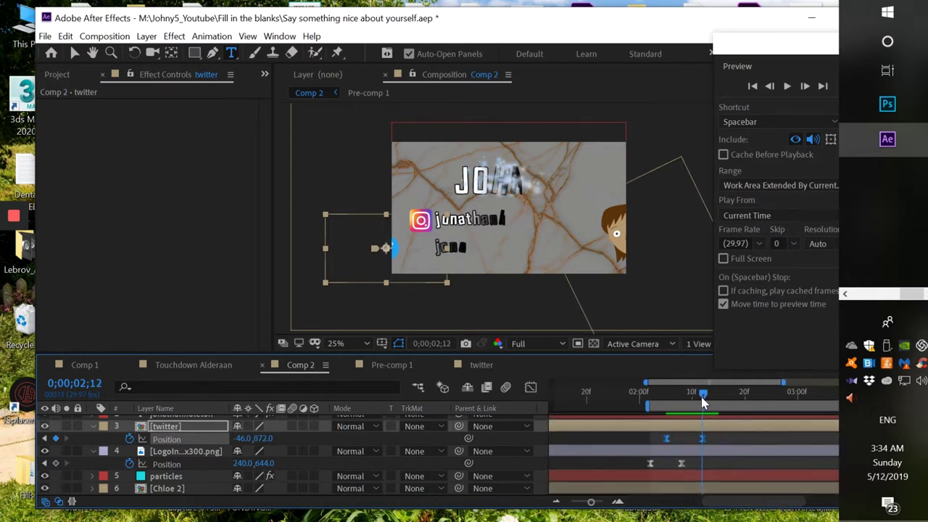
pyautogui.click(618, 502)
pyautogui.click(617, 501)
pyautogui.click(618, 502)
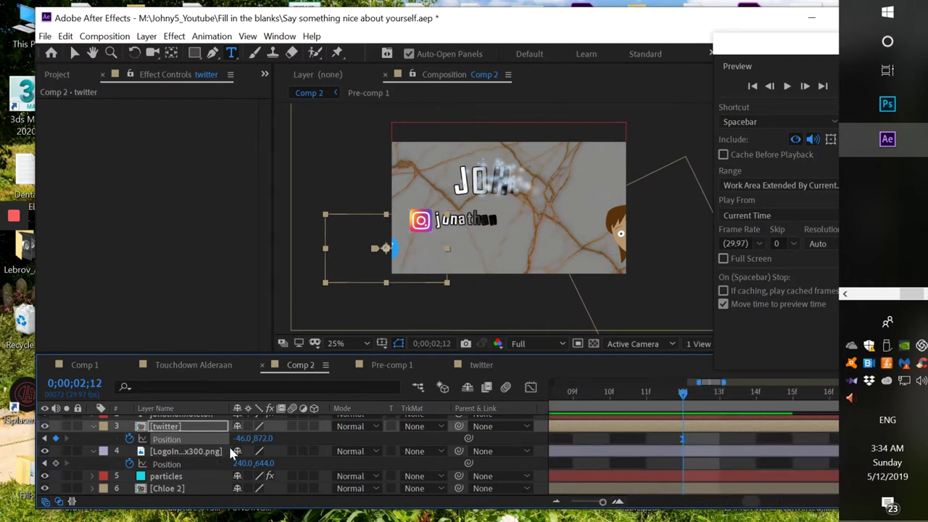
# At 0;00;02;12 drag the twitter Position X from -46 to about 221, then scrub back to 0;00;01;28 to preview
pyautogui.moveTo(243, 438); pyautogui.dragTo(418, 438)
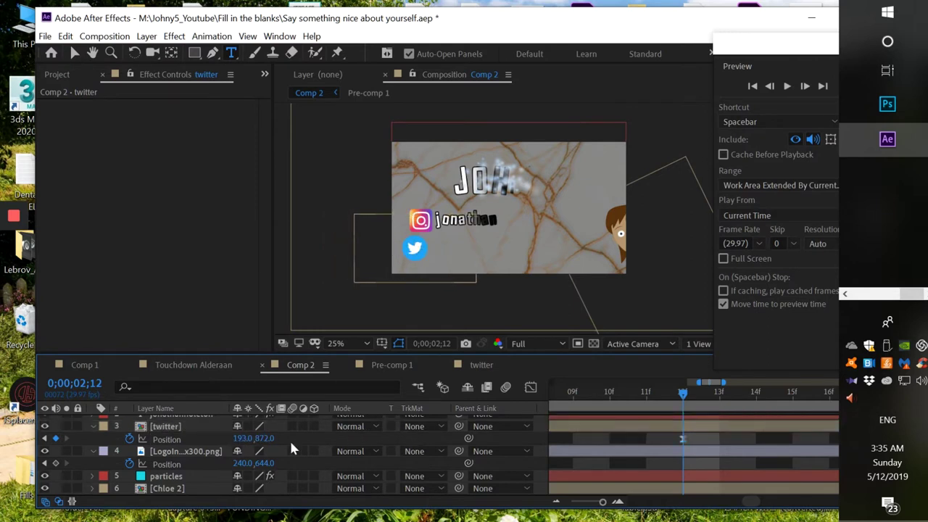
pyautogui.moveTo(246, 439); pyautogui.dragTo(267, 439)
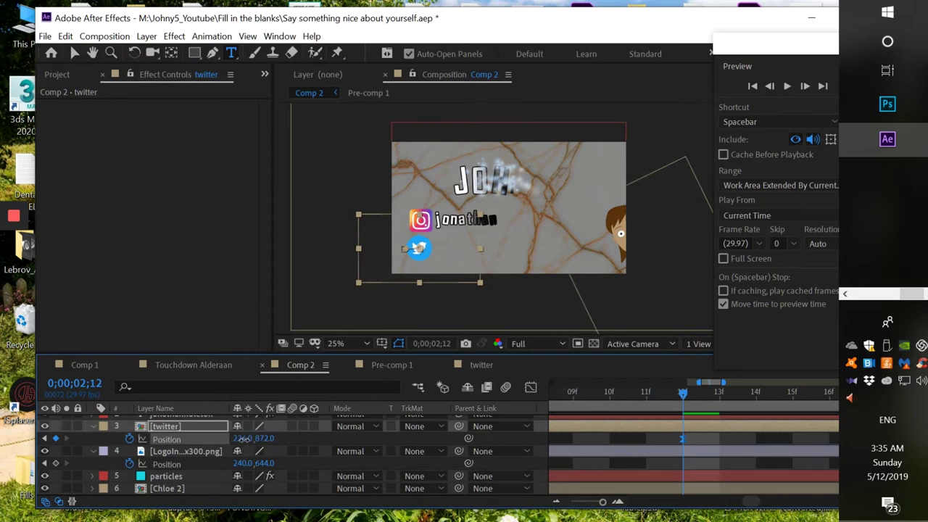
pyautogui.moveTo(240, 439); pyautogui.dragTo(250, 439)
pyautogui.moveTo(659, 403); pyautogui.dragTo(626, 406)
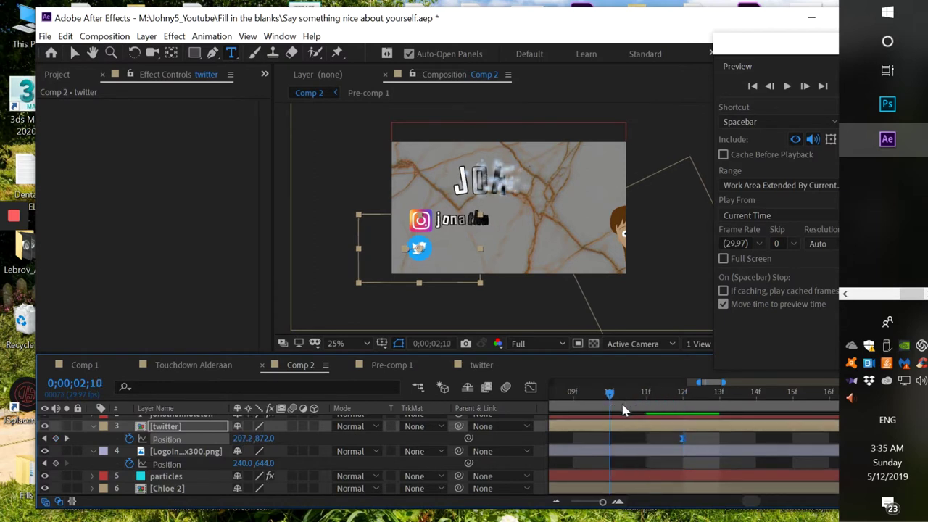
pyautogui.moveTo(601, 502); pyautogui.dragTo(580, 501)
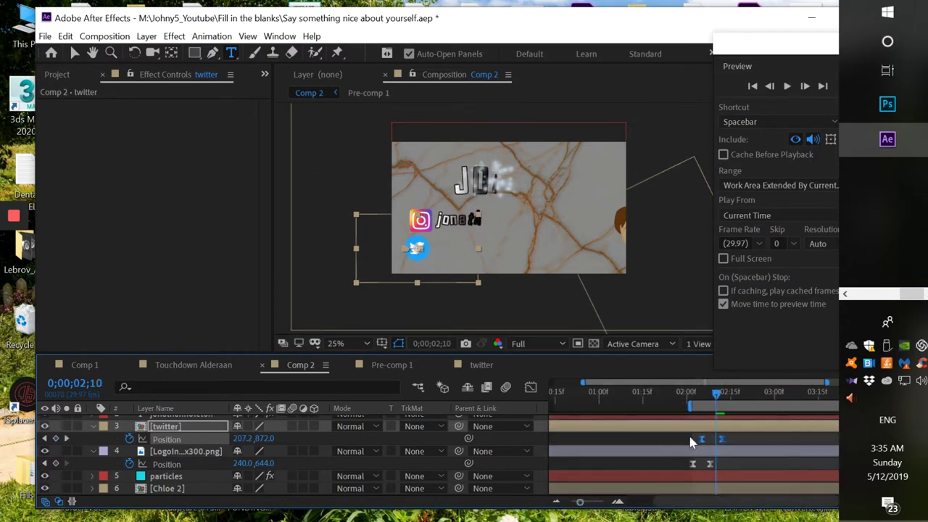
pyautogui.moveTo(715, 403); pyautogui.dragTo(686, 409)
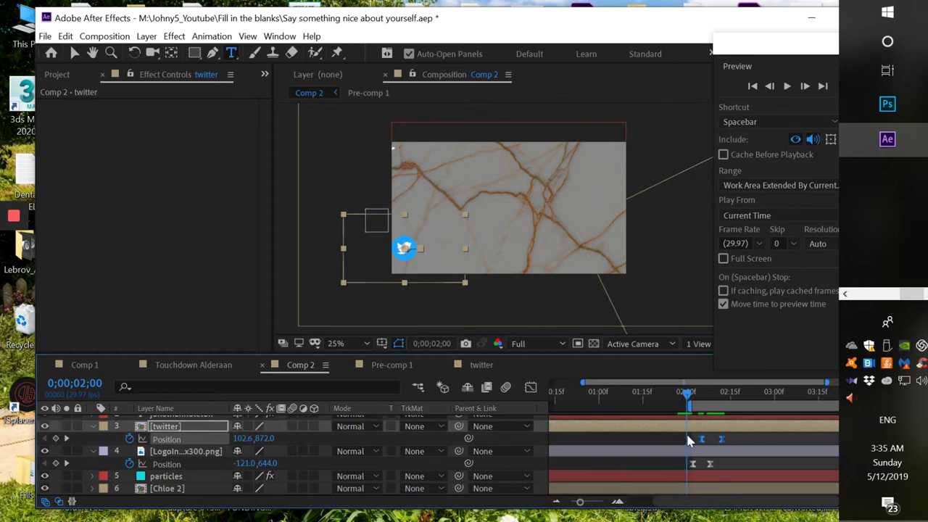
# Delete the twitter layer's old Position keyframes and key its resting spot under the Instagram icon
pyautogui.moveTo(690, 440); pyautogui.dragTo(729, 448)
pyautogui.press('Delete')
pyautogui.moveTo(689, 394); pyautogui.dragTo(714, 397)
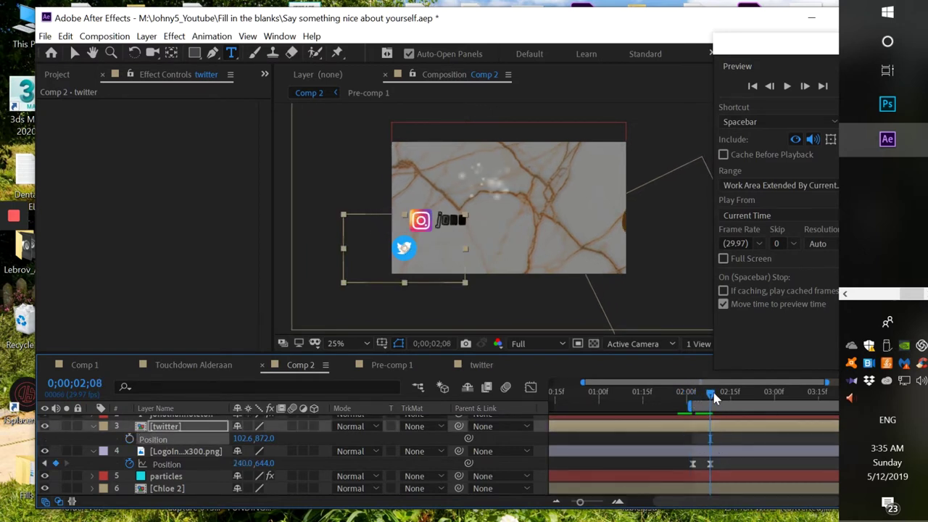
pyautogui.moveTo(243, 439); pyautogui.dragTo(341, 446)
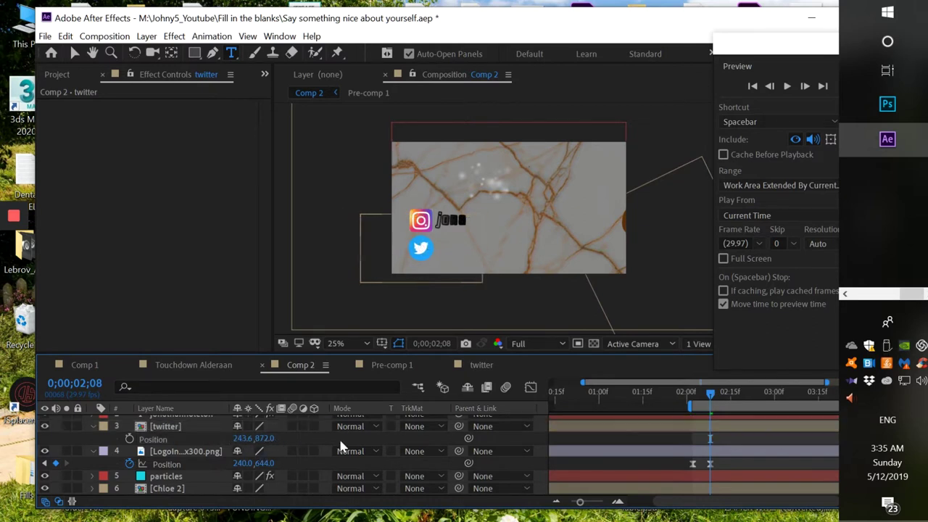
pyautogui.click(129, 439)
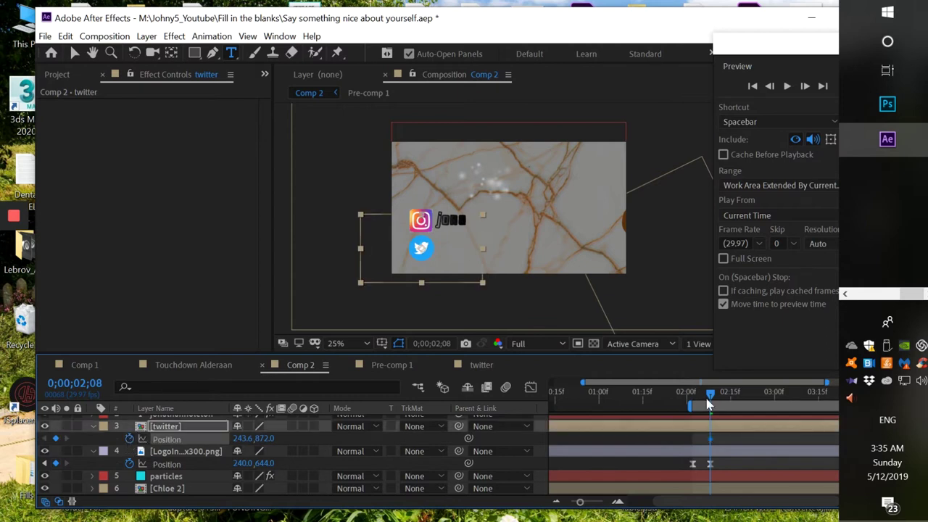
# Move the resting keyframe (243.6, 872) to 0;00;02;12 and set an off-screen-left start before it
pyautogui.moveTo(709, 405); pyautogui.dragTo(697, 399)
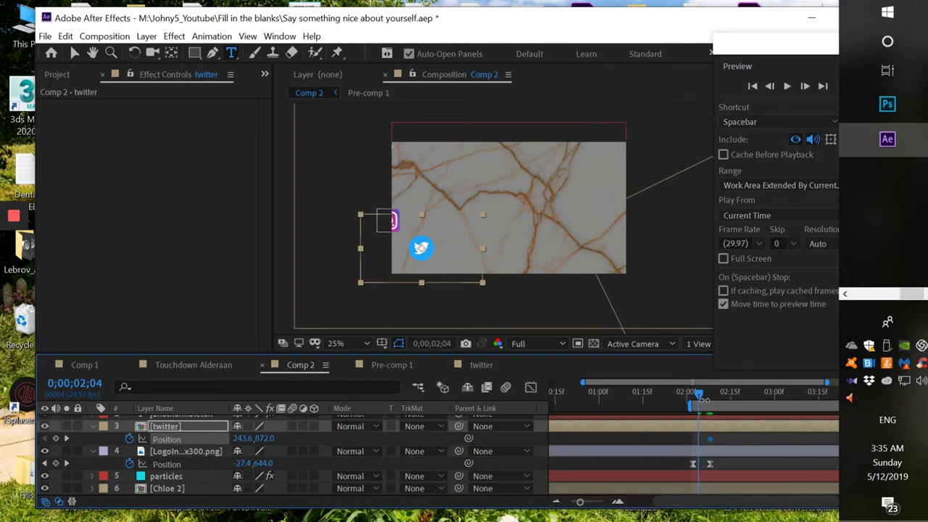
pyautogui.moveTo(700, 399); pyautogui.dragTo(722, 400)
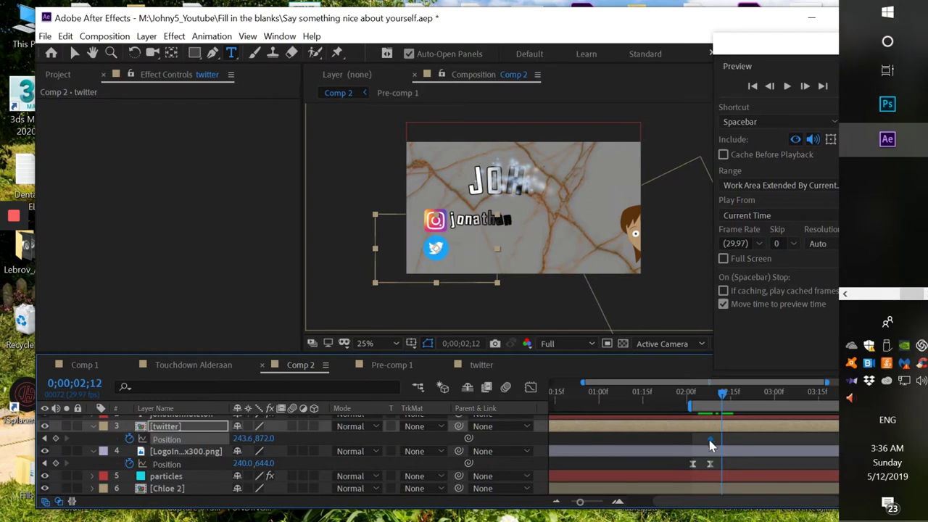
pyautogui.moveTo(713, 445); pyautogui.dragTo(720, 447)
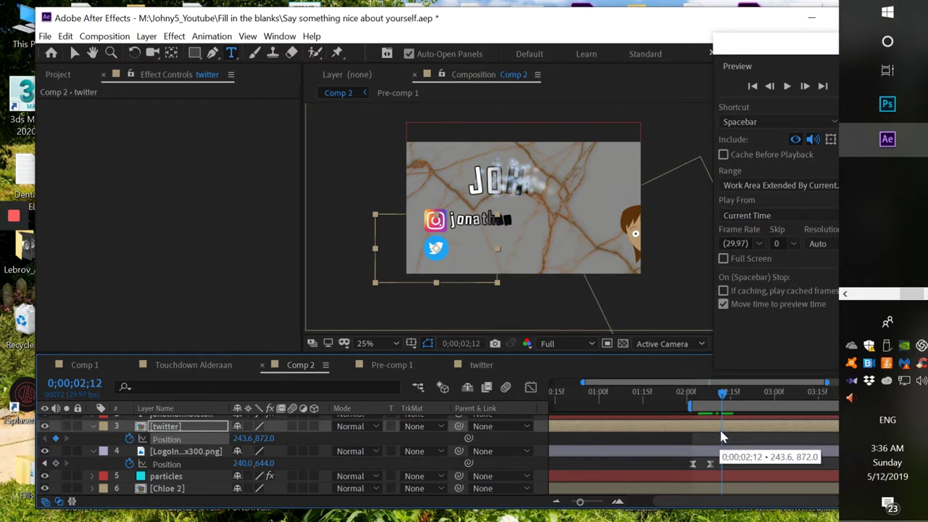
pyautogui.moveTo(722, 437); pyautogui.dragTo(722, 439)
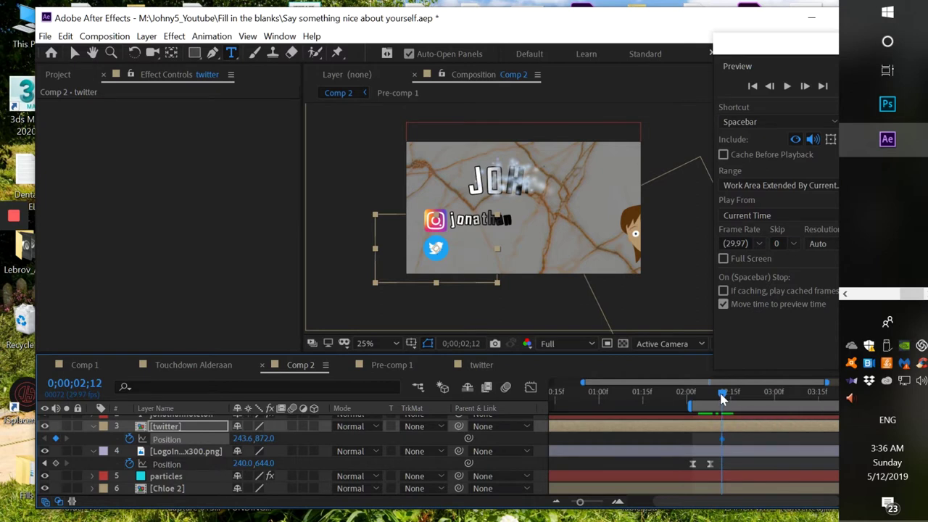
pyautogui.moveTo(722, 398); pyautogui.dragTo(705, 397)
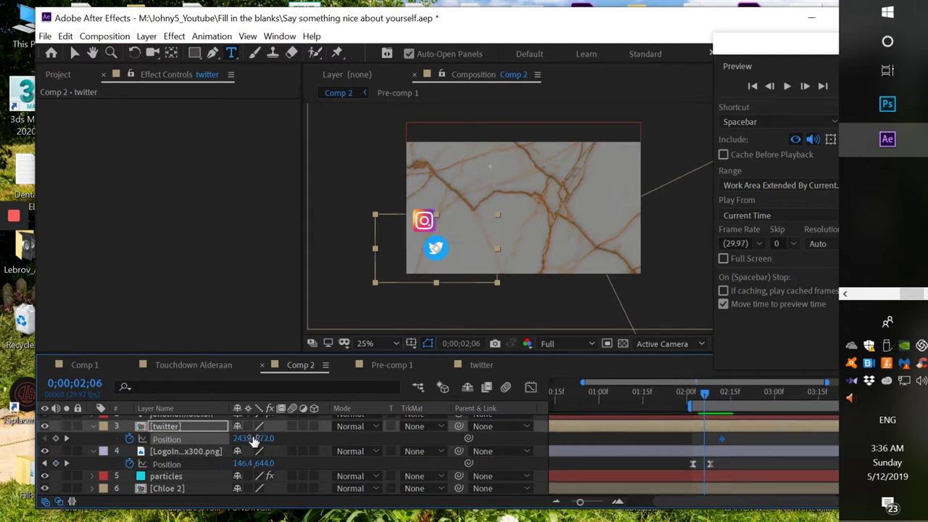
pyautogui.moveTo(240, 438)
pyautogui.mouseDown()
pyautogui.moveTo(208, 449)
pyautogui.moveTo(221, 439)
pyautogui.moveTo(210, 440)
pyautogui.moveTo(230, 440)
pyautogui.moveTo(212, 439)
pyautogui.moveTo(236, 440)
pyautogui.mouseUp()
pyautogui.moveTo(710, 397); pyautogui.dragTo(740, 397)
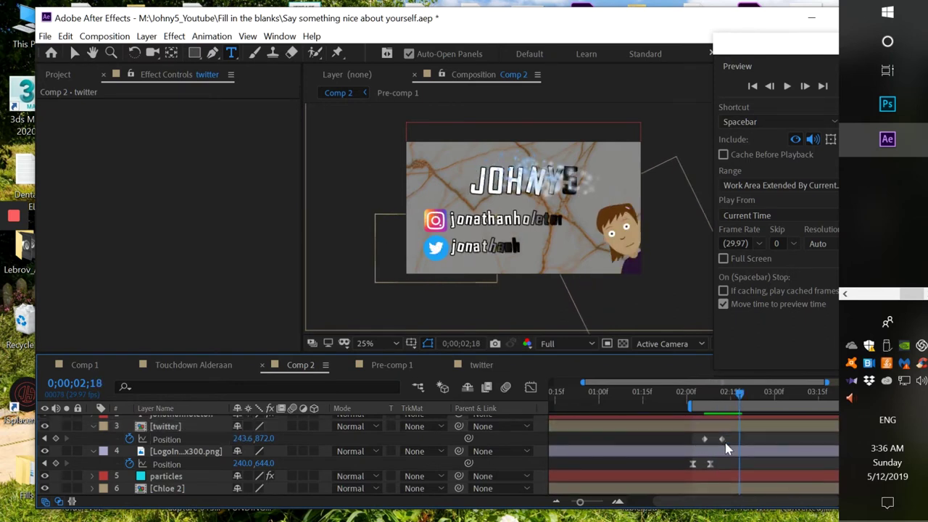
# Apply Keyframe Assistant > Easy Ease to the twitter Position keyframes
pyautogui.rightClick(723, 443)
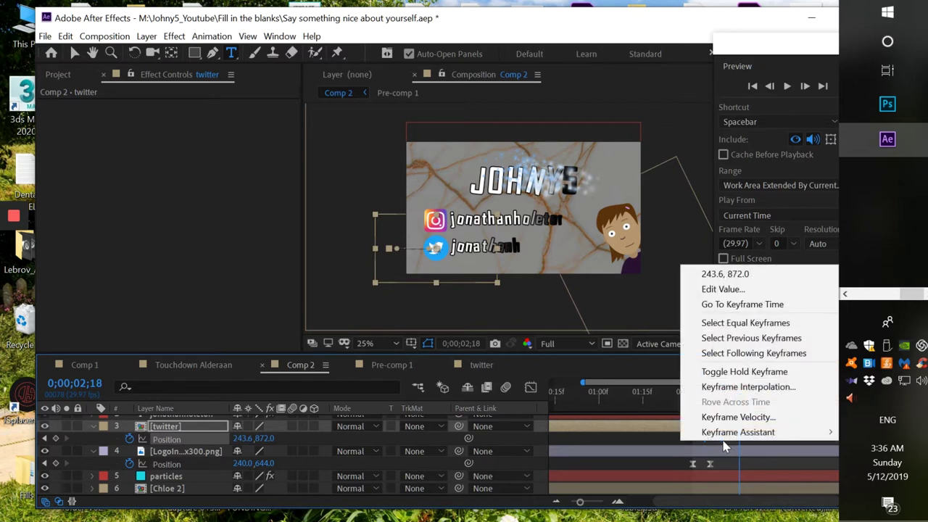
pyautogui.moveTo(725, 432)
pyautogui.click(500, 346)
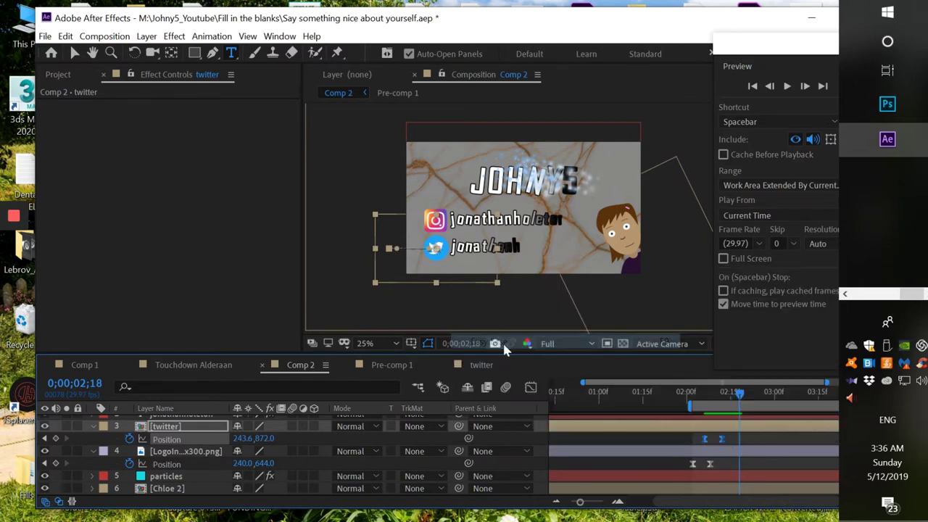
pyautogui.moveTo(718, 400)
pyautogui.mouseDown()
pyautogui.moveTo(700, 394)
pyautogui.moveTo(736, 398)
pyautogui.moveTo(733, 392)
pyautogui.mouseUp()
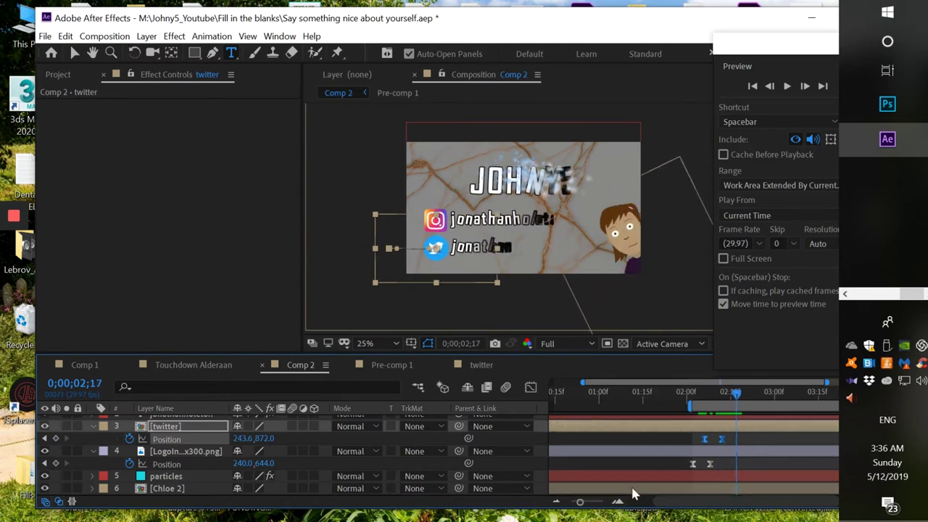
pyautogui.moveTo(579, 501); pyautogui.dragTo(563, 510)
pyautogui.moveTo(707, 401)
pyautogui.mouseDown()
pyautogui.moveTo(680, 397)
pyautogui.moveTo(698, 397)
pyautogui.moveTo(688, 401)
pyautogui.mouseUp()
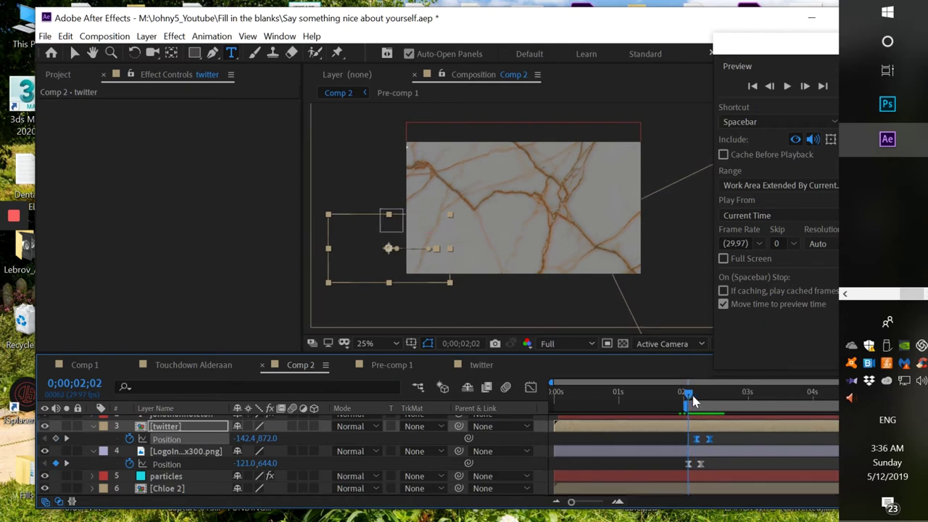
# Play the intro from the start until the icons and handles have fully landed beside JOHNY5
pyautogui.click(787, 86)
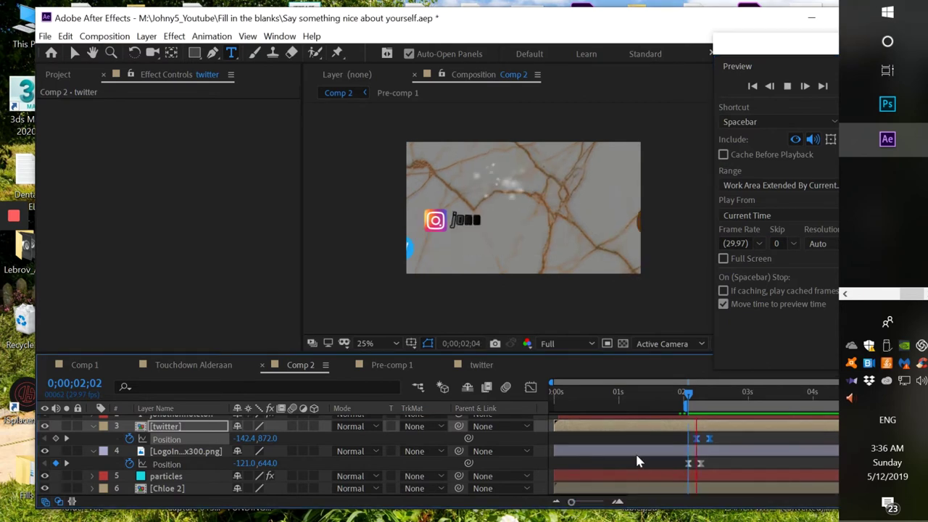
pyautogui.click(700, 396)
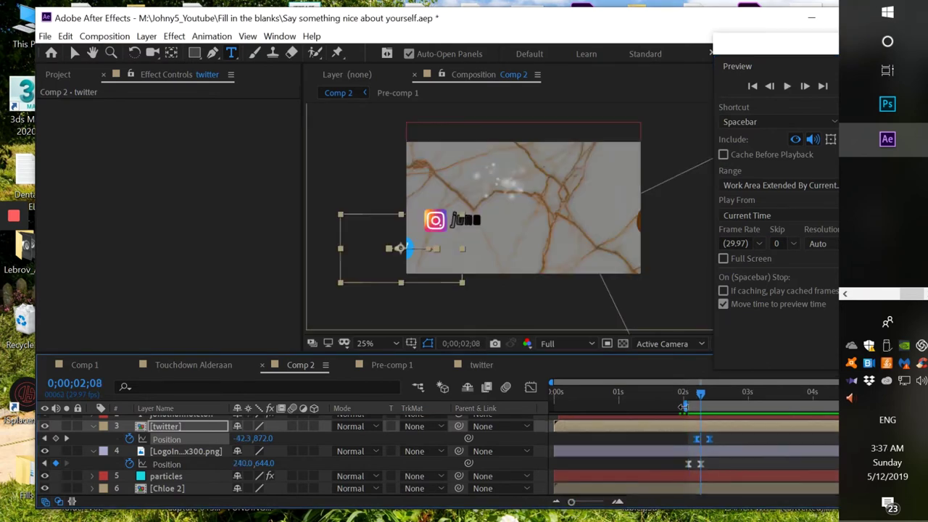
pyautogui.click(551, 398)
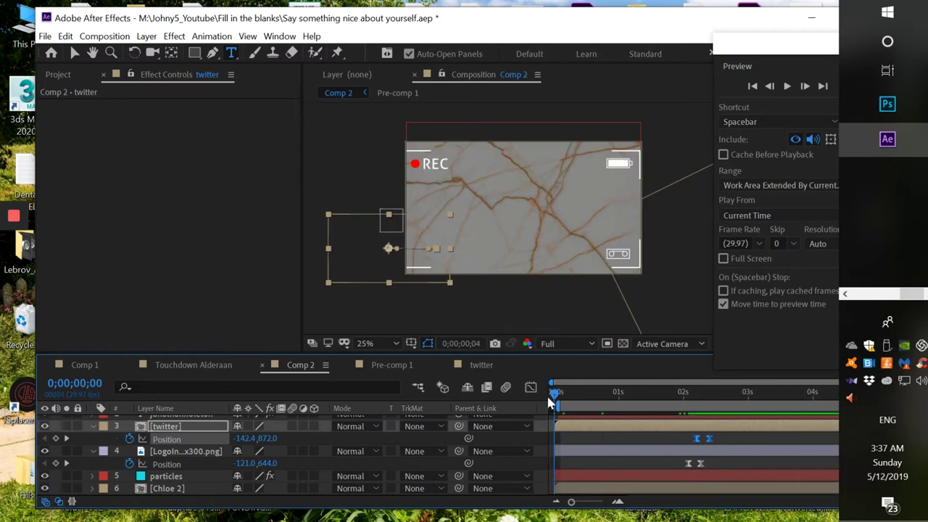
pyautogui.click(786, 87)
pyautogui.click(786, 86)
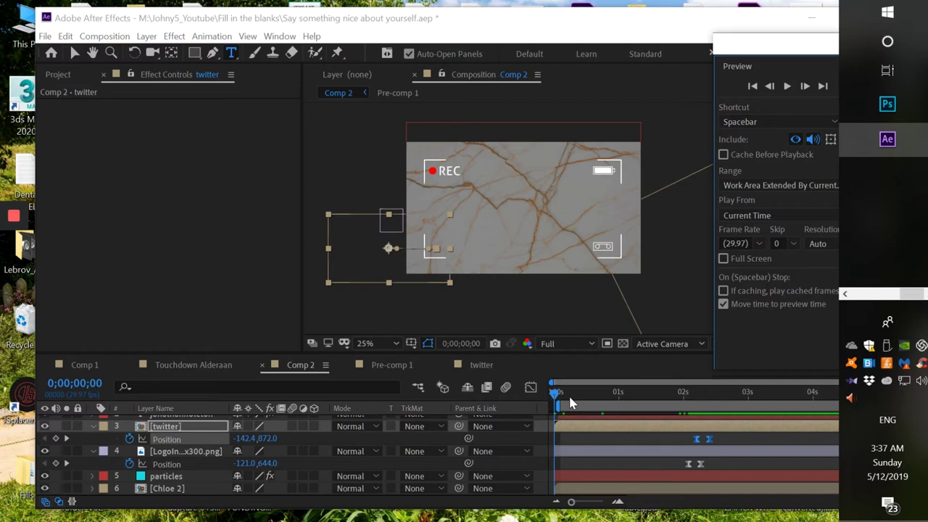
pyautogui.click(788, 86)
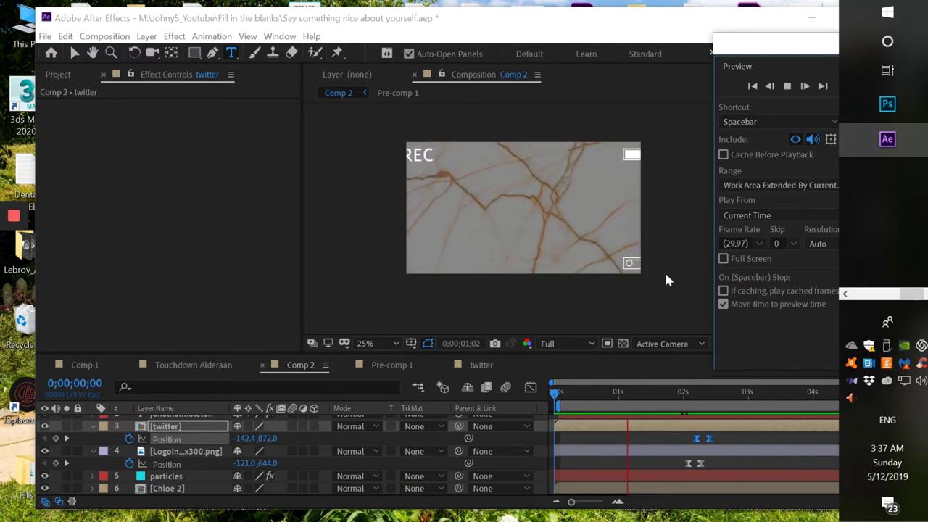
pyautogui.click(671, 394)
pyautogui.moveTo(671, 398); pyautogui.dragTo(750, 392)
pyautogui.click(586, 392)
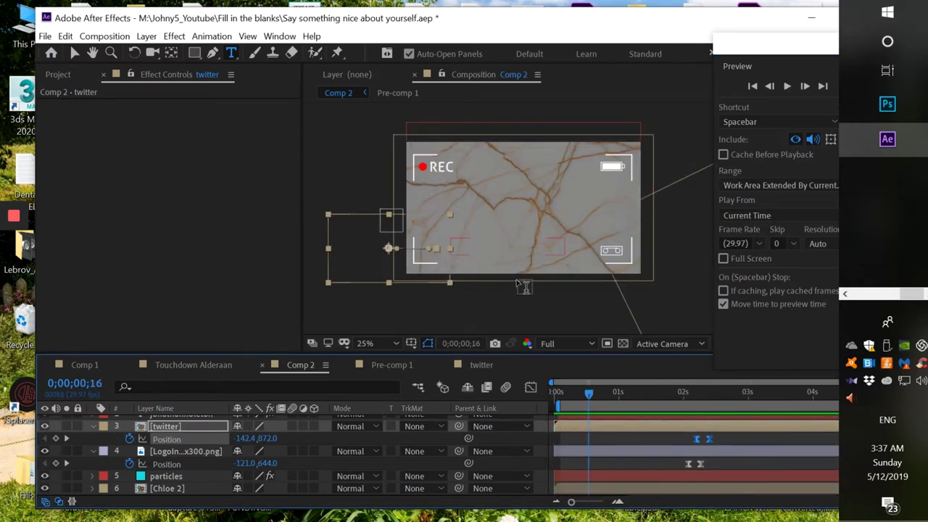
pyautogui.moveTo(679, 403); pyautogui.dragTo(745, 403)
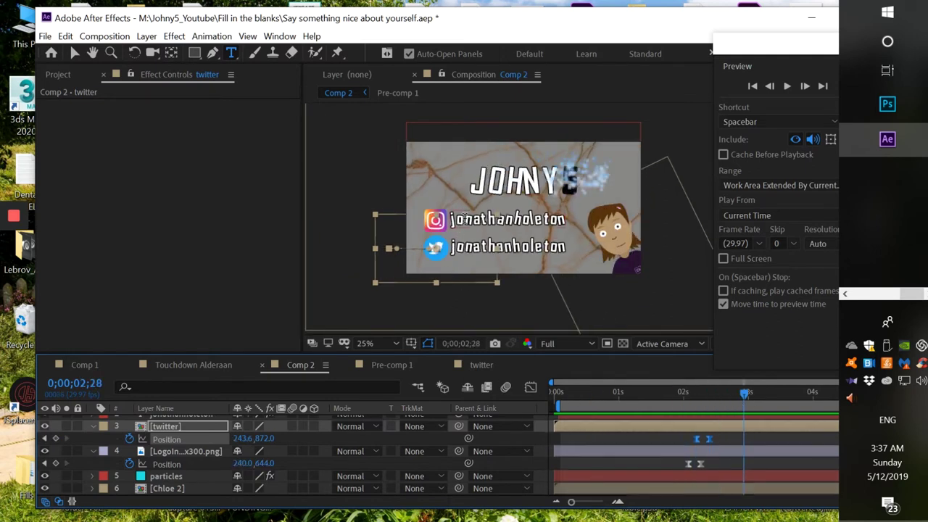
pyautogui.click(92, 427)
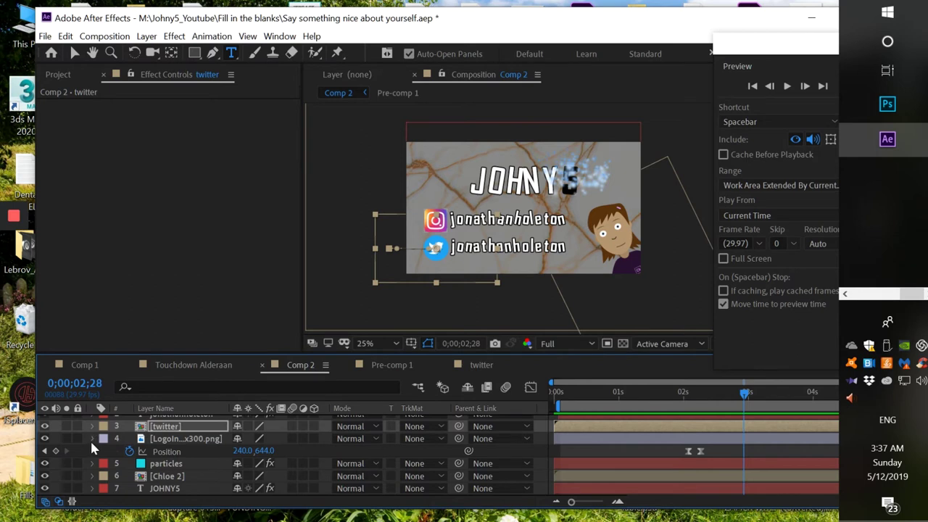
# Delete Text > Animator 1 from the jonathanholeton handle layer
pyautogui.click(92, 440)
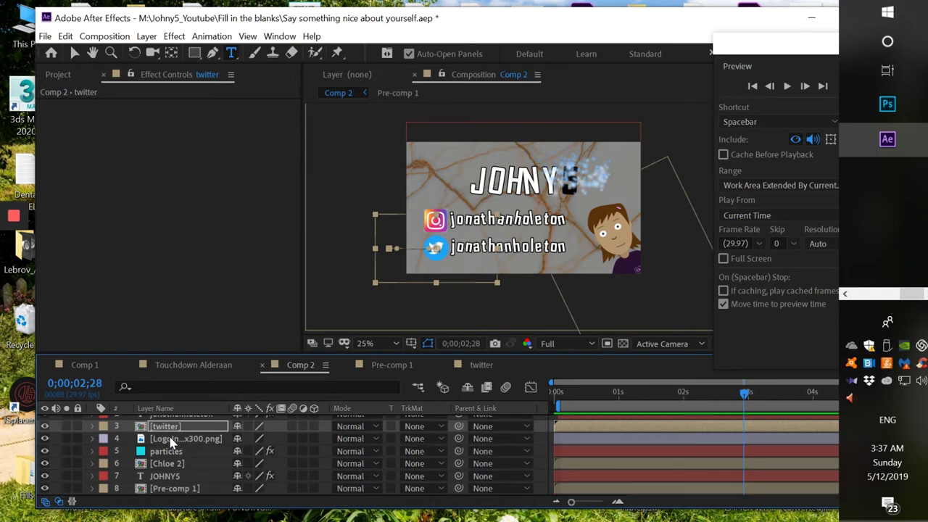
pyautogui.scroll(2, 171, 441)
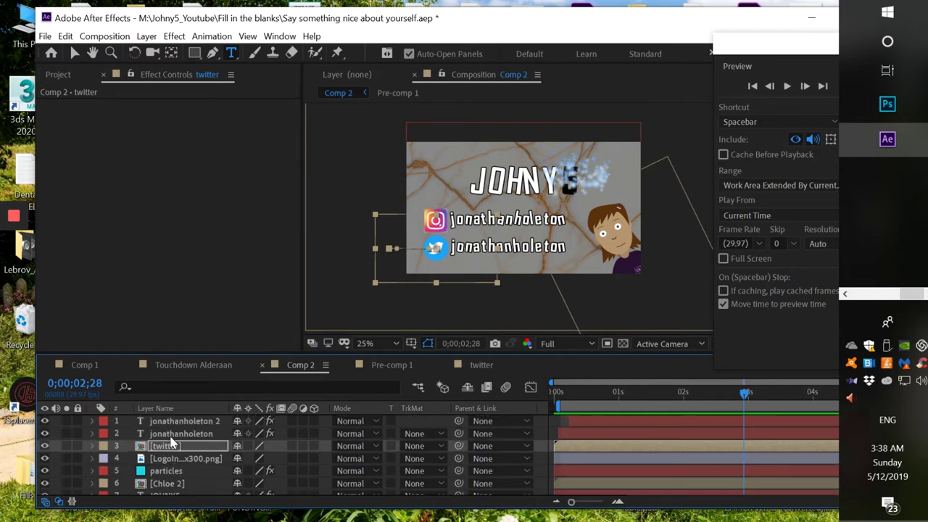
pyautogui.click(171, 436)
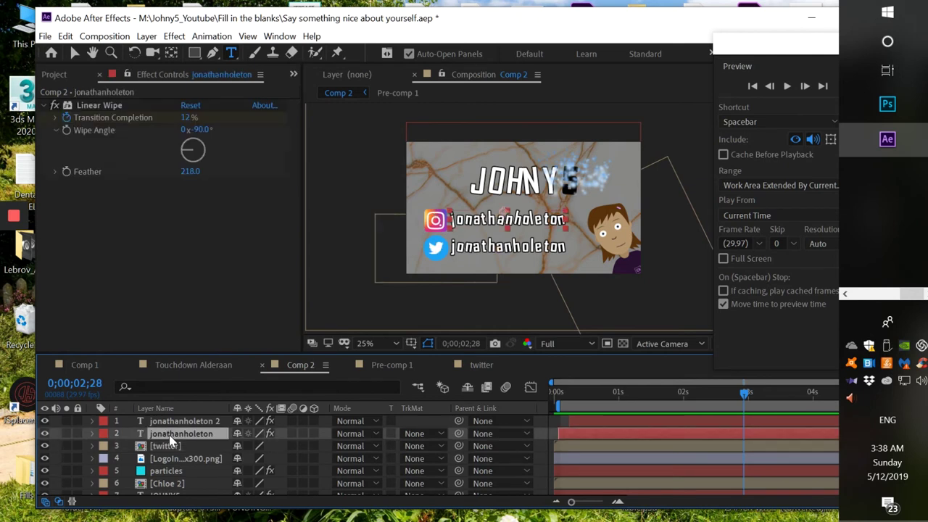
pyautogui.click(92, 435)
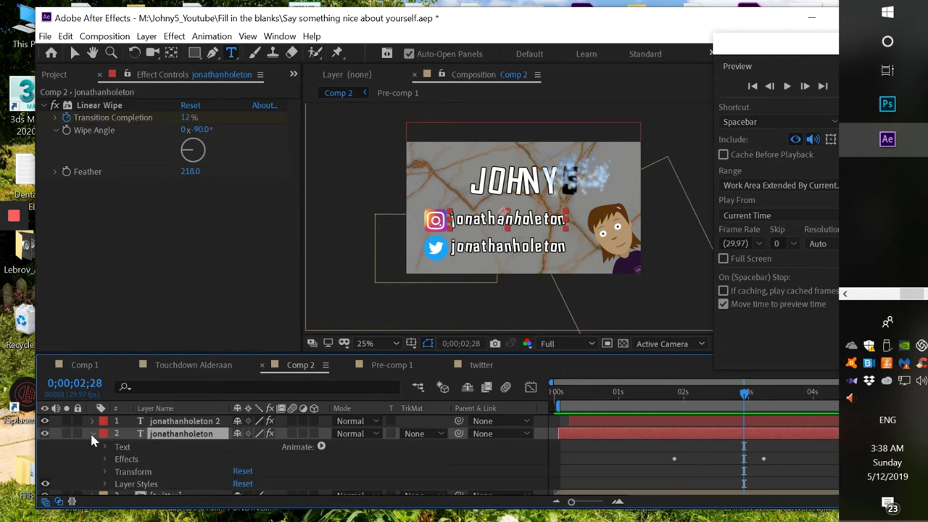
pyautogui.scroll(-1, 93, 440)
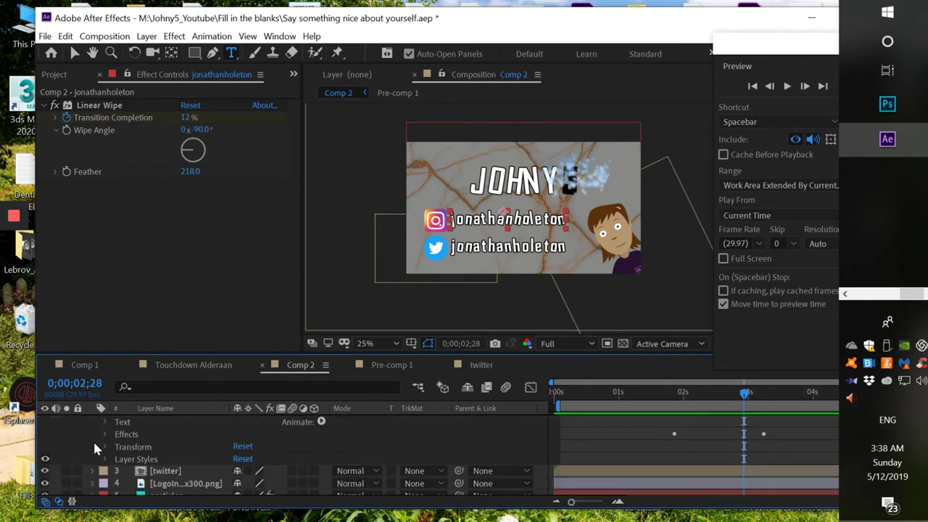
pyautogui.scroll(1, 93, 439)
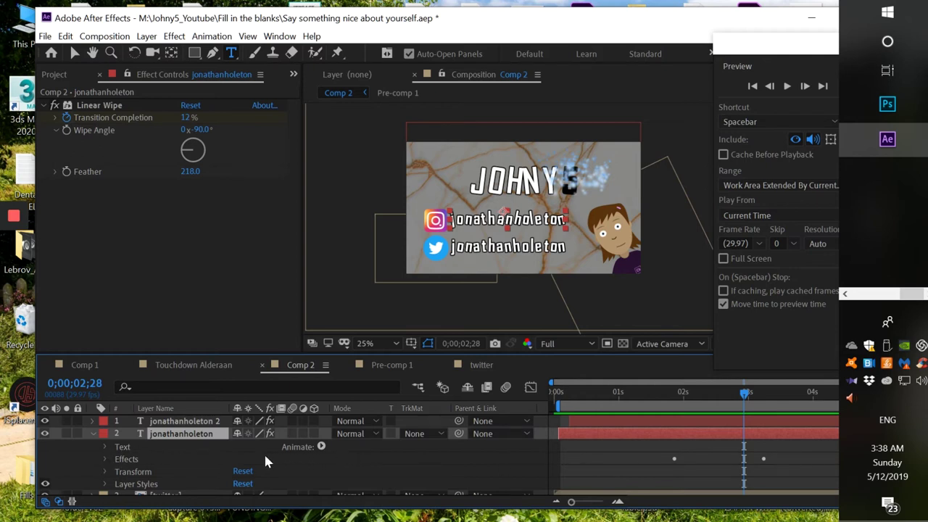
pyautogui.click(105, 459)
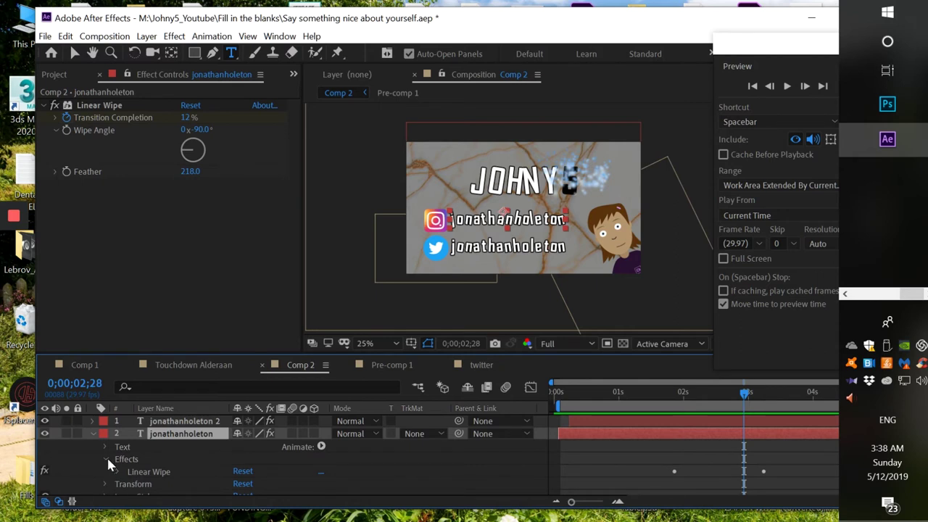
pyautogui.click(106, 459)
pyautogui.scroll(-1, 102, 464)
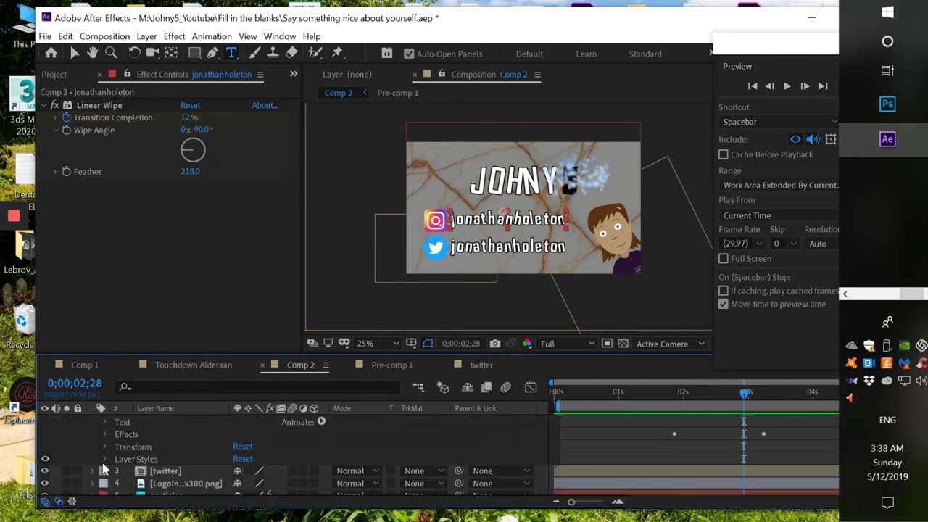
pyautogui.scroll(1, 106, 452)
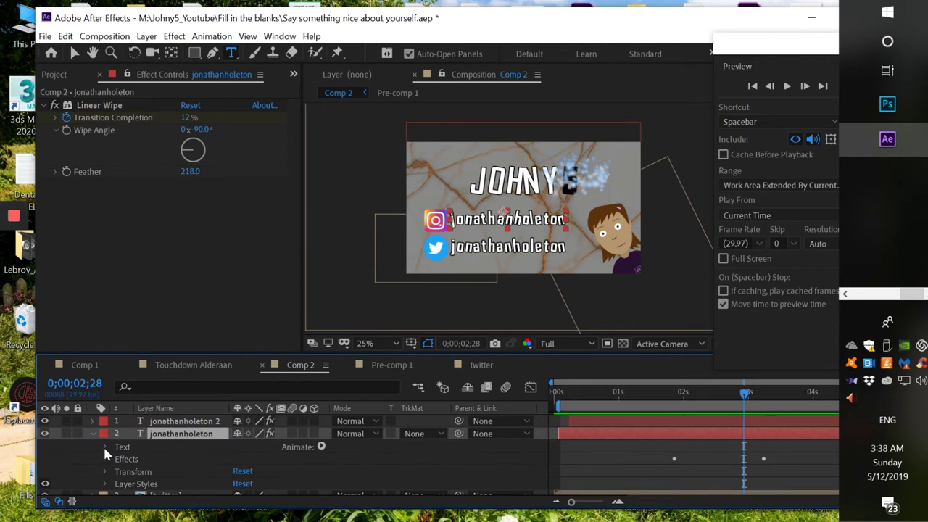
pyautogui.click(105, 447)
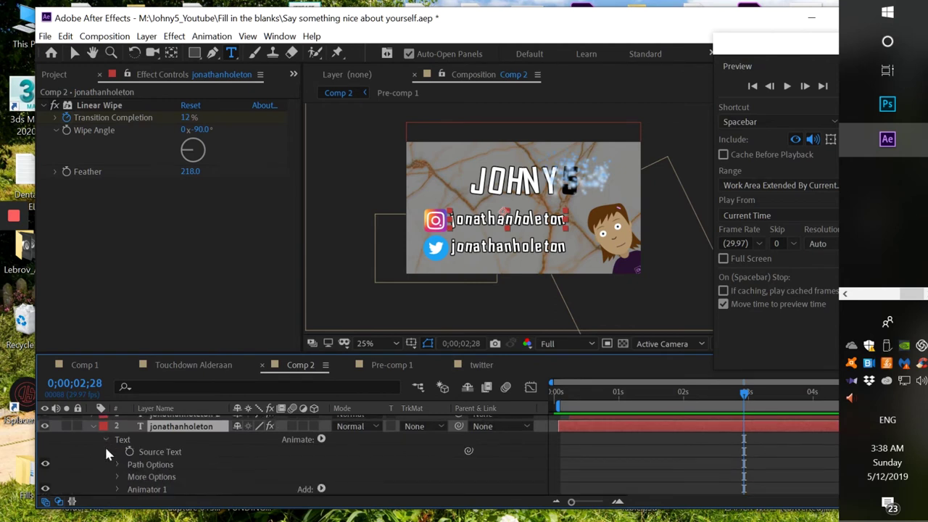
pyautogui.scroll(-1, 106, 455)
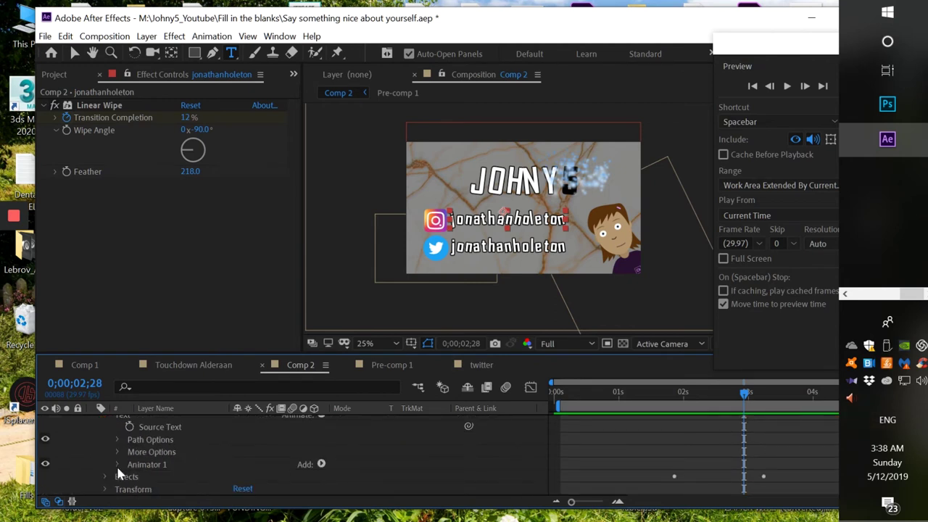
pyautogui.click(116, 464)
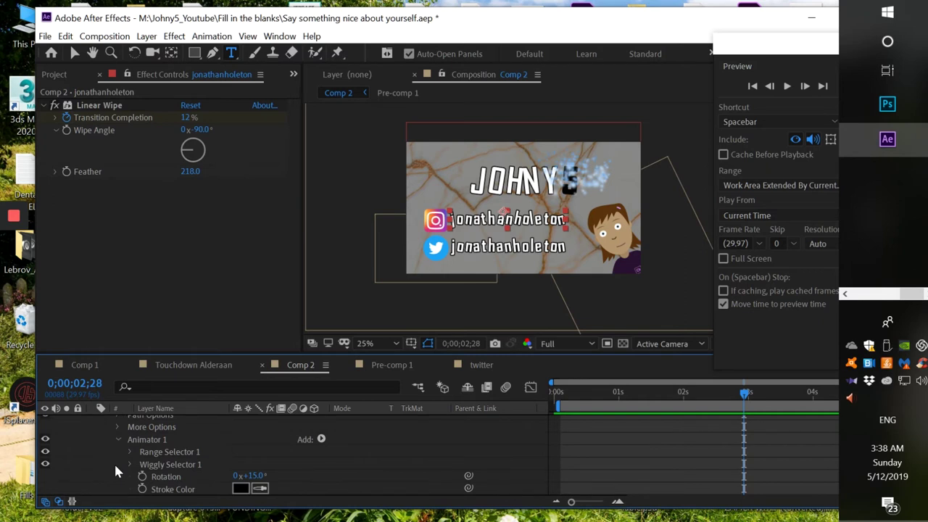
pyautogui.click(147, 442)
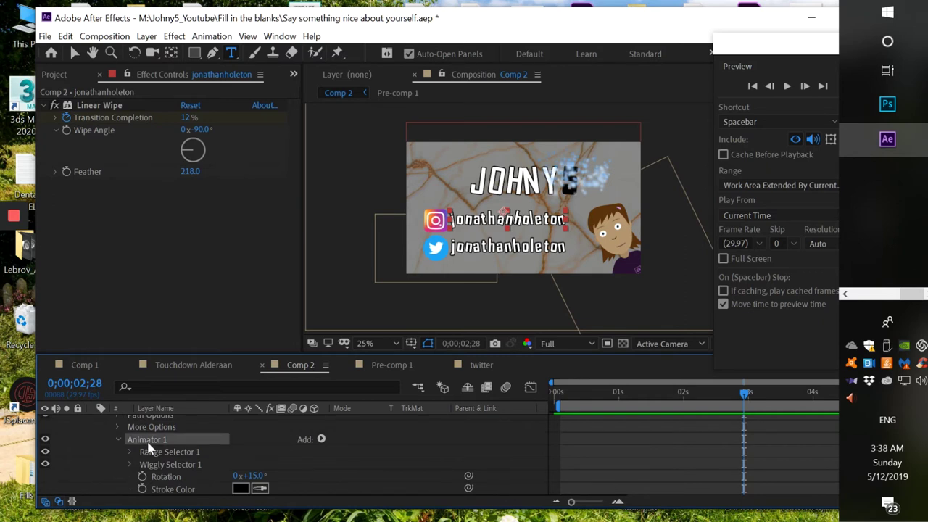
pyautogui.press('Delete')
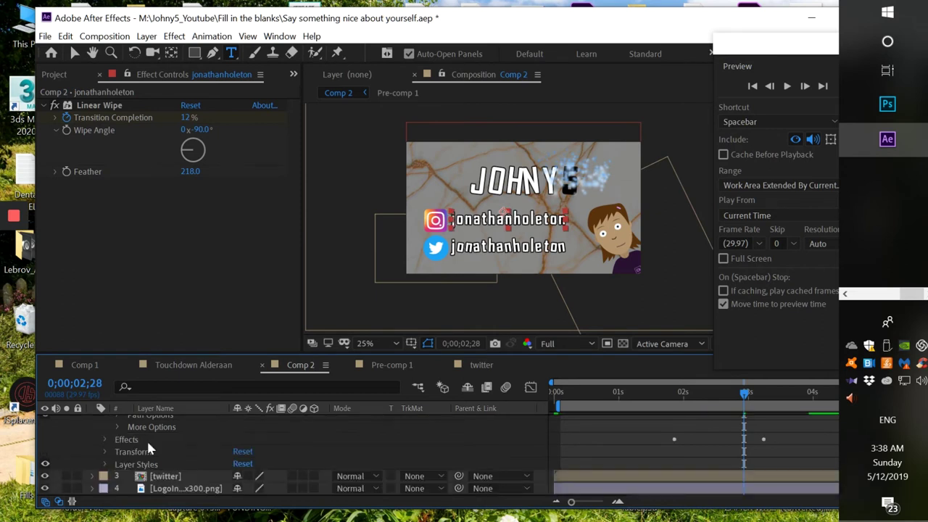
# Delete Animator 1 from jonathanholeton 2 and return the playhead to 0;00;00;00
pyautogui.scroll(2, 146, 439)
pyautogui.hotkey('ctrl', 'd')
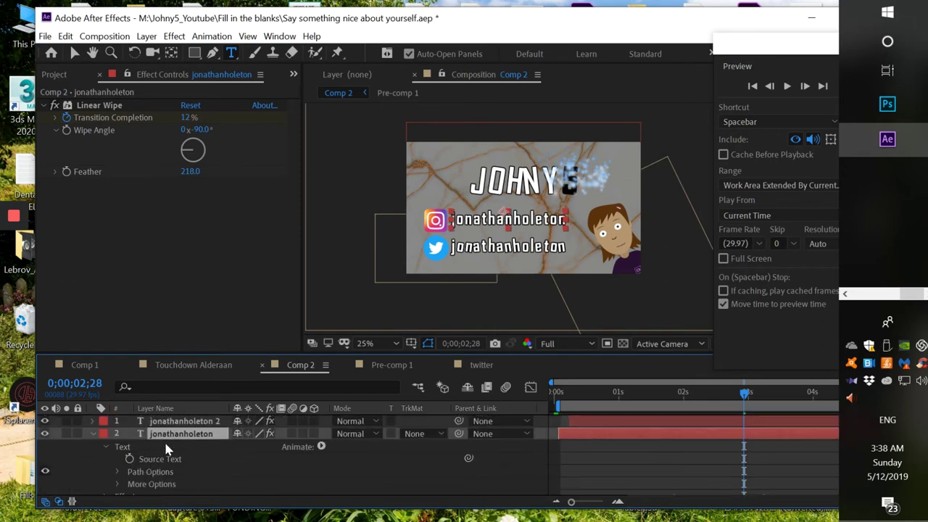
pyautogui.click(176, 423)
pyautogui.click(92, 421)
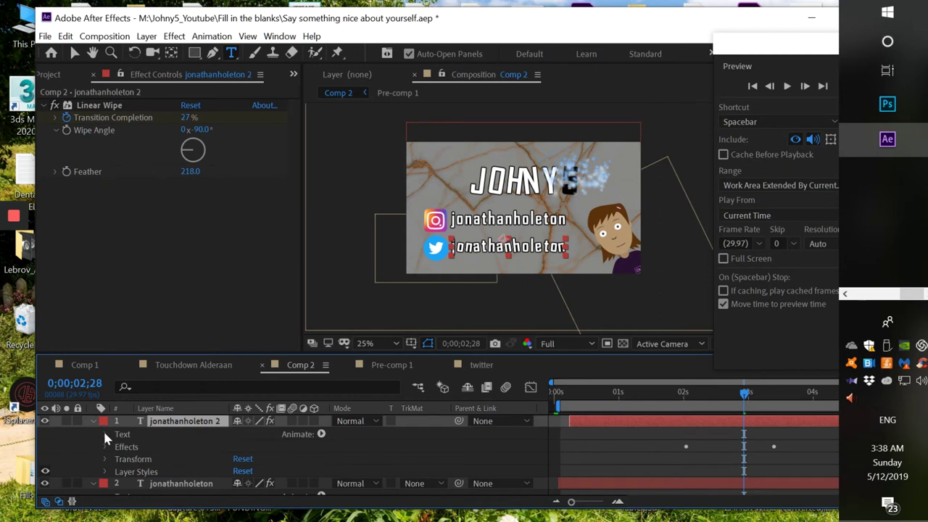
pyautogui.click(104, 431)
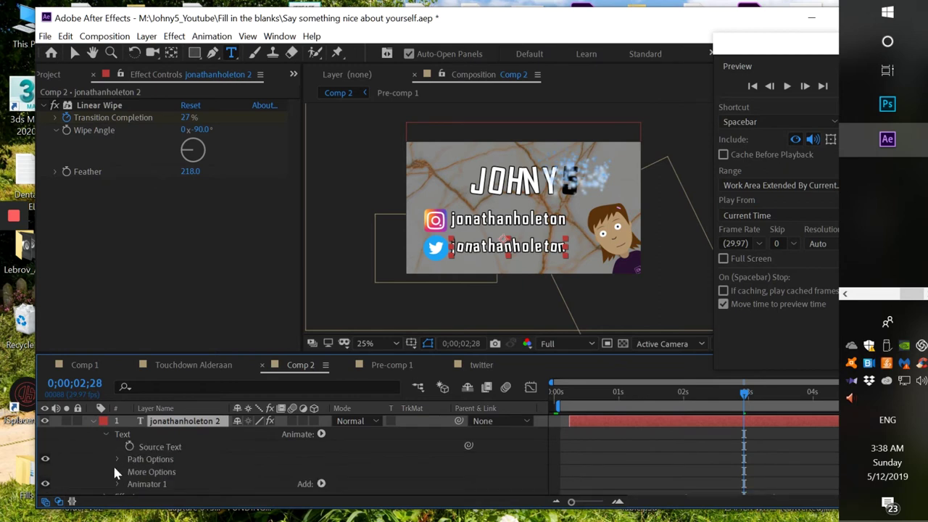
pyautogui.scroll(-1, 112, 463)
pyautogui.click(152, 461)
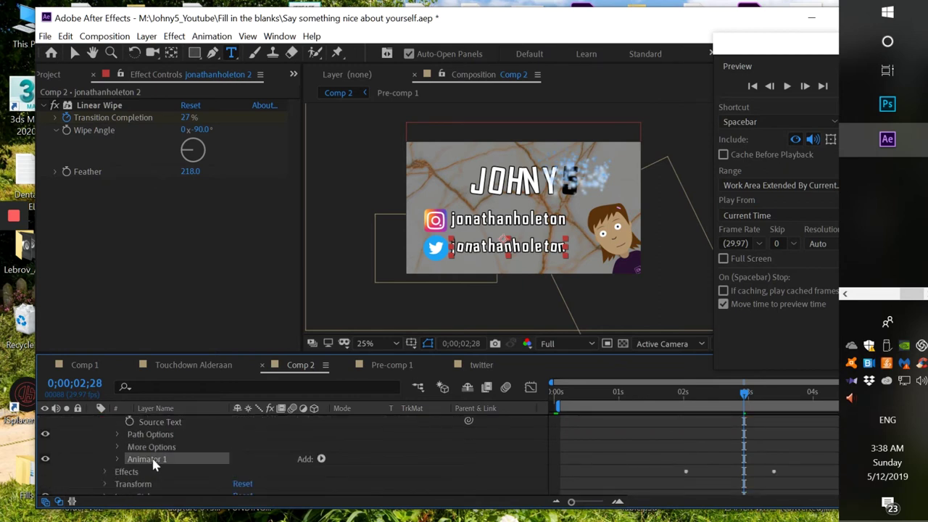
pyautogui.press('Delete')
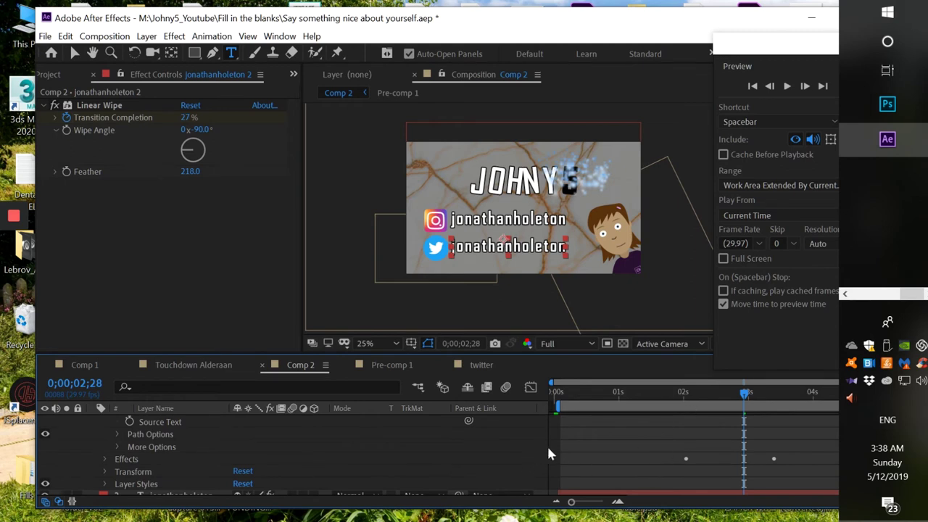
pyautogui.moveTo(616, 395); pyautogui.dragTo(555, 392)
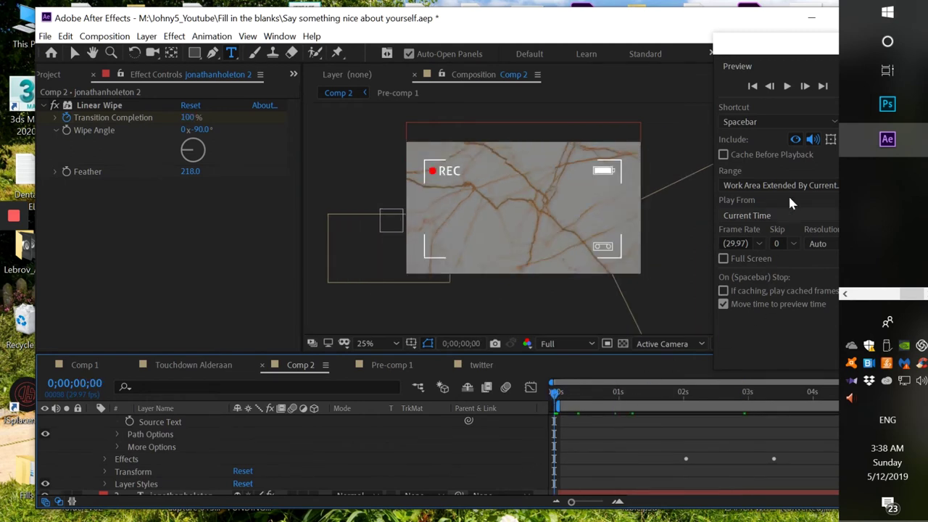
# Preview the intro, then scrub to about 0;00;03;15 to inspect the wiped-in handles
pyautogui.click(788, 86)
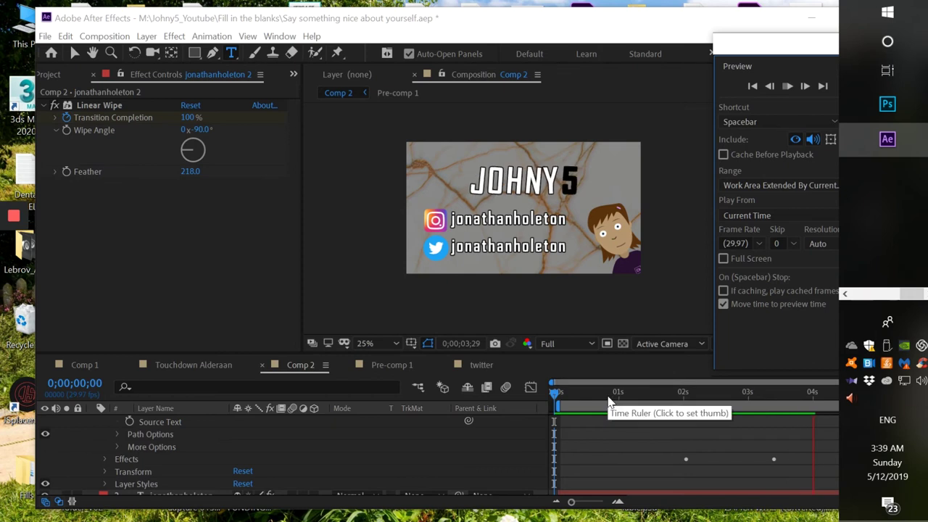
pyautogui.click(609, 398)
pyautogui.moveTo(609, 398); pyautogui.dragTo(781, 394)
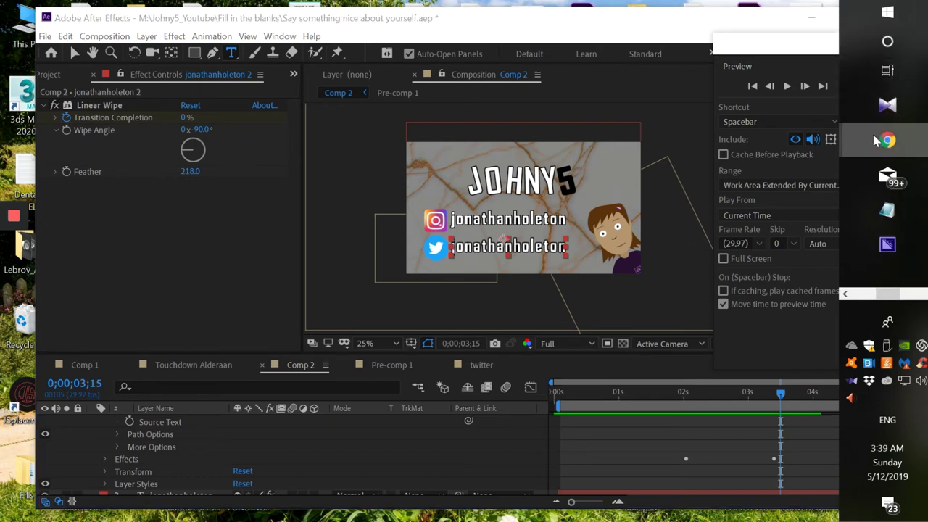
# Drag Chrome's YouTube Studio details page for 'How to do a Creative Youtube Thumbnail' over After Effects
pyautogui.moveTo(888, 140)
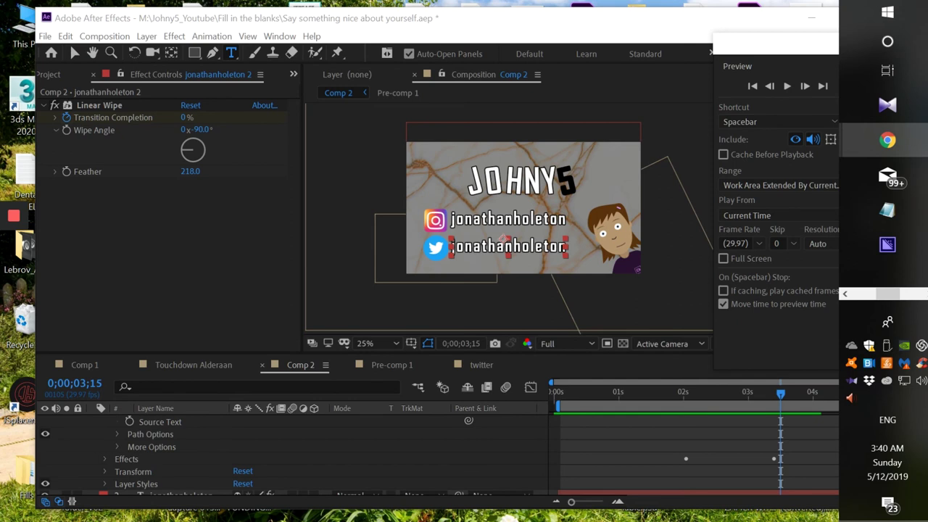
pyautogui.moveTo(927, 5); pyautogui.dragTo(805, 6)
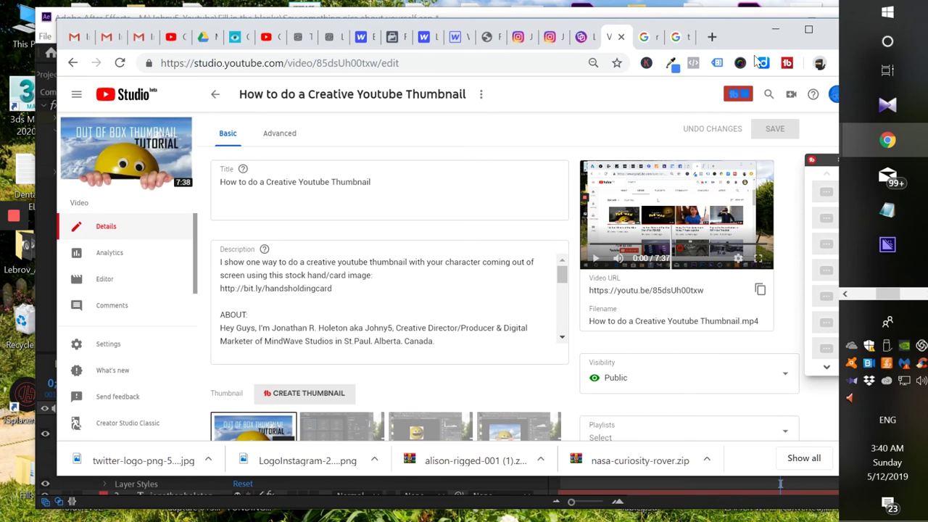
# Go to the YouTube Studio channel dashboard and open Audio library under Other features
pyautogui.moveTo(739, 44); pyautogui.dragTo(723, 45)
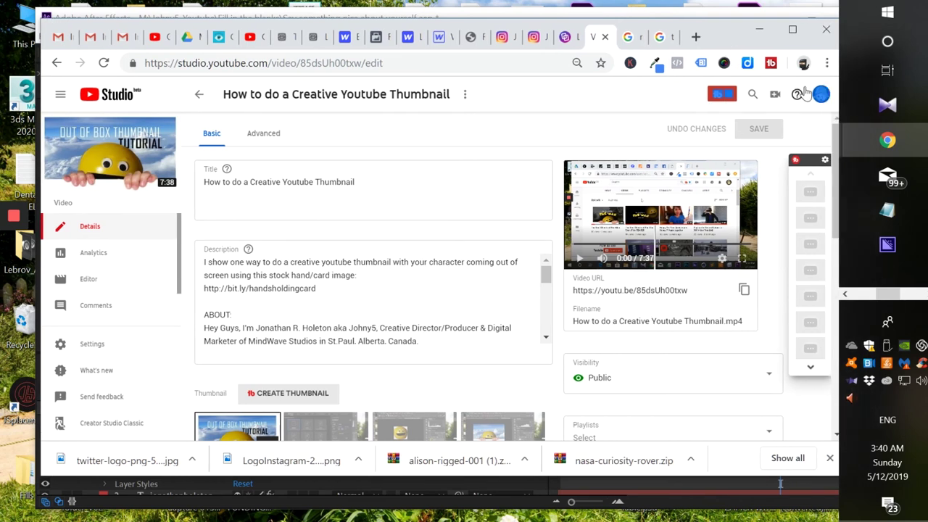
pyautogui.click(820, 94)
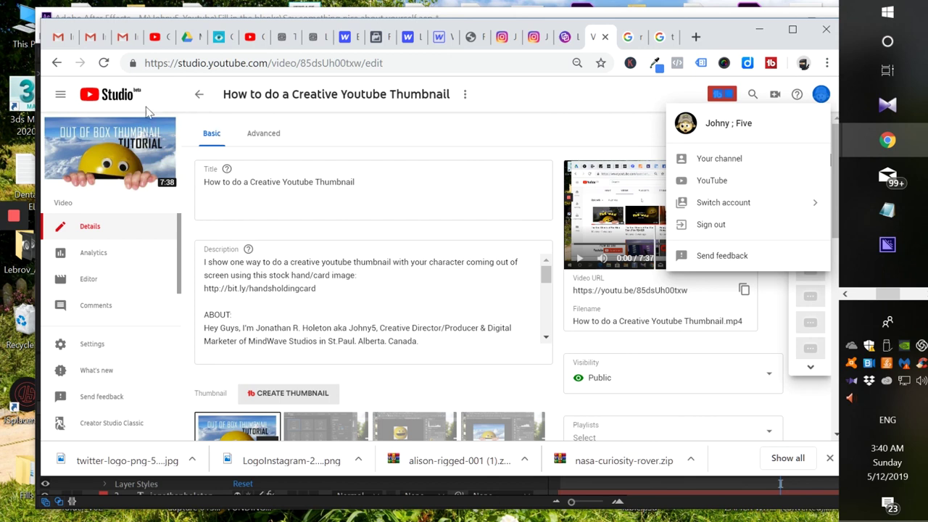
pyautogui.click(121, 102)
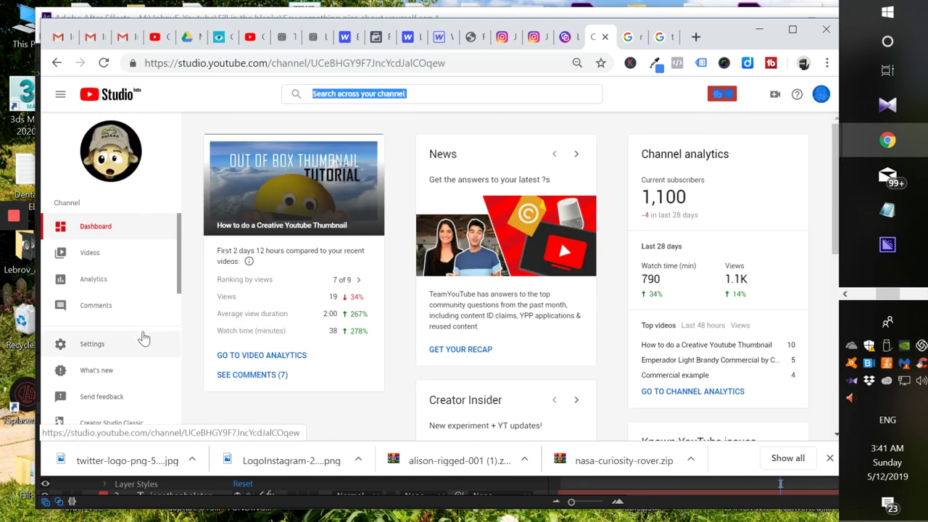
pyautogui.scroll(-2, 177, 303)
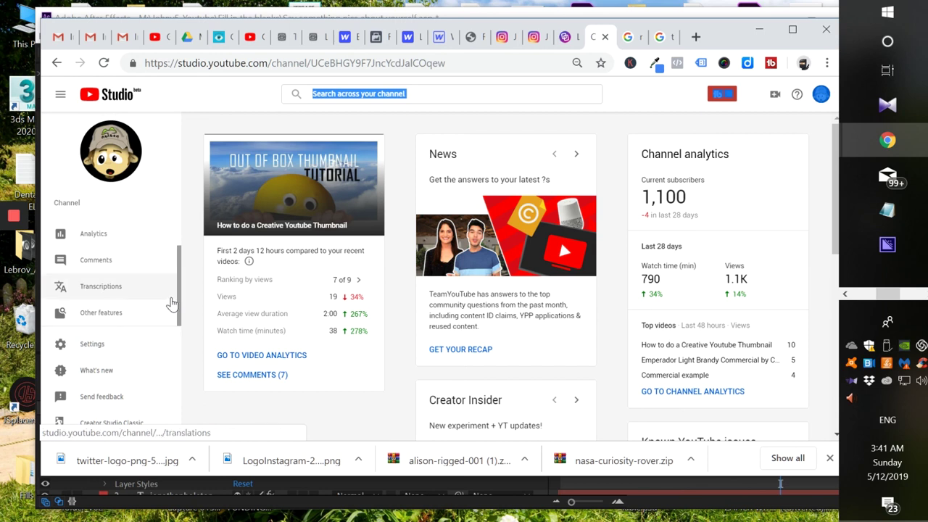
pyautogui.click(179, 312)
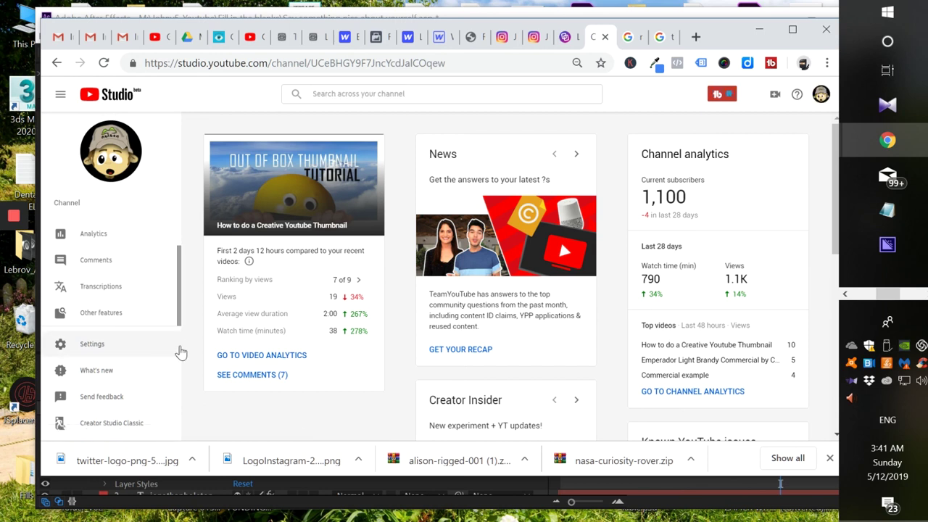
pyautogui.moveTo(114, 319)
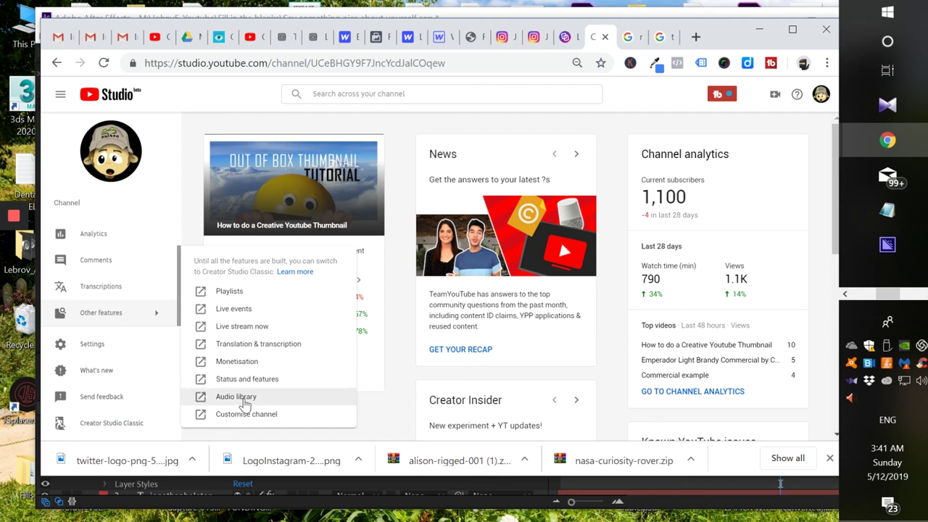
pyautogui.click(244, 398)
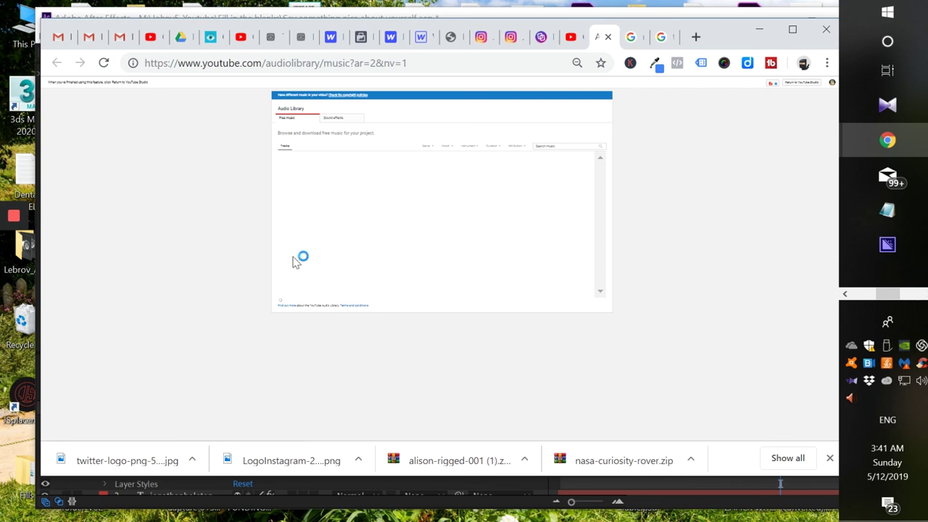
# Zoom the Audio Library page in three steps and start previewing the track Sky Skating
pyautogui.hotkey('ctrl', '+')
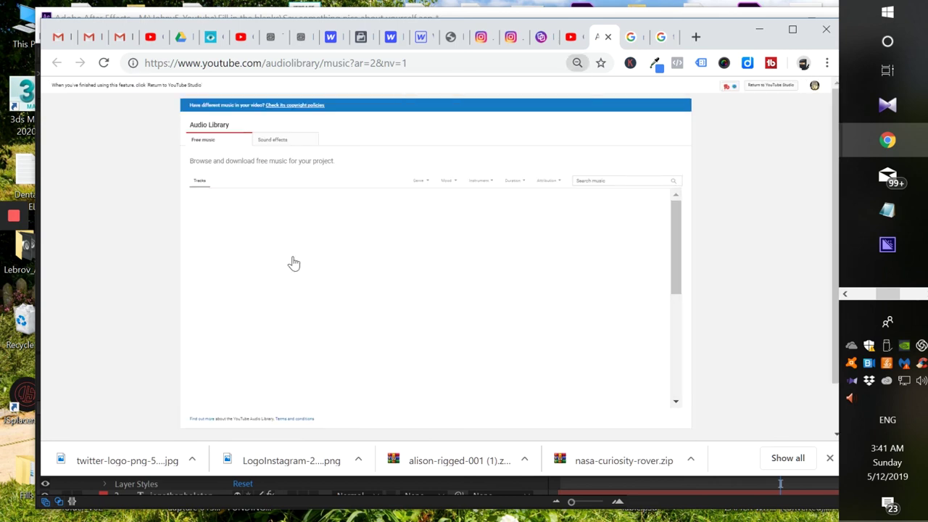
pyautogui.hotkey('ctrl', '+')
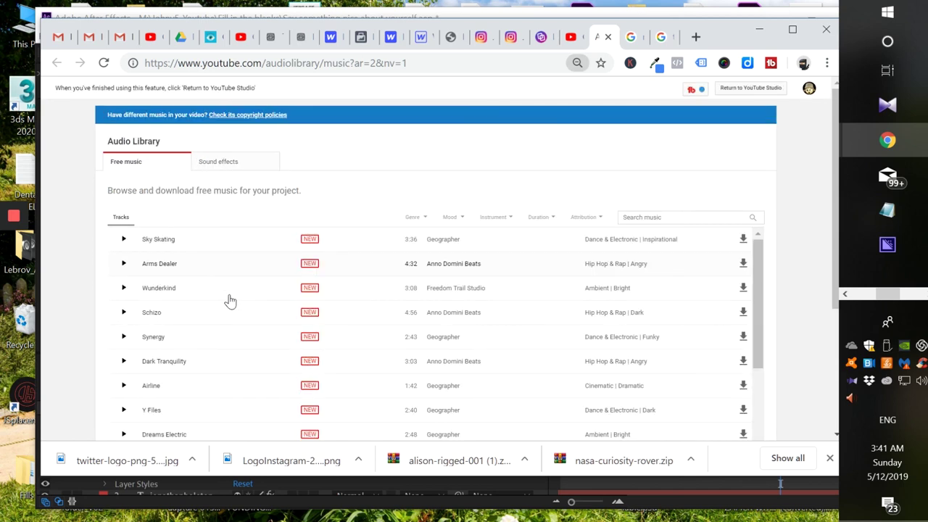
pyautogui.hotkey('ctrl', '+')
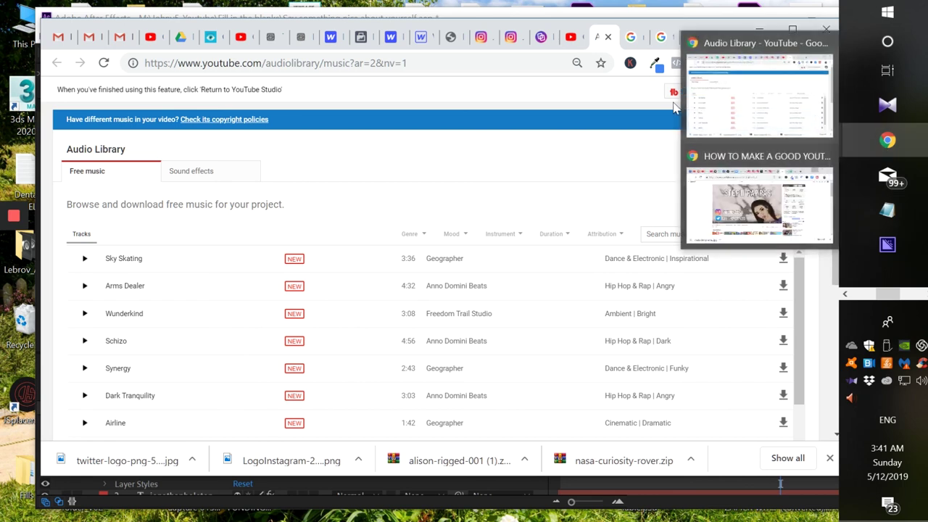
pyautogui.click(575, 40)
pyautogui.click(603, 38)
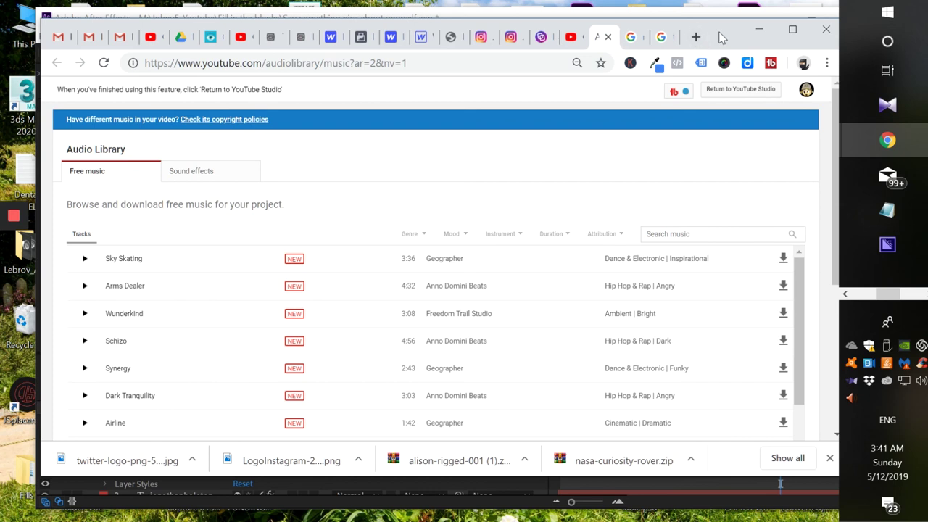
pyautogui.click(86, 259)
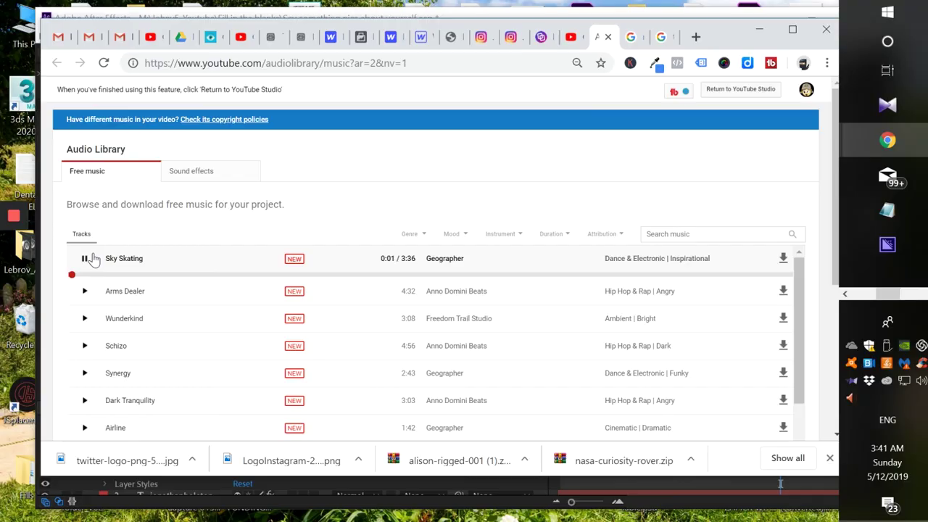